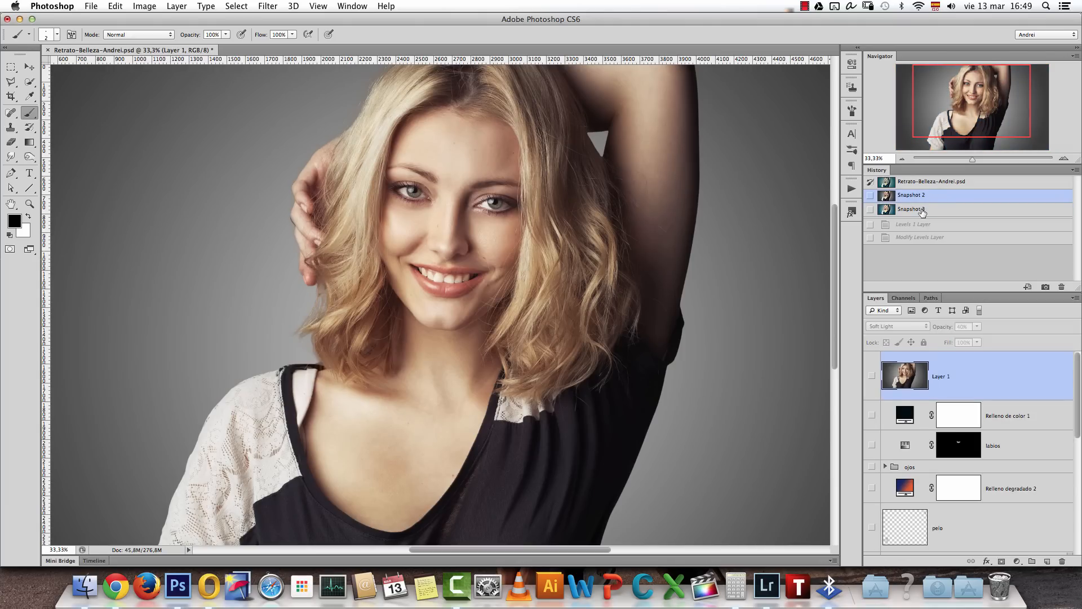
Compare Snapshot 3 with Snapshot 2 in close-up on the face, eyes, forehead and hair
{"action": "left_click", "coordinate": [921, 210]}
{"action": "key", "text": "super+1"}
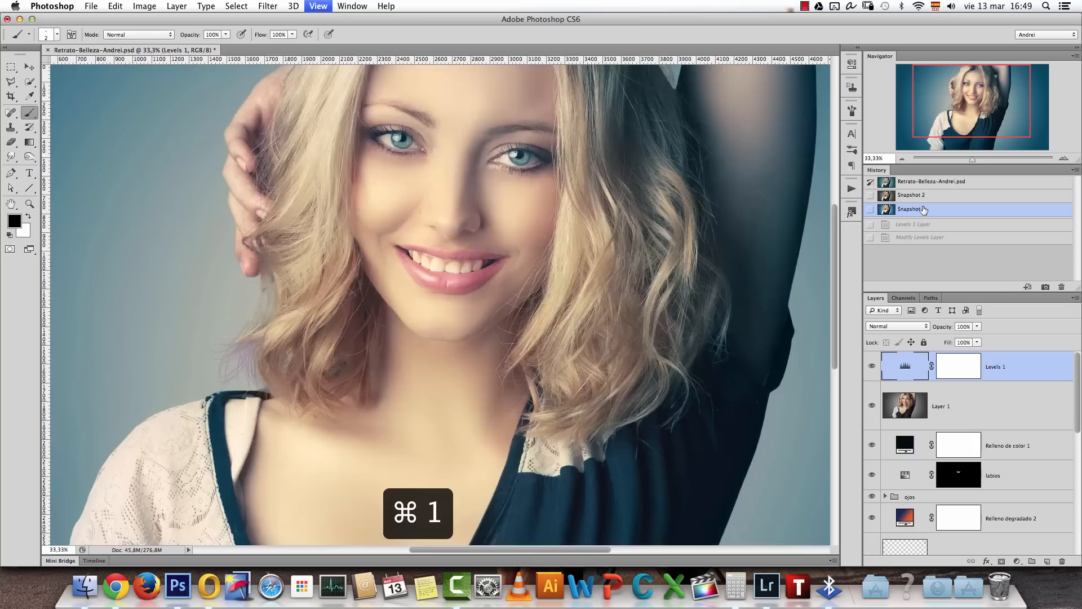
{"action": "left_click_drag", "start_coordinate": [964, 95], "coordinate": [966, 87]}
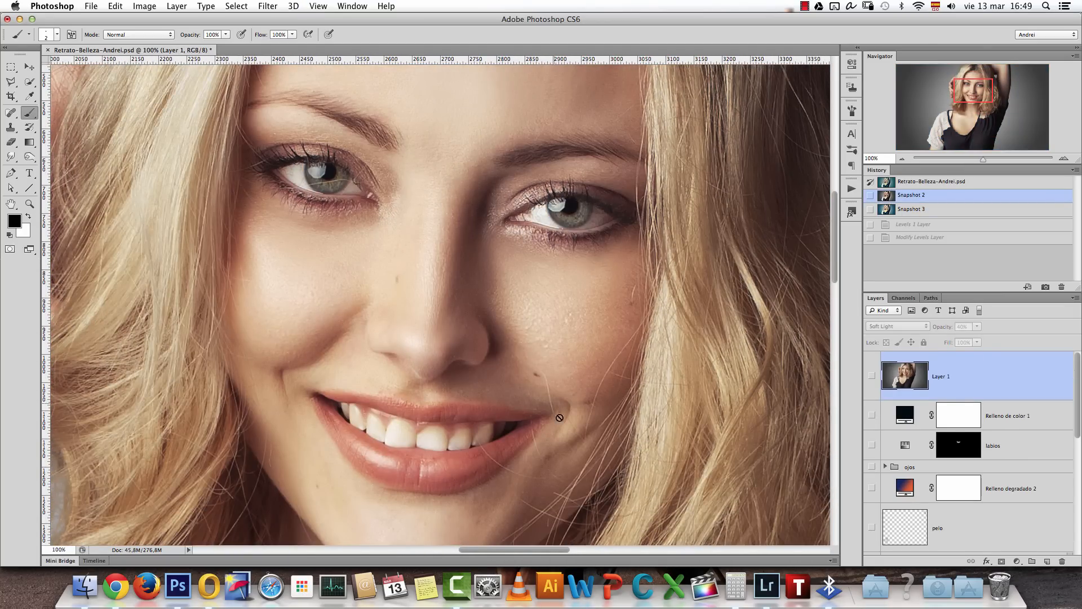
{"action": "left_click", "coordinate": [916, 210]}
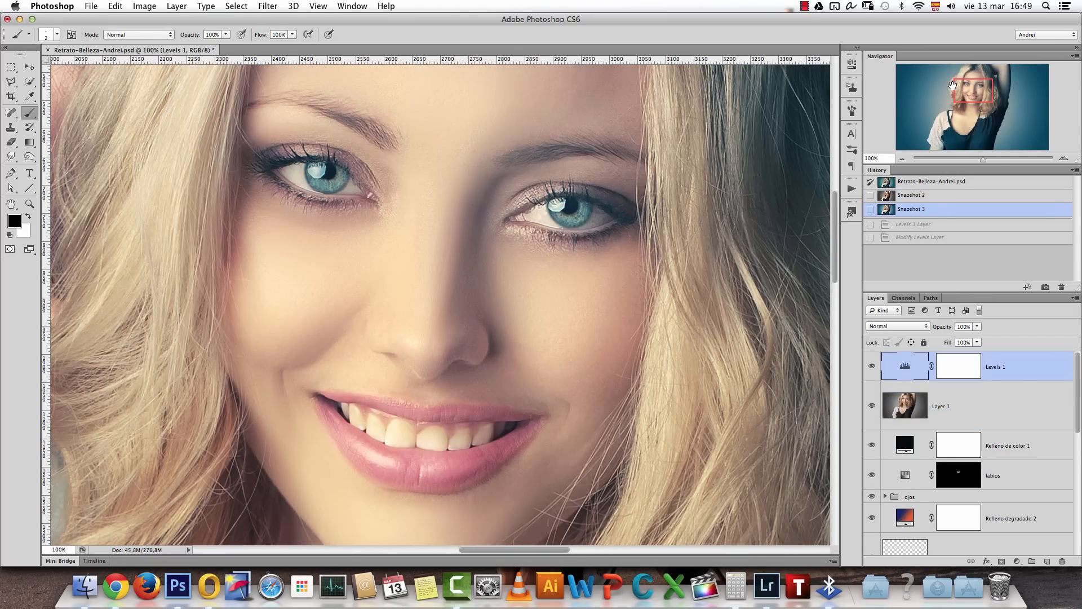
{"action": "left_click", "coordinate": [919, 197]}
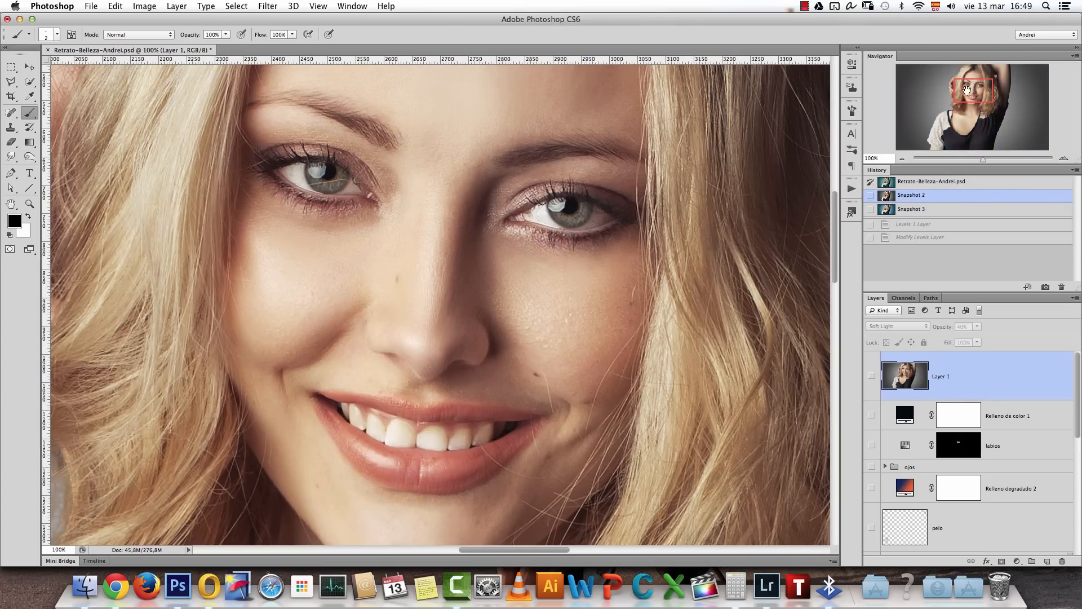
{"action": "left_click_drag", "start_coordinate": [974, 92], "coordinate": [988, 83]}
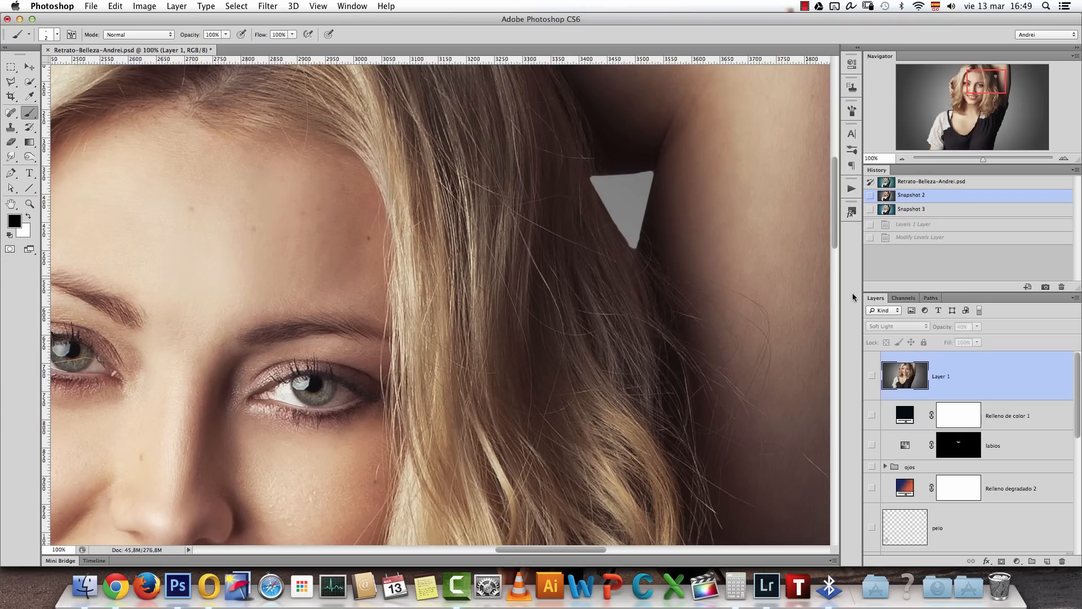
{"action": "left_click", "coordinate": [916, 208]}
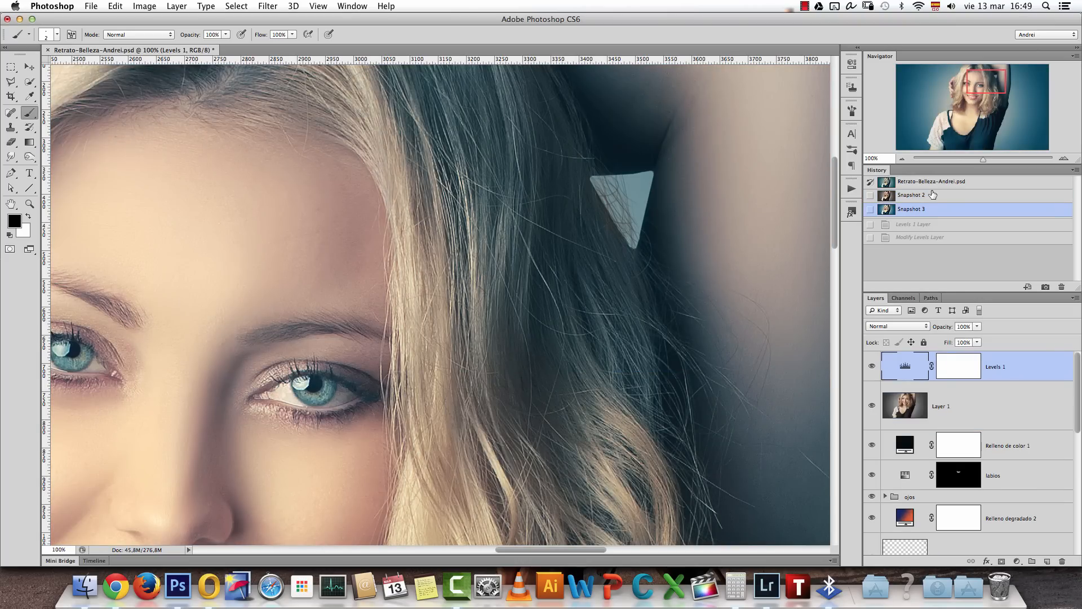
{"action": "left_click", "coordinate": [915, 195]}
Compare Snapshot 2 and Snapshot 3 across the whole portrait at 25%, ending on Snapshot 2
{"action": "left_click", "coordinate": [902, 159]}
{"action": "left_click", "coordinate": [902, 158]}
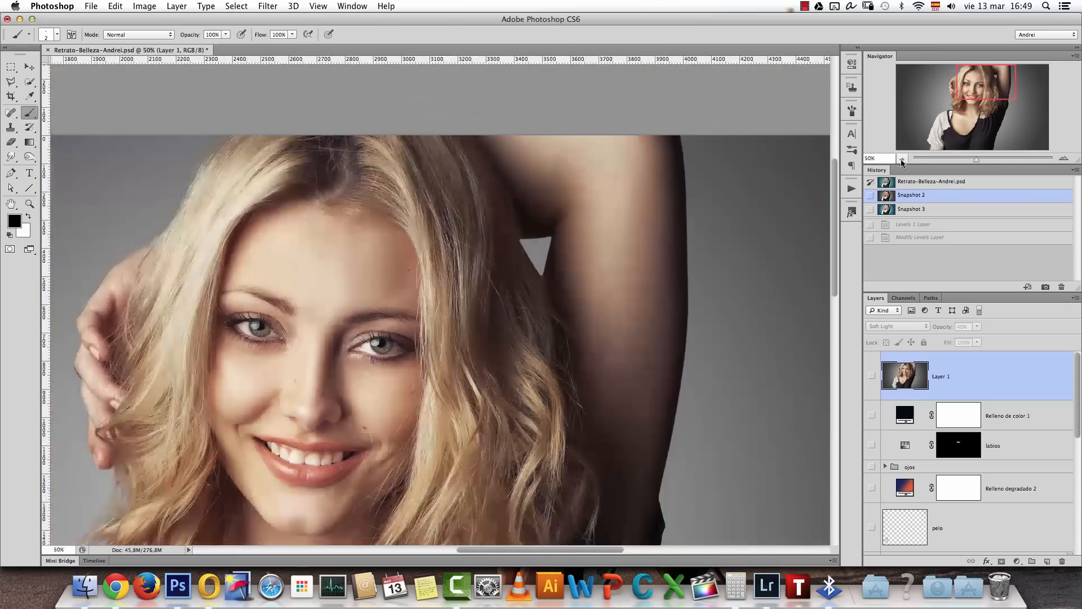
{"action": "left_click", "coordinate": [903, 158]}
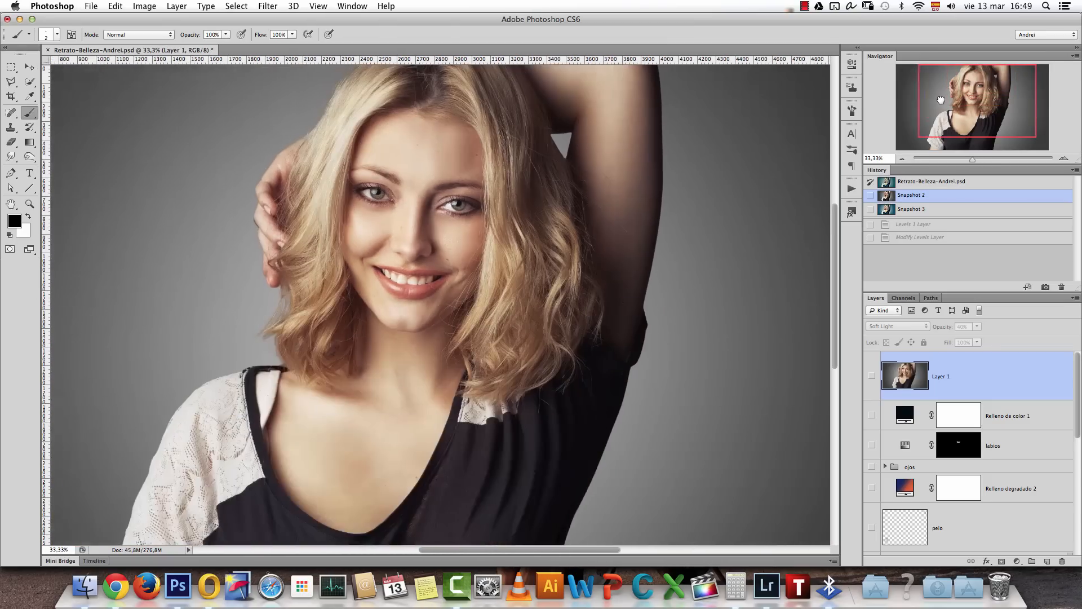
{"action": "left_click", "coordinate": [902, 158]}
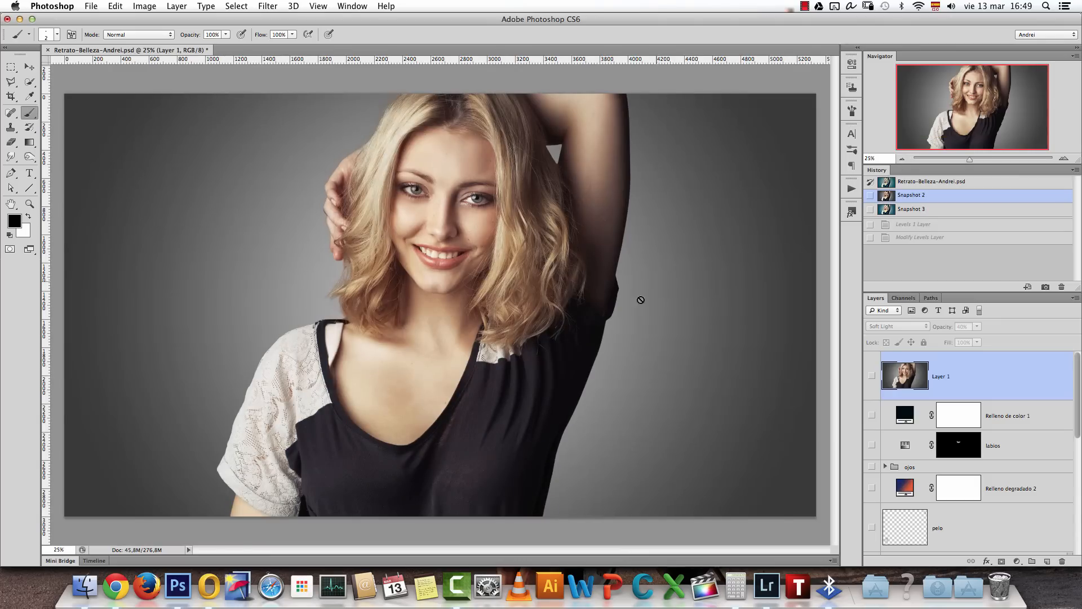
{"action": "left_click", "coordinate": [917, 209]}
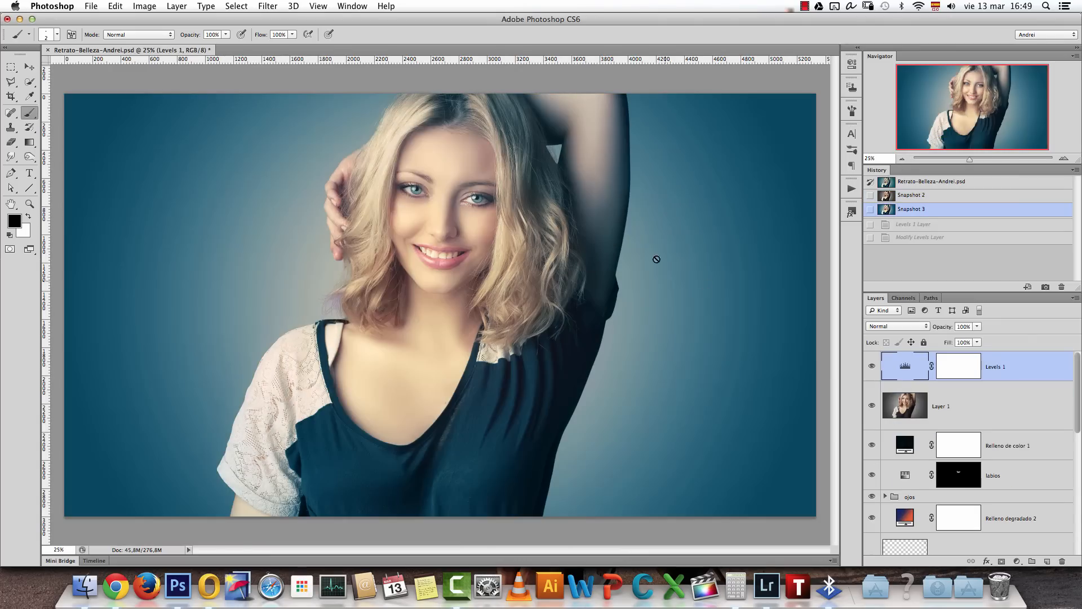
{"action": "left_click", "coordinate": [928, 198]}
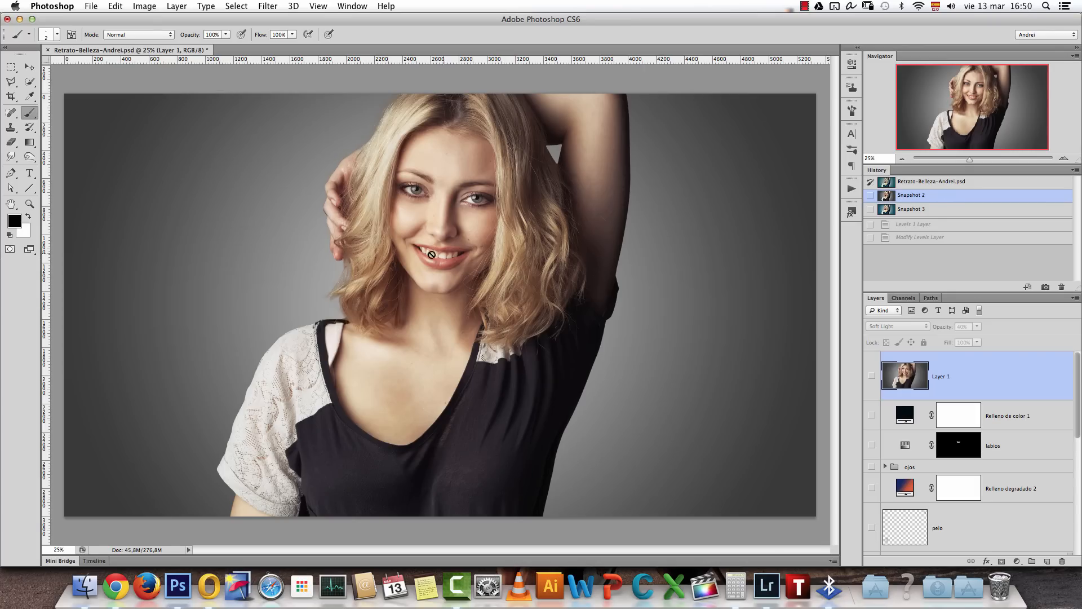
Show only the retrato layer and disable its layer mask to examine the cutout against the full photo
{"action": "left_click", "coordinate": [1060, 159]}
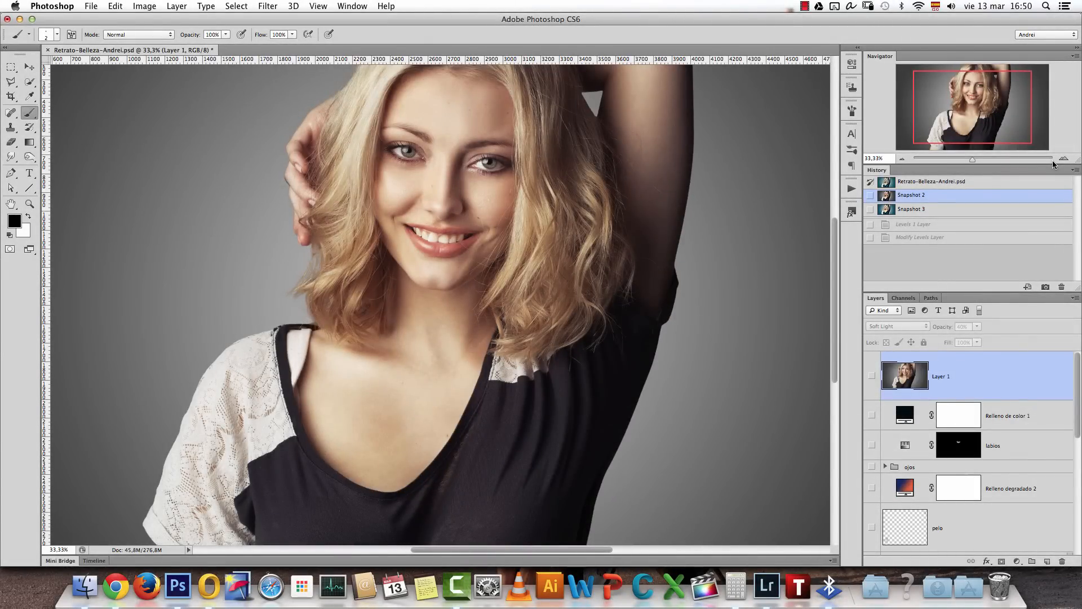
{"action": "left_click_drag", "start_coordinate": [966, 112], "coordinate": [969, 105]}
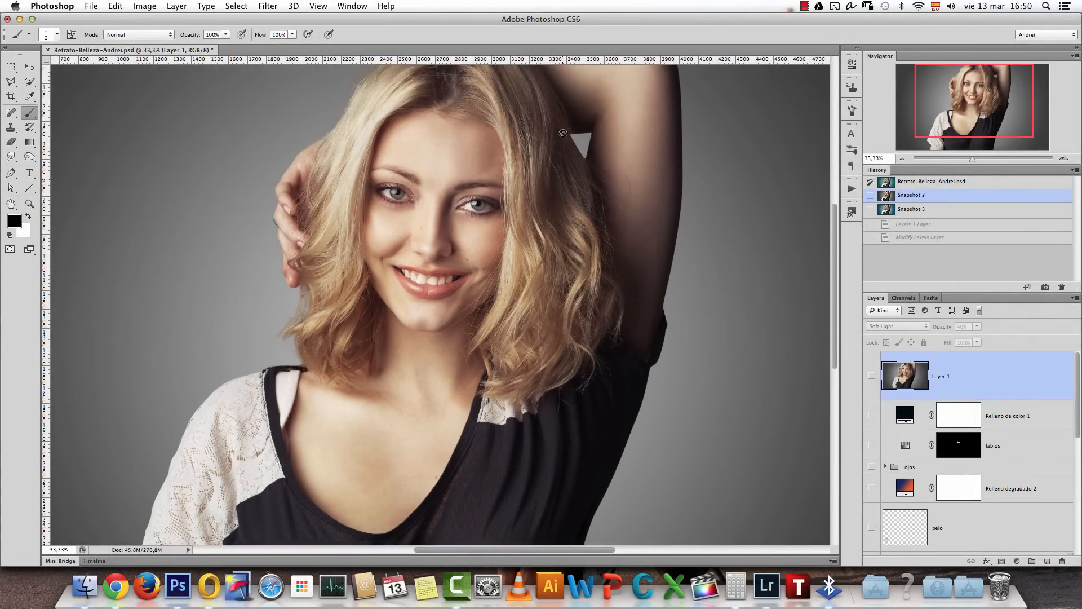
{"action": "left_click", "coordinate": [1063, 159]}
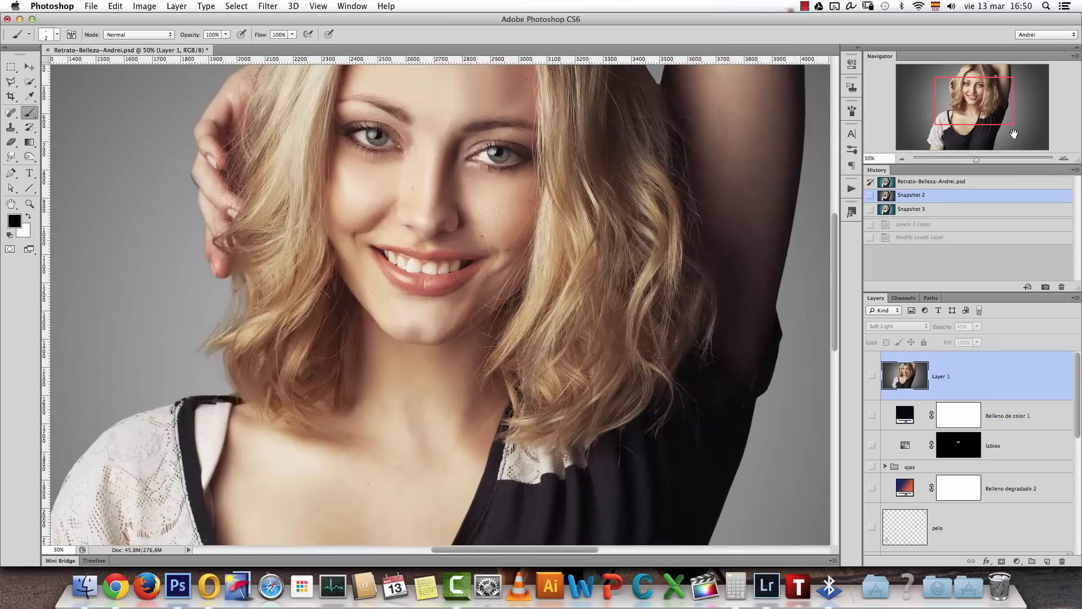
{"action": "left_click_drag", "start_coordinate": [962, 101], "coordinate": [965, 88]}
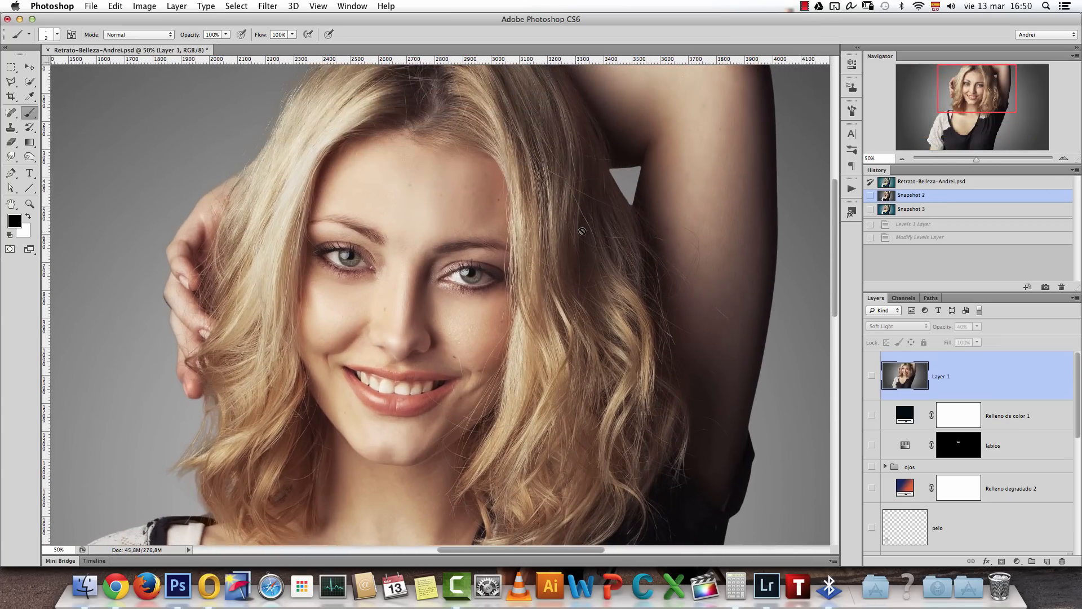
{"action": "left_click_drag", "start_coordinate": [964, 81], "coordinate": [960, 84]}
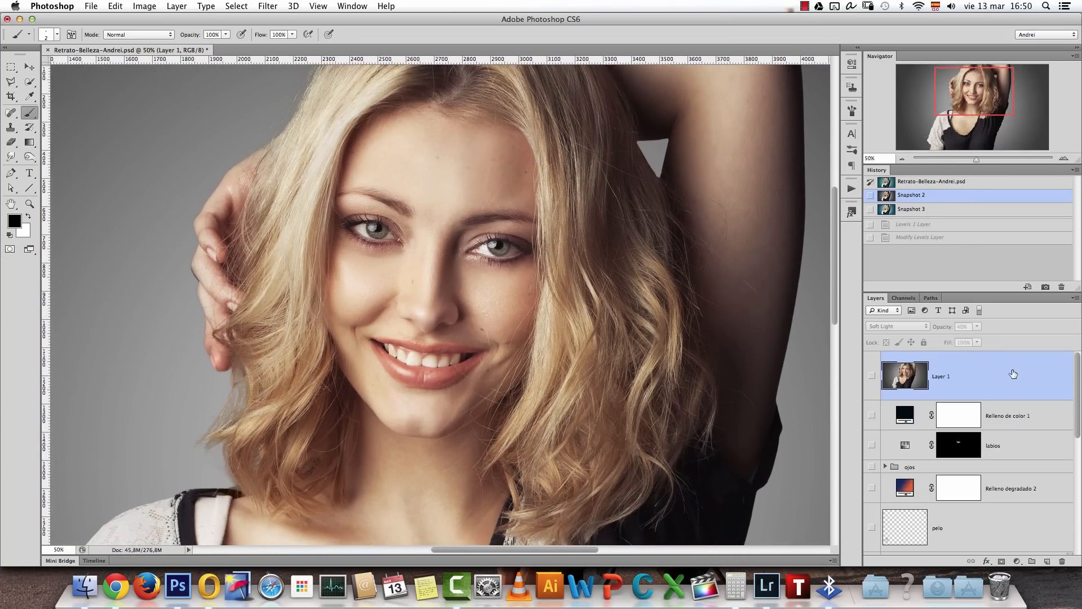
{"action": "scroll", "coordinate": [1013, 374], "scroll_direction": "down", "scroll_amount": 5}
{"action": "left_click", "coordinate": [886, 506]}
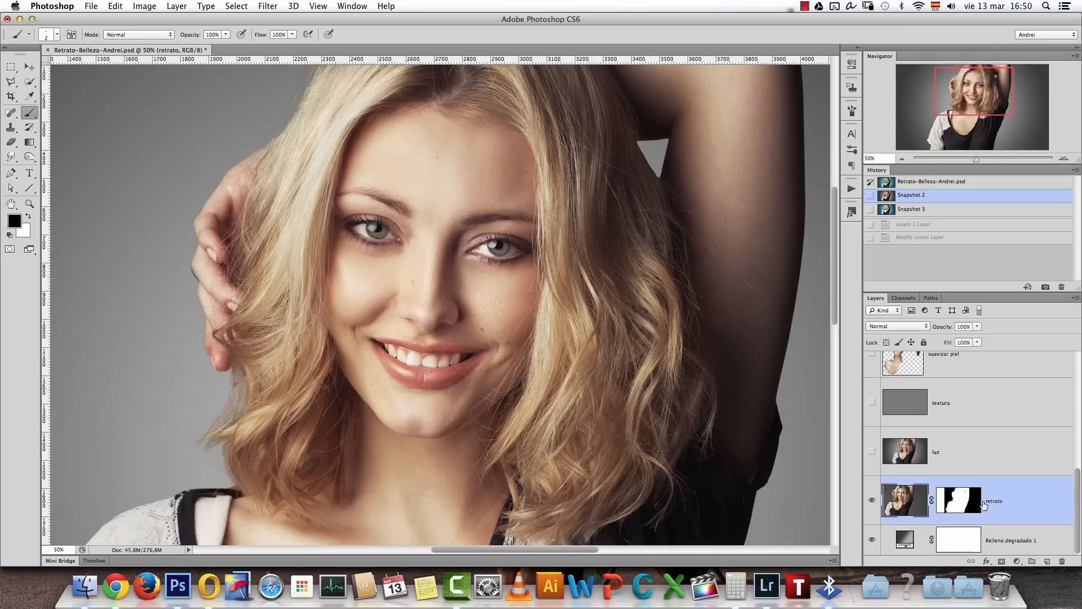
{"action": "left_click", "coordinate": [872, 501], "text": "alt"}
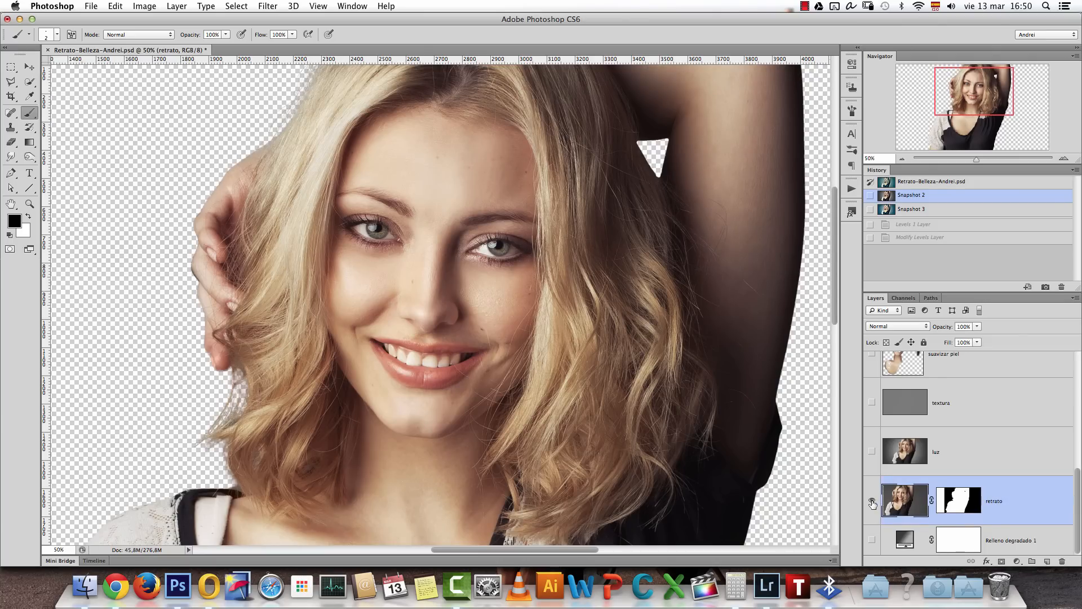
{"action": "left_click", "coordinate": [949, 499], "text": "shift"}
{"action": "left_click", "coordinate": [903, 158]}
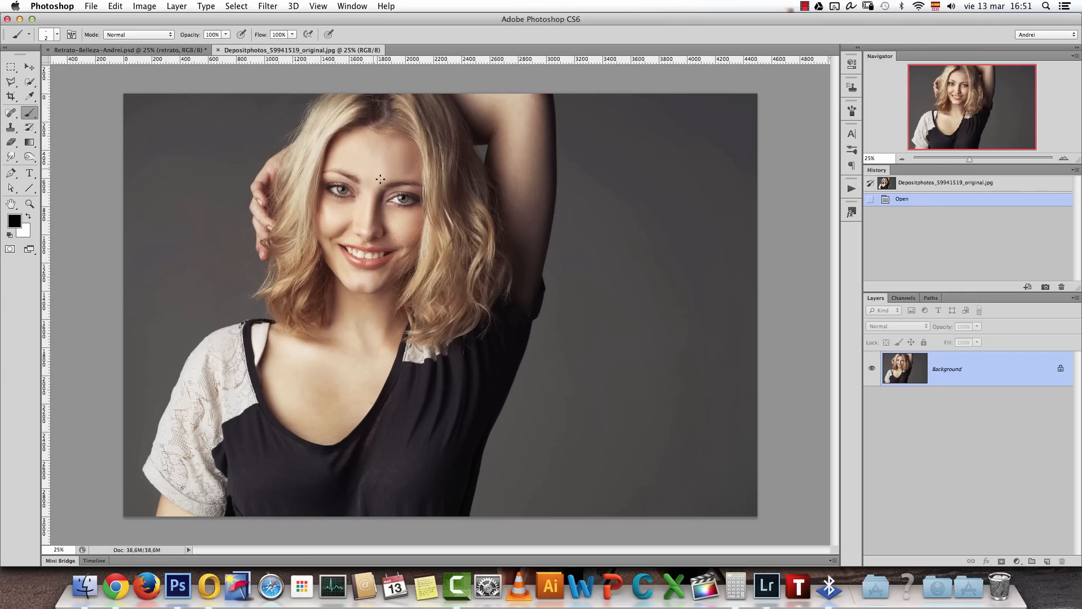
Convert the original photo's Background to a regular layer and shift it about 600 px to the right on the canvas
{"action": "double_click", "coordinate": [983, 373], "text": "alt"}
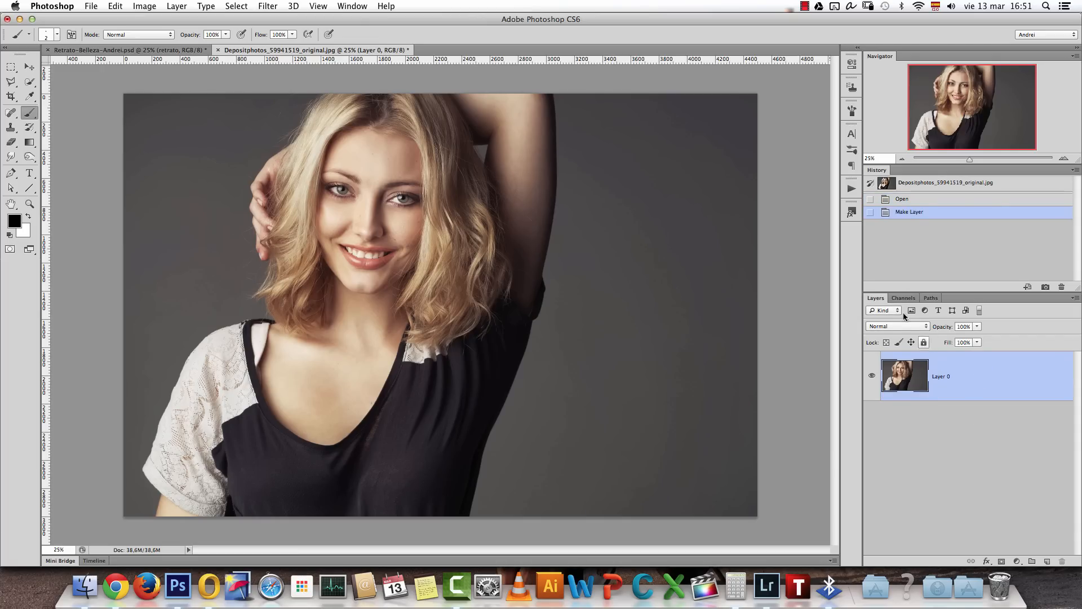
{"action": "left_click", "coordinate": [30, 68]}
{"action": "left_click_drag", "start_coordinate": [309, 221], "coordinate": [396, 220]}
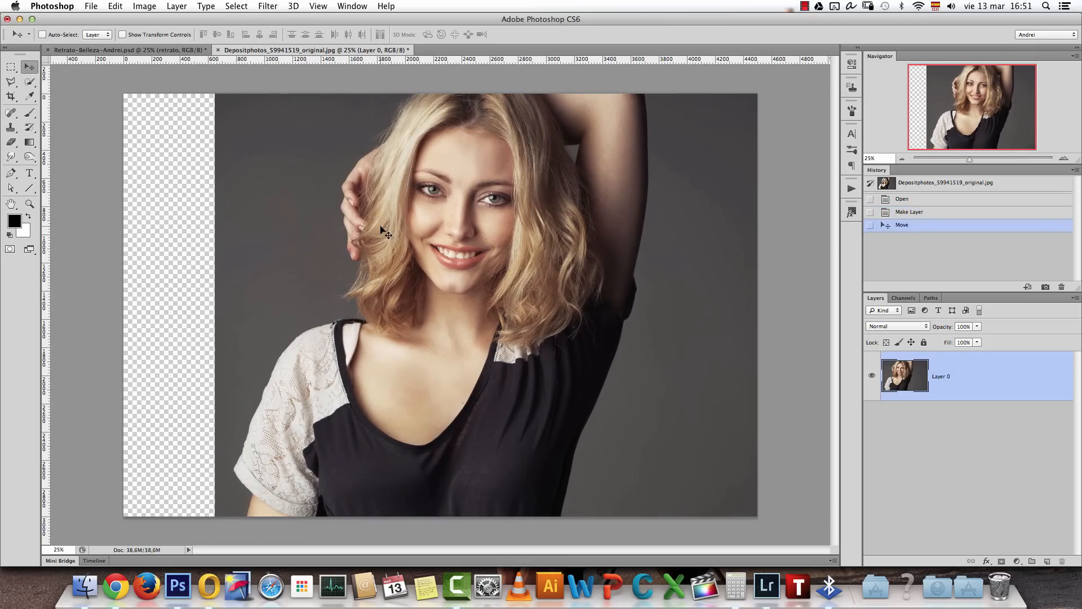
{"action": "key", "text": "alt+super+c"}
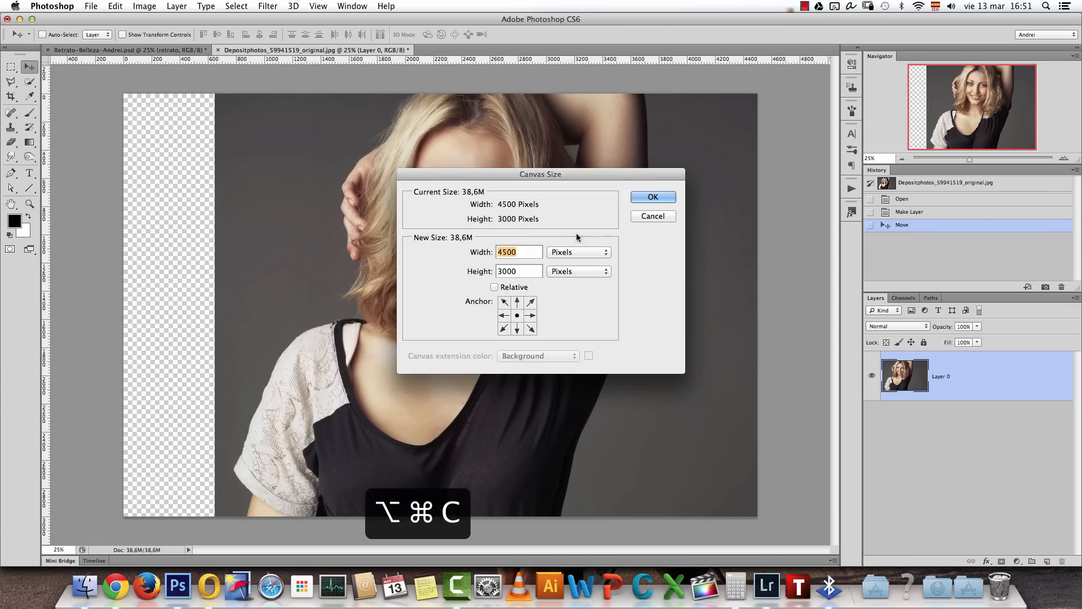
{"action": "left_click", "coordinate": [654, 217]}
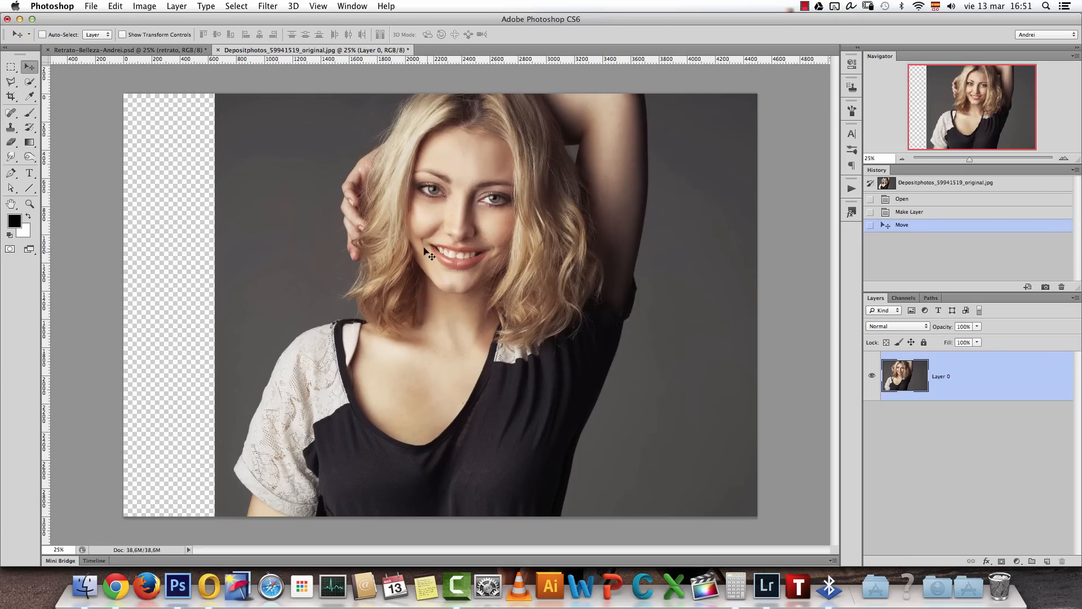
{"action": "mouse_move", "coordinate": [425, 212]}
{"action": "left_mouse_down"}
{"action": "mouse_move", "coordinate": [439, 226]}
{"action": "mouse_move", "coordinate": [445, 217]}
{"action": "left_mouse_up"}
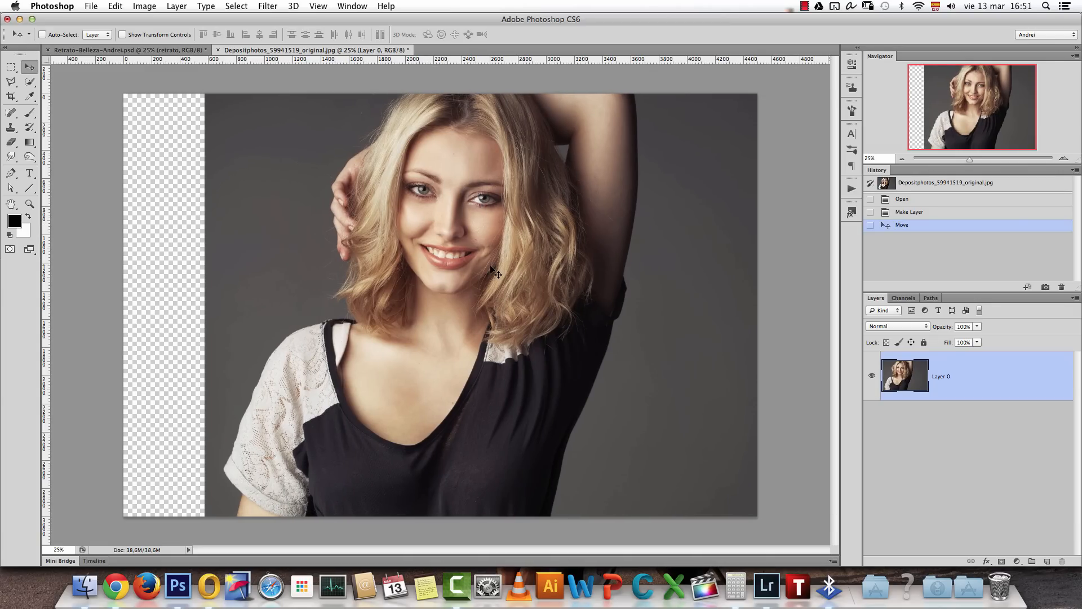
{"action": "left_click_drag", "start_coordinate": [488, 282], "coordinate": [490, 283]}
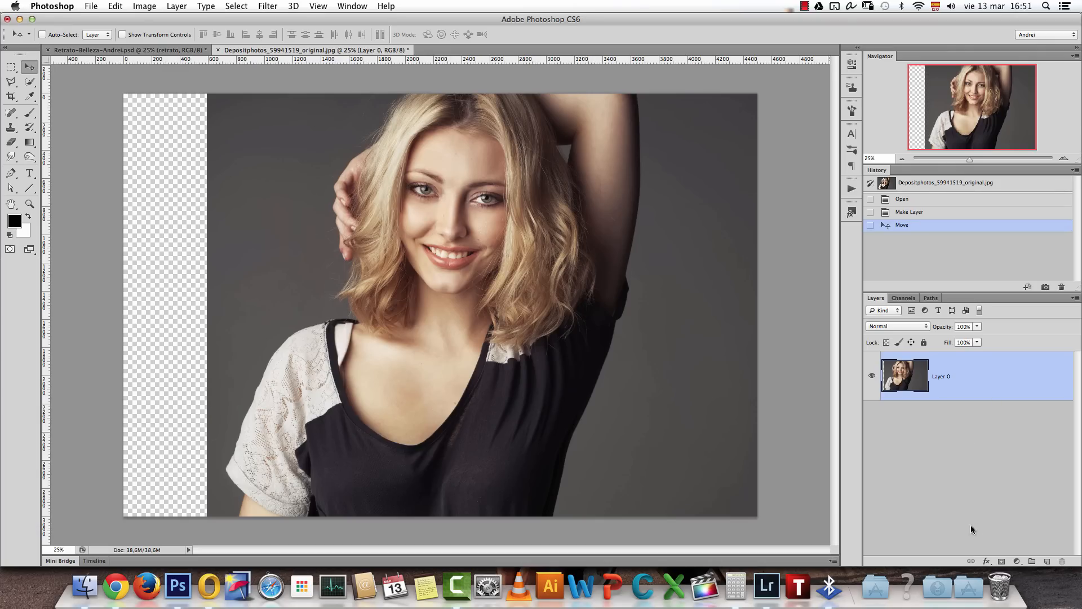
Add a layer mask to the photo layer and select the whole woman with a 70 px Quick Selection brush with Auto-Enhance on
{"action": "left_click", "coordinate": [1001, 560]}
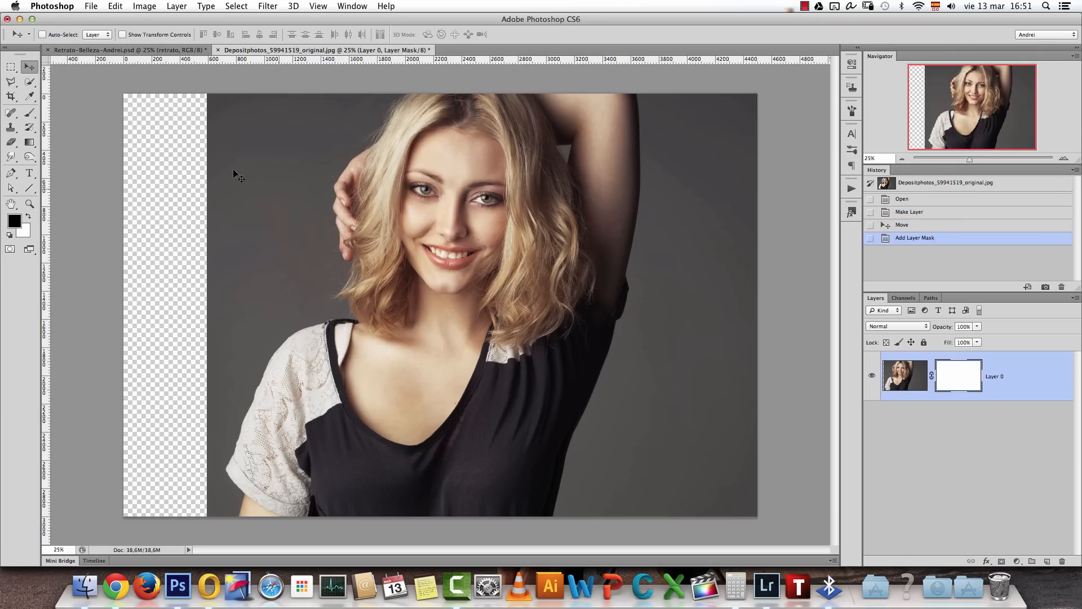
{"action": "left_click_drag", "start_coordinate": [29, 82], "coordinate": [45, 80]}
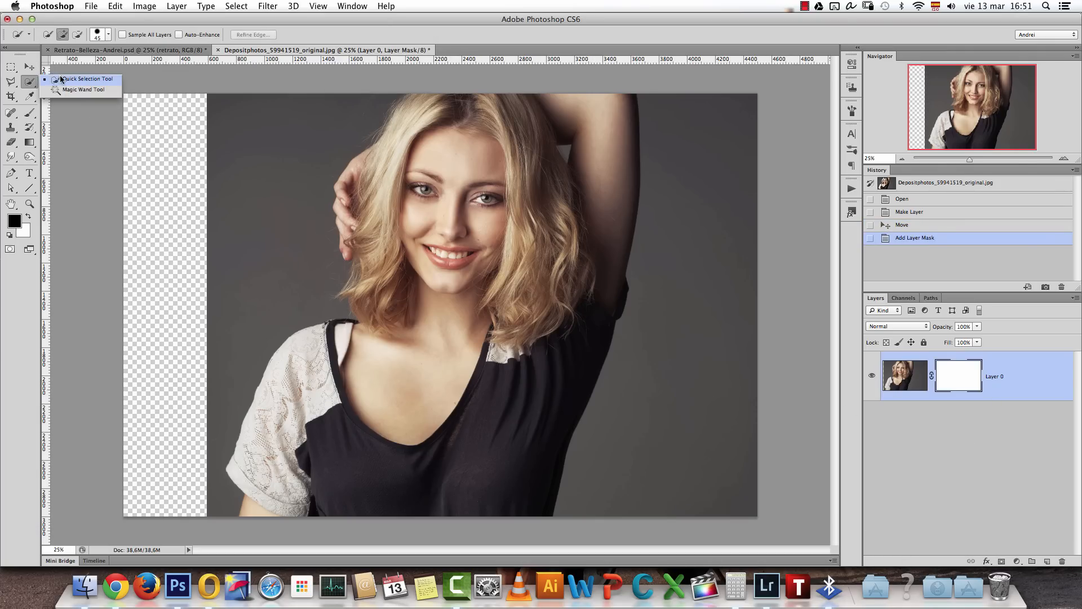
{"action": "left_click", "coordinate": [61, 79]}
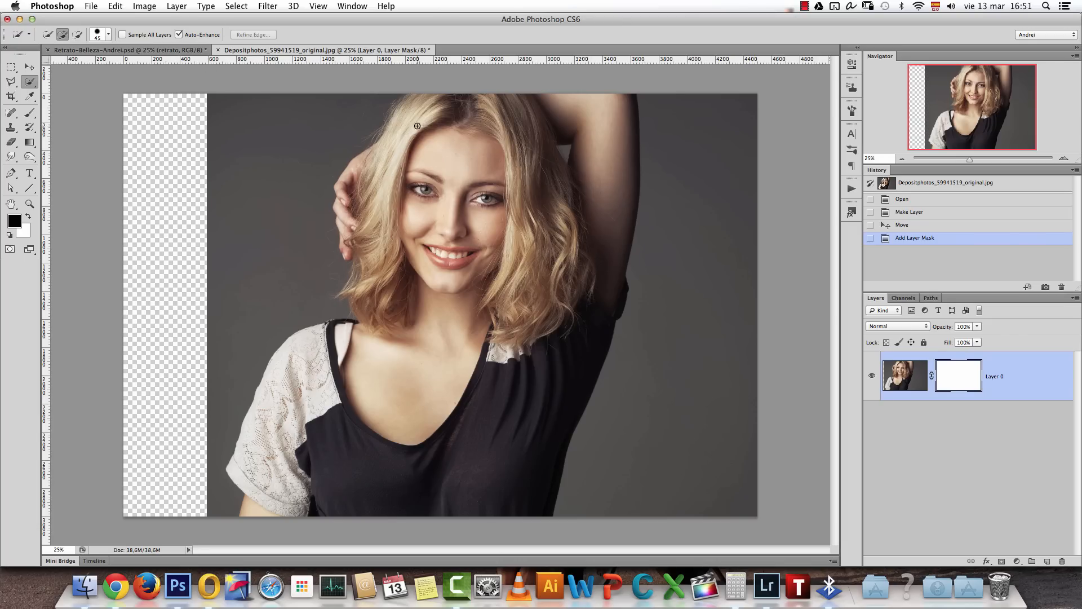
{"action": "key", "text": "bracketright"}
{"action": "key", "text": "bracketright"}
{"action": "key", "text": "bracketright"}
{"action": "mouse_move", "coordinate": [367, 469]}
{"action": "left_mouse_down"}
{"action": "mouse_move", "coordinate": [395, 417]}
{"action": "mouse_move", "coordinate": [451, 225]}
{"action": "mouse_move", "coordinate": [530, 282]}
{"action": "mouse_move", "coordinate": [585, 163]}
{"action": "mouse_move", "coordinate": [419, 129]}
{"action": "mouse_move", "coordinate": [427, 117]}
{"action": "mouse_move", "coordinate": [378, 170]}
{"action": "mouse_move", "coordinate": [367, 345]}
{"action": "mouse_move", "coordinate": [338, 351]}
{"action": "mouse_move", "coordinate": [344, 342]}
{"action": "mouse_move", "coordinate": [300, 398]}
{"action": "mouse_move", "coordinate": [276, 472]}
{"action": "mouse_move", "coordinate": [356, 436]}
{"action": "left_mouse_up"}
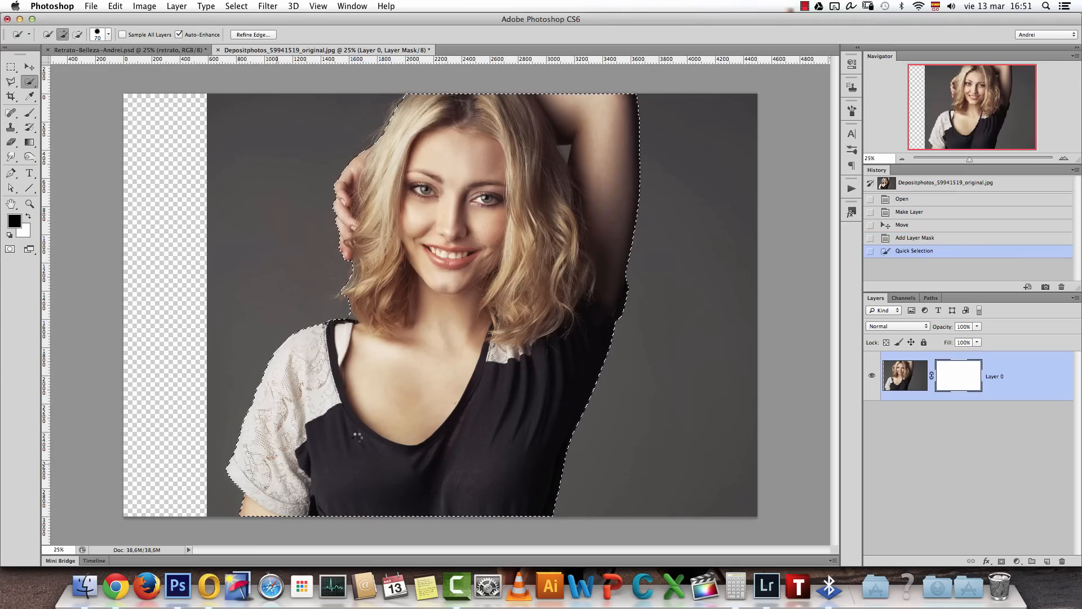
{"action": "left_click_drag", "start_coordinate": [295, 496], "coordinate": [297, 485]}
Subtract the small triangular background gap between the hair and raised arm from the selection using a 9 px Quick Selection brush
{"action": "key", "text": "super+1"}
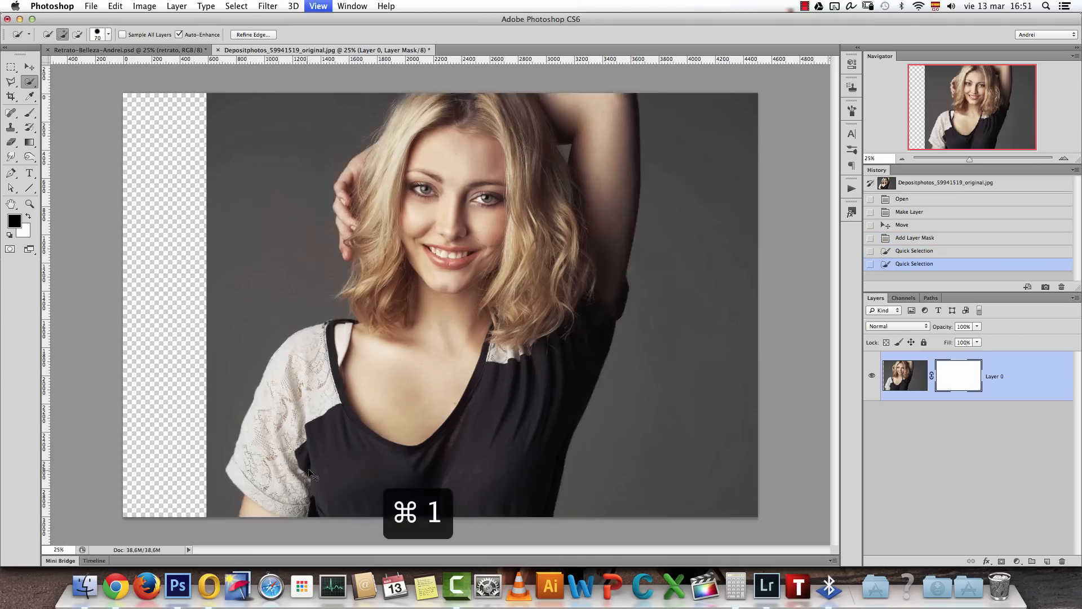
{"action": "left_click_drag", "start_coordinate": [959, 100], "coordinate": [980, 70]}
{"action": "key", "text": "bracketleft"}
{"action": "key", "text": "bracketleft"}
{"action": "key", "text": "bracketleft"}
{"action": "key", "text": "bracketleft"}
{"action": "key", "text": "bracketleft"}
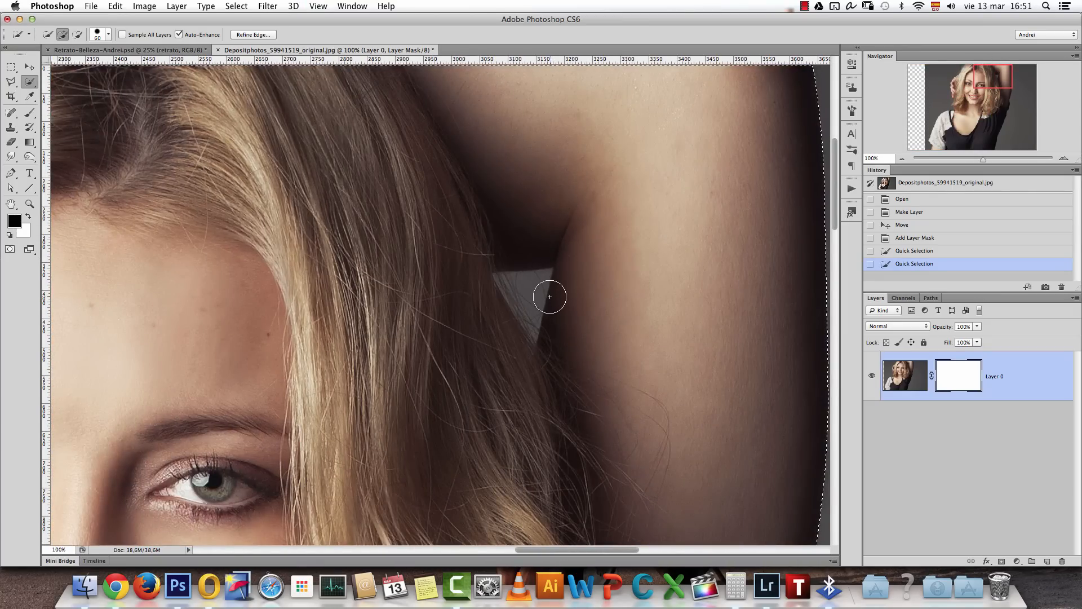
{"action": "key", "text": "bracketleft"}
{"action": "key", "text": "bracketleft"}
{"action": "key", "text": "bracketleft"}
{"action": "key", "text": "bracketleft"}
{"action": "key", "text": "bracketleft"}
{"action": "key", "text": "bracketleft"}
{"action": "left_click", "coordinate": [530, 291]}
{"action": "key", "text": "alt"}
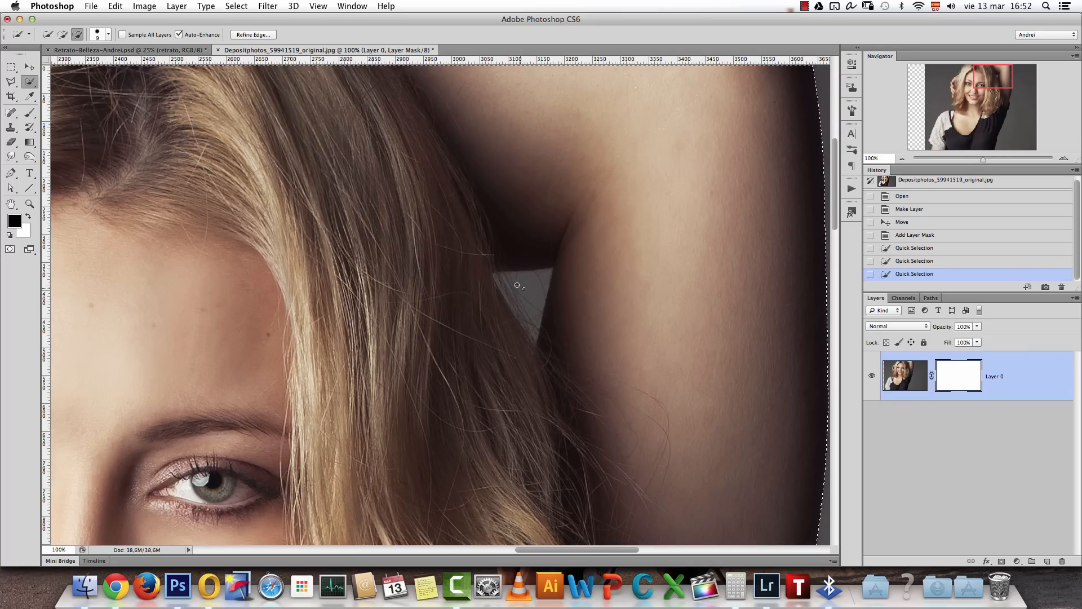
{"action": "mouse_move", "coordinate": [525, 305]}
{"action": "left_mouse_down"}
{"action": "mouse_move", "coordinate": [530, 318]}
{"action": "mouse_move", "coordinate": [507, 278]}
{"action": "left_mouse_up"}
{"action": "left_click", "coordinate": [533, 303]}
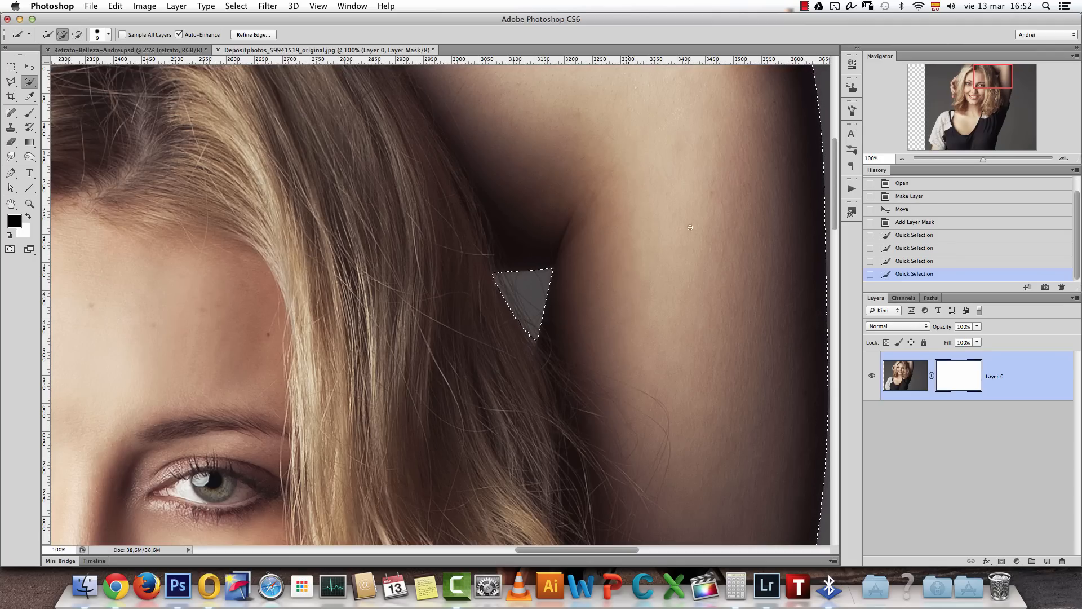
Touch up the selection edge at the top of the lace shoulder seam with the 9 px Quick Selection brush
{"action": "left_click_drag", "start_coordinate": [984, 76], "coordinate": [955, 74]}
{"action": "scroll", "coordinate": [403, 345], "scroll_direction": "down", "scroll_amount": 10}
{"action": "scroll", "coordinate": [403, 345], "scroll_direction": "left", "scroll_amount": 5}
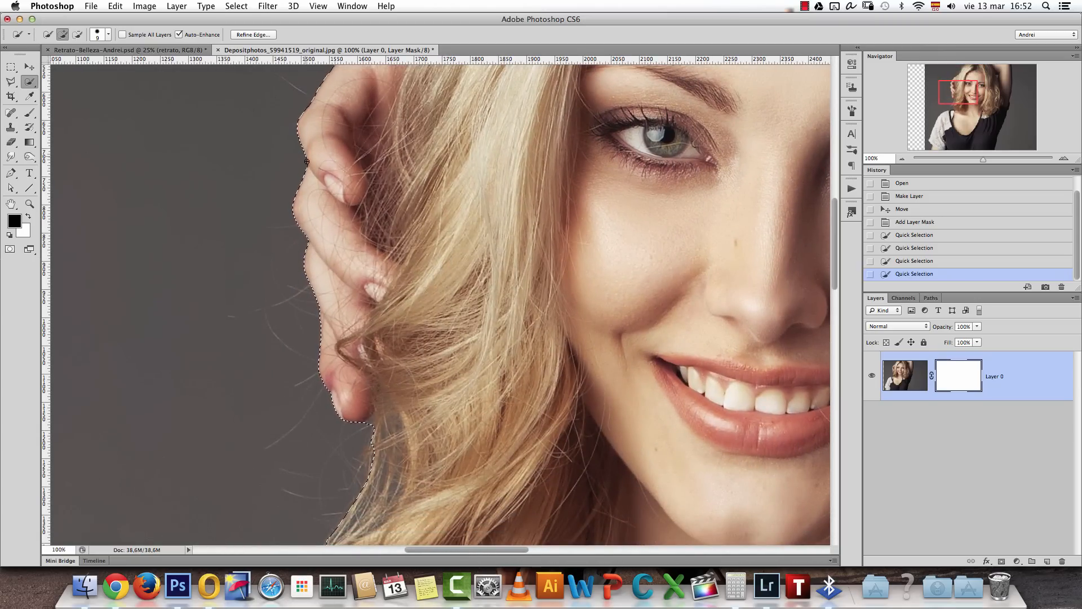
{"action": "scroll", "coordinate": [543, 290], "scroll_direction": "down", "scroll_amount": 10}
{"action": "scroll", "coordinate": [543, 290], "scroll_direction": "left", "scroll_amount": 3}
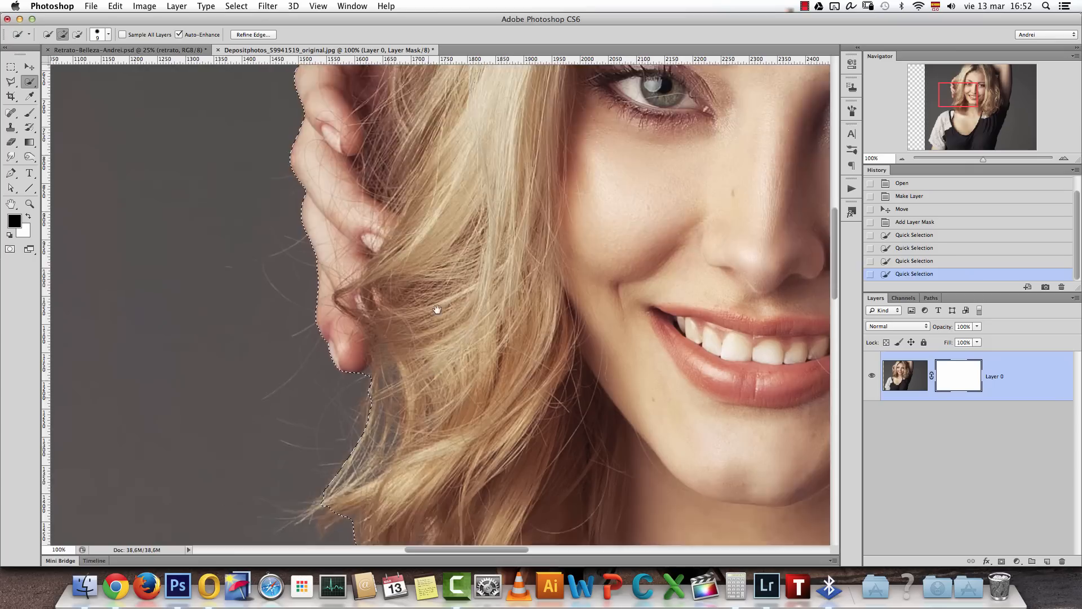
{"action": "scroll", "coordinate": [543, 290], "scroll_direction": "down", "scroll_amount": 3}
{"action": "scroll", "coordinate": [542, 291], "scroll_direction": "left", "scroll_amount": 6}
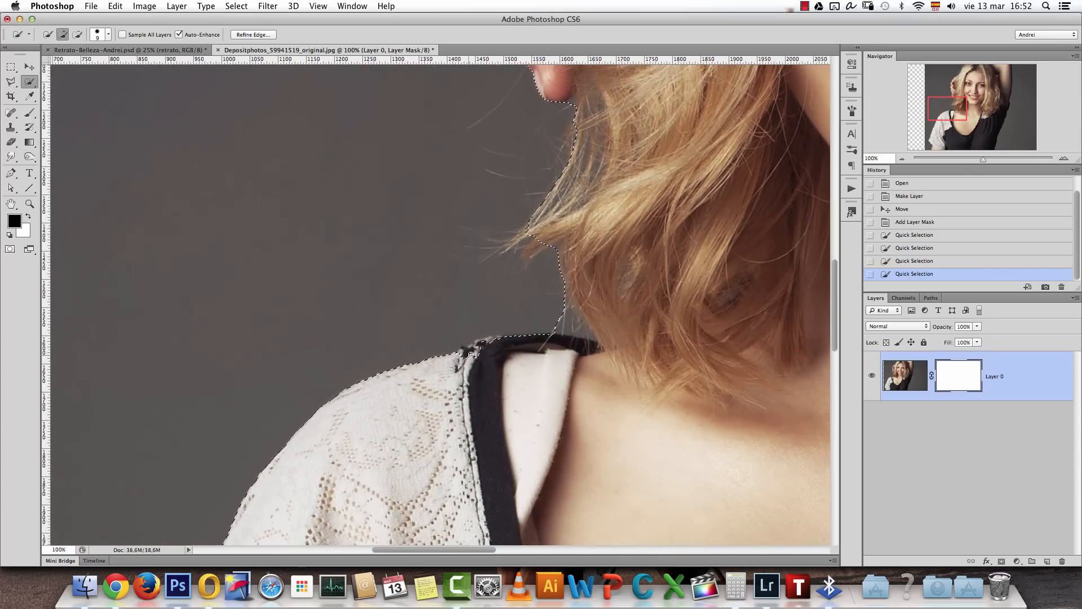
{"action": "left_click_drag", "start_coordinate": [469, 353], "coordinate": [482, 348]}
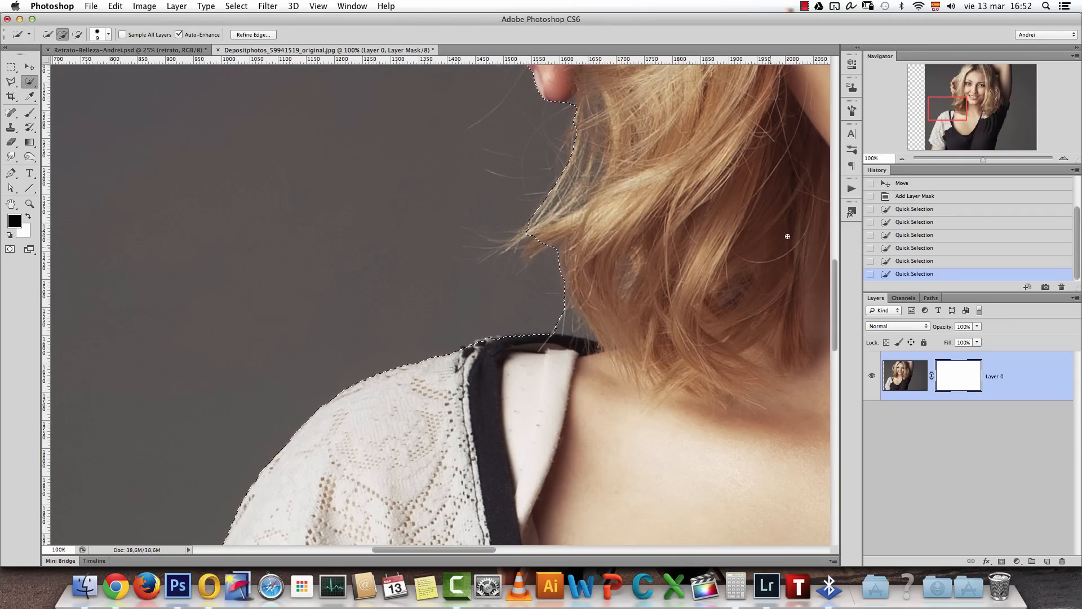
Open Refine Edge for the woman's selection and preview the lace shoulder's edge in Black & White view
{"action": "left_click", "coordinate": [902, 159]}
{"action": "left_click", "coordinate": [902, 159]}
{"action": "left_click_drag", "start_coordinate": [942, 85], "coordinate": [962, 65]}
{"action": "mouse_move", "coordinate": [737, 191]}
{"action": "left_mouse_down"}
{"action": "mouse_move", "coordinate": [705, 197]}
{"action": "mouse_move", "coordinate": [454, 150]}
{"action": "mouse_move", "coordinate": [625, 366]}
{"action": "mouse_move", "coordinate": [625, 383]}
{"action": "left_mouse_up"}
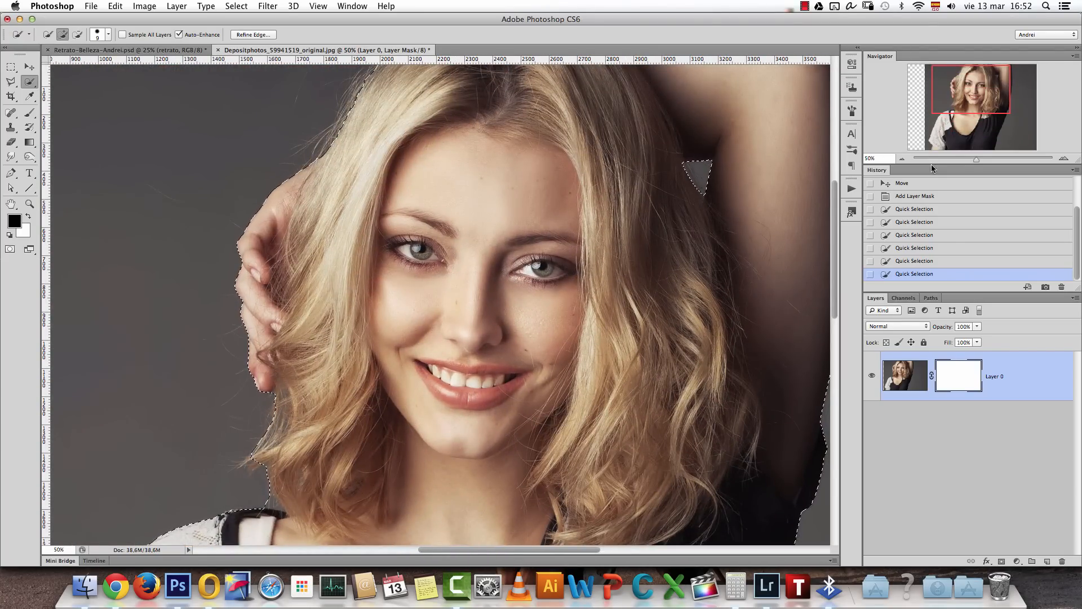
{"action": "left_click", "coordinate": [901, 159]}
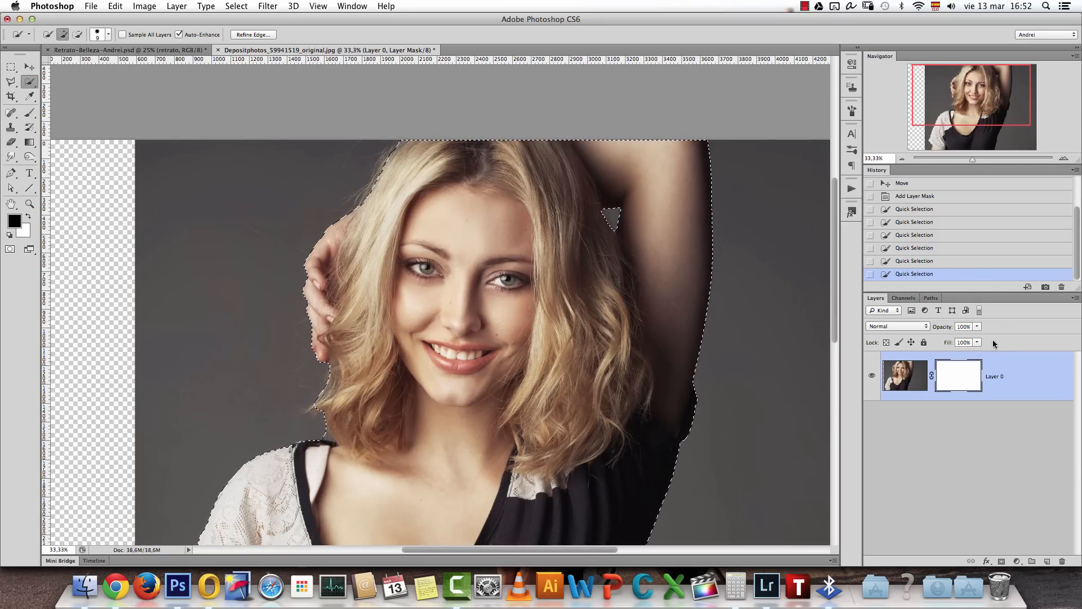
{"action": "left_click", "coordinate": [901, 158]}
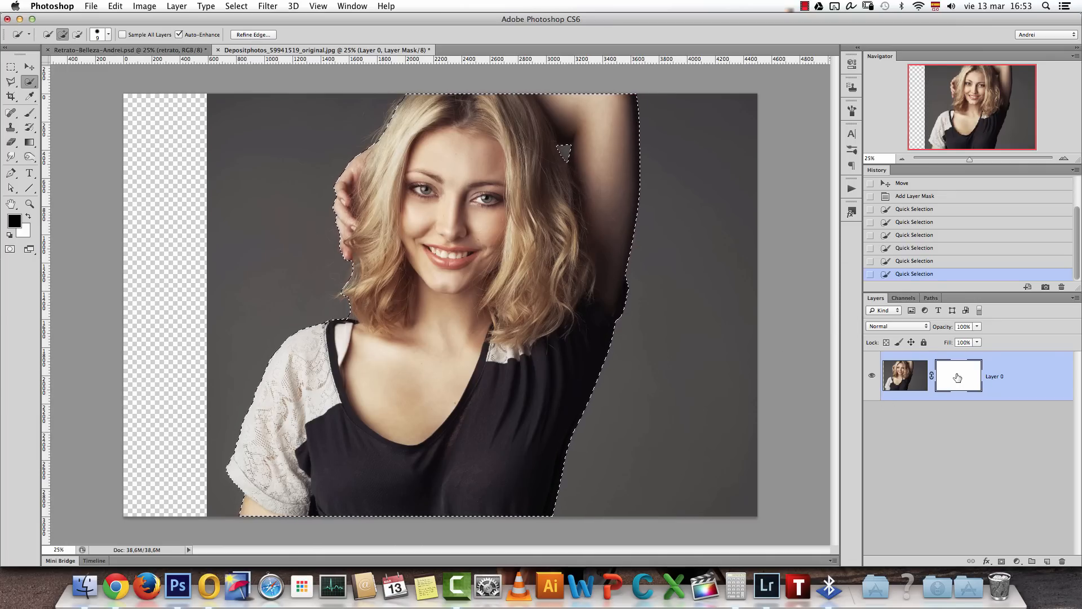
{"action": "left_click", "coordinate": [252, 34]}
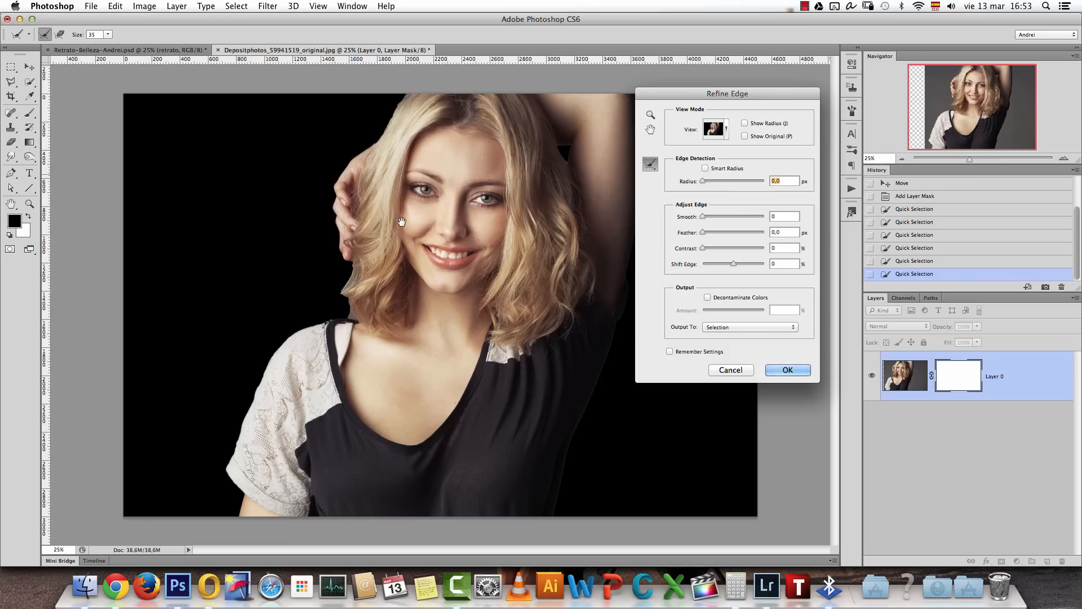
{"action": "key", "text": "super+1"}
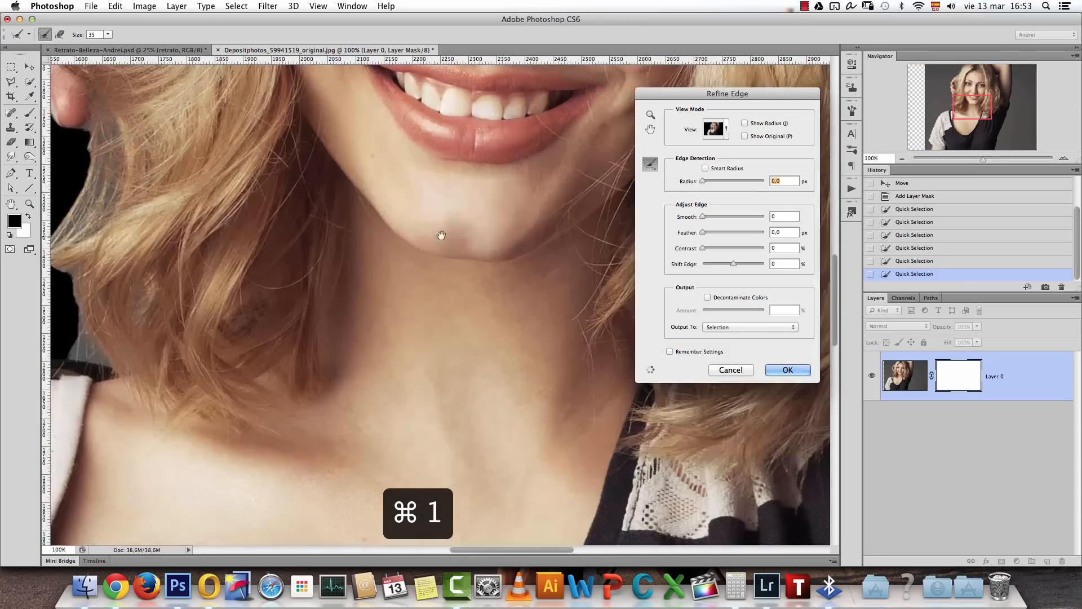
{"action": "scroll", "coordinate": [338, 254], "scroll_direction": "down", "scroll_amount": 5}
{"action": "left_click_drag", "start_coordinate": [333, 286], "coordinate": [452, 178]}
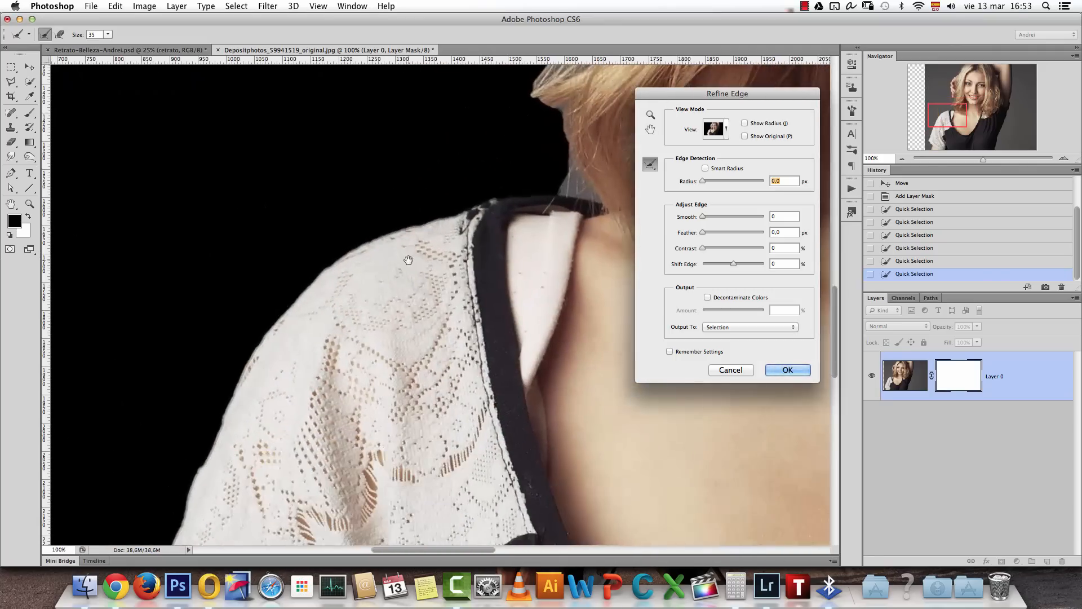
{"action": "left_click", "coordinate": [715, 130]}
{"action": "key", "text": "k"}
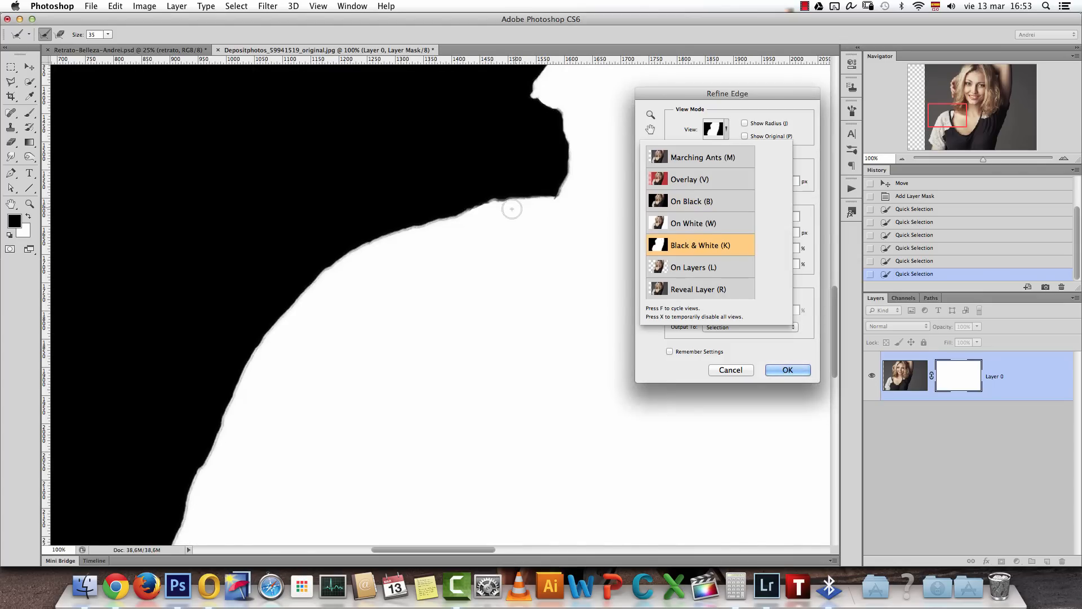
{"action": "left_click", "coordinate": [791, 116]}
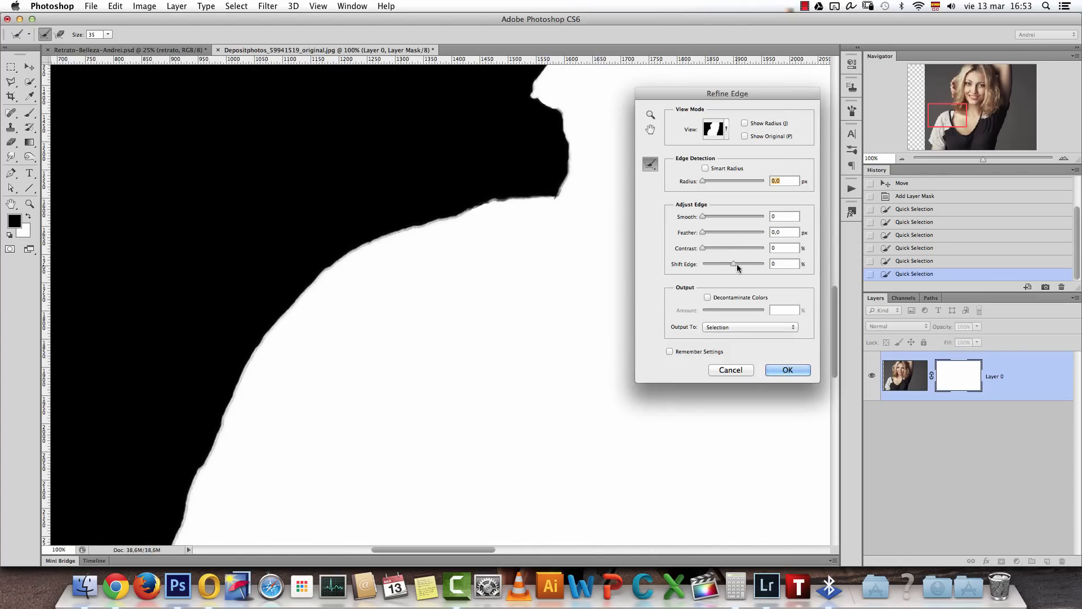
Set the edge refinement's Feather to 2.4 px and Contrast to 38%
{"action": "left_click_drag", "start_coordinate": [706, 234], "coordinate": [709, 243]}
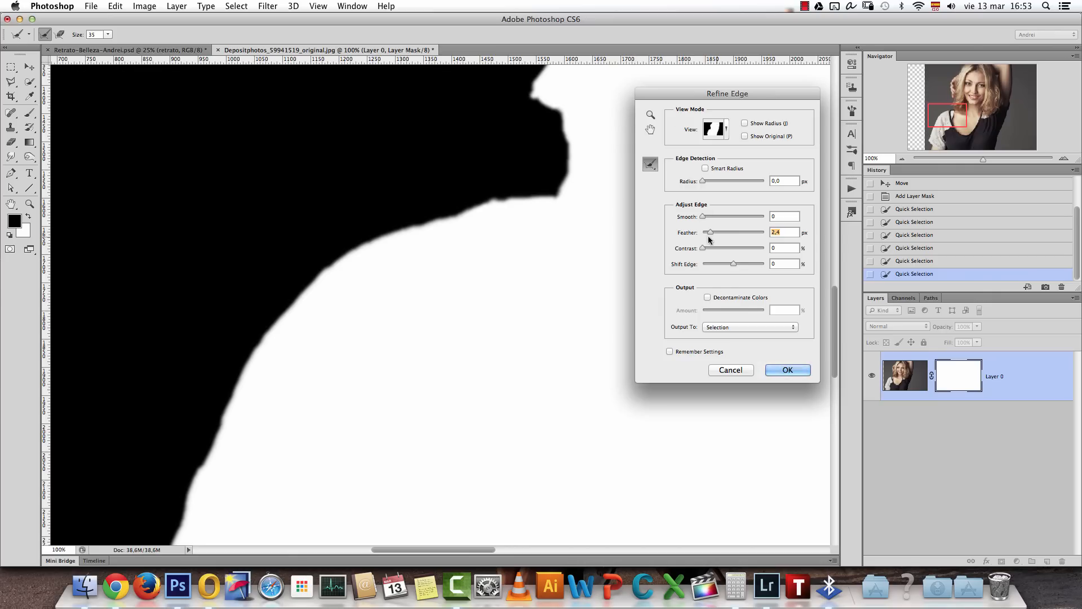
{"action": "left_click_drag", "start_coordinate": [703, 249], "coordinate": [718, 249]}
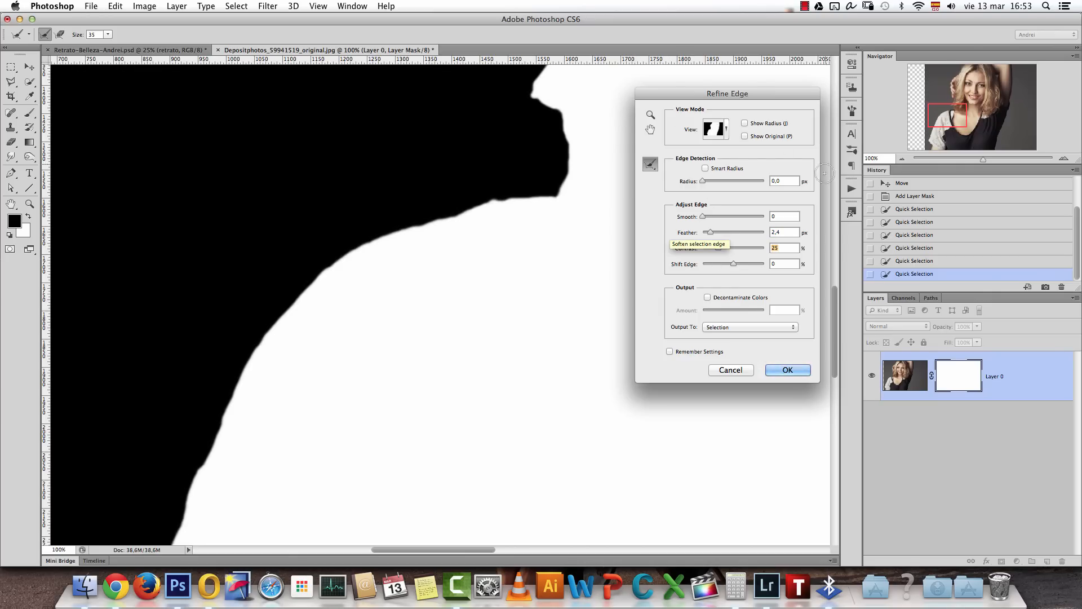
{"action": "left_click_drag", "start_coordinate": [718, 248], "coordinate": [726, 248]}
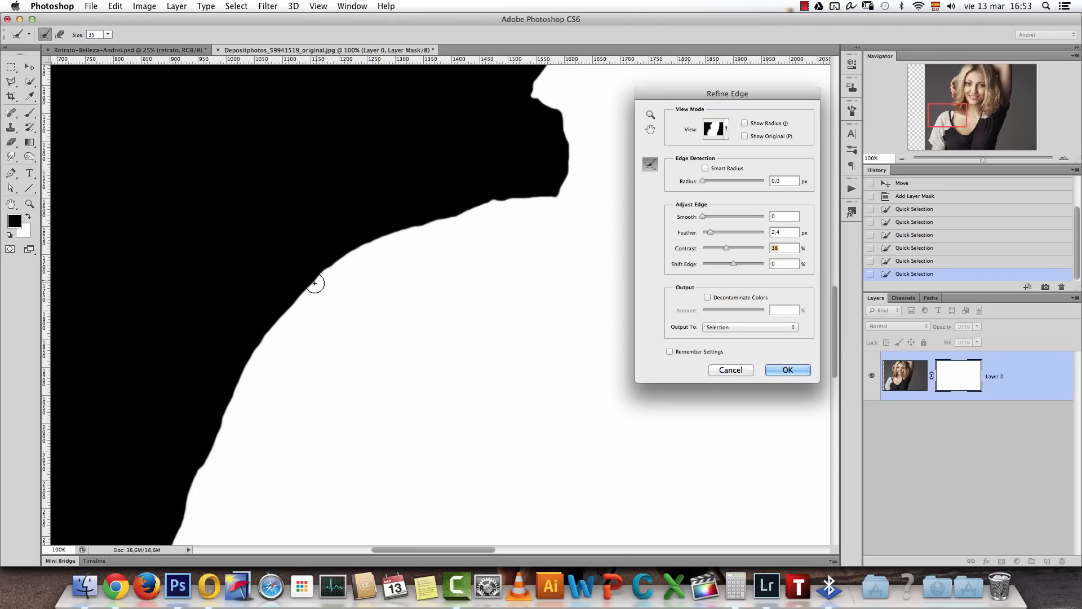
Preview the cutout On Black, check its edges around the arm, and set Shift Edge to -15%
{"action": "left_click", "coordinate": [726, 133]}
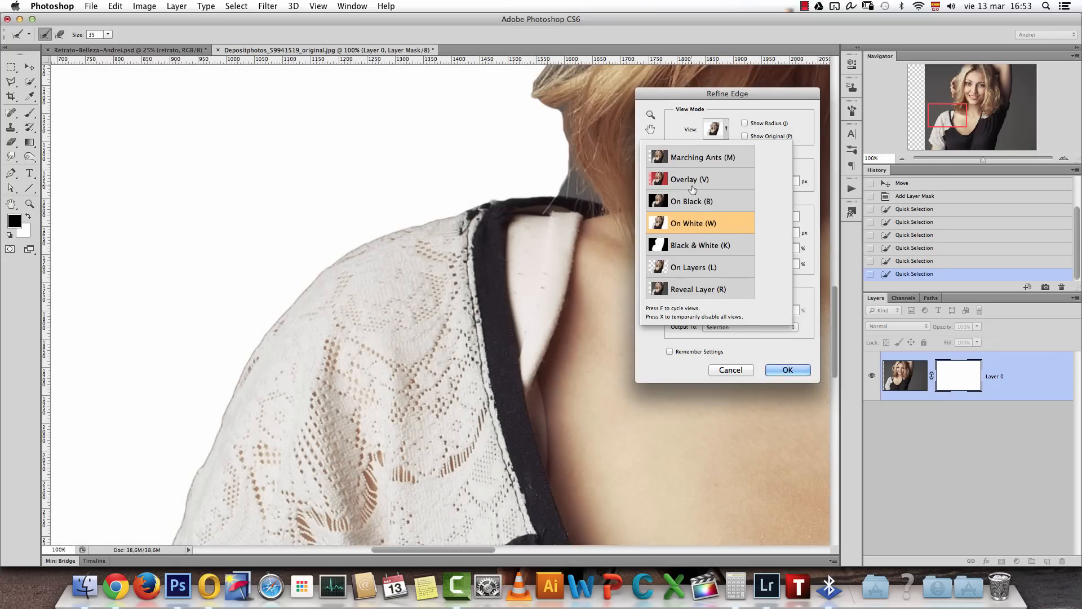
{"action": "left_click", "coordinate": [695, 203]}
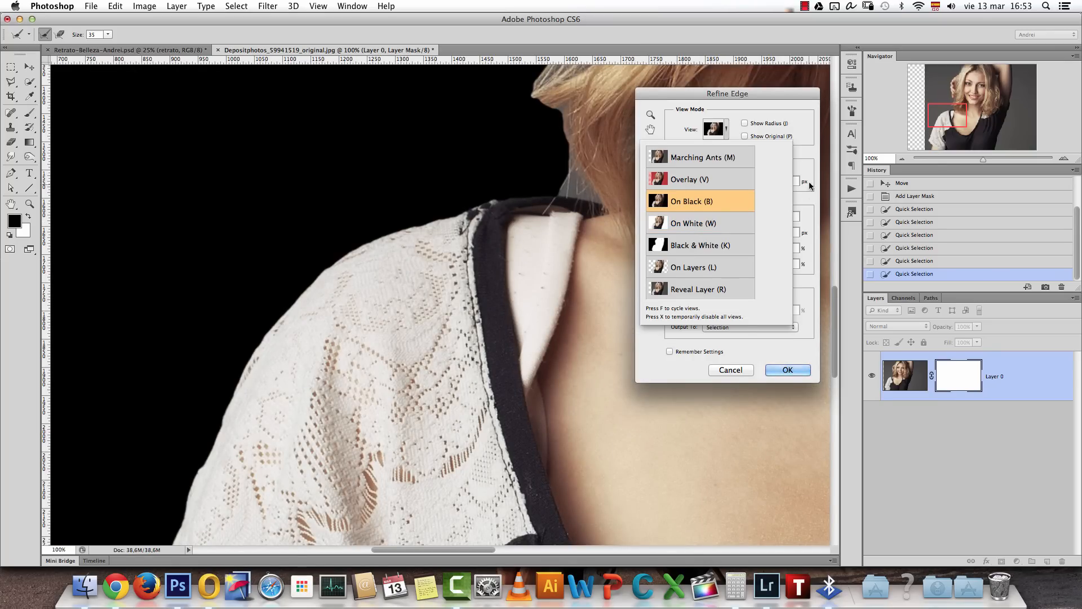
{"action": "left_click", "coordinate": [804, 151]}
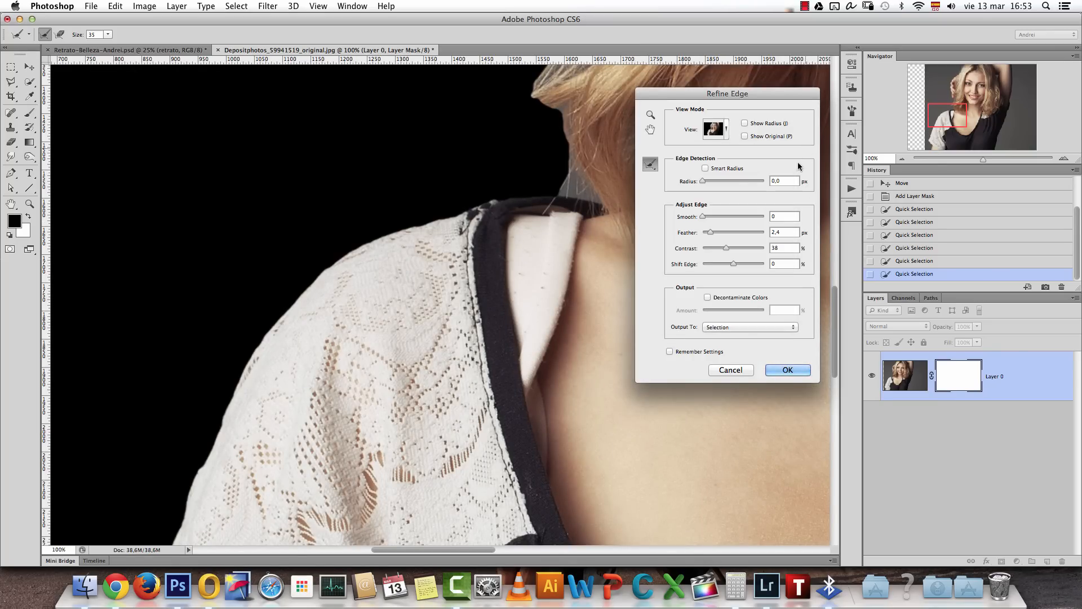
{"action": "left_click_drag", "start_coordinate": [536, 233], "coordinate": [265, 304]}
{"action": "left_click_drag", "start_coordinate": [539, 258], "coordinate": [247, 306]}
{"action": "left_click_drag", "start_coordinate": [569, 245], "coordinate": [408, 285]}
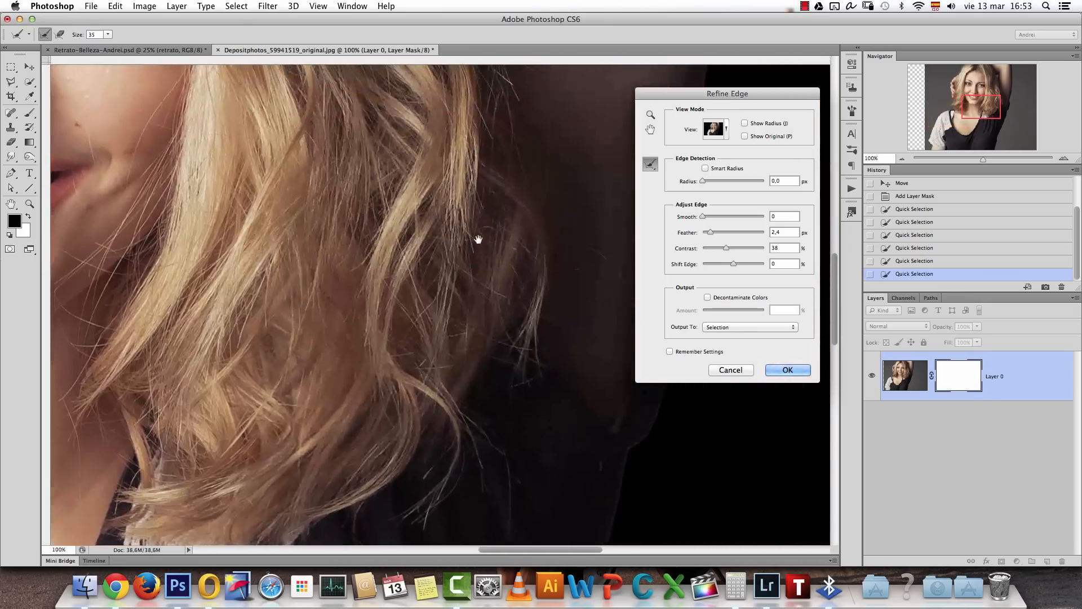
{"action": "left_click_drag", "start_coordinate": [553, 381], "coordinate": [361, 476]}
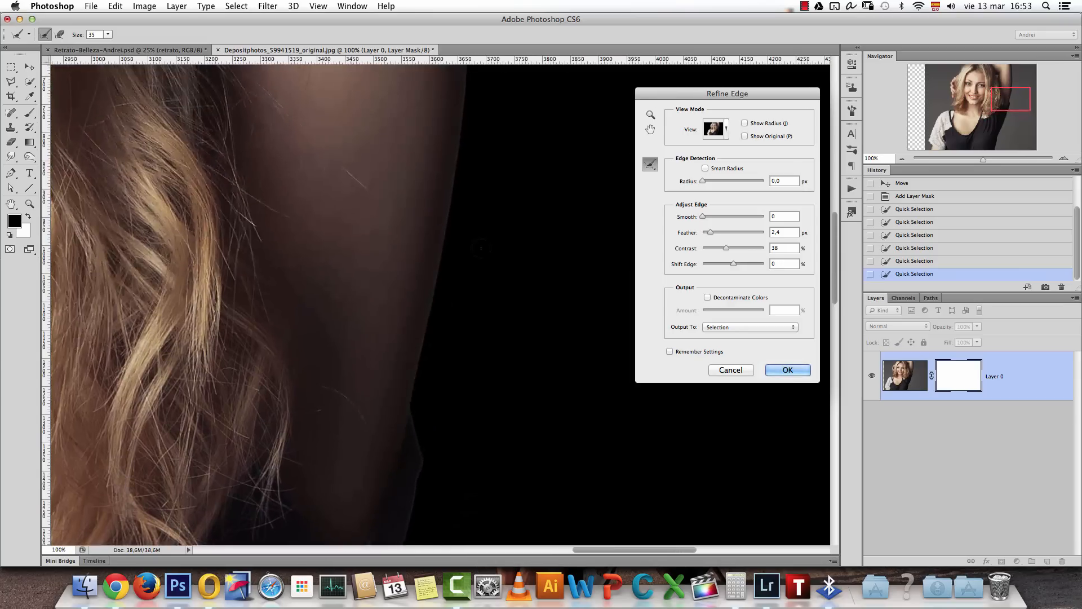
{"action": "left_click_drag", "start_coordinate": [476, 201], "coordinate": [524, 430]}
{"action": "left_click_drag", "start_coordinate": [528, 200], "coordinate": [578, 428]}
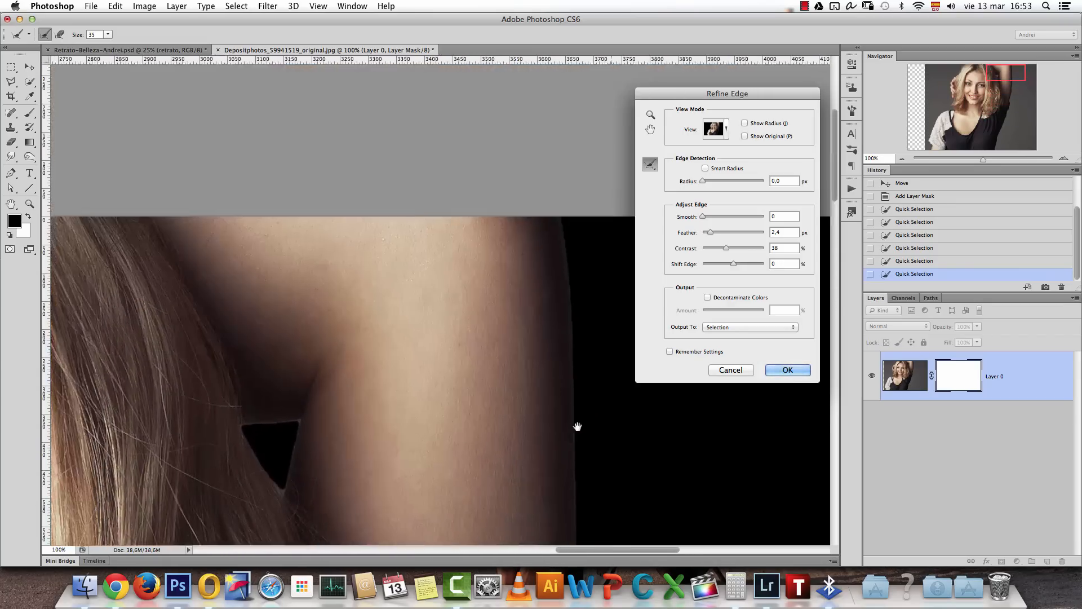
{"action": "left_click_drag", "start_coordinate": [507, 346], "coordinate": [432, 205]}
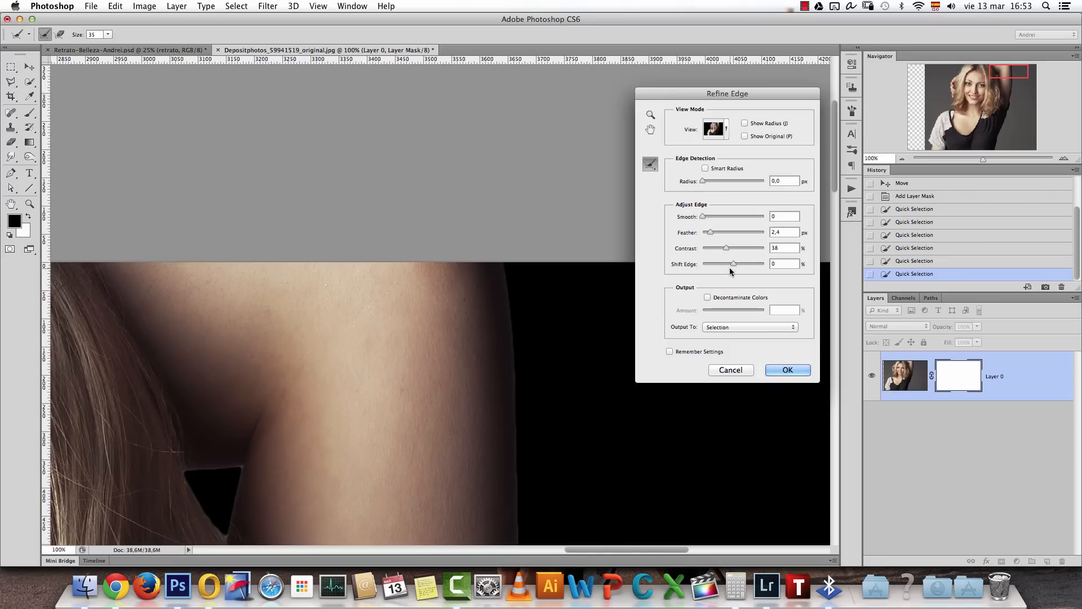
{"action": "left_click_drag", "start_coordinate": [732, 267], "coordinate": [728, 273]}
Check the arm and lace sleeve edges, then apply the edge refinement with its output set to Layer Mask
{"action": "left_click_drag", "start_coordinate": [560, 367], "coordinate": [536, 227]}
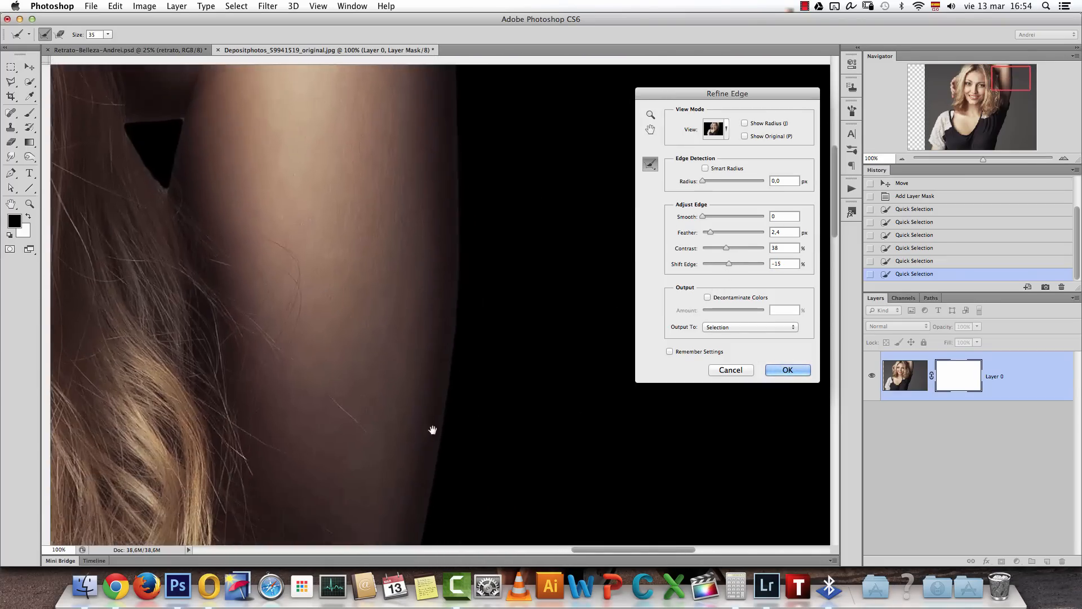
{"action": "left_click_drag", "start_coordinate": [432, 430], "coordinate": [457, 254]}
{"action": "left_click_drag", "start_coordinate": [457, 360], "coordinate": [556, 360]}
{"action": "mouse_move", "coordinate": [290, 379]}
{"action": "left_mouse_down"}
{"action": "mouse_move", "coordinate": [483, 357]}
{"action": "mouse_move", "coordinate": [450, 217]}
{"action": "mouse_move", "coordinate": [454, 189]}
{"action": "left_mouse_up"}
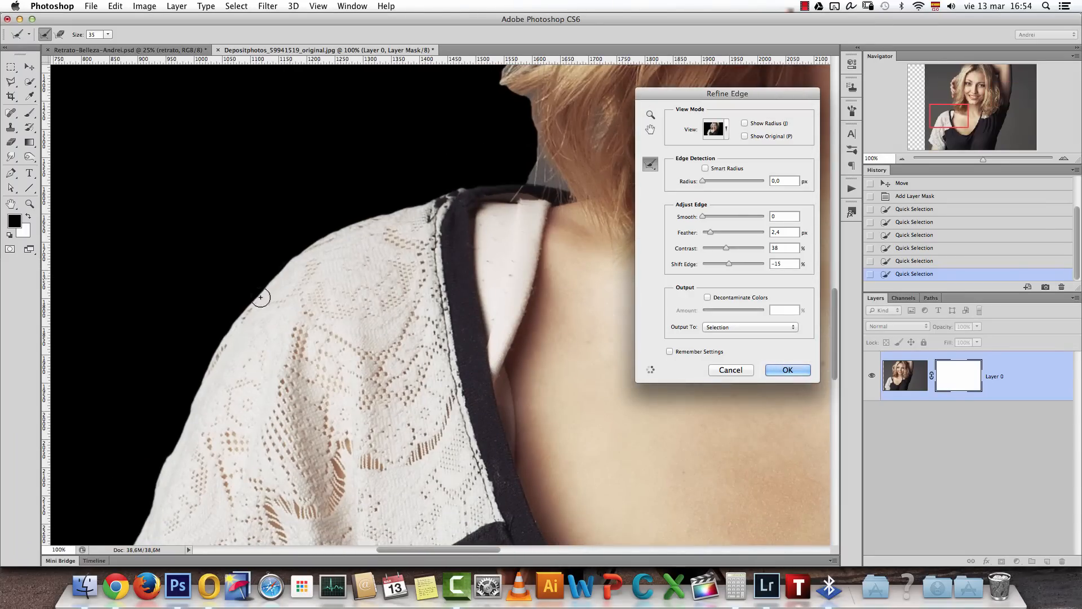
{"action": "left_click_drag", "start_coordinate": [364, 354], "coordinate": [371, 318]}
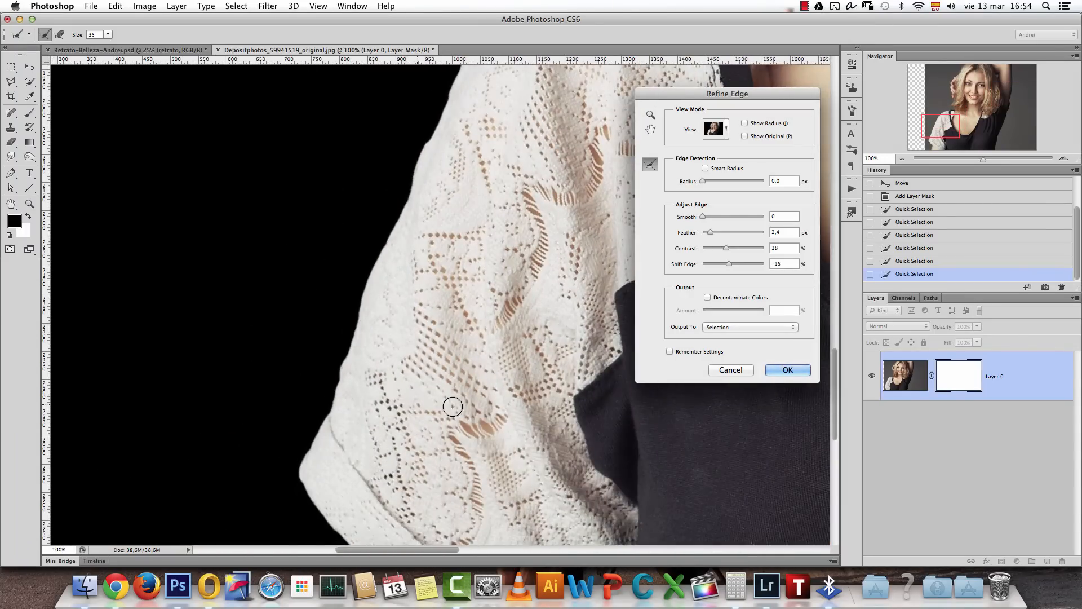
{"action": "left_click_drag", "start_coordinate": [504, 441], "coordinate": [448, 236]}
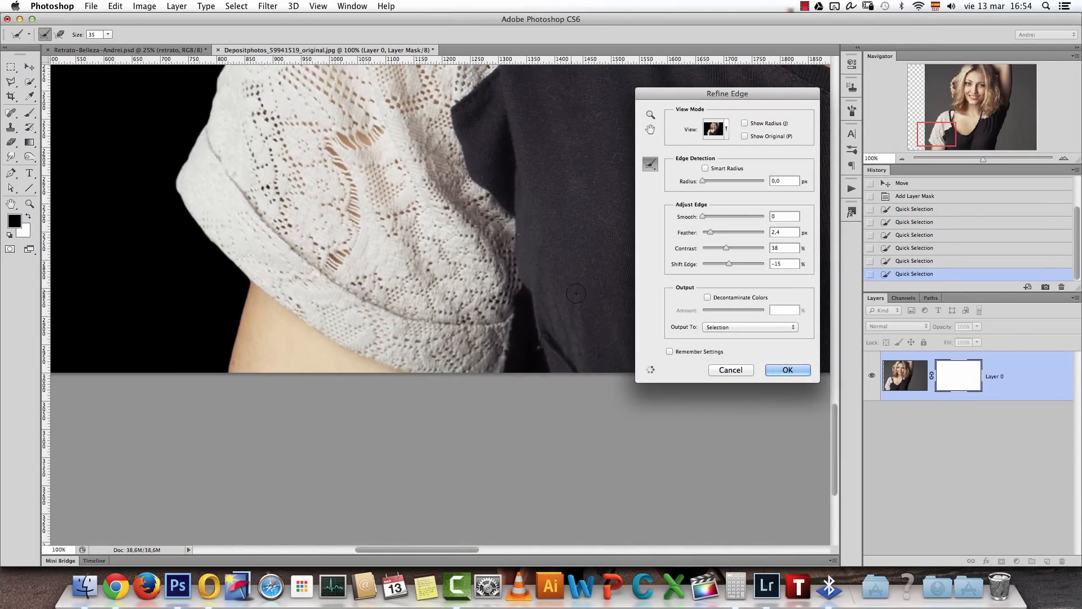
{"action": "left_click_drag", "start_coordinate": [560, 238], "coordinate": [379, 313]}
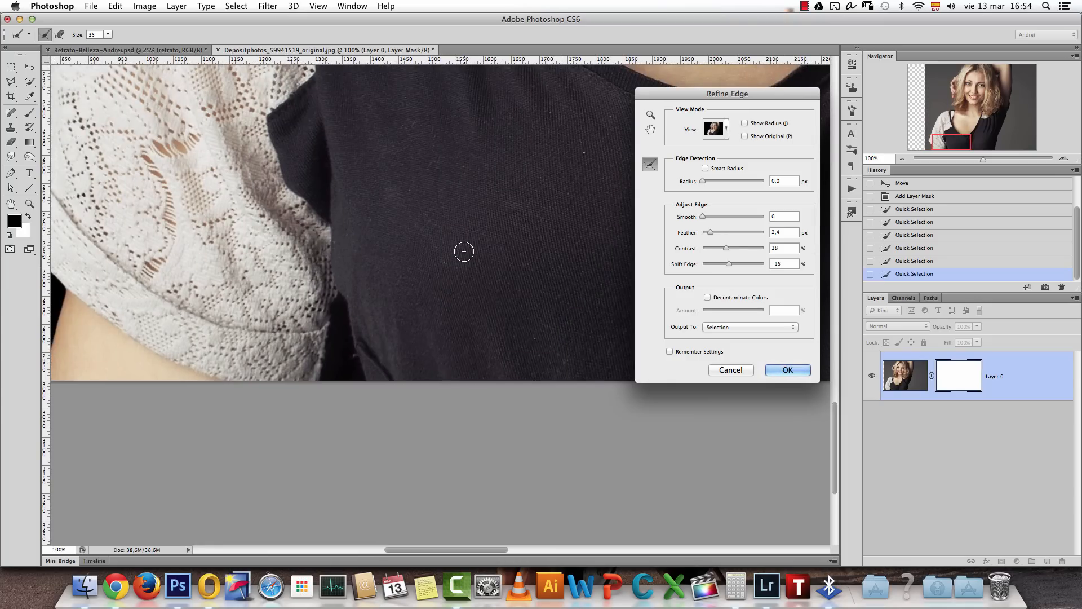
{"action": "left_click", "coordinate": [750, 328]}
{"action": "left_click", "coordinate": [747, 337]}
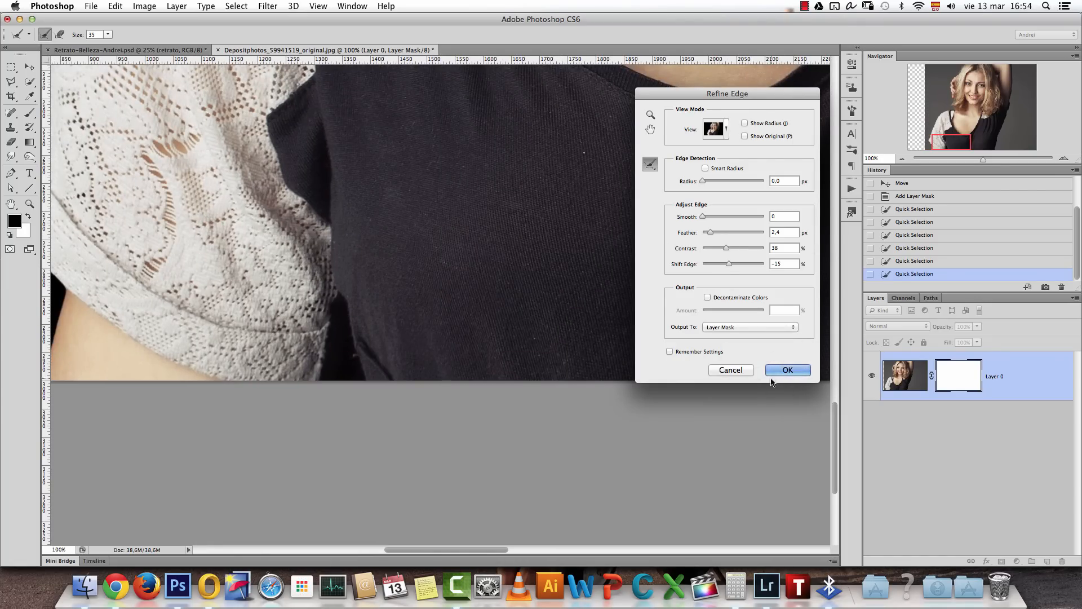
{"action": "left_click", "coordinate": [787, 370]}
{"action": "left_click", "coordinate": [902, 158]}
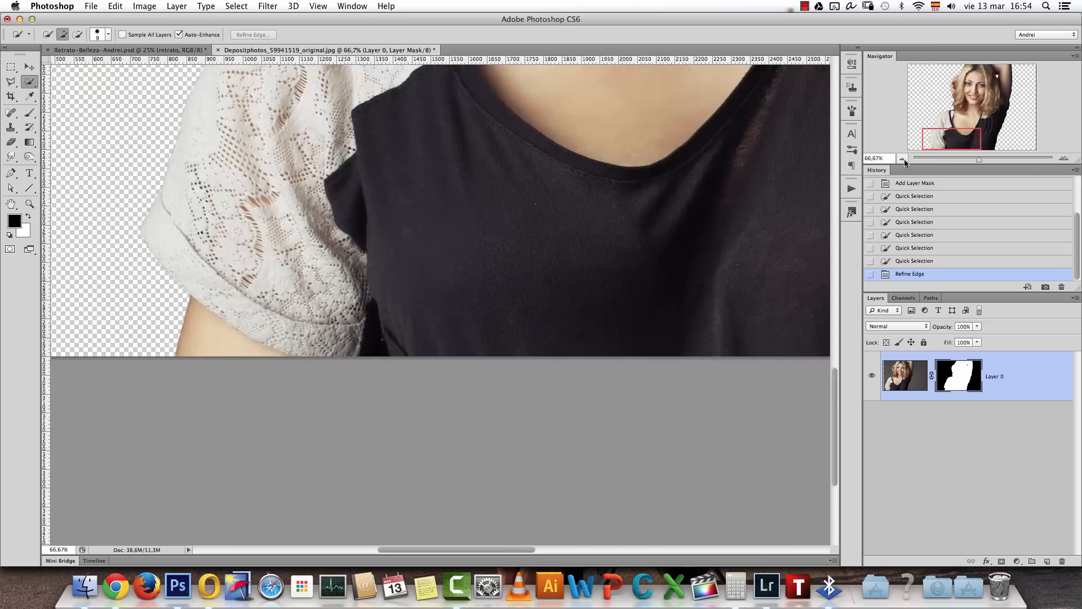
{"action": "left_click", "coordinate": [901, 158]}
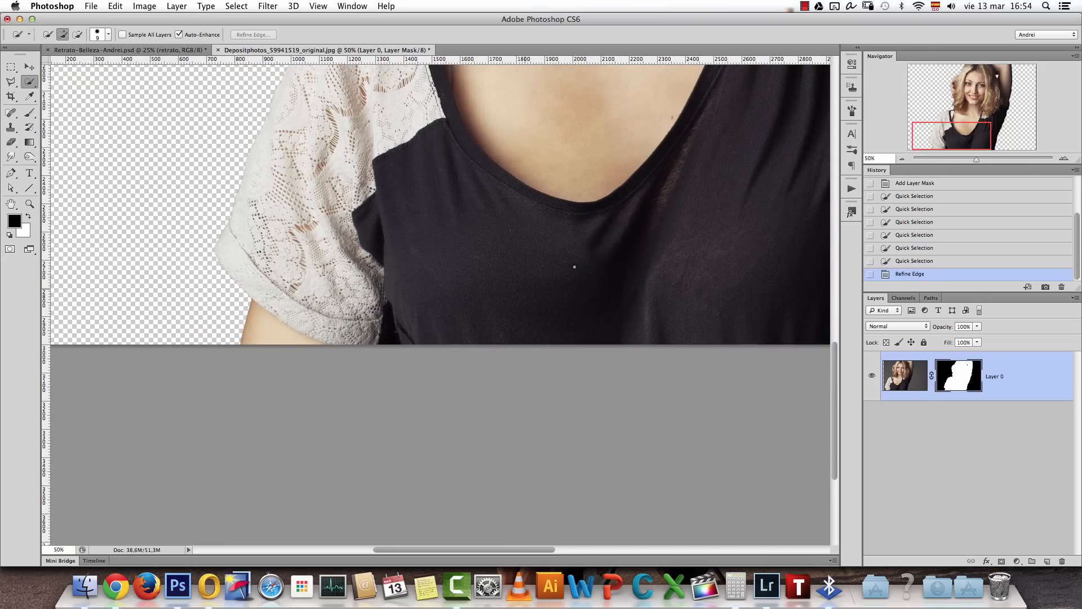
{"action": "left_click", "coordinate": [1063, 159]}
{"action": "left_click", "coordinate": [1064, 159]}
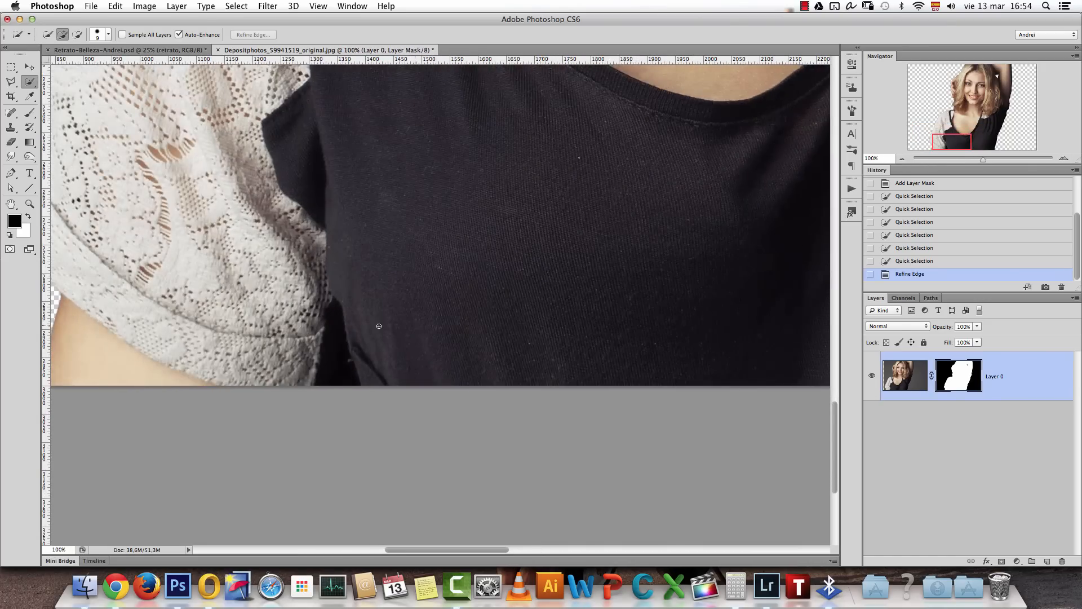
{"action": "left_click", "coordinate": [1064, 159]}
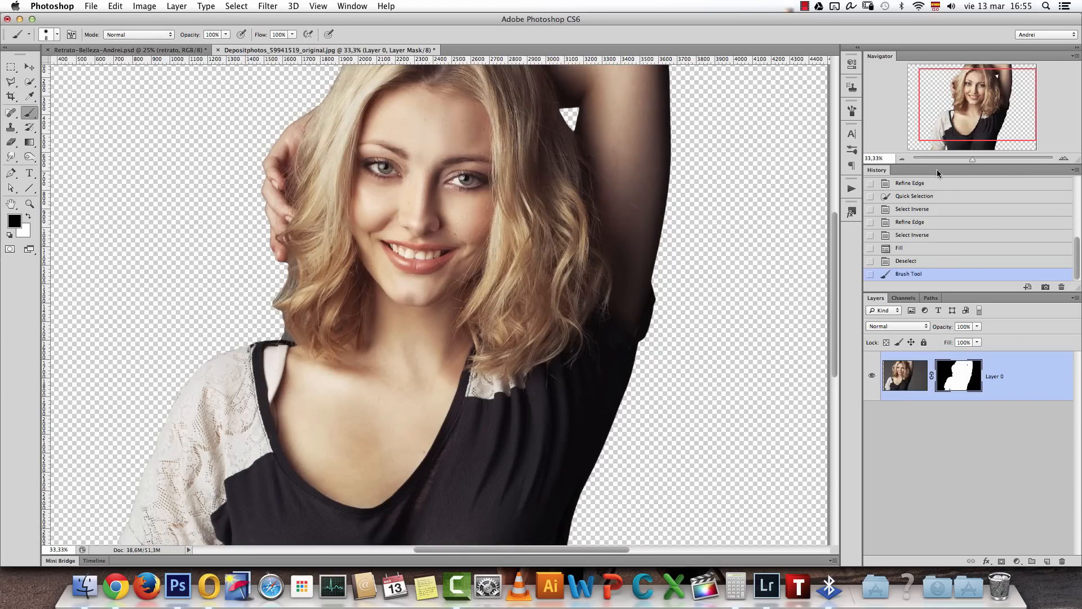
Add a new empty layer below the masked woman's layer and name it BG
{"action": "left_click", "coordinate": [906, 160]}
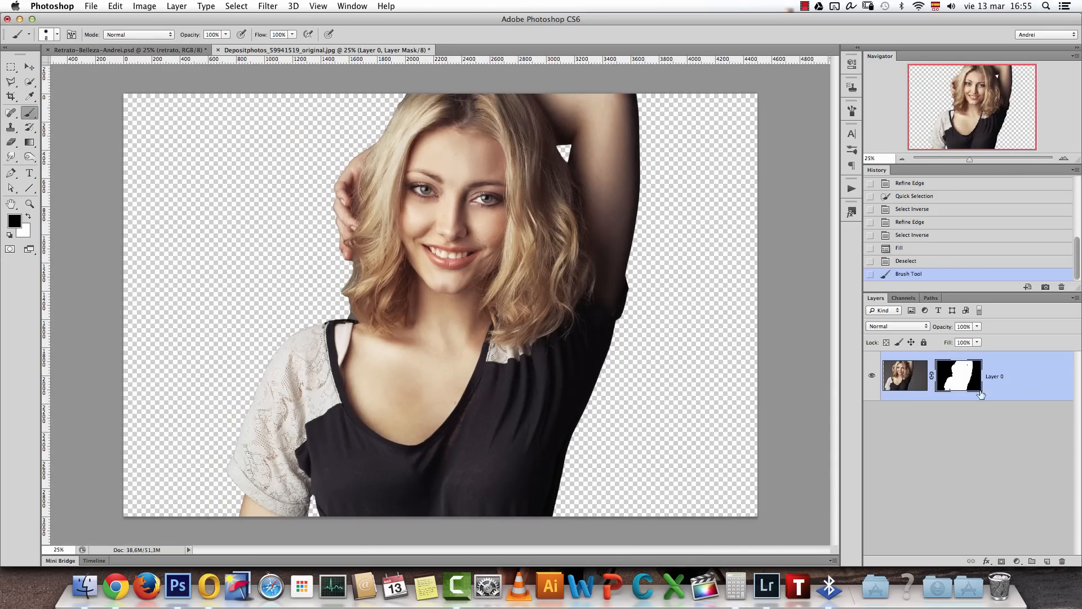
{"action": "left_click", "coordinate": [1046, 561], "text": "super"}
{"action": "double_click", "coordinate": [942, 427]}
{"action": "type", "text": "BG"}
{"action": "key", "text": "Return"}
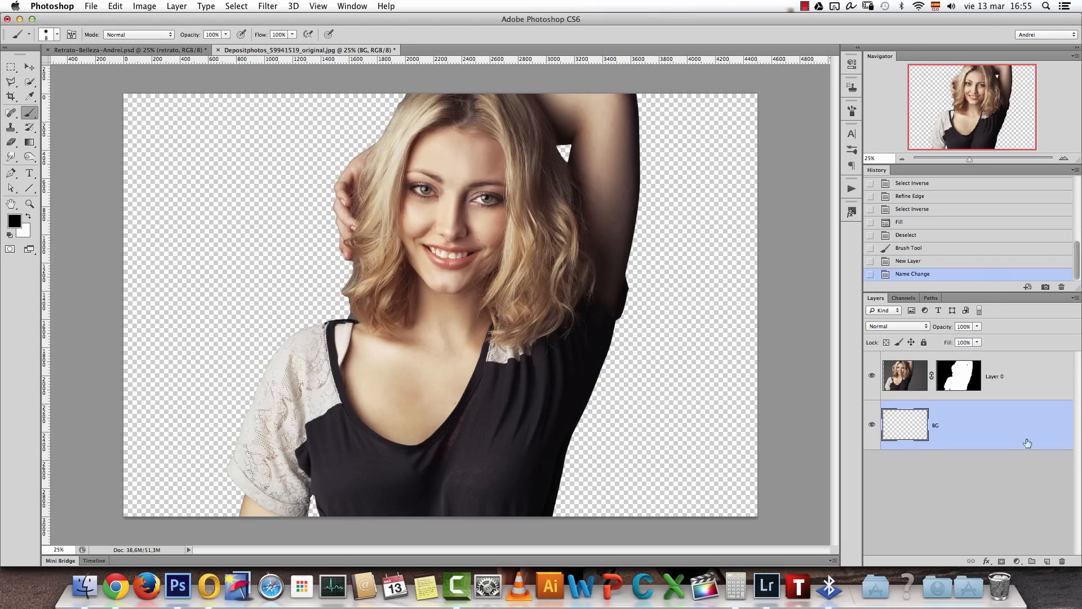
{"action": "left_click", "coordinate": [1017, 561]}
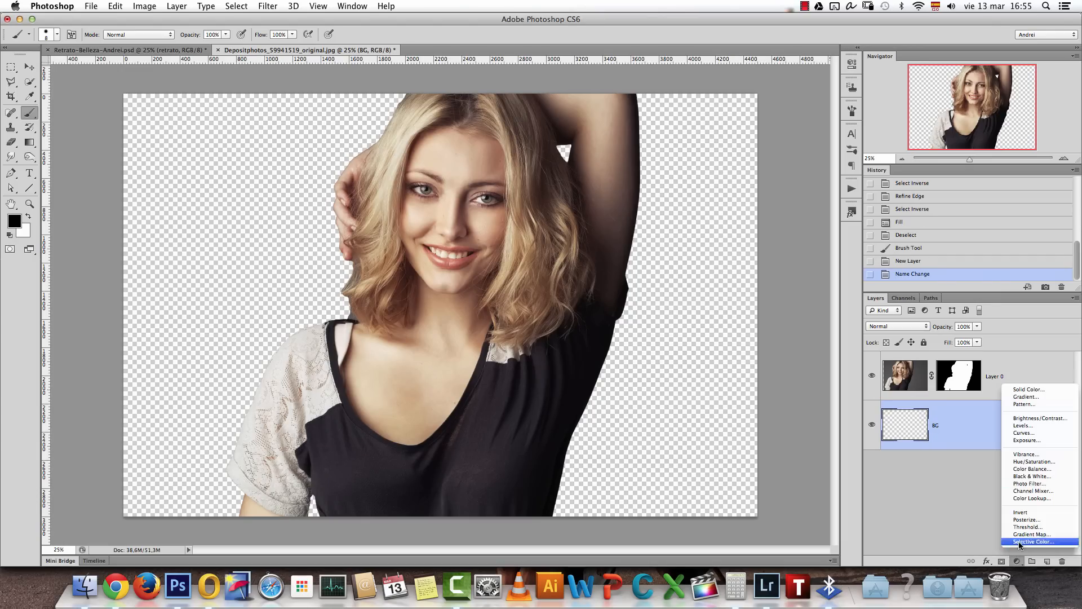
{"action": "left_click", "coordinate": [1036, 404]}
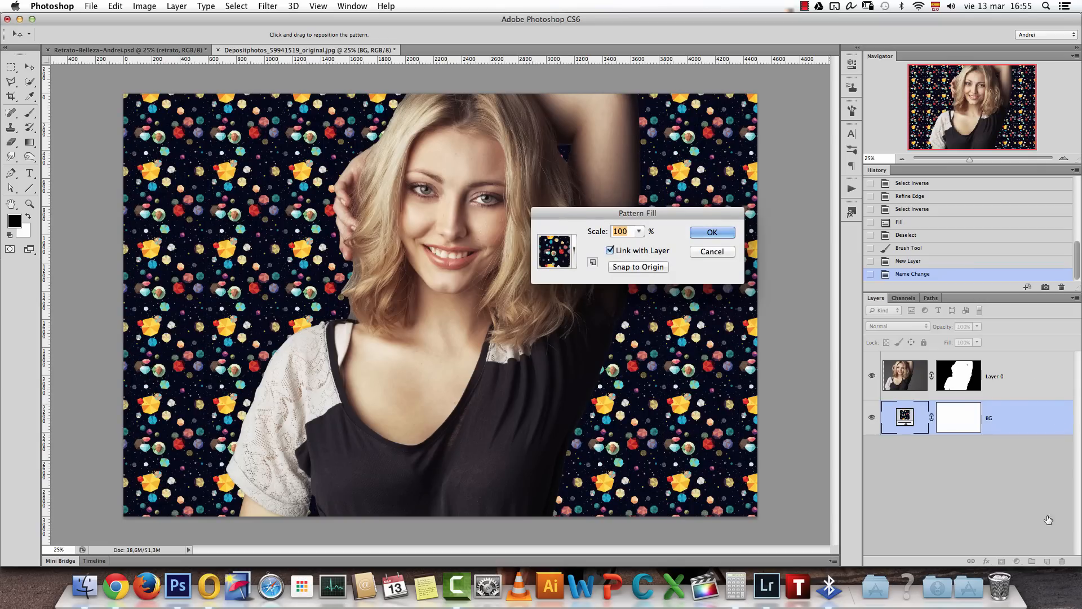
{"action": "left_click", "coordinate": [713, 252]}
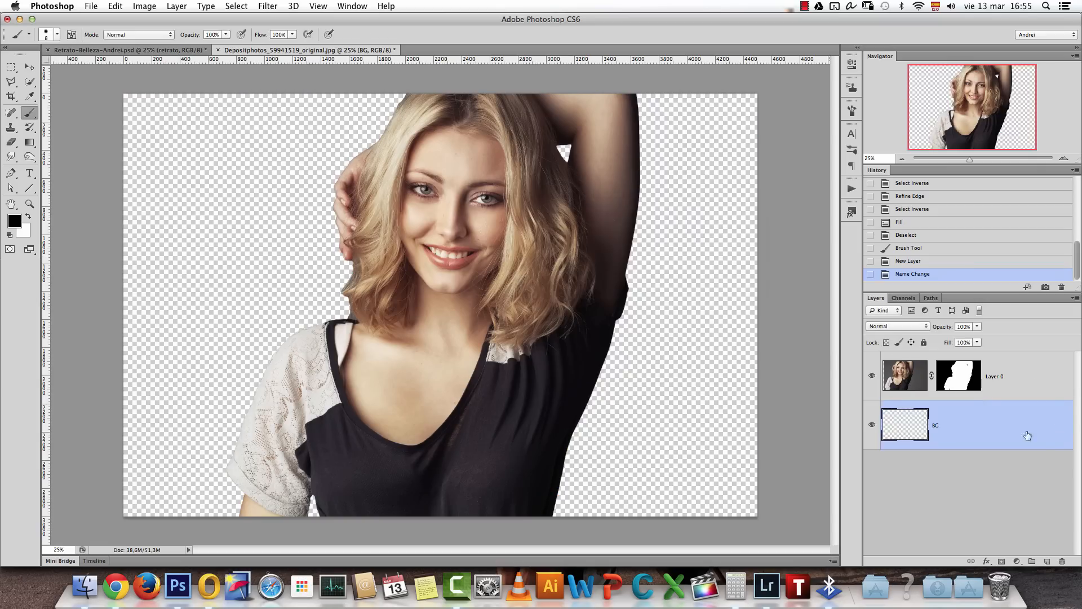
Turn the BG layer into a gradient fill and choose the black-to-white preset for its gradient
{"action": "left_click", "coordinate": [1017, 562]}
{"action": "left_click", "coordinate": [1034, 398]}
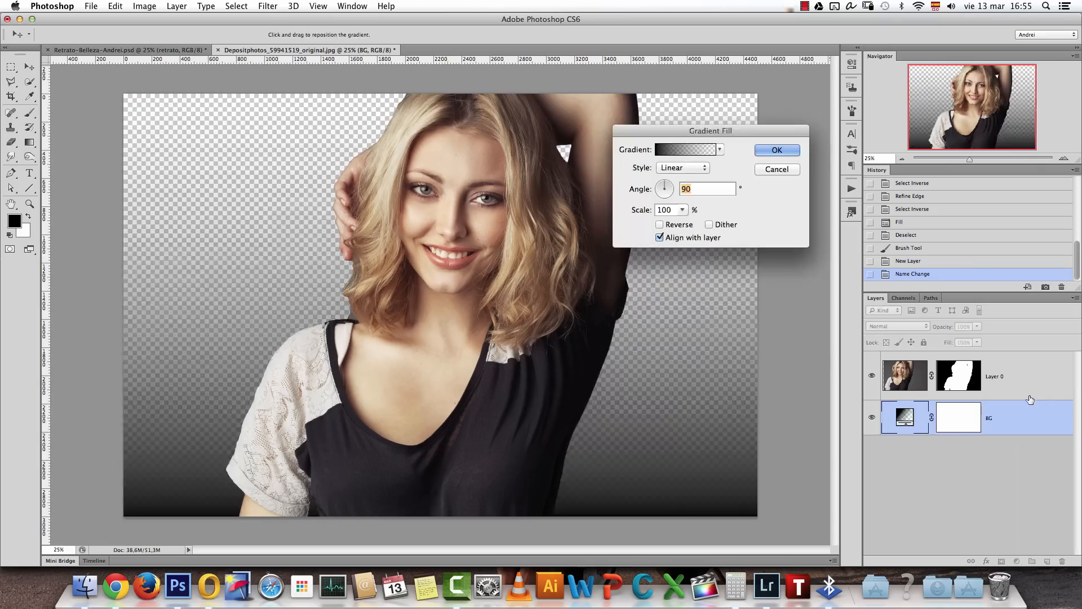
{"action": "left_click", "coordinate": [702, 150]}
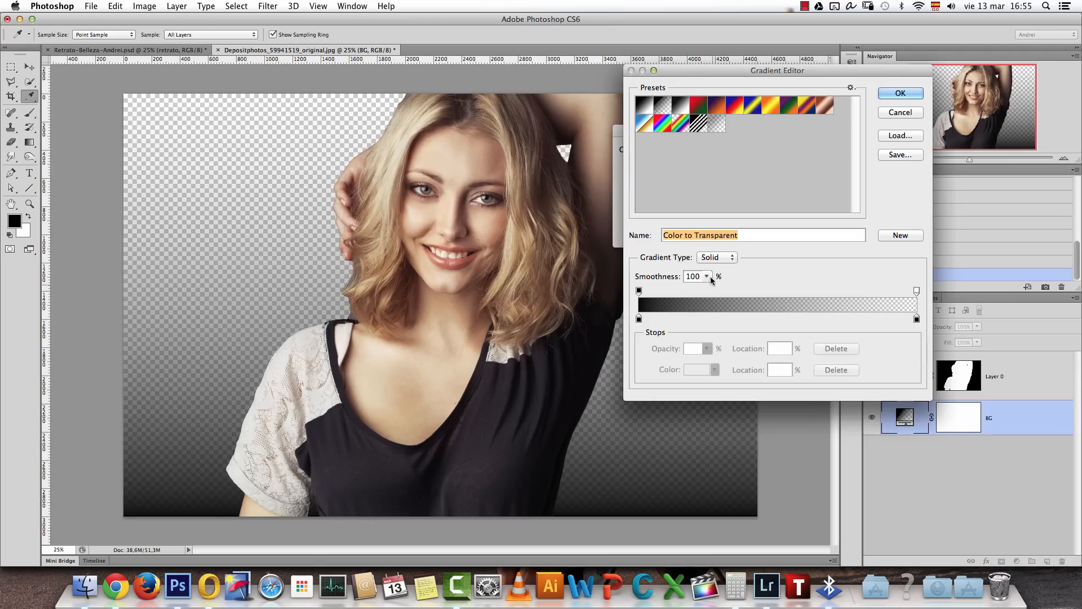
{"action": "left_click", "coordinate": [644, 104]}
Set the gradient's dark starting colour stop to #3e3e3e
{"action": "left_click", "coordinate": [639, 319]}
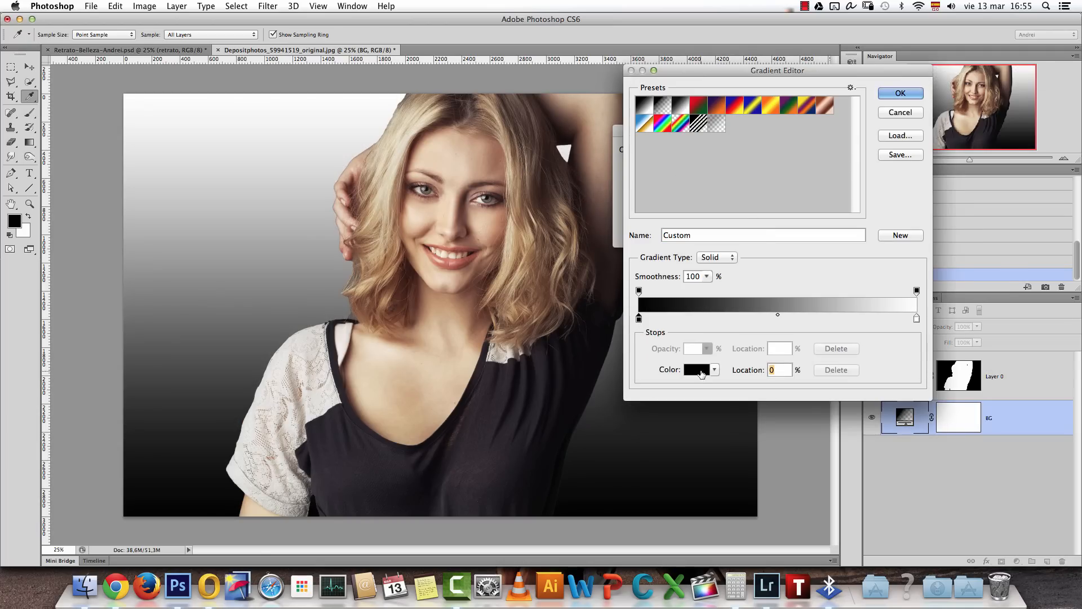
{"action": "left_click", "coordinate": [699, 370]}
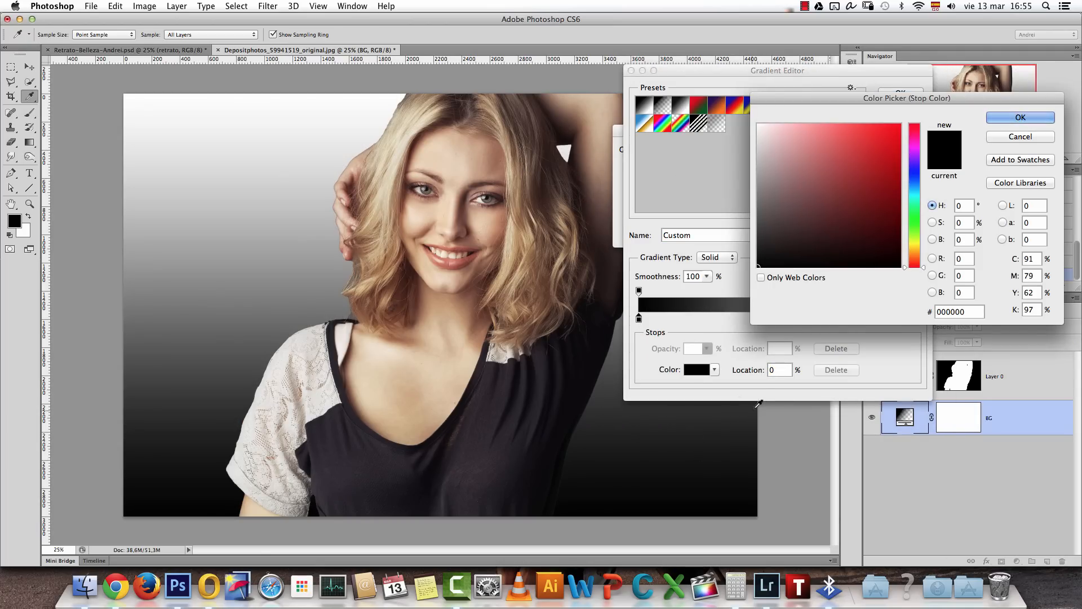
{"action": "left_click", "coordinate": [1020, 120]}
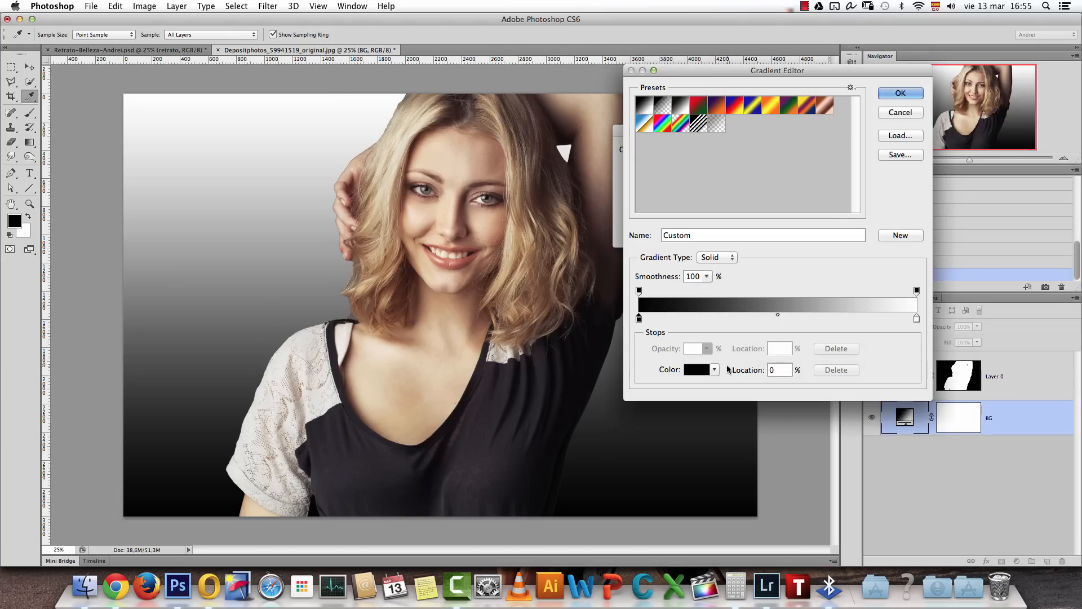
{"action": "left_click", "coordinate": [699, 370]}
{"action": "double_click", "coordinate": [960, 311]}
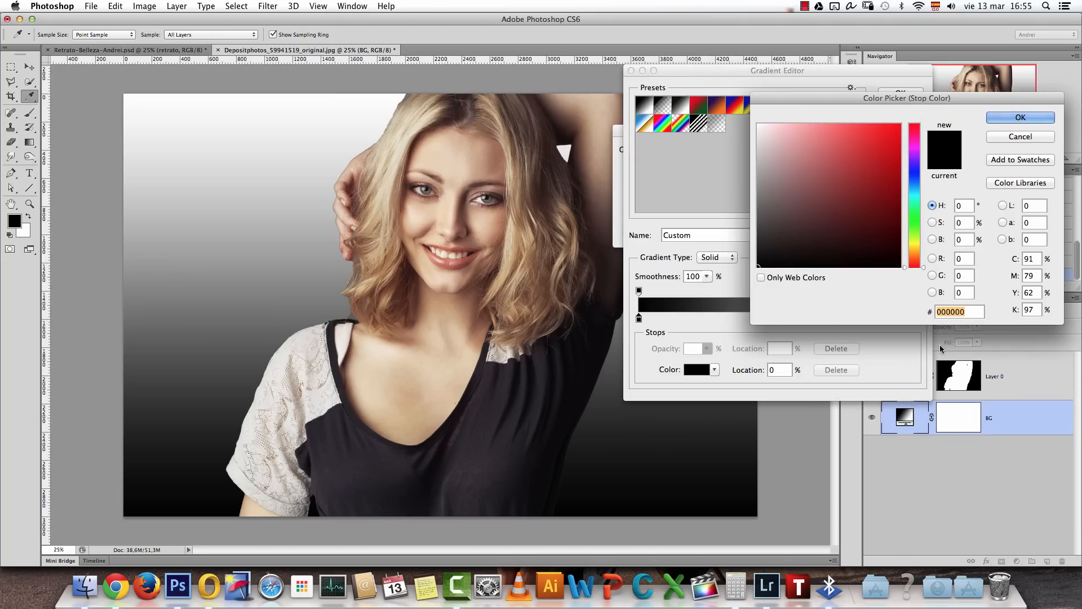
{"action": "type", "text": "3e3"}
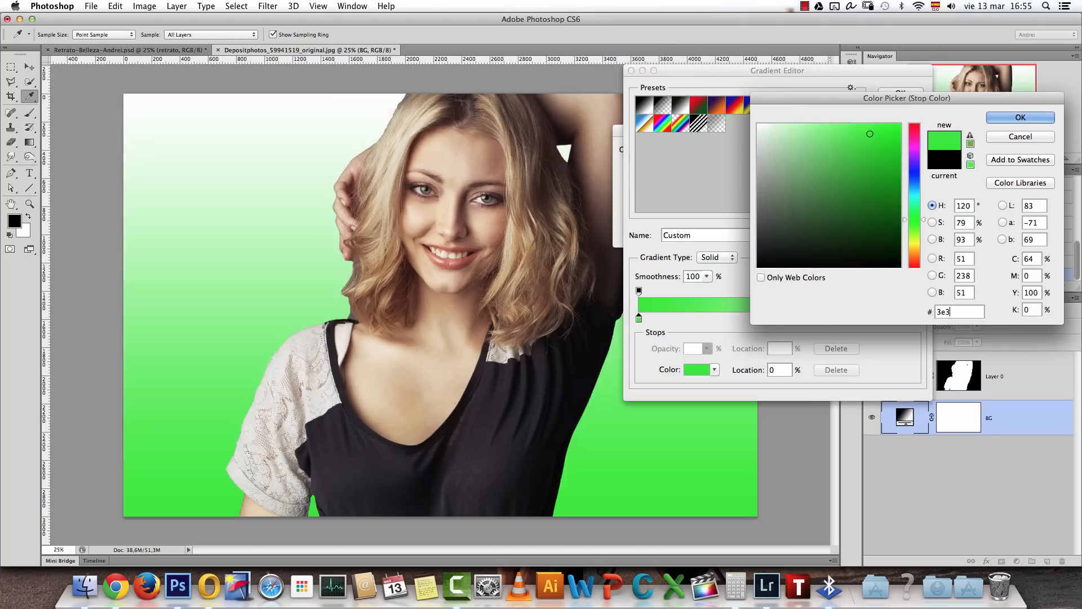
{"action": "type", "text": "e3e"}
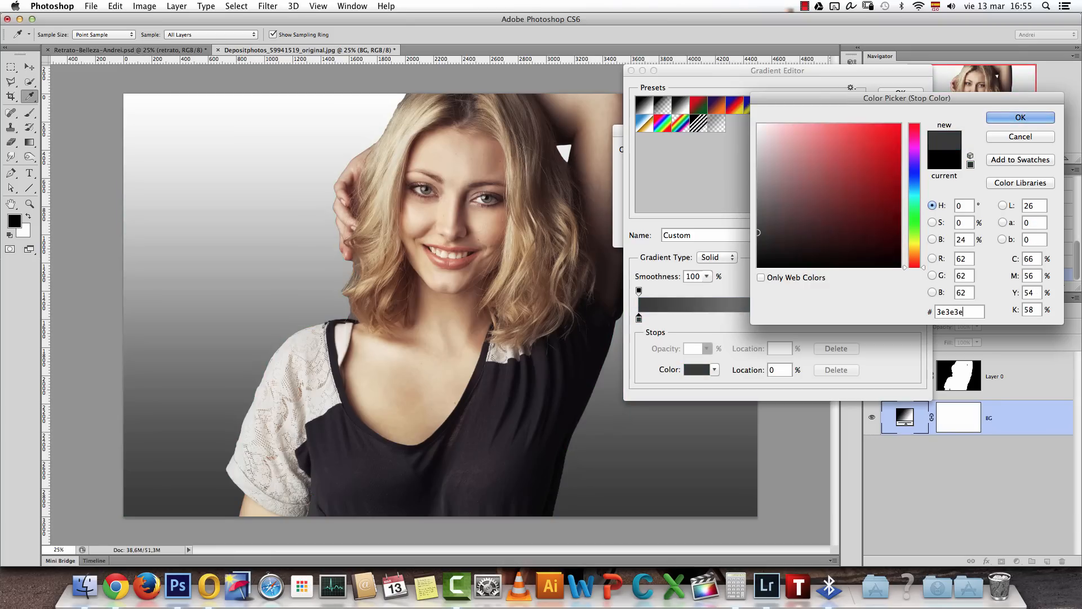
{"action": "left_click", "coordinate": [1020, 117]}
Set the gradient's white end colour stop to the light grey #b5b5b5
{"action": "left_click", "coordinate": [916, 319]}
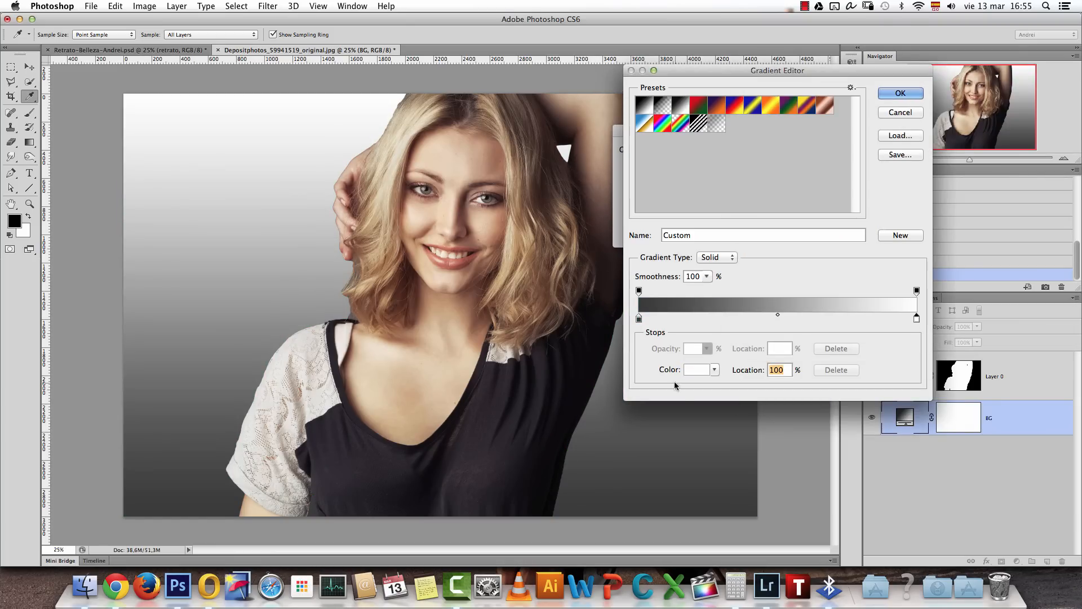
{"action": "left_click", "coordinate": [692, 370]}
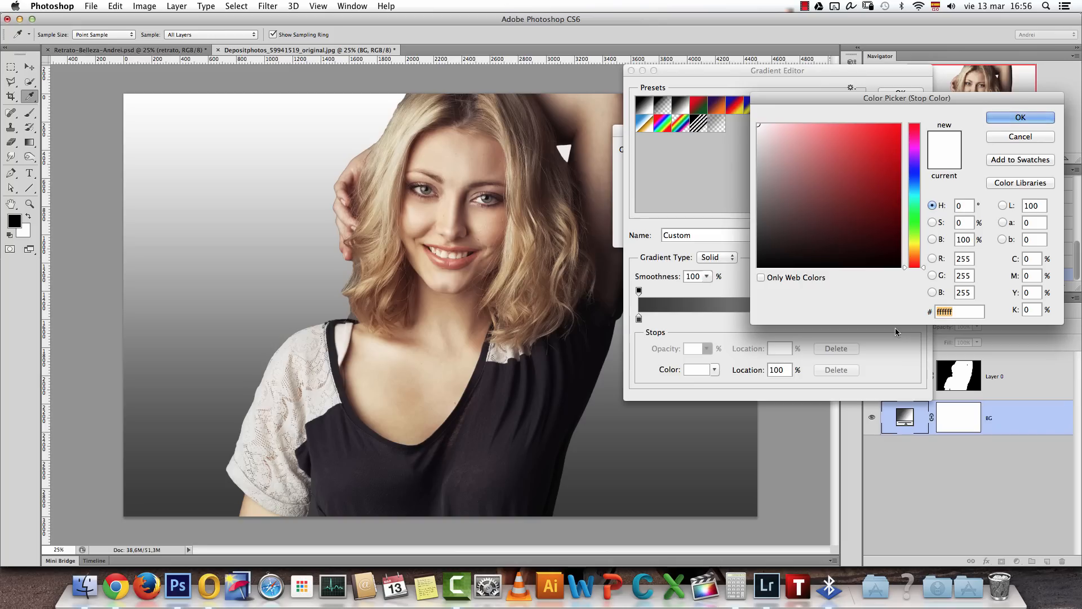
{"action": "type", "text": "b5b5b5"}
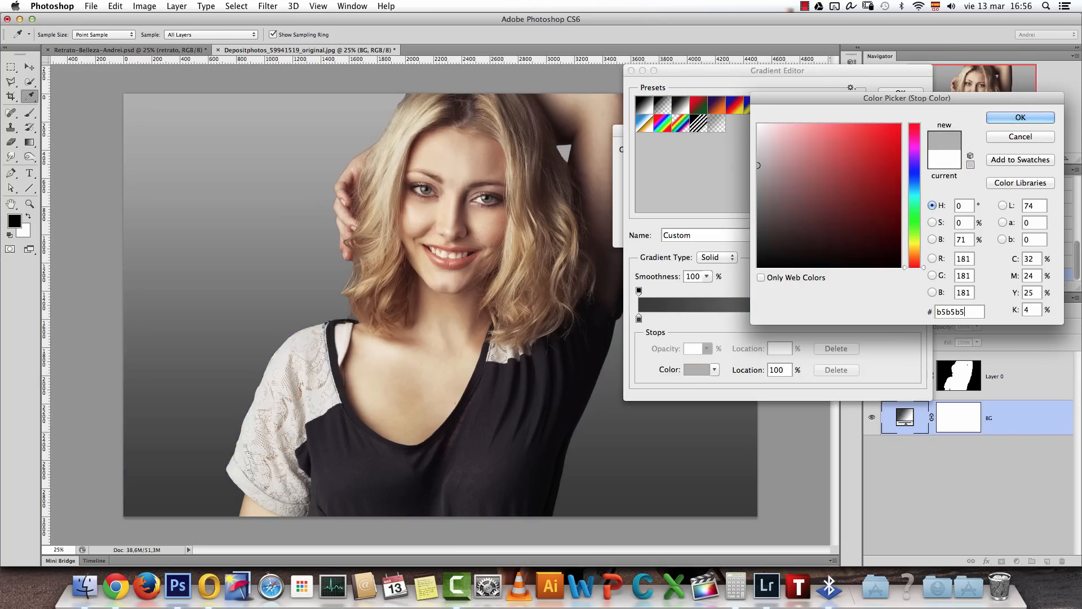
{"action": "left_click", "coordinate": [1028, 118]}
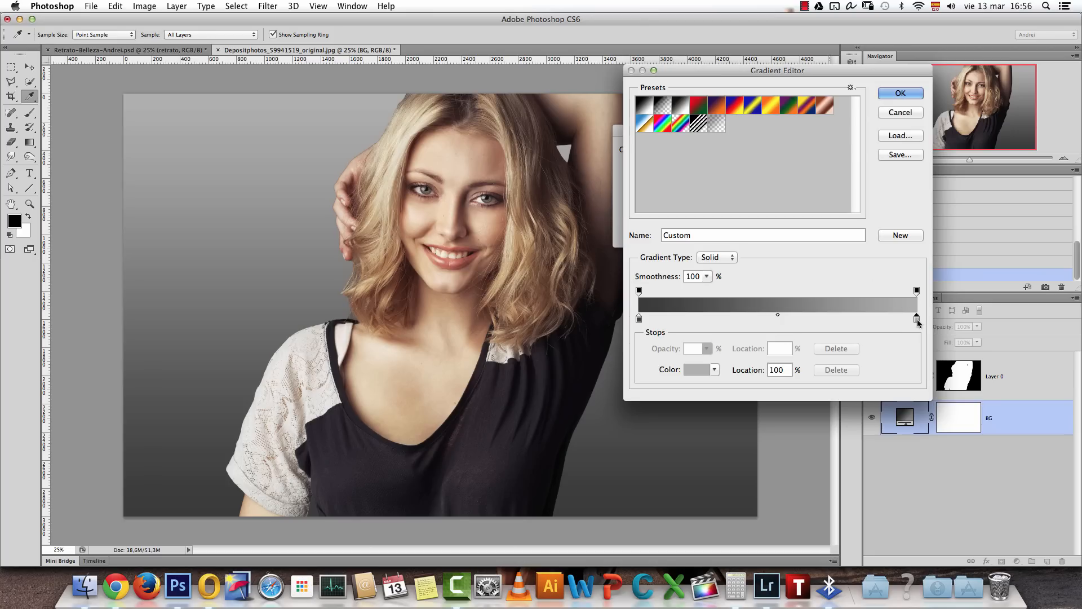
Place the gradient's end opacity stop at 86% and its starting one at 18% with 100% opacity, then accept the gradient
{"action": "left_click", "coordinate": [916, 291]}
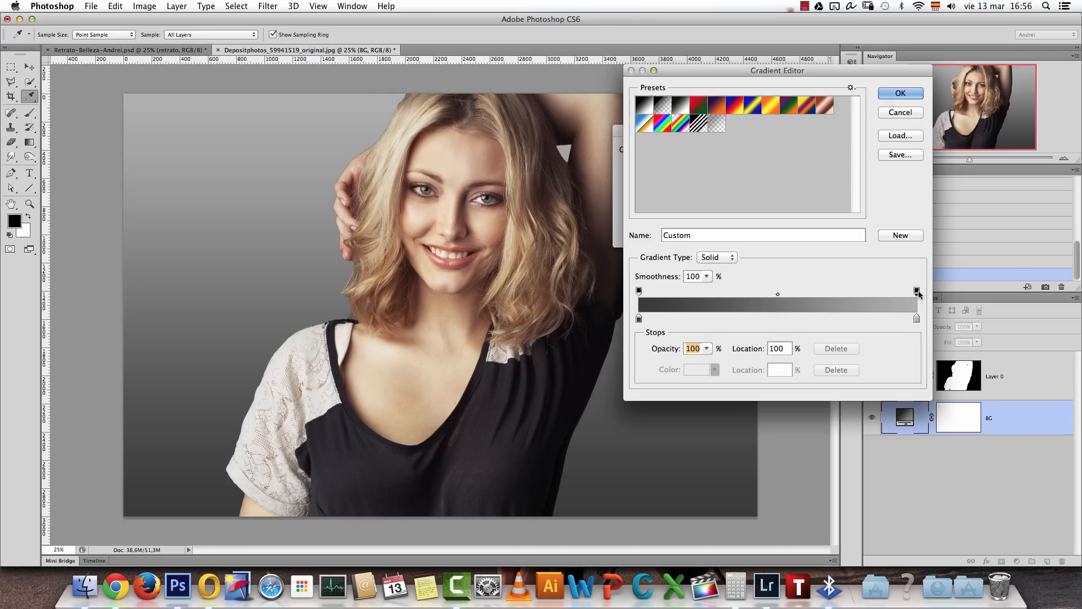
{"action": "double_click", "coordinate": [786, 348]}
{"action": "type", "text": "86"}
{"action": "left_click", "coordinate": [638, 290]}
{"action": "type", "text": "100"}
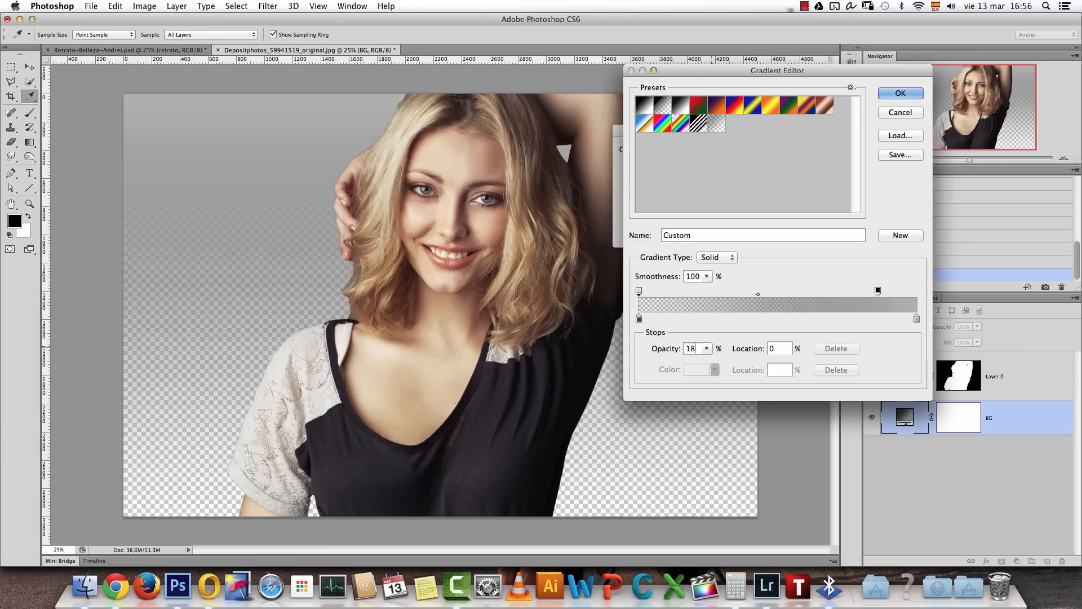
{"action": "key", "text": "Tab"}
{"action": "type", "text": "18"}
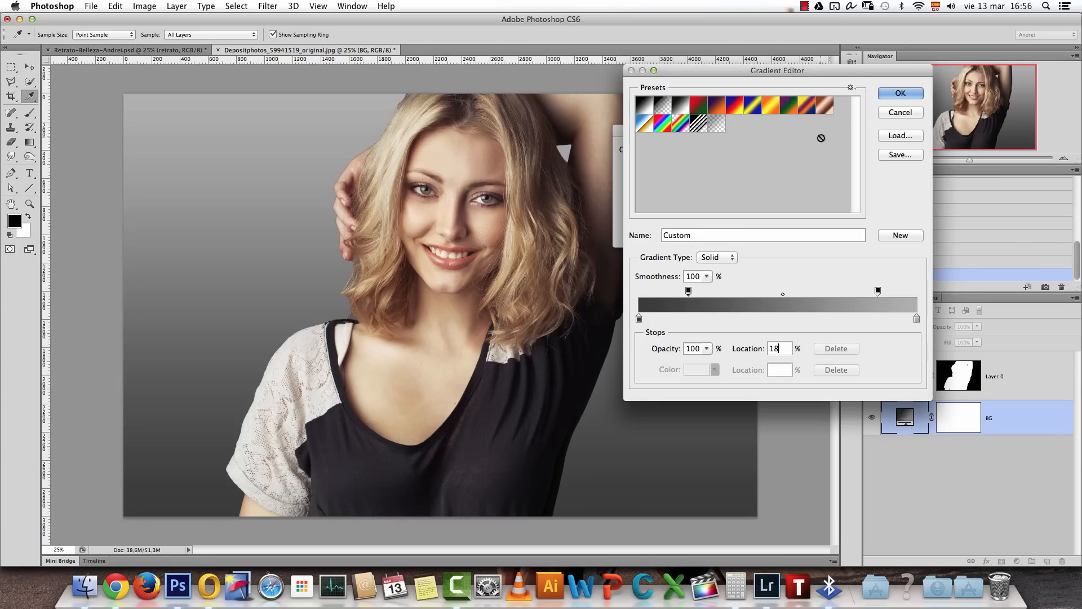
{"action": "left_click", "coordinate": [898, 95]}
Make the gradient fill Radial and reverse it so the light tone lies behind the woman
{"action": "double_click", "coordinate": [686, 190]}
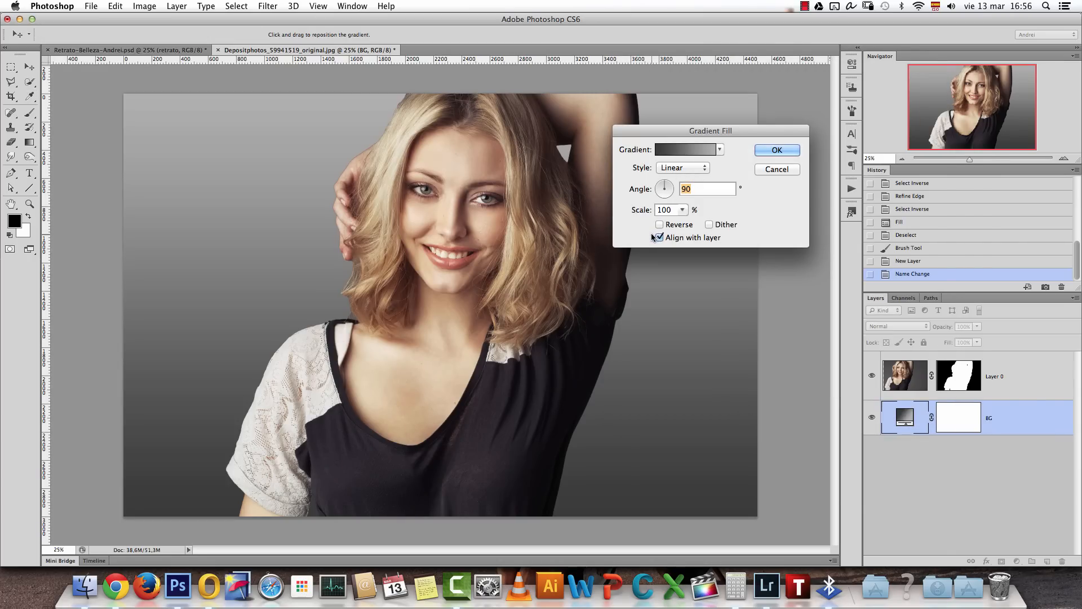
{"action": "left_click", "coordinate": [698, 168]}
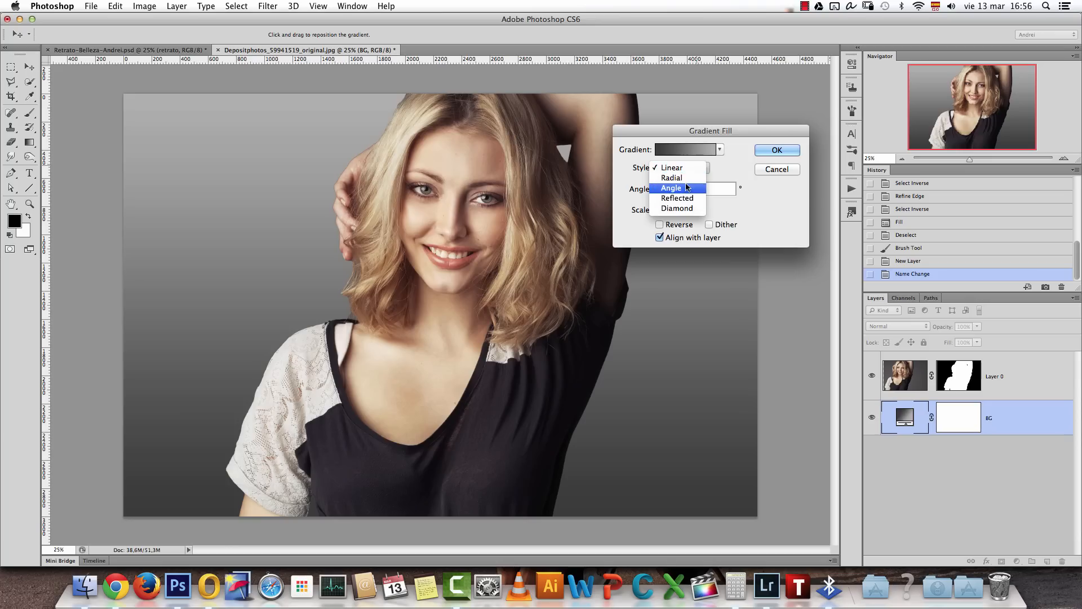
{"action": "left_click", "coordinate": [682, 178]}
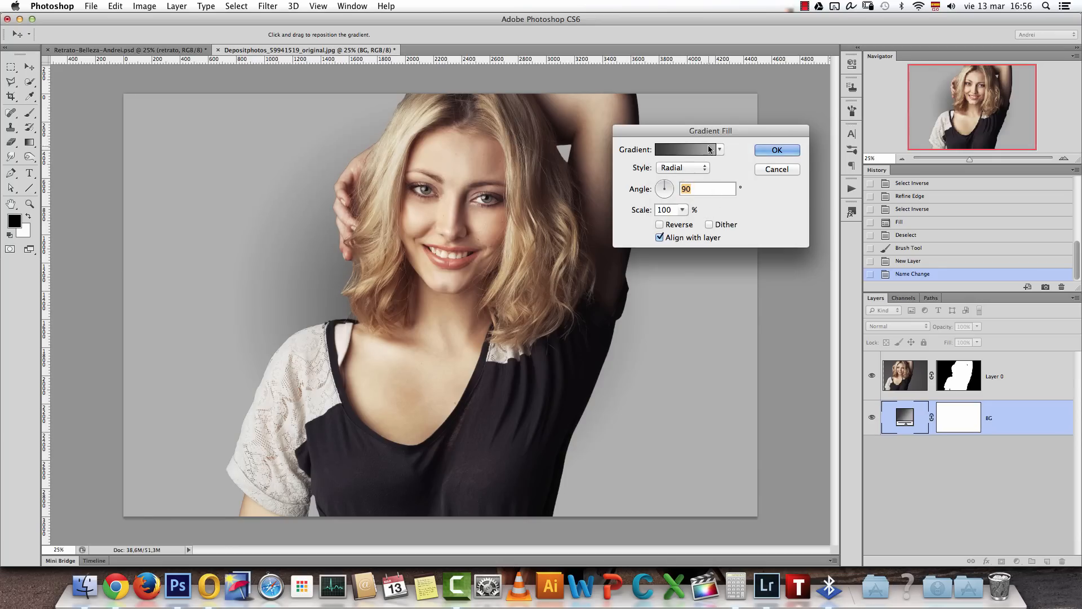
{"action": "left_click_drag", "start_coordinate": [707, 131], "coordinate": [821, 146]}
{"action": "left_click", "coordinate": [773, 239]}
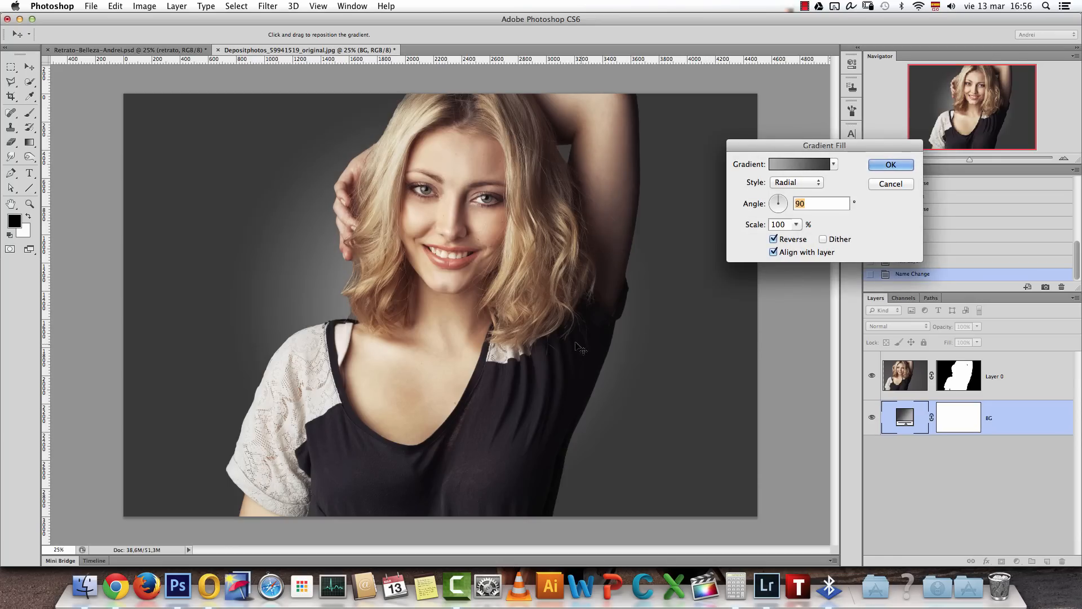
Set the radial gradient's scale to 200% and apply the gradient fill
{"action": "left_click", "coordinate": [796, 224]}
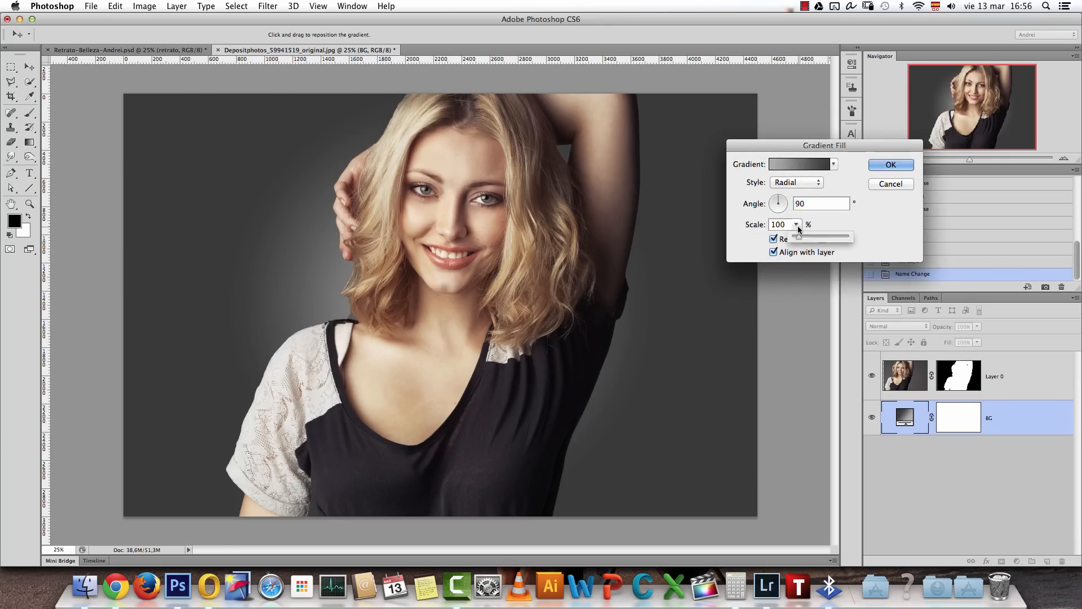
{"action": "left_click_drag", "start_coordinate": [799, 236], "coordinate": [809, 239]}
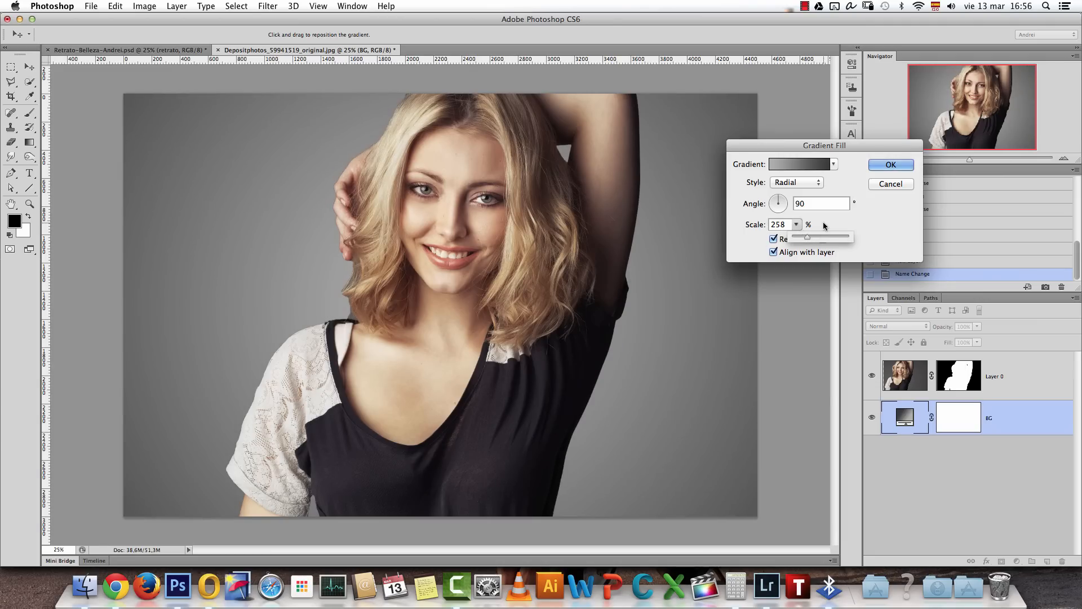
{"action": "double_click", "coordinate": [785, 224]}
{"action": "type", "text": "200"}
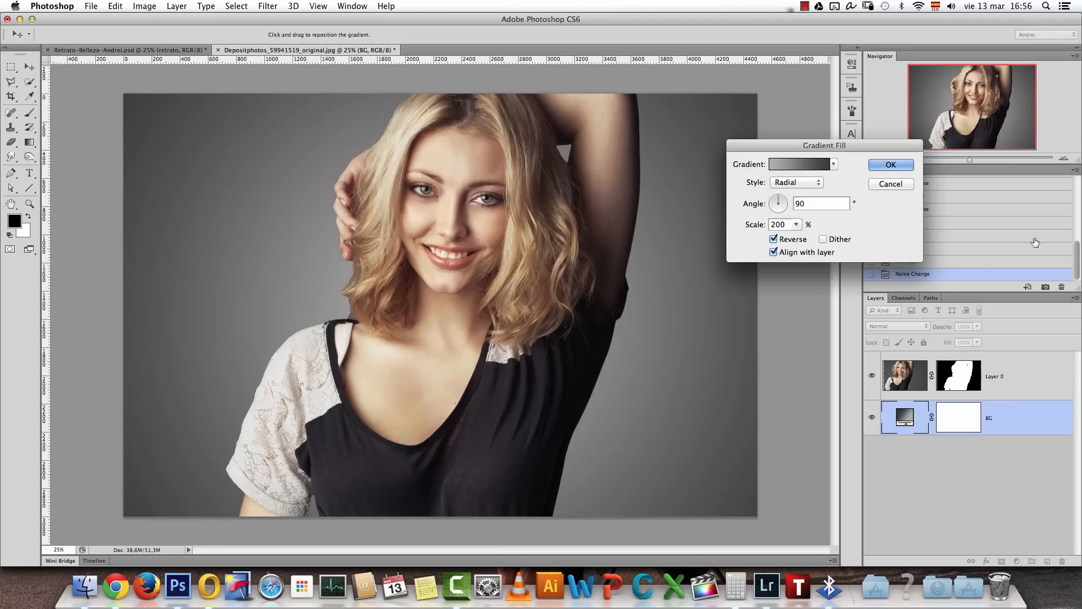
{"action": "key", "text": "Return"}
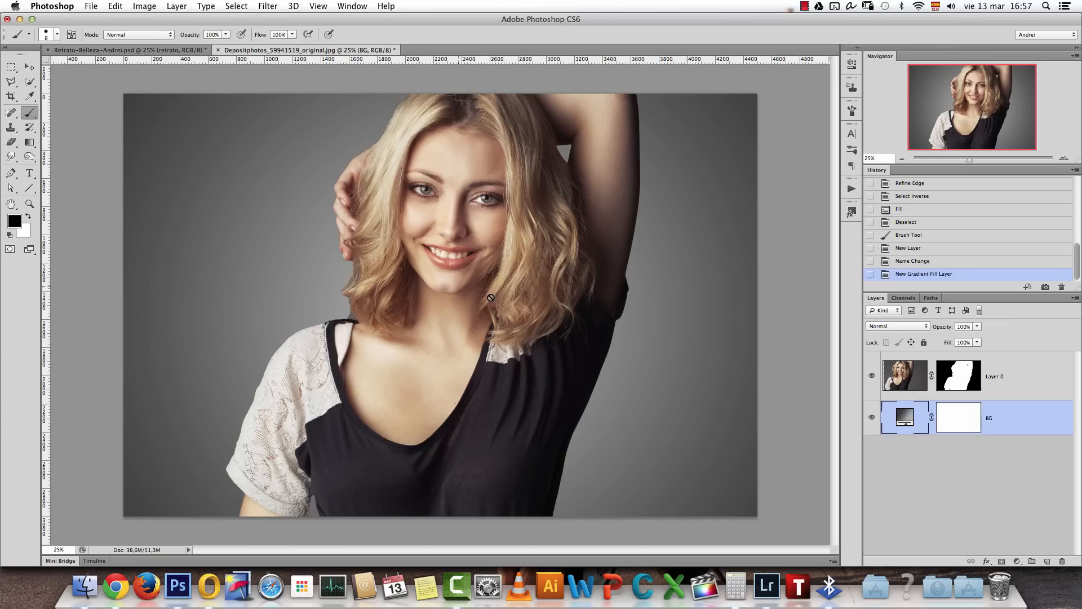
Add a solid colour fill layer in muted blue #3f6577 above the BG gradient
{"action": "left_click", "coordinate": [1017, 563]}
{"action": "left_click", "coordinate": [1021, 390]}
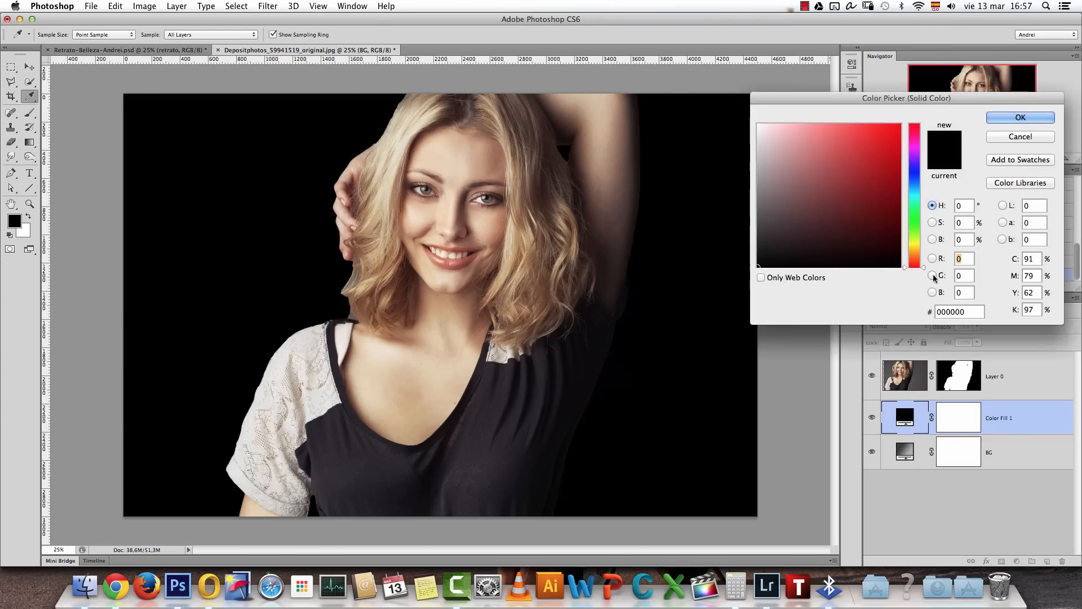
{"action": "left_click", "coordinate": [914, 182]}
{"action": "left_click", "coordinate": [868, 141]}
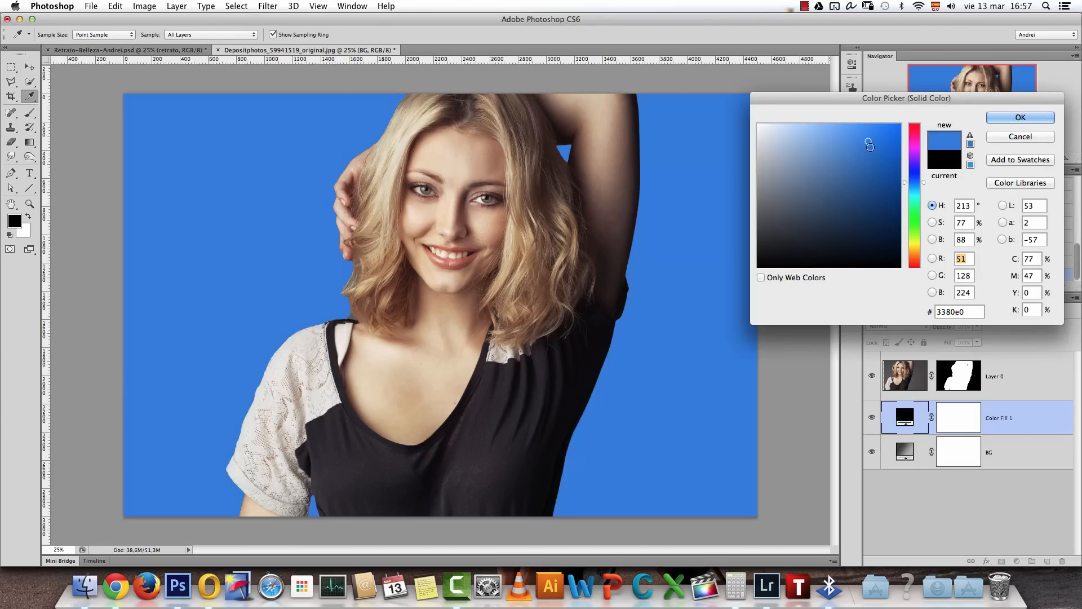
{"action": "left_click", "coordinate": [913, 188]}
{"action": "left_click", "coordinate": [854, 165]}
{"action": "left_click", "coordinate": [825, 200]}
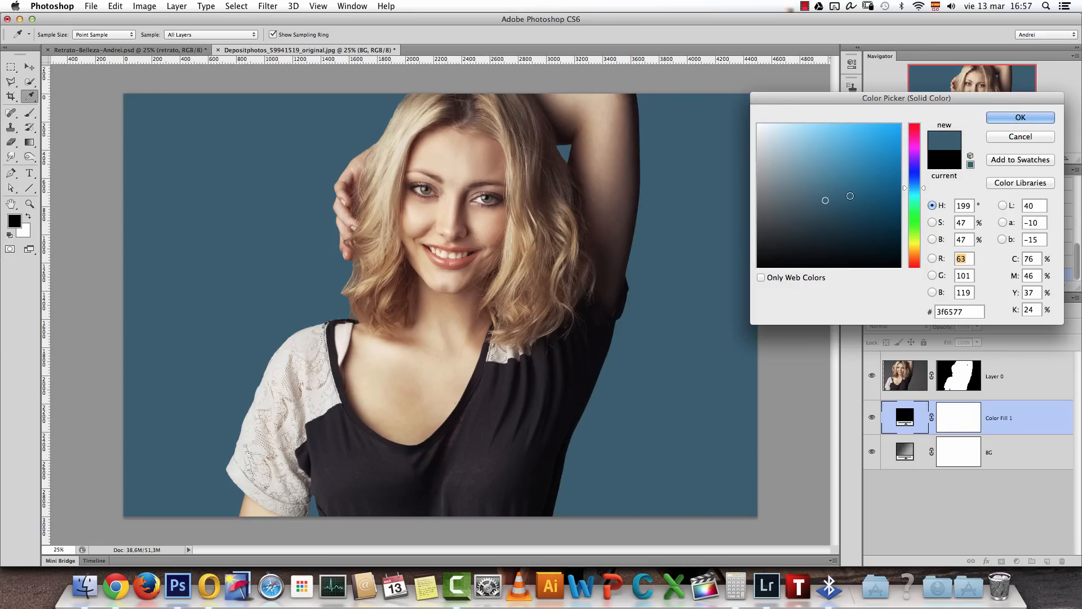
{"action": "left_click", "coordinate": [1020, 117]}
Set the blue fill layer's blend mode to Color and its opacity to 70%
{"action": "left_click", "coordinate": [894, 328]}
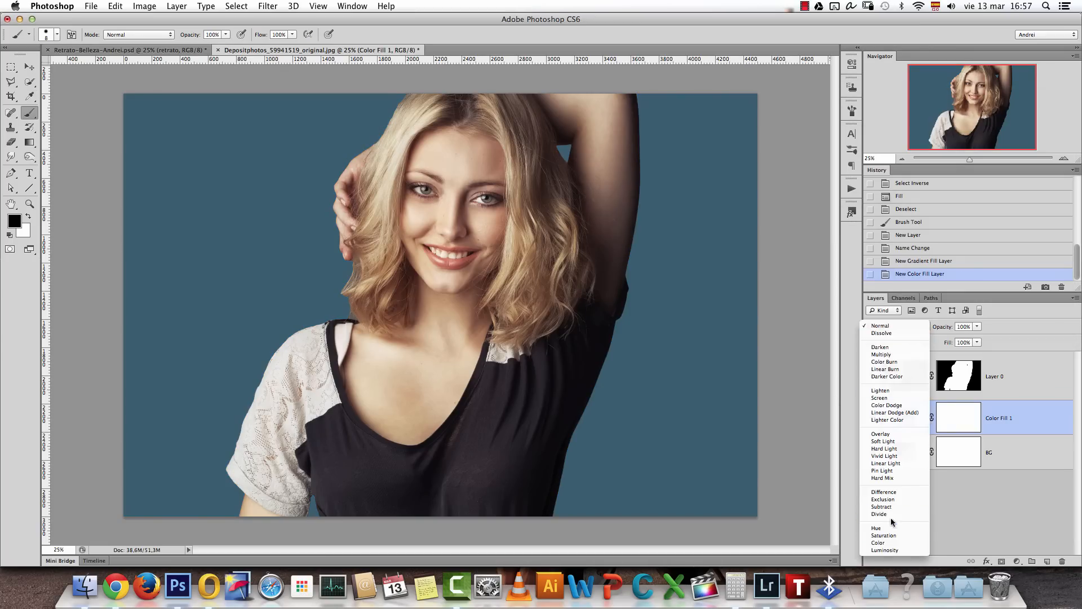
{"action": "left_click", "coordinate": [885, 543]}
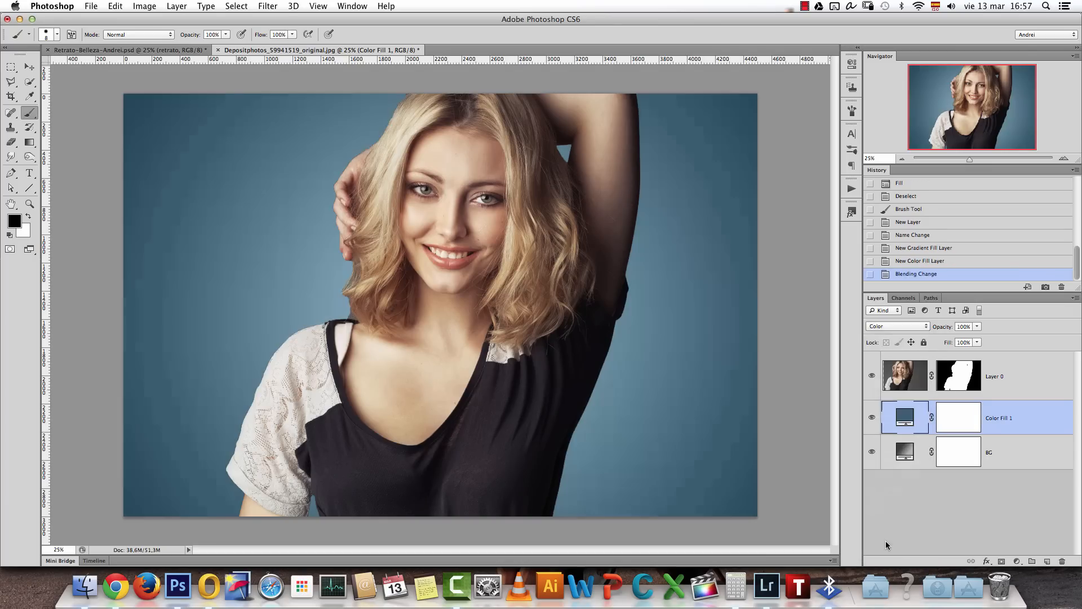
{"action": "left_click", "coordinate": [977, 327]}
{"action": "left_click_drag", "start_coordinate": [978, 337], "coordinate": [971, 340]}
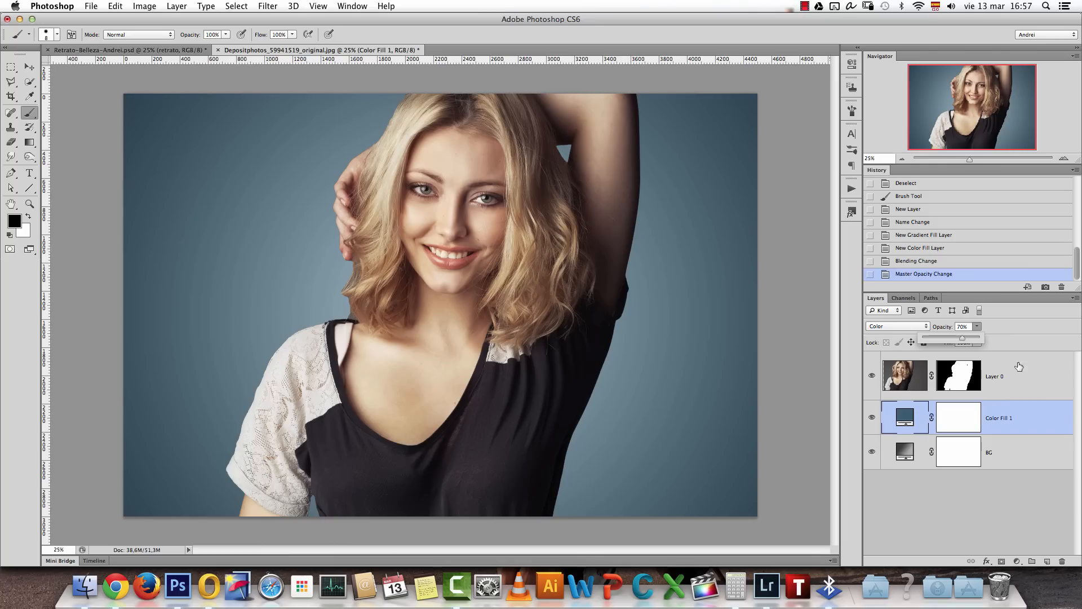
{"action": "left_click", "coordinate": [1033, 419]}
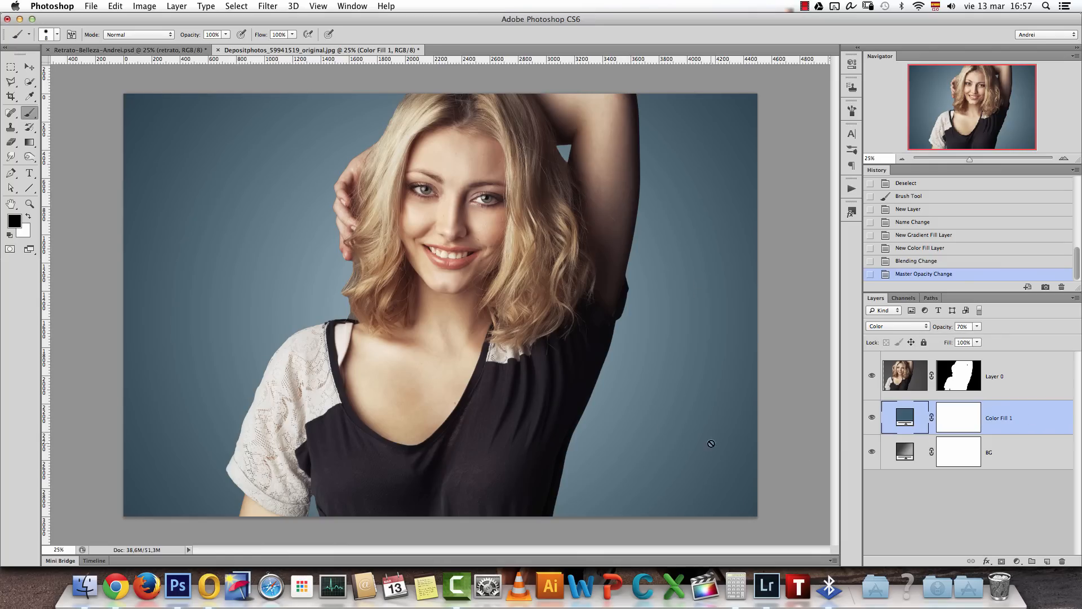
Recolour the solid colour fill layer to a slightly more saturated teal blue and apply it
{"action": "double_click", "coordinate": [905, 417]}
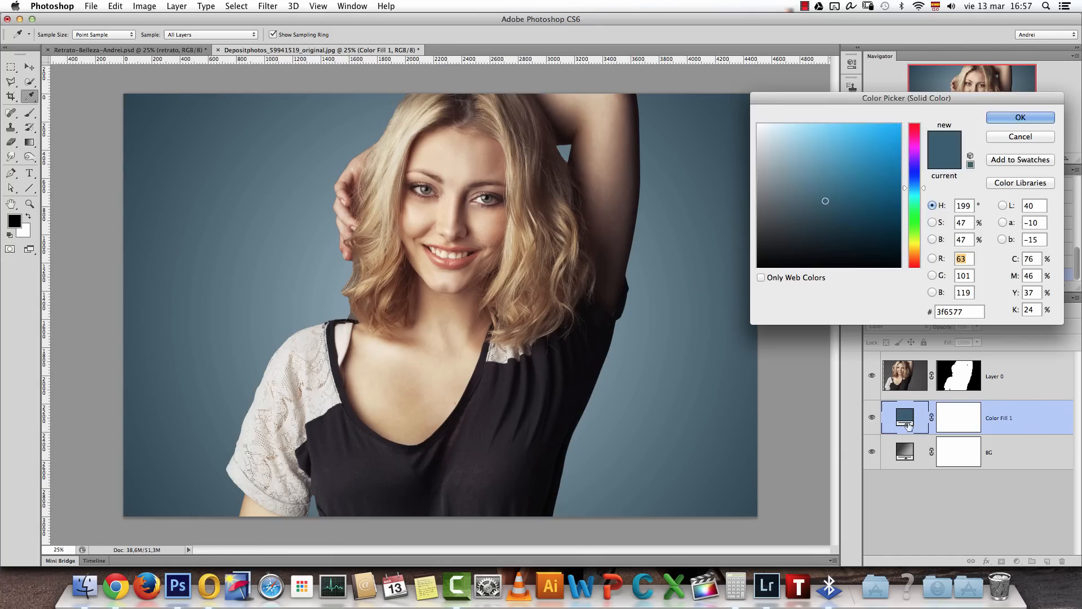
{"action": "left_click_drag", "start_coordinate": [914, 144], "coordinate": [915, 263]}
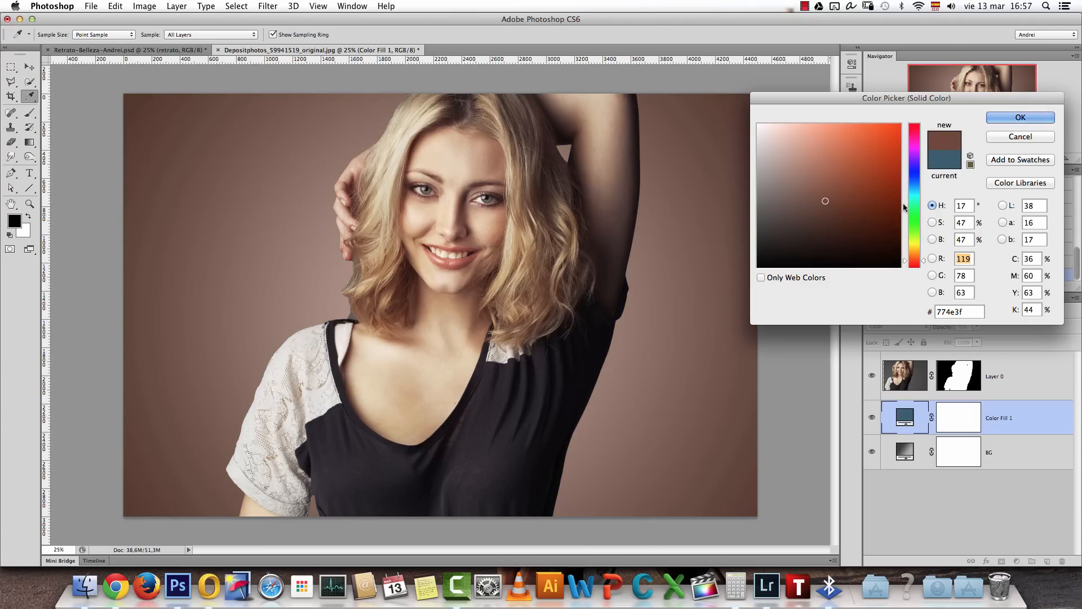
{"action": "left_click", "coordinate": [914, 189]}
{"action": "left_click", "coordinate": [872, 186]}
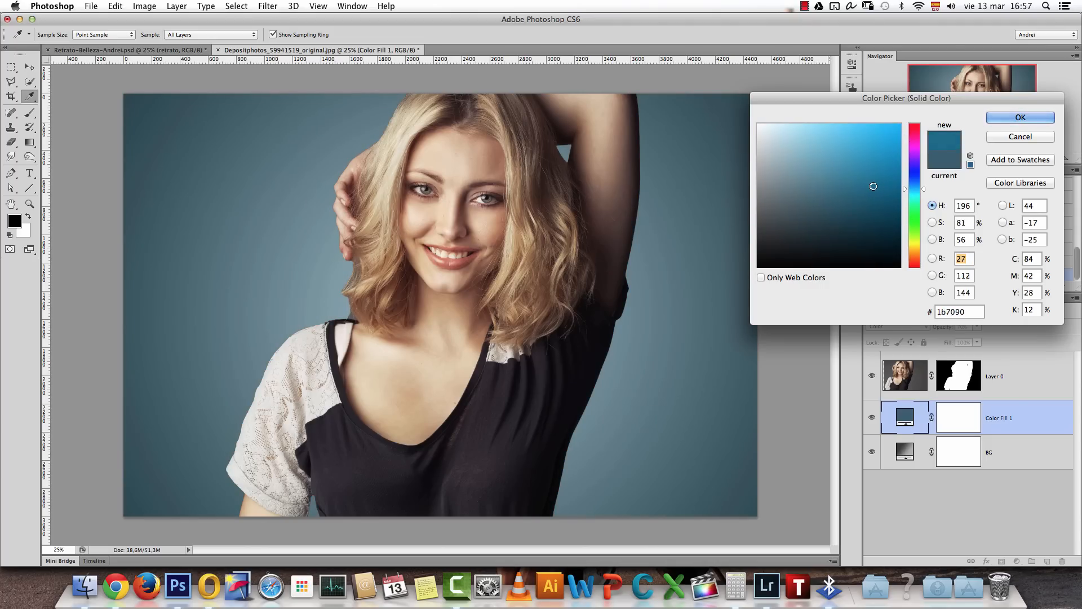
{"action": "left_click_drag", "start_coordinate": [851, 200], "coordinate": [843, 200]}
{"action": "key", "text": "Return"}
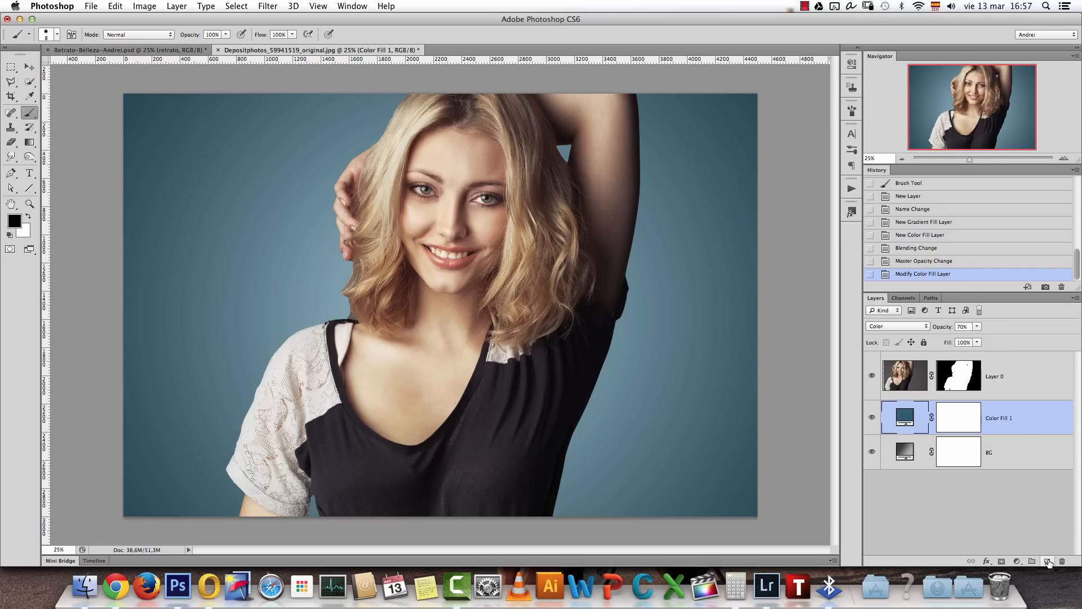
Add an empty layer above the colour fill and rename the woman's masked layer as "model"
{"action": "left_click", "coordinate": [1047, 561]}
{"action": "left_click", "coordinate": [984, 384]}
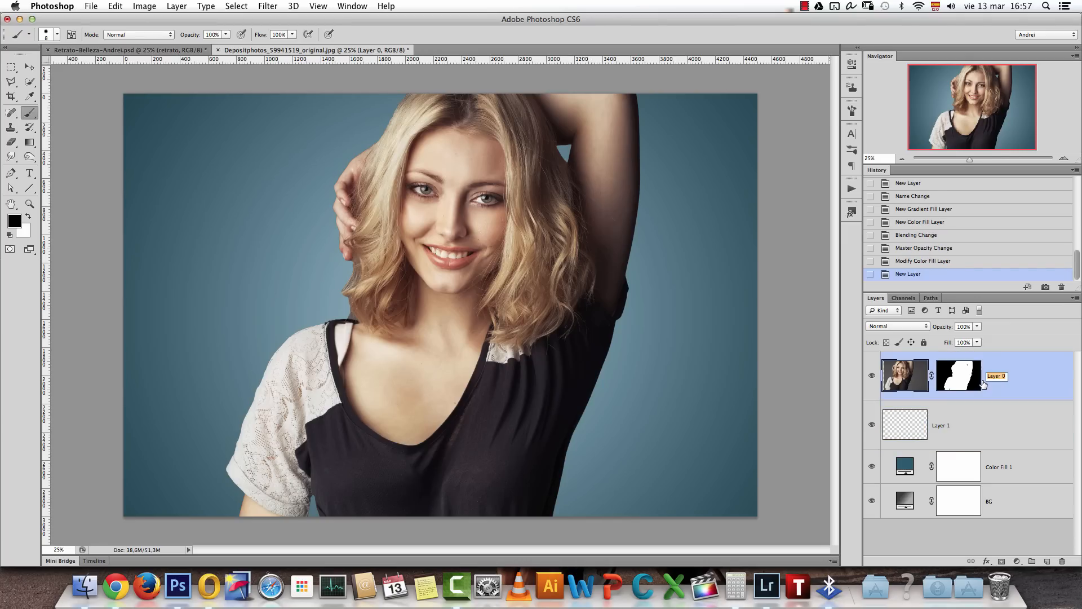
{"action": "type", "text": "model"}
{"action": "key", "text": "Return"}
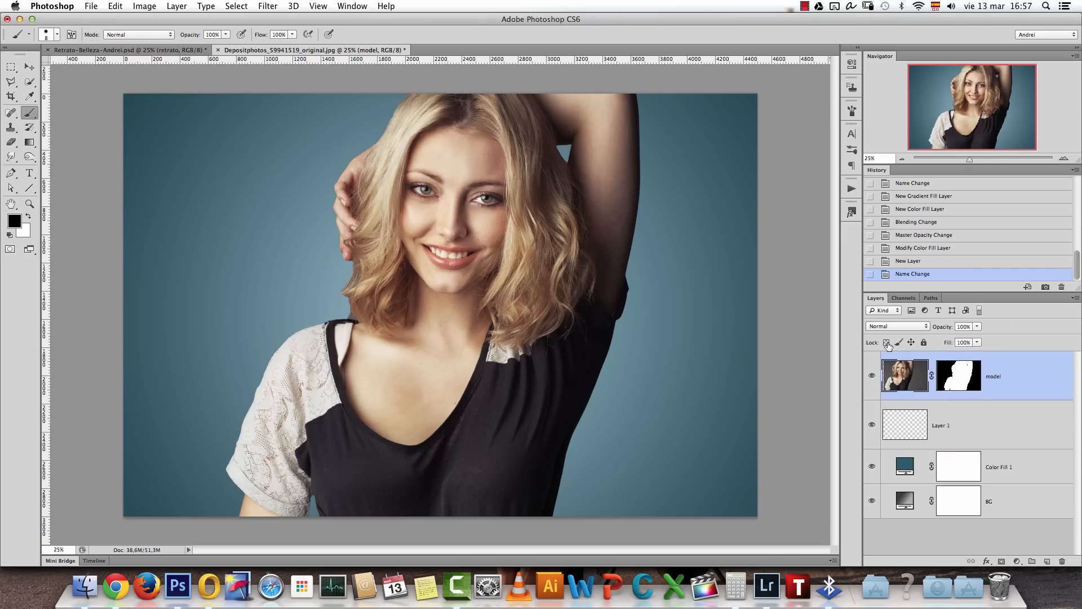
Rename the new empty layer as "hair"
{"action": "left_click", "coordinate": [925, 410]}
{"action": "double_click", "coordinate": [943, 426]}
{"action": "type", "text": "N"}
{"action": "type", "text": "air"}
{"action": "key", "text": "Return"}
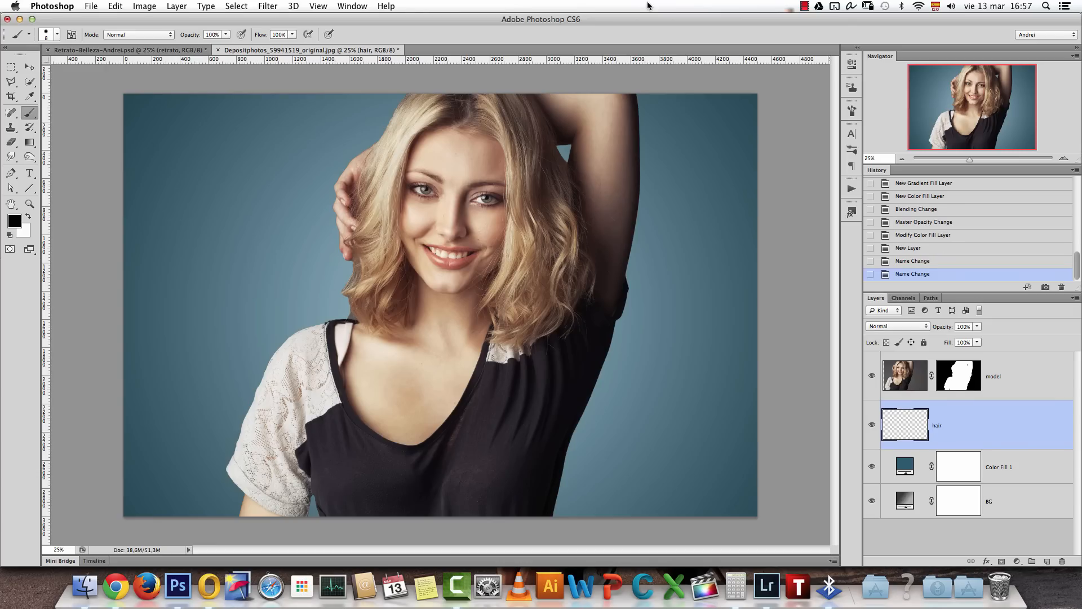
Target the model layer's mask and size a round brush to 45 px for the hair edge beside the shoulder
{"action": "key", "text": "super+1"}
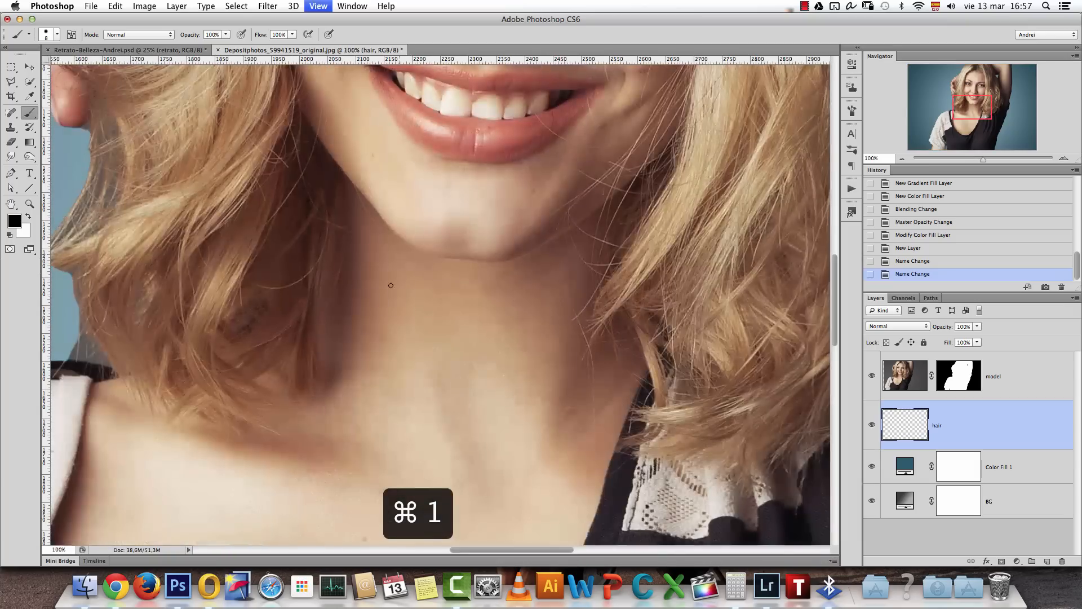
{"action": "left_click_drag", "start_coordinate": [290, 241], "coordinate": [613, 329]}
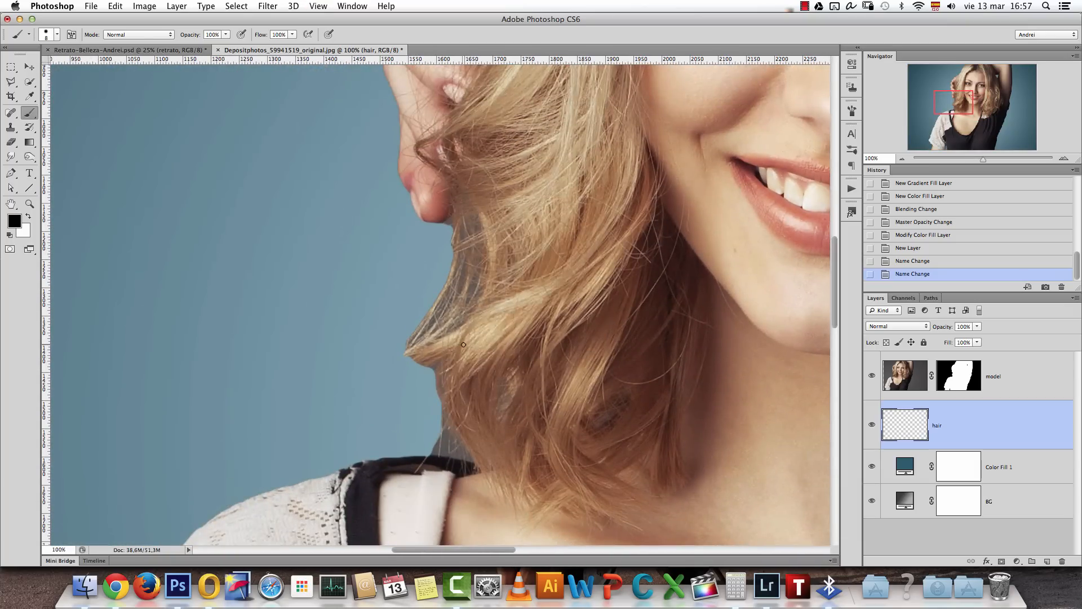
{"action": "right_click", "coordinate": [421, 343]}
{"action": "left_click_drag", "start_coordinate": [427, 287], "coordinate": [439, 285]}
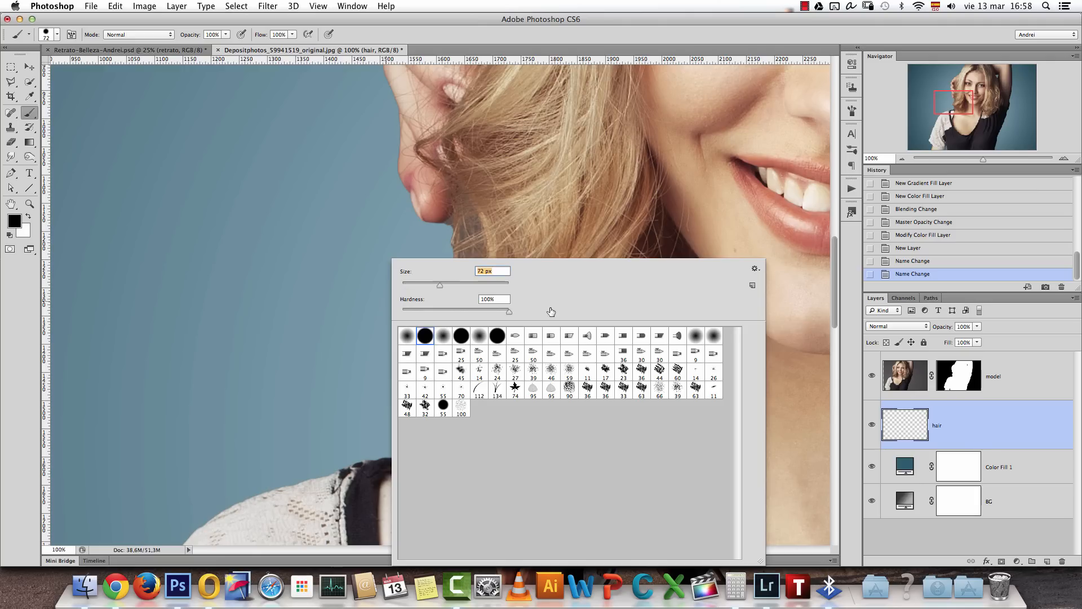
{"action": "left_click", "coordinate": [962, 383]}
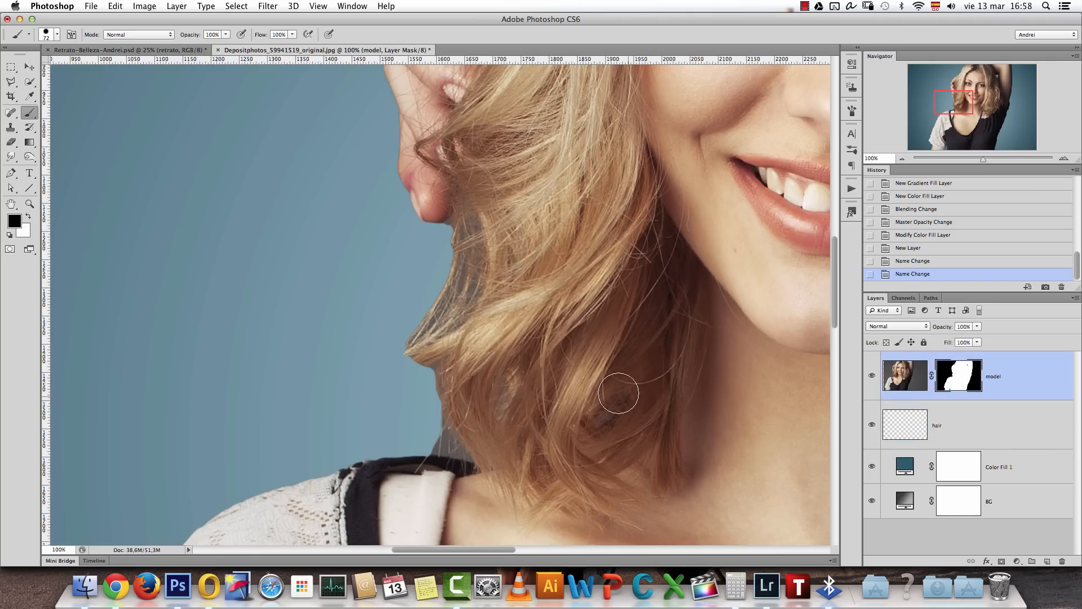
{"action": "key", "text": "["}
{"action": "key", "text": "["}
{"action": "key", "text": "["}
{"action": "key", "text": "["}
{"action": "key", "text": "["}
{"action": "key", "text": "["}
{"action": "left_click", "coordinate": [445, 445]}
{"action": "left_click", "coordinate": [447, 442]}
{"action": "key", "text": "alt+super+z"}
{"action": "key", "text": "alt+super+z"}
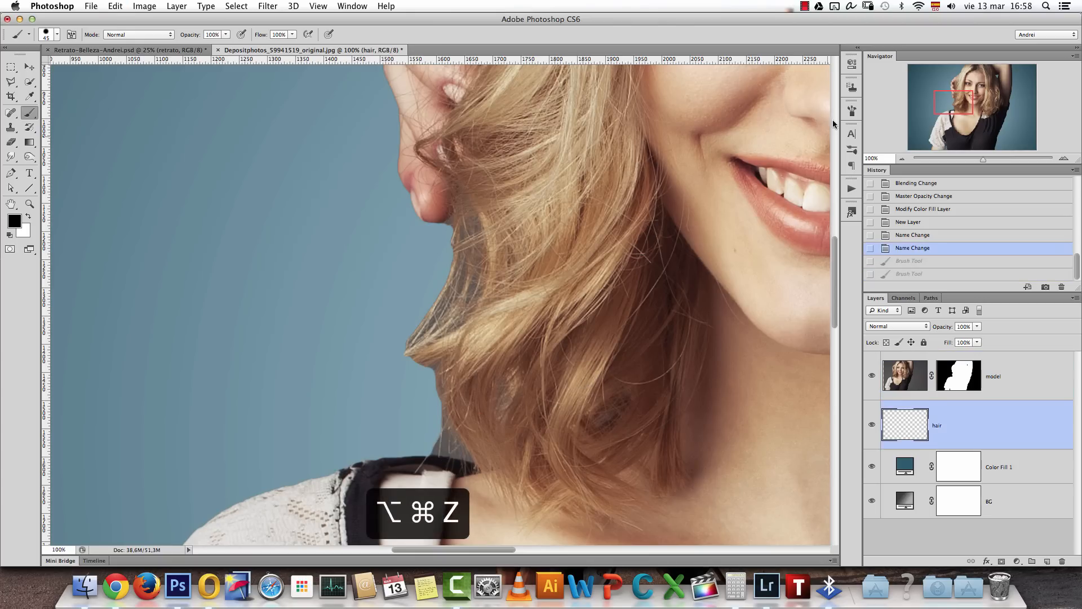
Paint black on the model layer's mask along the hair edge above the lace shoulder to hide leftover background
{"action": "left_click", "coordinate": [851, 111]}
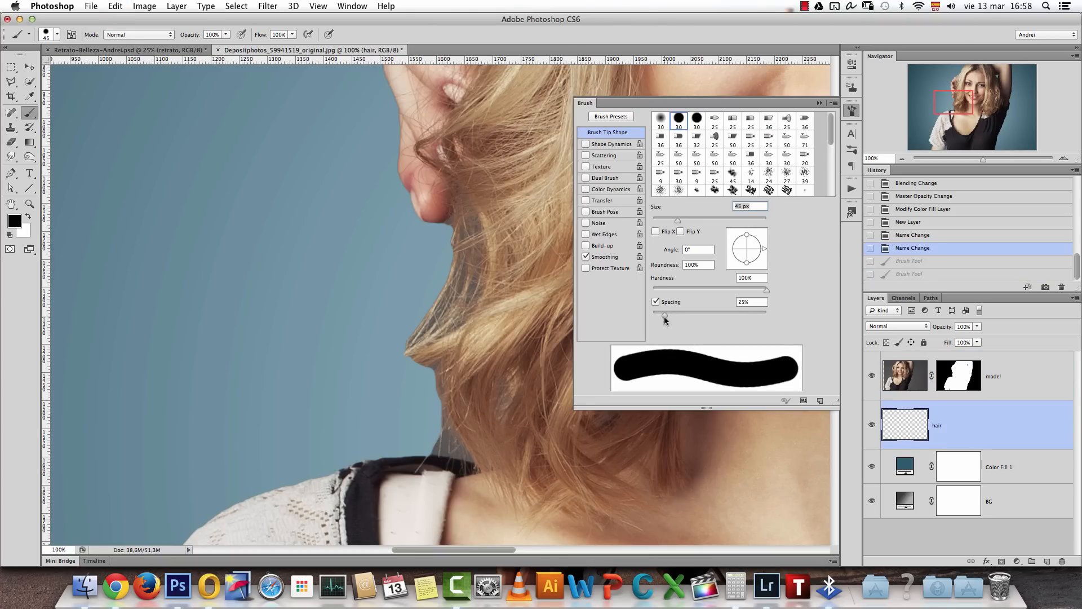
{"action": "left_click", "coordinate": [819, 102]}
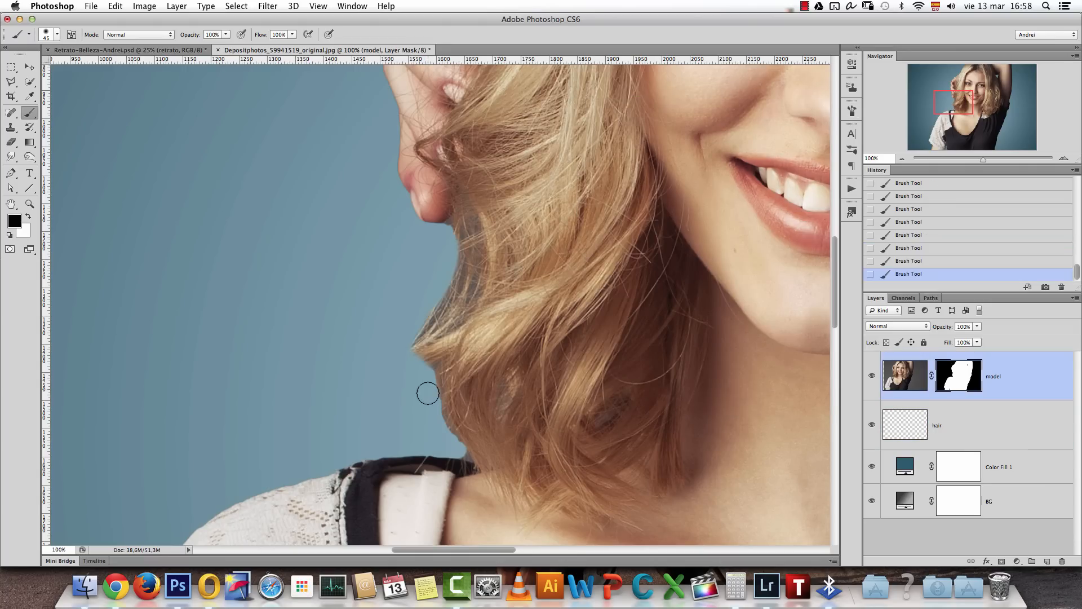
{"action": "mouse_move", "coordinate": [428, 393]}
{"action": "left_mouse_down"}
{"action": "mouse_move", "coordinate": [449, 443]}
{"action": "mouse_move", "coordinate": [424, 372]}
{"action": "left_mouse_up"}
Load the model layer's mask as a selection and open Refine Edge for it
{"action": "left_click_drag", "start_coordinate": [531, 221], "coordinate": [420, 416]}
{"action": "left_click_drag", "start_coordinate": [530, 265], "coordinate": [488, 331]}
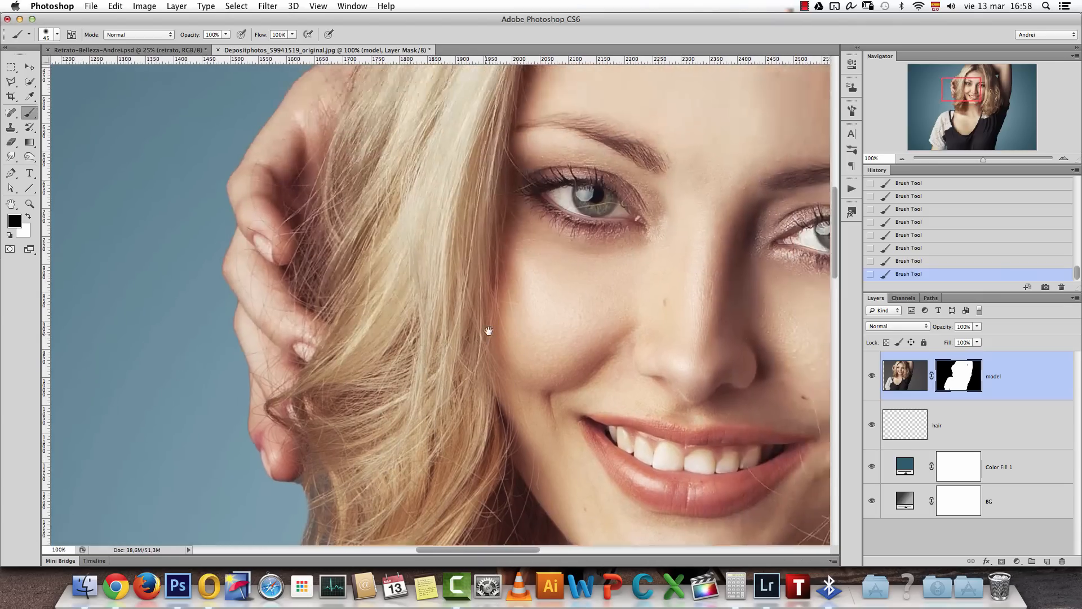
{"action": "left_click", "coordinate": [963, 379], "text": "super"}
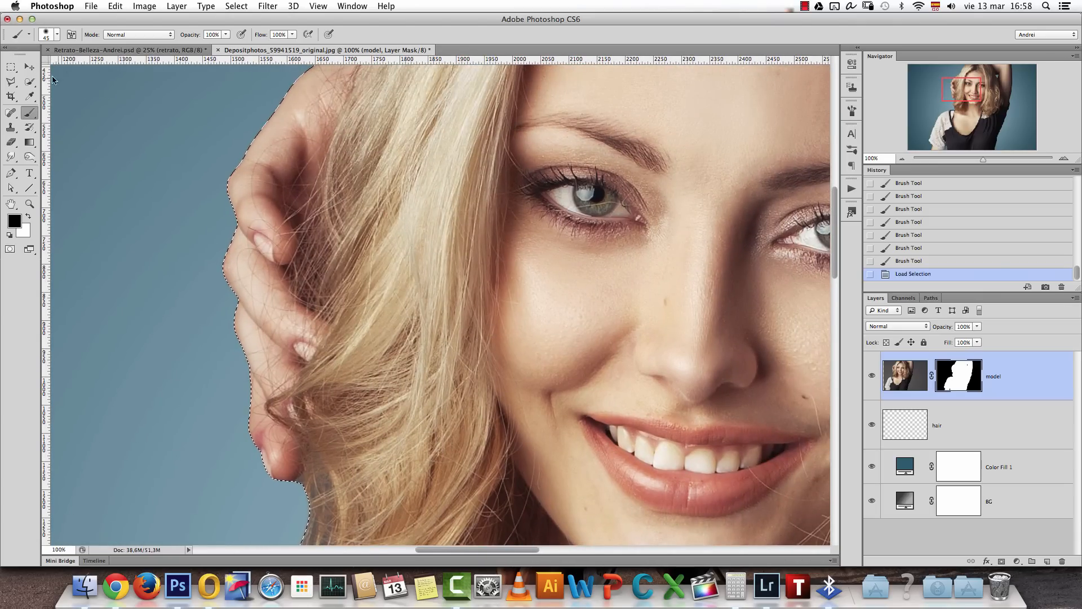
{"action": "key", "text": "m"}
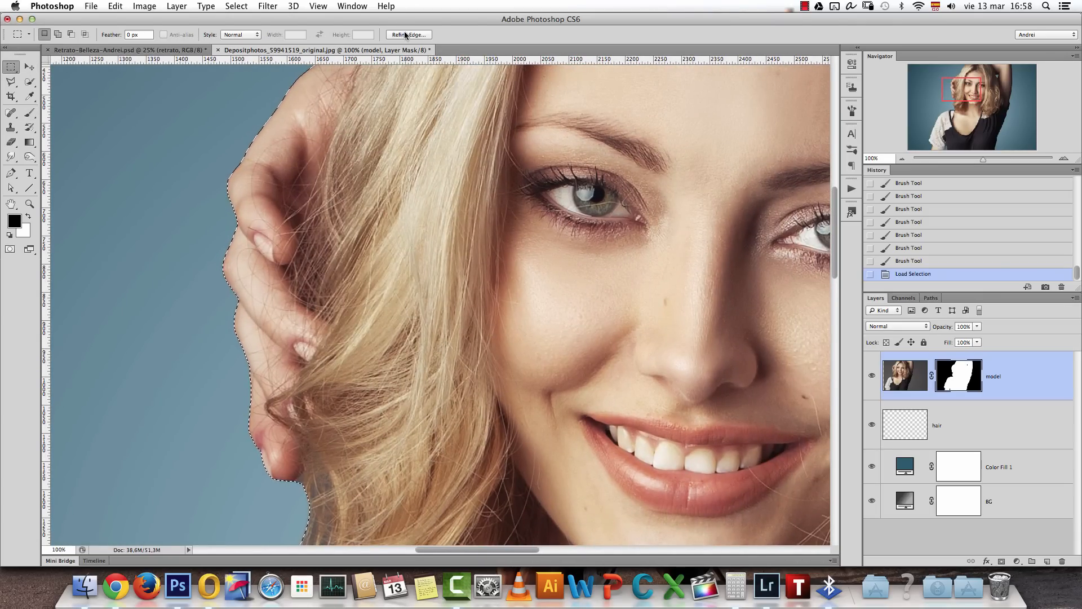
{"action": "left_click", "coordinate": [405, 35]}
Turn on Smart Radius, brush over the hair's outer edge from crown to shoulder, and output the refinement as a selection
{"action": "left_click_drag", "start_coordinate": [478, 222], "coordinate": [353, 442]}
{"action": "left_click_drag", "start_coordinate": [375, 156], "coordinate": [387, 357]}
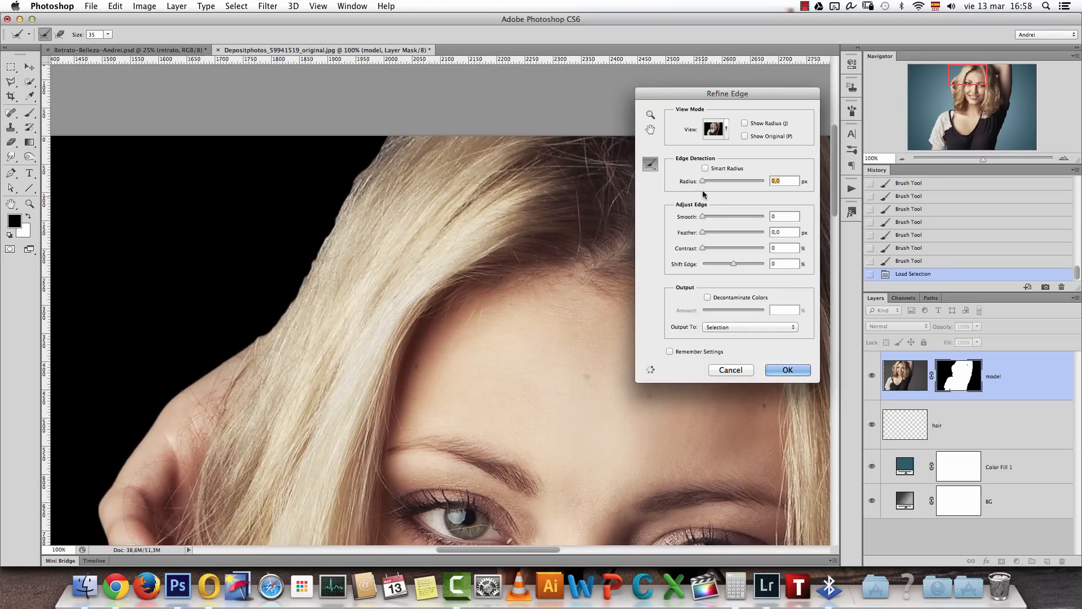
{"action": "left_click", "coordinate": [704, 169]}
{"action": "mouse_move", "coordinate": [369, 167]}
{"action": "left_mouse_down"}
{"action": "mouse_move", "coordinate": [338, 194]}
{"action": "mouse_move", "coordinate": [263, 338]}
{"action": "mouse_move", "coordinate": [273, 312]}
{"action": "mouse_move", "coordinate": [260, 326]}
{"action": "mouse_move", "coordinate": [322, 229]}
{"action": "mouse_move", "coordinate": [291, 278]}
{"action": "mouse_move", "coordinate": [273, 350]}
{"action": "left_mouse_up"}
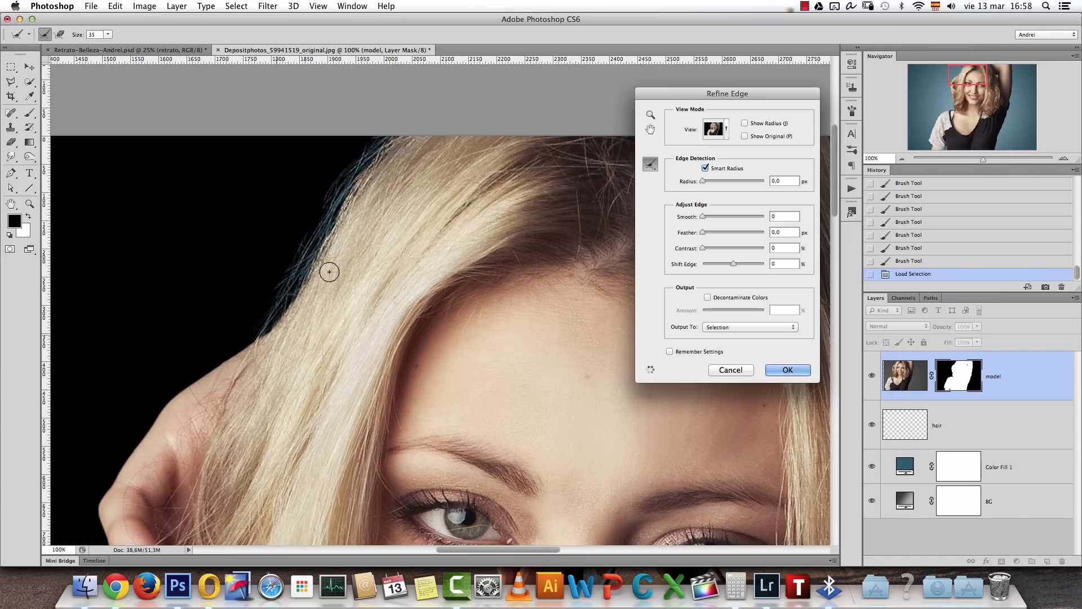
{"action": "left_click_drag", "start_coordinate": [333, 411], "coordinate": [455, 157]}
{"action": "mouse_move", "coordinate": [372, 431]}
{"action": "left_mouse_down"}
{"action": "mouse_move", "coordinate": [401, 131]}
{"action": "mouse_move", "coordinate": [353, 263]}
{"action": "mouse_move", "coordinate": [361, 195]}
{"action": "mouse_move", "coordinate": [361, 256]}
{"action": "mouse_move", "coordinate": [319, 315]}
{"action": "mouse_move", "coordinate": [345, 304]}
{"action": "mouse_move", "coordinate": [377, 392]}
{"action": "mouse_move", "coordinate": [383, 311]}
{"action": "mouse_move", "coordinate": [363, 290]}
{"action": "left_mouse_up"}
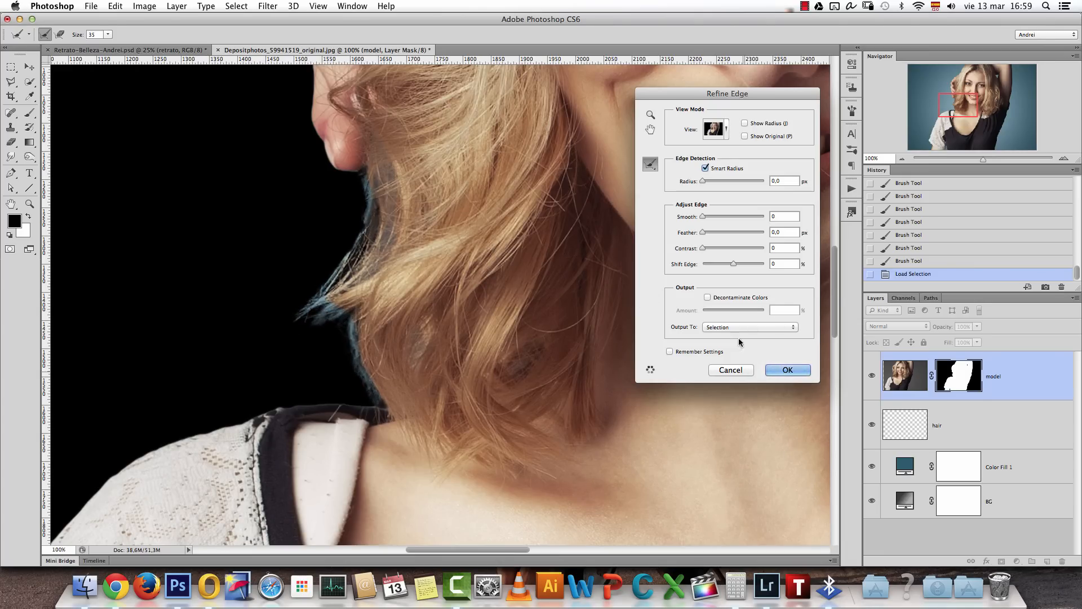
{"action": "left_click", "coordinate": [788, 370]}
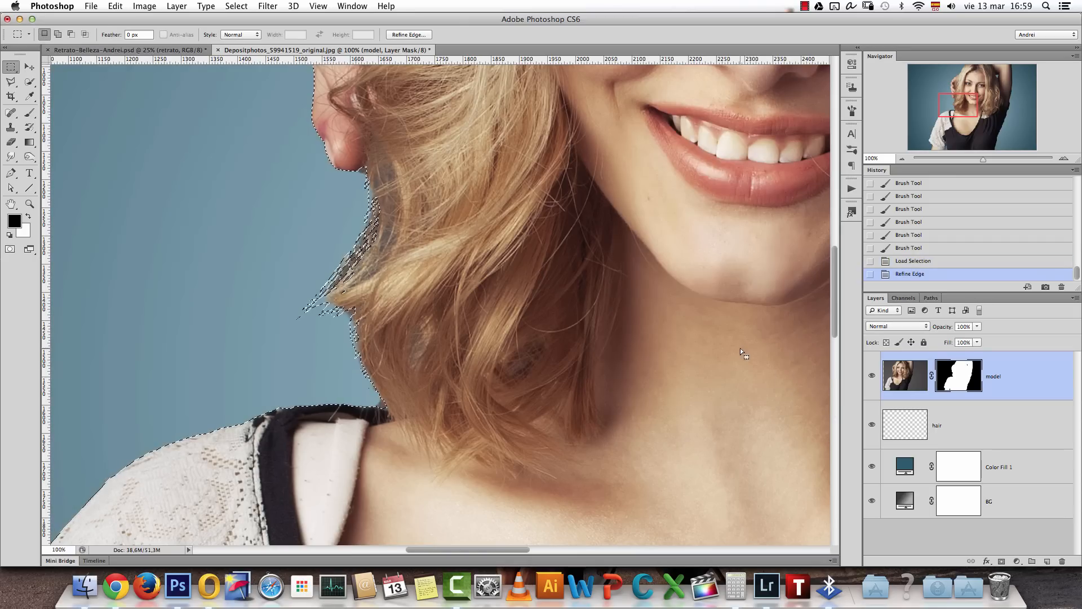
Fill the refined selection with white on the model layer's mask and deselect
{"action": "key", "text": "x"}
{"action": "key", "text": "alt+BackSpace"}
{"action": "key", "text": "super+d"}
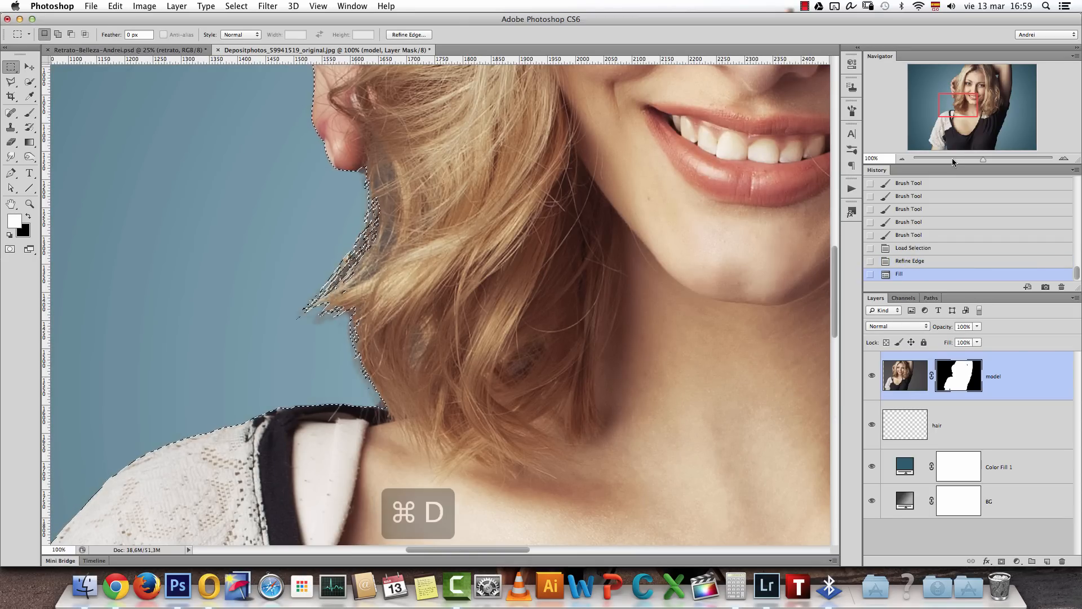
Activate the hair layer and ready the Brush tool with black at the gap between the hair and raised arm
{"action": "left_click_drag", "start_coordinate": [957, 101], "coordinate": [962, 72]}
{"action": "left_click_drag", "start_coordinate": [512, 199], "coordinate": [85, 246]}
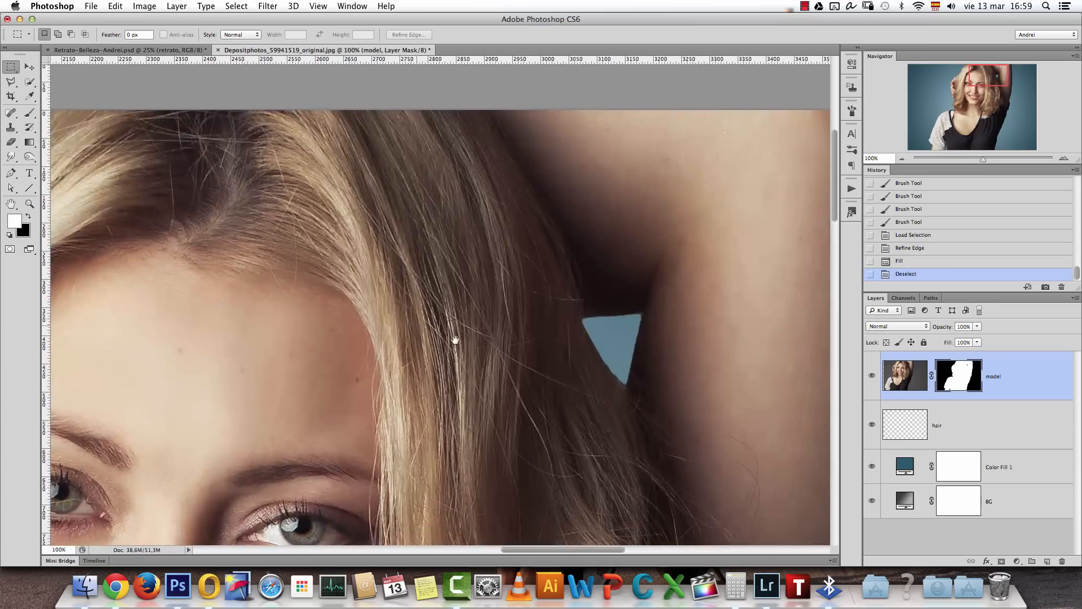
{"action": "left_click_drag", "start_coordinate": [574, 370], "coordinate": [451, 306]}
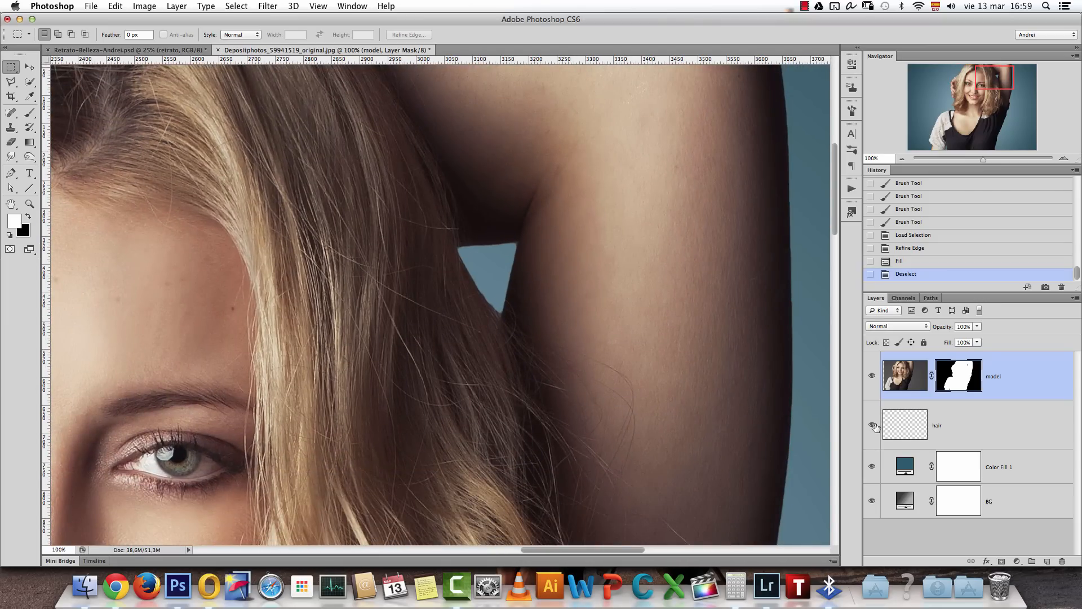
{"action": "left_click", "coordinate": [942, 423]}
{"action": "key", "text": "x"}
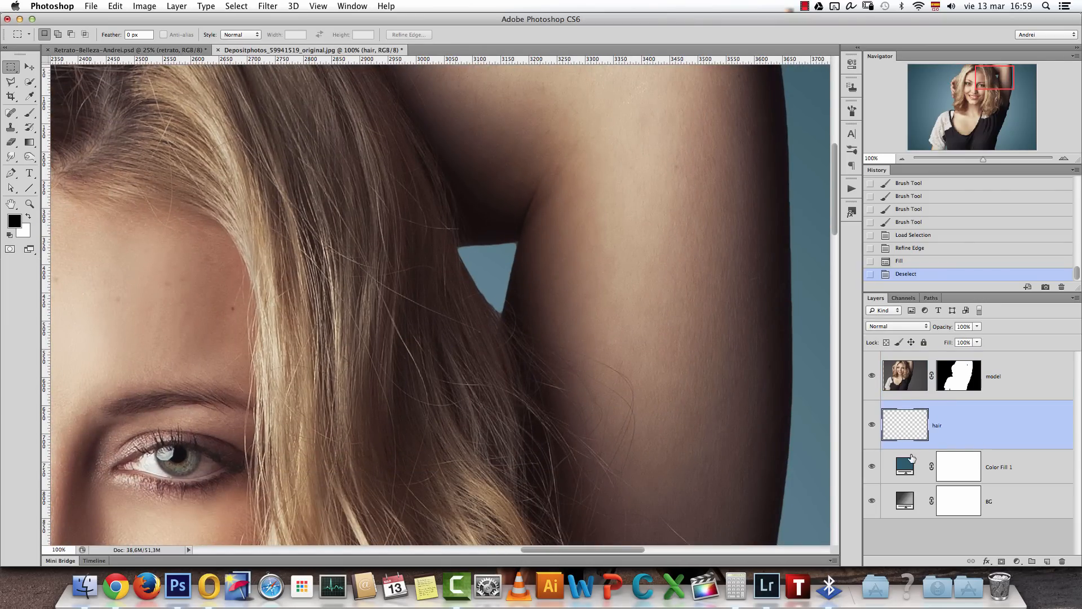
{"action": "key", "text": "b"}
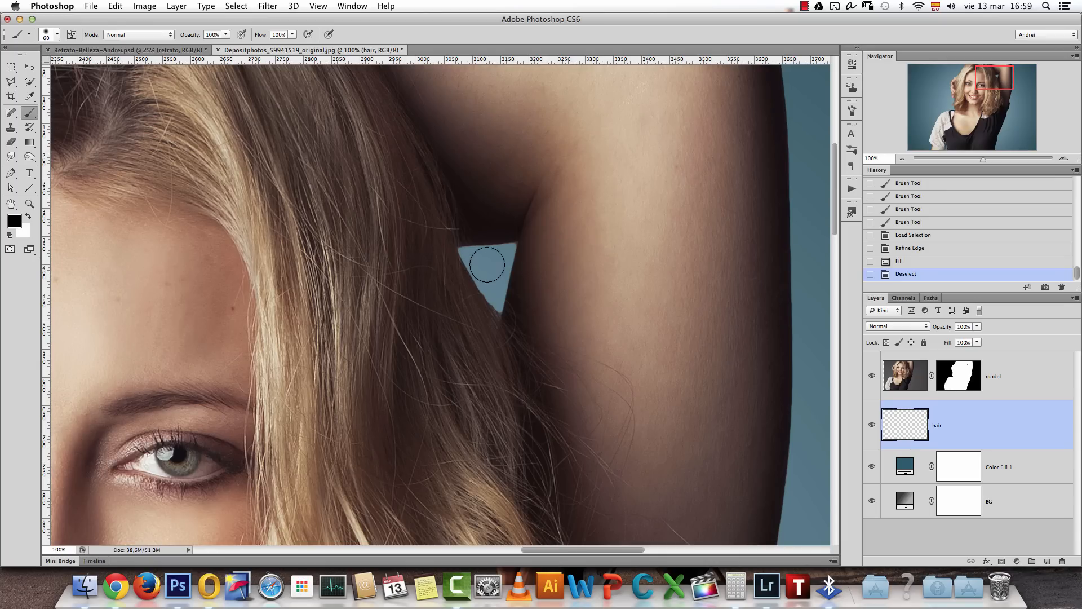
Reduce the brush size to 35 px to fit the gap between the hair and the raised arm
{"action": "key", "text": "bracketleft"}
{"action": "key", "text": "bracketleft"}
{"action": "key", "text": "bracketleft"}
{"action": "key", "text": "bracketleft"}
{"action": "key", "text": "bracketleft"}
{"action": "right_click", "coordinate": [482, 264]}
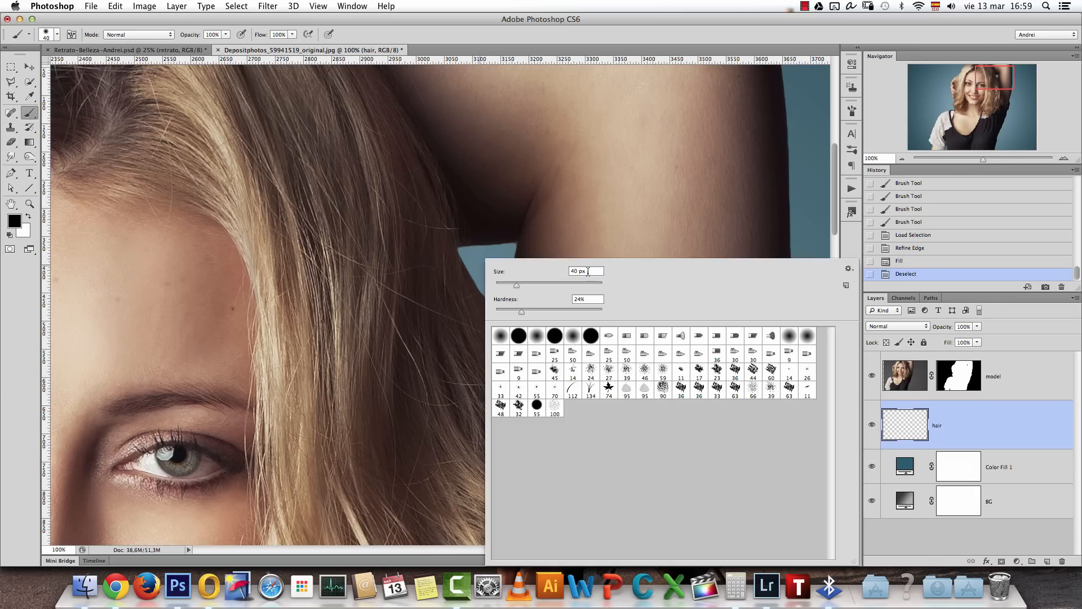
{"action": "key", "text": "Escape"}
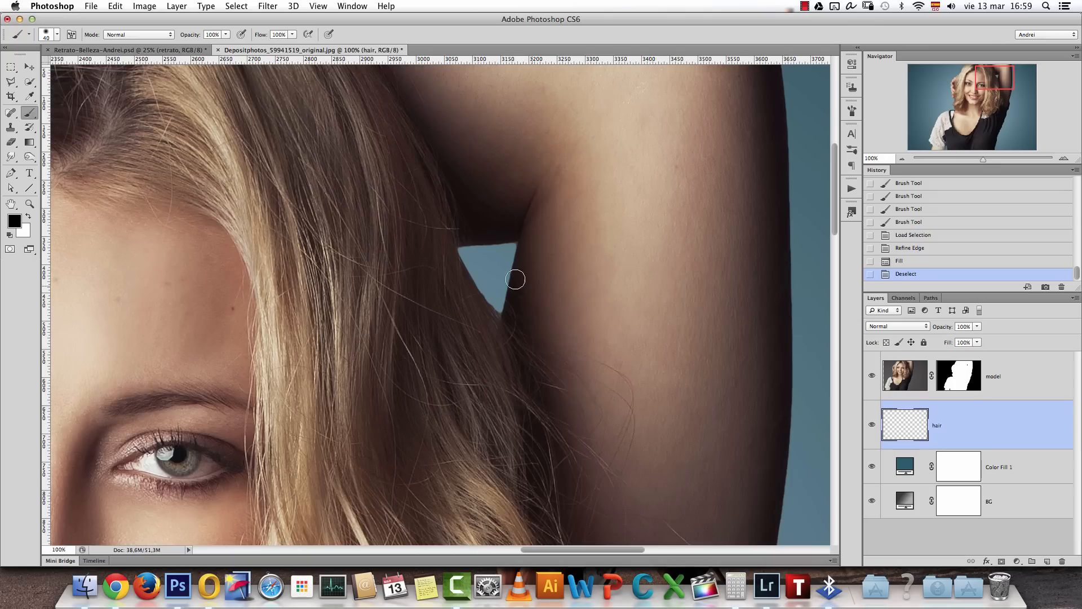
{"action": "right_click", "coordinate": [480, 260]}
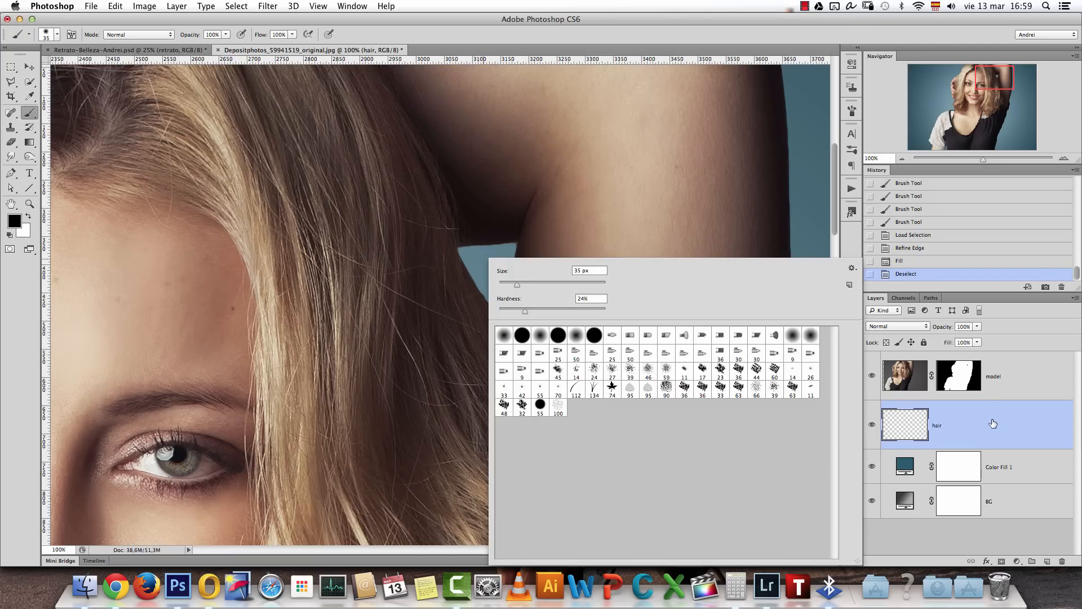
{"action": "key", "text": "Escape"}
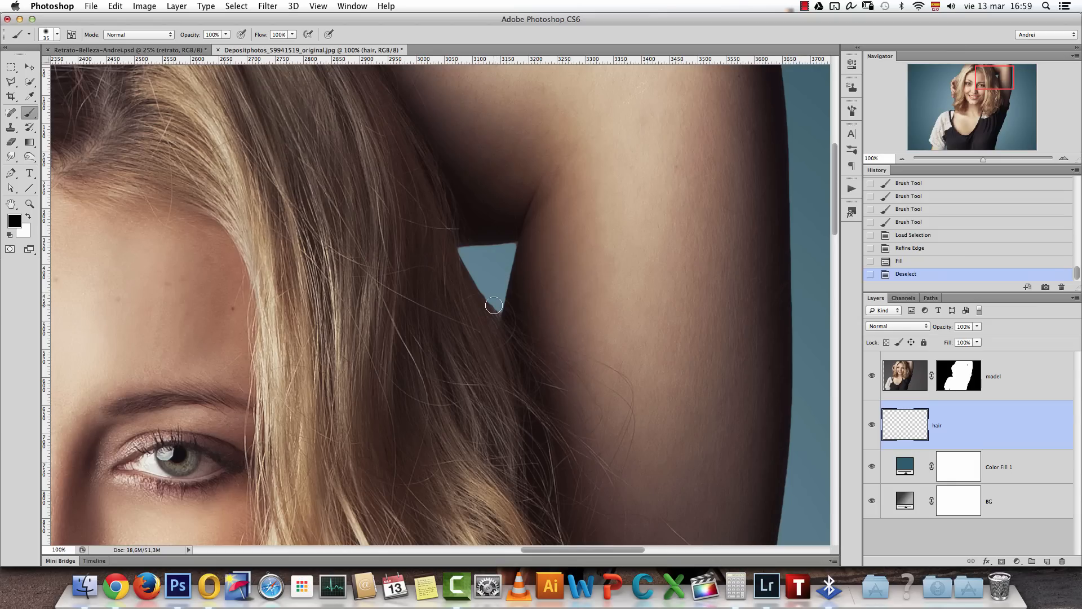
Create a new 35 × 35 px RGB document with a white background at 300 pixels/inch and enlarge its view to 500%
{"action": "key", "text": "super+n"}
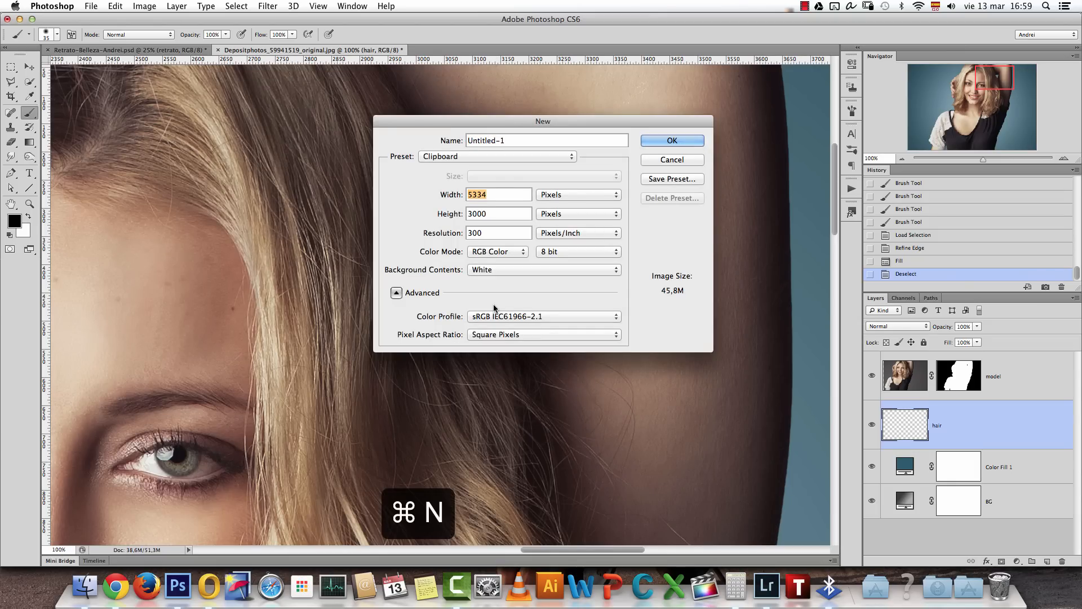
{"action": "type", "text": "35"}
{"action": "key", "text": "Tab"}
{"action": "type", "text": "35"}
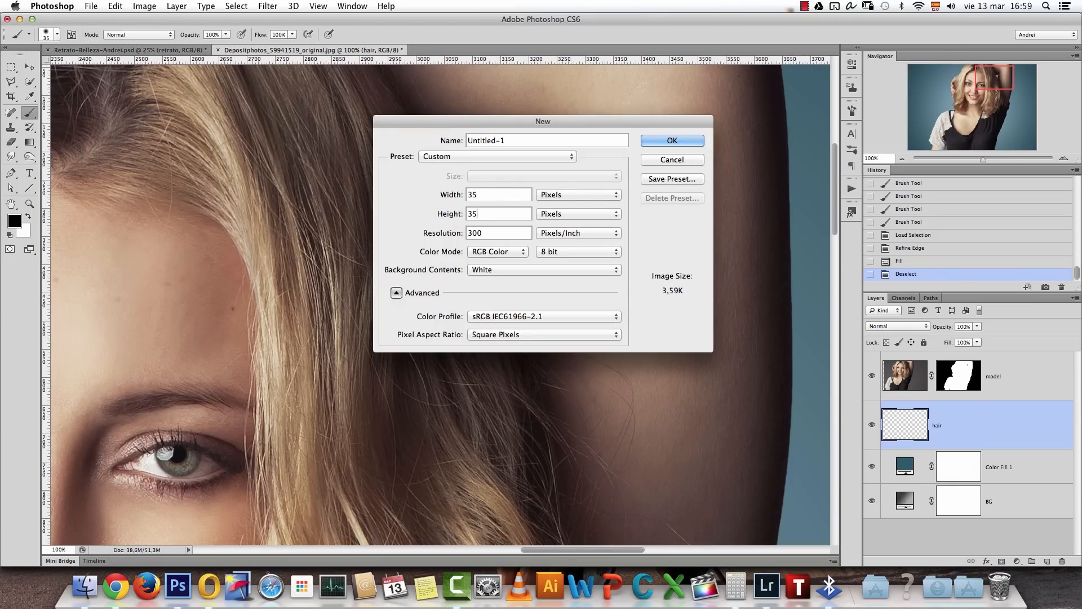
{"action": "key", "text": "Return"}
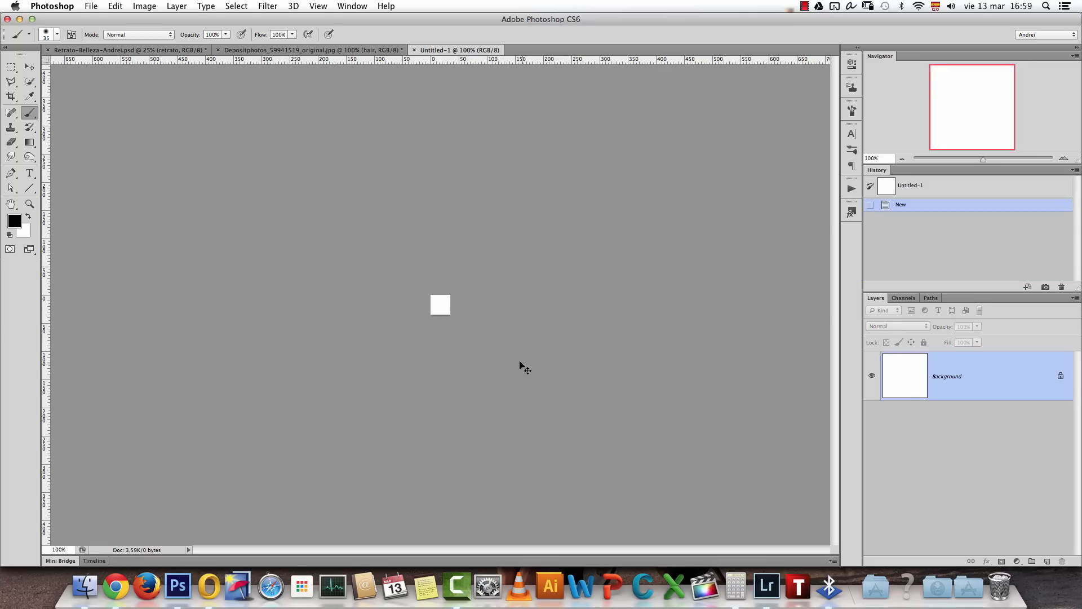
{"action": "key", "text": "super+1"}
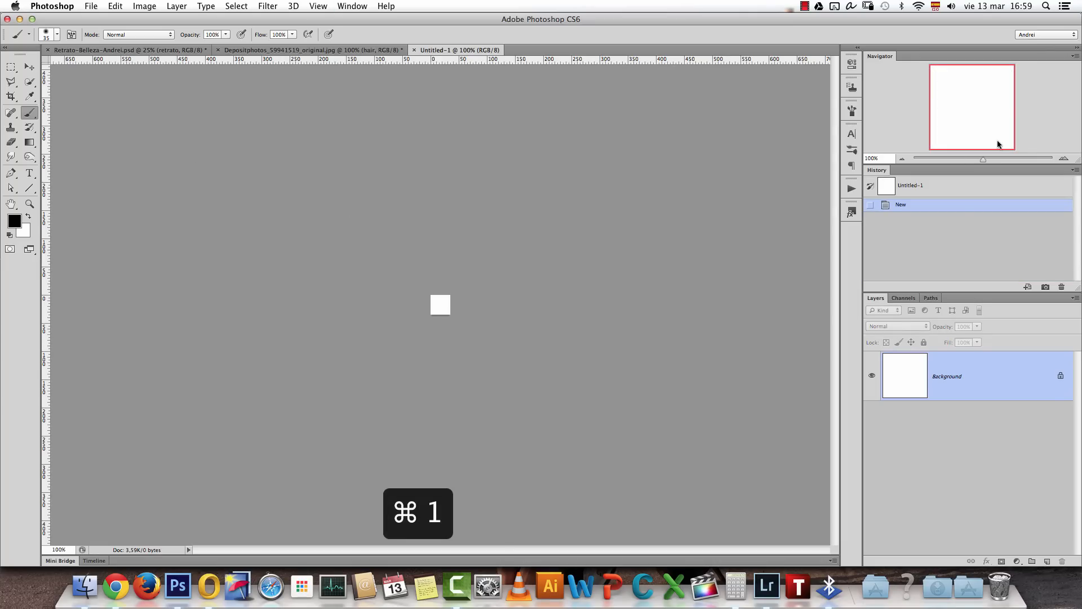
{"action": "left_click", "coordinate": [1064, 160]}
{"action": "left_click", "coordinate": [1064, 160]}
{"action": "left_click", "coordinate": [1063, 159]}
{"action": "left_click", "coordinate": [1064, 160]}
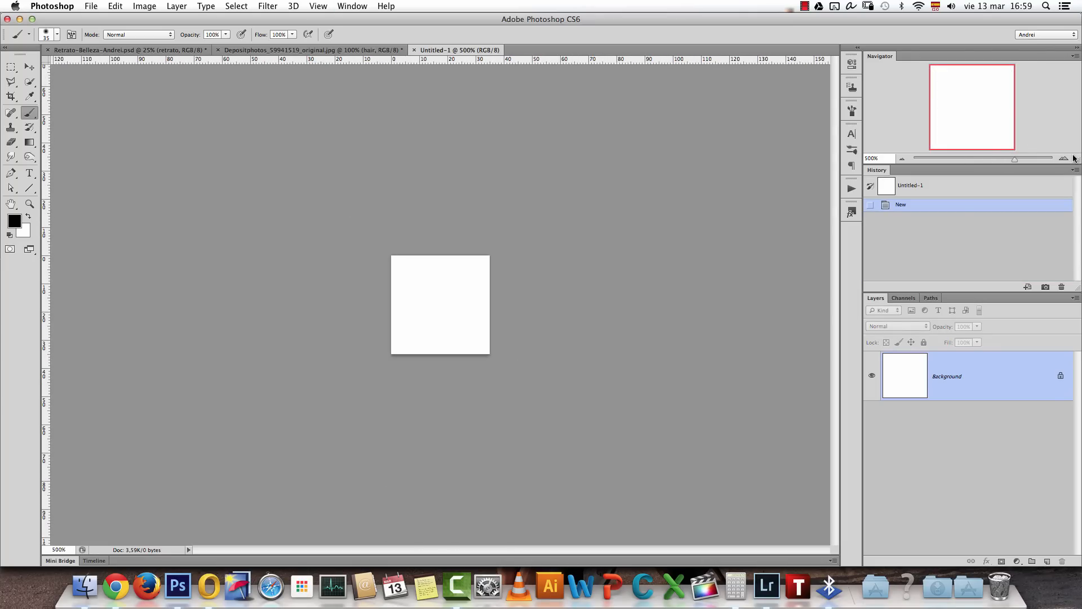
Set the brush to a size of 1 px with 100% hardness for the small white document
{"action": "left_click", "coordinate": [1063, 159]}
{"action": "left_click", "coordinate": [1064, 159]}
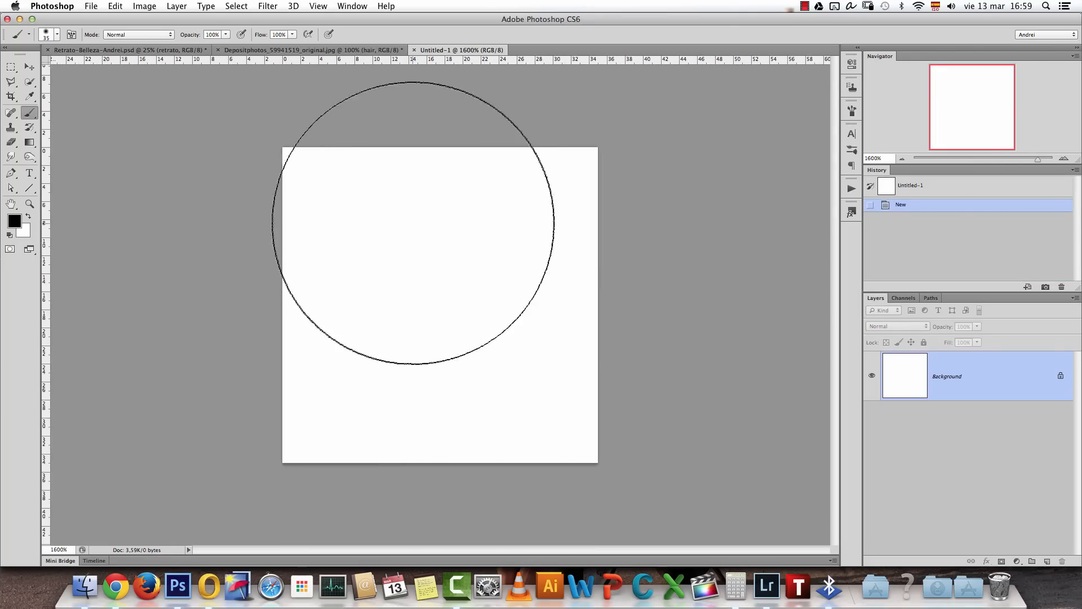
{"action": "right_click", "coordinate": [424, 218]}
{"action": "left_click_drag", "start_coordinate": [454, 246], "coordinate": [397, 253]}
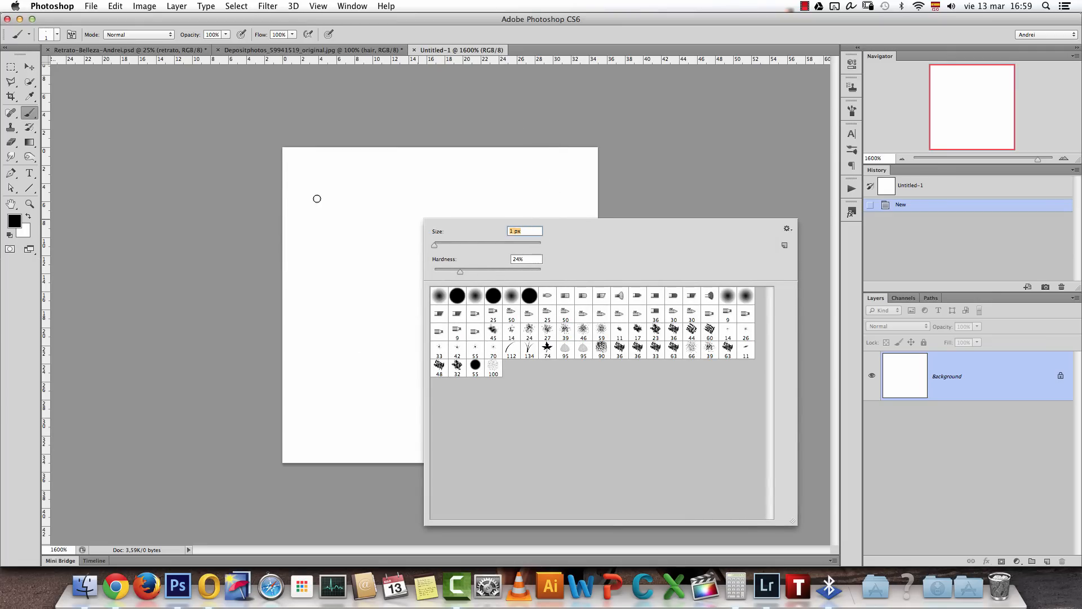
{"action": "left_click_drag", "start_coordinate": [460, 269], "coordinate": [668, 276]}
{"action": "left_click", "coordinate": [969, 368]}
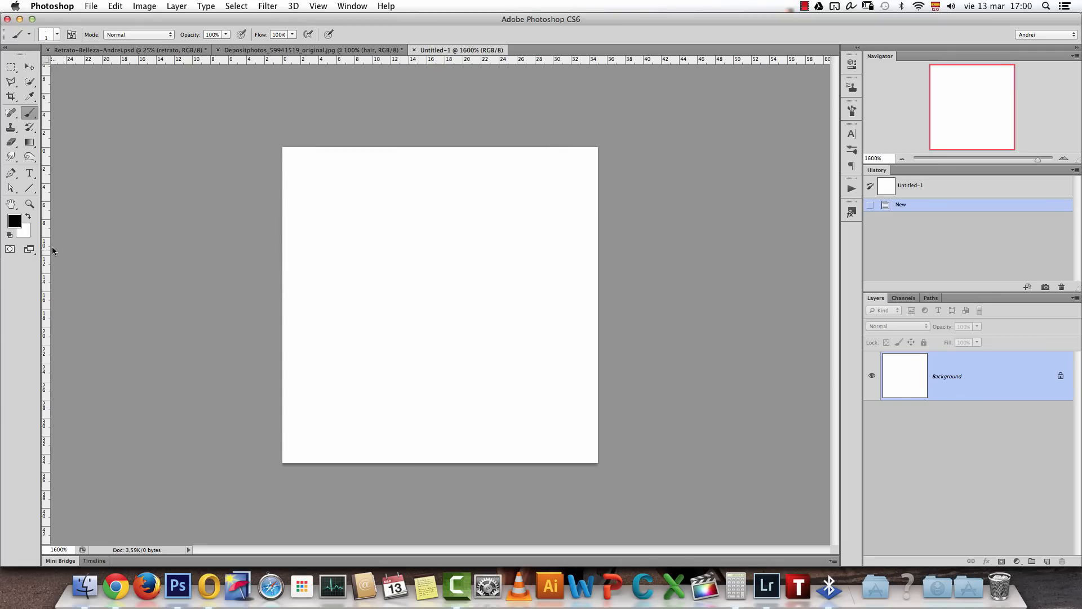
Paint a single 1 px black dot near the upper-left corner of the white canvas
{"action": "left_click", "coordinate": [311, 175]}
{"action": "key", "text": "super+z"}
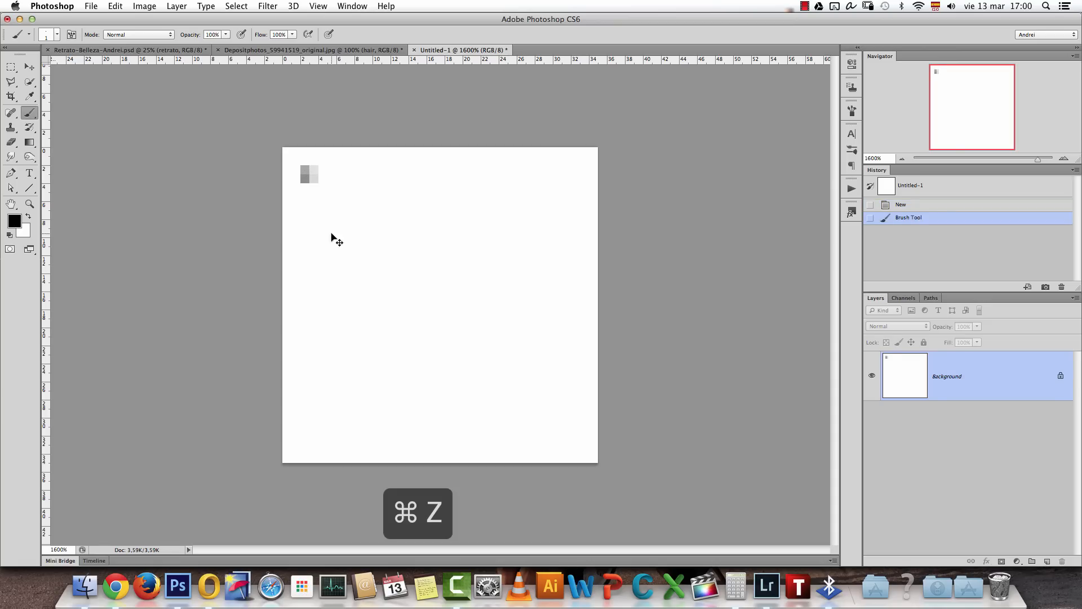
{"action": "left_click", "coordinate": [311, 178]}
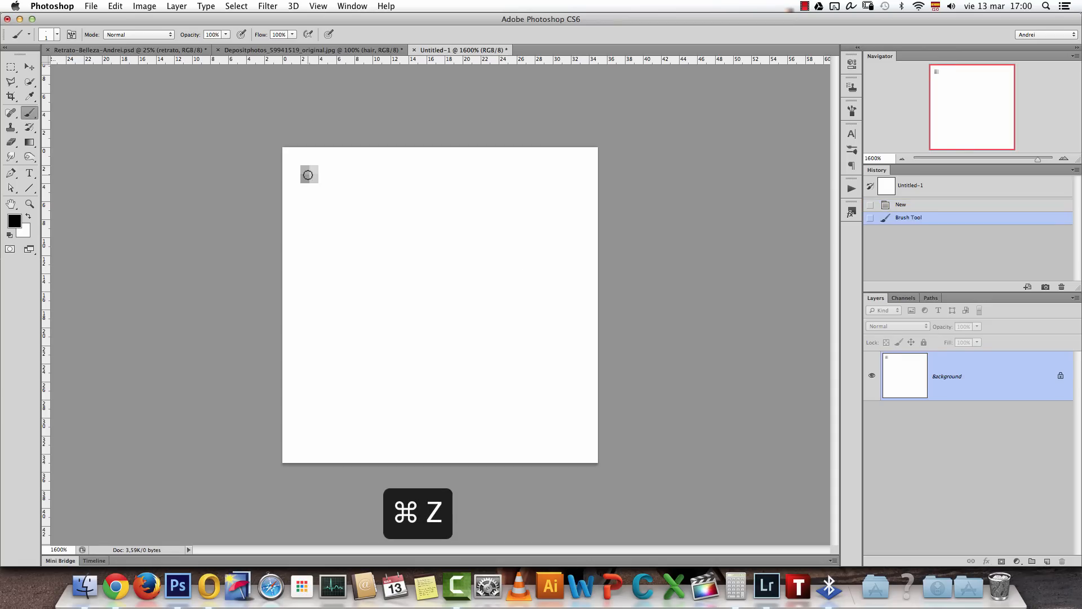
Paint a 2 px dot near the canvas's upper-right area and a 1 px dot left of its centre
{"action": "right_click", "coordinate": [498, 249]}
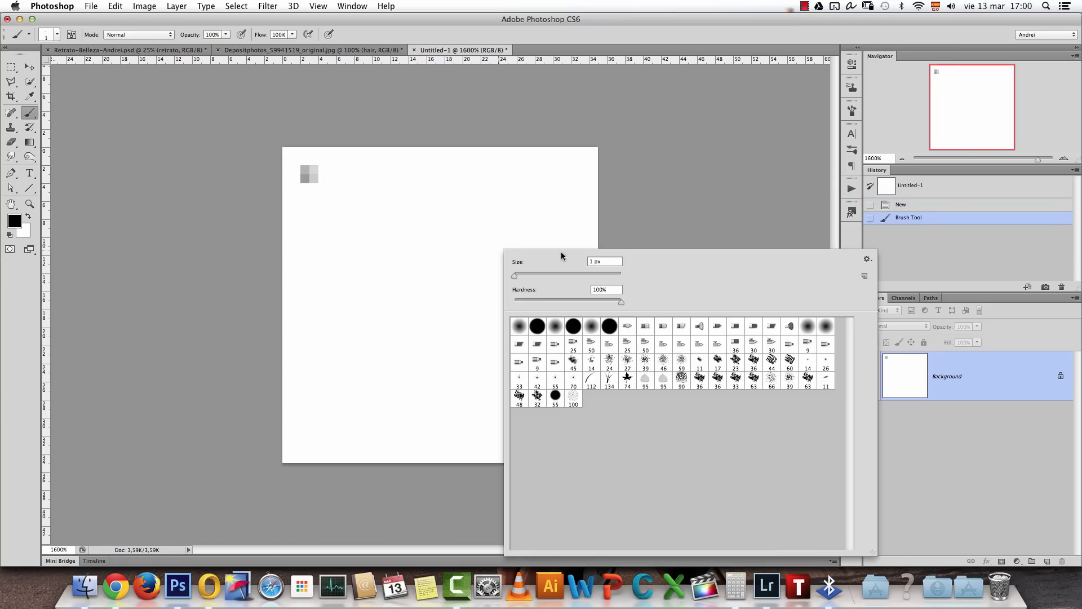
{"action": "left_click_drag", "start_coordinate": [608, 257], "coordinate": [575, 260]}
{"action": "type", "text": "2"}
{"action": "key", "text": "Return"}
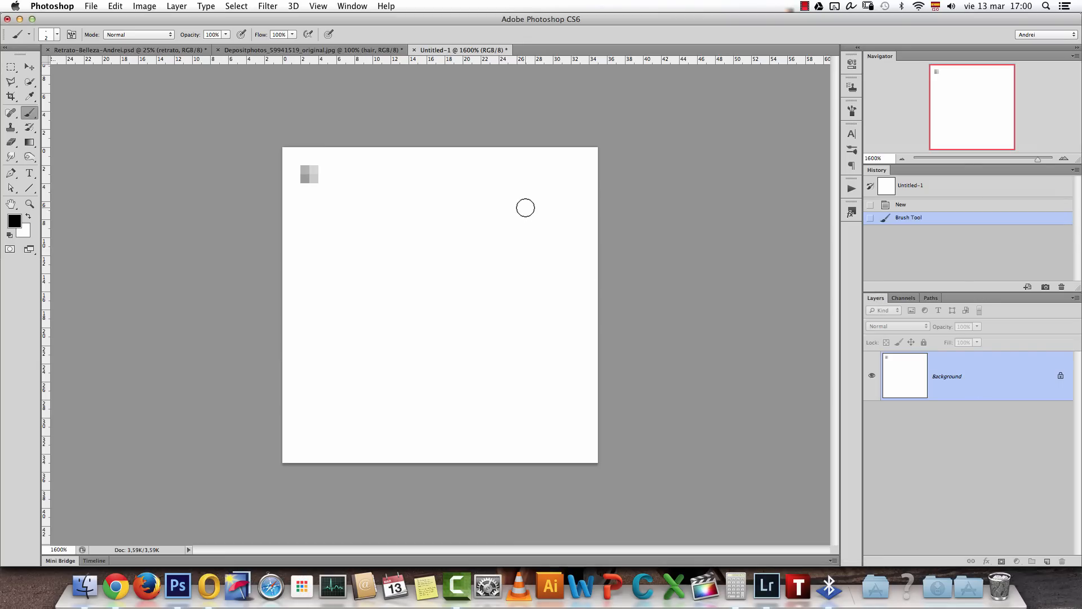
{"action": "left_click", "coordinate": [520, 209]}
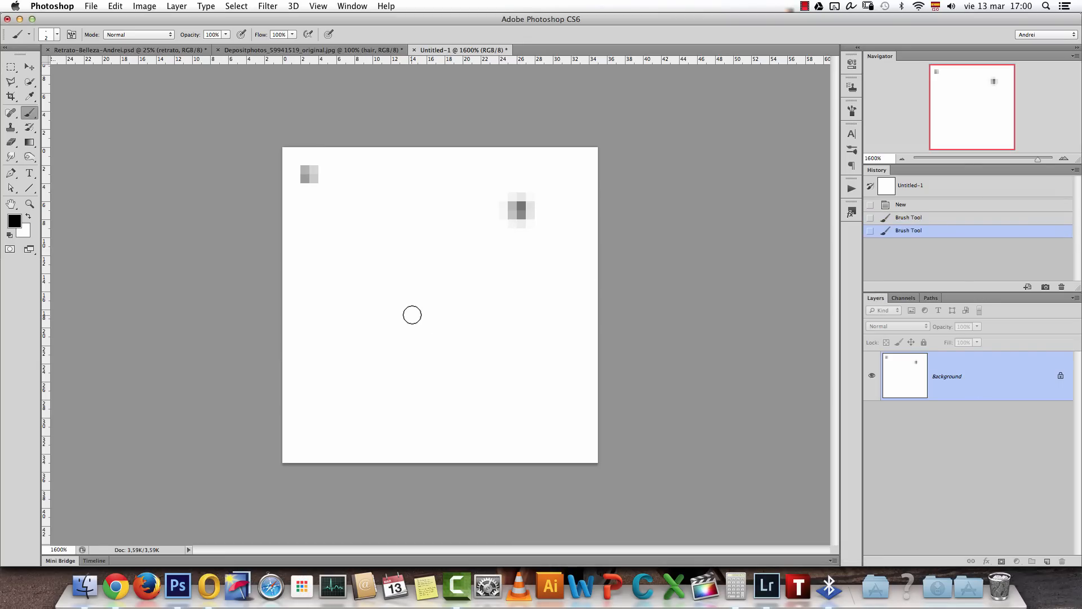
{"action": "key", "text": "bracketleft"}
{"action": "left_click", "coordinate": [403, 250]}
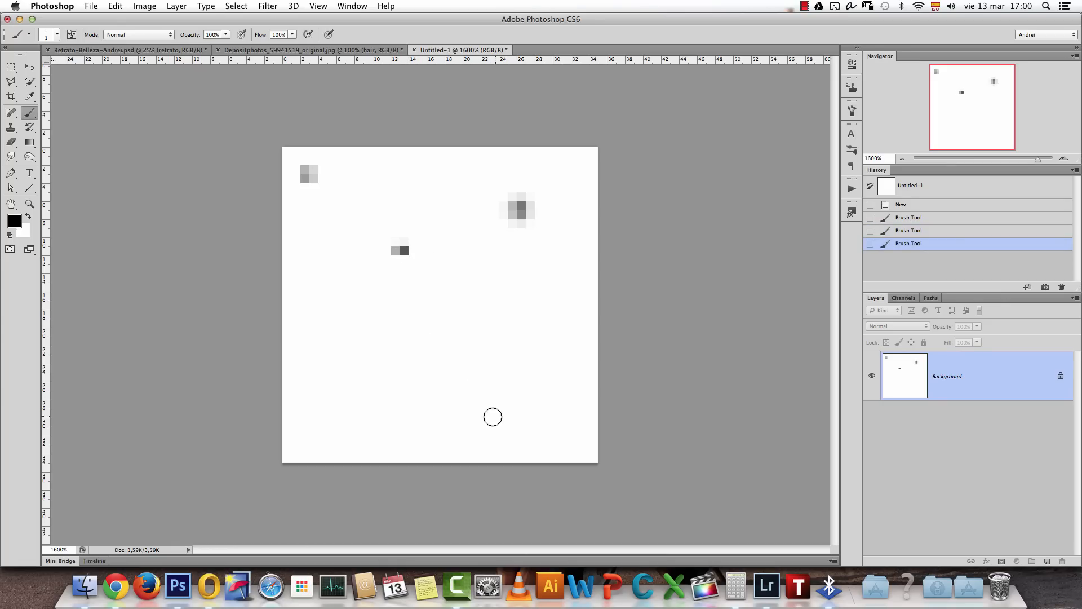
{"action": "key", "text": "bracketright"}
{"action": "left_click", "coordinate": [431, 434]}
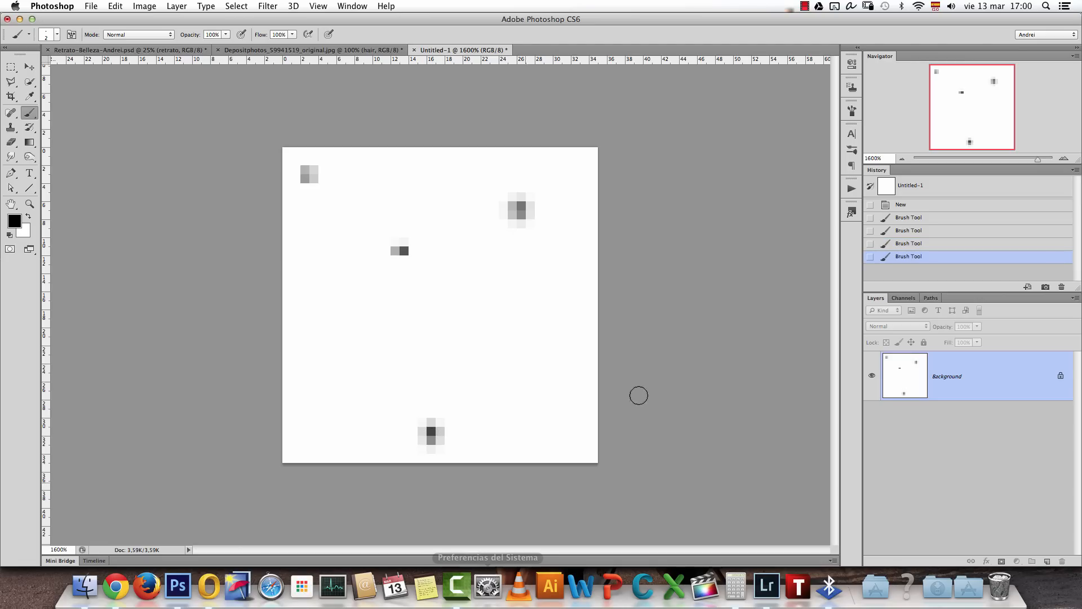
{"action": "left_click", "coordinate": [901, 158]}
{"action": "left_click", "coordinate": [901, 157]}
{"action": "left_click", "coordinate": [901, 158]}
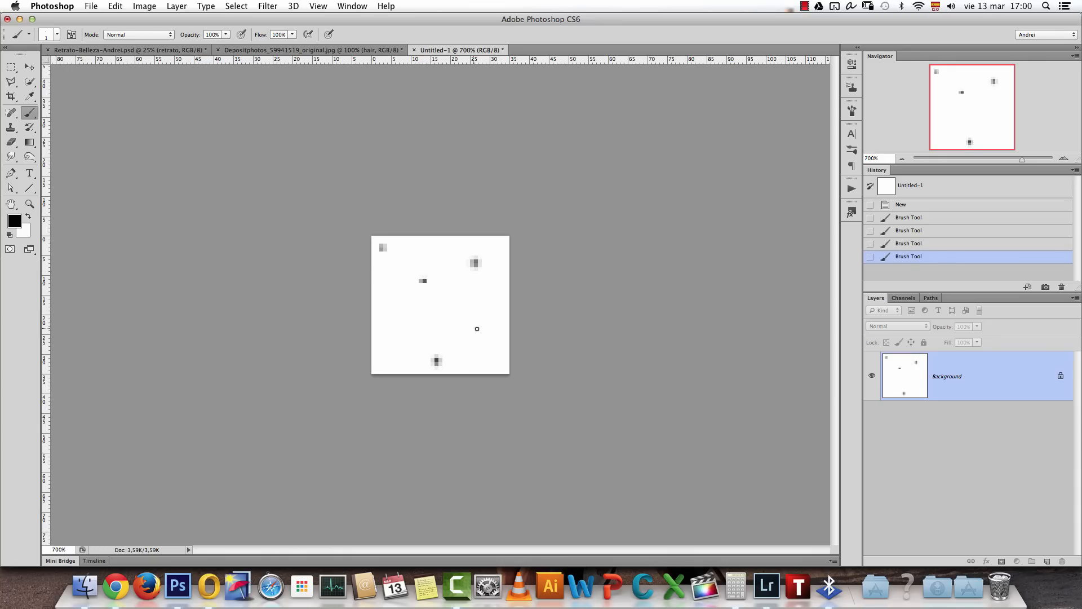
{"action": "key", "text": "super+z"}
{"action": "key", "text": "alt+super+z"}
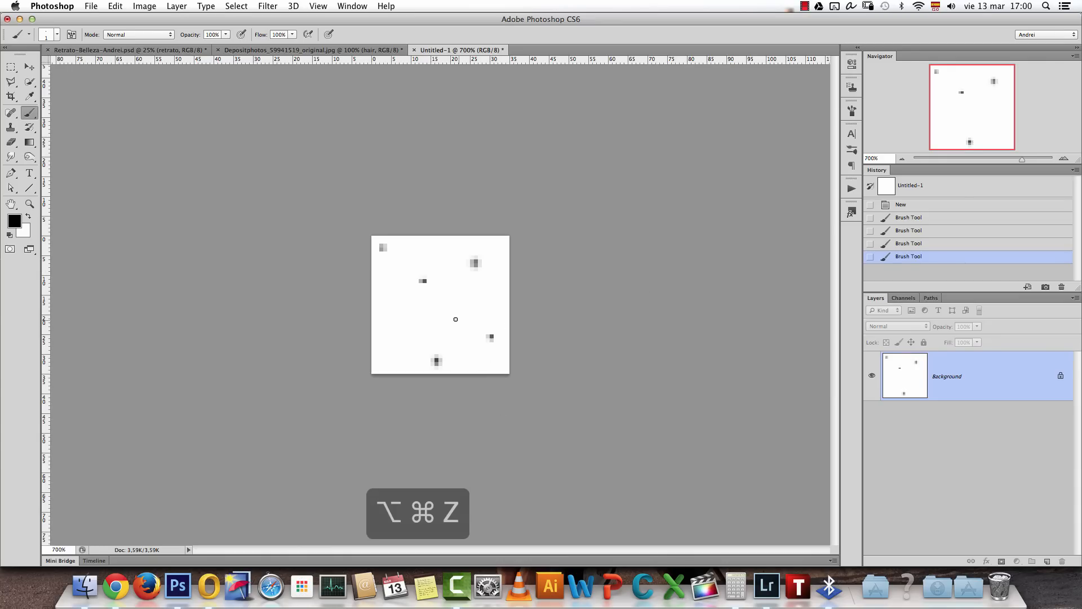
{"action": "key", "text": "super+x"}
{"action": "left_click", "coordinate": [908, 243]}
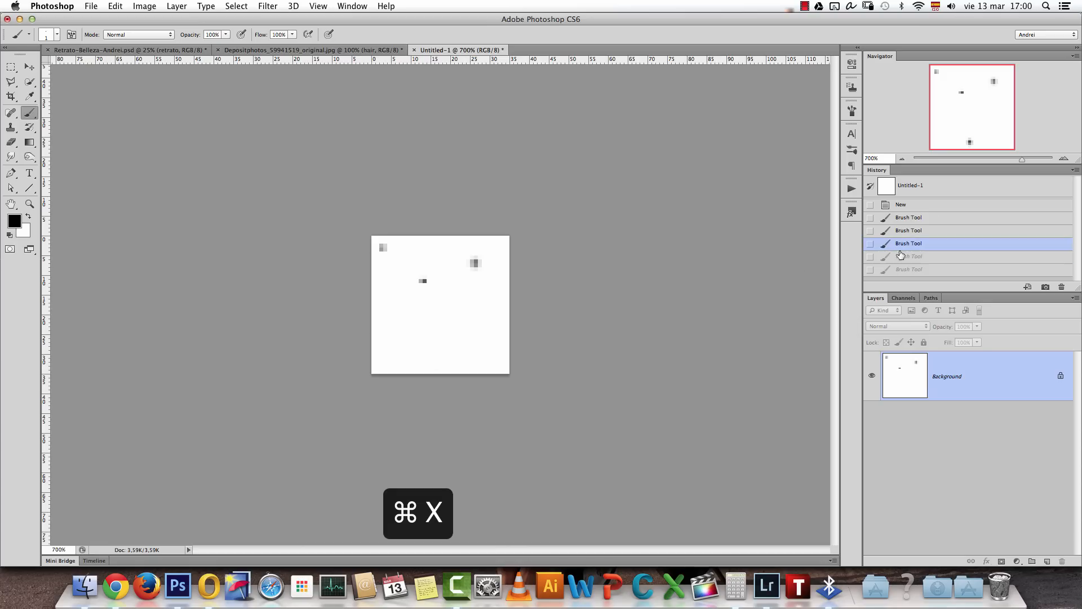
Paint a dark dot near the canvas's bottom edge and a 1 px dot in its lower-right area
{"action": "left_click", "coordinate": [442, 353]}
{"action": "left_click", "coordinate": [467, 316]}
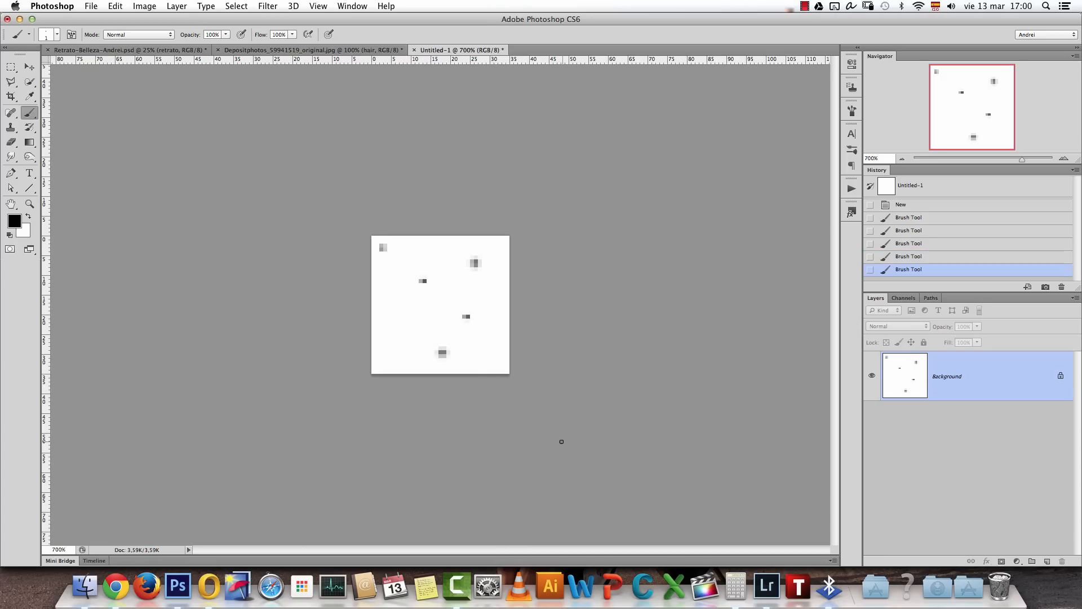
{"action": "key", "text": "super+z"}
{"action": "left_click", "coordinate": [484, 328]}
{"action": "left_click", "coordinate": [442, 353]}
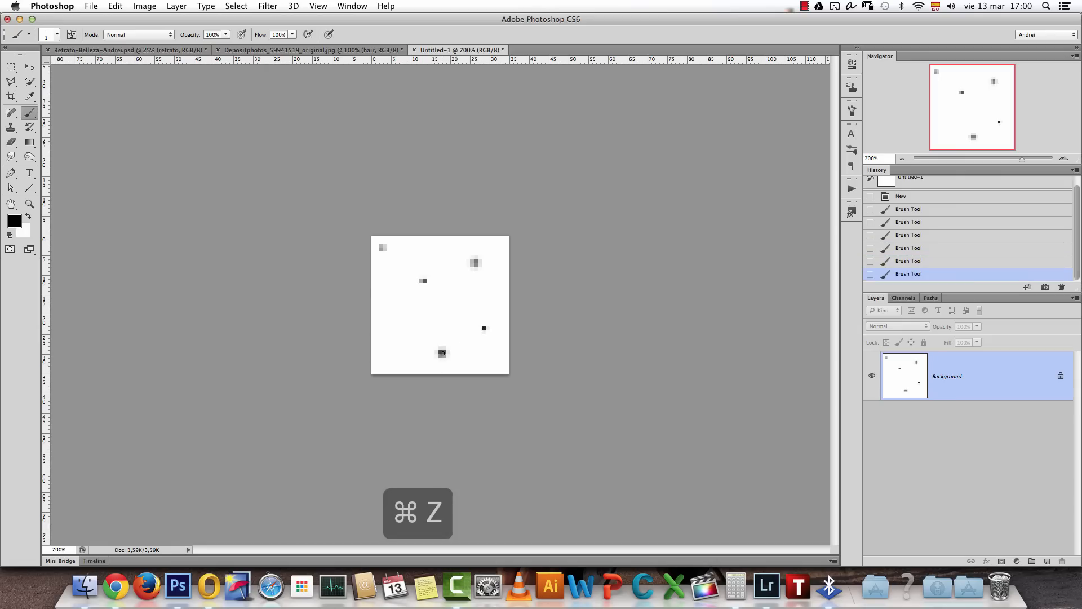
Define the dot pattern as a brush preset named hair
{"action": "key", "text": "super+2"}
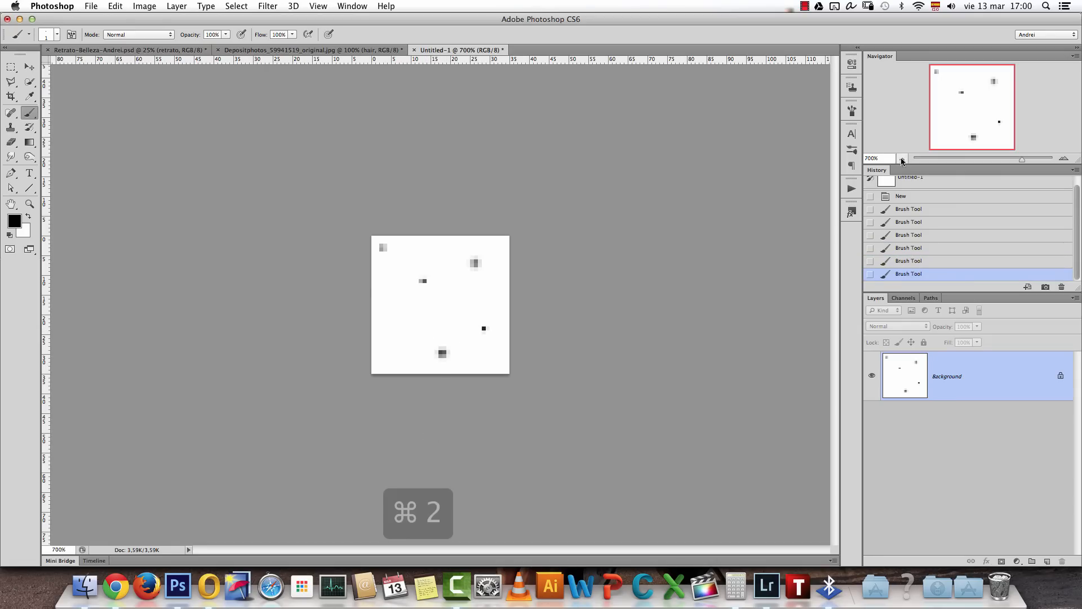
{"action": "left_click", "coordinate": [902, 159]}
{"action": "left_click", "coordinate": [902, 159]}
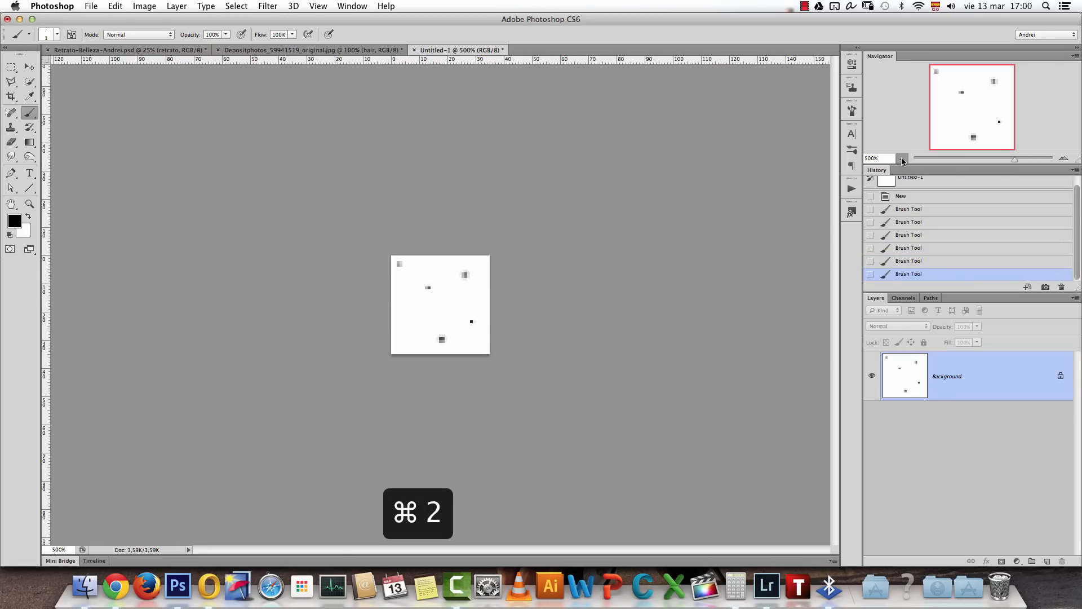
{"action": "left_click", "coordinate": [902, 159]}
{"action": "left_click", "coordinate": [902, 159]}
{"action": "left_click", "coordinate": [902, 159]}
{"action": "left_click", "coordinate": [902, 159]}
{"action": "left_click", "coordinate": [901, 159]}
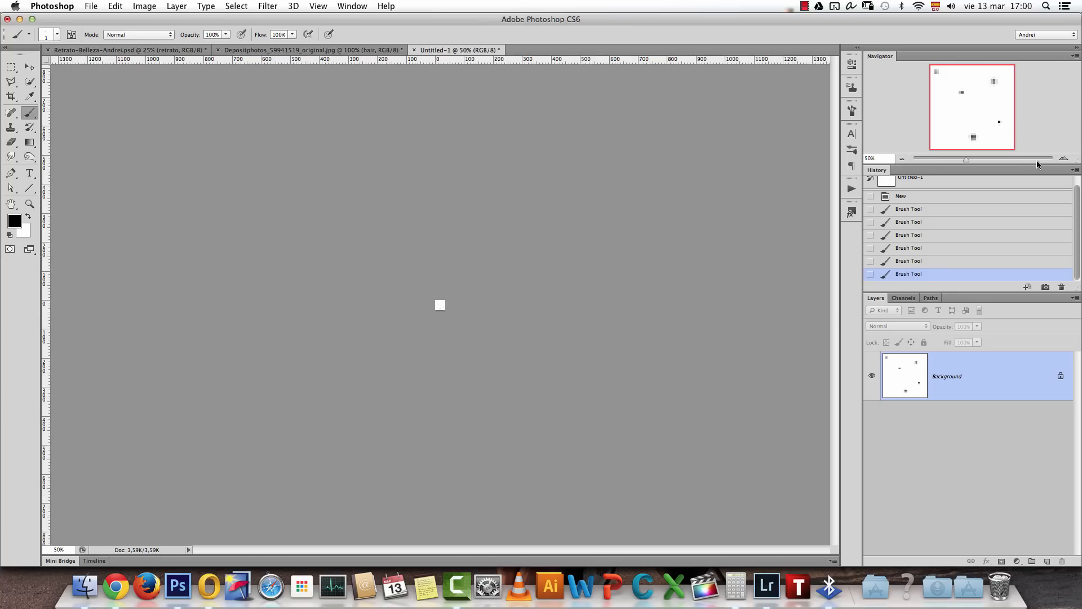
{"action": "left_click", "coordinate": [1062, 160]}
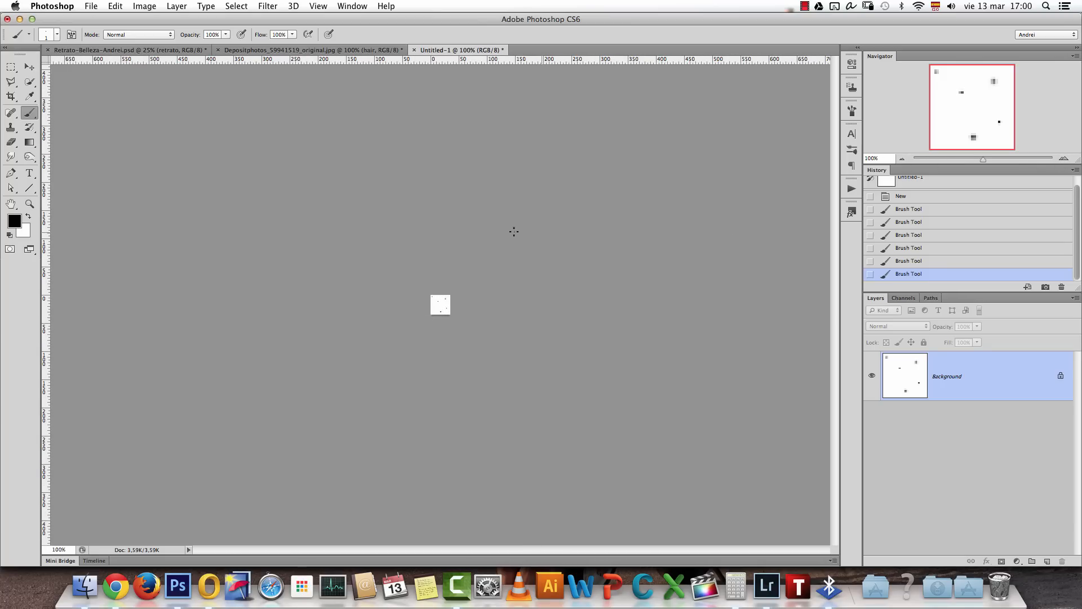
{"action": "left_click", "coordinate": [115, 7]}
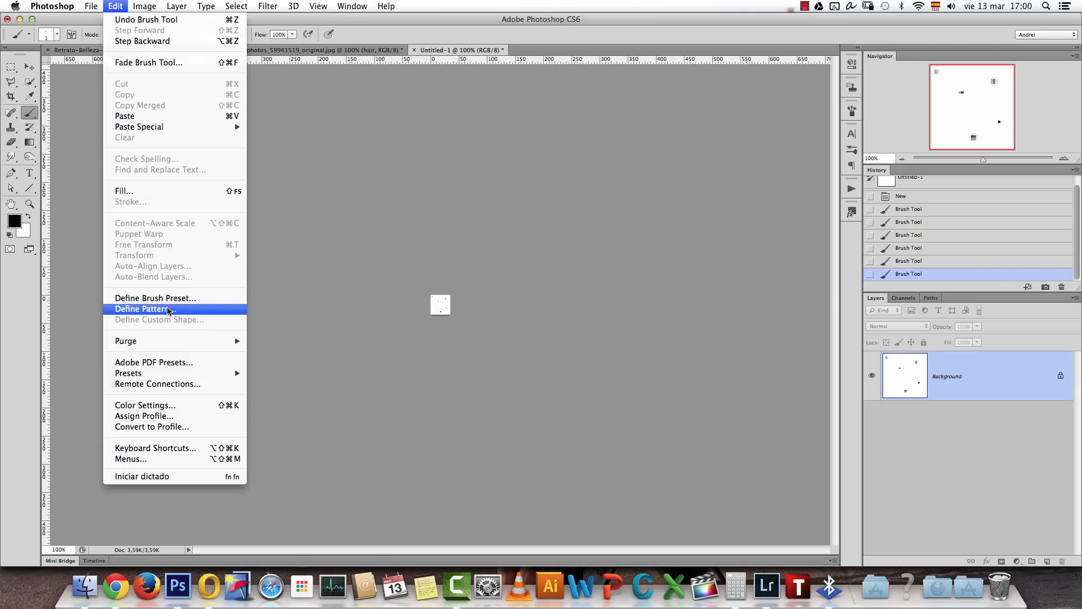
{"action": "left_click", "coordinate": [169, 299]}
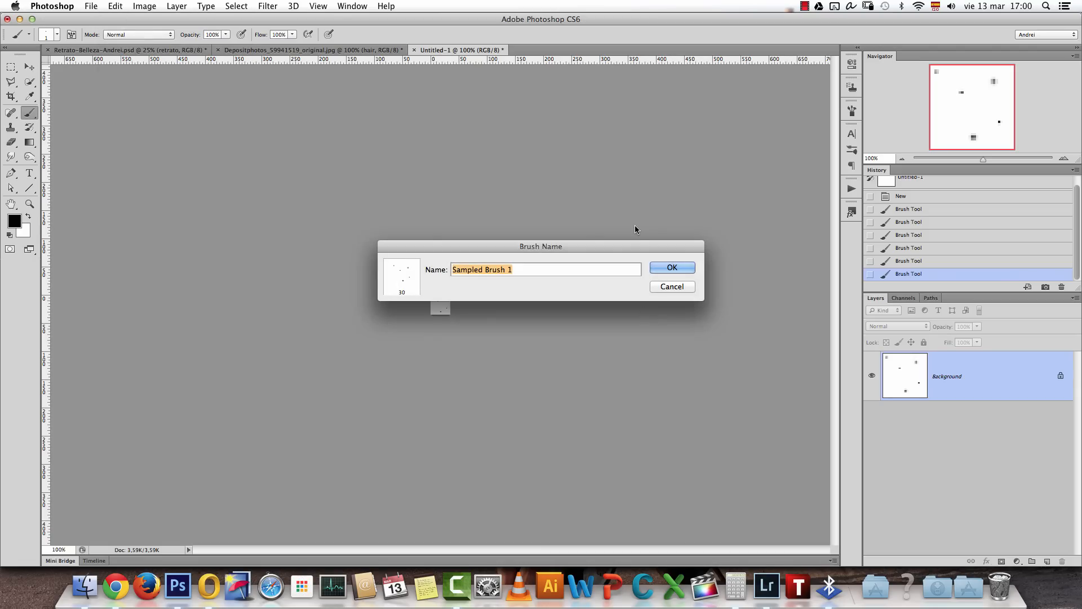
{"action": "type", "text": "hair"}
{"action": "key", "text": "Return"}
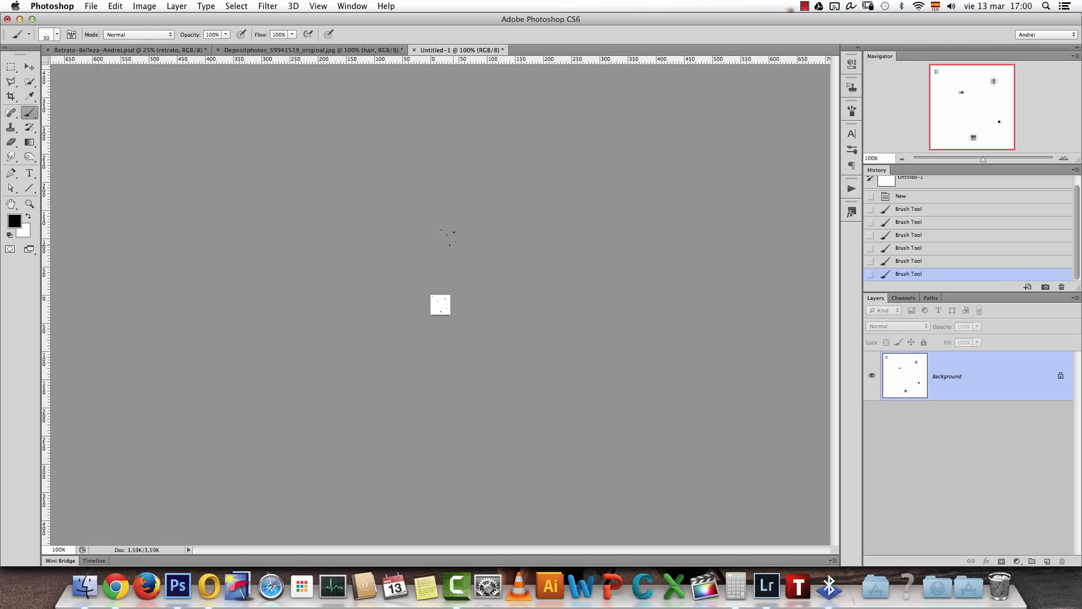
Return to the Depositphotos_59941519_original.jpg document, leaving the dot document open
{"action": "key", "text": "super+w"}
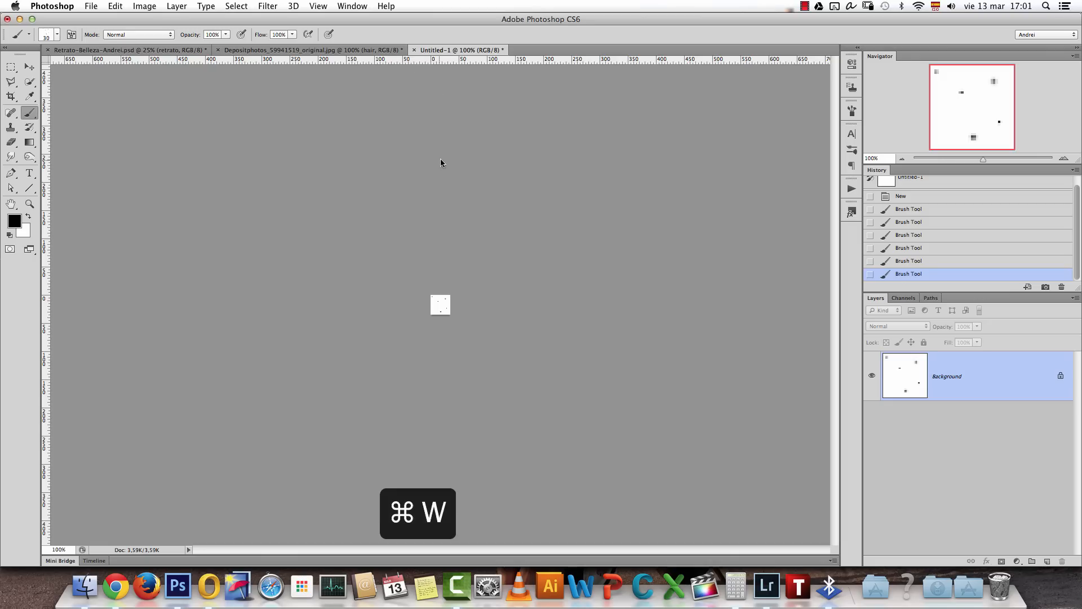
{"action": "left_click", "coordinate": [581, 198]}
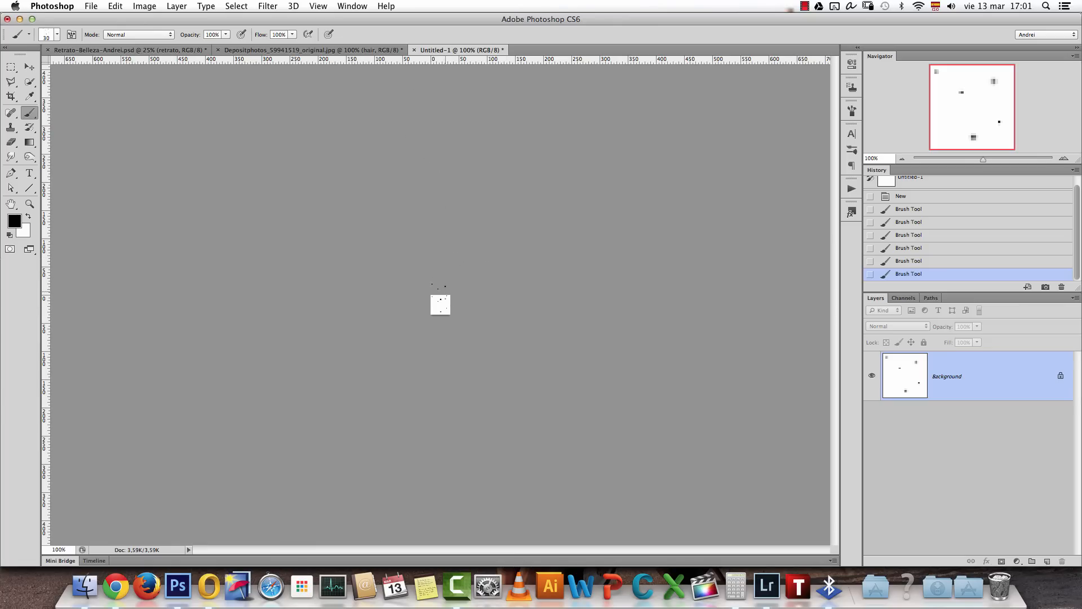
{"action": "left_click", "coordinate": [312, 50]}
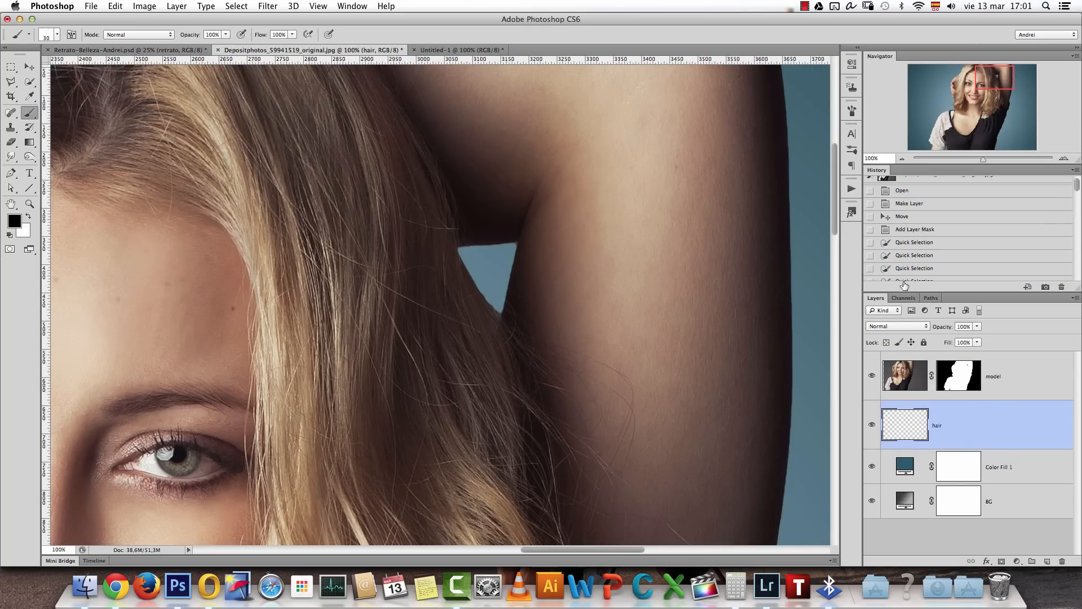
In the brush tip settings of the hair brush, set the spacing to 1% and the angle to -63°
{"action": "left_click", "coordinate": [851, 110]}
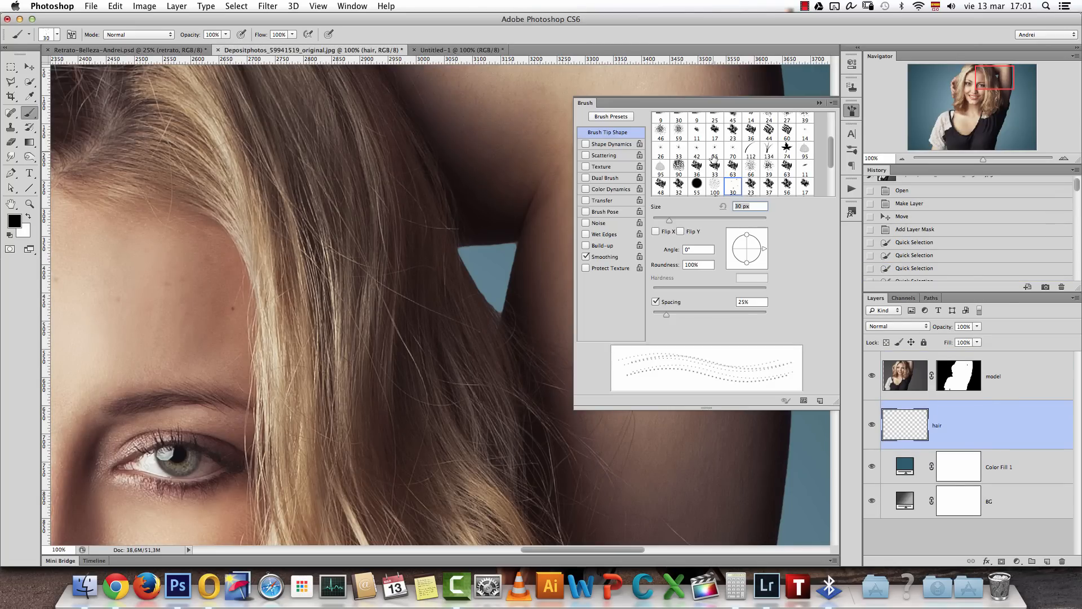
{"action": "left_click_drag", "start_coordinate": [618, 407], "coordinate": [618, 417]}
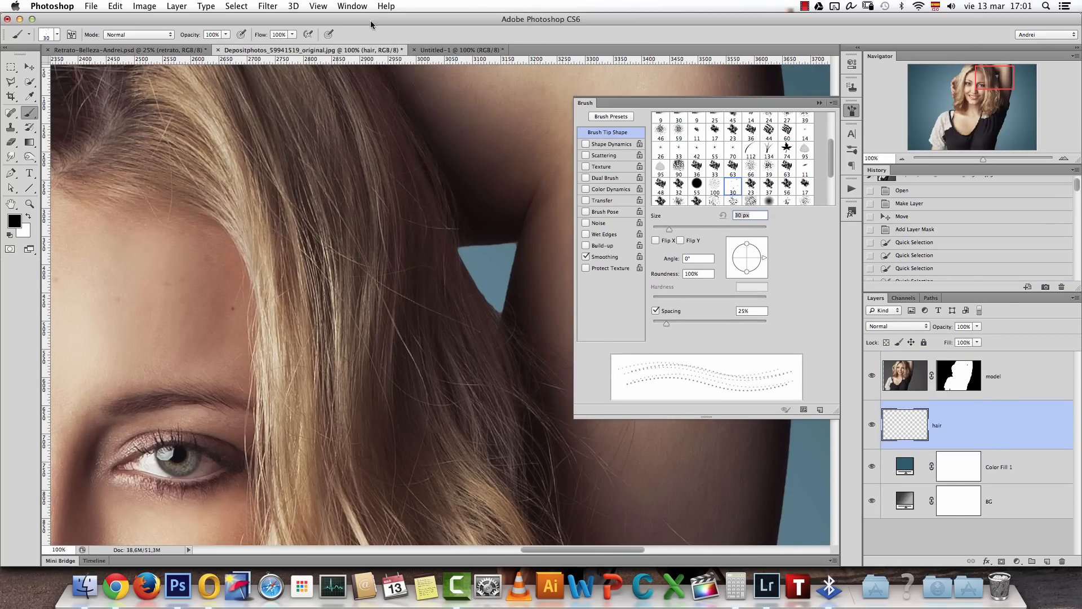
{"action": "left_click", "coordinate": [358, 6]}
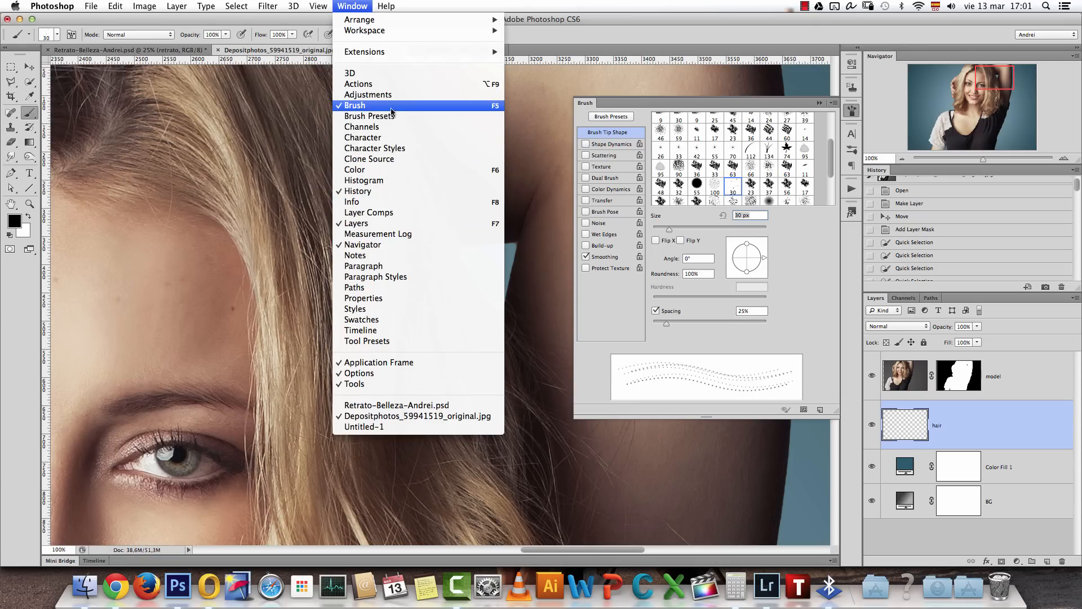
{"action": "left_click", "coordinate": [820, 279]}
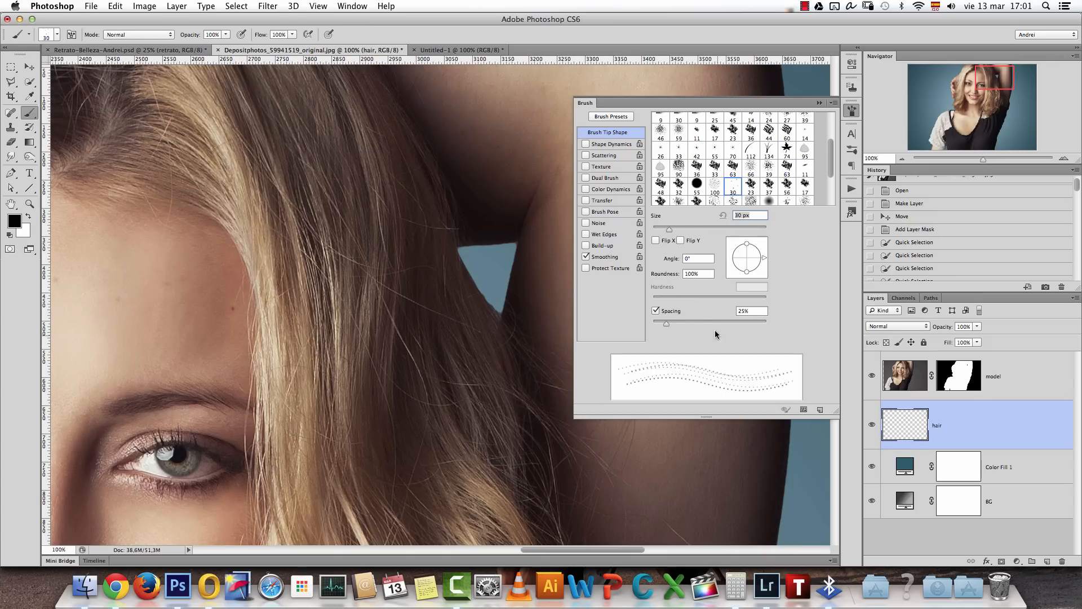
{"action": "left_click_drag", "start_coordinate": [667, 328], "coordinate": [622, 332]}
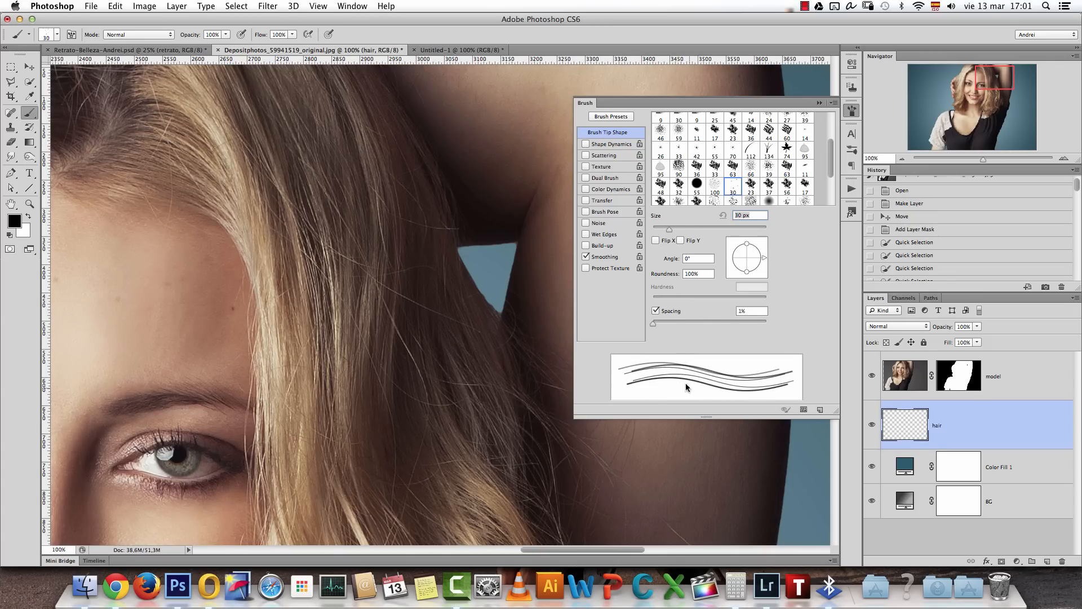
{"action": "mouse_move", "coordinate": [764, 259]}
{"action": "left_mouse_down"}
{"action": "mouse_move", "coordinate": [736, 280]}
{"action": "mouse_move", "coordinate": [753, 271]}
{"action": "left_mouse_up"}
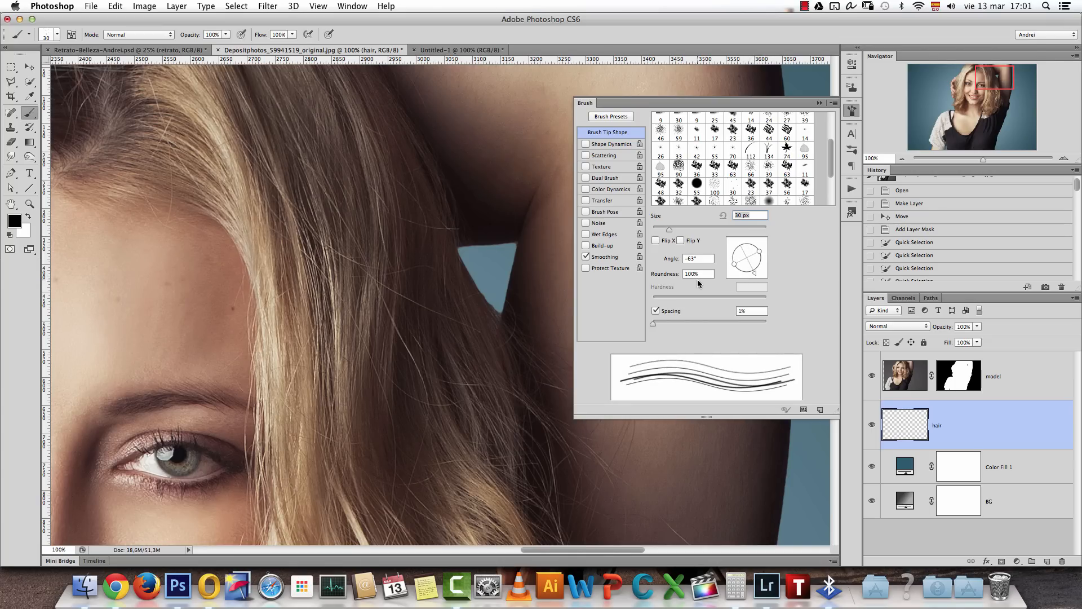
Enable Shape Dynamics for the brush with 0% angle jitter and Brush Projection on, and collapse the brush settings
{"action": "left_click", "coordinate": [614, 144]}
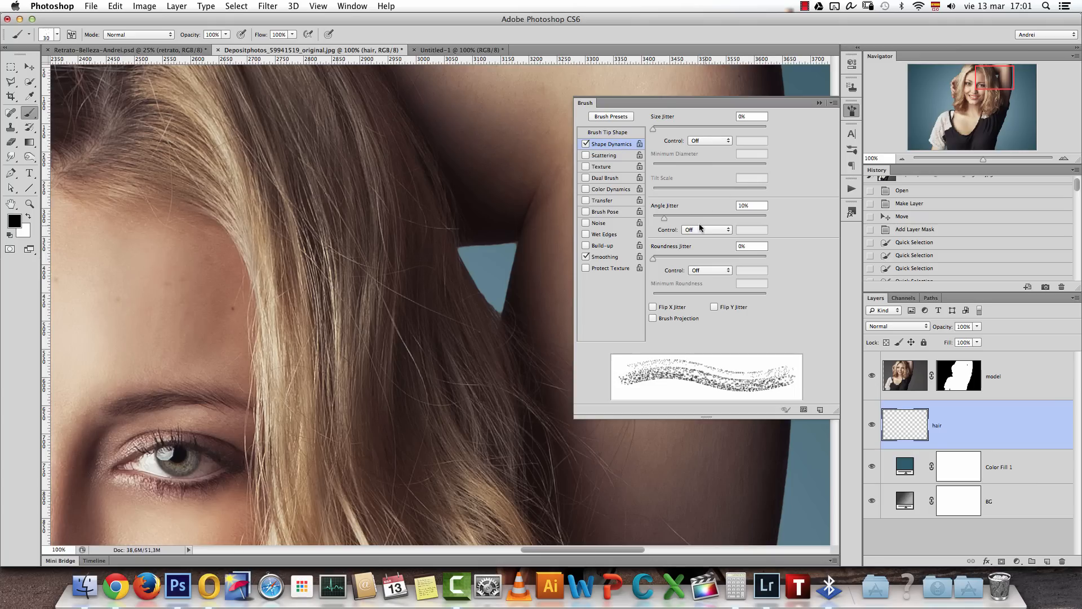
{"action": "left_click_drag", "start_coordinate": [664, 217], "coordinate": [641, 235]}
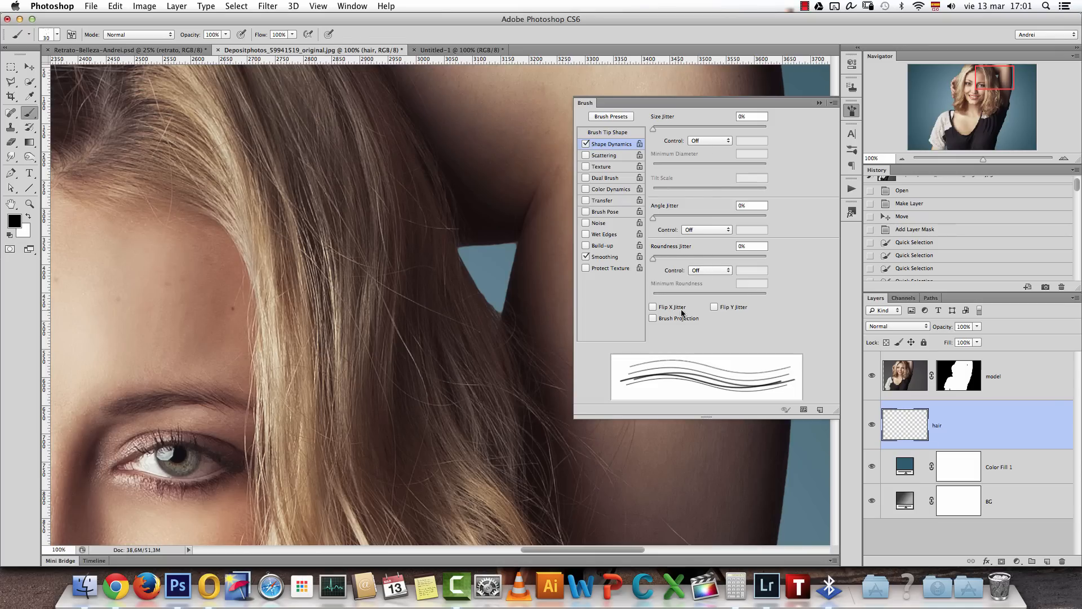
{"action": "left_click", "coordinate": [652, 319]}
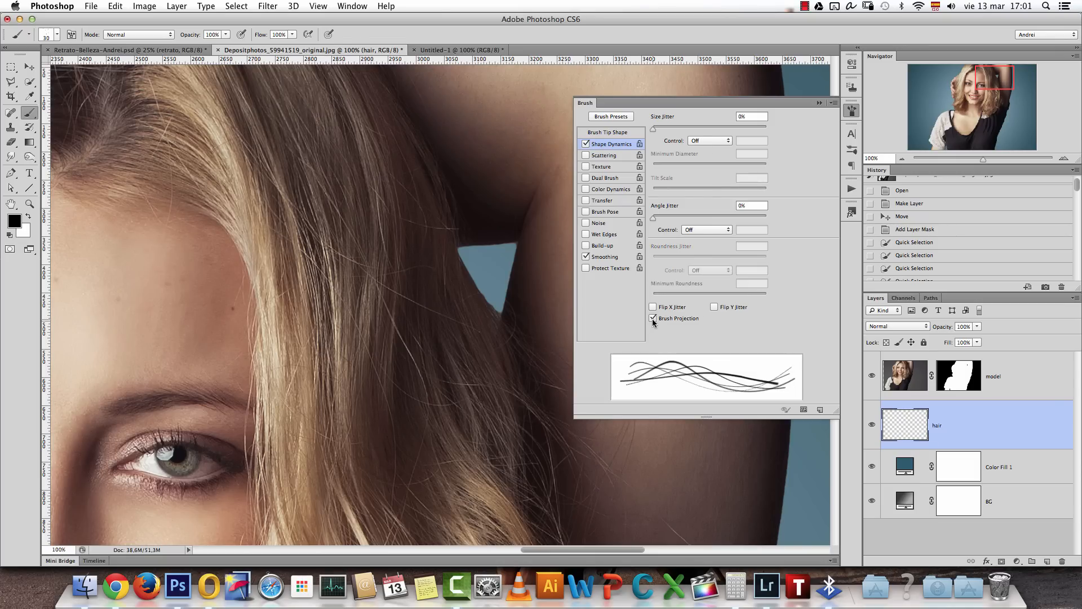
{"action": "left_click", "coordinate": [819, 105]}
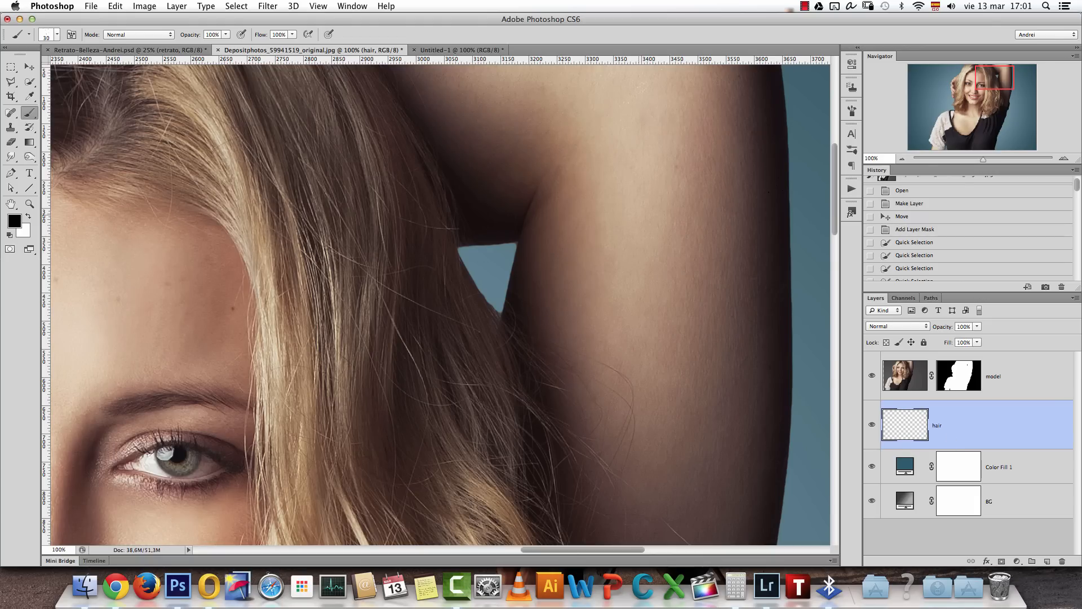
Try painting dark hair strands across the blue gap between the hair and the raised arm, and undo them
{"action": "left_click", "coordinate": [1061, 158]}
{"action": "left_click", "coordinate": [1061, 157]}
{"action": "left_click_drag", "start_coordinate": [631, 221], "coordinate": [494, 317]}
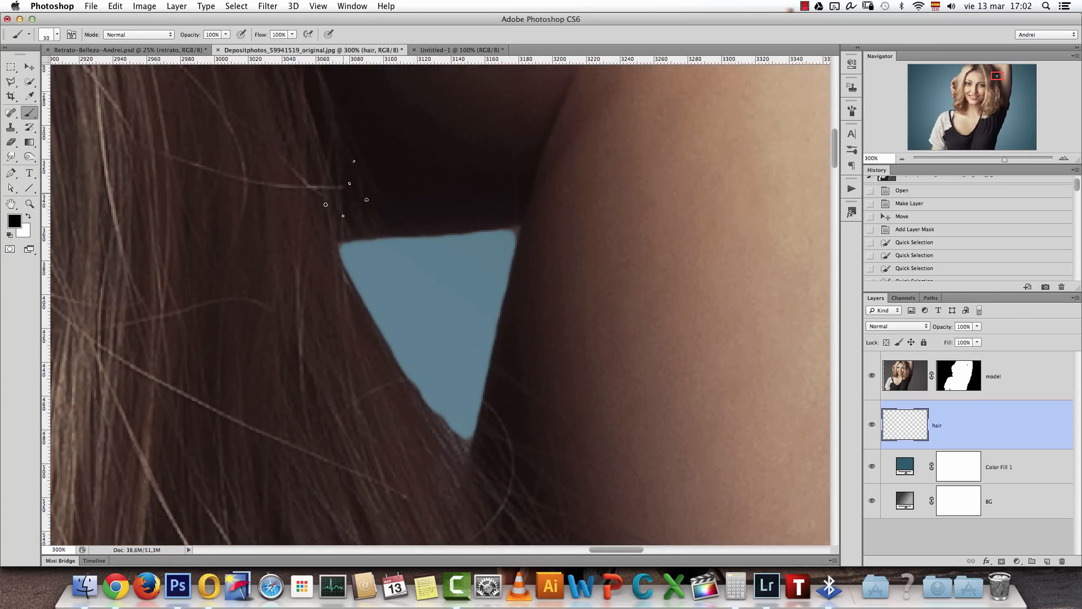
{"action": "left_click", "coordinate": [345, 235]}
{"action": "key", "text": "Tab"}
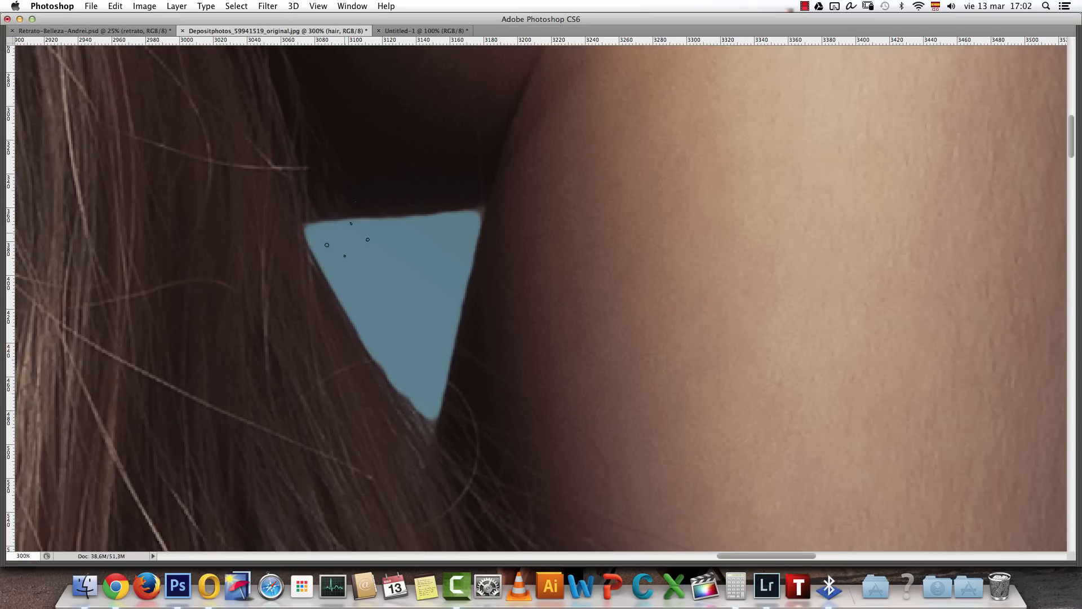
{"action": "key", "text": "Tab"}
{"action": "left_click_drag", "start_coordinate": [339, 243], "coordinate": [399, 356]}
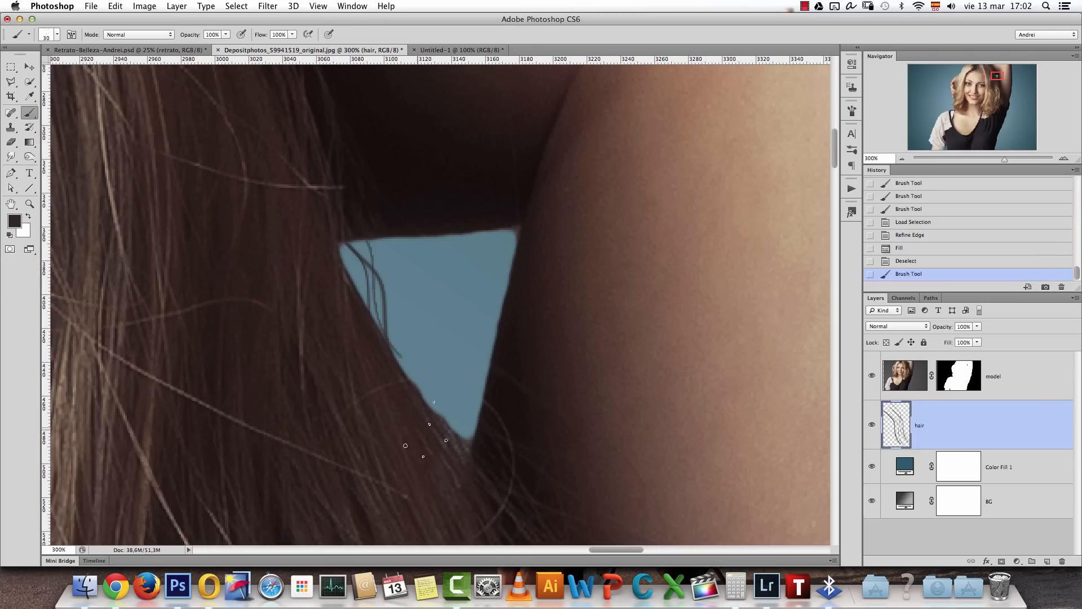
{"action": "left_click_drag", "start_coordinate": [352, 251], "coordinate": [507, 394]}
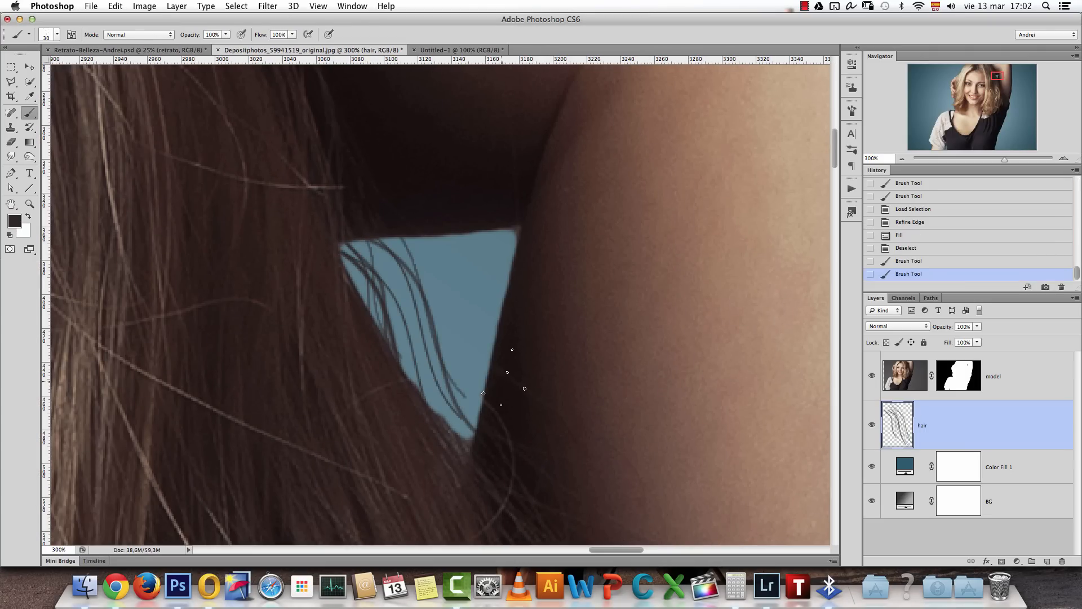
{"action": "left_click", "coordinate": [902, 158]}
{"action": "left_click", "coordinate": [902, 159]}
{"action": "key", "text": "alt+super+z"}
{"action": "key", "text": "alt+super+z"}
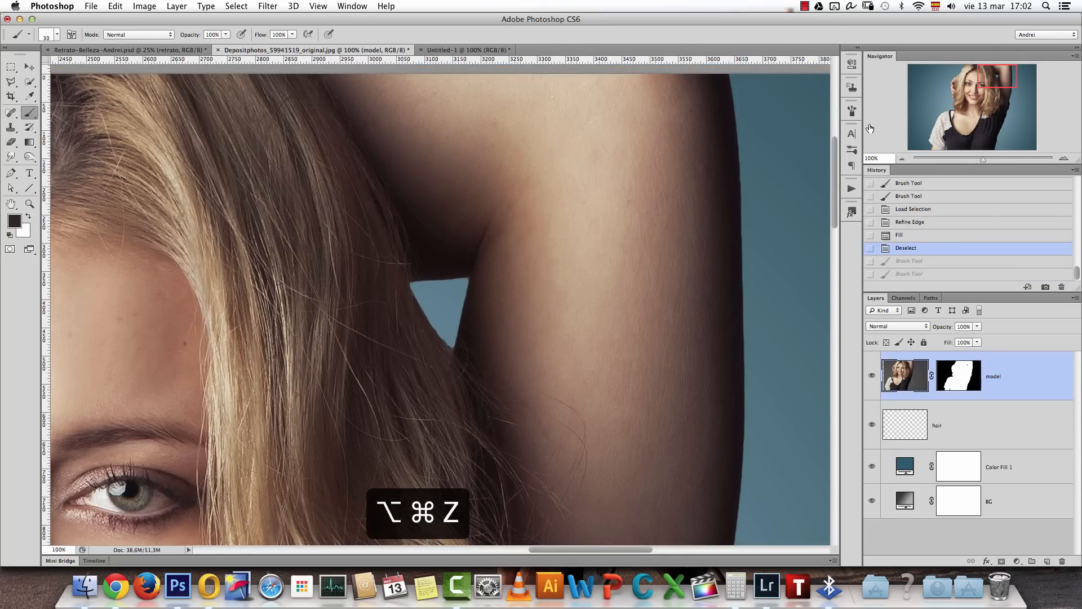
Set the hair brush's size control to Pen Pressure in Shape Dynamics and collapse the brush settings
{"action": "left_click", "coordinate": [853, 113]}
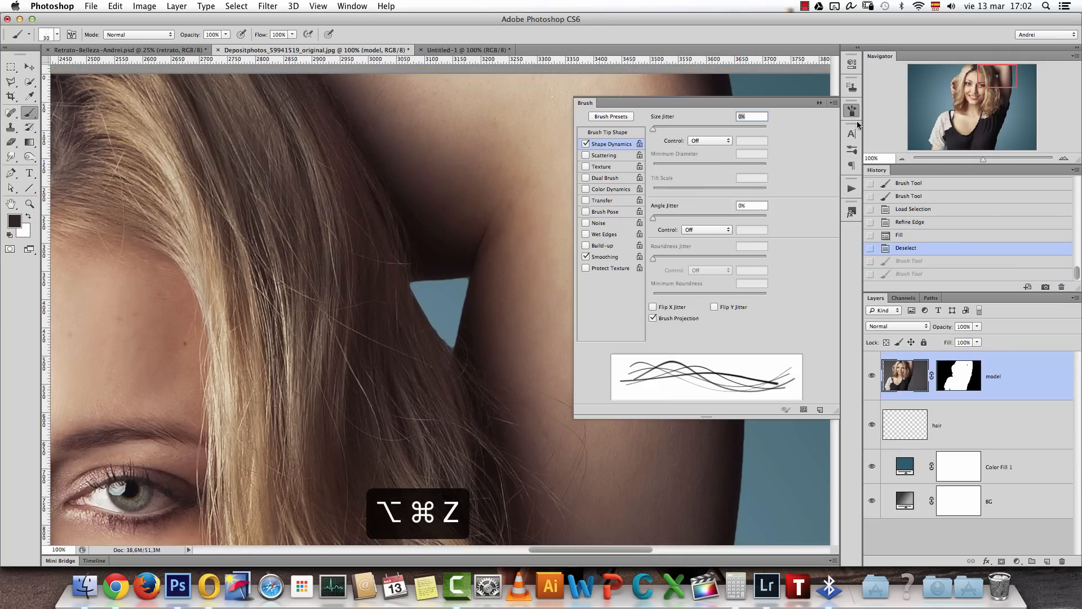
{"action": "left_click", "coordinate": [714, 142]}
{"action": "left_click", "coordinate": [716, 153]}
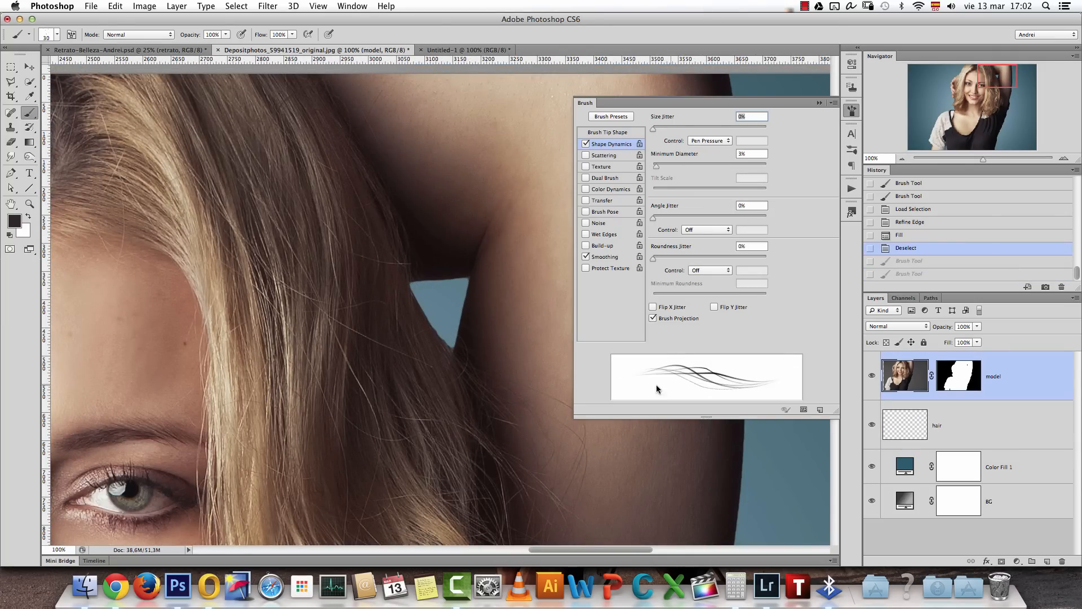
{"action": "left_click", "coordinate": [819, 103]}
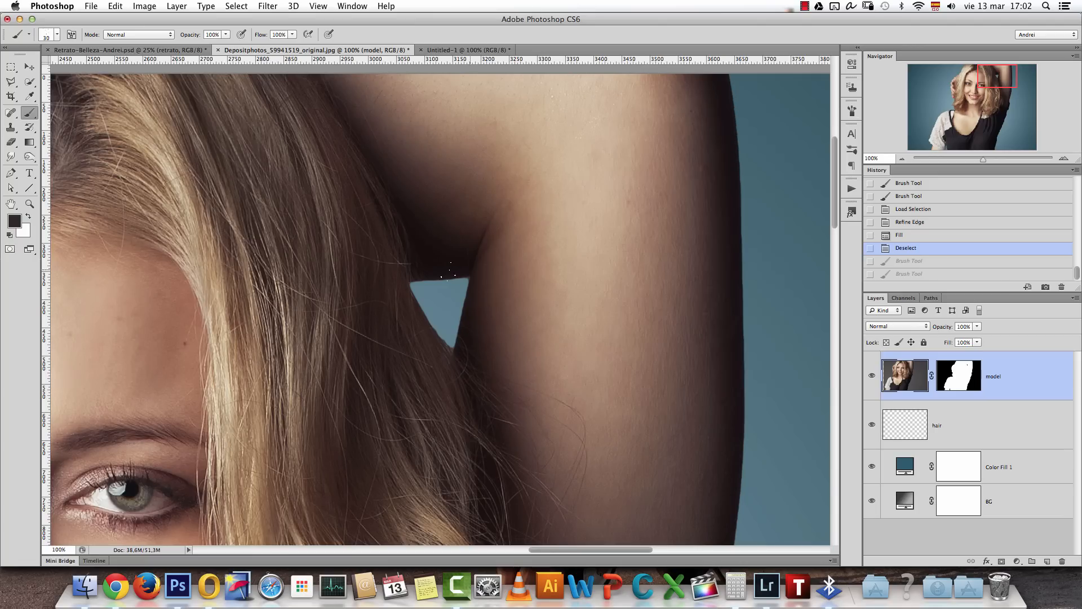
Select the hair layer and test pressure-tapered strands in the gap by the arm, toggling them through undo and history
{"action": "key", "text": "shift+super+z"}
{"action": "key", "text": "shift+super+z"}
{"action": "left_click", "coordinate": [451, 364]}
{"action": "left_click", "coordinate": [906, 235]}
{"action": "left_click", "coordinate": [954, 423]}
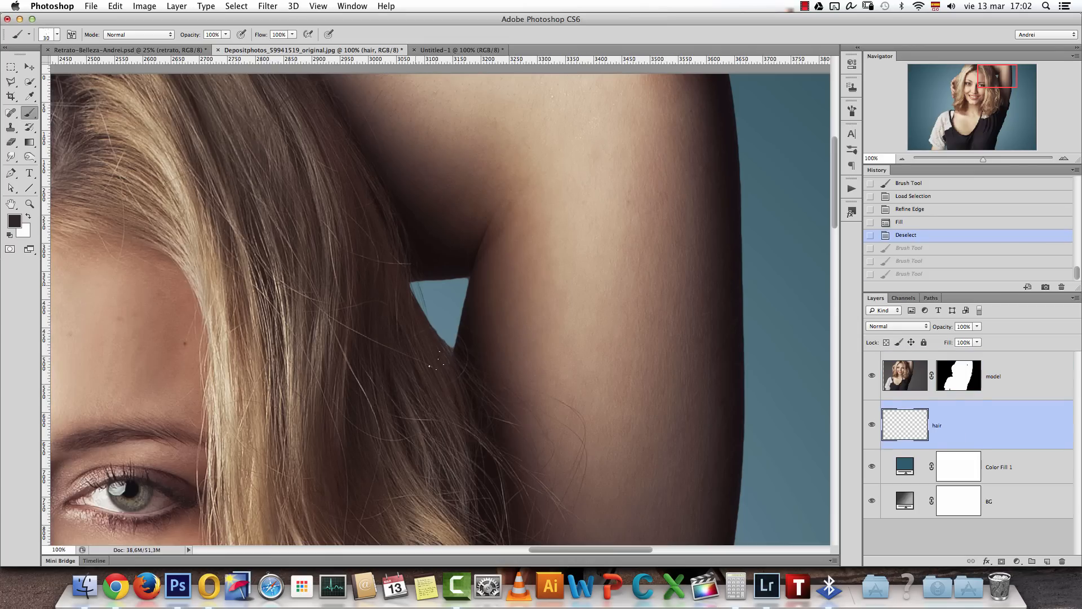
{"action": "key", "text": "super+z"}
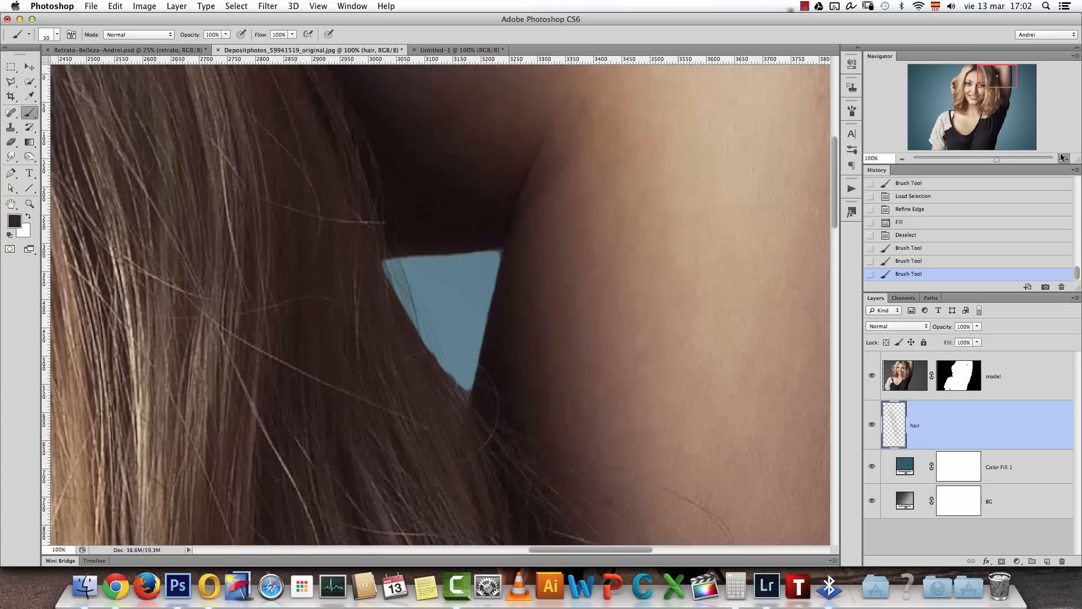
Paint further fine dark strands along the hair edge in the blue gap and undo the last stroke
{"action": "left_click", "coordinate": [1064, 157]}
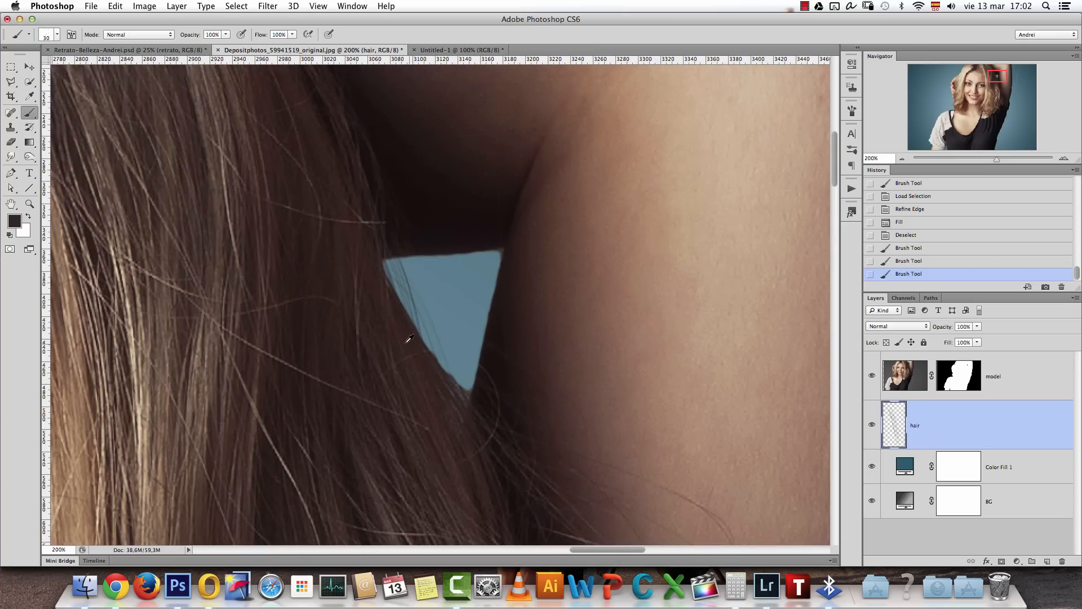
{"action": "left_click_drag", "start_coordinate": [410, 339], "coordinate": [445, 383]}
{"action": "left_click_drag", "start_coordinate": [412, 324], "coordinate": [445, 377]}
{"action": "left_click_drag", "start_coordinate": [416, 333], "coordinate": [471, 408]}
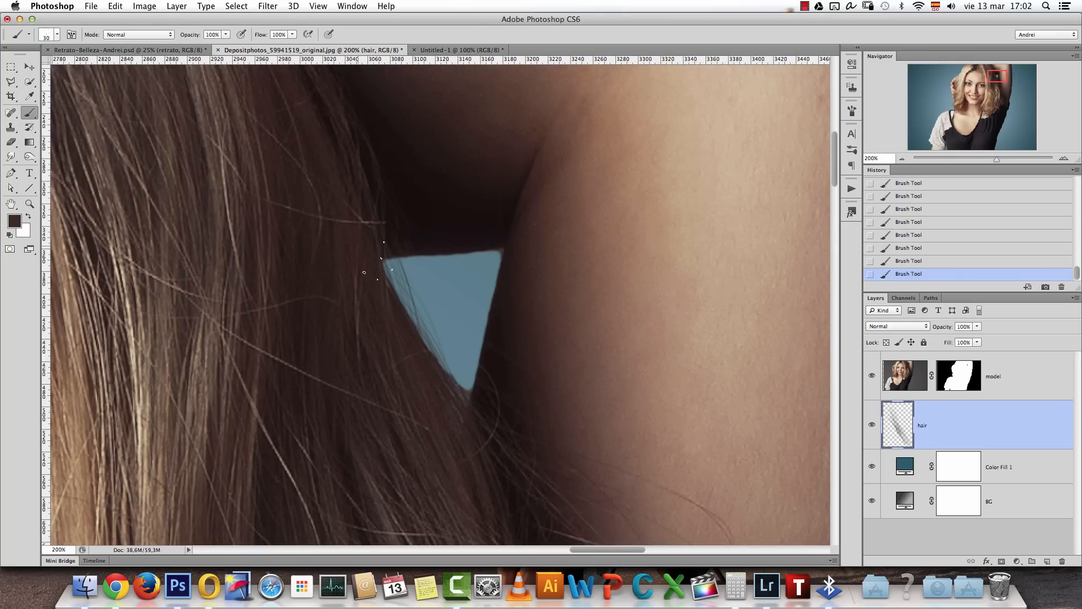
{"action": "left_click_drag", "start_coordinate": [358, 235], "coordinate": [417, 319]}
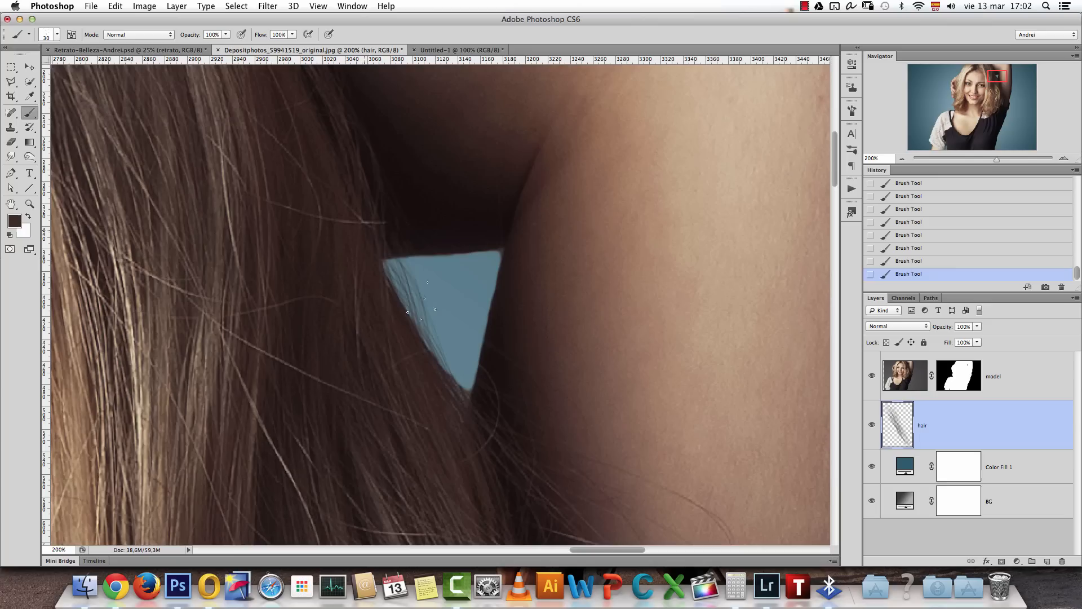
{"action": "left_click_drag", "start_coordinate": [431, 282], "coordinate": [407, 270]}
{"action": "key", "text": "super+z"}
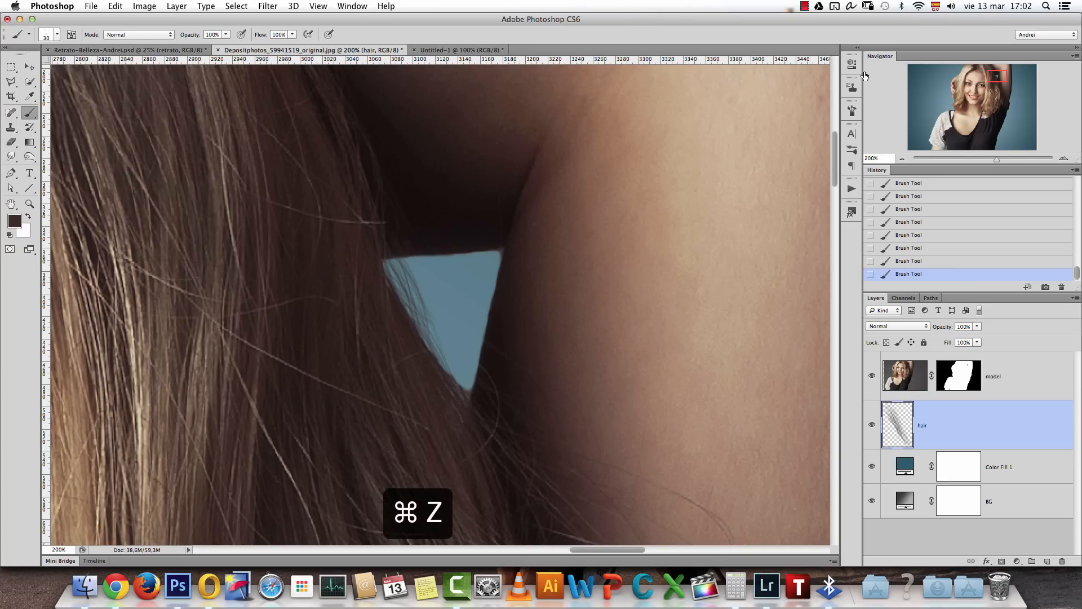
Enable Transfer for the hair brush with the opacity control set to Pen Pressure, and collapse the brush settings
{"action": "left_click", "coordinate": [851, 111]}
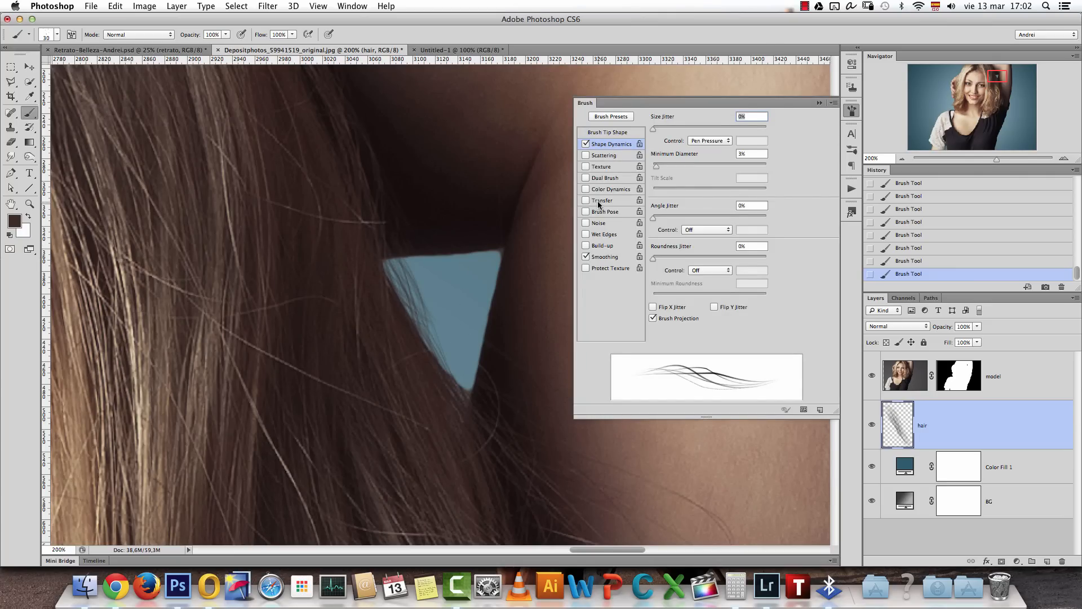
{"action": "left_click", "coordinate": [598, 201]}
{"action": "left_click", "coordinate": [710, 144]}
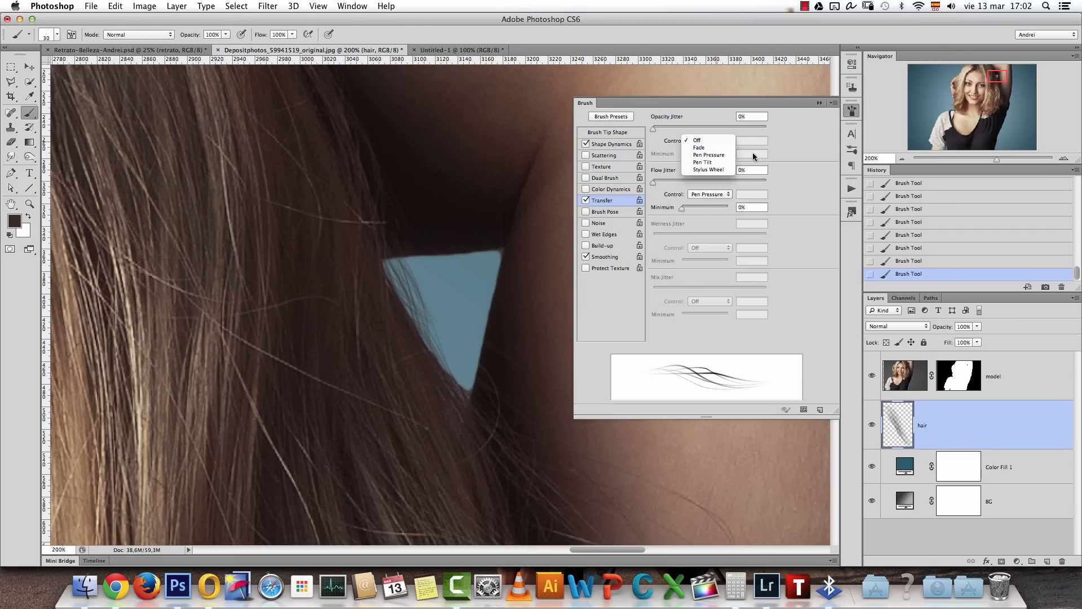
{"action": "left_click", "coordinate": [699, 147]}
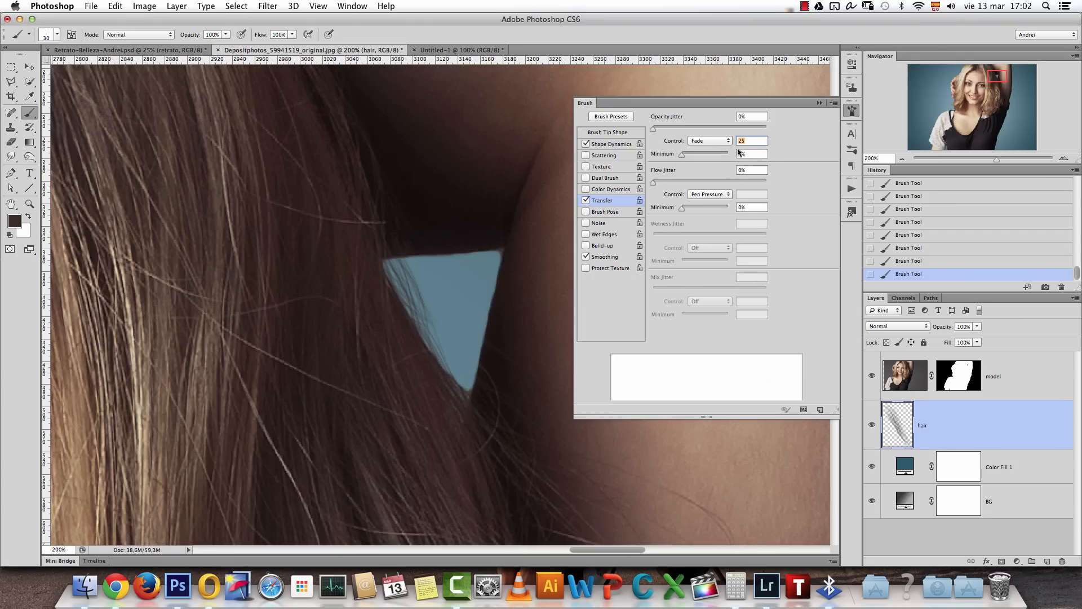
{"action": "left_click", "coordinate": [708, 141]}
{"action": "left_click", "coordinate": [708, 148]}
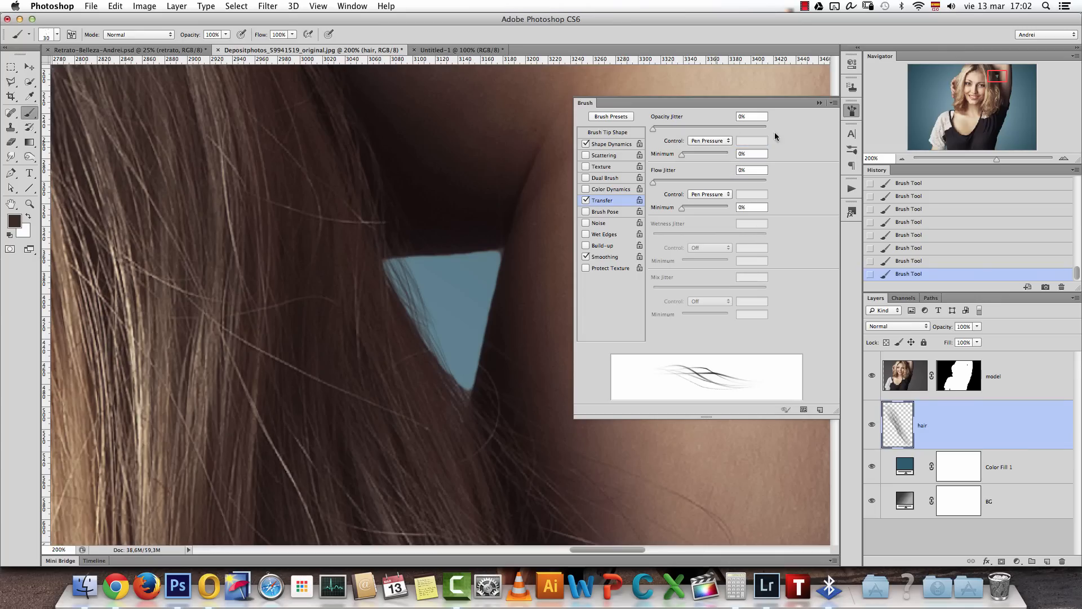
{"action": "left_click", "coordinate": [819, 103]}
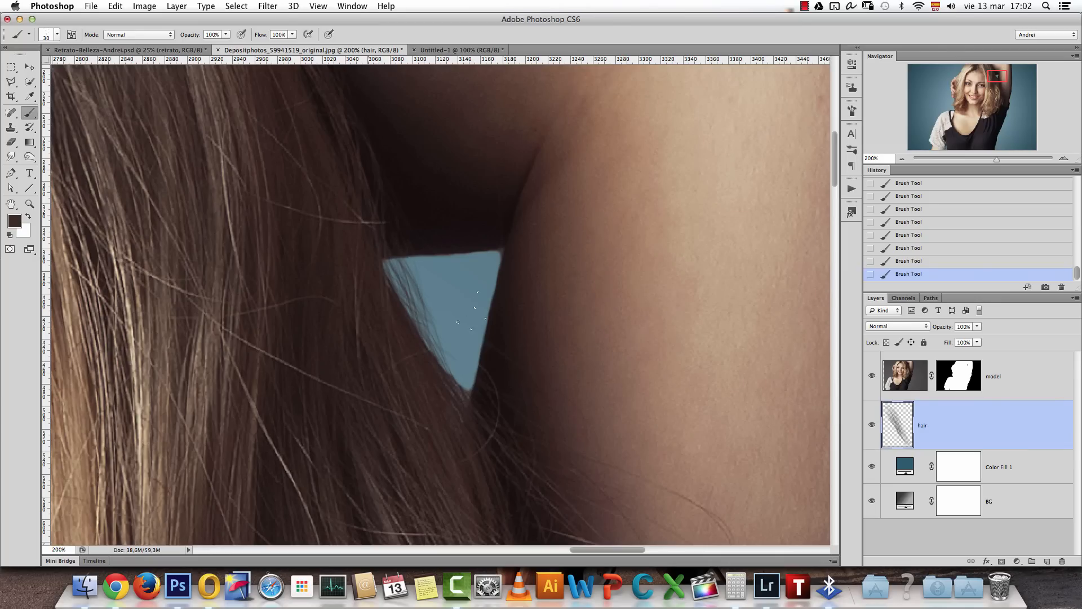
Clear everything painted on the hair layer and remove the selection
{"action": "key", "text": "super+a"}
{"action": "key", "text": "super+a"}
{"action": "key", "text": "BackSpace"}
{"action": "key", "text": "super+d"}
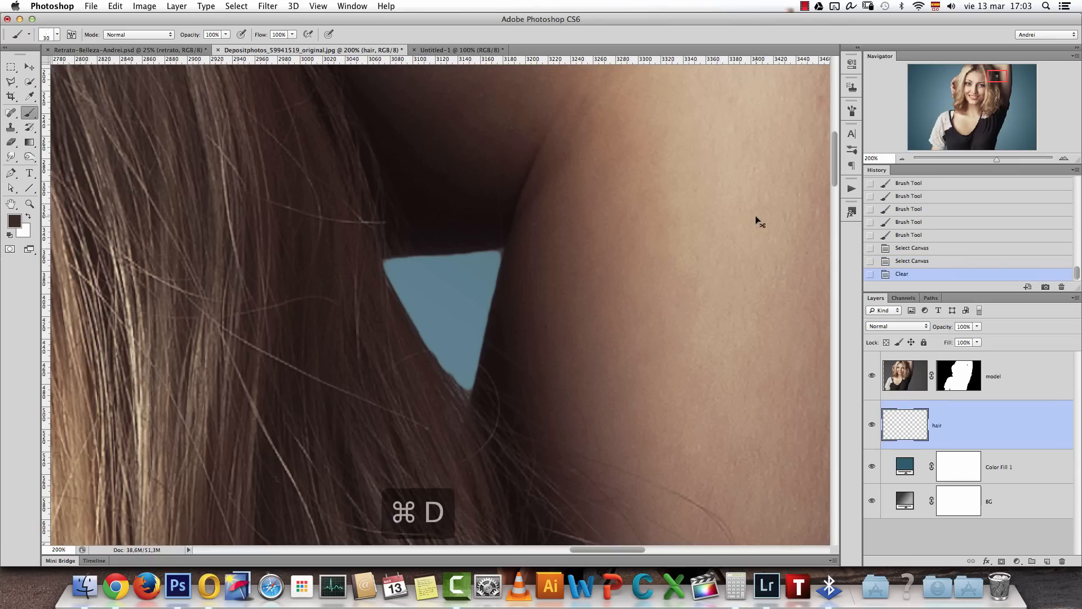
Paint fine, fading dark strands on the hair layer from the hair edge into the blue gap beside the arm
{"action": "mouse_move", "coordinate": [376, 253]}
{"action": "left_mouse_down"}
{"action": "mouse_move", "coordinate": [442, 378]}
{"action": "mouse_move", "coordinate": [357, 245]}
{"action": "mouse_move", "coordinate": [450, 356]}
{"action": "mouse_move", "coordinate": [346, 235]}
{"action": "mouse_move", "coordinate": [436, 337]}
{"action": "mouse_move", "coordinate": [420, 361]}
{"action": "left_mouse_up"}
{"action": "mouse_move", "coordinate": [377, 273]}
{"action": "left_mouse_down"}
{"action": "mouse_move", "coordinate": [394, 350]}
{"action": "mouse_move", "coordinate": [417, 360]}
{"action": "left_mouse_up"}
{"action": "mouse_move", "coordinate": [378, 276]}
{"action": "left_mouse_down"}
{"action": "mouse_move", "coordinate": [397, 341]}
{"action": "mouse_move", "coordinate": [446, 390]}
{"action": "mouse_move", "coordinate": [442, 368]}
{"action": "left_mouse_up"}
{"action": "left_click_drag", "start_coordinate": [418, 274], "coordinate": [413, 302]}
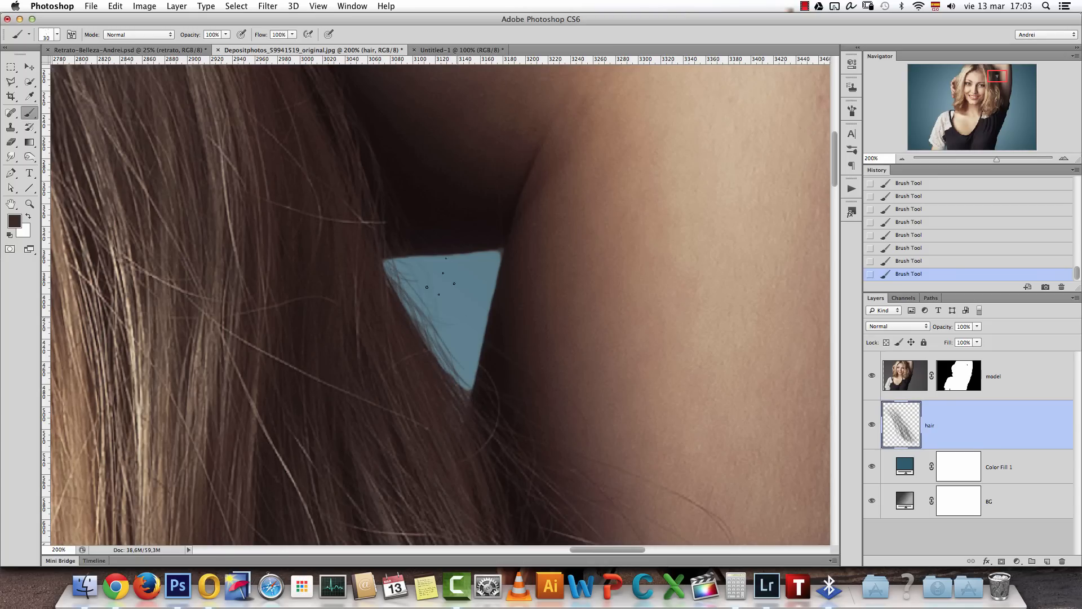
{"action": "left_click_drag", "start_coordinate": [471, 372], "coordinate": [435, 316]}
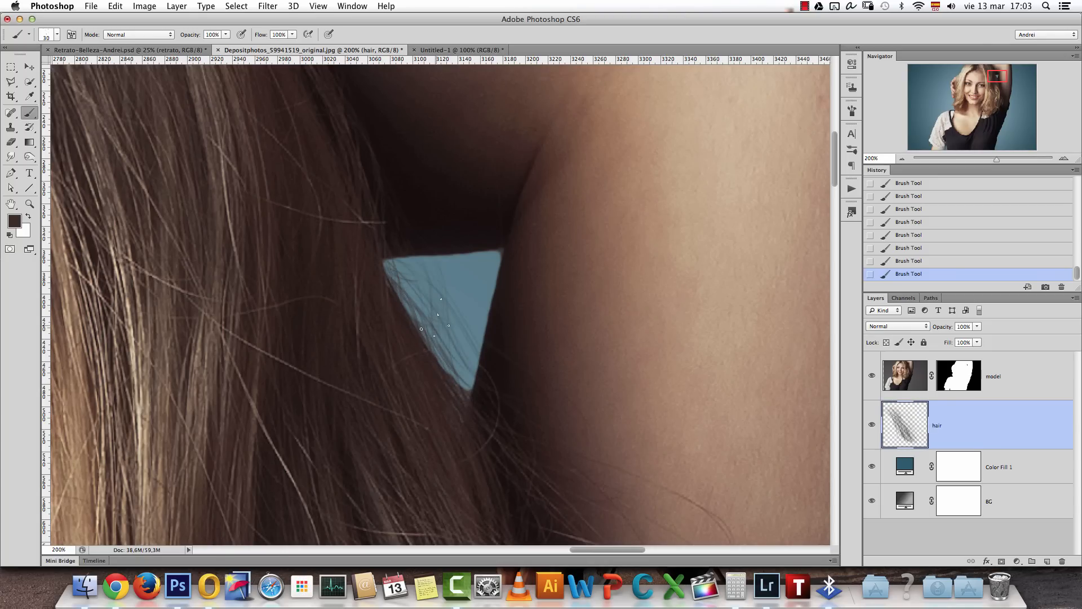
{"action": "left_click_drag", "start_coordinate": [471, 387], "coordinate": [474, 378]}
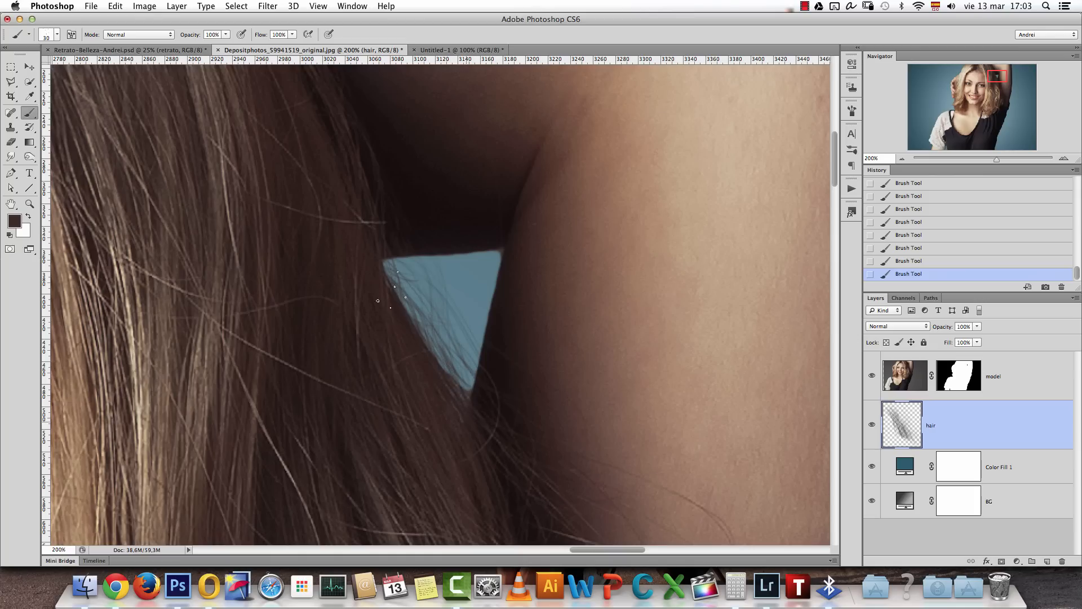
Add more strands in the gap beside the arm, sampling colours from the nearby hair and reducing the brush to 15 px
{"action": "mouse_move", "coordinate": [392, 273]}
{"action": "left_mouse_down"}
{"action": "mouse_move", "coordinate": [425, 300]}
{"action": "mouse_move", "coordinate": [434, 327]}
{"action": "left_mouse_up"}
{"action": "left_click_drag", "start_coordinate": [363, 209], "coordinate": [419, 327]}
{"action": "left_click", "coordinate": [387, 247], "text": "alt"}
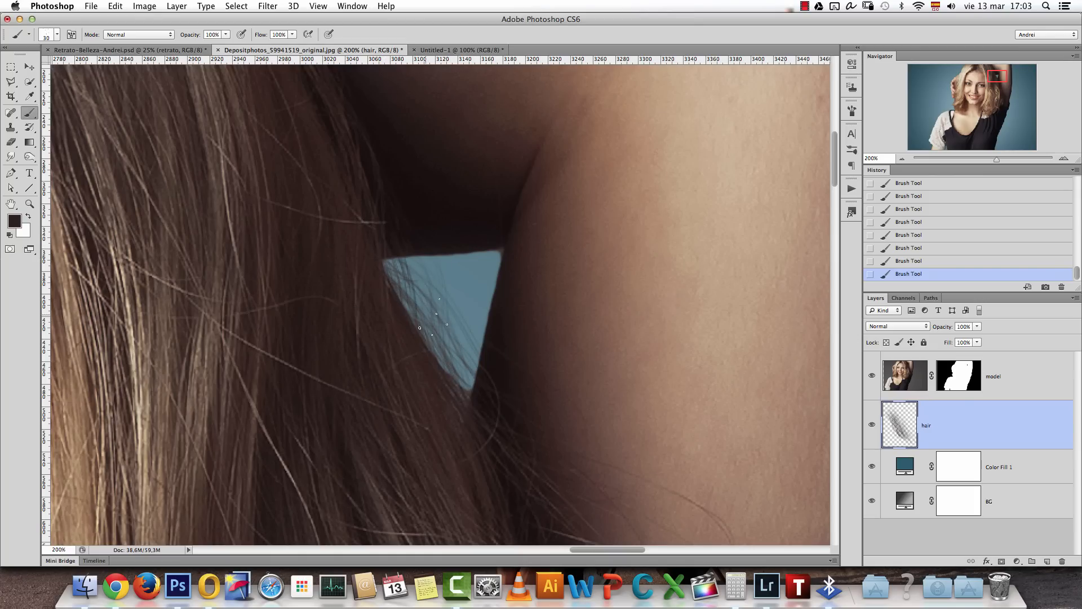
{"action": "key", "text": "bracketleft"}
{"action": "left_click", "coordinate": [265, 350], "text": "alt"}
{"action": "left_click", "coordinate": [423, 336], "text": "alt"}
Activate the model layer's mask at the hair below the hand and choose a round brush with 38% hardness
{"action": "key", "text": "super+1"}
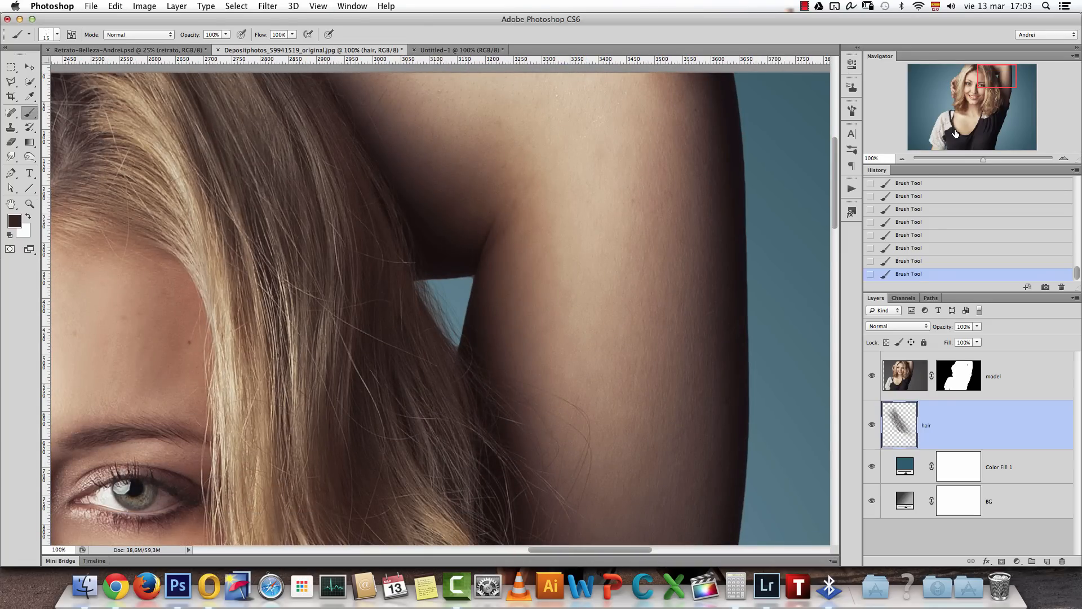
{"action": "left_click", "coordinate": [961, 96]}
{"action": "left_click_drag", "start_coordinate": [445, 337], "coordinate": [423, 235]}
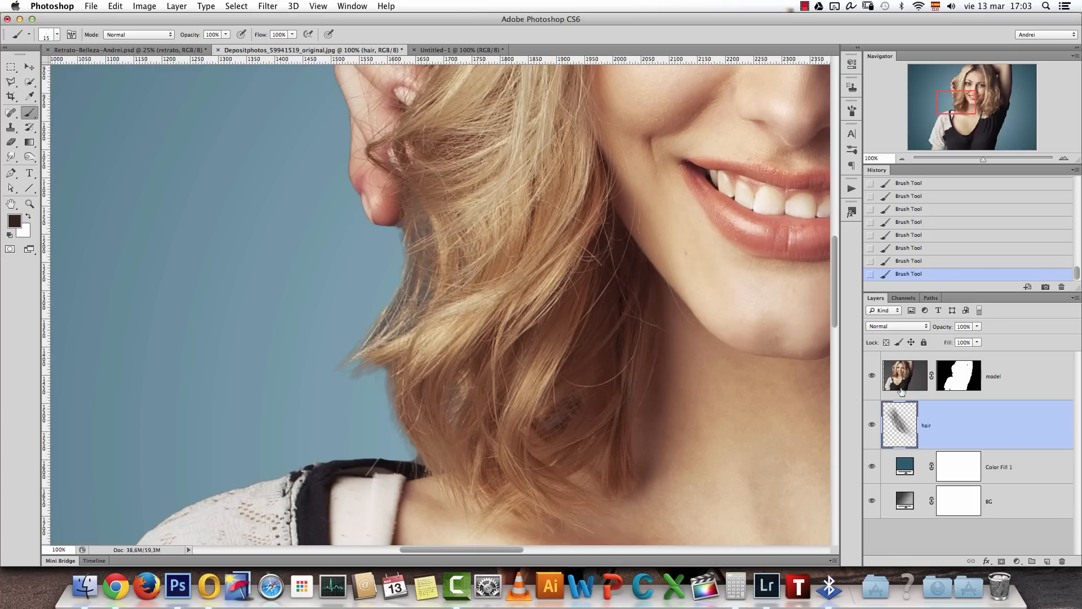
{"action": "left_click", "coordinate": [954, 380]}
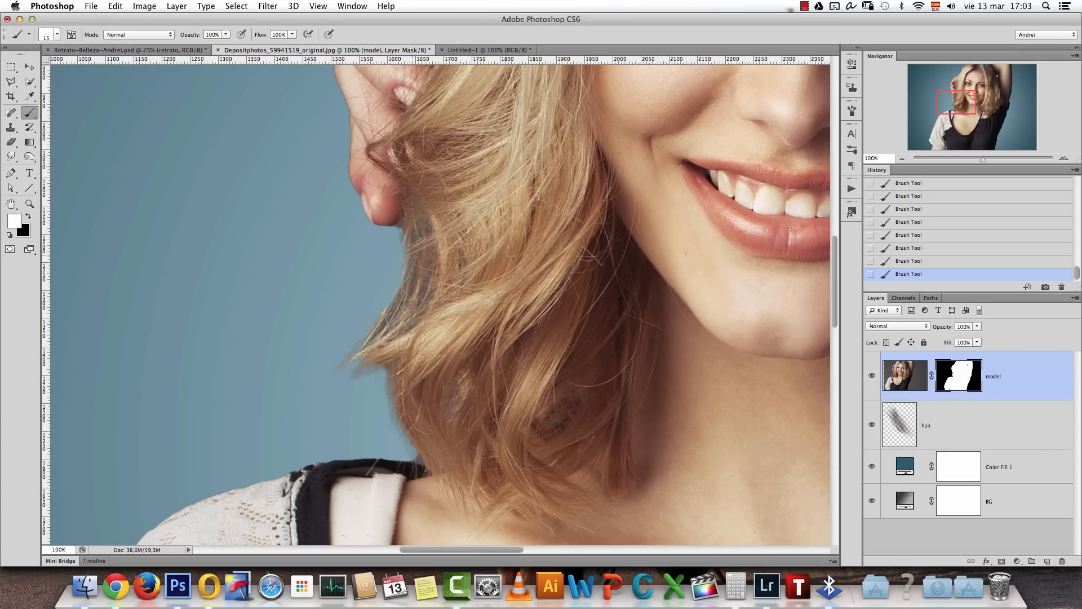
{"action": "right_click", "coordinate": [428, 201]}
{"action": "left_click", "coordinate": [457, 280]}
{"action": "left_click_drag", "start_coordinate": [503, 252], "coordinate": [483, 256]}
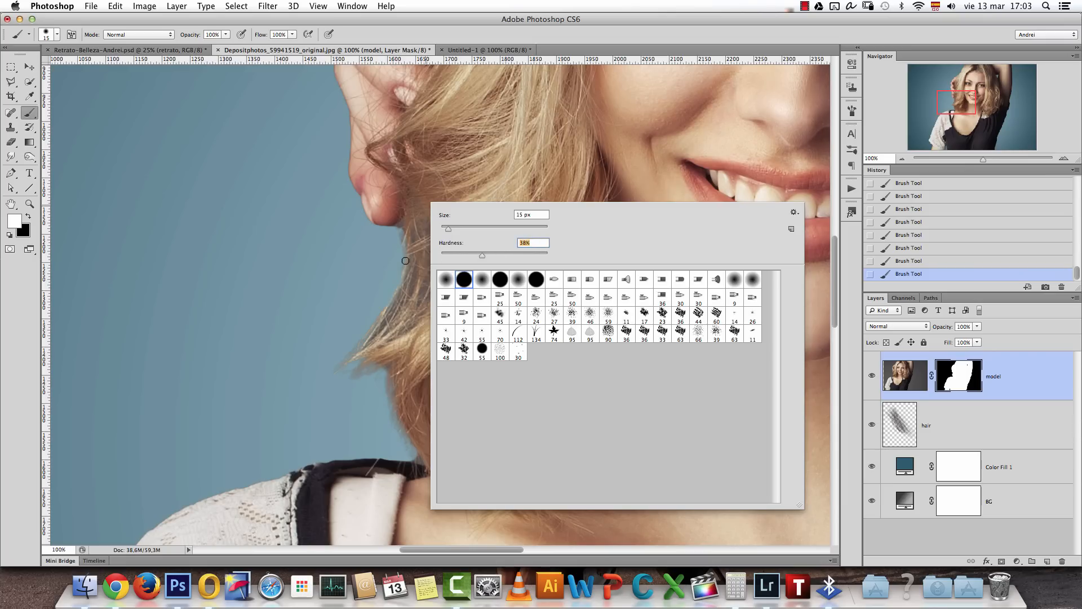
{"action": "key", "text": "Return"}
Paint black on the model mask with a 40 px brush to trim the ragged outer hair edge below the hand
{"action": "key", "text": "bracketright"}
{"action": "key", "text": "bracketright"}
{"action": "key", "text": "bracketright"}
{"action": "key", "text": "bracketright"}
{"action": "key", "text": "bracketright"}
{"action": "key", "text": "x"}
{"action": "mouse_move", "coordinate": [414, 287]}
{"action": "left_mouse_down"}
{"action": "mouse_move", "coordinate": [402, 240]}
{"action": "mouse_move", "coordinate": [408, 289]}
{"action": "mouse_move", "coordinate": [406, 229]}
{"action": "mouse_move", "coordinate": [412, 295]}
{"action": "mouse_move", "coordinate": [421, 281]}
{"action": "mouse_move", "coordinate": [341, 366]}
{"action": "mouse_move", "coordinate": [359, 355]}
{"action": "mouse_move", "coordinate": [361, 410]}
{"action": "mouse_move", "coordinate": [394, 297]}
{"action": "mouse_move", "coordinate": [380, 423]}
{"action": "left_mouse_up"}
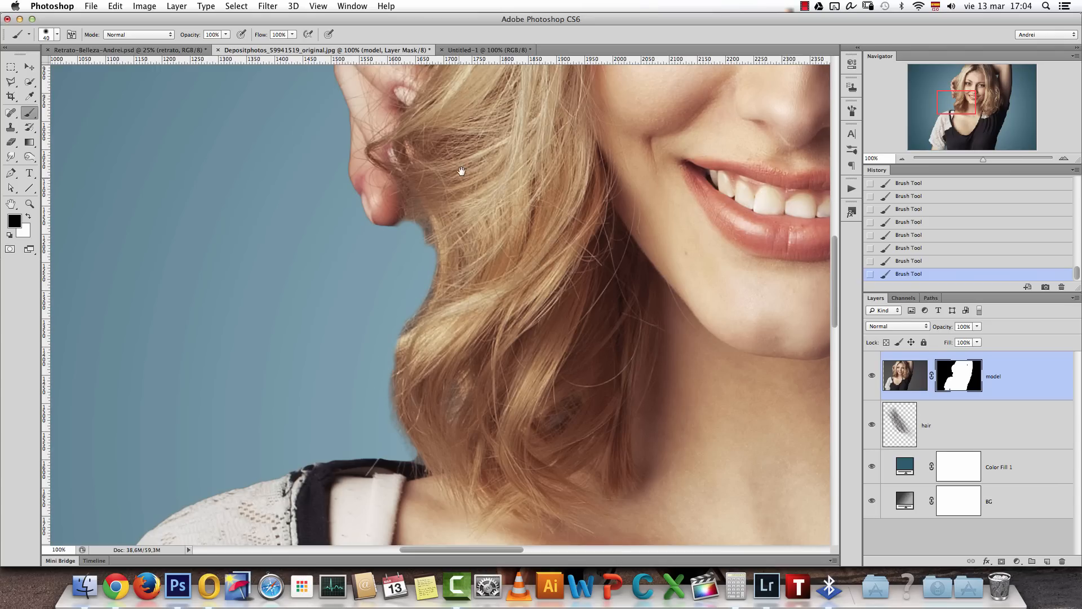
Choose the custom hair brush at 30 px again and activate the hair layer
{"action": "scroll", "coordinate": [446, 282], "scroll_direction": "up", "scroll_amount": 5}
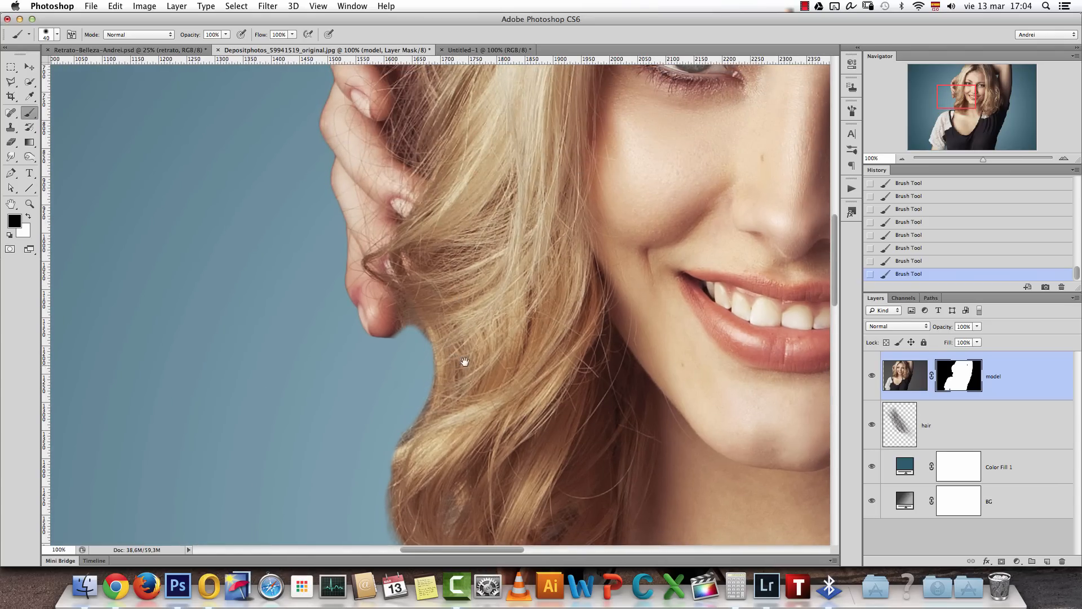
{"action": "scroll", "coordinate": [472, 243], "scroll_direction": "up", "scroll_amount": 15}
{"action": "scroll", "coordinate": [493, 264], "scroll_direction": "down", "scroll_amount": 8}
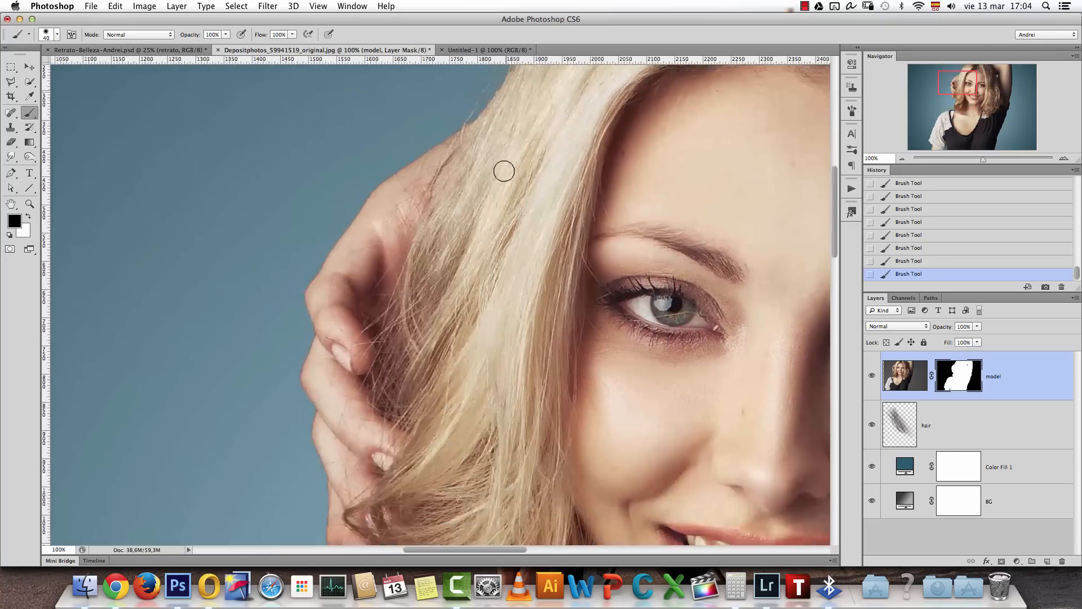
{"action": "right_click", "coordinate": [457, 209]}
{"action": "left_click", "coordinate": [553, 363]}
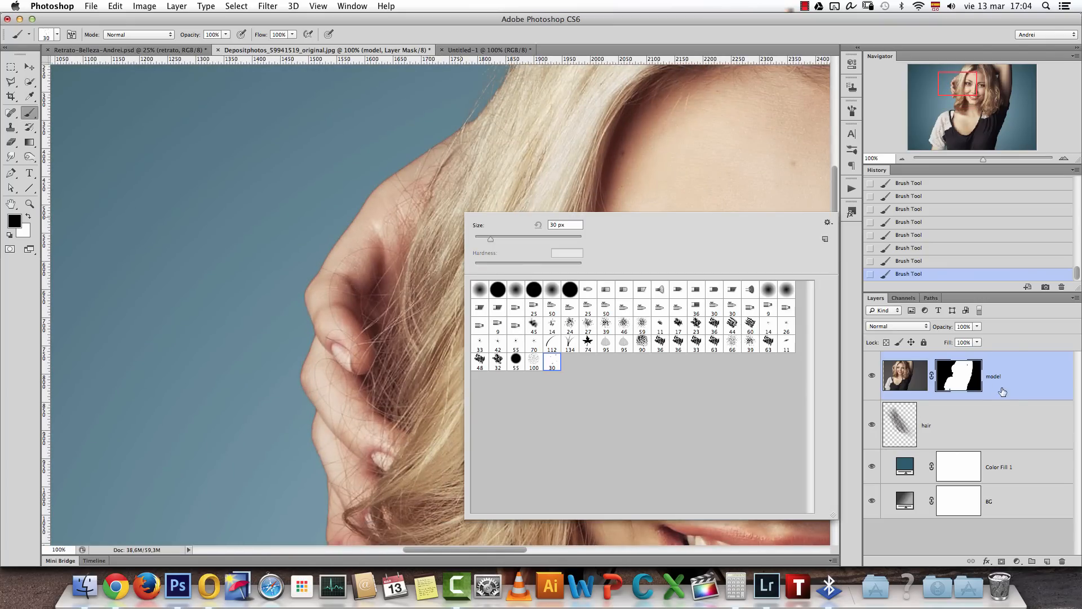
{"action": "left_click", "coordinate": [929, 421]}
Try painting strands on the hair layer along the hair edge below the hand, and undo the strokes
{"action": "scroll", "coordinate": [488, 283], "scroll_direction": "down", "scroll_amount": 6}
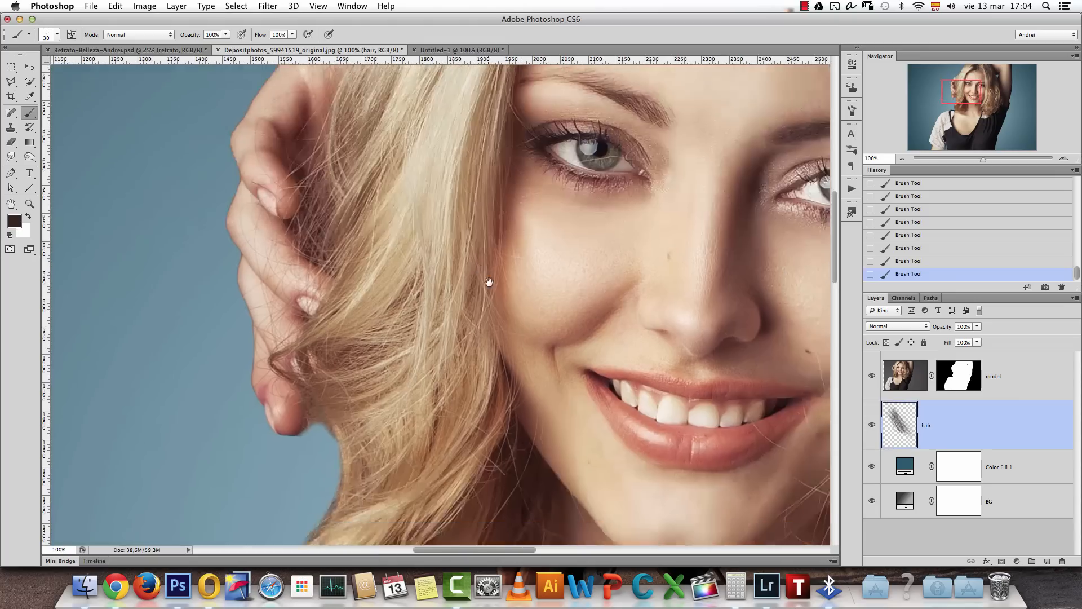
{"action": "scroll", "coordinate": [560, 248], "scroll_direction": "down", "scroll_amount": 5}
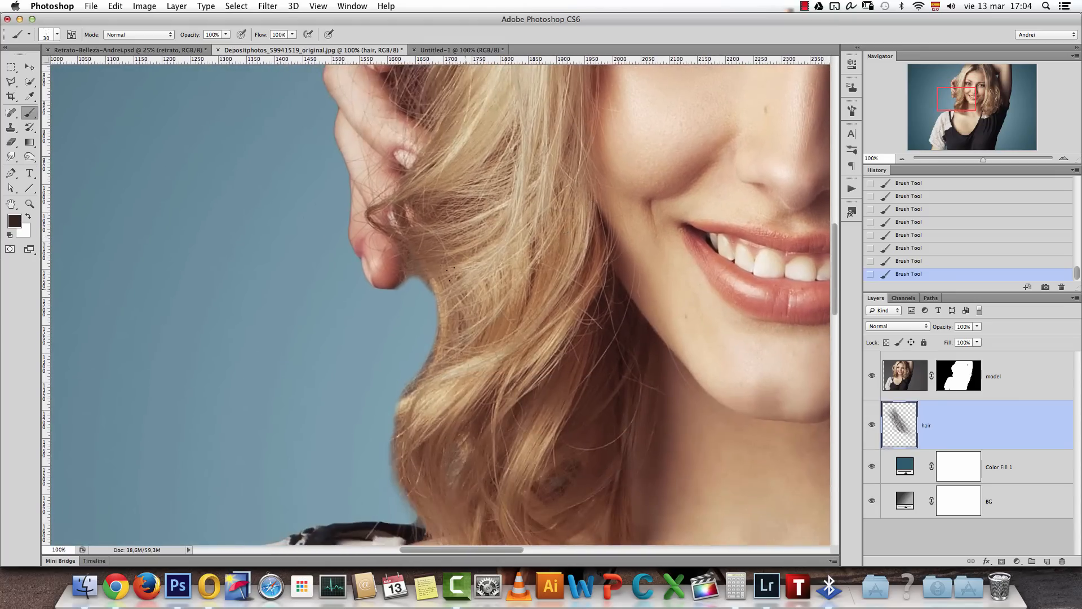
{"action": "left_click", "coordinate": [443, 286], "text": "alt"}
{"action": "left_click_drag", "start_coordinate": [437, 335], "coordinate": [430, 305]}
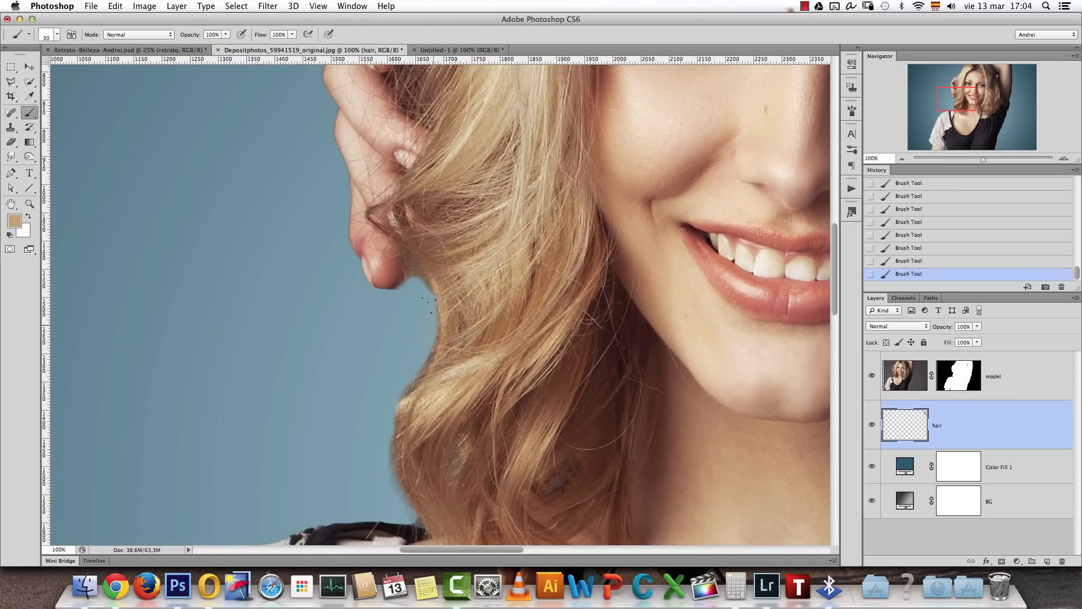
{"action": "key", "text": "alt+super+z"}
{"action": "key", "text": "alt+super+z"}
{"action": "key", "text": "alt+super+z"}
{"action": "key", "text": "alt+super+z"}
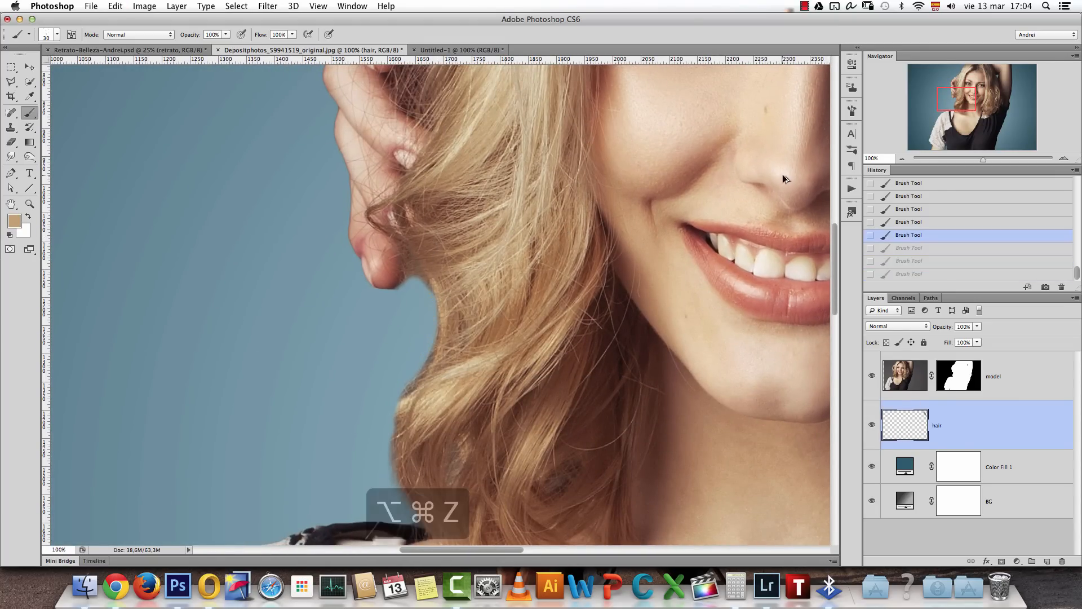
Set the custom hair brush's spacing to 1% and enable Shape Dynamics with pen-pressure size control and a 3% minimum diameter
{"action": "left_click", "coordinate": [851, 111]}
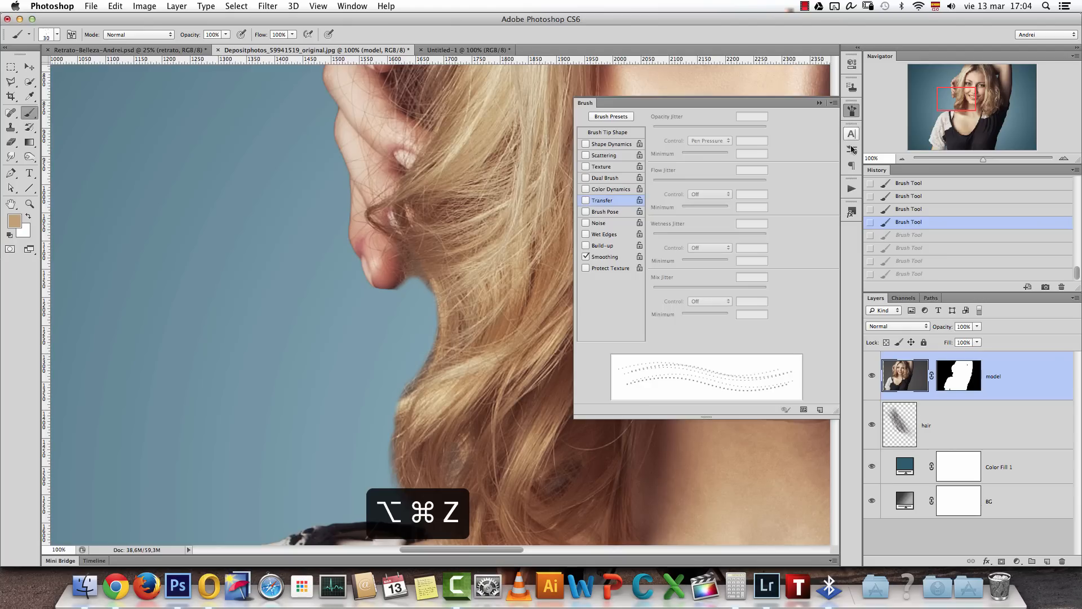
{"action": "left_click", "coordinate": [609, 133]}
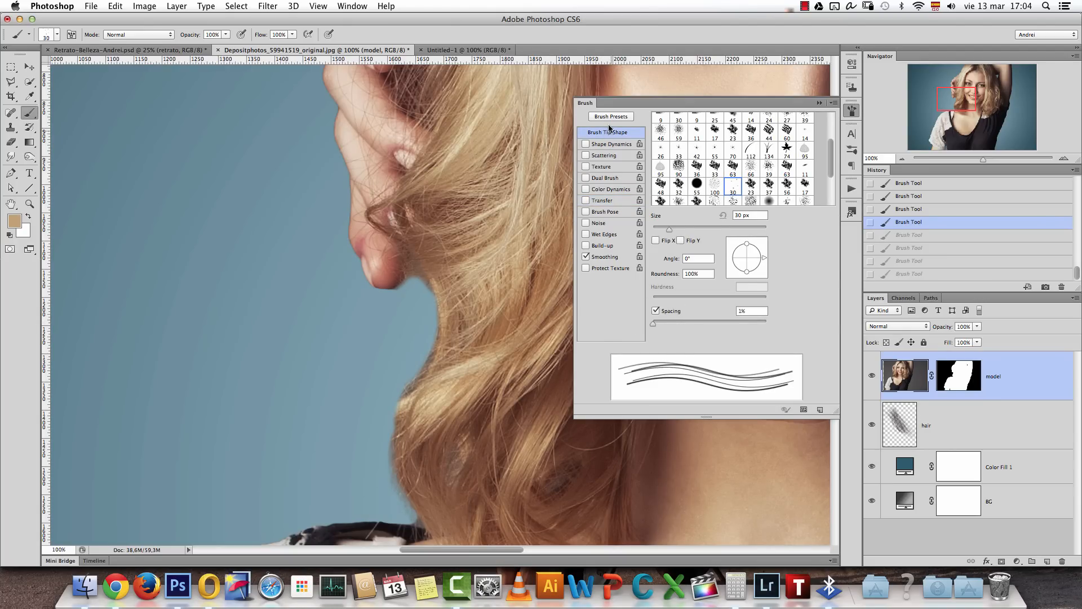
{"action": "left_click", "coordinate": [604, 145]}
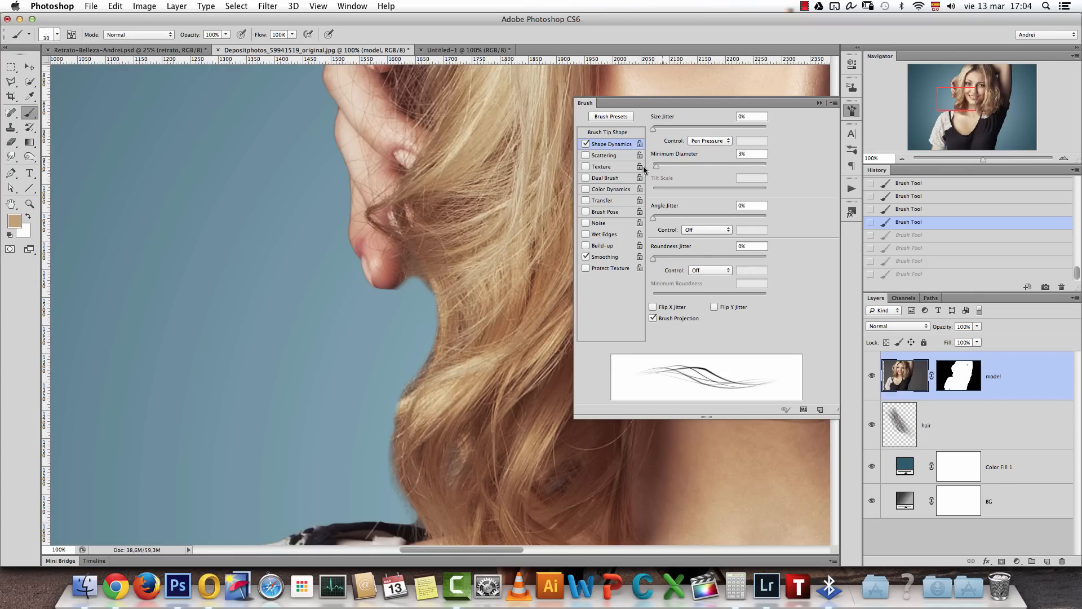
{"action": "left_click", "coordinate": [819, 102]}
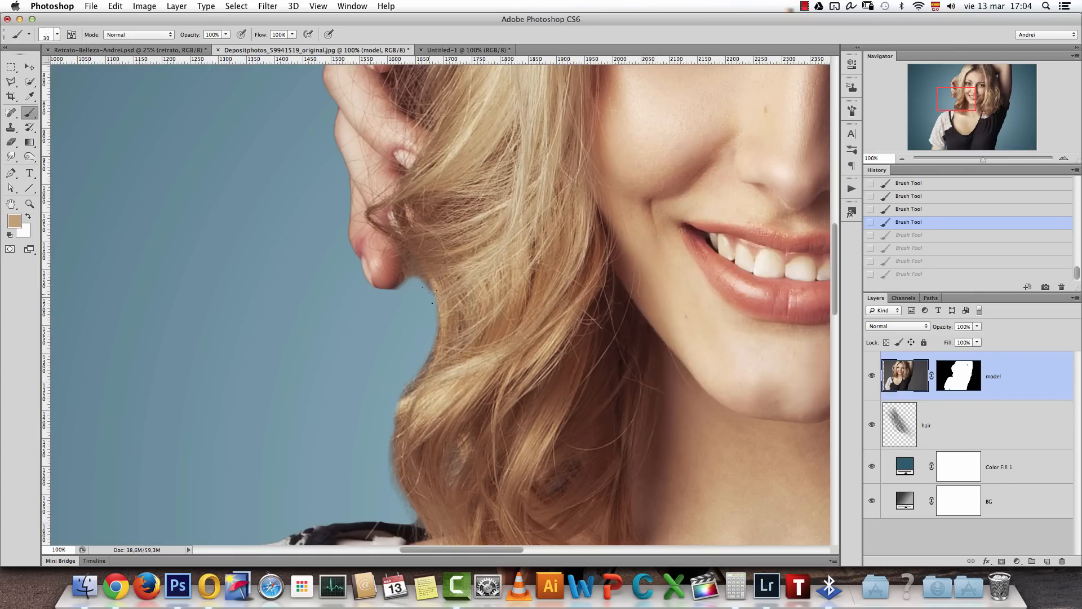
Try painting strands below the hand with the model layer active, and revert them to an earlier history state
{"action": "left_click", "coordinate": [440, 293], "text": "alt"}
{"action": "left_click_drag", "start_coordinate": [429, 287], "coordinate": [427, 354]}
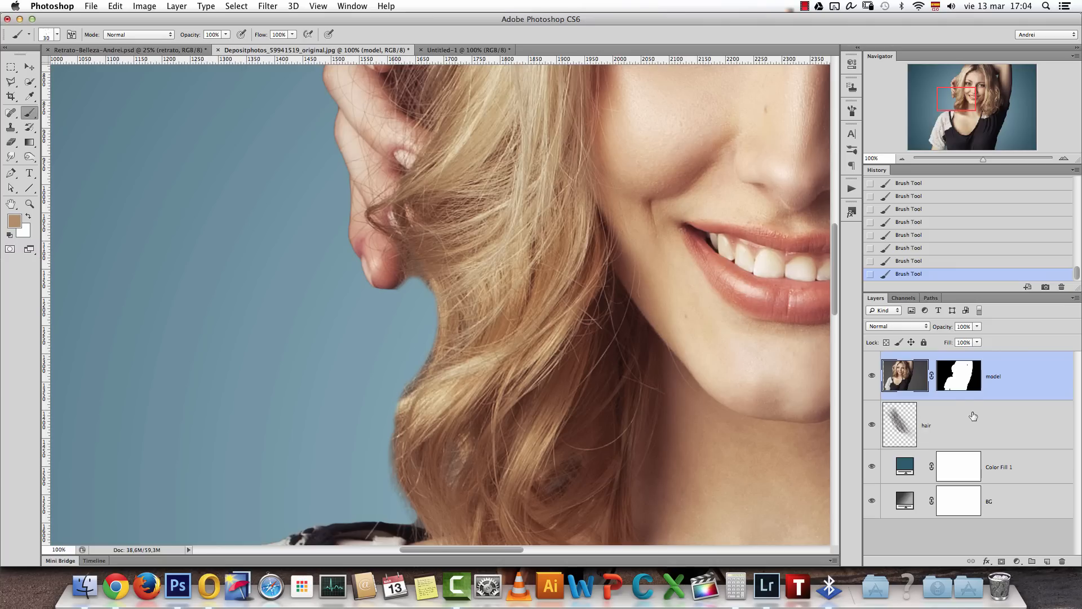
{"action": "left_click", "coordinate": [921, 197]}
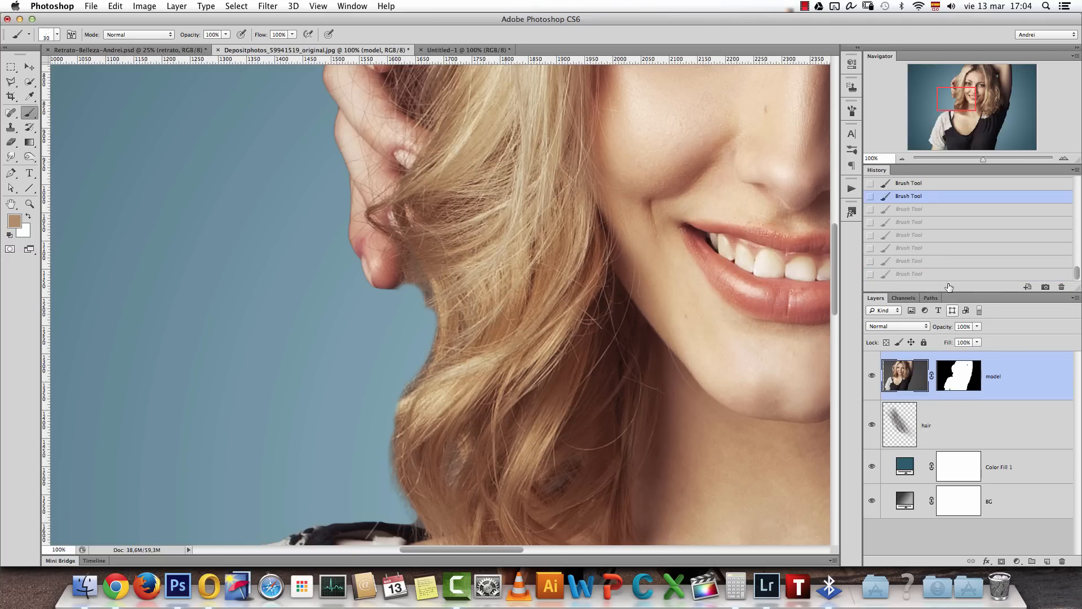
{"action": "left_click", "coordinate": [919, 209]}
Activate the hair layer and paint strands along the hair edge below the hand, sampling colours from the nearby hair
{"action": "left_click", "coordinate": [939, 411]}
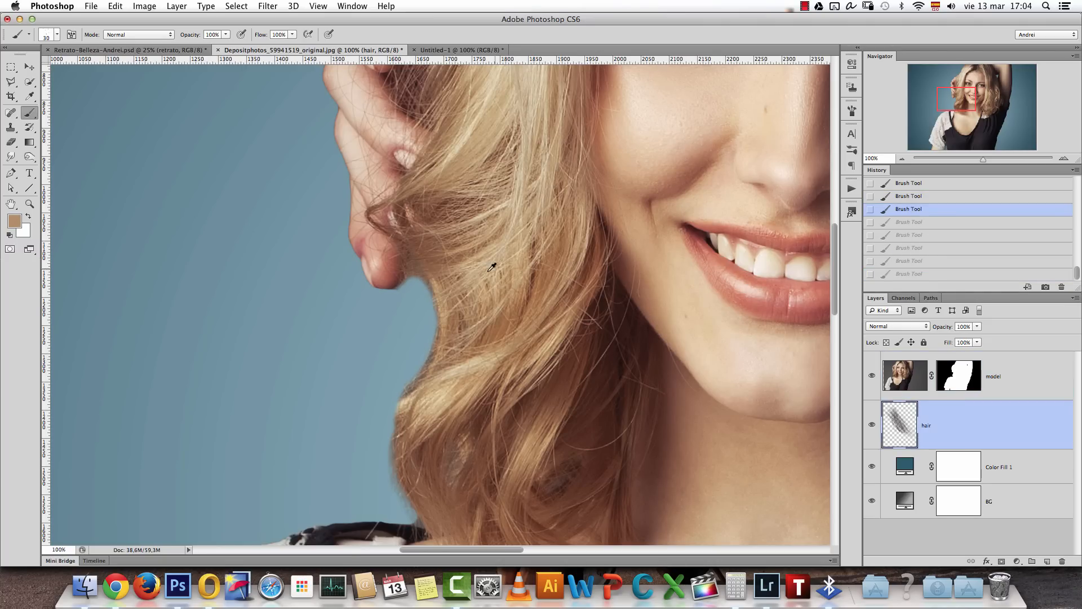
{"action": "left_click", "coordinate": [439, 295], "text": "alt"}
{"action": "mouse_move", "coordinate": [438, 296]}
{"action": "left_mouse_down"}
{"action": "mouse_move", "coordinate": [428, 280]}
{"action": "mouse_move", "coordinate": [444, 352]}
{"action": "left_mouse_up"}
{"action": "left_click", "coordinate": [435, 280], "text": "alt"}
{"action": "left_click_drag", "start_coordinate": [436, 277], "coordinate": [416, 361]}
{"action": "left_click_drag", "start_coordinate": [469, 332], "coordinate": [526, 247]}
{"action": "left_click", "coordinate": [467, 320], "text": "alt"}
{"action": "mouse_move", "coordinate": [477, 413]}
{"action": "left_mouse_down"}
{"action": "mouse_move", "coordinate": [475, 325]}
{"action": "mouse_move", "coordinate": [485, 385]}
{"action": "left_mouse_up"}
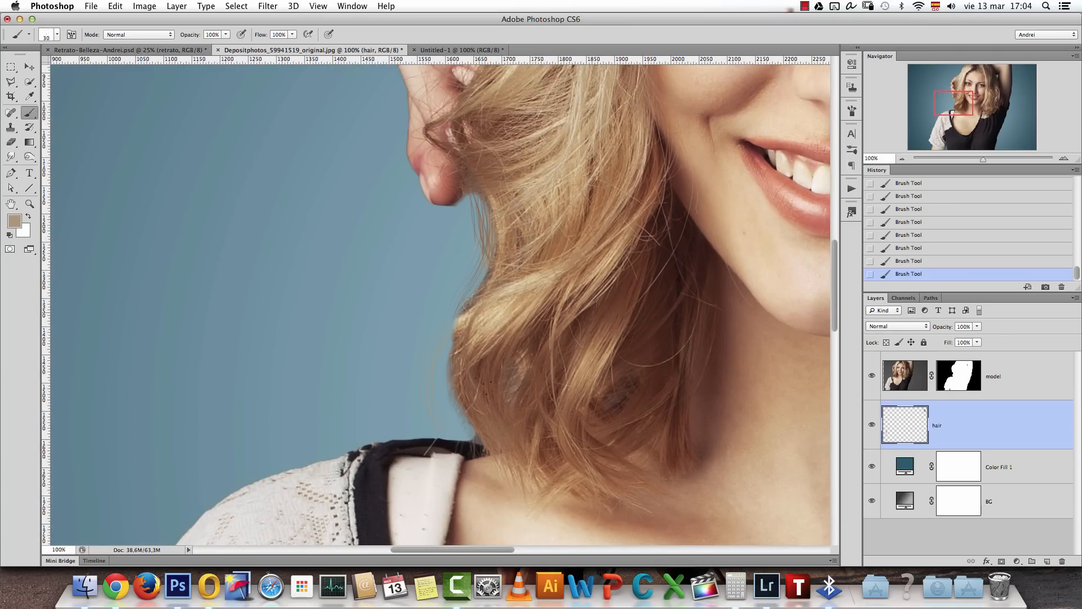
Paint loose strands around the outer edge of the lower curl in sampled hair colours, undoing the last unwanted stroke
{"action": "left_click", "coordinate": [466, 353], "text": "alt"}
{"action": "left_click_drag", "start_coordinate": [445, 420], "coordinate": [454, 337]}
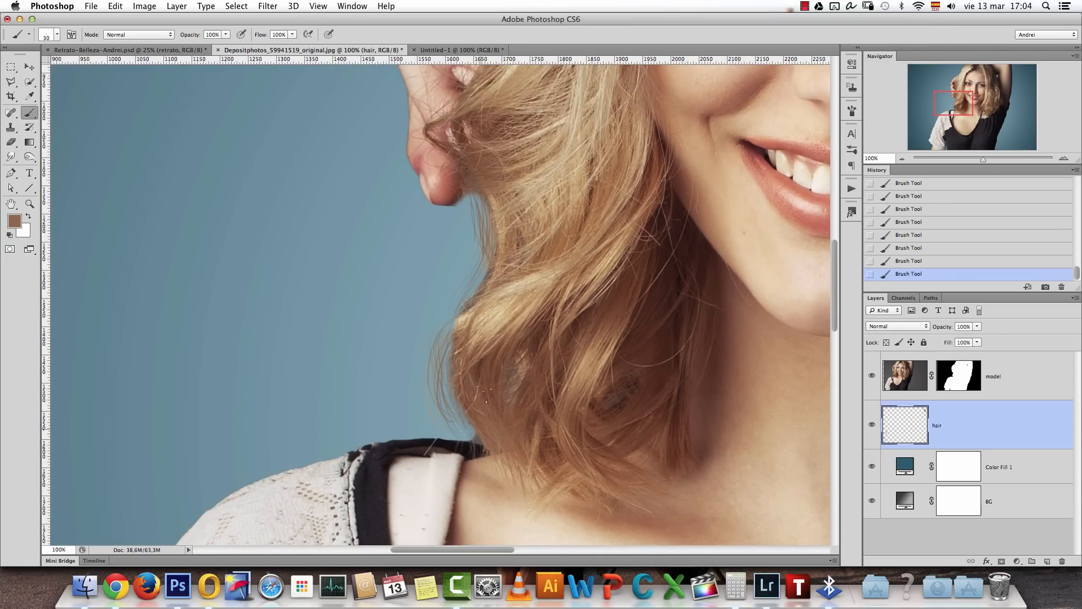
{"action": "left_click", "coordinate": [472, 361], "text": "alt"}
{"action": "left_click", "coordinate": [463, 343], "text": "alt"}
{"action": "left_click_drag", "start_coordinate": [454, 378], "coordinate": [444, 428]}
{"action": "left_click", "coordinate": [489, 262], "text": "alt"}
{"action": "left_click", "coordinate": [497, 248], "text": "alt"}
{"action": "mouse_move", "coordinate": [477, 204]}
{"action": "left_mouse_down"}
{"action": "mouse_move", "coordinate": [453, 273]}
{"action": "mouse_move", "coordinate": [468, 241]}
{"action": "left_mouse_up"}
{"action": "key", "text": "super+z"}
Add more strands between the hand and the lower curl on the hair layer, resampling hair colours and undoing unwanted strokes
{"action": "left_click", "coordinate": [502, 178], "text": "alt"}
{"action": "left_click", "coordinate": [484, 308], "text": "alt"}
{"action": "mouse_move", "coordinate": [484, 307]}
{"action": "left_mouse_down"}
{"action": "mouse_move", "coordinate": [477, 348]}
{"action": "mouse_move", "coordinate": [477, 324]}
{"action": "left_mouse_up"}
{"action": "left_click", "coordinate": [477, 324], "text": "alt"}
{"action": "left_click", "coordinate": [464, 382], "text": "alt"}
{"action": "left_click", "coordinate": [460, 385], "text": "alt"}
{"action": "left_click_drag", "start_coordinate": [442, 369], "coordinate": [433, 434]}
{"action": "left_click", "coordinate": [484, 171], "text": "alt"}
{"action": "key", "text": "alt+super+z"}
{"action": "key", "text": "alt+super+z"}
{"action": "mouse_move", "coordinate": [459, 204]}
{"action": "left_mouse_down"}
{"action": "mouse_move", "coordinate": [445, 260]}
{"action": "mouse_move", "coordinate": [463, 281]}
{"action": "left_mouse_up"}
{"action": "left_click", "coordinate": [487, 218], "text": "alt"}
Create a new layer above the model layer and name it "hair 2"
{"action": "left_click", "coordinate": [952, 376]}
{"action": "key", "text": "super+alt+shift+n"}
{"action": "key", "text": "r"}
{"action": "double_click", "coordinate": [958, 375]}
{"action": "key", "text": "Escape"}
{"action": "double_click", "coordinate": [941, 376]}
{"action": "type", "text": "hair 2"}
{"action": "key", "text": "Return"}
Paint fine strands on the hair 2 layer over the lower curl's outer edge, redoing one stroke with a resampled colour
{"action": "key", "text": "b"}
{"action": "left_click_drag", "start_coordinate": [457, 361], "coordinate": [450, 400]}
{"action": "left_click_drag", "start_coordinate": [454, 377], "coordinate": [460, 414]}
{"action": "left_click_drag", "start_coordinate": [459, 394], "coordinate": [470, 431]}
{"action": "left_click_drag", "start_coordinate": [470, 417], "coordinate": [478, 450]}
{"action": "left_click", "coordinate": [475, 417], "text": "alt"}
{"action": "left_click_drag", "start_coordinate": [453, 440], "coordinate": [437, 486]}
{"action": "key", "text": "super+z"}
{"action": "left_click", "coordinate": [473, 417], "text": "alt"}
{"action": "left_click_drag", "start_coordinate": [451, 434], "coordinate": [437, 479]}
{"action": "left_click_drag", "start_coordinate": [456, 423], "coordinate": [445, 468]}
Paint longer strands over the hair below the hand on the hair 2 layer, sampling matching hair tones
{"action": "left_click", "coordinate": [479, 321], "text": "alt"}
{"action": "left_click_drag", "start_coordinate": [518, 211], "coordinate": [527, 323]}
{"action": "left_click", "coordinate": [526, 323], "text": "alt"}
{"action": "left_click_drag", "start_coordinate": [558, 118], "coordinate": [518, 276]}
{"action": "left_click", "coordinate": [468, 284], "text": "alt"}
{"action": "left_click_drag", "start_coordinate": [439, 321], "coordinate": [417, 372]}
{"action": "left_click", "coordinate": [543, 192], "text": "alt"}
{"action": "left_click", "coordinate": [476, 288], "text": "alt"}
{"action": "left_click_drag", "start_coordinate": [467, 299], "coordinate": [417, 361]}
{"action": "left_click", "coordinate": [493, 265], "text": "alt"}
{"action": "left_click_drag", "start_coordinate": [462, 276], "coordinate": [448, 162]}
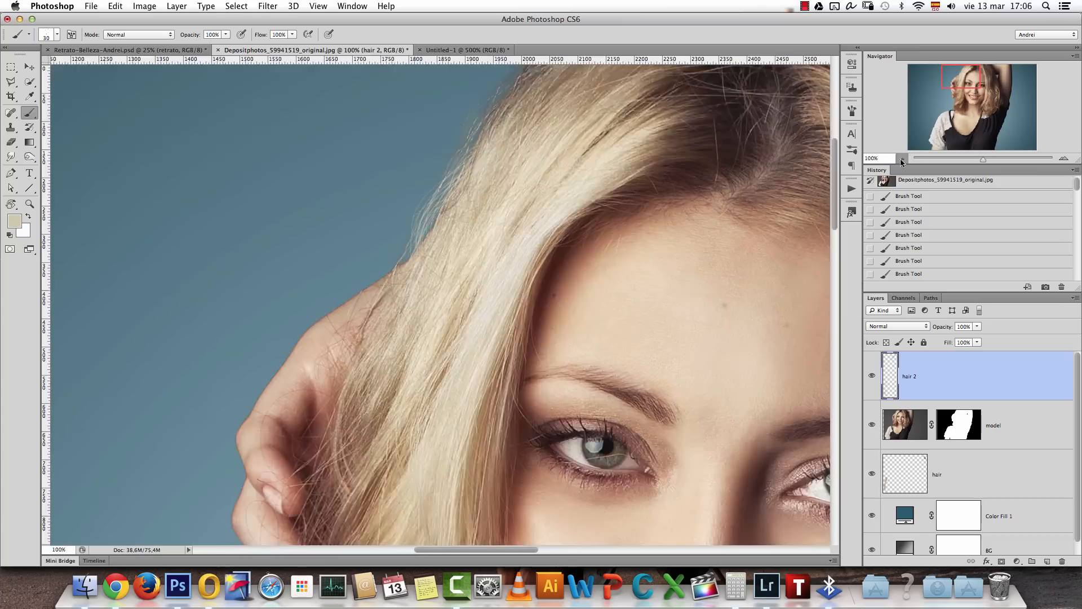
Add final strands along the outer hair edge on the hair 2 layer with sampled colours, undoing unwanted strokes
{"action": "key", "text": "super+minus"}
{"action": "left_click_drag", "start_coordinate": [380, 425], "coordinate": [424, 191]}
{"action": "left_click", "coordinate": [406, 299], "text": "alt"}
{"action": "key", "text": "super+z"}
{"action": "mouse_move", "coordinate": [428, 304]}
{"action": "left_mouse_down"}
{"action": "mouse_move", "coordinate": [397, 329]}
{"action": "mouse_move", "coordinate": [403, 338]}
{"action": "left_mouse_up"}
{"action": "left_click", "coordinate": [452, 332], "text": "alt"}
{"action": "key", "text": "super+z"}
{"action": "left_click", "coordinate": [456, 333], "text": "alt"}
{"action": "left_click_drag", "start_coordinate": [428, 406], "coordinate": [399, 479]}
Compare the portrait with and without the painted hair layers and examine the hair edges at different magnifications
{"action": "left_click", "coordinate": [871, 376]}
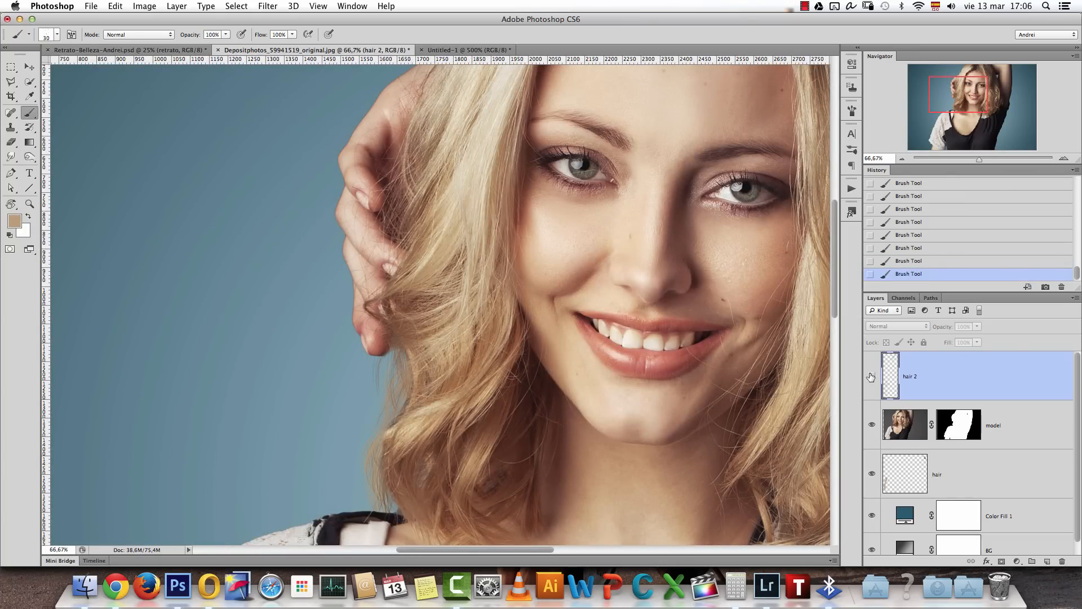
{"action": "left_click", "coordinate": [871, 375]}
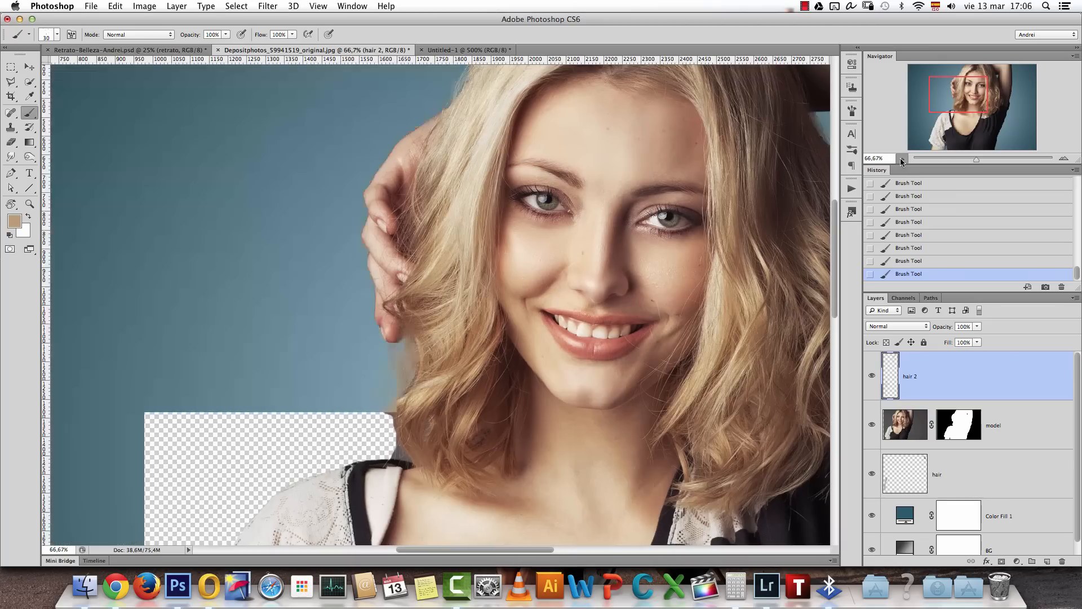
{"action": "left_click", "coordinate": [901, 160]}
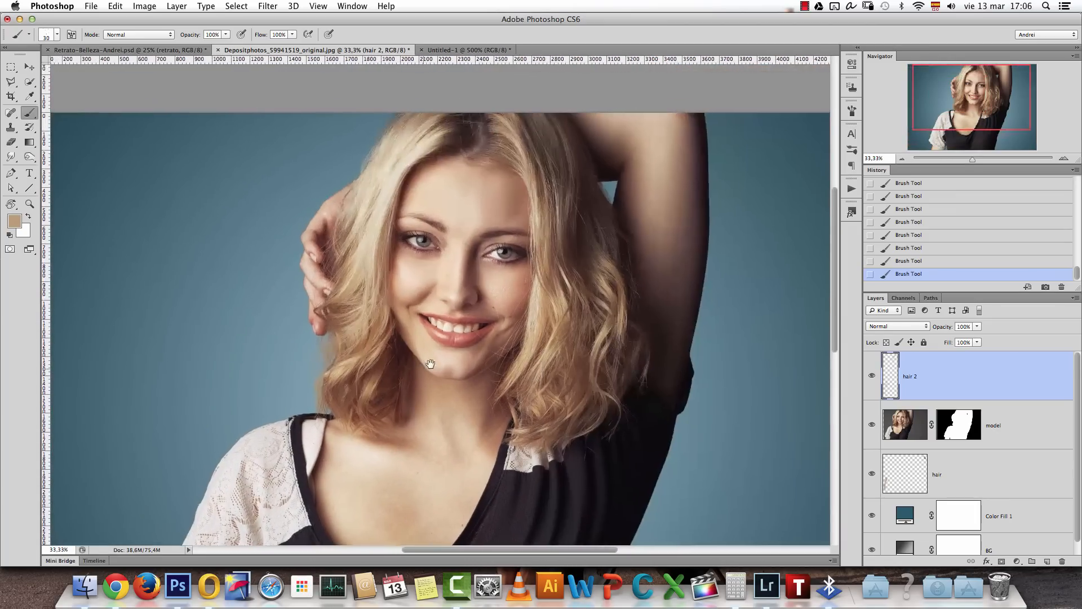
{"action": "left_click", "coordinate": [872, 474]}
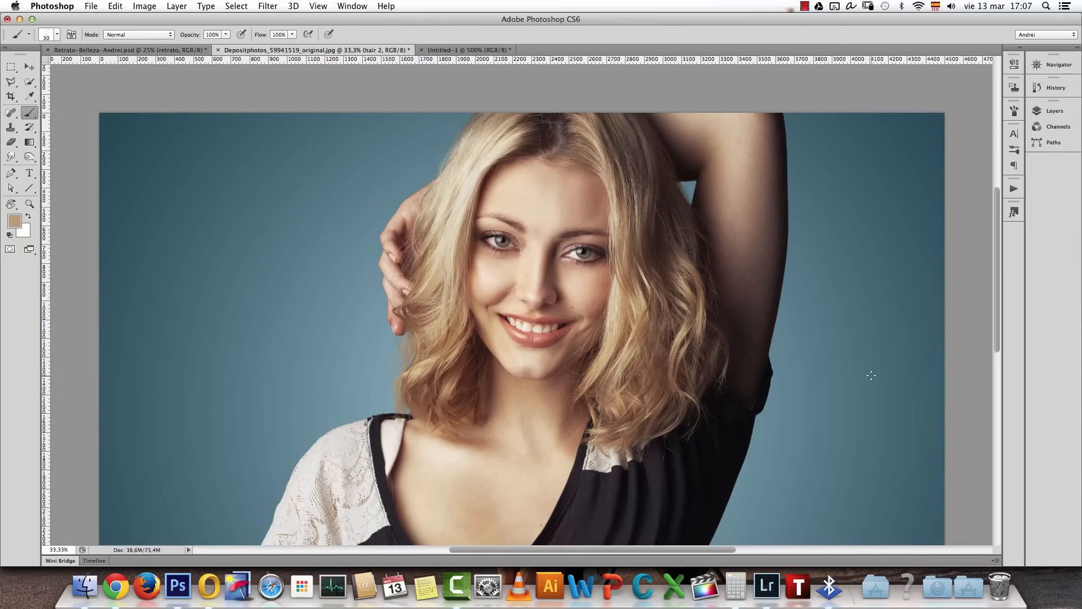
{"action": "left_click", "coordinate": [1078, 53]}
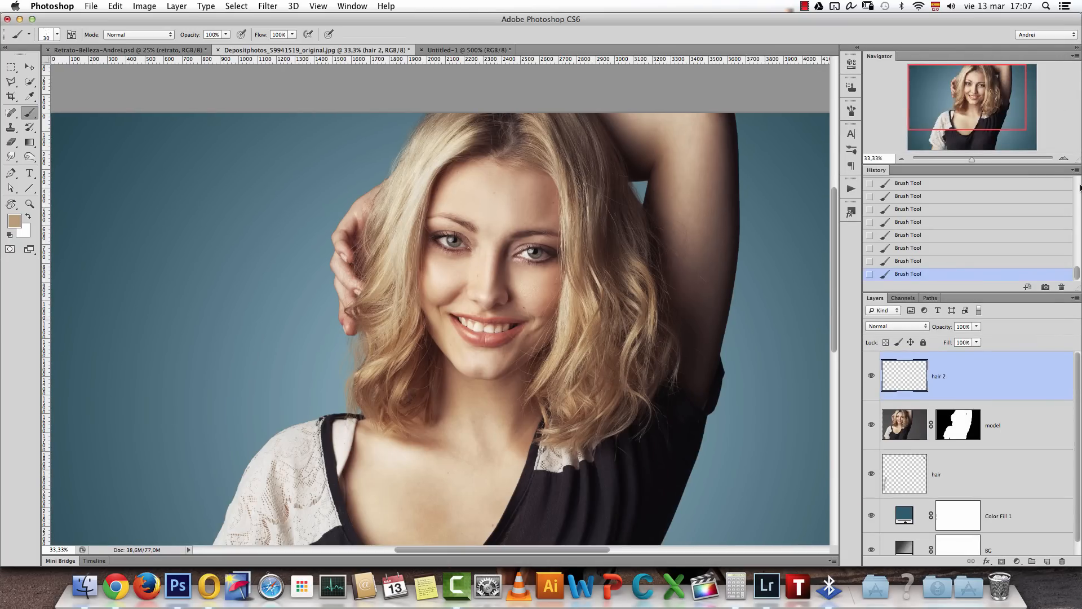
{"action": "left_click", "coordinate": [1063, 159]}
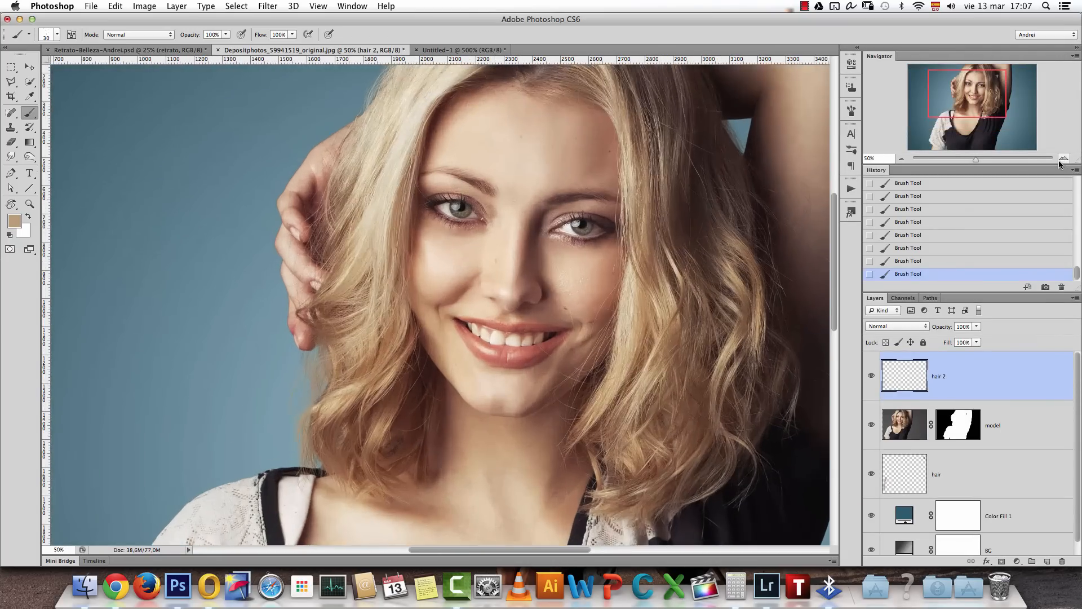
{"action": "left_click_drag", "start_coordinate": [1007, 84], "coordinate": [1015, 78]}
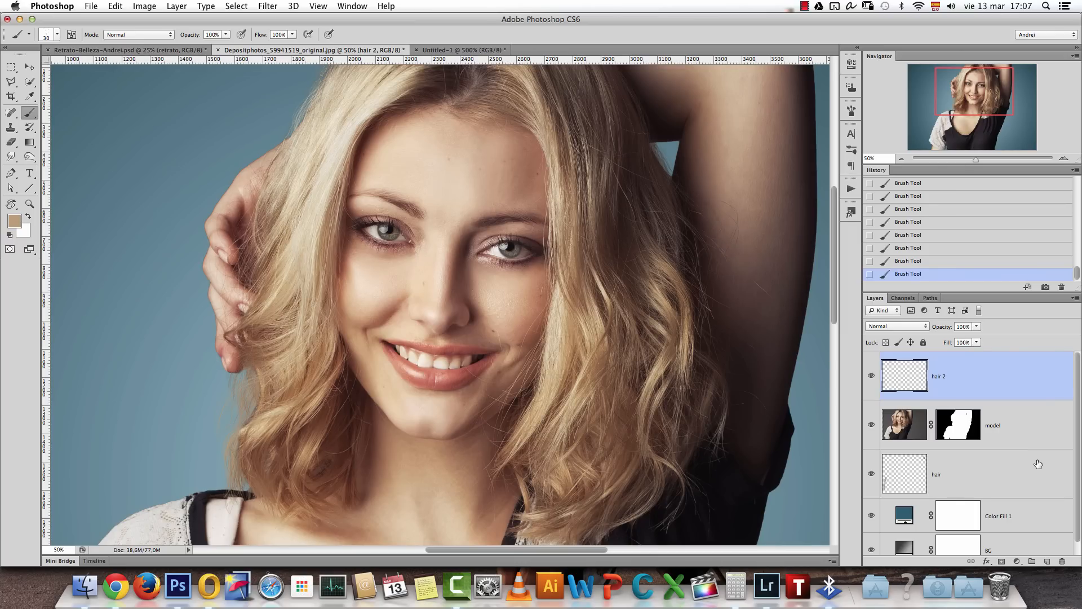
Stamp all visible layers into a new top layer and name it "Light"
{"action": "key", "text": "alt+shift+super+e"}
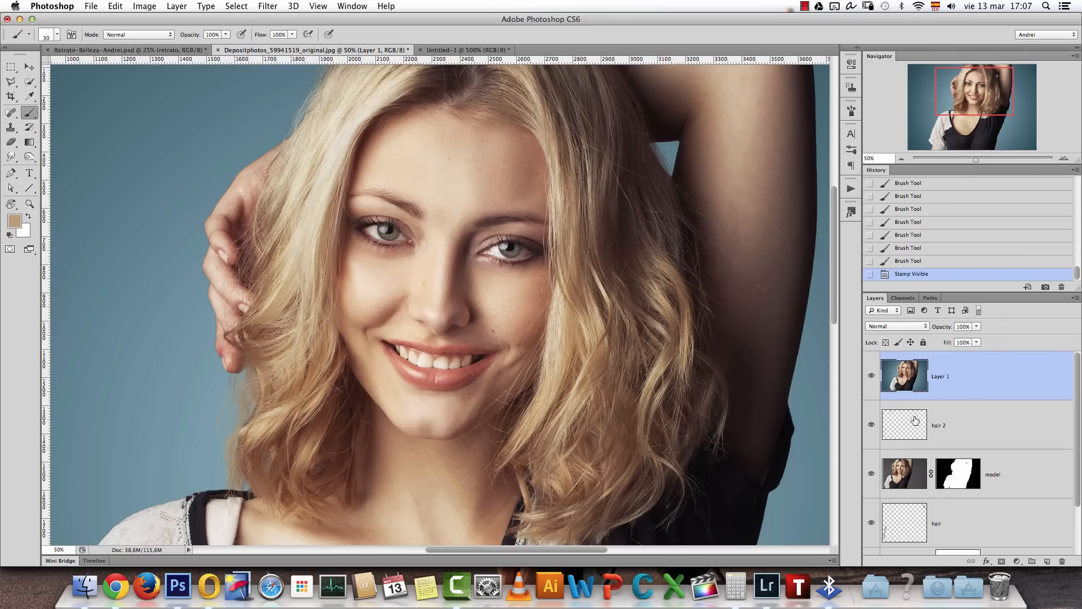
{"action": "double_click", "coordinate": [940, 377]}
{"action": "type", "text": "Light"}
{"action": "key", "text": "Return"}
Duplicate the Light layer and name the copy "Texture"
{"action": "key", "text": "super+j"}
{"action": "double_click", "coordinate": [945, 376]}
{"action": "type", "text": "Texture"}
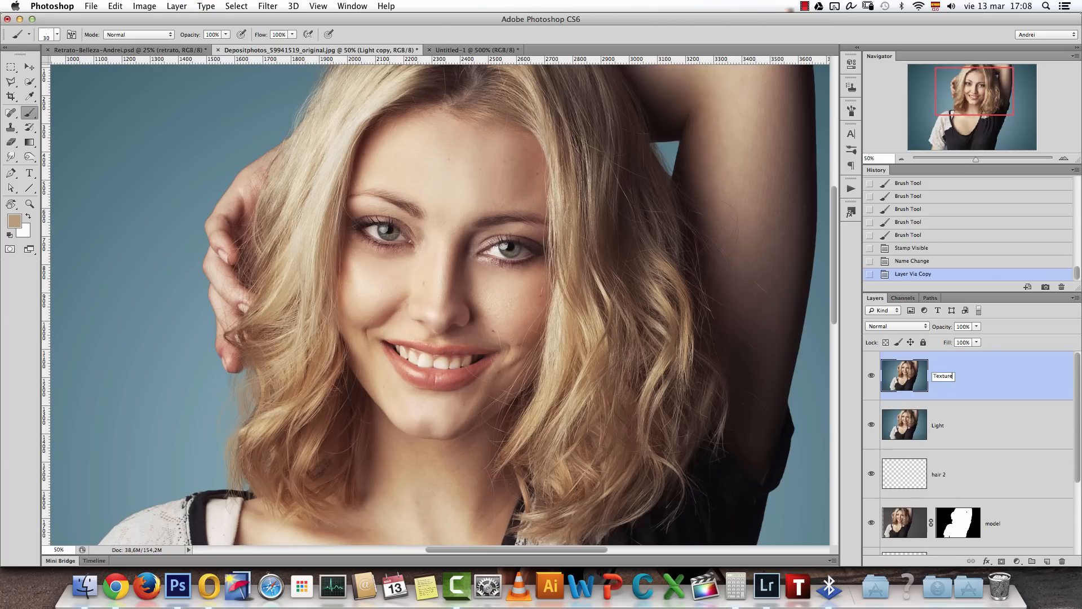
{"action": "key", "text": "Return"}
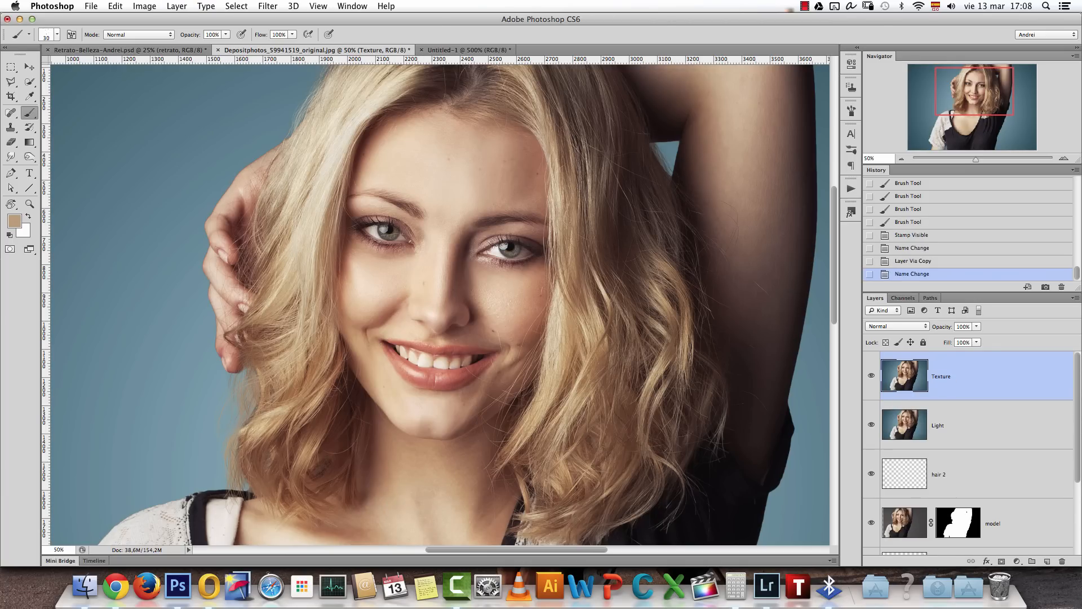
Hide the Texture layer and activate the Light layer
{"action": "left_click", "coordinate": [901, 158]}
{"action": "scroll", "coordinate": [547, 123], "scroll_direction": "down", "scroll_amount": 3}
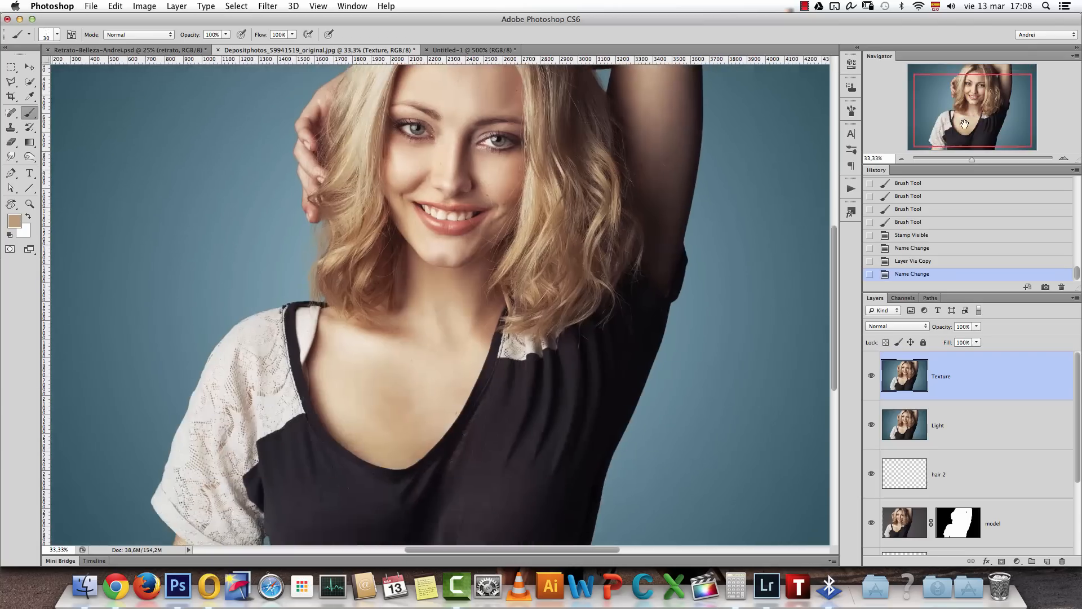
{"action": "left_click_drag", "start_coordinate": [973, 116], "coordinate": [970, 108]}
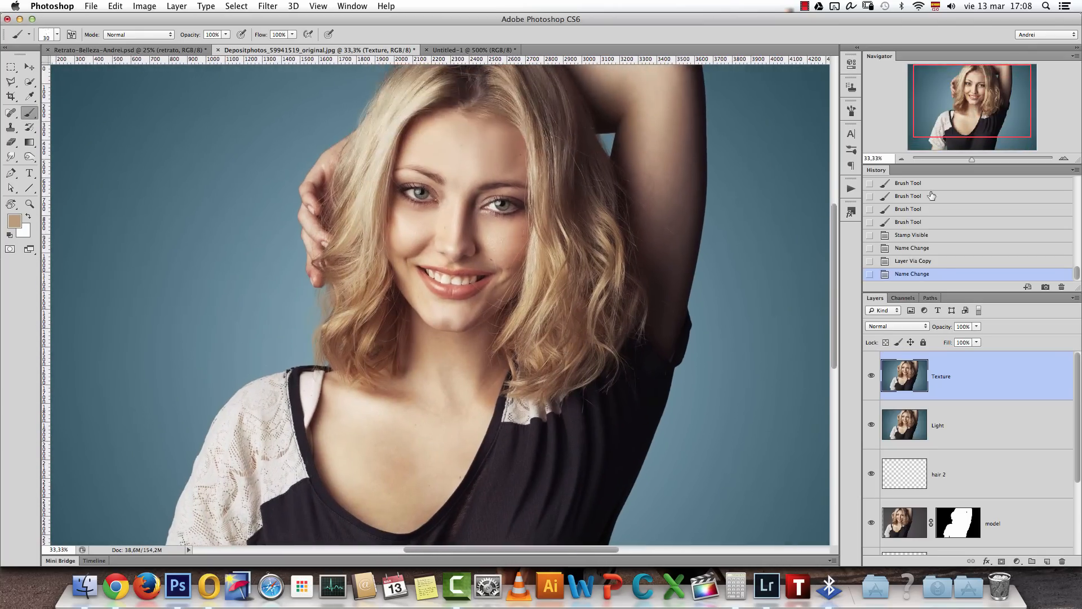
{"action": "left_click_drag", "start_coordinate": [871, 369], "coordinate": [868, 419]}
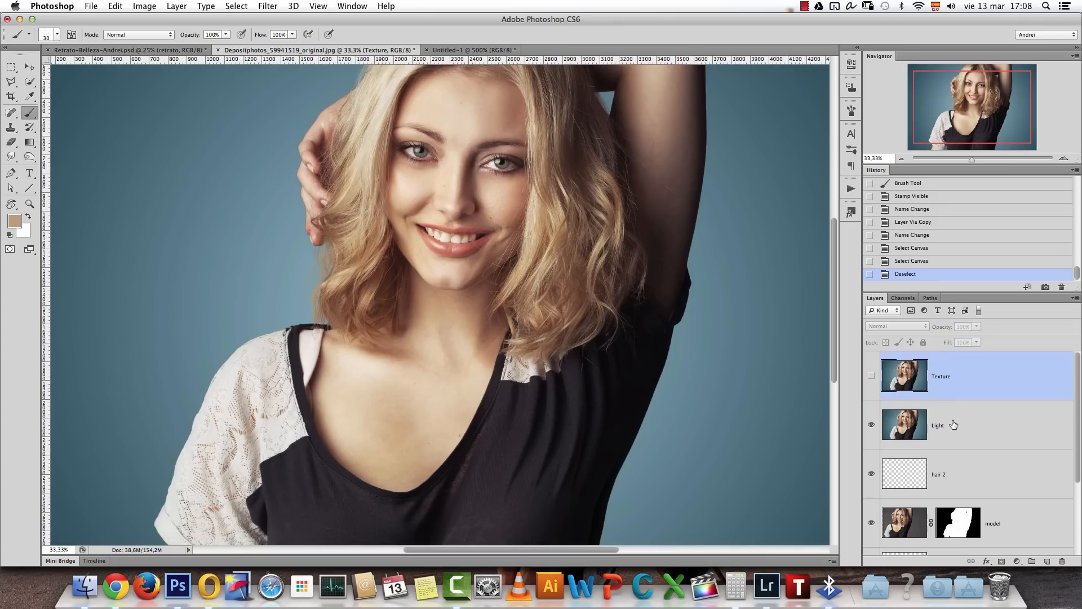
{"action": "left_click", "coordinate": [987, 431]}
Apply a Gaussian Blur with a 9.7-pixel radius to the Light layer
{"action": "left_click_drag", "start_coordinate": [957, 139], "coordinate": [961, 135]}
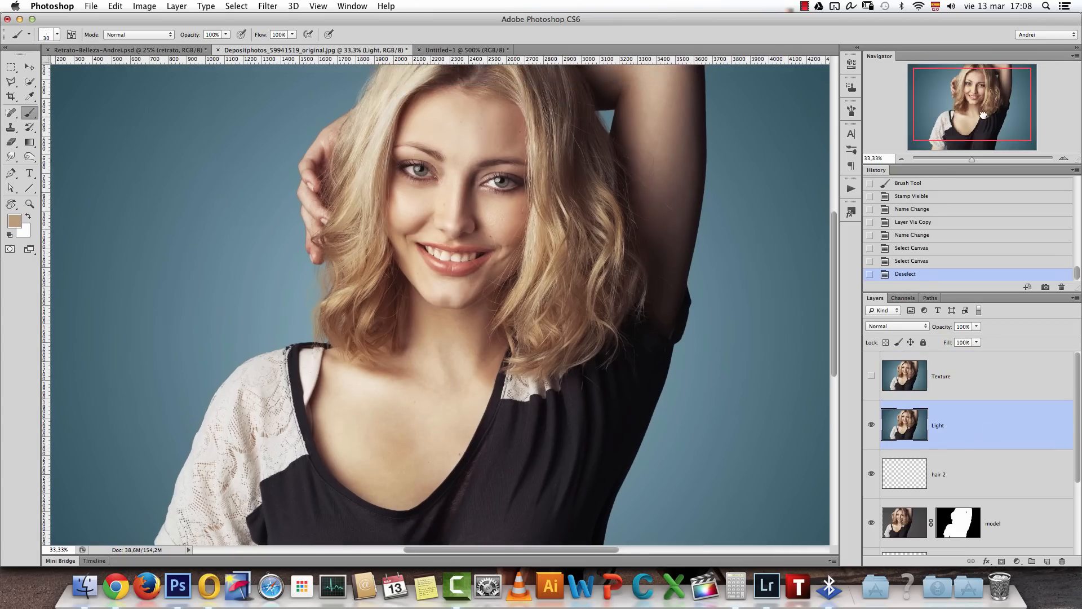
{"action": "left_click_drag", "start_coordinate": [961, 136], "coordinate": [963, 134]}
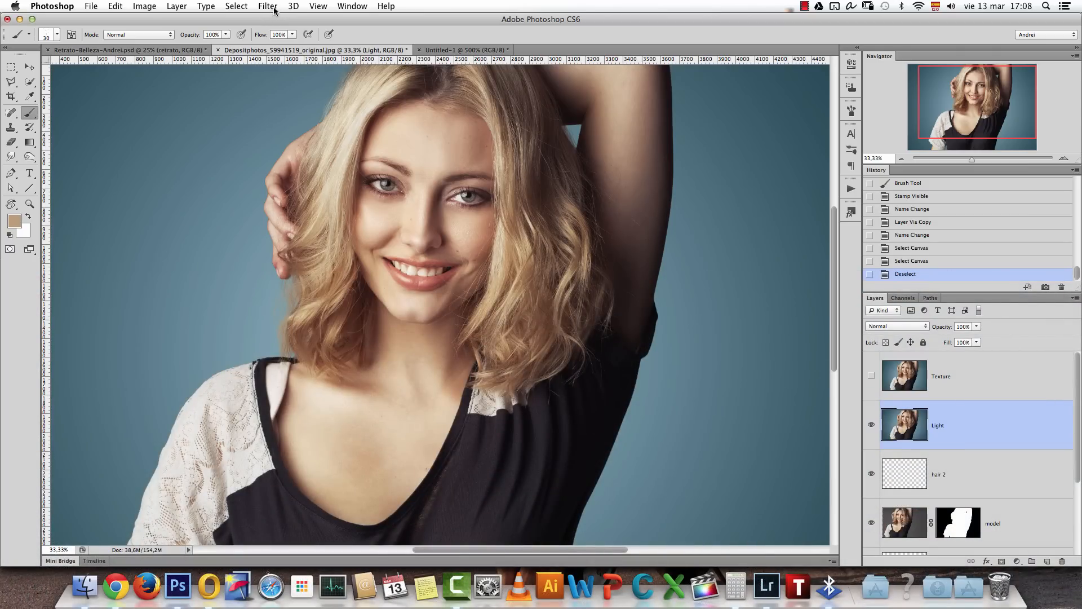
{"action": "left_click", "coordinate": [275, 11]}
{"action": "mouse_move", "coordinate": [377, 148]}
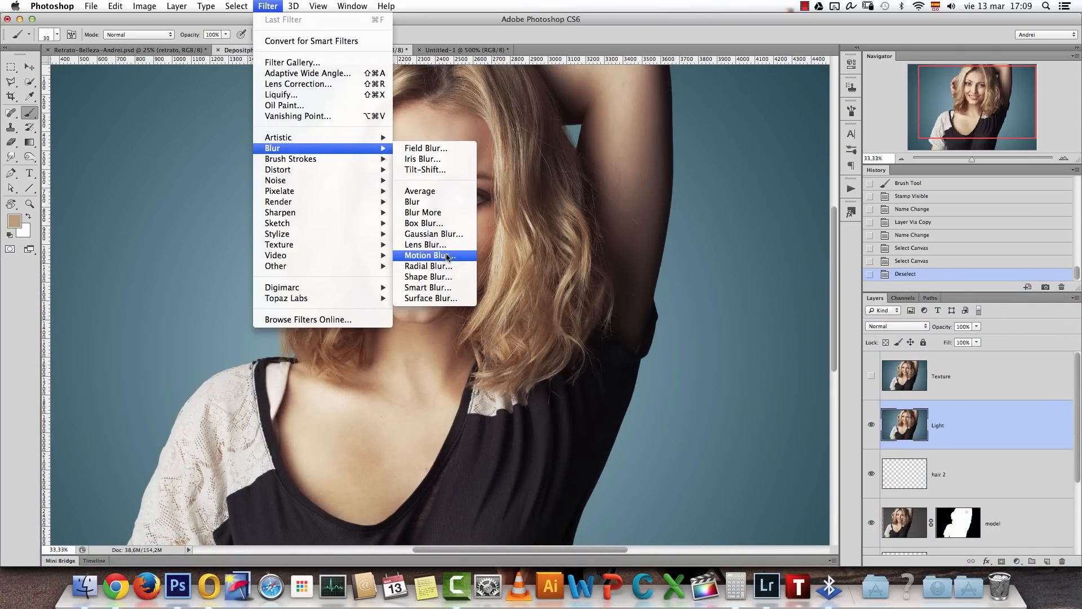
{"action": "left_click", "coordinate": [445, 234]}
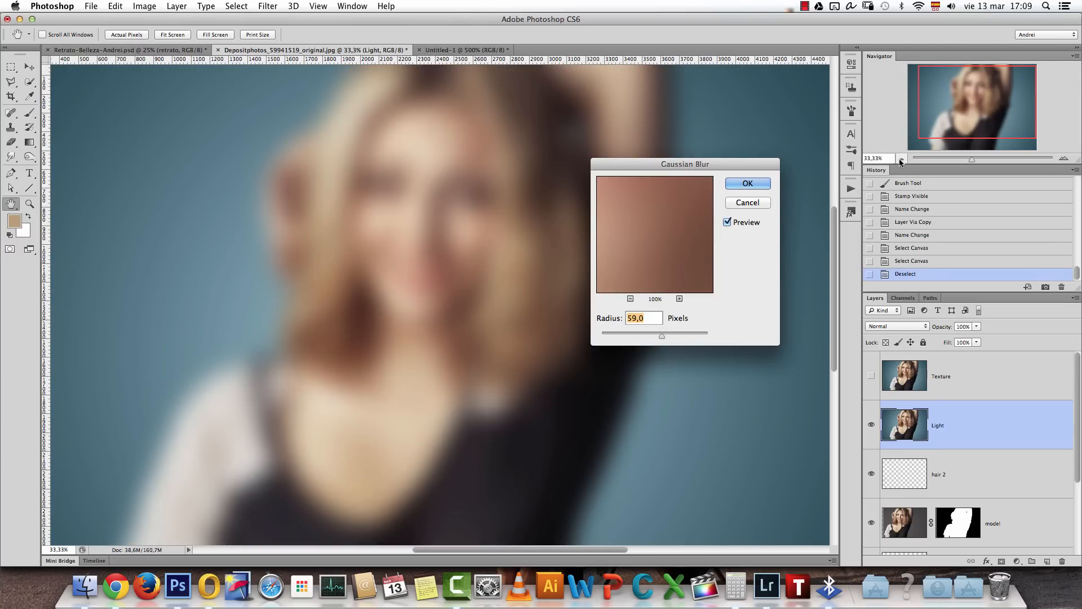
{"action": "left_click_drag", "start_coordinate": [662, 335], "coordinate": [649, 338]}
{"action": "left_click_drag", "start_coordinate": [484, 222], "coordinate": [452, 254]}
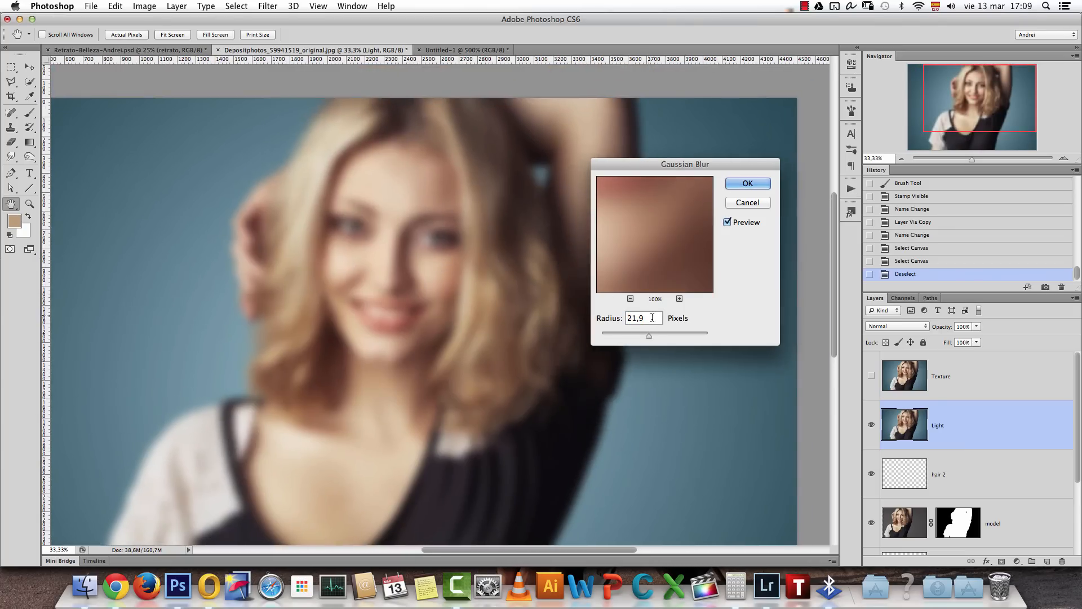
{"action": "left_click_drag", "start_coordinate": [649, 336], "coordinate": [643, 337]}
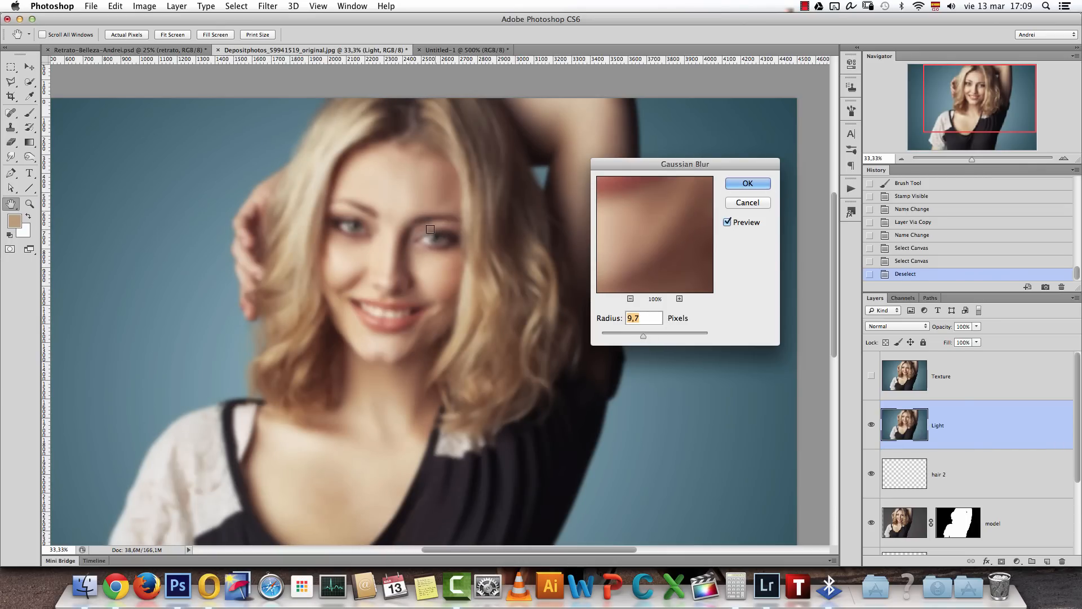
{"action": "key", "text": "Return"}
Activate the Texture layer and make it visible again
{"action": "left_click", "coordinate": [1064, 159]}
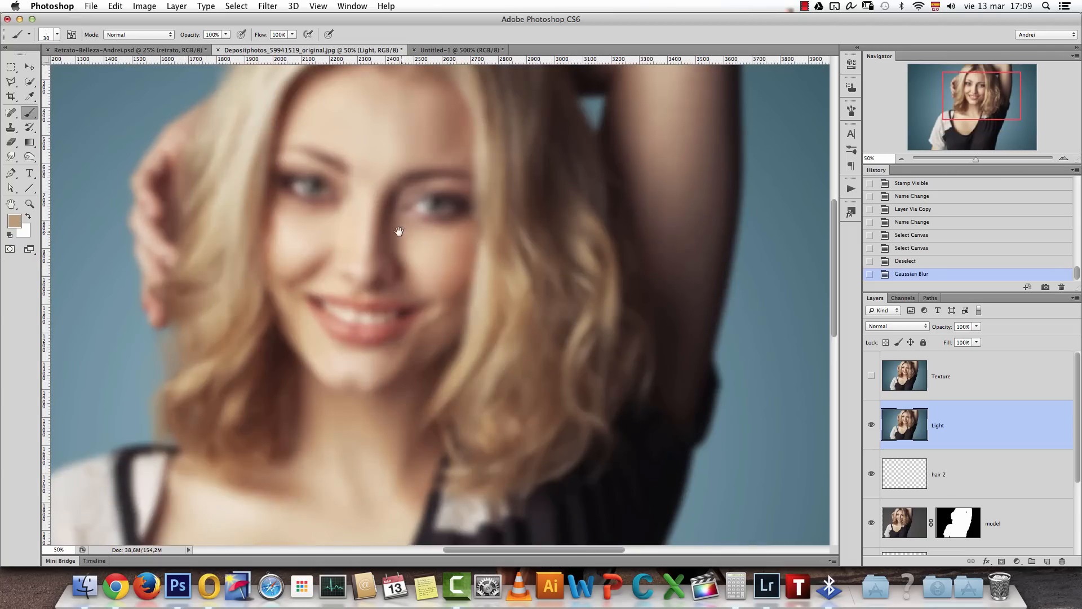
{"action": "left_click_drag", "start_coordinate": [399, 231], "coordinate": [450, 265]}
{"action": "left_click", "coordinate": [954, 378]}
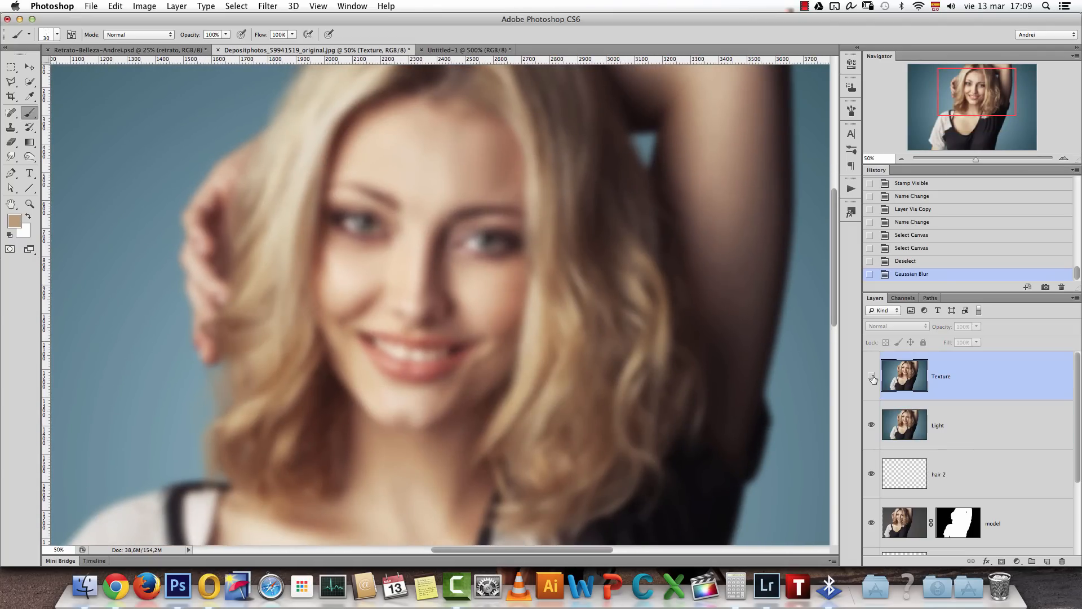
{"action": "left_click", "coordinate": [871, 376]}
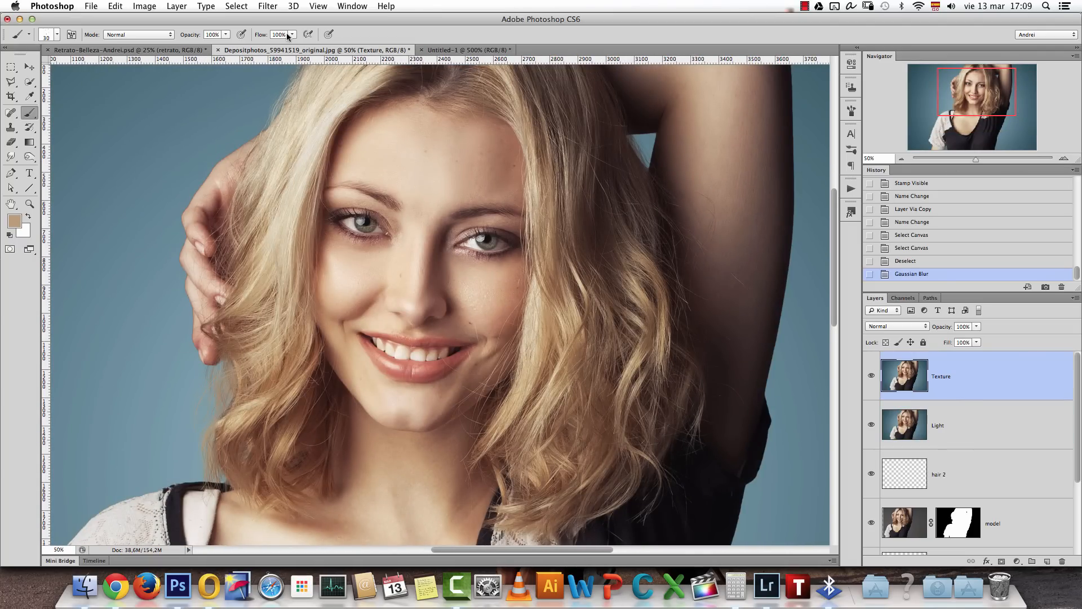
Start Apply Image on the Texture layer with the Light layer as the source
{"action": "left_click", "coordinate": [152, 9]}
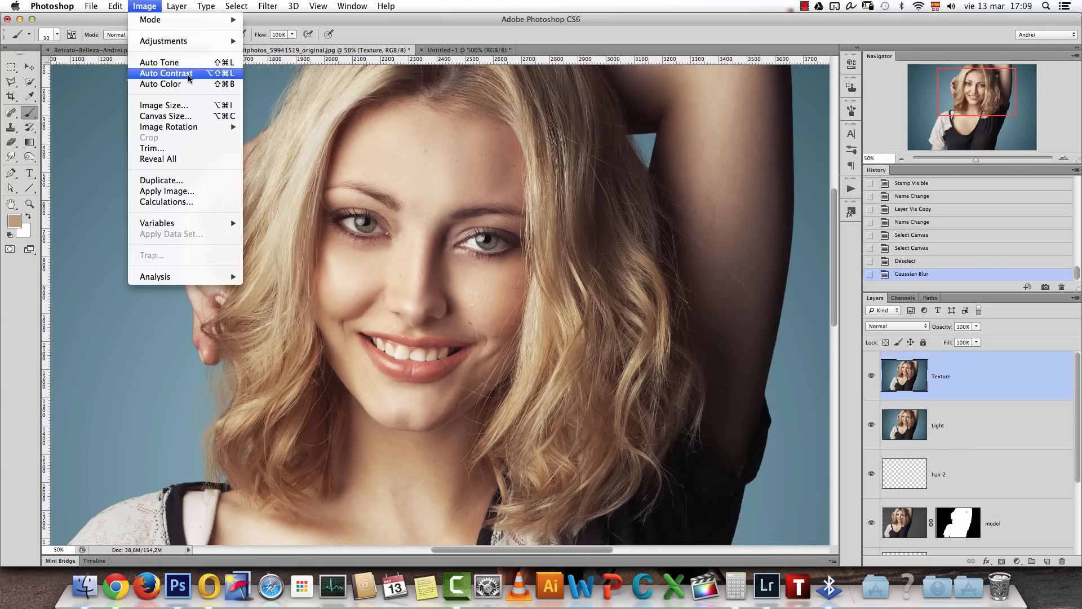
{"action": "left_click", "coordinate": [186, 193]}
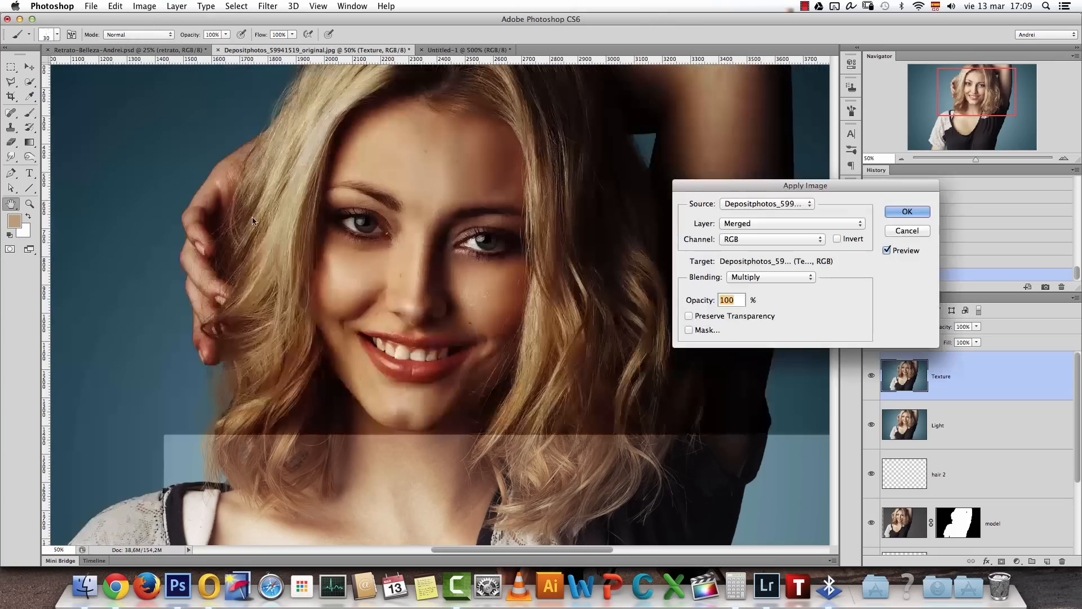
{"action": "left_click_drag", "start_coordinate": [814, 186], "coordinate": [811, 139]}
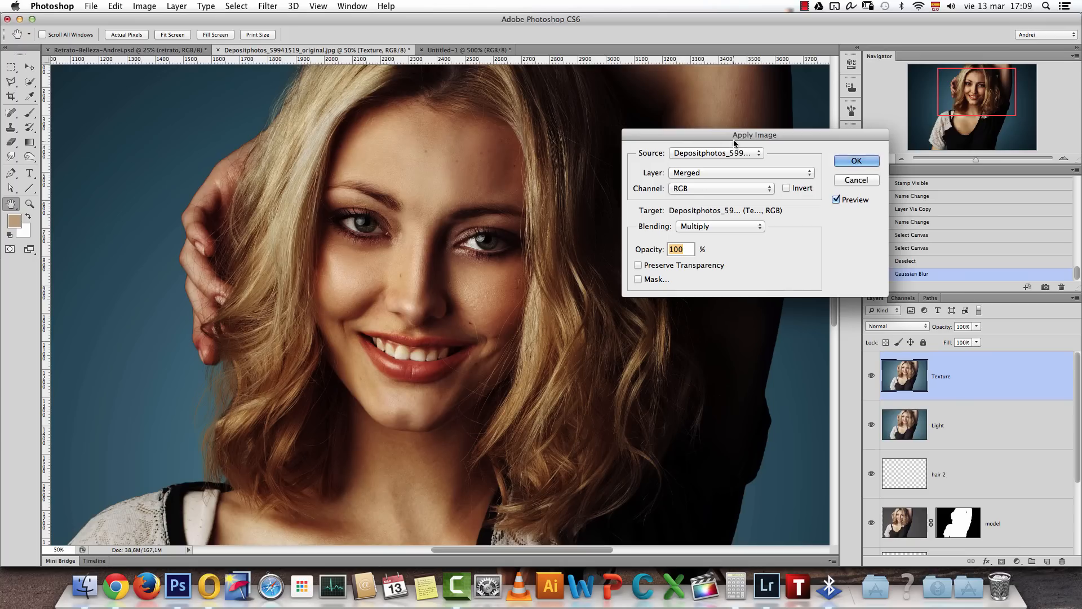
{"action": "left_click_drag", "start_coordinate": [754, 136], "coordinate": [697, 119]}
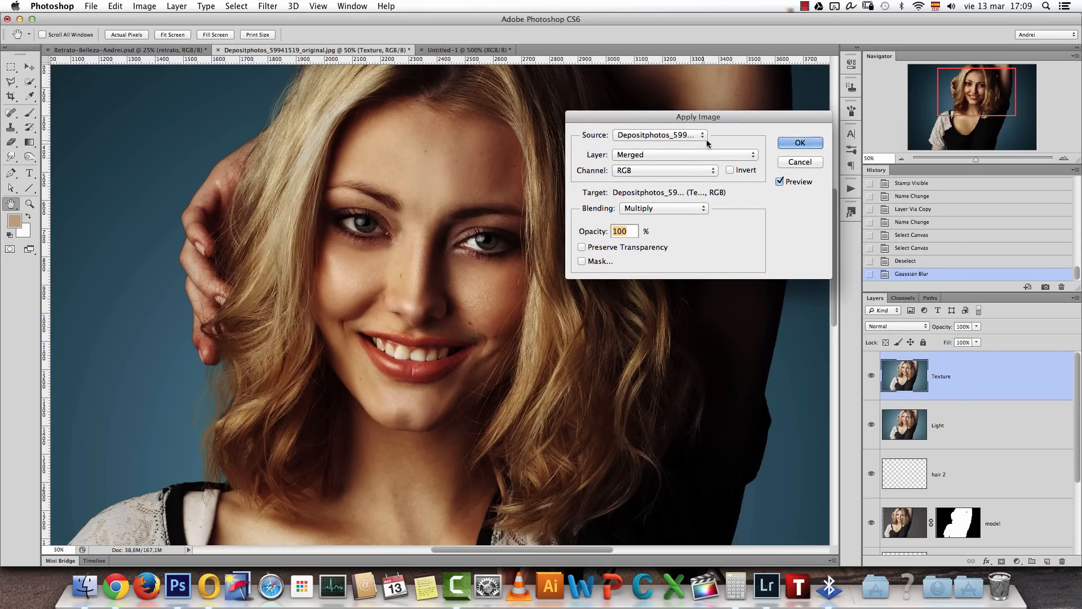
{"action": "left_click", "coordinate": [669, 156]}
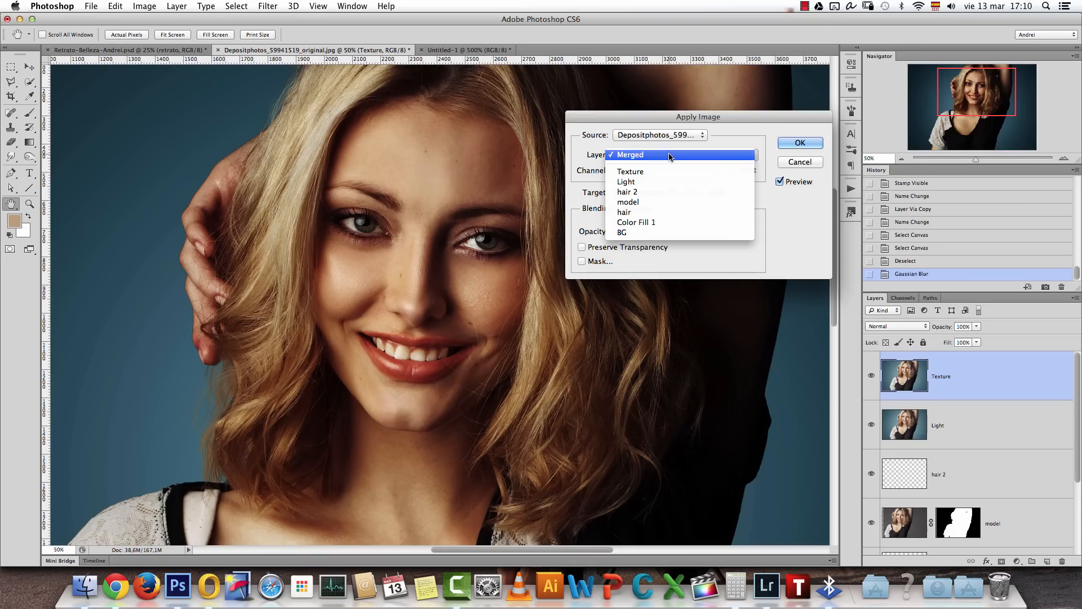
{"action": "left_click", "coordinate": [643, 185]}
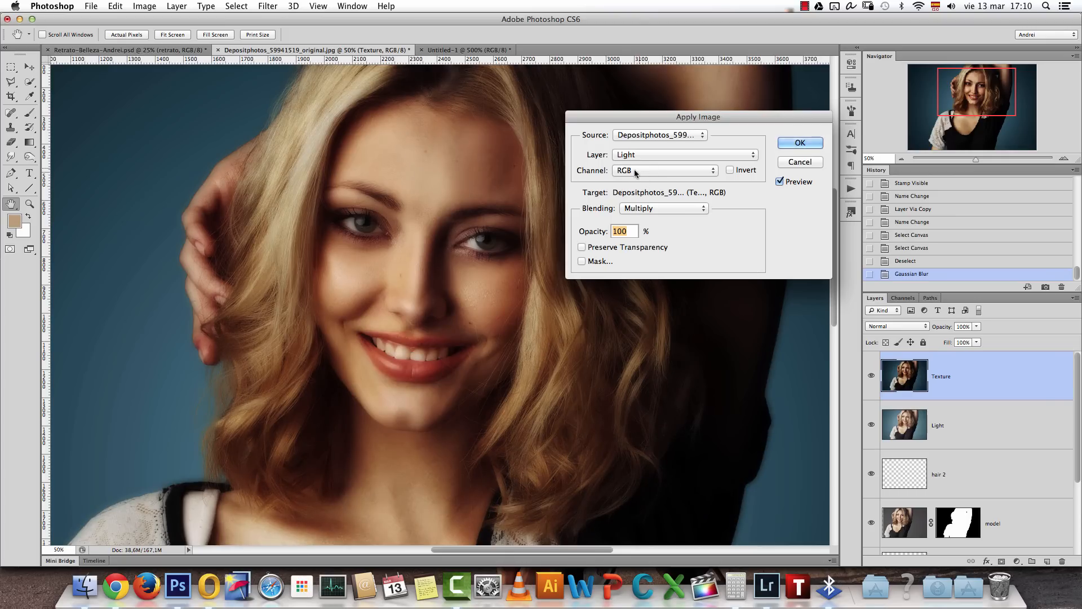
Apply the Light layer to Texture with Subtract blending, scale 2 and offset 128
{"action": "left_click", "coordinate": [704, 209]}
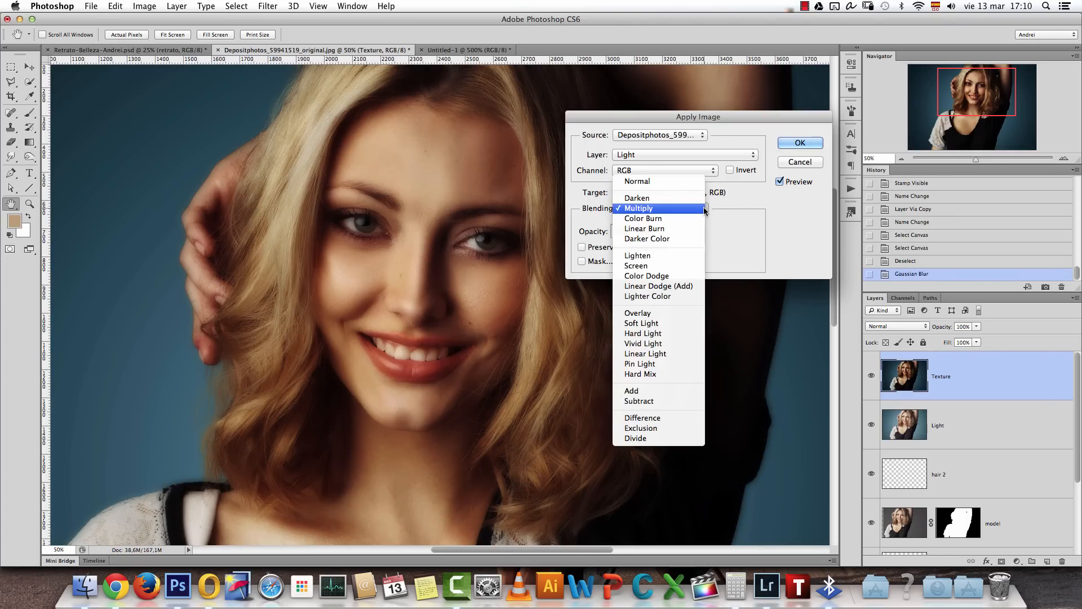
{"action": "left_click", "coordinate": [650, 401]}
{"action": "double_click", "coordinate": [733, 231]}
{"action": "type", "text": "2"}
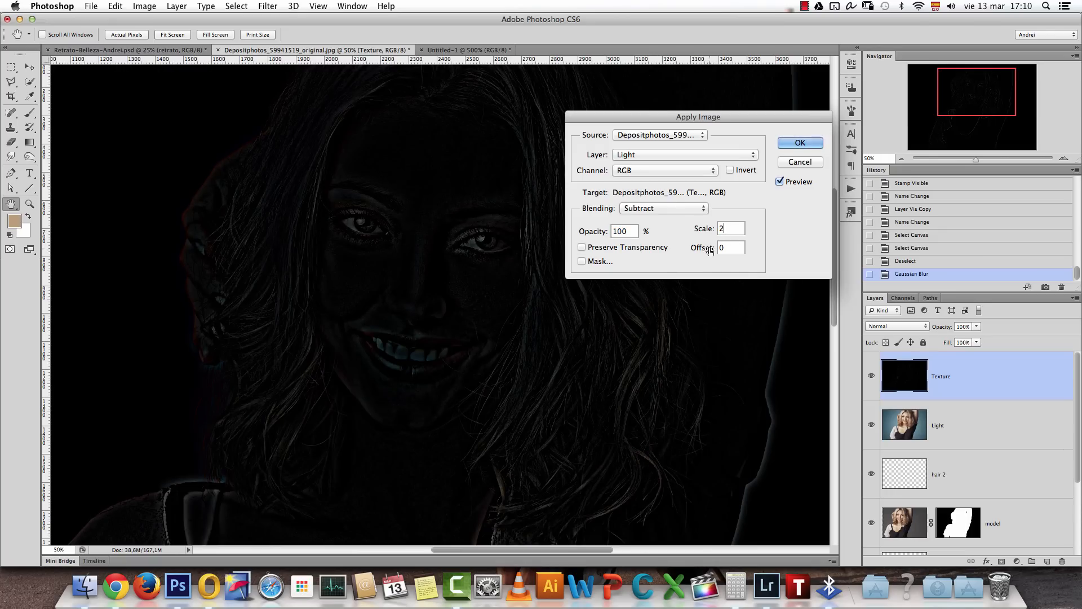
{"action": "double_click", "coordinate": [727, 242]}
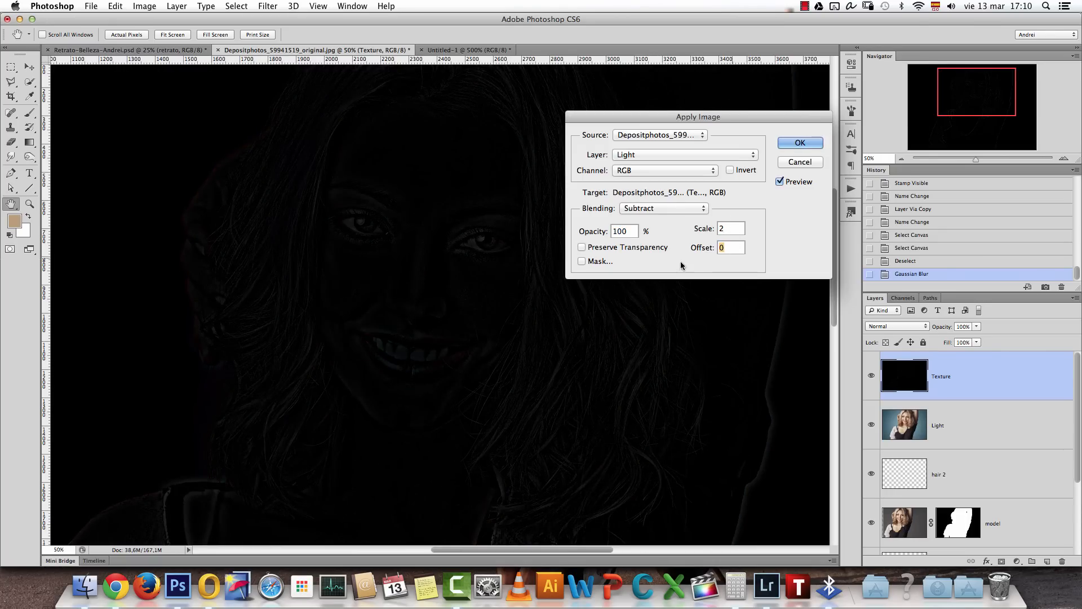
{"action": "type", "text": "128"}
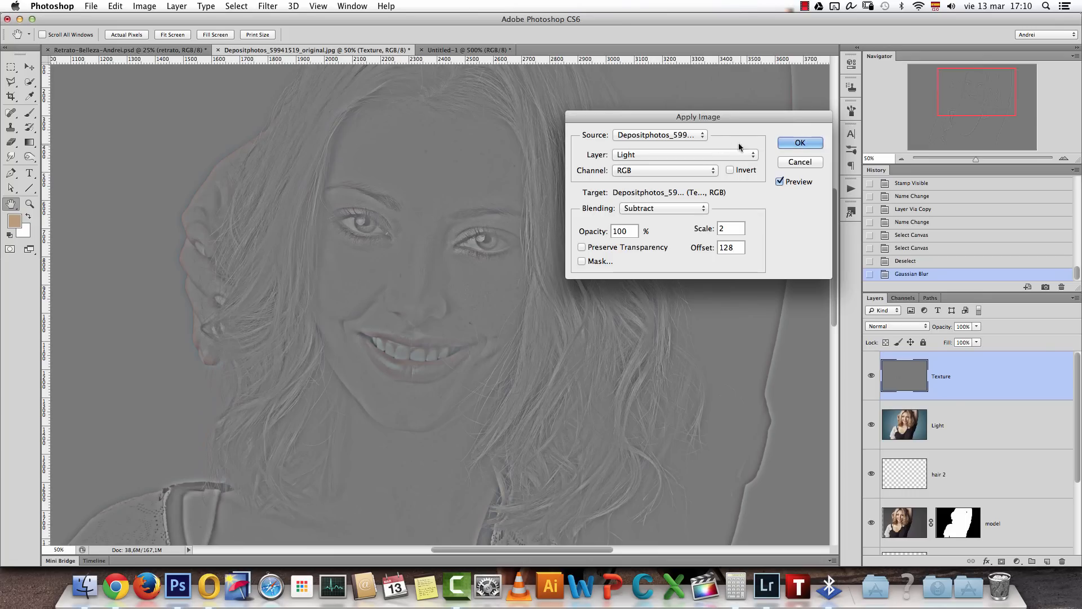
{"action": "left_click", "coordinate": [800, 143]}
{"action": "key", "text": "b"}
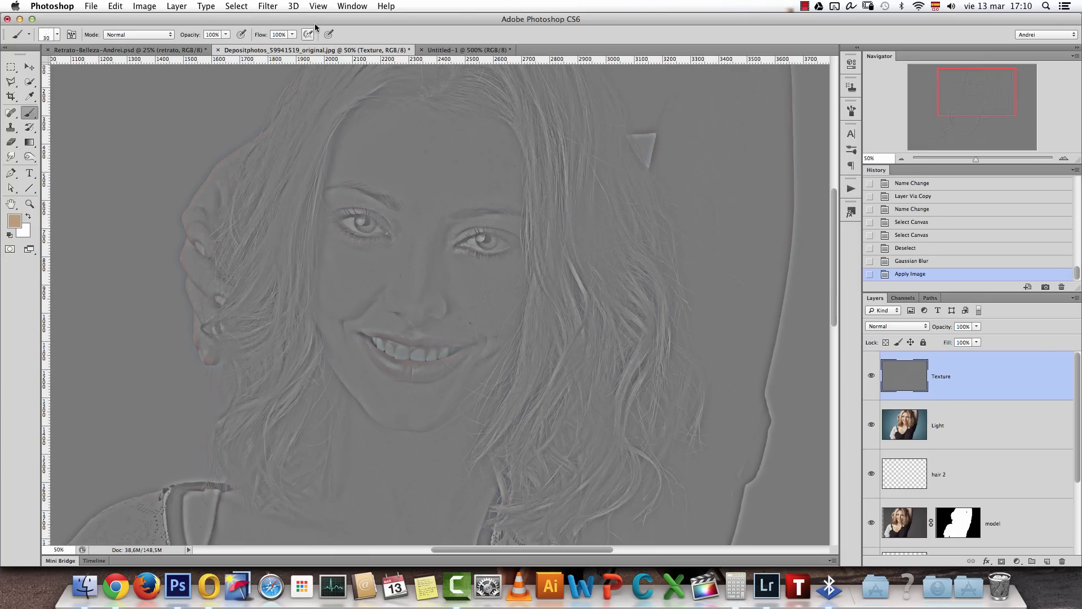
{"action": "left_click", "coordinate": [267, 6]}
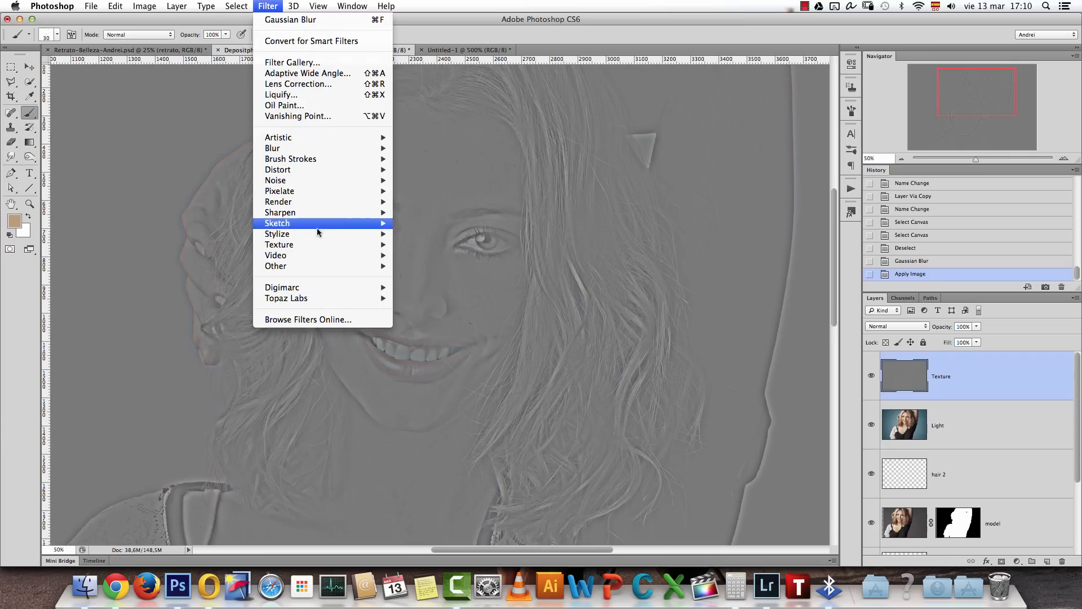
{"action": "mouse_move", "coordinate": [327, 266]}
{"action": "left_click", "coordinate": [428, 277]}
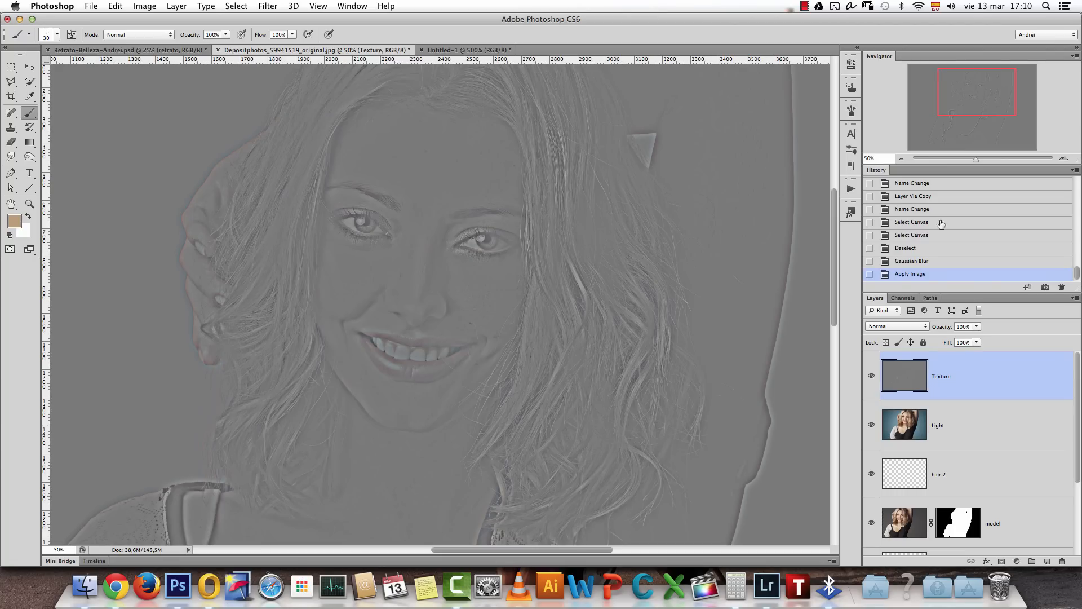
Set the Texture layer's blend mode to Linear Light
{"action": "left_click", "coordinate": [915, 327]}
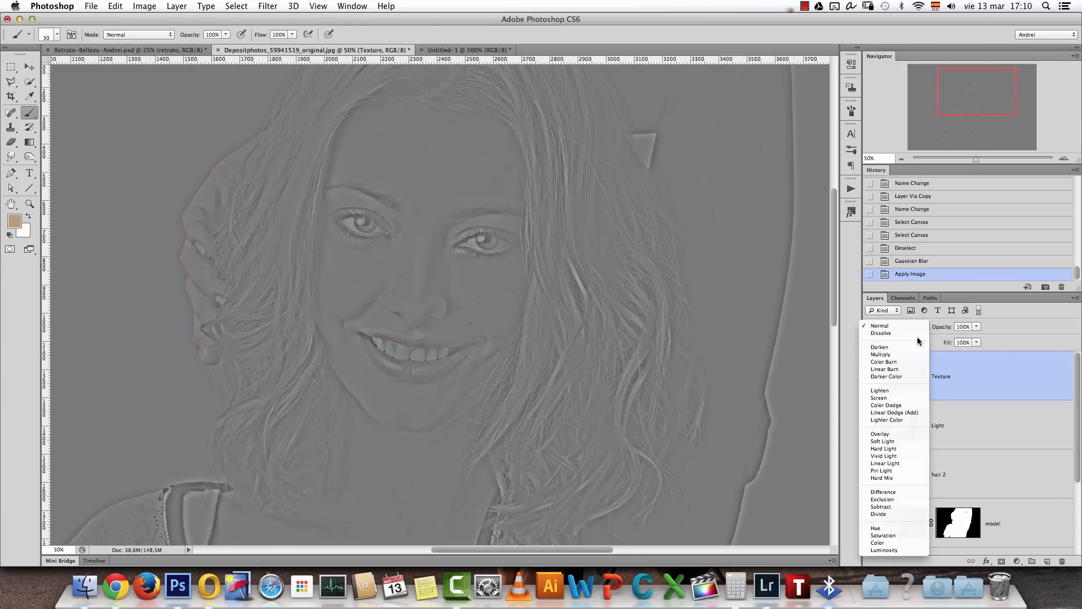
{"action": "left_click", "coordinate": [895, 463]}
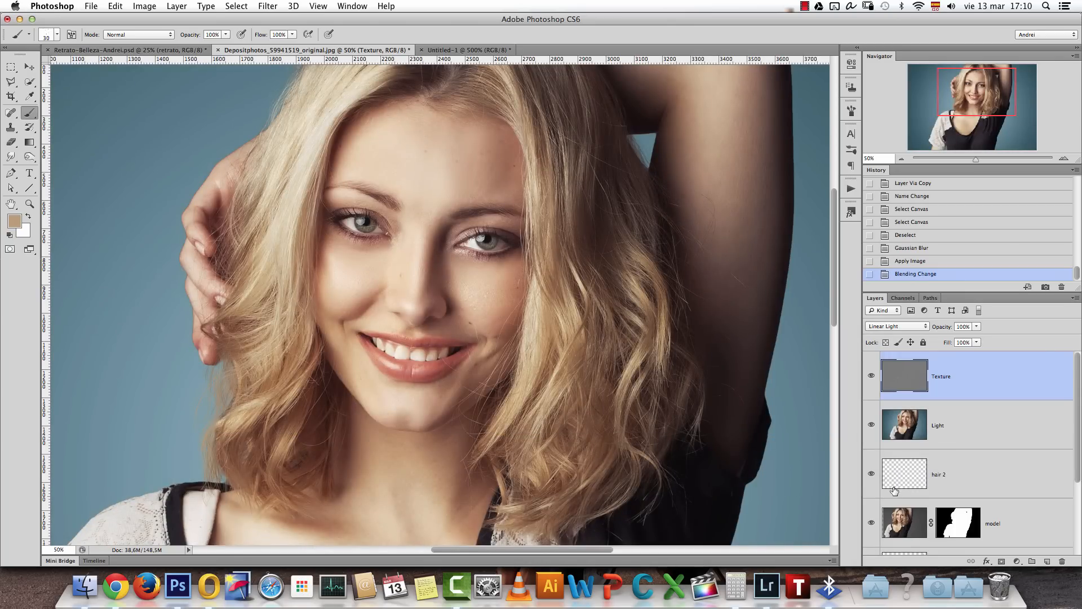
Temporarily group the Texture and Light layers to compare the portrait with and without them, and undo the grouping
{"action": "left_click", "coordinate": [1060, 159]}
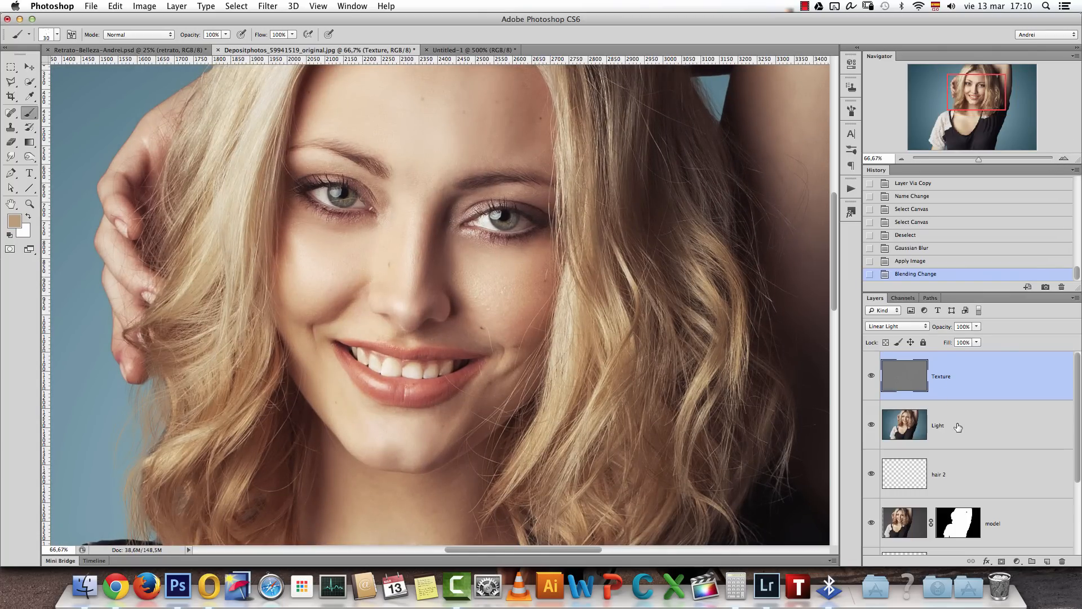
{"action": "left_click", "coordinate": [958, 427], "text": "shift"}
{"action": "key", "text": "super+g"}
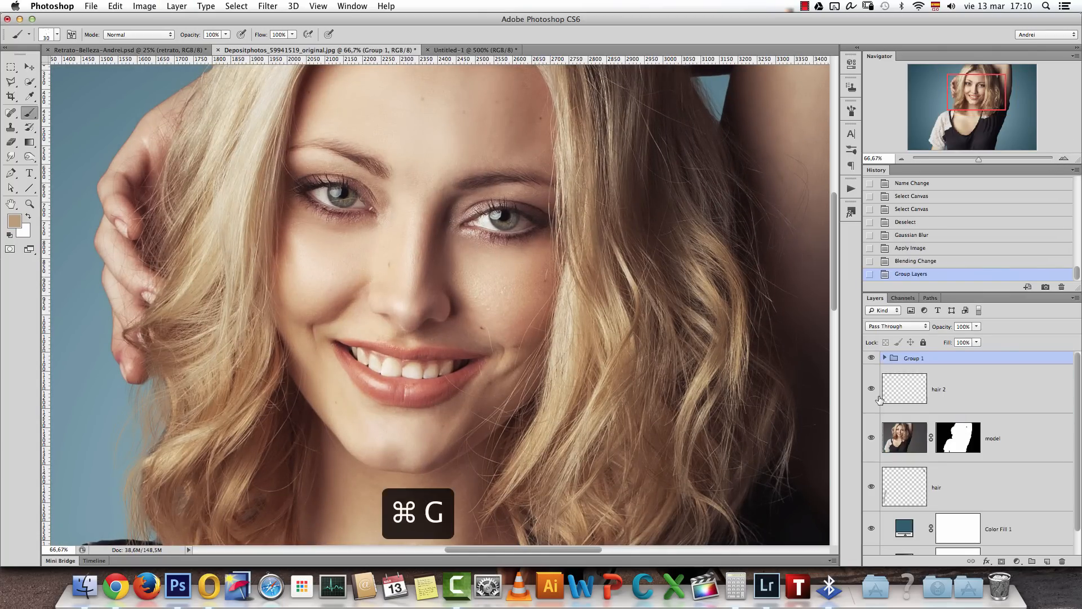
{"action": "left_click", "coordinate": [871, 359]}
{"action": "left_click", "coordinate": [871, 358]}
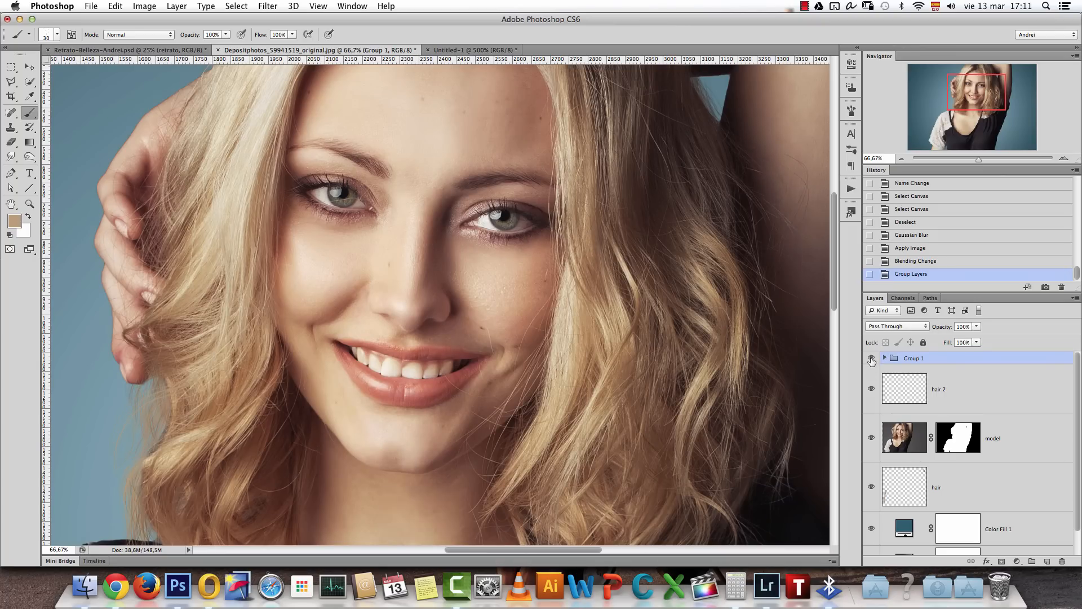
{"action": "left_click", "coordinate": [871, 358]}
{"action": "left_click", "coordinate": [871, 359]}
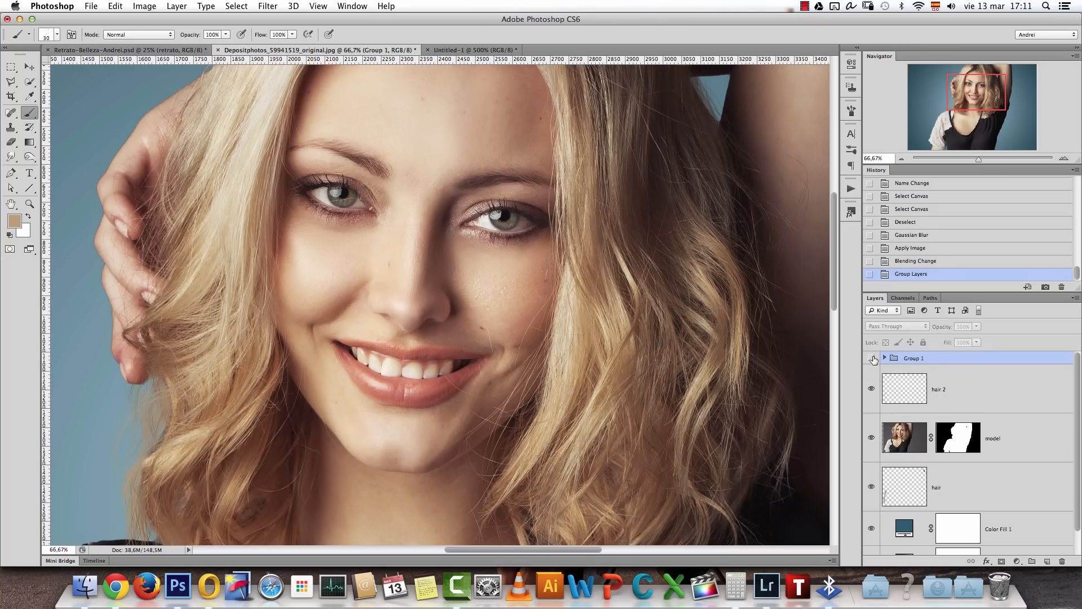
{"action": "left_click", "coordinate": [871, 358]}
{"action": "left_click", "coordinate": [871, 359]}
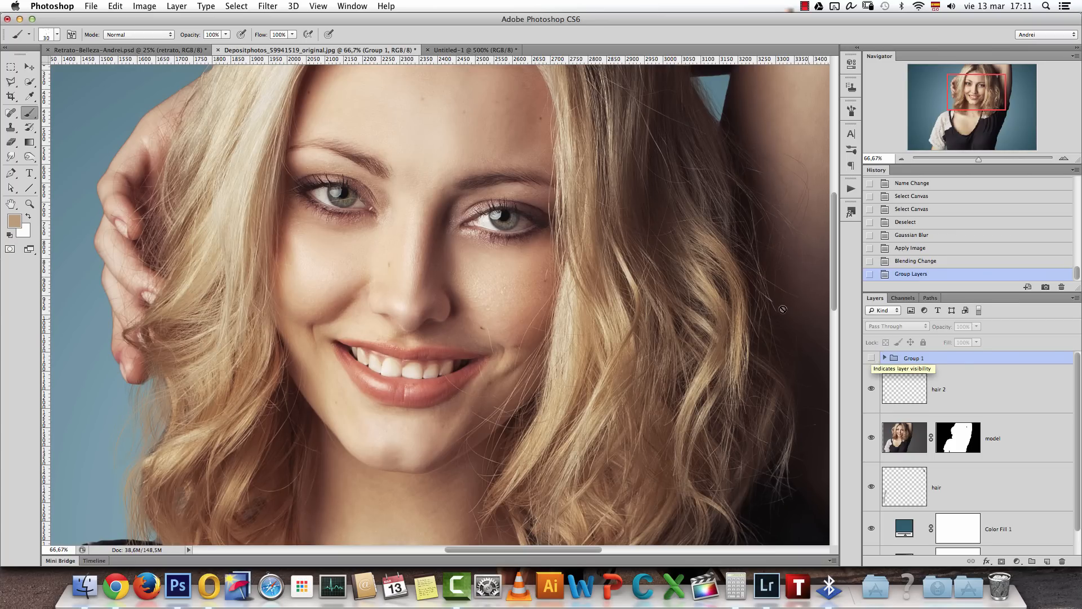
{"action": "left_click", "coordinate": [921, 262]}
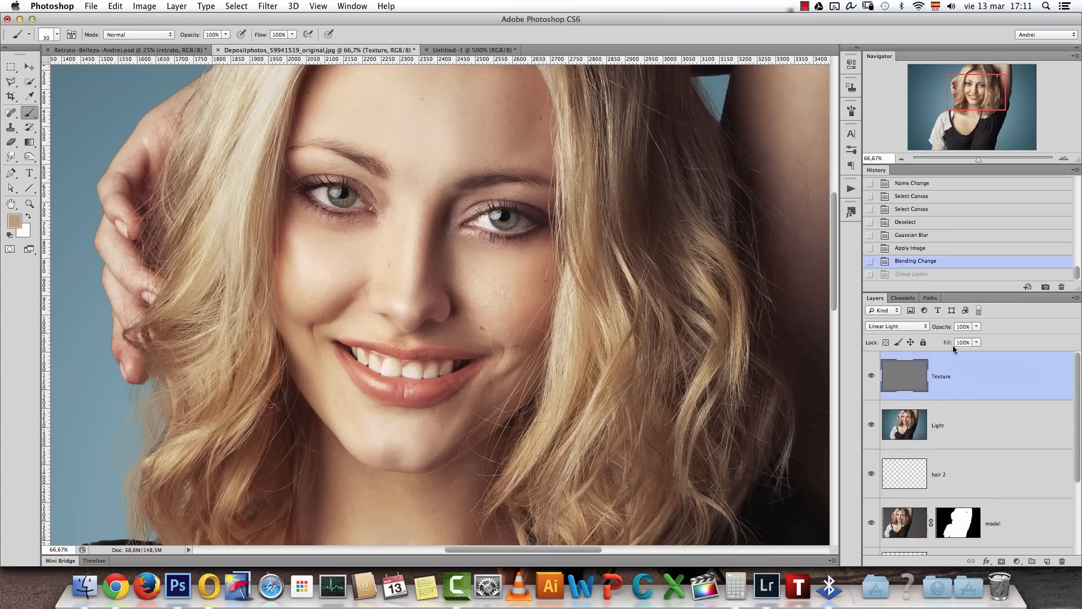
Compare the portrait with only the Texture layer hidden and with only the Light layer hidden
{"action": "left_click", "coordinate": [989, 421]}
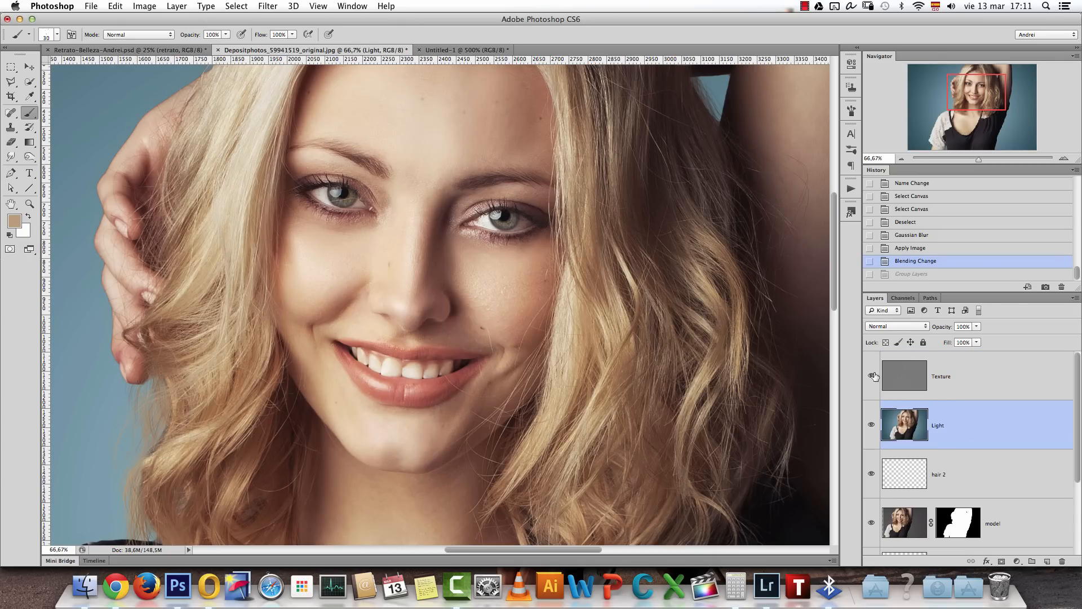
{"action": "left_click", "coordinate": [962, 376]}
{"action": "left_click", "coordinate": [871, 376]}
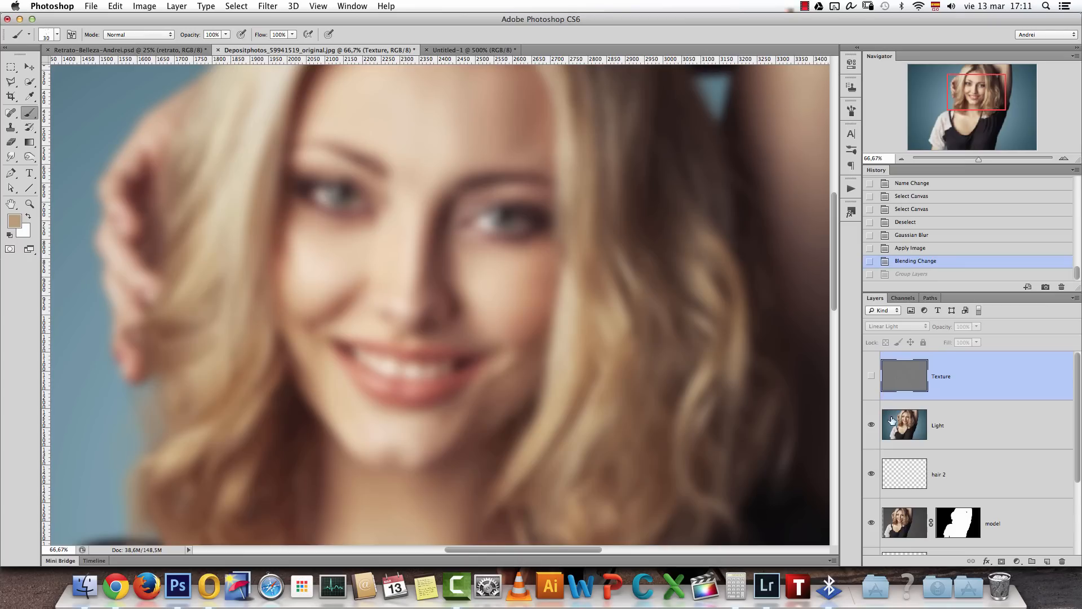
{"action": "left_click", "coordinate": [871, 376]}
{"action": "left_click", "coordinate": [872, 425]}
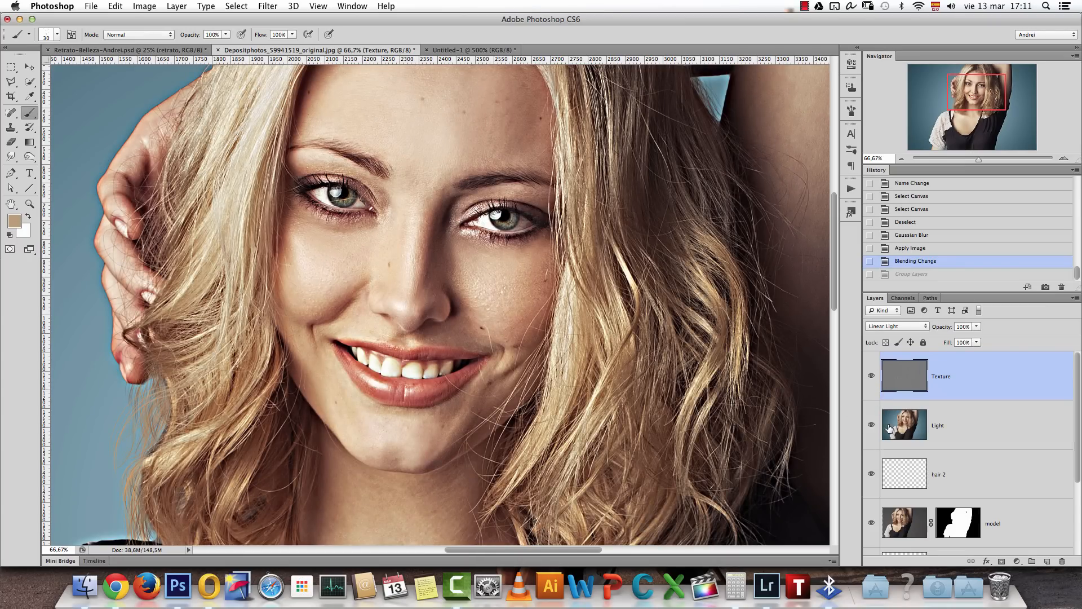
{"action": "left_click", "coordinate": [871, 425]}
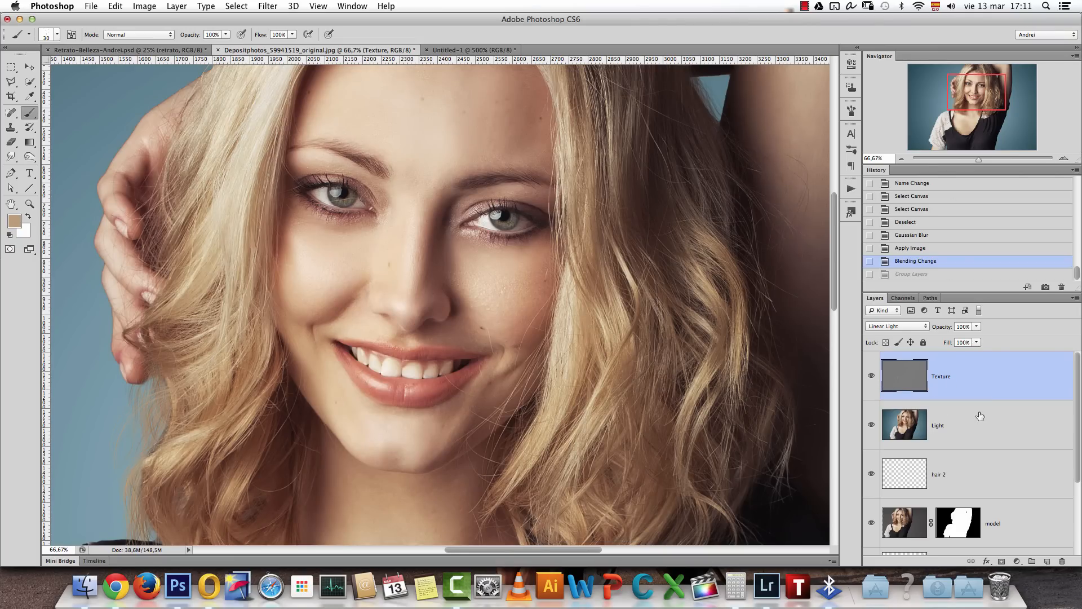
On the Light layer, lasso the shaded skin between the nose and the right-hand cheek, and check the selection in Quick Mask
{"action": "left_click", "coordinate": [960, 434]}
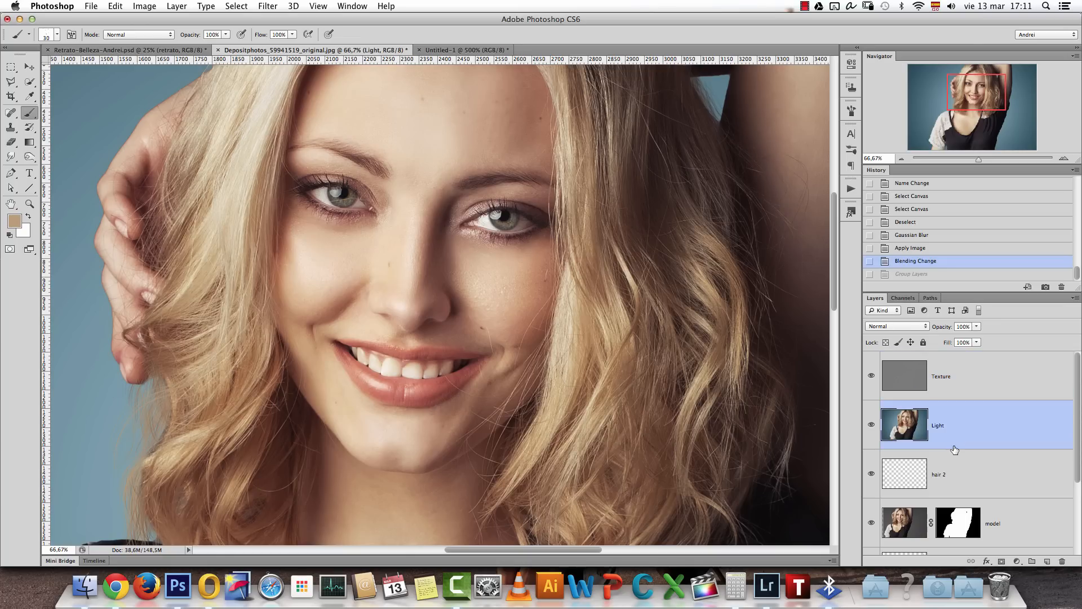
{"action": "left_click", "coordinate": [11, 82]}
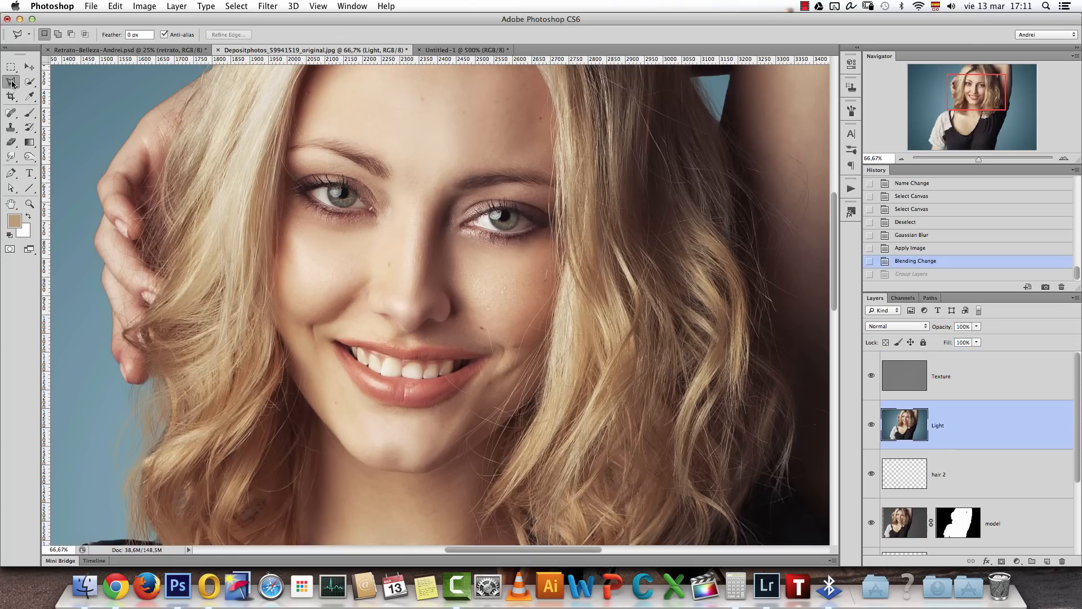
{"action": "left_click", "coordinate": [51, 79]}
{"action": "left_click_drag", "start_coordinate": [978, 91], "coordinate": [976, 91]}
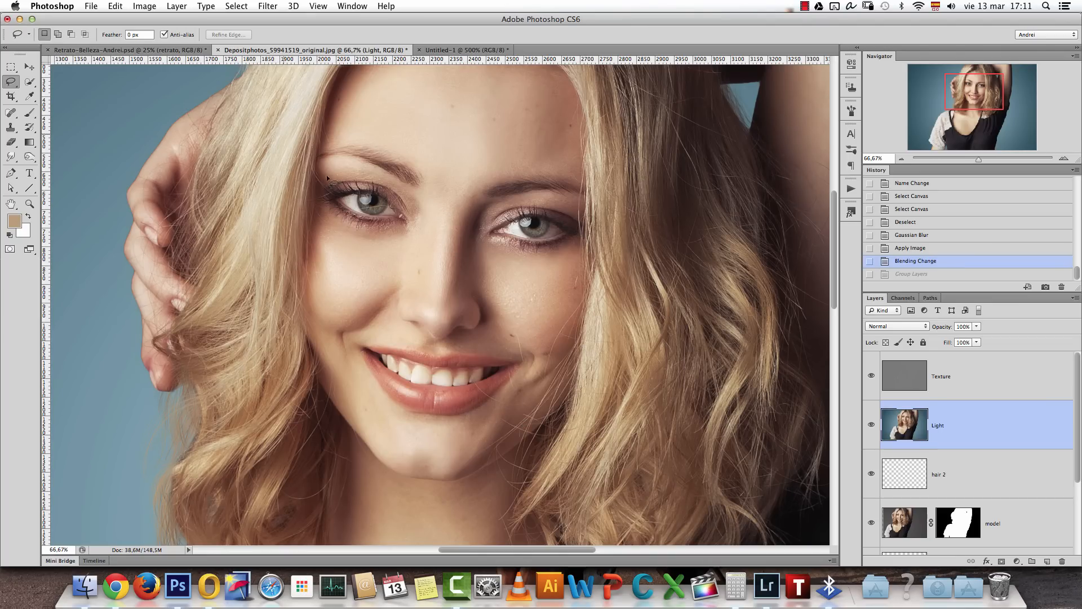
{"action": "left_click_drag", "start_coordinate": [992, 84], "coordinate": [995, 89]}
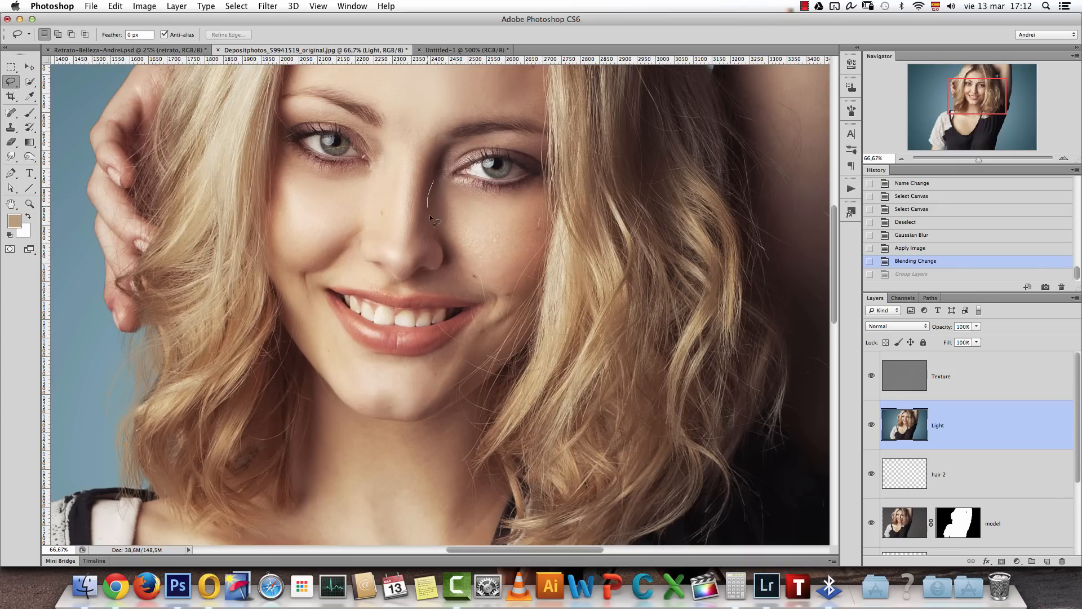
{"action": "mouse_move", "coordinate": [454, 259]}
{"action": "left_mouse_down"}
{"action": "mouse_move", "coordinate": [490, 268]}
{"action": "mouse_move", "coordinate": [483, 221]}
{"action": "left_mouse_up"}
{"action": "left_click_drag", "start_coordinate": [450, 182], "coordinate": [445, 162]}
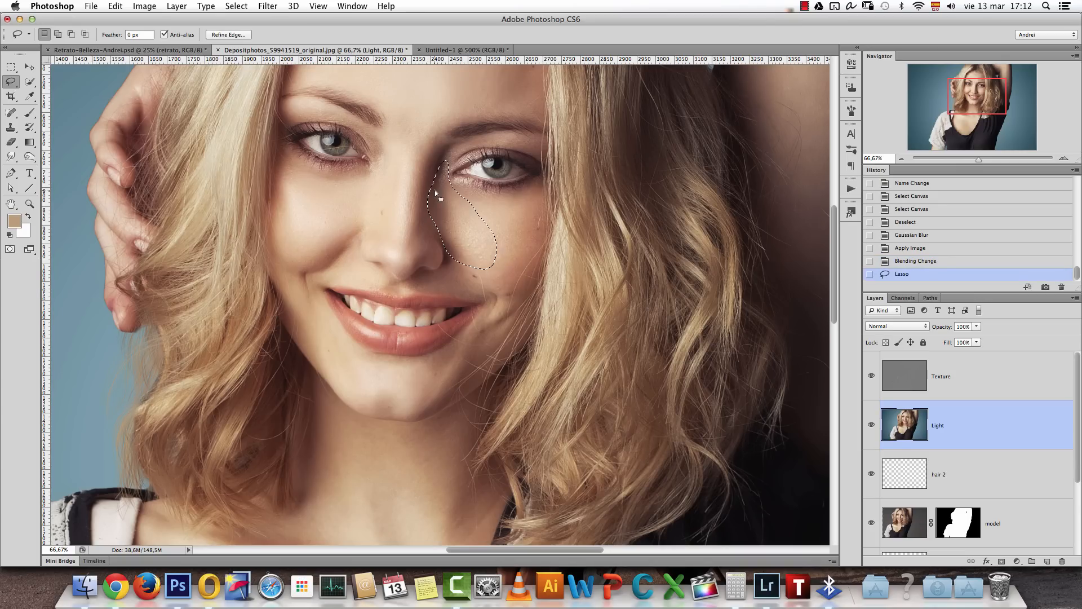
{"action": "key", "text": "q"}
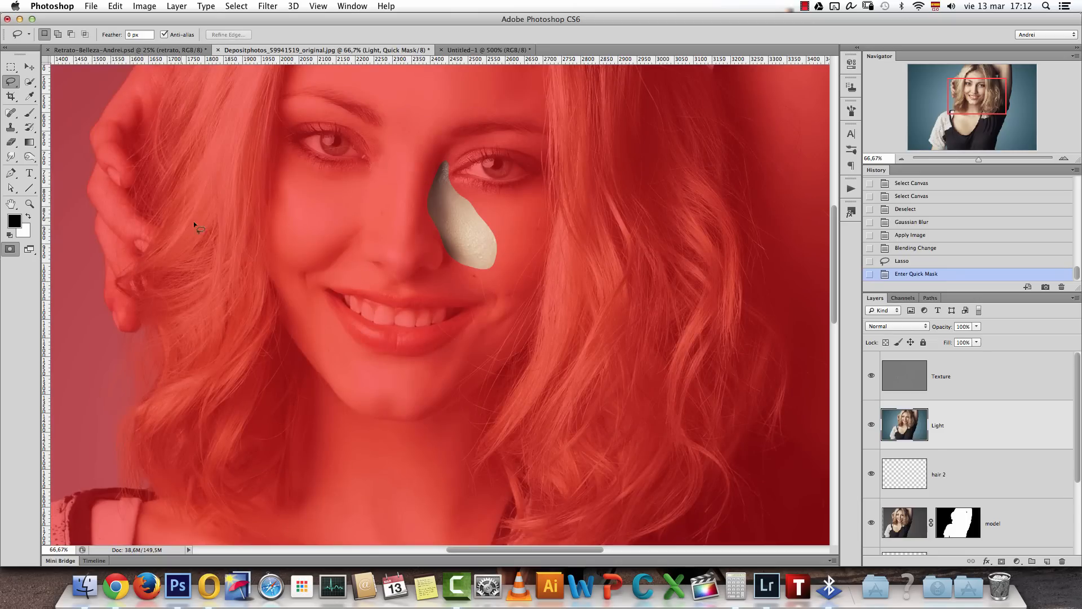
{"action": "left_click", "coordinate": [10, 249]}
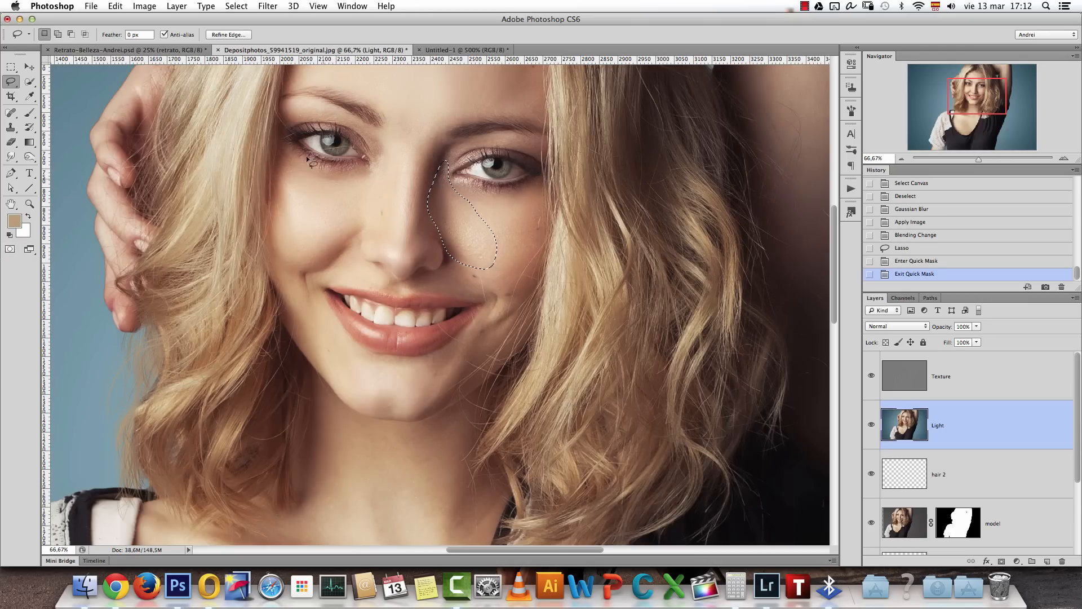
Set the lasso feather to 13.7 px, reselect the shaded skin between nose and right-hand cheek, and check its edge in Quick Mask
{"action": "left_click_drag", "start_coordinate": [112, 37], "coordinate": [187, 42]}
{"action": "key", "text": "super+d"}
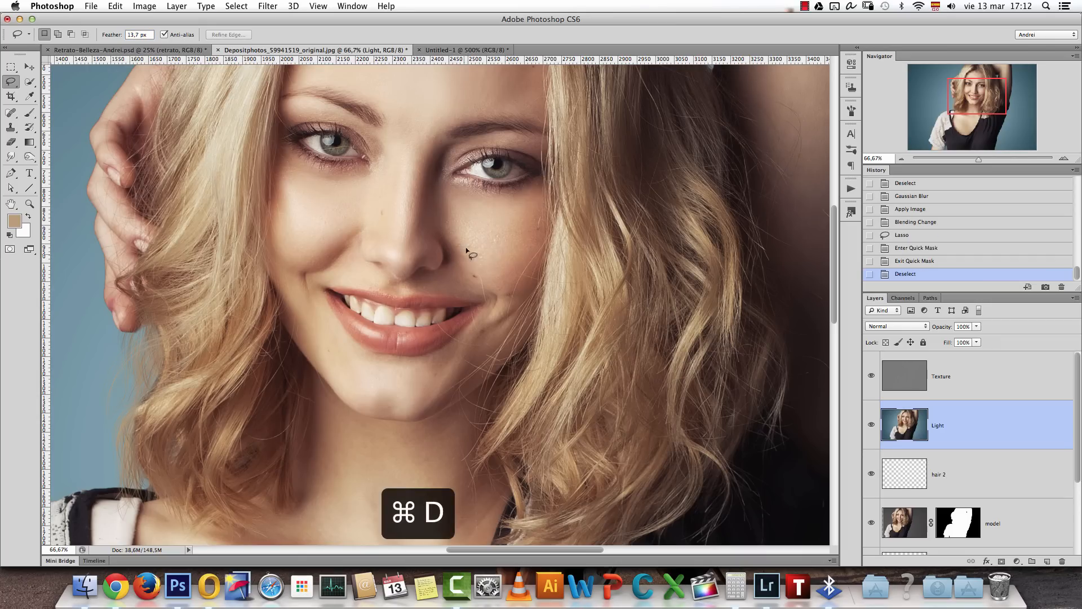
{"action": "mouse_move", "coordinate": [433, 235]}
{"action": "left_mouse_down"}
{"action": "mouse_move", "coordinate": [480, 233]}
{"action": "mouse_move", "coordinate": [445, 160]}
{"action": "left_mouse_up"}
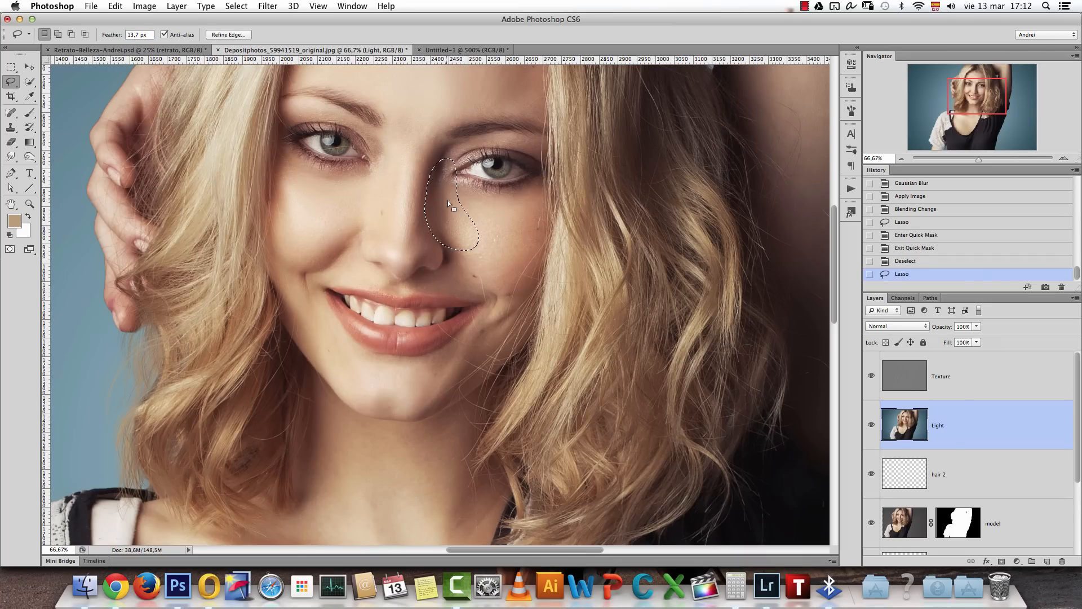
{"action": "left_click", "coordinate": [9, 249]}
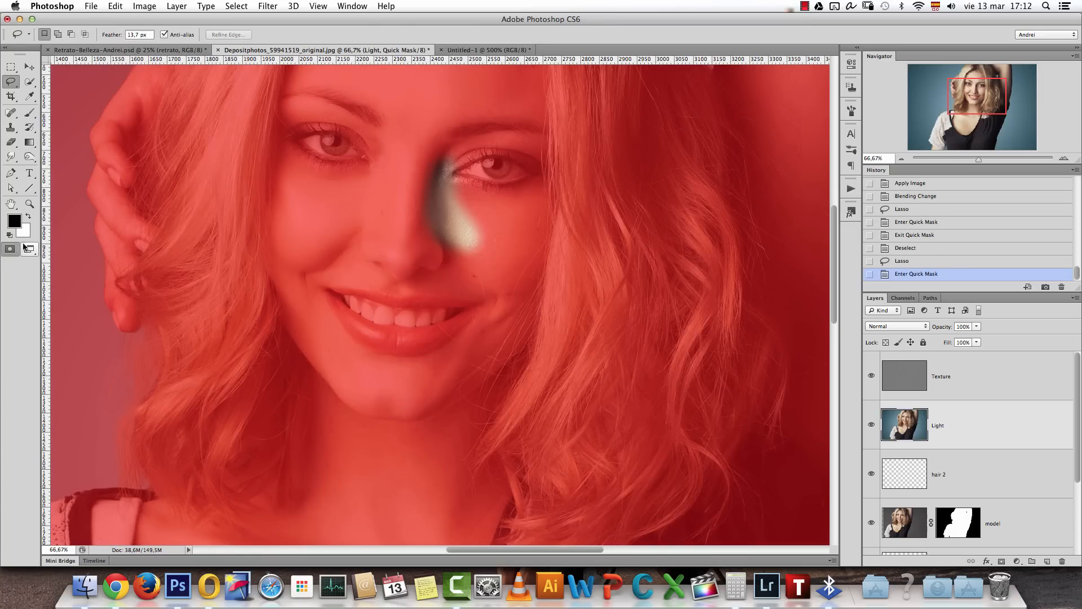
{"action": "left_click", "coordinate": [10, 248]}
Raise the lasso feather to 16 px, redraw the selection over the shadow beside the nose, and check it in Quick Mask
{"action": "left_click_drag", "start_coordinate": [111, 35], "coordinate": [124, 39]}
{"action": "key", "text": "super+d"}
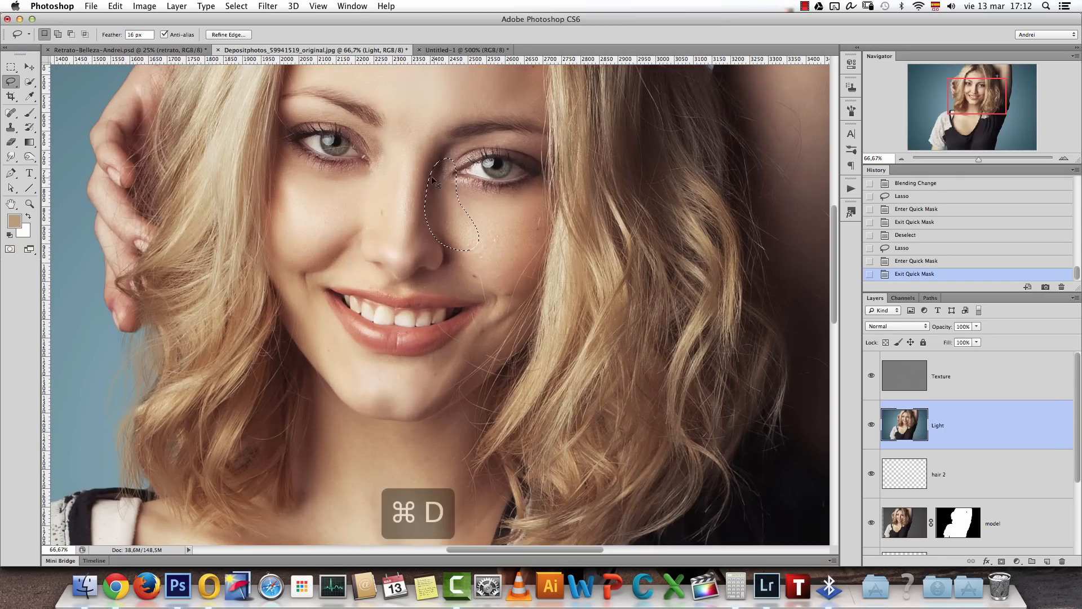
{"action": "mouse_move", "coordinate": [481, 259]}
{"action": "left_mouse_down"}
{"action": "mouse_move", "coordinate": [488, 227]}
{"action": "mouse_move", "coordinate": [451, 148]}
{"action": "left_mouse_up"}
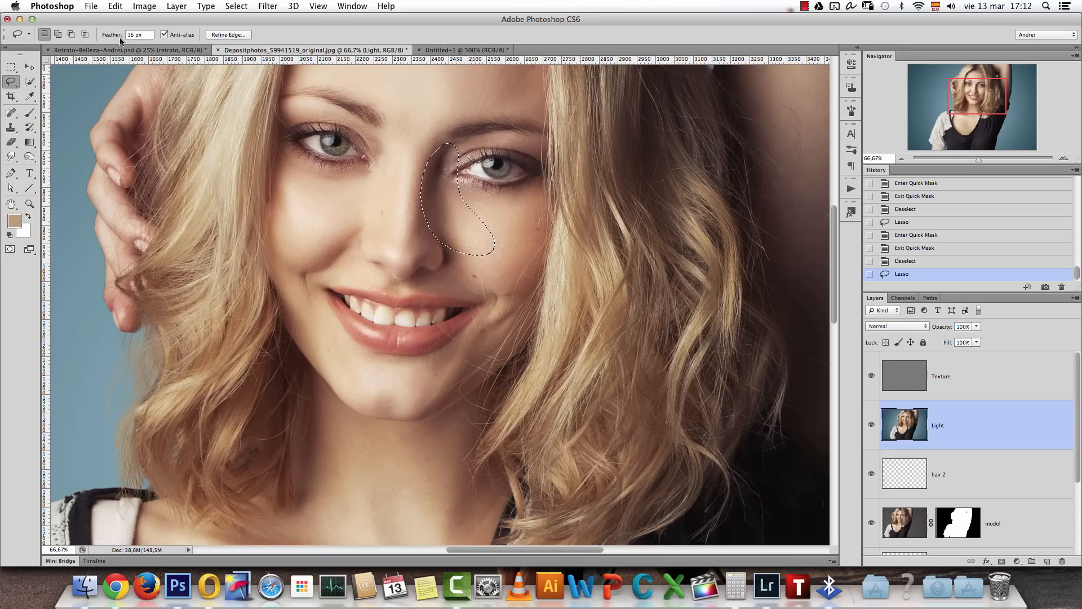
{"action": "left_click", "coordinate": [10, 250]}
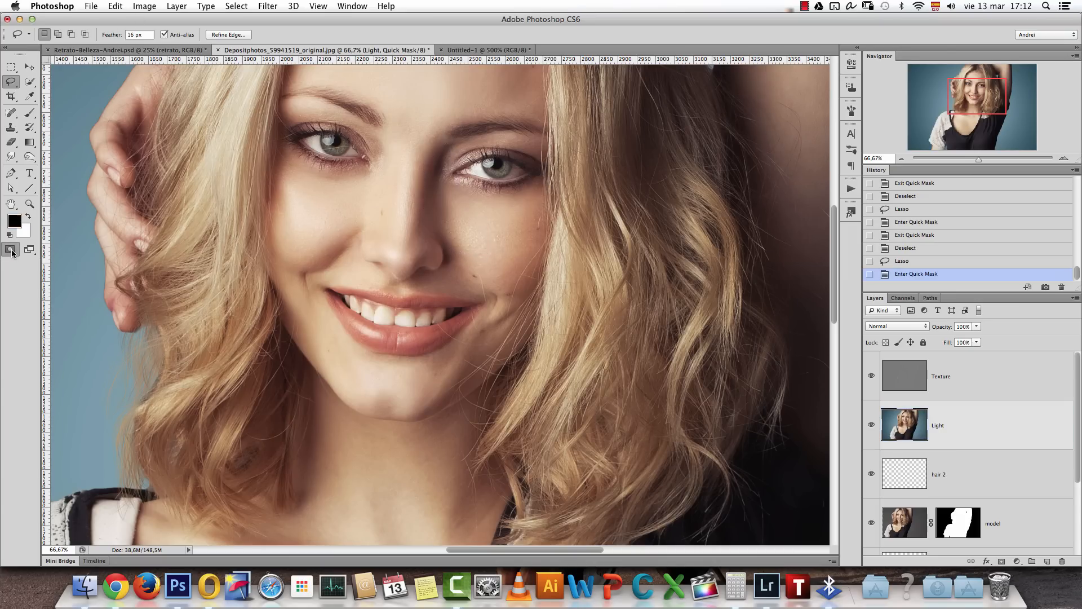
{"action": "left_click", "coordinate": [14, 252]}
Set the lasso feather to 21.1 px, test it with a new selection beside the nose in Quick Mask, and deselect
{"action": "left_click_drag", "start_coordinate": [113, 36], "coordinate": [141, 37]}
{"action": "key", "text": "super+d"}
{"action": "left_click_drag", "start_coordinate": [420, 153], "coordinate": [427, 236]}
{"action": "left_click_drag", "start_coordinate": [418, 147], "coordinate": [420, 149]}
{"action": "left_click", "coordinate": [11, 250]}
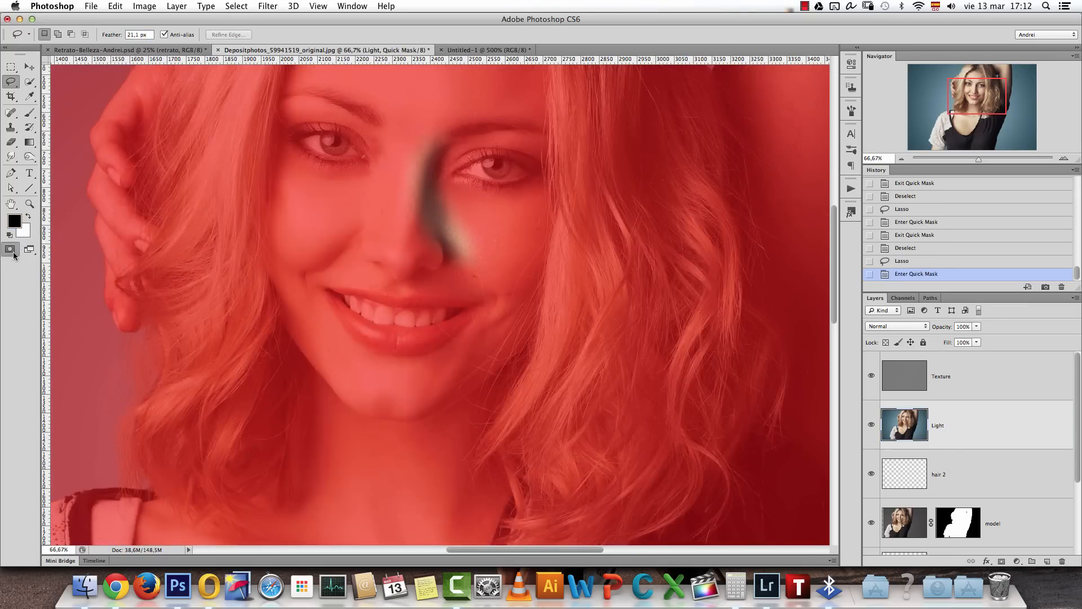
{"action": "left_click", "coordinate": [13, 252]}
{"action": "key", "text": "super+d"}
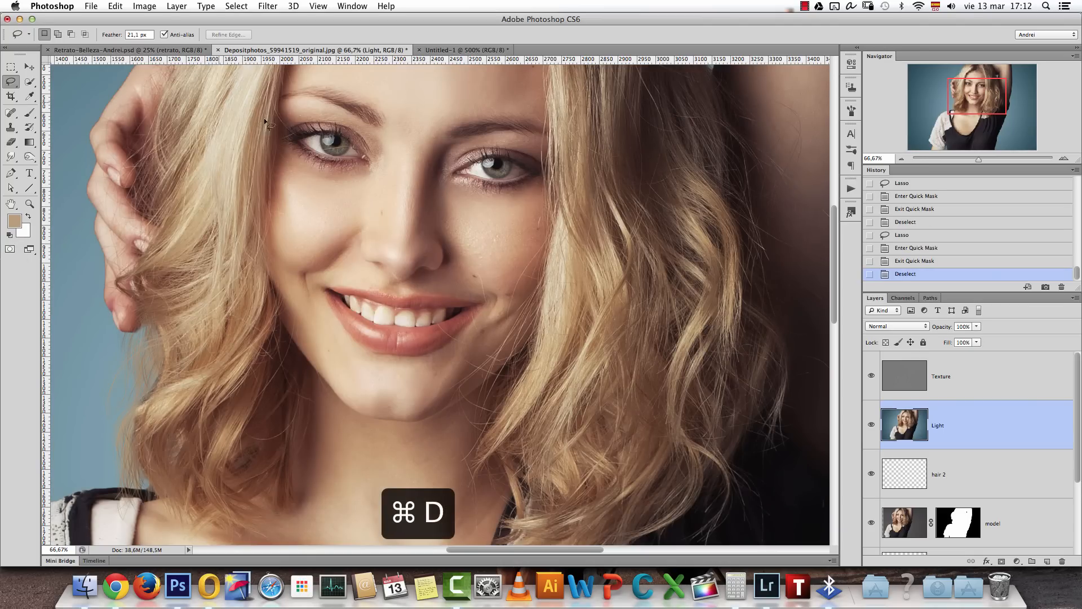
Lasso the shadow from the inner eye corner down beside the nose, apply a 21.9-pixel Gaussian Blur to it, and deselect
{"action": "mouse_move", "coordinate": [434, 152]}
{"action": "left_mouse_down"}
{"action": "mouse_move", "coordinate": [434, 241]}
{"action": "mouse_move", "coordinate": [450, 255]}
{"action": "mouse_move", "coordinate": [469, 231]}
{"action": "left_mouse_up"}
{"action": "left_click_drag", "start_coordinate": [452, 164], "coordinate": [456, 151]}
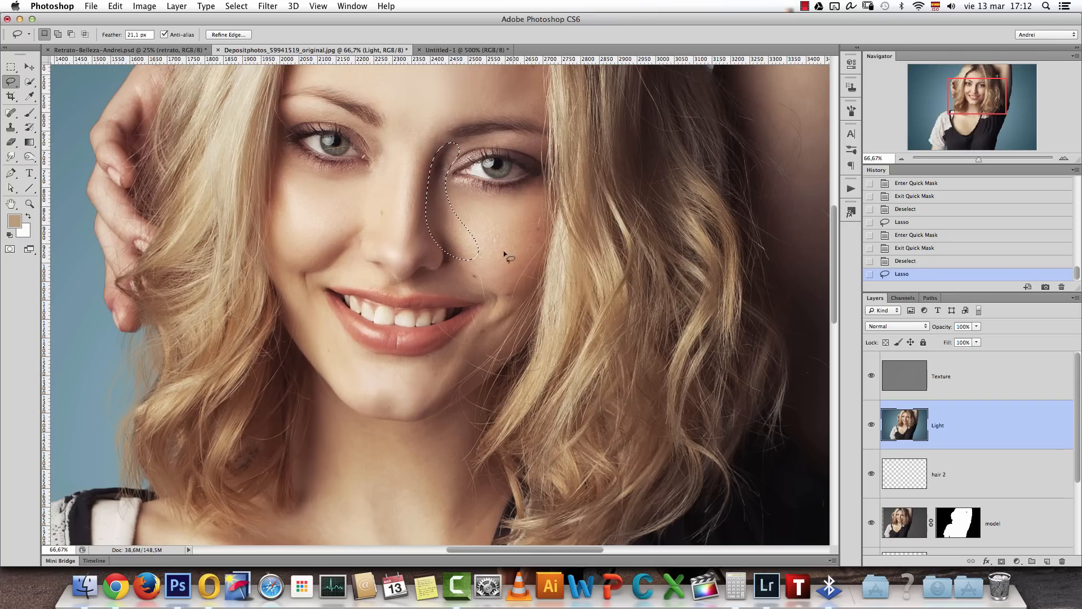
{"action": "left_click", "coordinate": [268, 6]}
{"action": "mouse_move", "coordinate": [309, 149]}
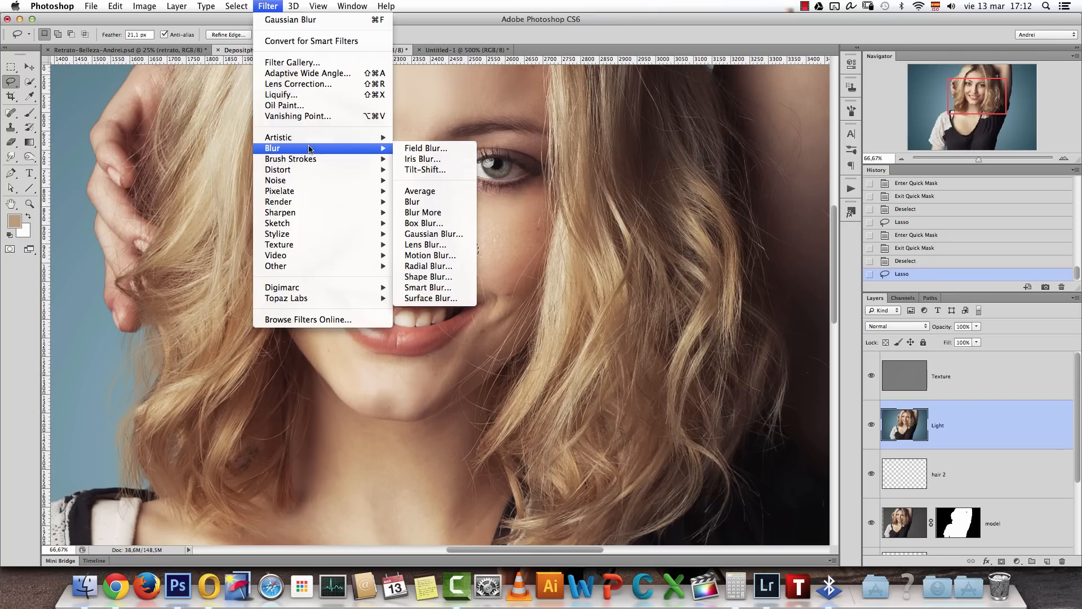
{"action": "left_click", "coordinate": [454, 234]}
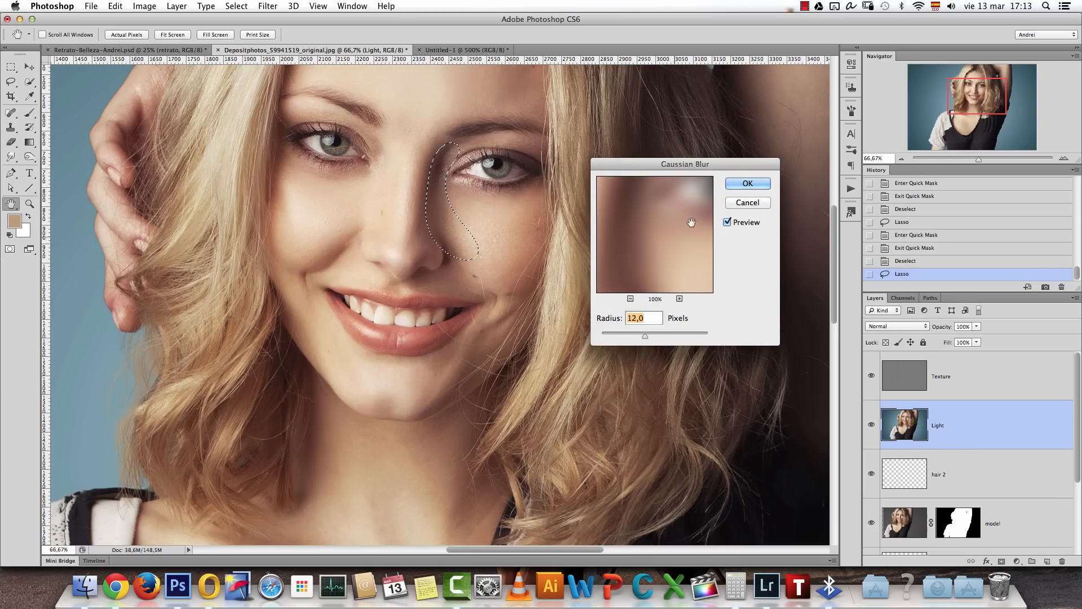
{"action": "left_click_drag", "start_coordinate": [699, 162], "coordinate": [660, 124]}
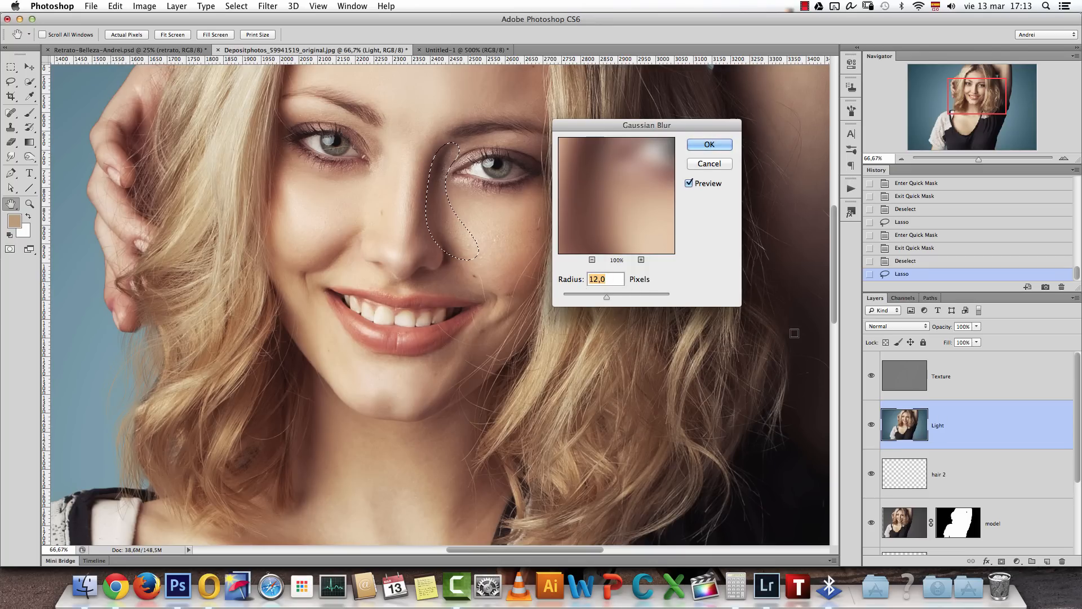
{"action": "left_click_drag", "start_coordinate": [607, 302], "coordinate": [610, 297]}
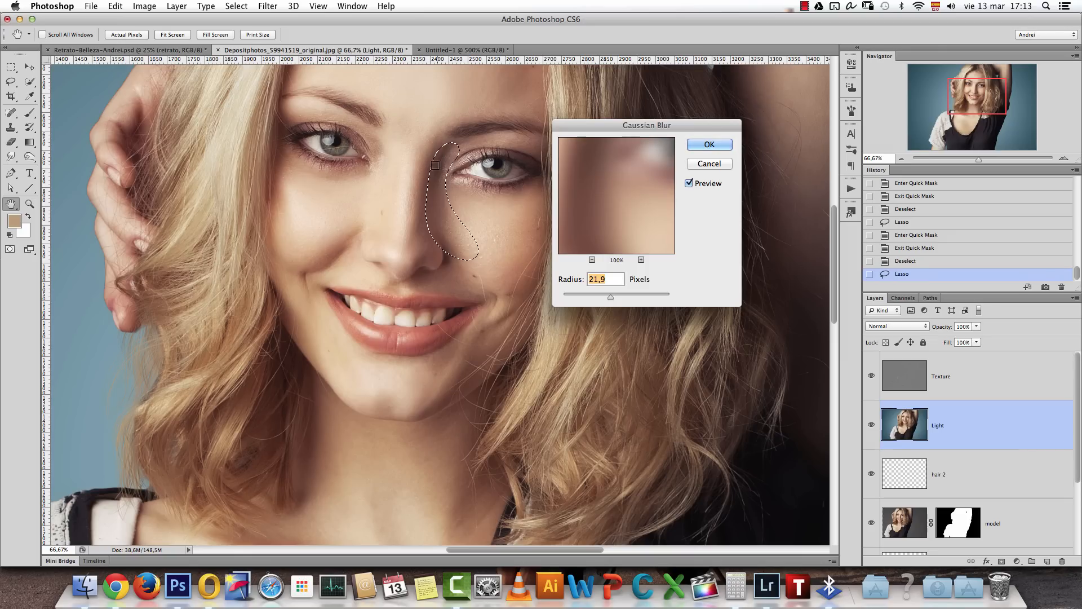
{"action": "left_click", "coordinate": [688, 183]}
{"action": "left_click", "coordinate": [688, 183]}
{"action": "left_click", "coordinate": [708, 145]}
{"action": "key", "text": "super+d"}
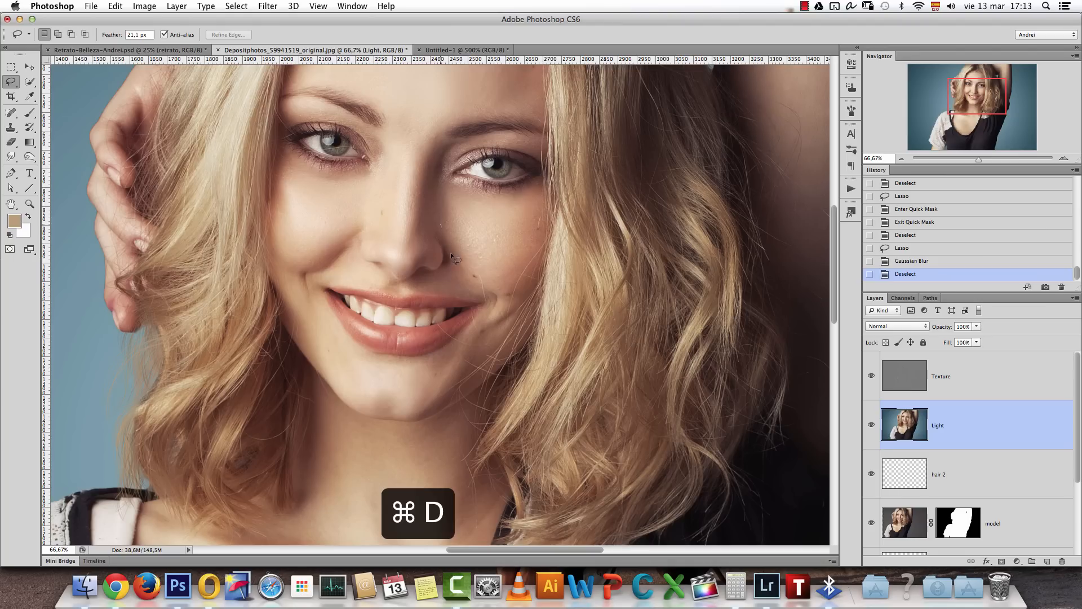
Lasso the cheek area right of the nose on the Light layer, reapply the last Gaussian Blur to it, and deselect
{"action": "left_click_drag", "start_coordinate": [495, 237], "coordinate": [473, 212]}
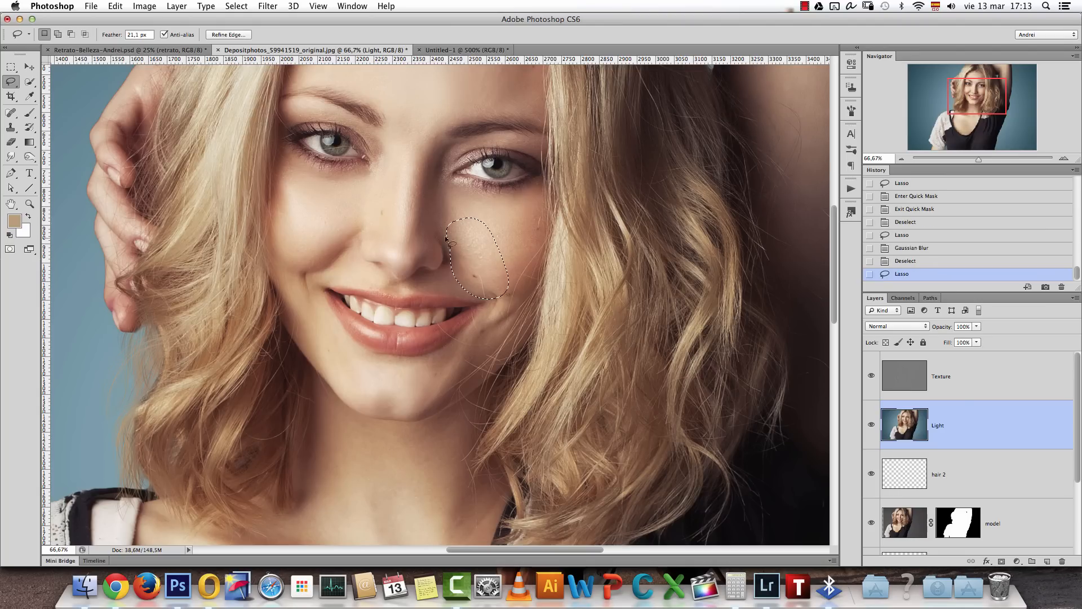
{"action": "left_click", "coordinate": [267, 5]}
{"action": "mouse_move", "coordinate": [236, 5]}
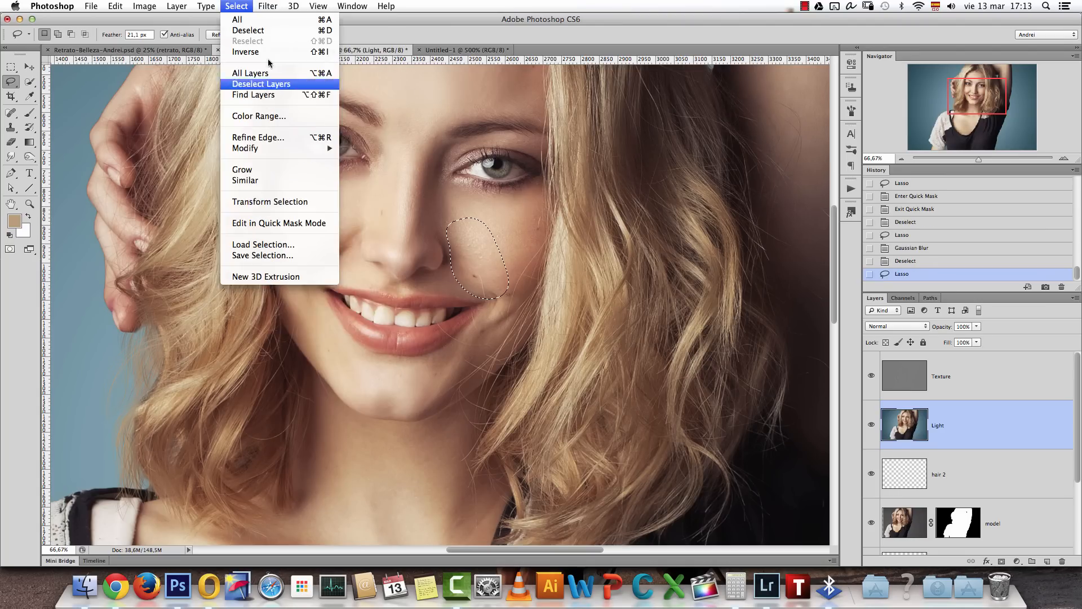
{"action": "left_click", "coordinate": [292, 21]}
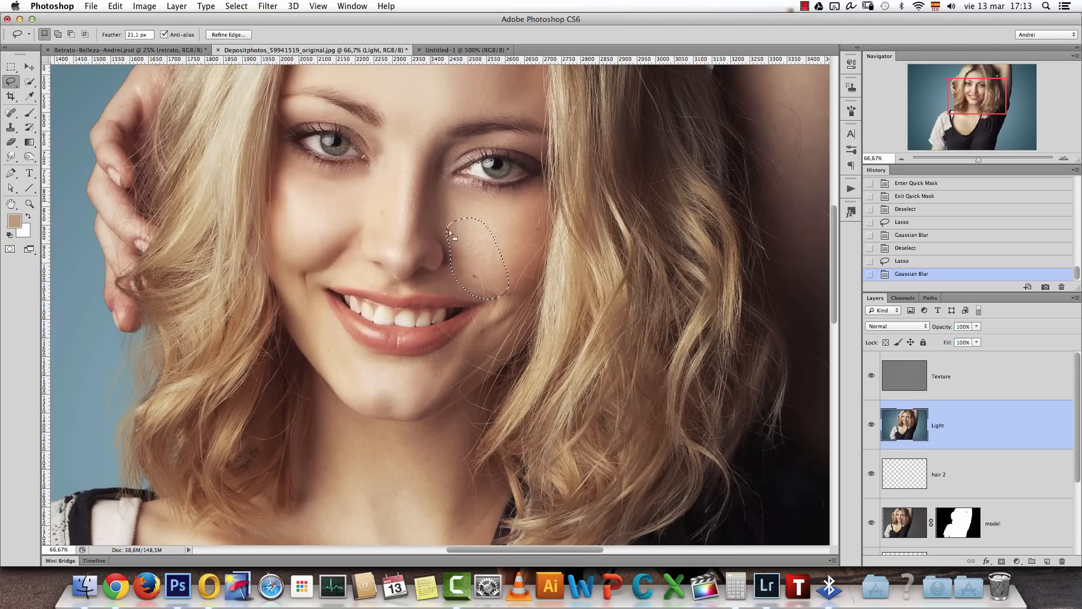
{"action": "key", "text": "super+d"}
Smooth the cheek left of the nose and the smile crease below it with separate lasso selections and the last Gaussian Blur
{"action": "mouse_move", "coordinate": [353, 198]}
{"action": "left_mouse_down"}
{"action": "mouse_move", "coordinate": [312, 230]}
{"action": "mouse_move", "coordinate": [335, 271]}
{"action": "left_mouse_up"}
{"action": "left_click", "coordinate": [268, 6]}
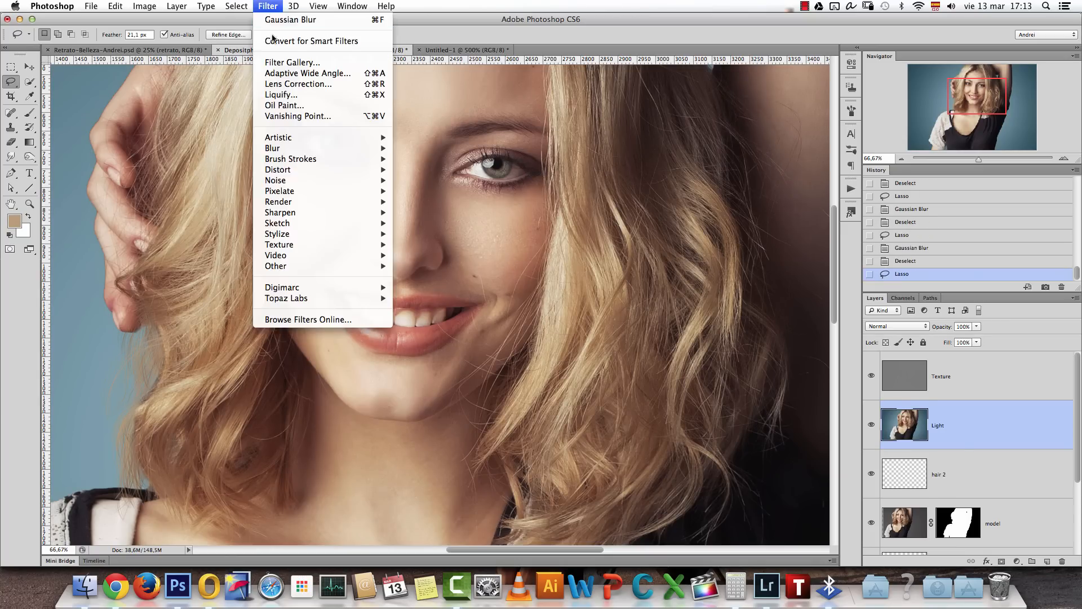
{"action": "left_click", "coordinate": [289, 20]}
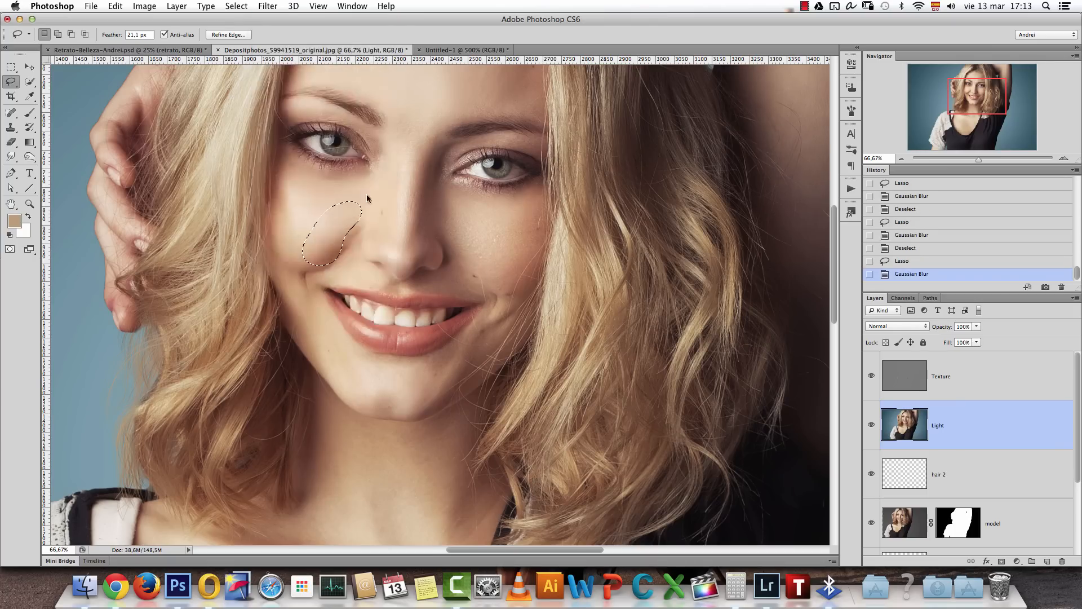
{"action": "key", "text": "super+d"}
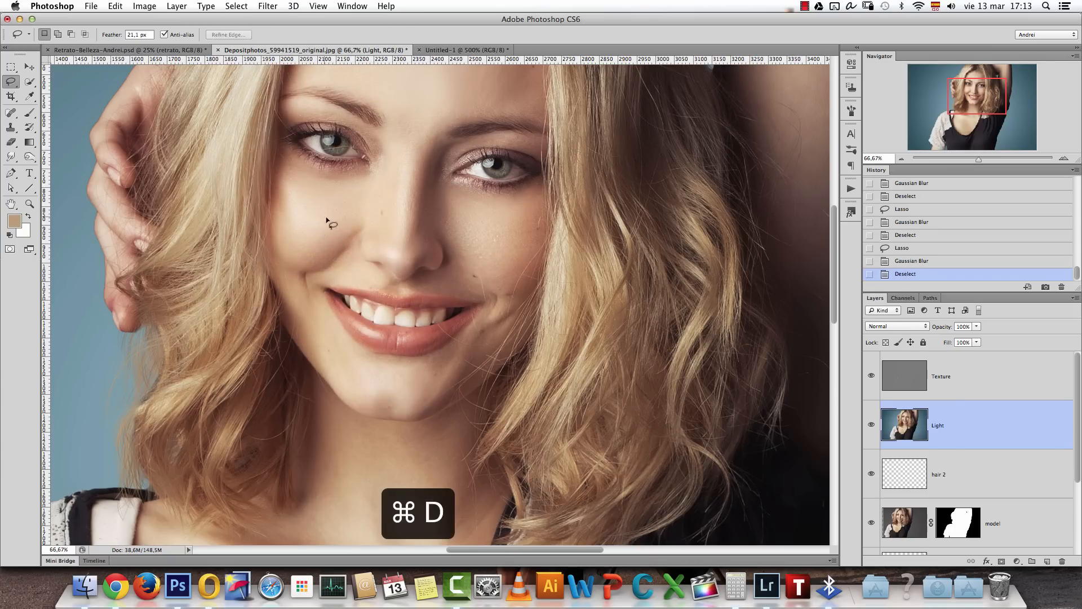
{"action": "mouse_move", "coordinate": [303, 261]}
{"action": "left_mouse_down"}
{"action": "mouse_move", "coordinate": [320, 340]}
{"action": "mouse_move", "coordinate": [345, 348]}
{"action": "mouse_move", "coordinate": [317, 289]}
{"action": "mouse_move", "coordinate": [339, 272]}
{"action": "mouse_move", "coordinate": [317, 285]}
{"action": "left_mouse_up"}
{"action": "key", "text": "super+f"}
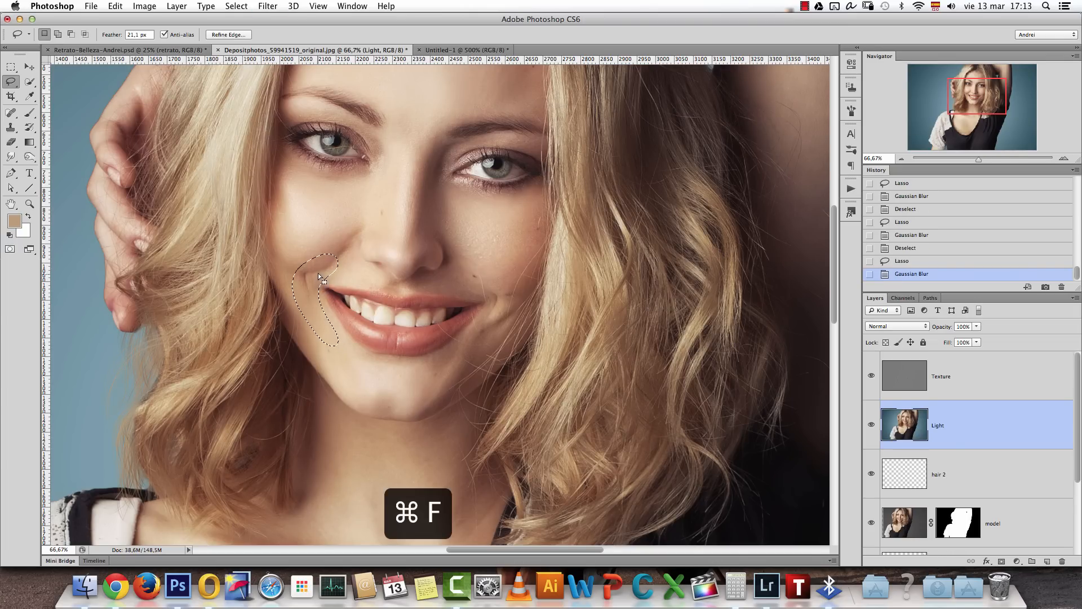
{"action": "key", "text": "super+d"}
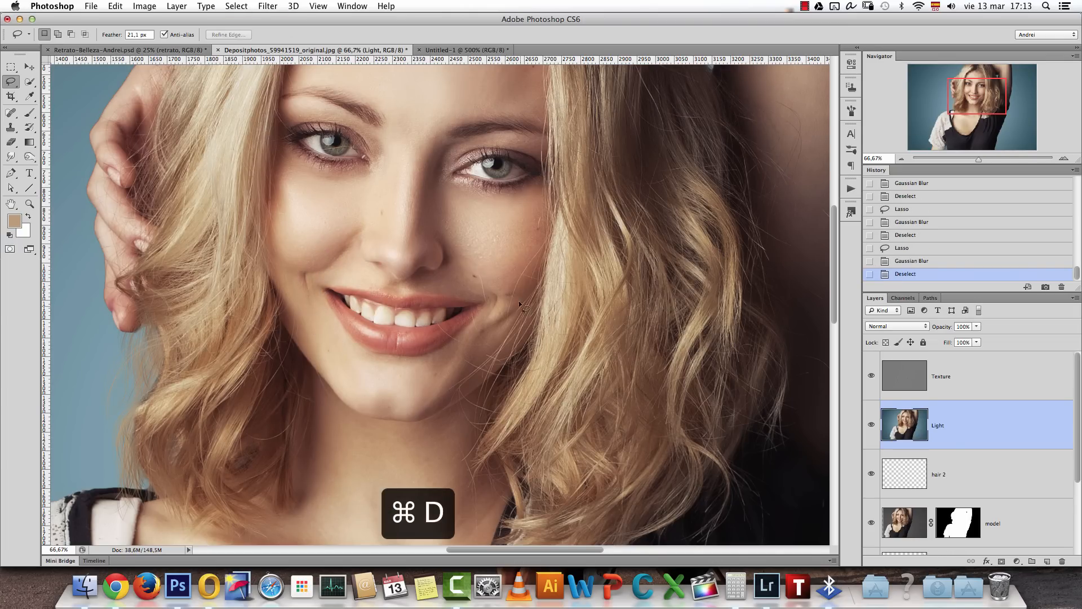
Blur the jaw area below the right mouth corner, and the patch between nose and mouth corner, using lasso selections and the last Gaussian Blur
{"action": "left_click_drag", "start_coordinate": [488, 310], "coordinate": [426, 375]}
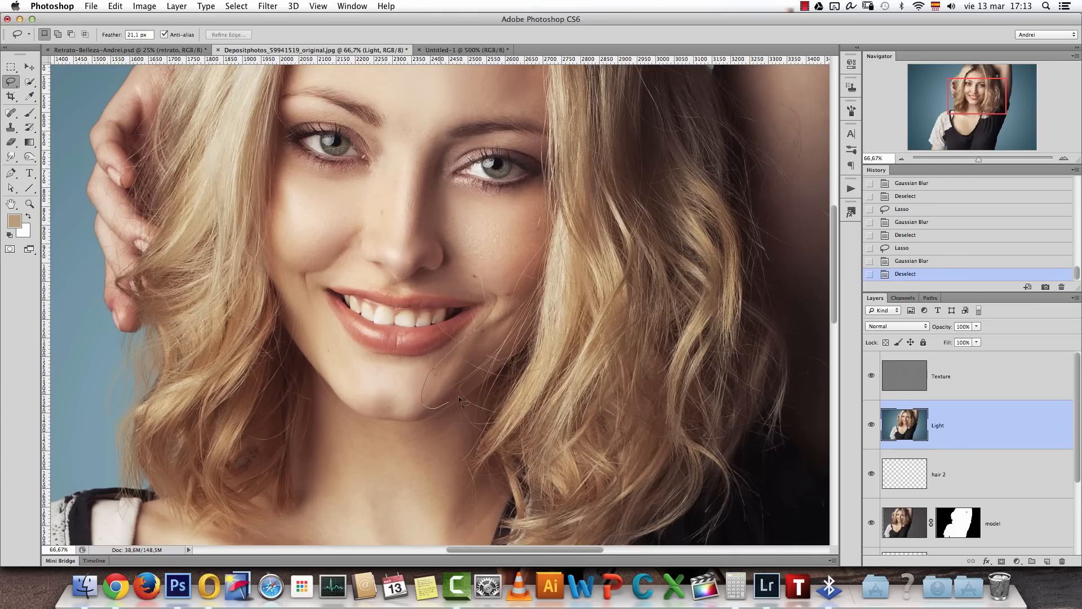
{"action": "mouse_move", "coordinate": [507, 353]}
{"action": "left_mouse_down"}
{"action": "mouse_move", "coordinate": [519, 321]}
{"action": "mouse_move", "coordinate": [497, 316]}
{"action": "left_mouse_up"}
{"action": "key", "text": "super+f"}
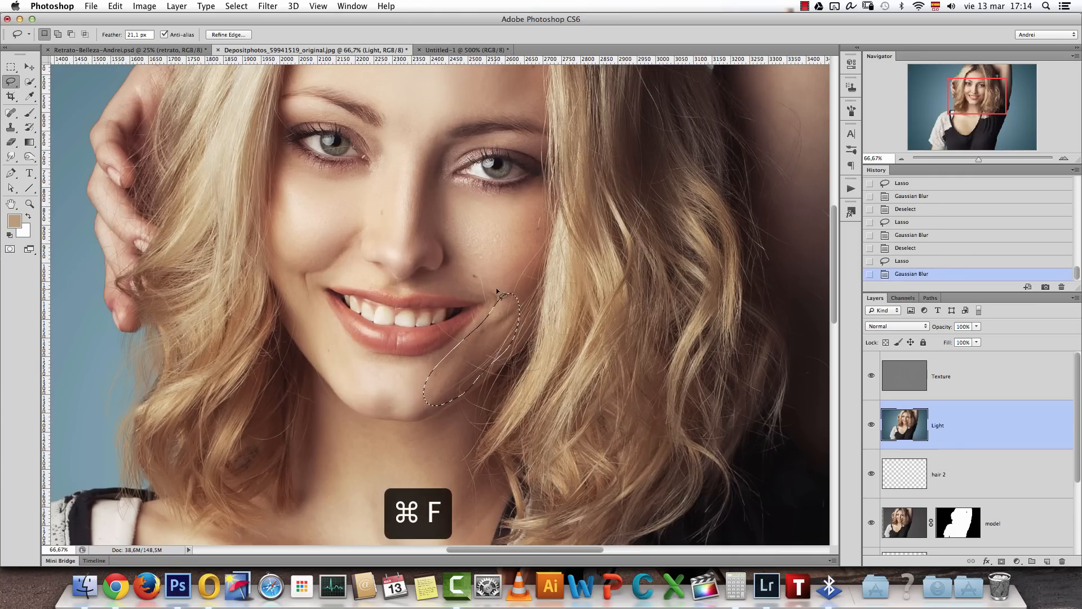
{"action": "left_click", "coordinate": [504, 278]}
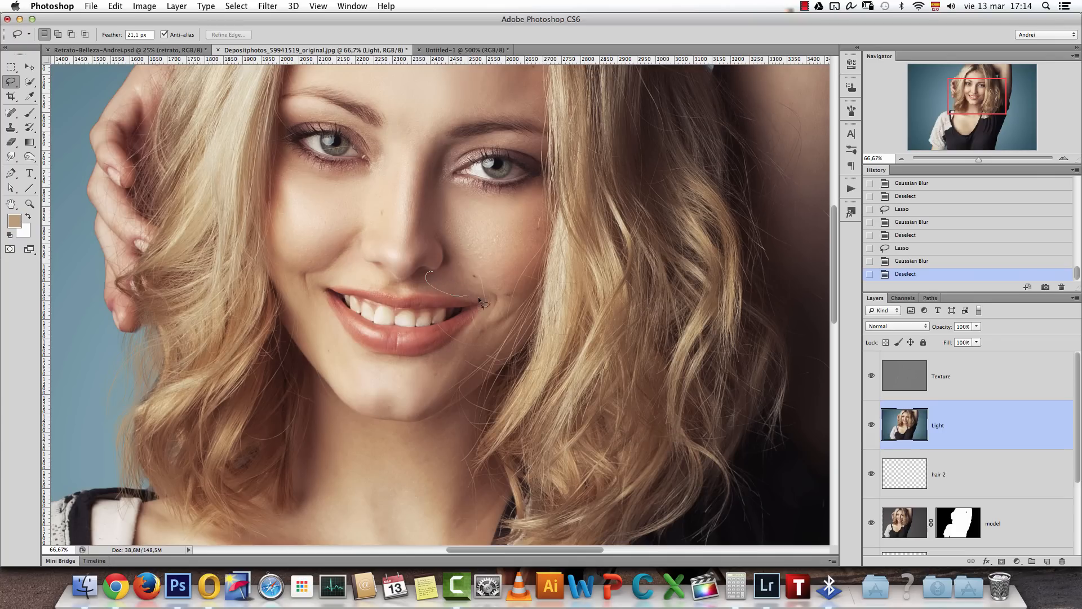
{"action": "left_click_drag", "start_coordinate": [505, 261], "coordinate": [478, 253]}
{"action": "key", "text": "super+f"}
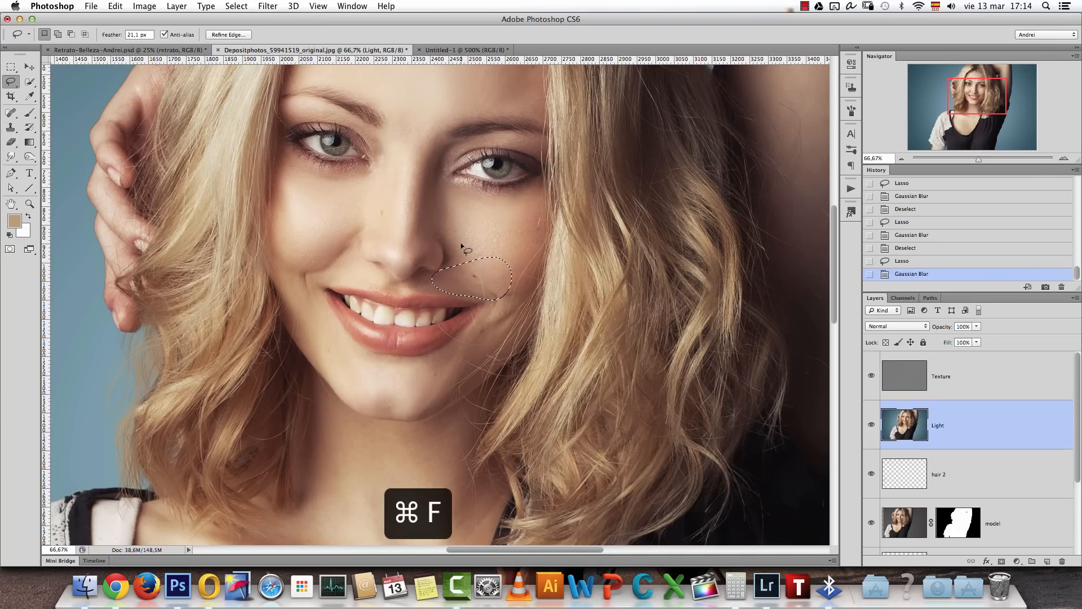
{"action": "key", "text": "super+d"}
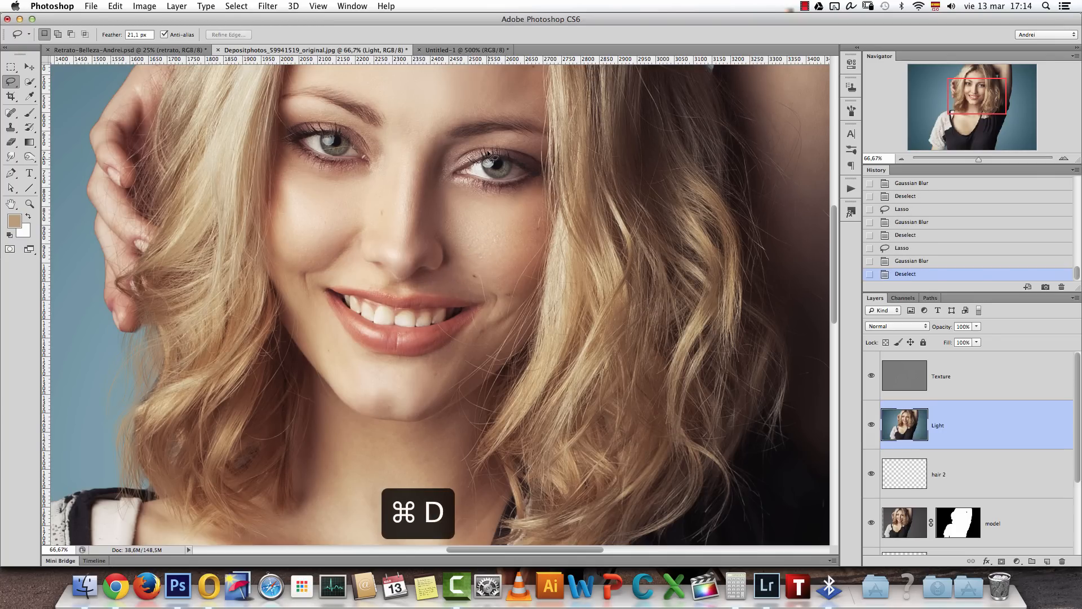
Smooth the upper forehead and its left side with separate lasso selections and the last Gaussian Blur
{"action": "left_click_drag", "start_coordinate": [462, 159], "coordinate": [459, 285]}
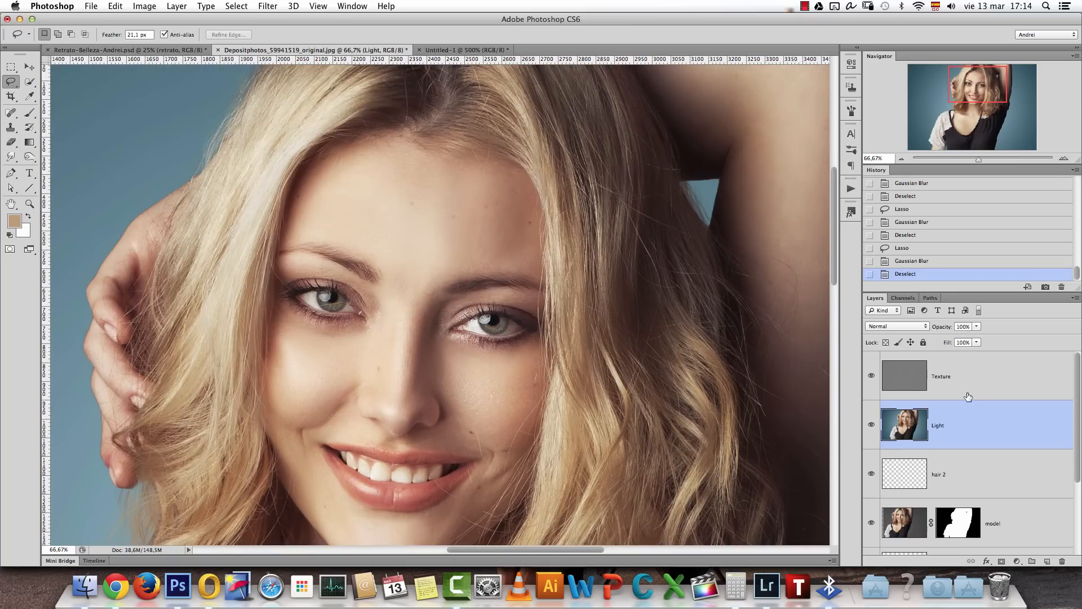
{"action": "mouse_move", "coordinate": [406, 164]}
{"action": "left_mouse_down"}
{"action": "mouse_move", "coordinate": [383, 202]}
{"action": "mouse_move", "coordinate": [475, 226]}
{"action": "mouse_move", "coordinate": [521, 193]}
{"action": "mouse_move", "coordinate": [480, 170]}
{"action": "left_mouse_up"}
{"action": "key", "text": "super+f"}
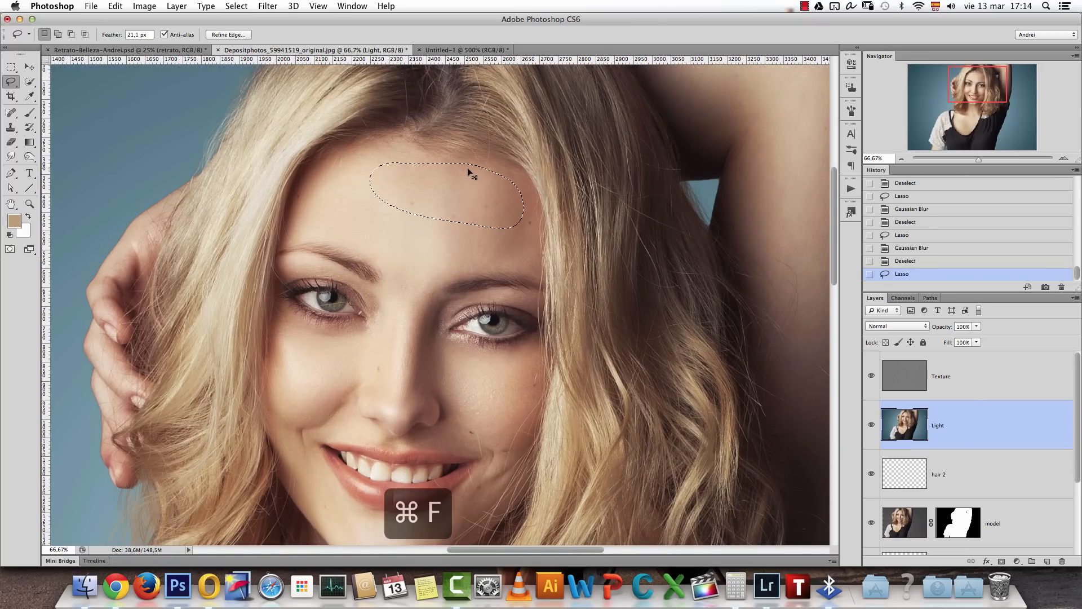
{"action": "left_click", "coordinate": [351, 155]}
{"action": "mouse_move", "coordinate": [292, 223]}
{"action": "left_mouse_down"}
{"action": "mouse_move", "coordinate": [413, 152]}
{"action": "mouse_move", "coordinate": [386, 147]}
{"action": "left_mouse_up"}
{"action": "key", "text": "super+f"}
{"action": "left_click", "coordinate": [474, 220]}
Blur further lassoed patches in the middle of the forehead and between the eyebrows with the same Gaussian Blur
{"action": "mouse_move", "coordinate": [440, 180]}
{"action": "left_mouse_down"}
{"action": "mouse_move", "coordinate": [421, 238]}
{"action": "mouse_move", "coordinate": [488, 213]}
{"action": "mouse_move", "coordinate": [467, 186]}
{"action": "mouse_move", "coordinate": [451, 191]}
{"action": "left_mouse_up"}
{"action": "key", "text": "super+f"}
{"action": "left_click", "coordinate": [442, 159]}
{"action": "mouse_move", "coordinate": [369, 189]}
{"action": "left_mouse_down"}
{"action": "mouse_move", "coordinate": [343, 200]}
{"action": "mouse_move", "coordinate": [422, 252]}
{"action": "mouse_move", "coordinate": [386, 183]}
{"action": "left_mouse_up"}
{"action": "key", "text": "super+f"}
{"action": "left_click", "coordinate": [461, 181]}
{"action": "mouse_move", "coordinate": [393, 255]}
{"action": "left_mouse_down"}
{"action": "mouse_move", "coordinate": [384, 297]}
{"action": "mouse_move", "coordinate": [397, 334]}
{"action": "mouse_move", "coordinate": [428, 298]}
{"action": "mouse_move", "coordinate": [416, 248]}
{"action": "left_mouse_up"}
{"action": "key", "text": "super+f"}
{"action": "left_click", "coordinate": [419, 238]}
Try to smooth a lassoed area along the nose with the last Gaussian Blur
{"action": "mouse_move", "coordinate": [353, 370]}
{"action": "left_mouse_down"}
{"action": "mouse_move", "coordinate": [309, 419]}
{"action": "mouse_move", "coordinate": [325, 426]}
{"action": "mouse_move", "coordinate": [371, 382]}
{"action": "mouse_move", "coordinate": [398, 240]}
{"action": "left_mouse_up"}
{"action": "key", "text": "super+f"}
{"action": "left_click", "coordinate": [374, 362]}
{"action": "key", "text": "super+alt+z"}
{"action": "key", "text": "super+alt+z"}
{"action": "left_click", "coordinate": [337, 221]}
Lasso another patch of skin on the left half of the face, reapply the Gaussian Blur, and deselect
{"action": "mouse_move", "coordinate": [292, 258]}
{"action": "left_mouse_down"}
{"action": "mouse_move", "coordinate": [319, 316]}
{"action": "mouse_move", "coordinate": [318, 267]}
{"action": "mouse_move", "coordinate": [346, 254]}
{"action": "mouse_move", "coordinate": [341, 221]}
{"action": "left_mouse_up"}
{"action": "key", "text": "super+f"}
{"action": "left_click", "coordinate": [441, 332]}
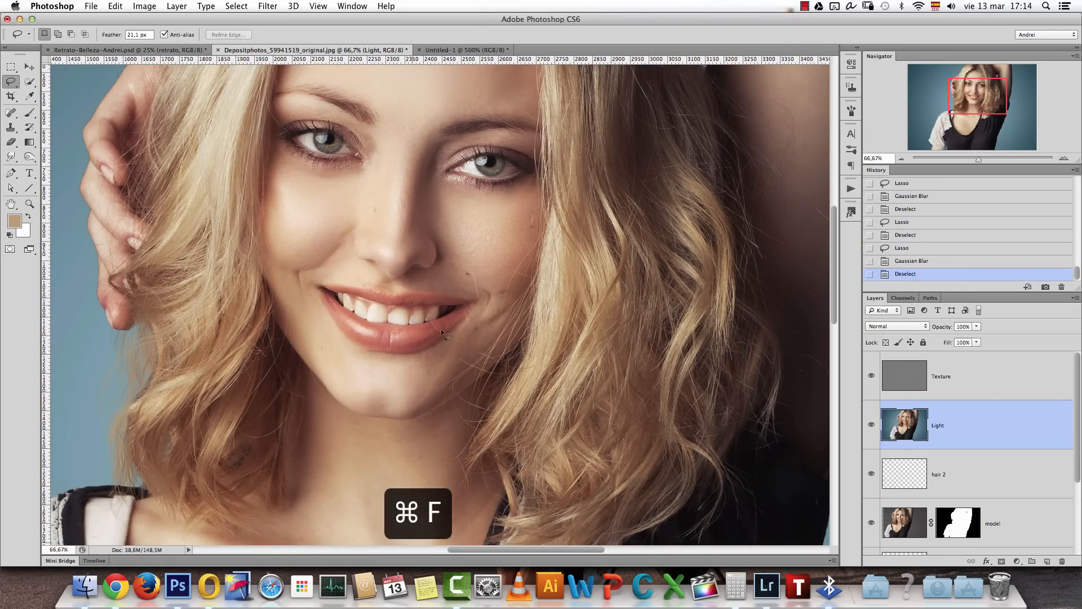
Lasso the curved skin area below the lower lip, reapply the Gaussian Blur, and deselect
{"action": "mouse_move", "coordinate": [316, 324]}
{"action": "left_mouse_down"}
{"action": "mouse_move", "coordinate": [316, 349]}
{"action": "mouse_move", "coordinate": [341, 384]}
{"action": "mouse_move", "coordinate": [373, 398]}
{"action": "mouse_move", "coordinate": [430, 386]}
{"action": "left_mouse_up"}
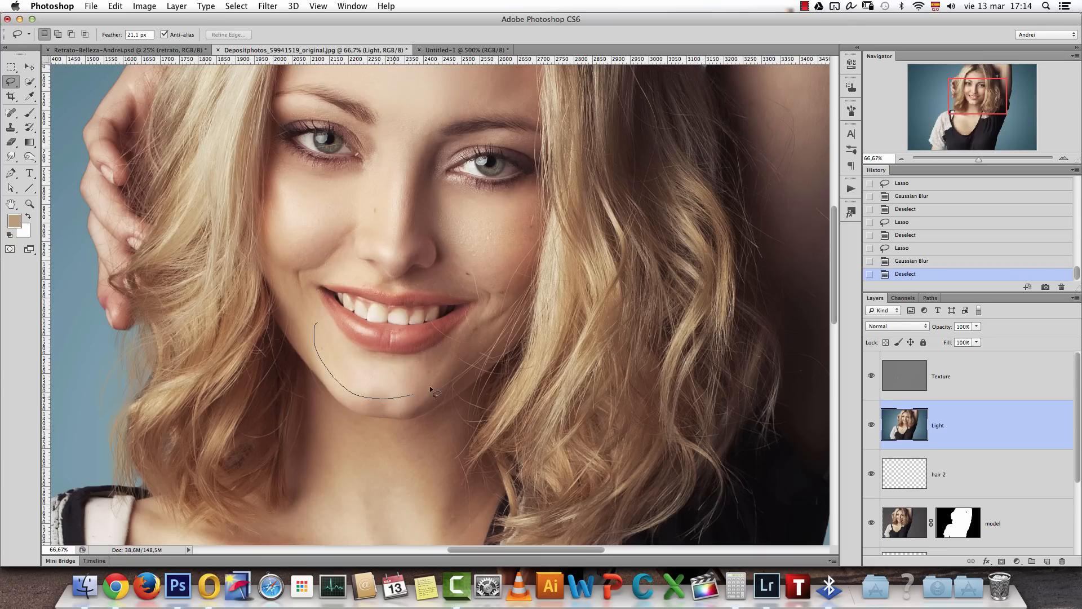
{"action": "mouse_move", "coordinate": [386, 359]}
{"action": "left_mouse_down"}
{"action": "mouse_move", "coordinate": [357, 352]}
{"action": "mouse_move", "coordinate": [329, 320]}
{"action": "left_mouse_up"}
{"action": "key", "text": "super+f"}
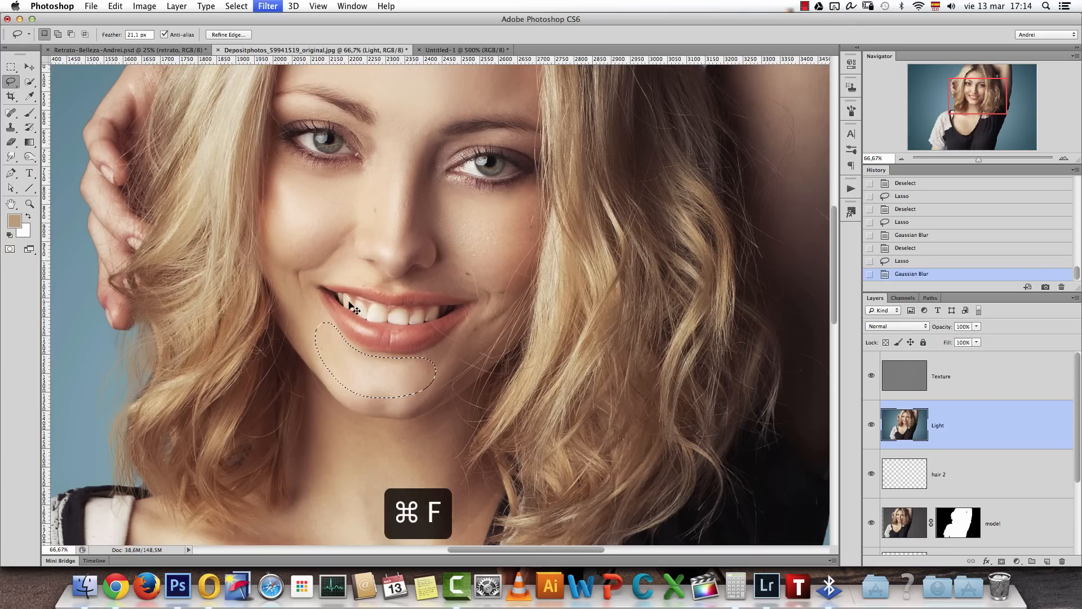
{"action": "left_click", "coordinate": [327, 305]}
Blur a patch below the right mouth corner, then apply the Gaussian Blur twice to a small spot on the chin
{"action": "mouse_move", "coordinate": [457, 345]}
{"action": "left_mouse_down"}
{"action": "mouse_move", "coordinate": [398, 387]}
{"action": "mouse_move", "coordinate": [406, 408]}
{"action": "mouse_move", "coordinate": [475, 355]}
{"action": "left_mouse_up"}
{"action": "key", "text": "super+f"}
{"action": "mouse_move", "coordinate": [365, 382]}
{"action": "left_mouse_down"}
{"action": "mouse_move", "coordinate": [373, 406]}
{"action": "mouse_move", "coordinate": [396, 404]}
{"action": "mouse_move", "coordinate": [385, 382]}
{"action": "left_mouse_up"}
{"action": "key", "text": "super+f"}
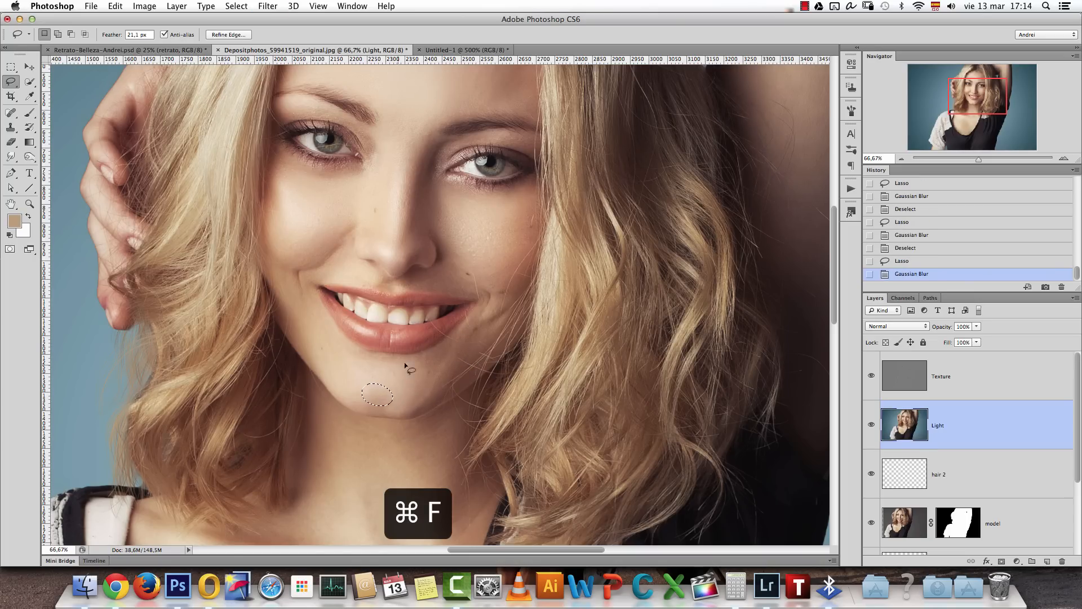
{"action": "key", "text": "super+f"}
{"action": "key", "text": "super+d"}
Smooth the neck and the large upper chest area with separate lasso selections and the last Gaussian Blur
{"action": "left_click_drag", "start_coordinate": [495, 381], "coordinate": [474, 259]}
{"action": "mouse_move", "coordinate": [375, 317]}
{"action": "left_mouse_down"}
{"action": "mouse_move", "coordinate": [454, 272]}
{"action": "mouse_move", "coordinate": [430, 309]}
{"action": "left_mouse_up"}
{"action": "key", "text": "super+f"}
{"action": "key", "text": "super+d"}
{"action": "mouse_move", "coordinate": [327, 345]}
{"action": "left_mouse_down"}
{"action": "mouse_move", "coordinate": [281, 352]}
{"action": "mouse_move", "coordinate": [257, 457]}
{"action": "mouse_move", "coordinate": [440, 463]}
{"action": "mouse_move", "coordinate": [416, 356]}
{"action": "mouse_move", "coordinate": [367, 273]}
{"action": "mouse_move", "coordinate": [330, 343]}
{"action": "left_mouse_up"}
{"action": "key", "text": "super+f"}
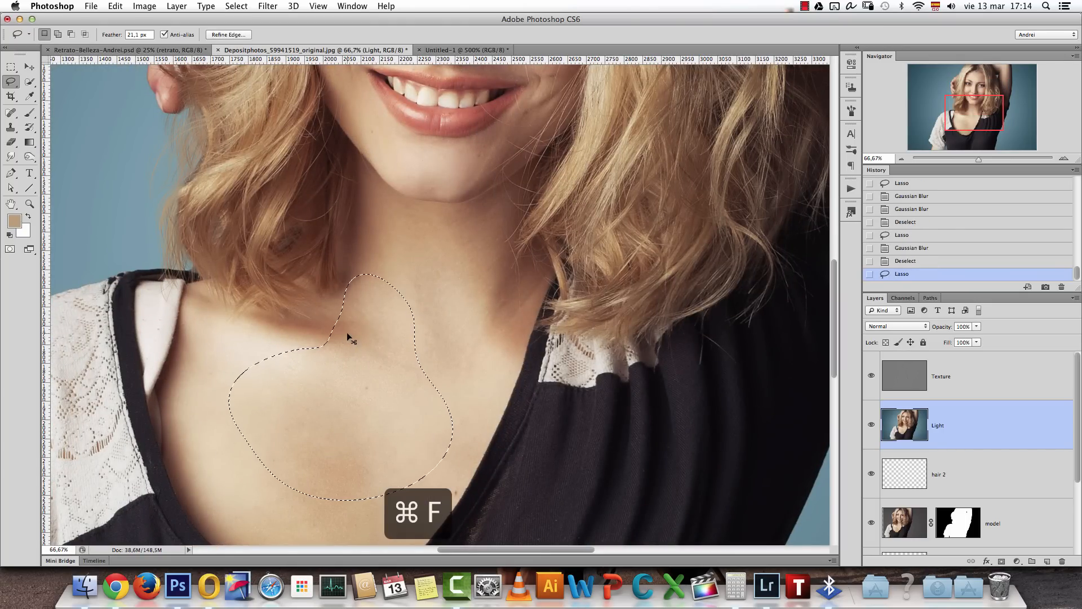
{"action": "key", "text": "super+d"}
Group the Texture and Light layers, toggle the group's visibility to compare the retouch, and undo the grouping
{"action": "scroll", "coordinate": [364, 323], "scroll_direction": "up", "scroll_amount": 8}
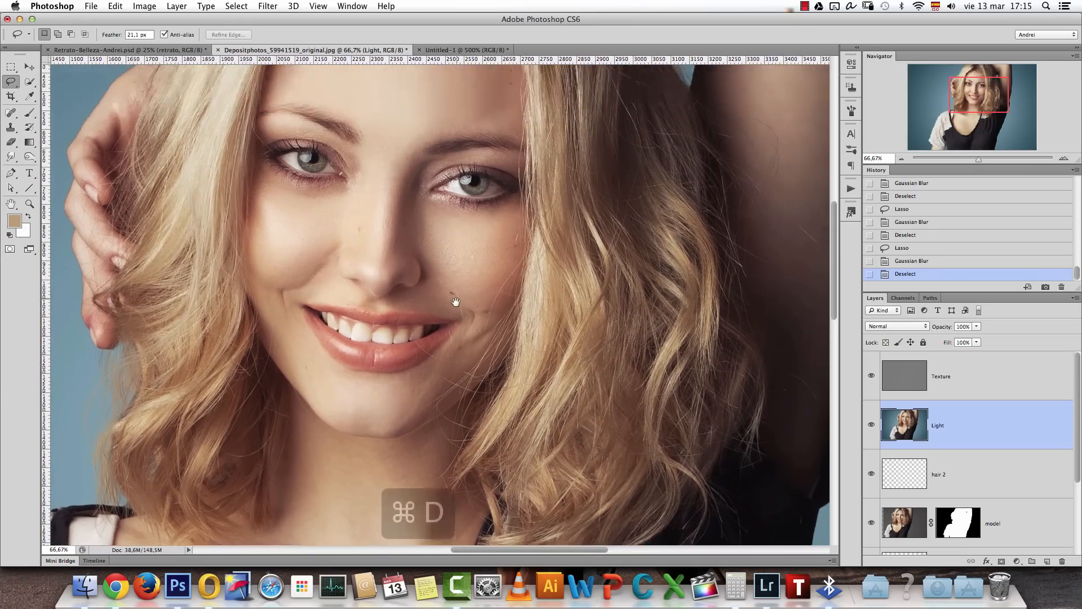
{"action": "left_click_drag", "start_coordinate": [456, 302], "coordinate": [454, 307]}
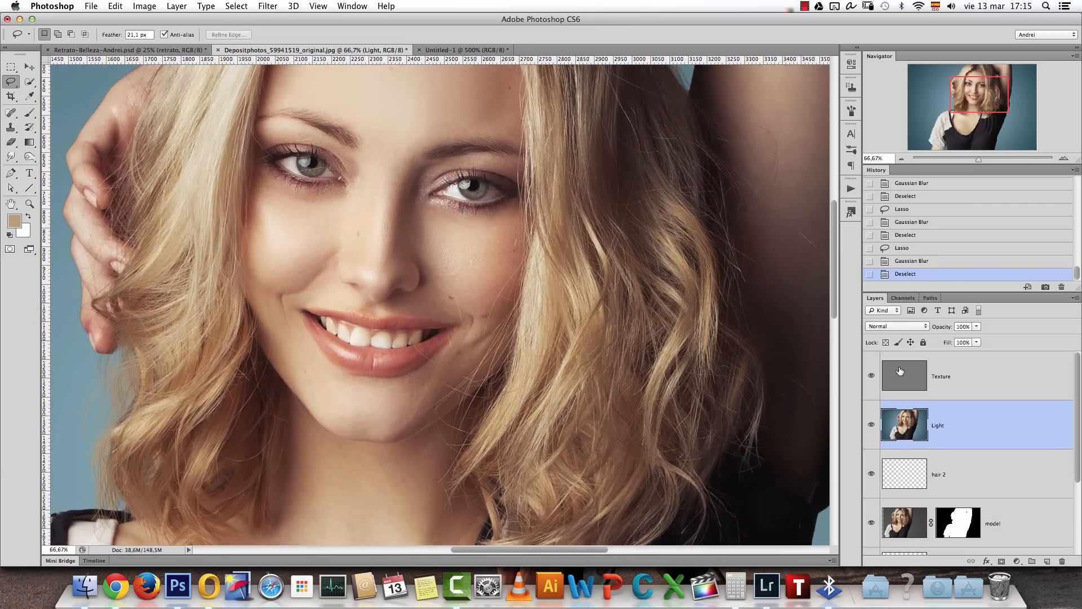
{"action": "left_click", "coordinate": [971, 377], "text": "super"}
{"action": "key", "text": "super+g"}
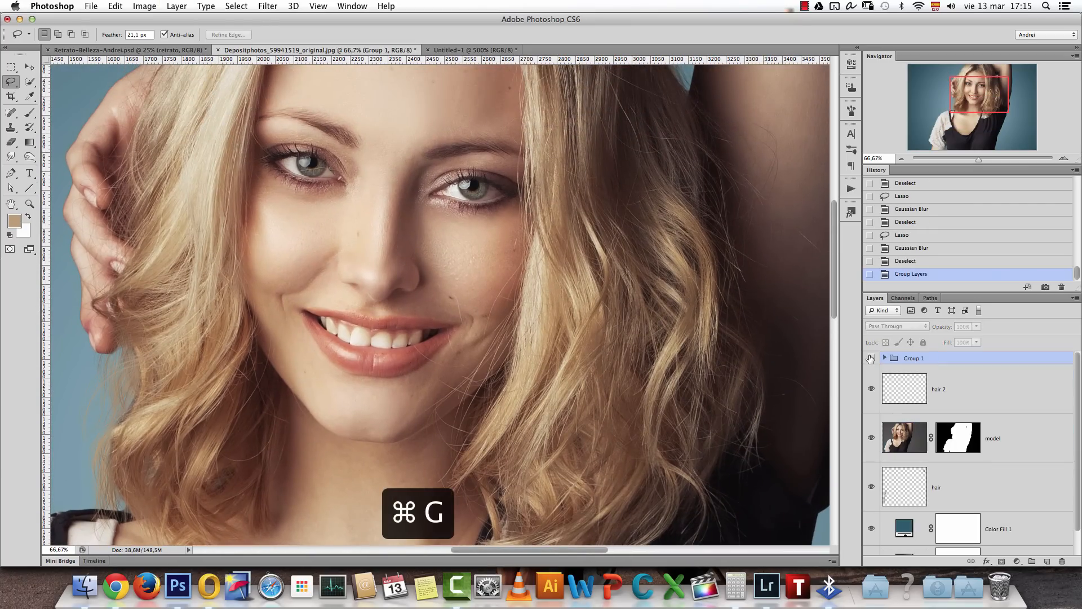
{"action": "left_click", "coordinate": [870, 358]}
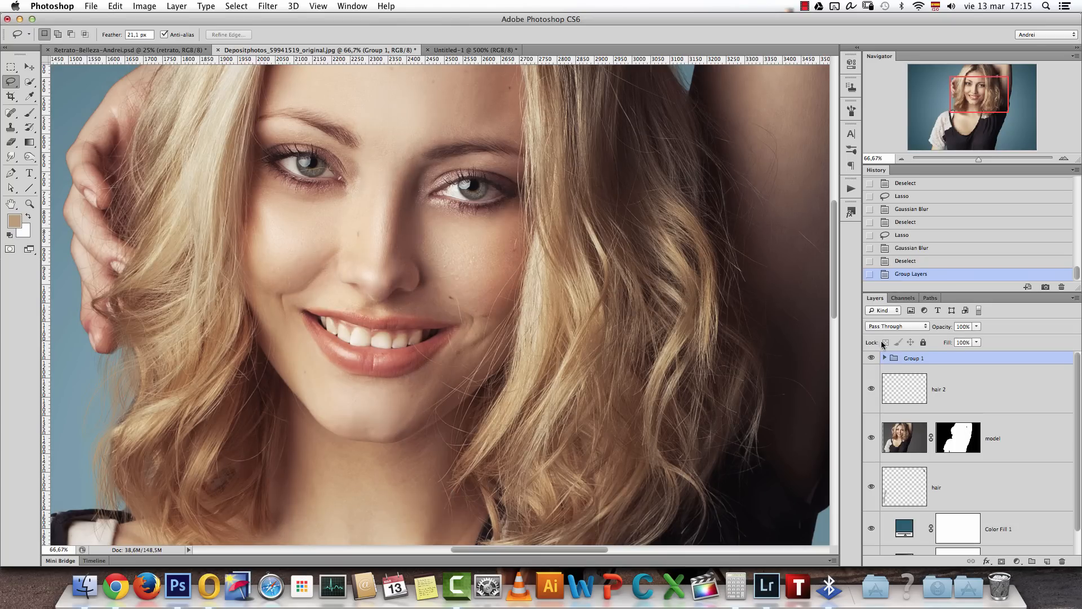
{"action": "key", "text": "alt+super+z"}
Select the Texture layer, view it at 100%, and set the Clone Stamp tool to sample the Current Layer
{"action": "left_click", "coordinate": [976, 380]}
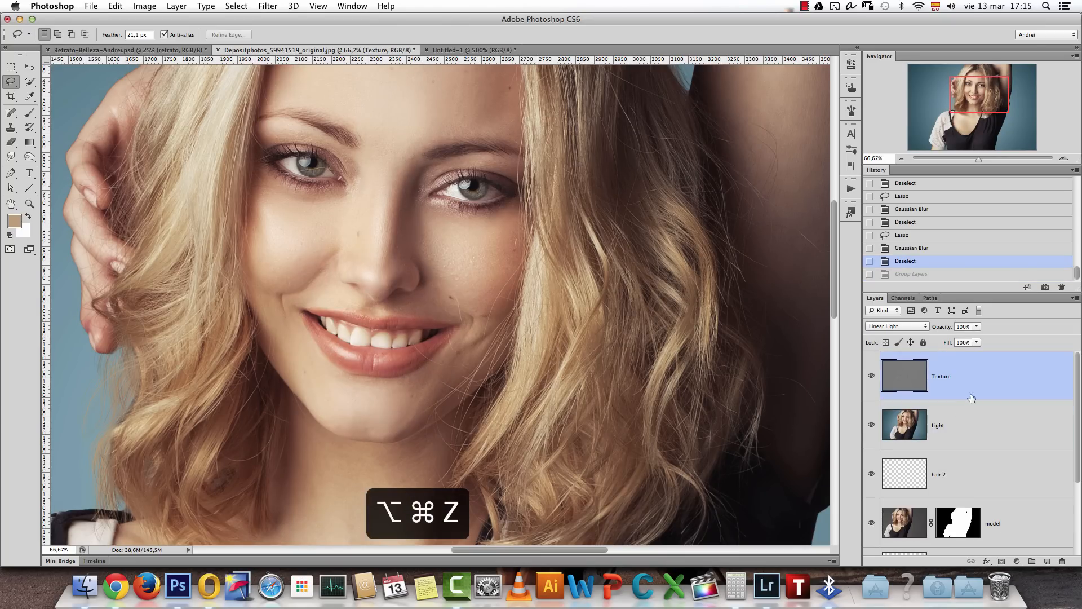
{"action": "key", "text": "super+1"}
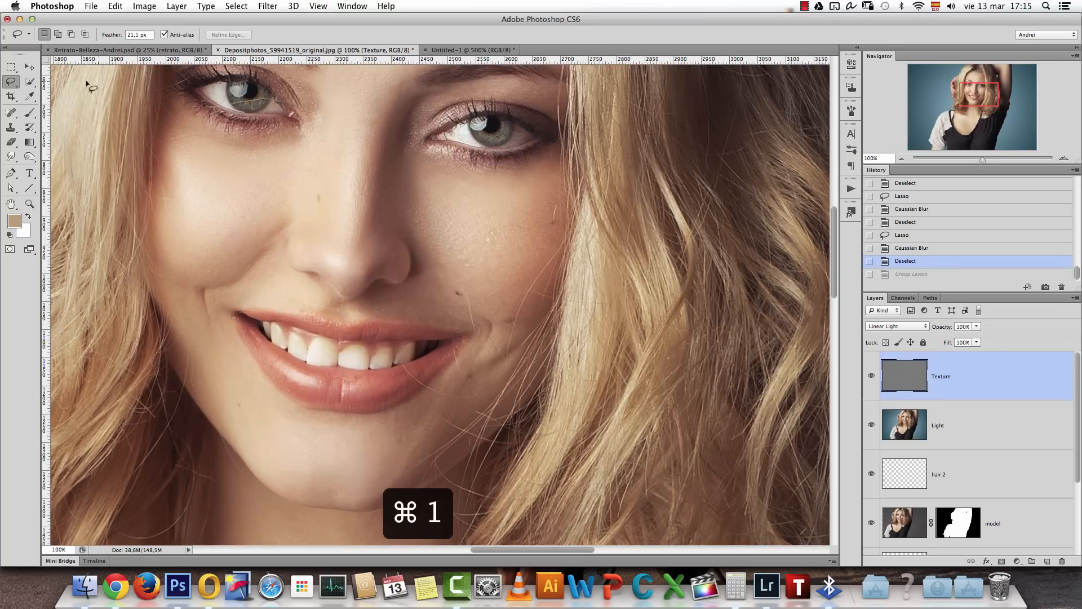
{"action": "left_click", "coordinate": [13, 114]}
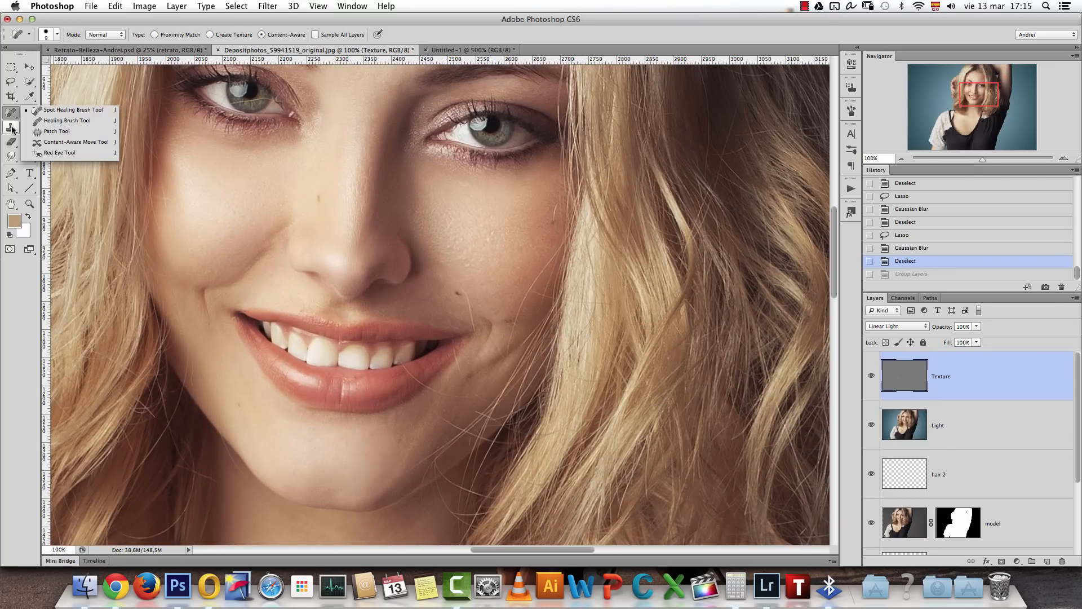
{"action": "left_click", "coordinate": [11, 127]}
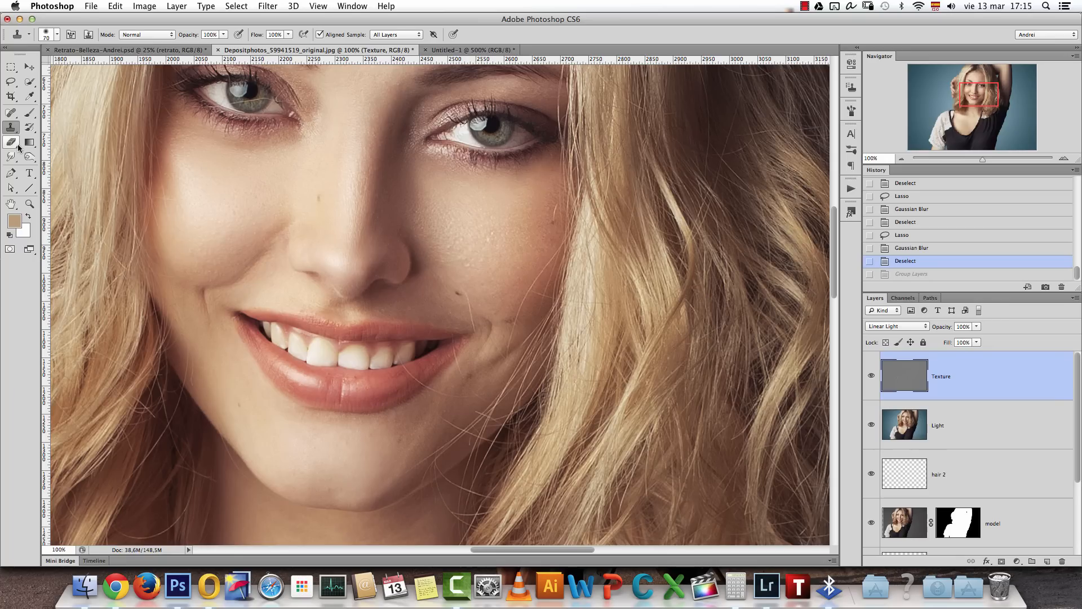
{"action": "left_click", "coordinate": [413, 35]}
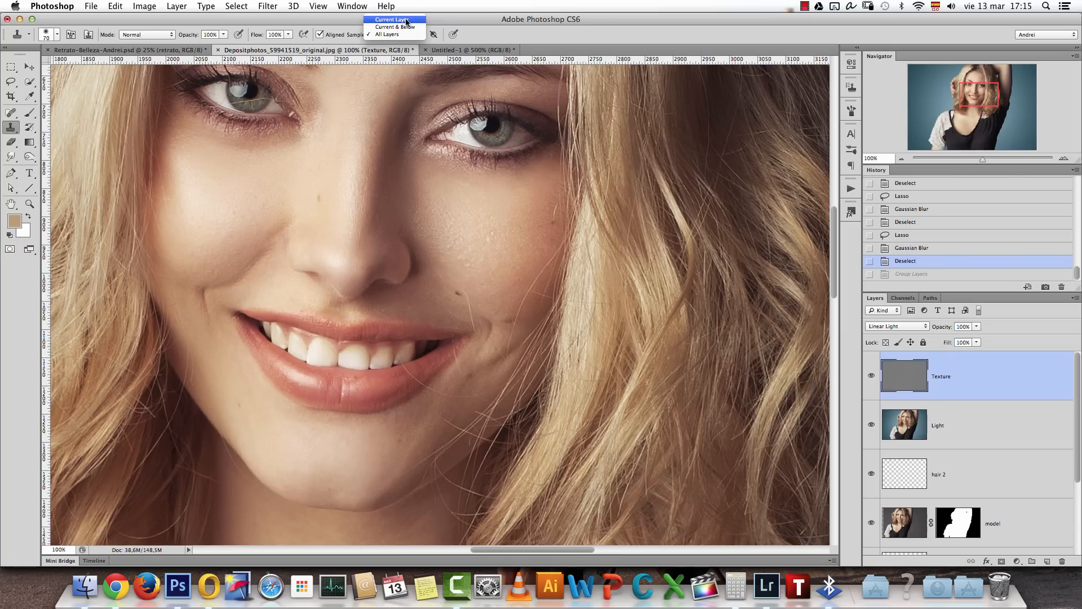
{"action": "left_click", "coordinate": [408, 20]}
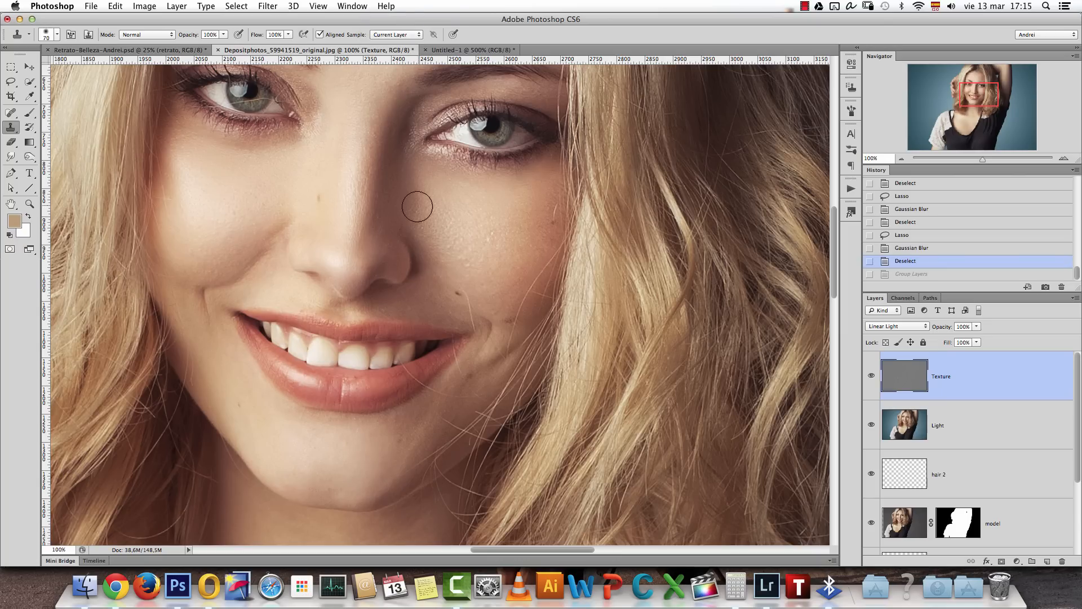
Set the Clone Stamp brush hardness to 48% and reduce its size to 40 px
{"action": "left_click_drag", "start_coordinate": [373, 140], "coordinate": [388, 229]}
{"action": "key", "text": "bracketleft"}
{"action": "key", "text": "bracketleft"}
{"action": "key", "text": "bracketleft"}
{"action": "right_click", "coordinate": [386, 181]}
{"action": "left_click_drag", "start_coordinate": [443, 235], "coordinate": [451, 233]}
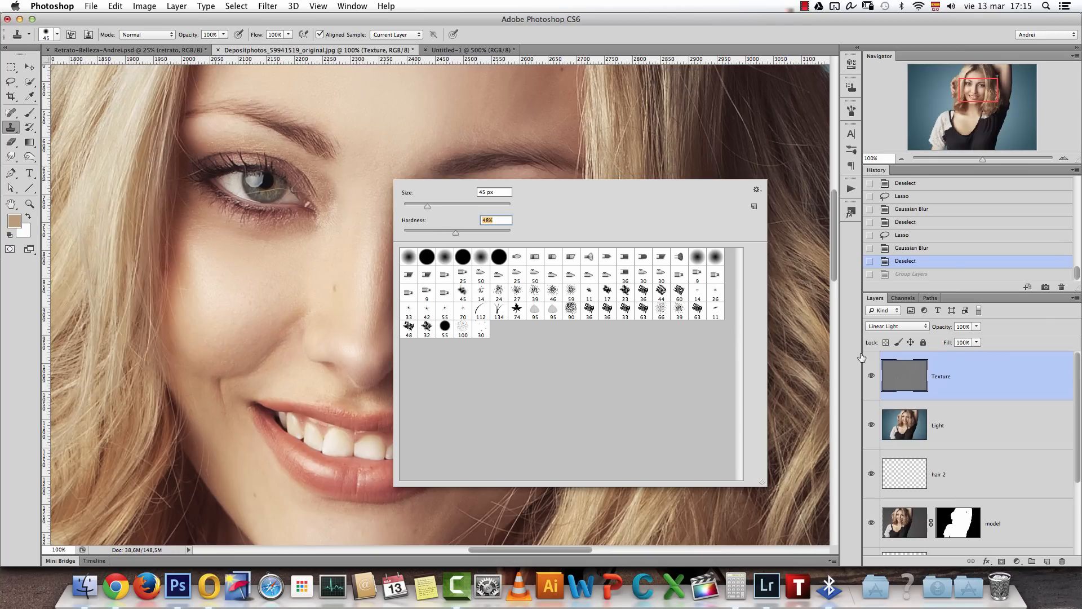
{"action": "left_click", "coordinate": [895, 374]}
{"action": "key", "text": "bracketleft"}
{"action": "key", "text": "bracketleft"}
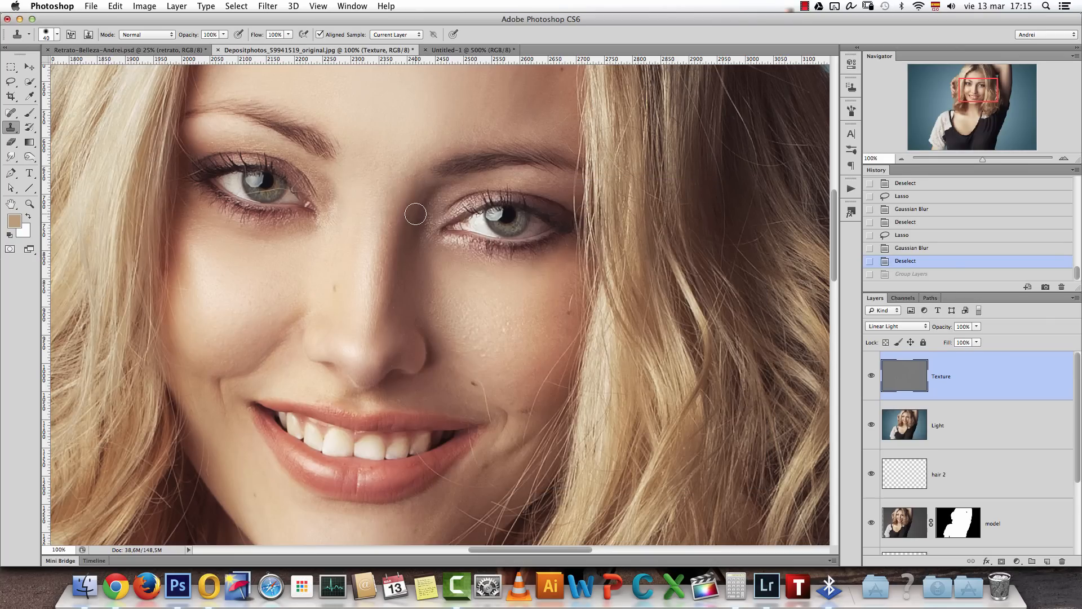
Clone out the dark mole on the cheek above the mouth corner with a 15 px brush
{"action": "key", "text": "space"}
{"action": "left_click_drag", "start_coordinate": [441, 278], "coordinate": [362, 241]}
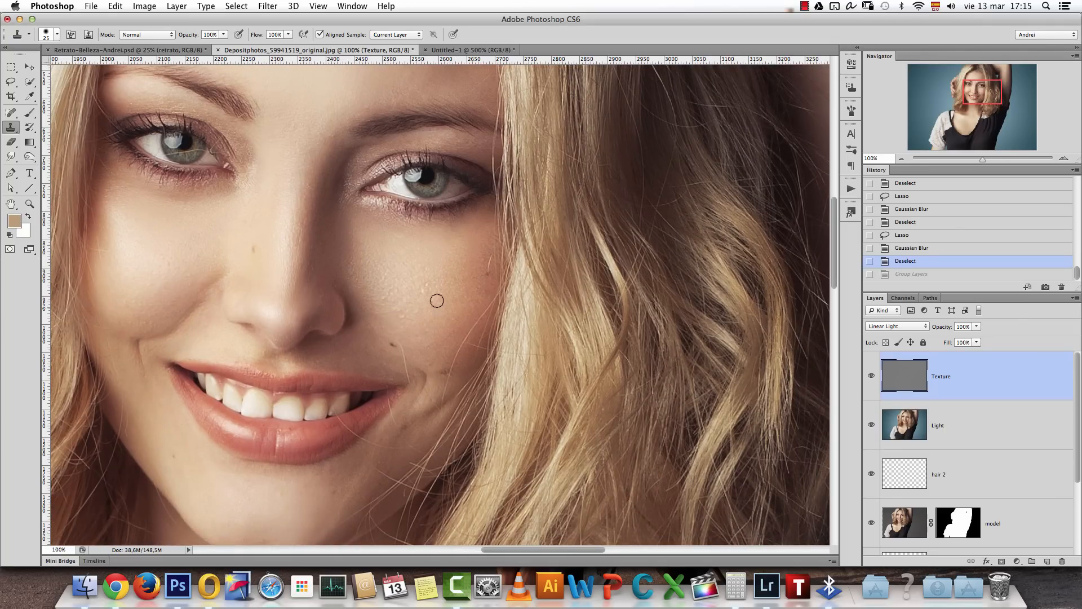
{"action": "key", "text": "bracketleft"}
{"action": "scroll", "coordinate": [417, 298], "scroll_direction": "down", "scroll_amount": 2}
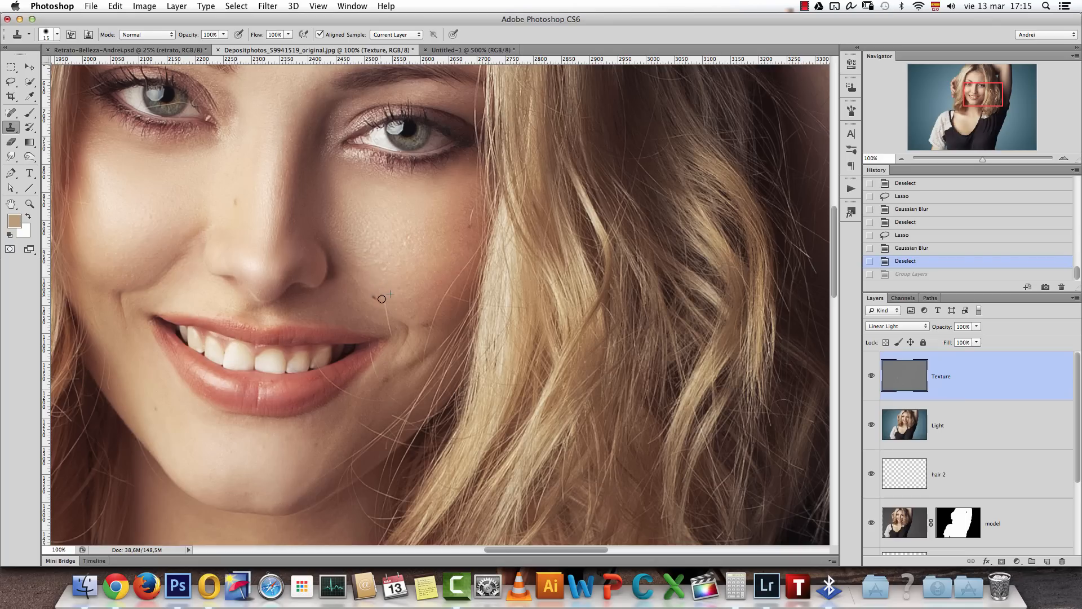
{"action": "left_click", "coordinate": [393, 338]}
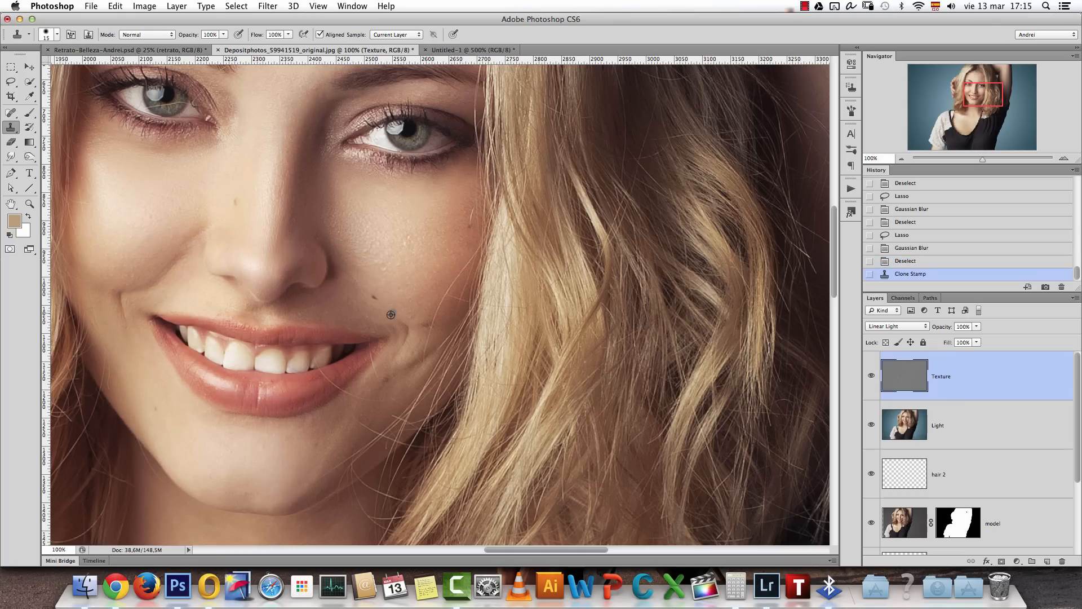
{"action": "left_click", "coordinate": [397, 340]}
{"action": "key", "text": "super+z"}
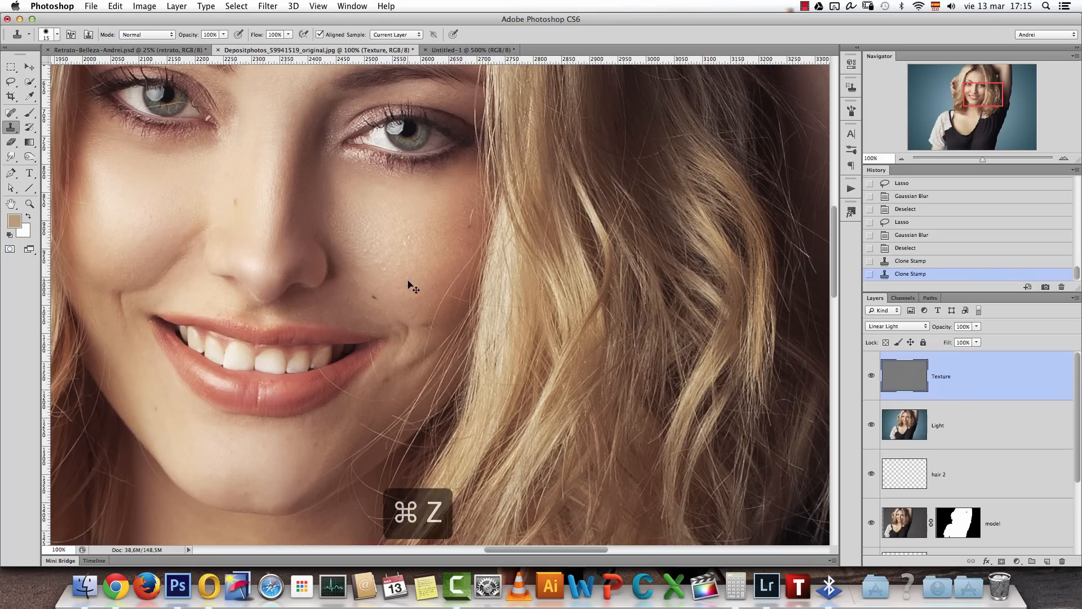
{"action": "left_click", "coordinate": [377, 299]}
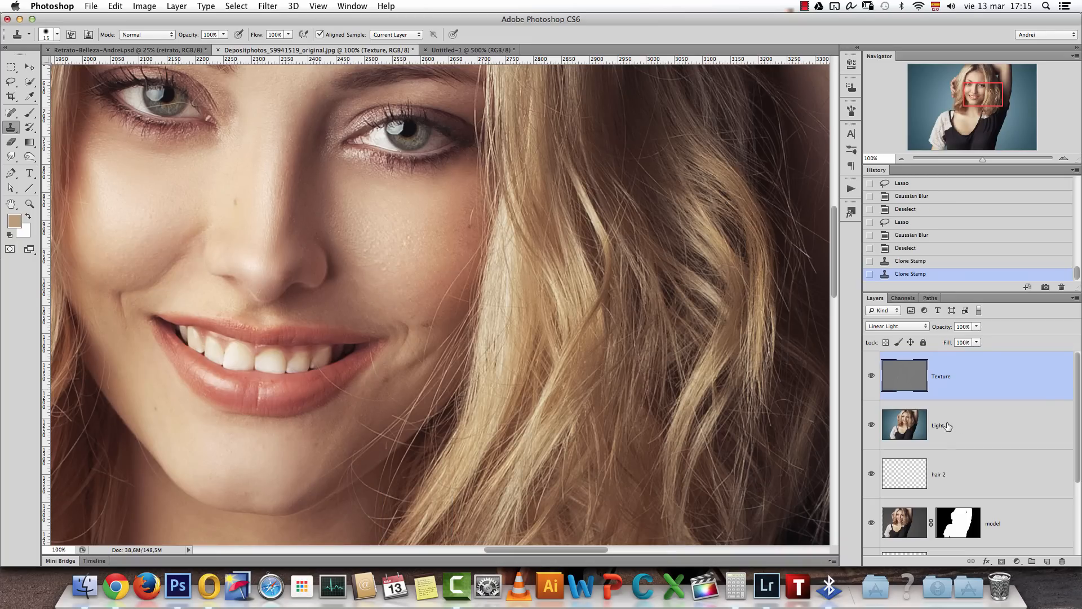
Clone clean skin texture over the small bright bumps on the cheek beside the nose
{"action": "left_click", "coordinate": [384, 267]}
{"action": "left_click", "coordinate": [367, 249]}
{"action": "left_click", "coordinate": [387, 270]}
{"action": "left_click", "coordinate": [378, 259]}
{"action": "left_click", "coordinate": [417, 253]}
{"action": "left_click", "coordinate": [415, 255]}
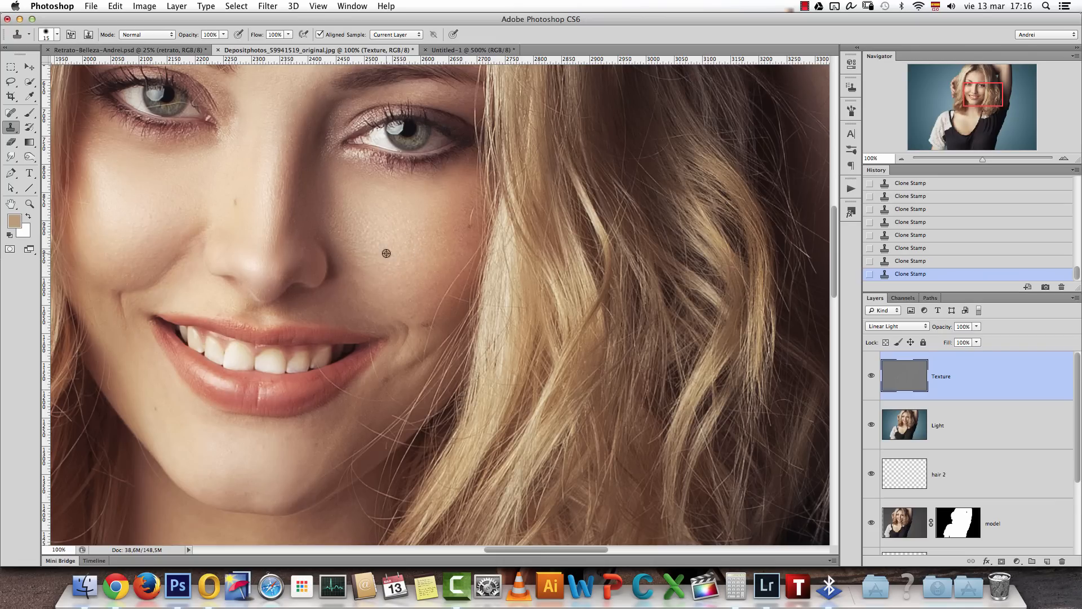
{"action": "left_click", "coordinate": [388, 254], "text": "alt"}
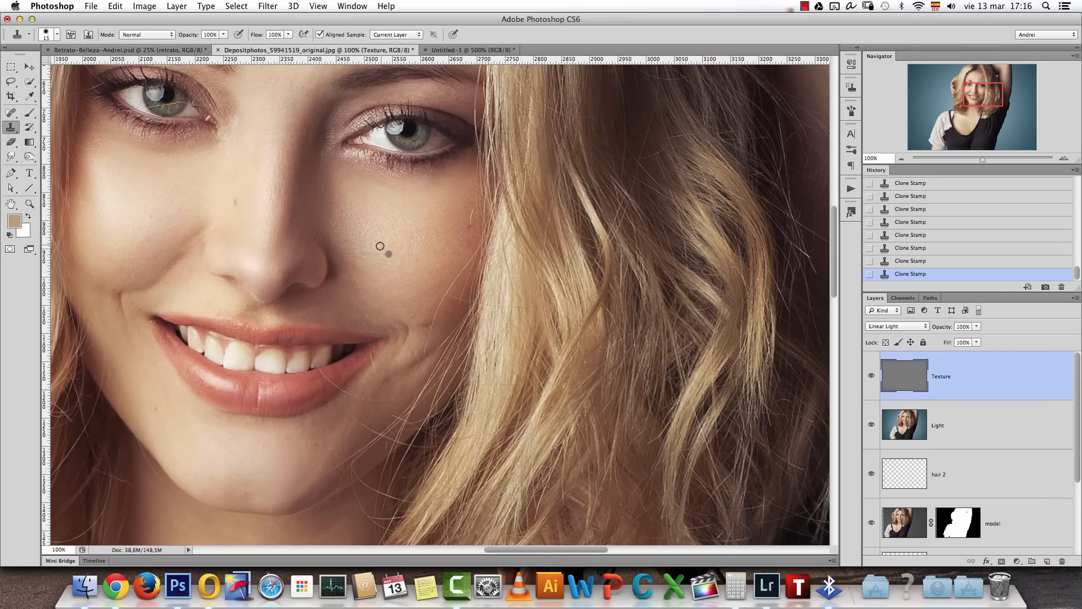
{"action": "left_click", "coordinate": [380, 283], "text": "alt"}
Clone out the small mark on the side of the nose
{"action": "mouse_move", "coordinate": [361, 265]}
{"action": "left_mouse_down"}
{"action": "mouse_move", "coordinate": [372, 241]}
{"action": "mouse_move", "coordinate": [417, 261]}
{"action": "left_mouse_up"}
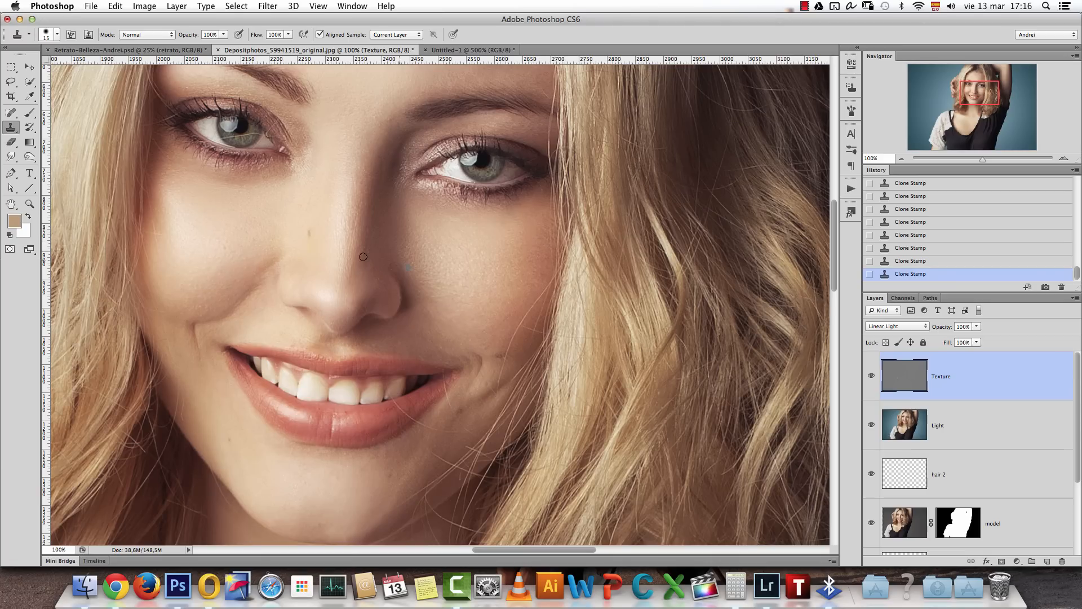
{"action": "left_click", "coordinate": [313, 223], "text": "alt"}
{"action": "scroll", "coordinate": [279, 242], "scroll_direction": "down", "scroll_amount": 3}
{"action": "scroll", "coordinate": [279, 242], "scroll_direction": "left", "scroll_amount": 2}
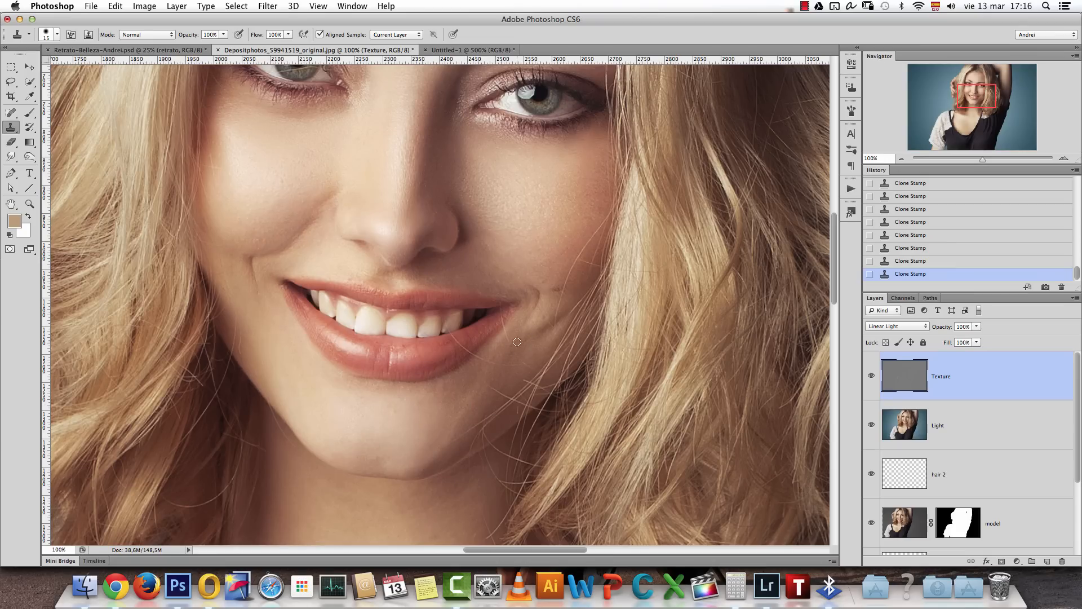
{"action": "left_click_drag", "start_coordinate": [1026, 158], "coordinate": [1059, 162]}
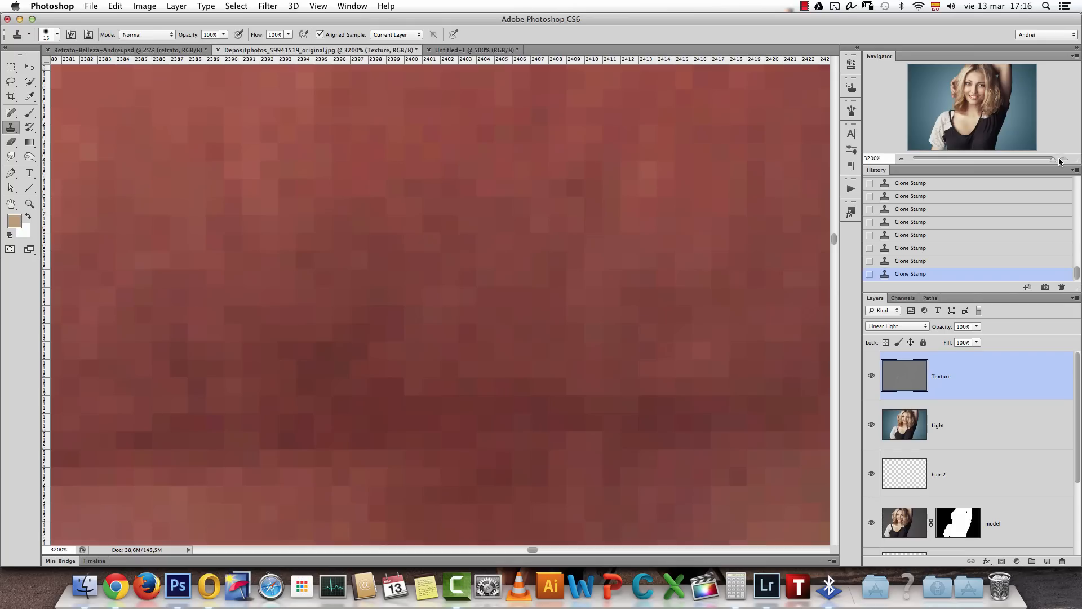
{"action": "left_click", "coordinate": [901, 159]}
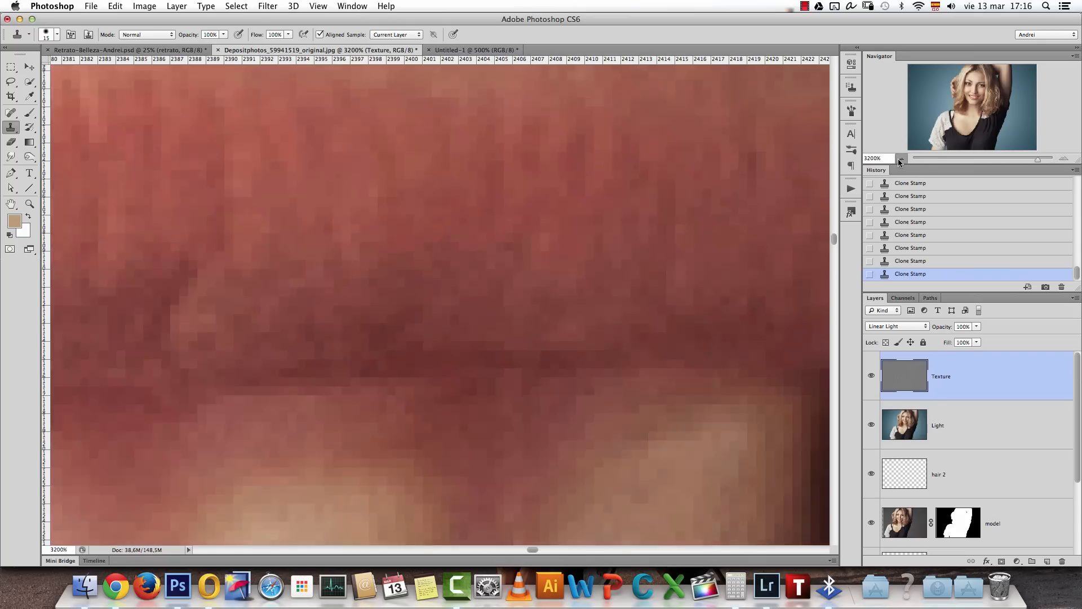
{"action": "left_click", "coordinate": [901, 159]}
{"action": "left_click", "coordinate": [901, 159]}
{"action": "left_click", "coordinate": [901, 159]}
{"action": "left_click", "coordinate": [901, 159]}
{"action": "left_click", "coordinate": [901, 159]}
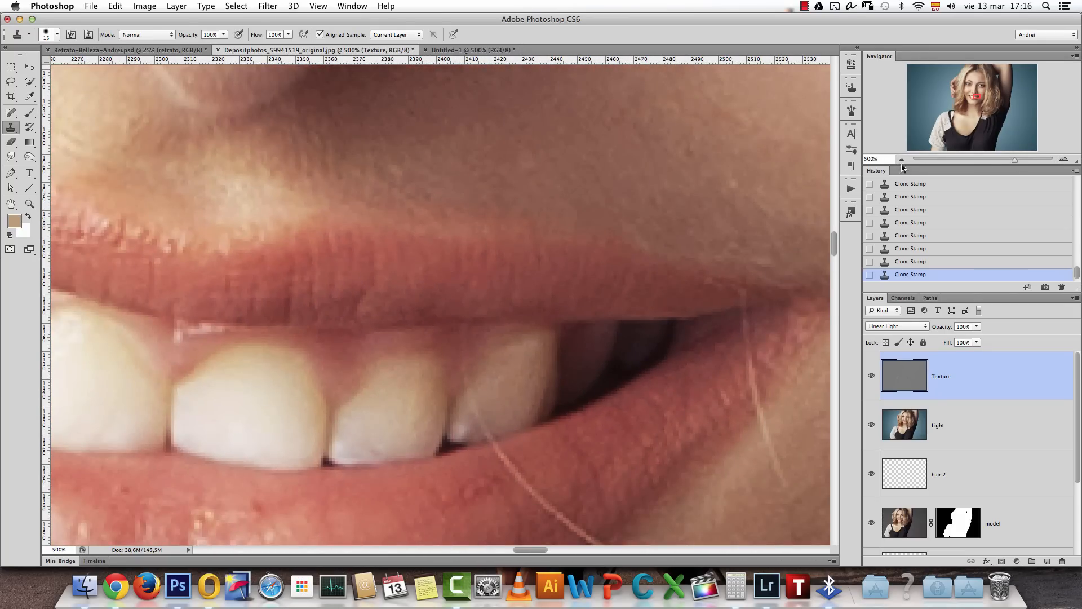
{"action": "left_click", "coordinate": [901, 160]}
{"action": "left_click", "coordinate": [901, 160]}
{"action": "left_click", "coordinate": [901, 160]}
{"action": "left_click", "coordinate": [901, 160]}
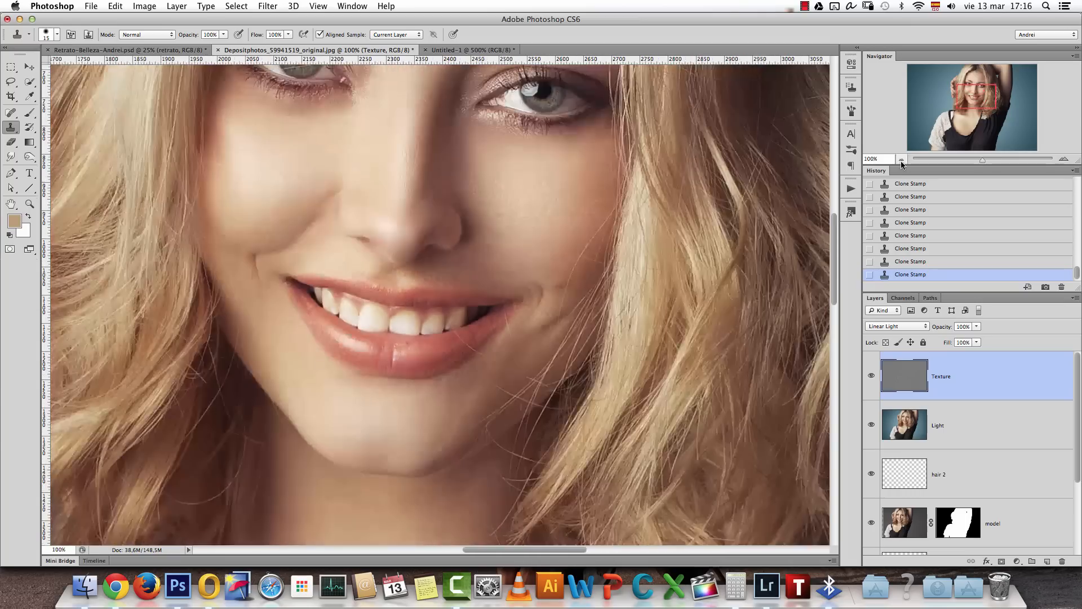
At 300% zoom, clone out the short stray hair at the corner of the mouth with a 10 px brush
{"action": "left_click", "coordinate": [1064, 159]}
{"action": "left_click", "coordinate": [1064, 159]}
{"action": "left_click_drag", "start_coordinate": [586, 290], "coordinate": [470, 289]}
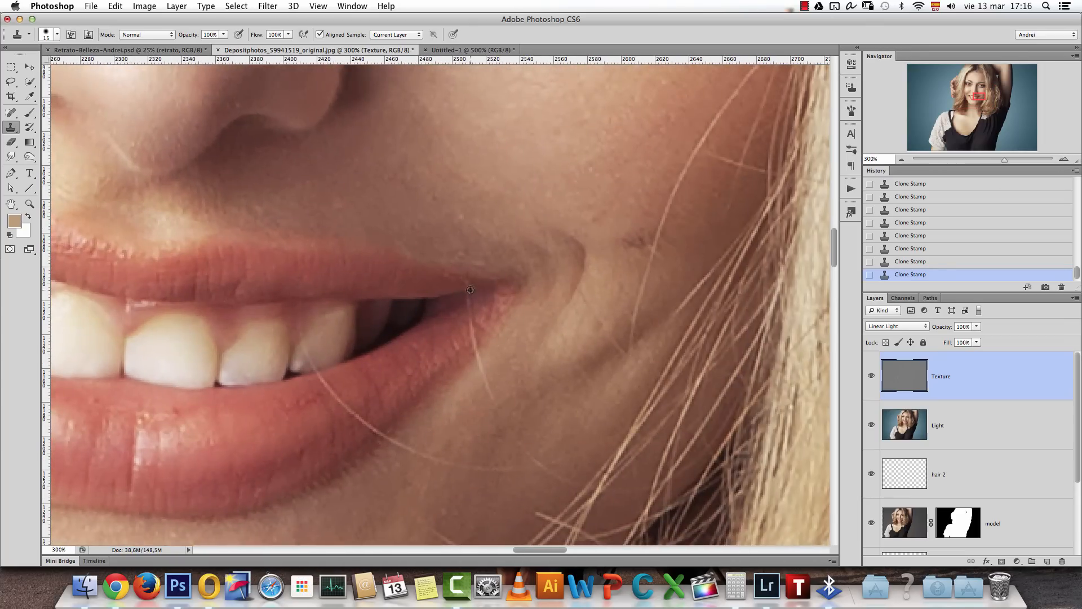
{"action": "key", "text": "bracketleft"}
{"action": "mouse_move", "coordinate": [468, 286]}
{"action": "left_mouse_down"}
{"action": "mouse_move", "coordinate": [487, 315]}
{"action": "mouse_move", "coordinate": [472, 328]}
{"action": "mouse_move", "coordinate": [486, 389]}
{"action": "left_mouse_up"}
{"action": "left_click", "coordinate": [488, 333], "text": "alt"}
{"action": "left_click", "coordinate": [476, 352]}
{"action": "left_click", "coordinate": [495, 347], "text": "alt"}
{"action": "left_click", "coordinate": [486, 338], "text": "alt"}
{"action": "left_click", "coordinate": [475, 355]}
Clone out the faint outer end of the long stray hair on the skin below the mouth corner
{"action": "left_click", "coordinate": [523, 418], "text": "alt"}
{"action": "left_click_drag", "start_coordinate": [520, 448], "coordinate": [543, 461]}
{"action": "left_click", "coordinate": [526, 441]}
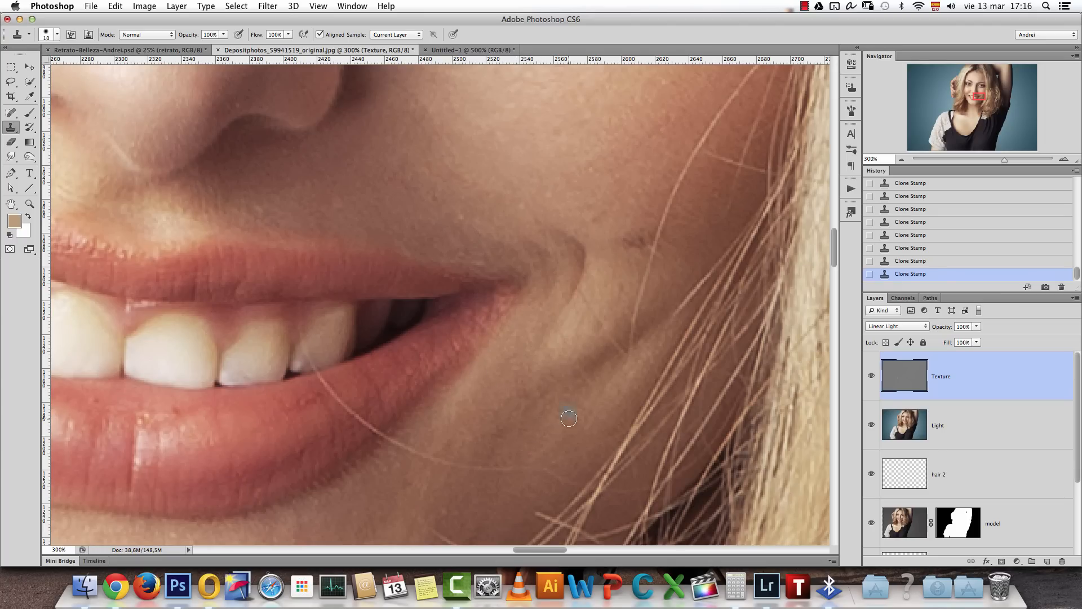
Clone out the tip of the long stray hair where it crosses the tooth, using a 7 px brush
{"action": "key", "text": "bracketleft"}
{"action": "key", "text": "bracketleft"}
{"action": "left_click", "coordinate": [310, 362]}
{"action": "key", "text": "alt+super+z"}
{"action": "key", "text": "alt+super+z"}
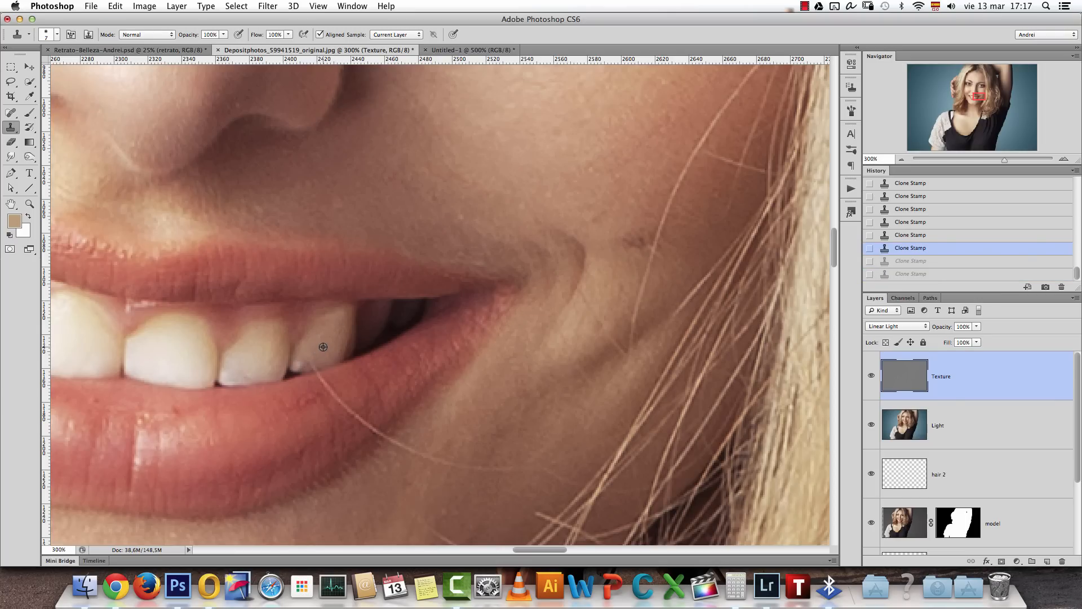
{"action": "left_click", "coordinate": [314, 361]}
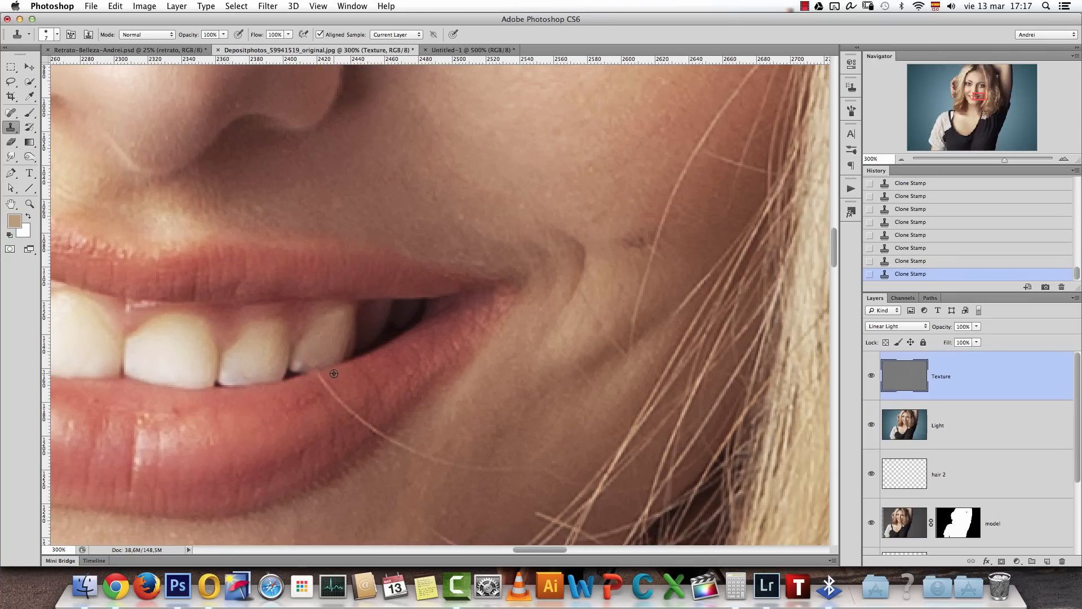
Clone out the part of the stray hair that crosses the lower lip, undoing one unwanted stroke
{"action": "left_click", "coordinate": [350, 384], "text": "alt"}
{"action": "left_click_drag", "start_coordinate": [331, 390], "coordinate": [360, 416]}
{"action": "key", "text": "alt+ctrl+z"}
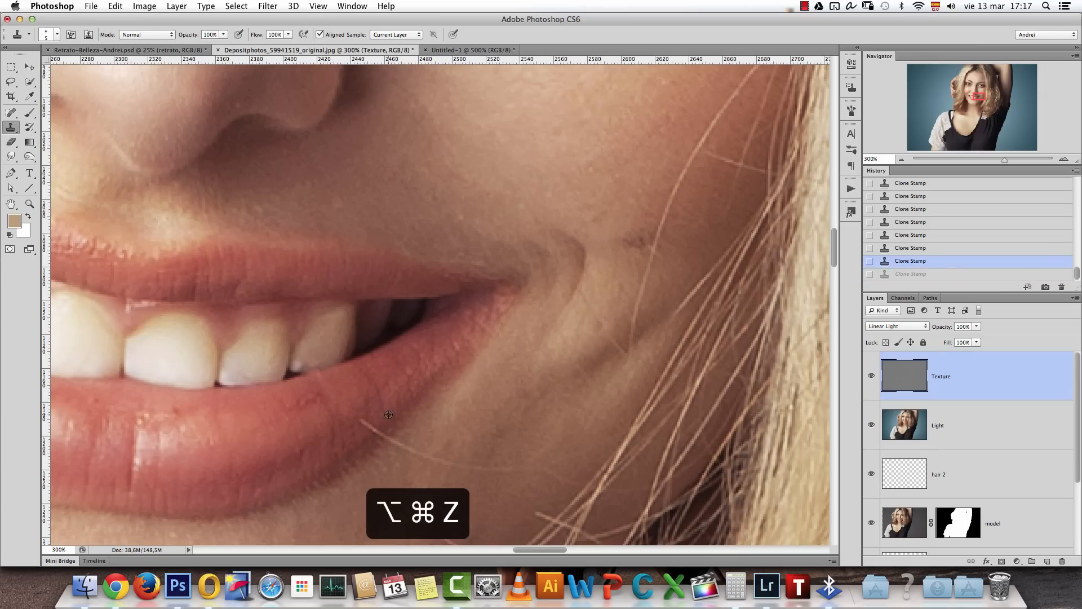
{"action": "left_click_drag", "start_coordinate": [363, 419], "coordinate": [377, 430]}
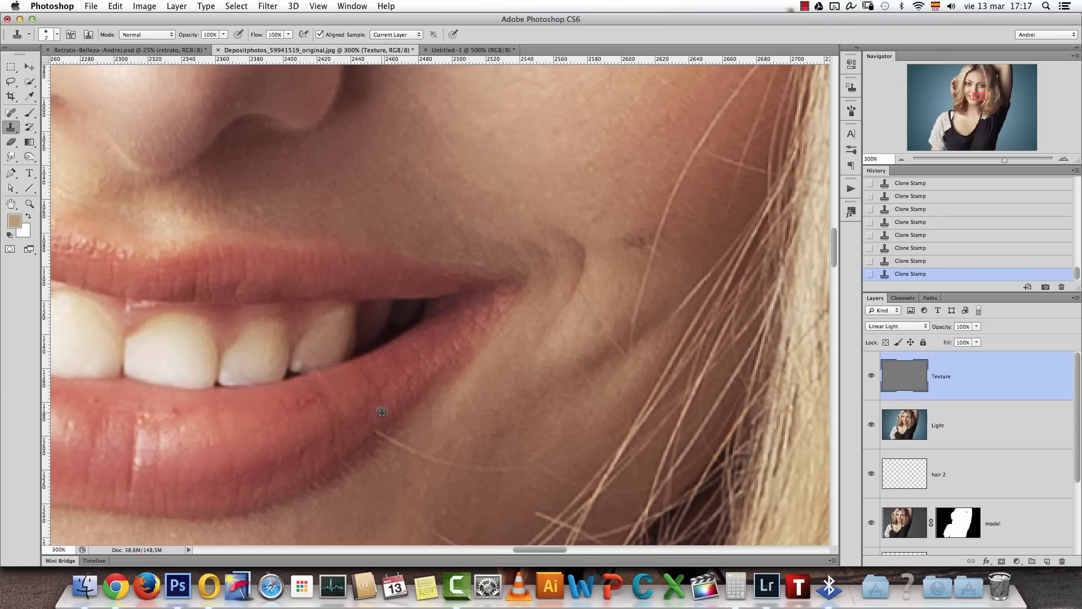
Clone out the rest of the stray hair from the lip edge across the skin below the mouth corner
{"action": "mouse_move", "coordinate": [374, 428]}
{"action": "left_mouse_down"}
{"action": "mouse_move", "coordinate": [464, 468]}
{"action": "mouse_move", "coordinate": [511, 467]}
{"action": "left_mouse_up"}
{"action": "key", "text": "bracketright"}
{"action": "key", "text": "bracketright"}
{"action": "left_click", "coordinate": [417, 436], "text": "alt"}
{"action": "left_click", "coordinate": [443, 445], "text": "alt"}
Clone out the fine hair marks on the cheek beside the smile crease with a 15 px brush
{"action": "left_click_drag", "start_coordinate": [586, 282], "coordinate": [545, 306]}
{"action": "key", "text": "bracketright"}
{"action": "key", "text": "bracketright"}
{"action": "left_click", "coordinate": [580, 299], "text": "alt"}
{"action": "mouse_move", "coordinate": [593, 275]}
{"action": "left_mouse_down"}
{"action": "mouse_move", "coordinate": [608, 265]}
{"action": "mouse_move", "coordinate": [603, 288]}
{"action": "mouse_move", "coordinate": [590, 266]}
{"action": "left_mouse_up"}
{"action": "left_click", "coordinate": [575, 294], "text": "alt"}
{"action": "left_click", "coordinate": [578, 307], "text": "alt"}
{"action": "left_click_drag", "start_coordinate": [603, 306], "coordinate": [616, 265]}
{"action": "right_click", "coordinate": [616, 265]}
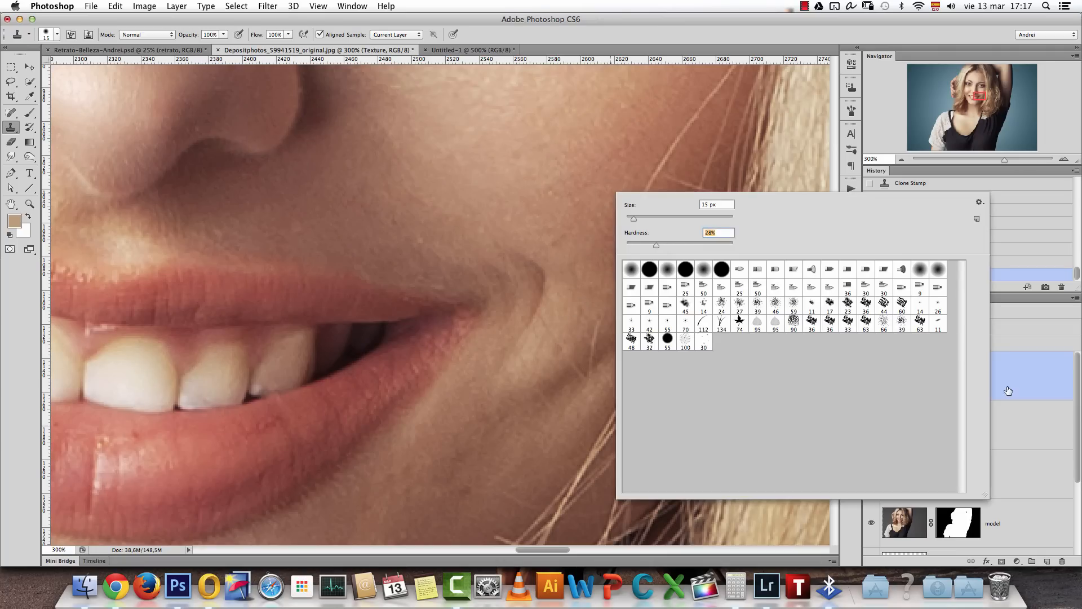
{"action": "left_click", "coordinate": [954, 376]}
{"action": "left_click", "coordinate": [577, 308], "text": "alt"}
{"action": "left_click_drag", "start_coordinate": [601, 319], "coordinate": [591, 371]}
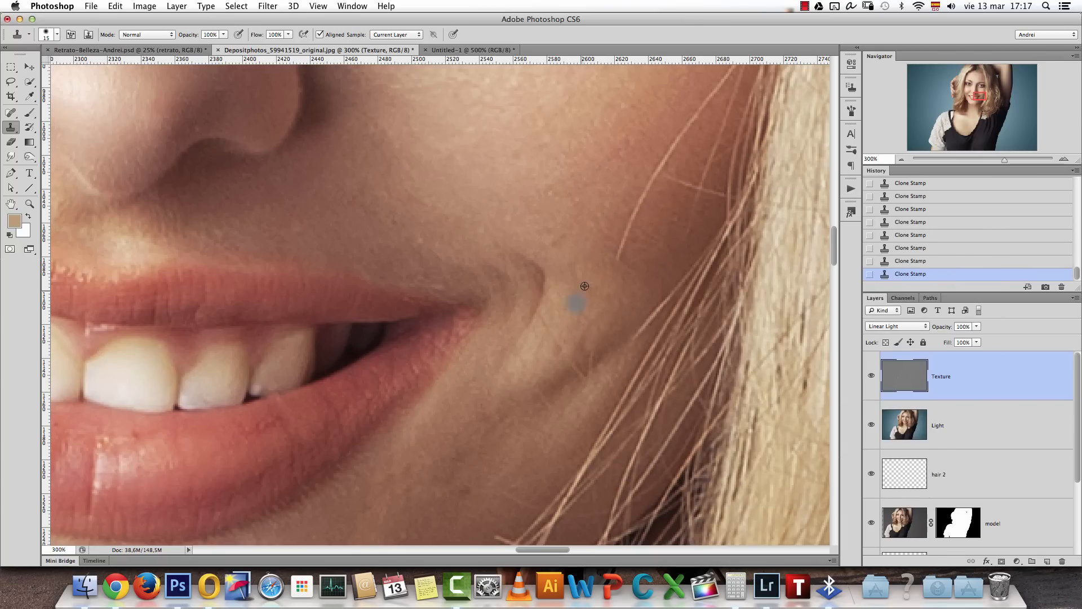
Clone out the lower end of the loose hair strand on the outer cheek above the smile crease
{"action": "left_click", "coordinate": [598, 250], "text": "alt"}
{"action": "mouse_move", "coordinate": [616, 260]}
{"action": "left_mouse_down"}
{"action": "mouse_move", "coordinate": [623, 222]}
{"action": "mouse_move", "coordinate": [674, 153]}
{"action": "mouse_move", "coordinate": [541, 272]}
{"action": "mouse_move", "coordinate": [627, 206]}
{"action": "left_mouse_up"}
{"action": "left_click", "coordinate": [556, 265], "text": "alt"}
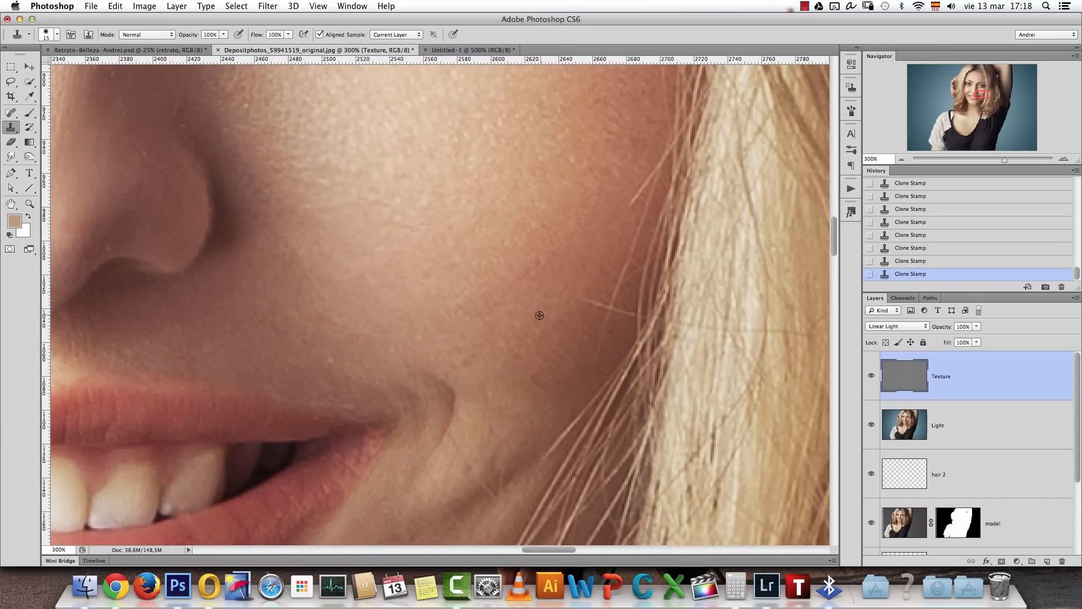
At 400% zoom, clone out the stray hair on the eyelid near the inner eye corner with a 6 px brush
{"action": "key", "text": "super+1"}
{"action": "left_click_drag", "start_coordinate": [417, 255], "coordinate": [626, 431]}
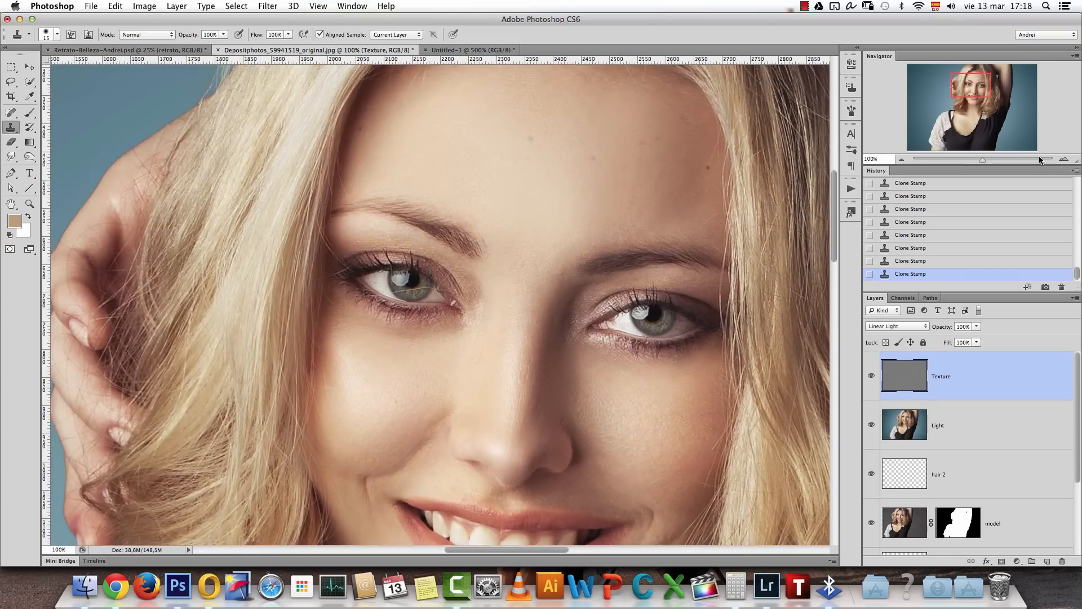
{"action": "left_click", "coordinate": [1063, 159]}
{"action": "left_click", "coordinate": [1062, 159]}
{"action": "key", "text": "bracketleft"}
{"action": "key", "text": "bracketleft"}
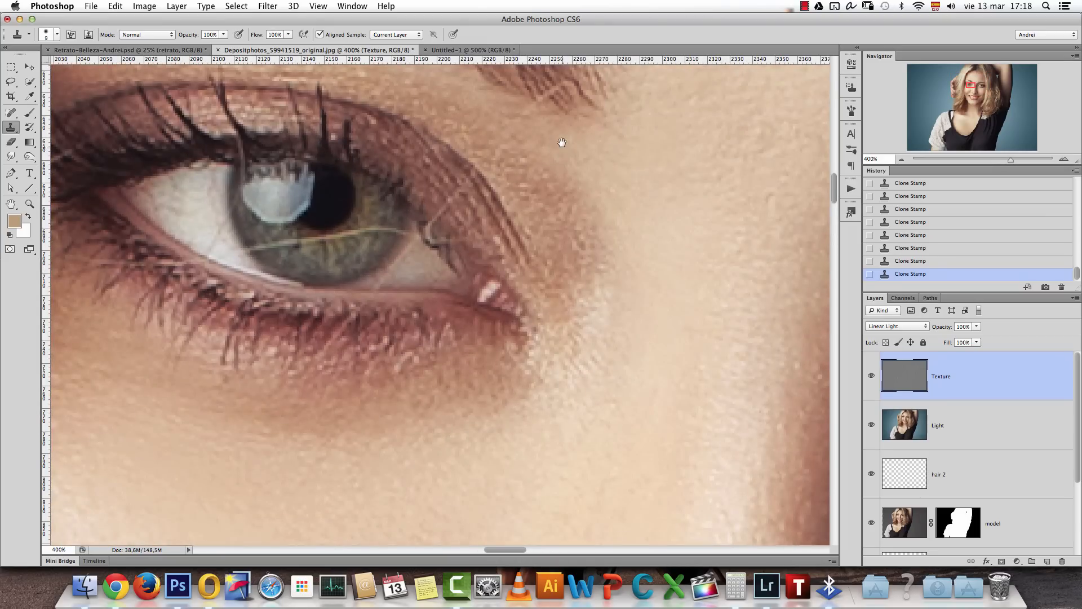
{"action": "key", "text": "super+plus"}
{"action": "left_click_drag", "start_coordinate": [601, 199], "coordinate": [572, 218]}
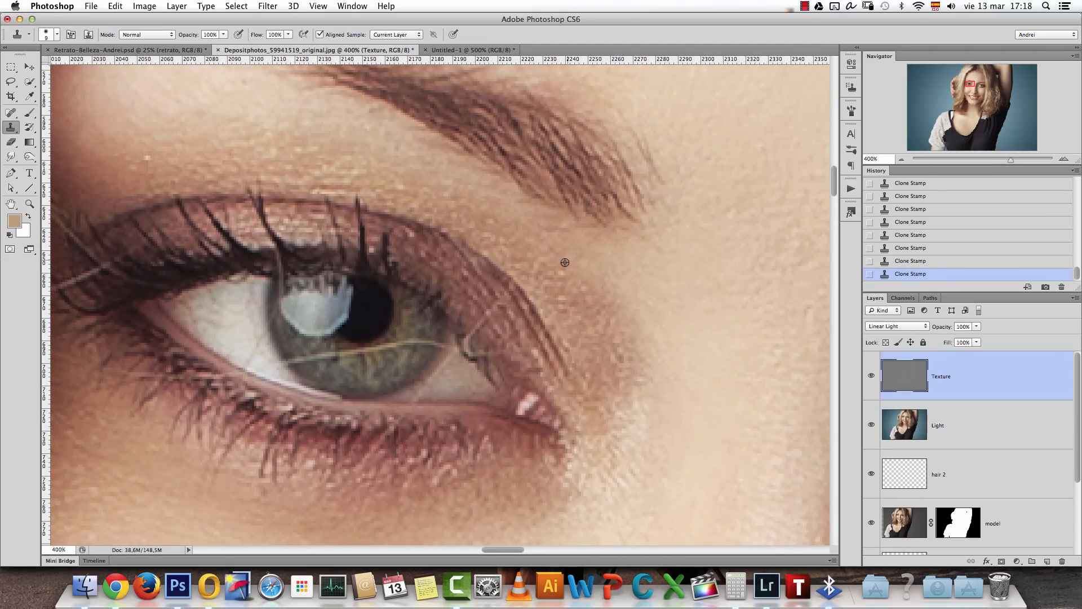
{"action": "left_click", "coordinate": [503, 316], "text": "alt"}
{"action": "left_click_drag", "start_coordinate": [488, 313], "coordinate": [465, 348]}
{"action": "key", "text": "super+z"}
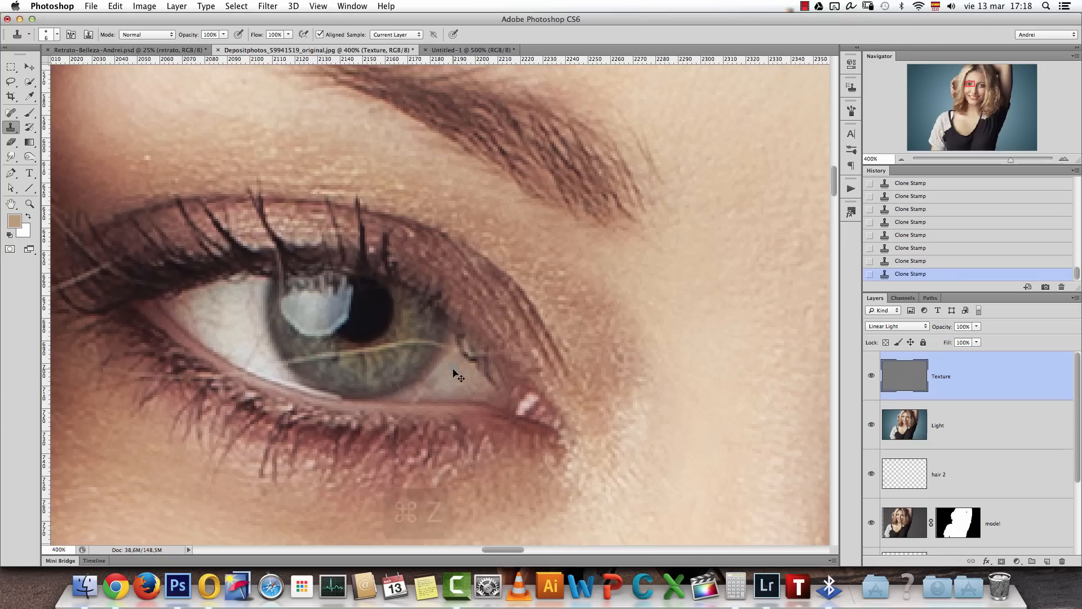
{"action": "key", "text": "super+z"}
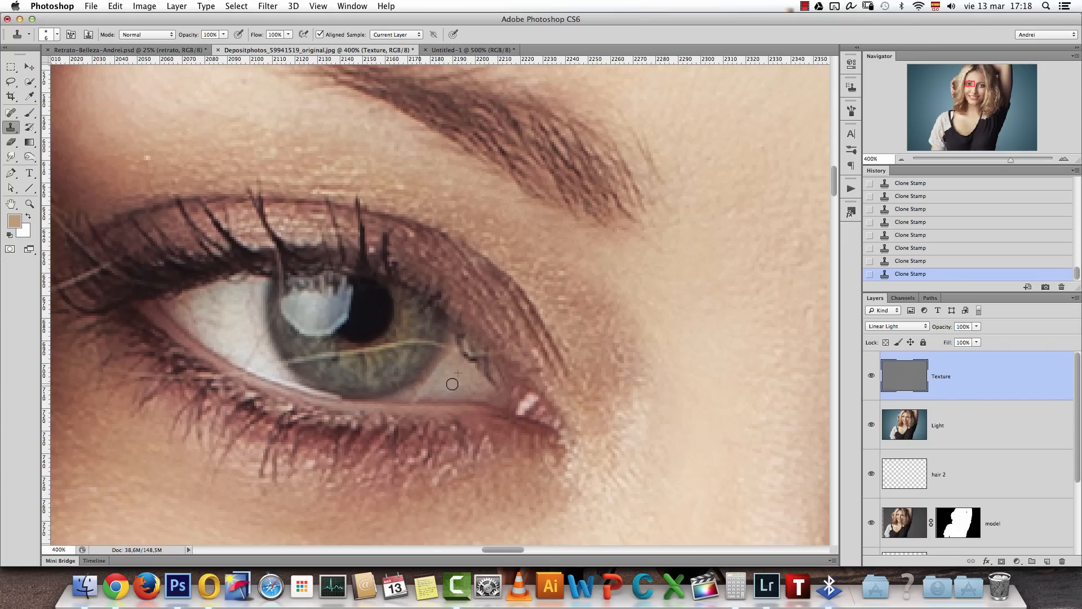
Clone out the light stray hair crossing the iris and check the eye at 100%
{"action": "mouse_move", "coordinate": [430, 343]}
{"action": "left_mouse_down"}
{"action": "mouse_move", "coordinate": [296, 360]}
{"action": "mouse_move", "coordinate": [308, 365]}
{"action": "mouse_move", "coordinate": [322, 350]}
{"action": "left_mouse_up"}
{"action": "left_click", "coordinate": [387, 351], "text": "alt"}
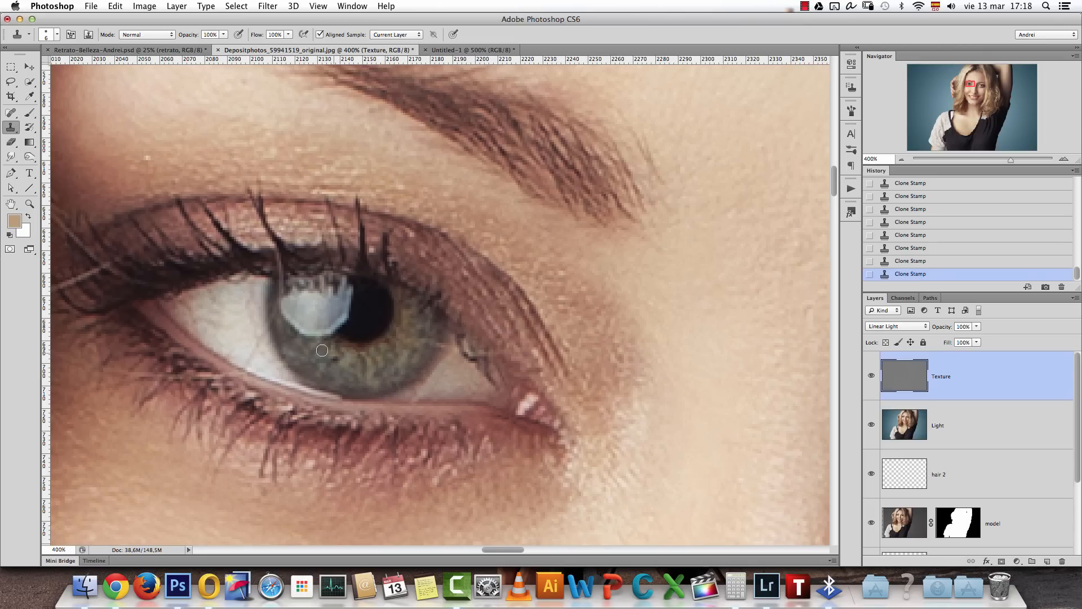
{"action": "key", "text": "super+1"}
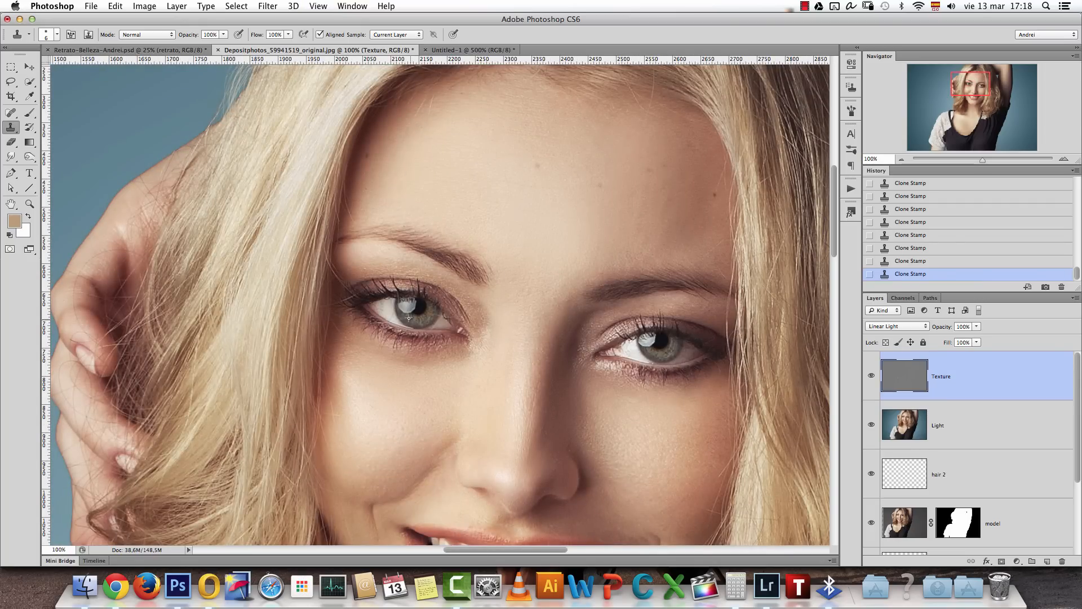
At 400% zoom, clean up the small texture flaws below the lower lashes and around the same eye
{"action": "left_click", "coordinate": [1063, 161]}
{"action": "left_click", "coordinate": [1063, 161]}
{"action": "left_click", "coordinate": [1062, 161]}
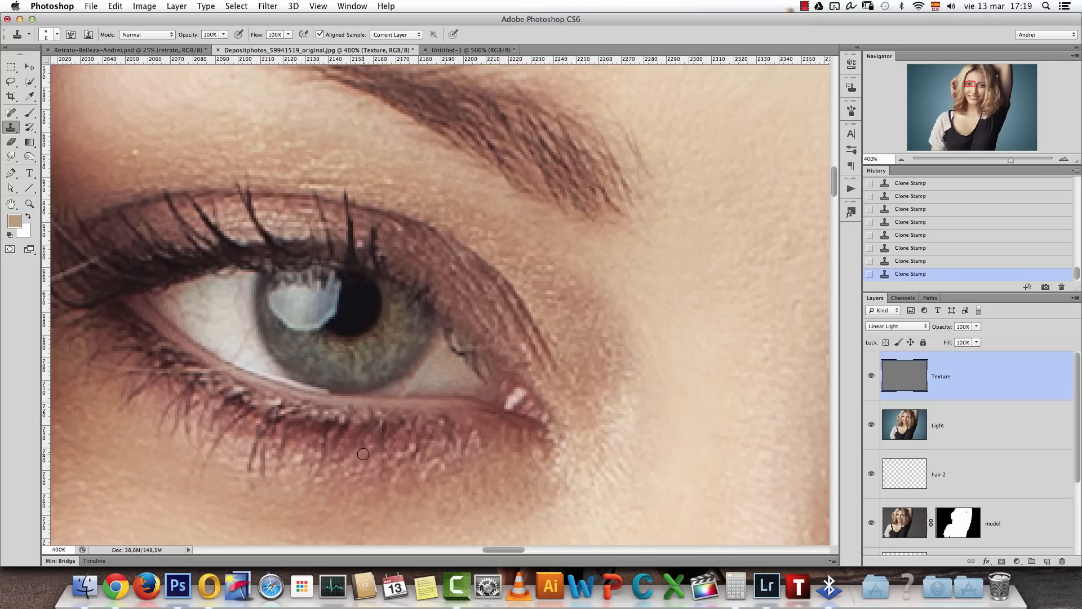
{"action": "left_click", "coordinate": [368, 455], "text": "alt"}
{"action": "left_click", "coordinate": [360, 442]}
{"action": "left_click", "coordinate": [377, 448]}
{"action": "left_click_drag", "start_coordinate": [241, 354], "coordinate": [236, 296]}
{"action": "mouse_move", "coordinate": [441, 374]}
{"action": "left_mouse_down"}
{"action": "mouse_move", "coordinate": [422, 387]}
{"action": "mouse_move", "coordinate": [385, 390]}
{"action": "mouse_move", "coordinate": [432, 394]}
{"action": "mouse_move", "coordinate": [392, 392]}
{"action": "left_mouse_up"}
{"action": "left_click", "coordinate": [433, 393], "text": "alt"}
Clone out the two spots in the middle of the forehead with a 30 px brush
{"action": "key", "text": "super+1"}
{"action": "mouse_move", "coordinate": [520, 323]}
{"action": "left_mouse_down"}
{"action": "mouse_move", "coordinate": [357, 315]}
{"action": "mouse_move", "coordinate": [388, 338]}
{"action": "mouse_move", "coordinate": [373, 343]}
{"action": "left_mouse_up"}
{"action": "key", "text": "]"}
{"action": "key", "text": "]"}
{"action": "key", "text": "]"}
{"action": "key", "text": "]"}
{"action": "key", "text": "]"}
{"action": "key", "text": "]"}
{"action": "left_click", "coordinate": [454, 237], "text": "alt"}
{"action": "left_click", "coordinate": [453, 227]}
{"action": "left_click", "coordinate": [413, 230], "text": "alt"}
{"action": "left_click", "coordinate": [388, 206]}
Clone out the dark mole near the hairline and the smaller spot beside it on the right side of the forehead
{"action": "left_click", "coordinate": [459, 242], "text": "alt"}
{"action": "left_click", "coordinate": [563, 245], "text": "alt"}
{"action": "left_click", "coordinate": [565, 234]}
{"action": "left_click", "coordinate": [563, 224], "text": "alt"}
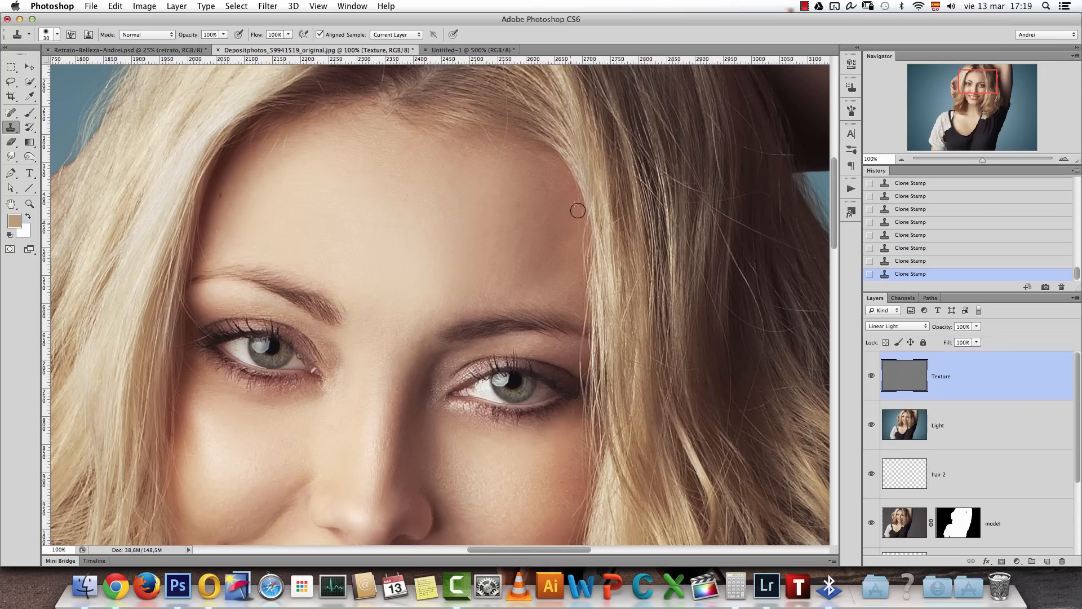
{"action": "left_click", "coordinate": [559, 219], "text": "alt"}
{"action": "left_click", "coordinate": [518, 219], "text": "alt"}
{"action": "left_click", "coordinate": [518, 201]}
Clone out the spot near the hairline on the left side of the forehead, undoing the extra dab beside it
{"action": "left_click", "coordinate": [220, 208], "text": "alt"}
{"action": "left_click", "coordinate": [219, 196]}
{"action": "left_click", "coordinate": [234, 198]}
{"action": "key", "text": "super+z"}
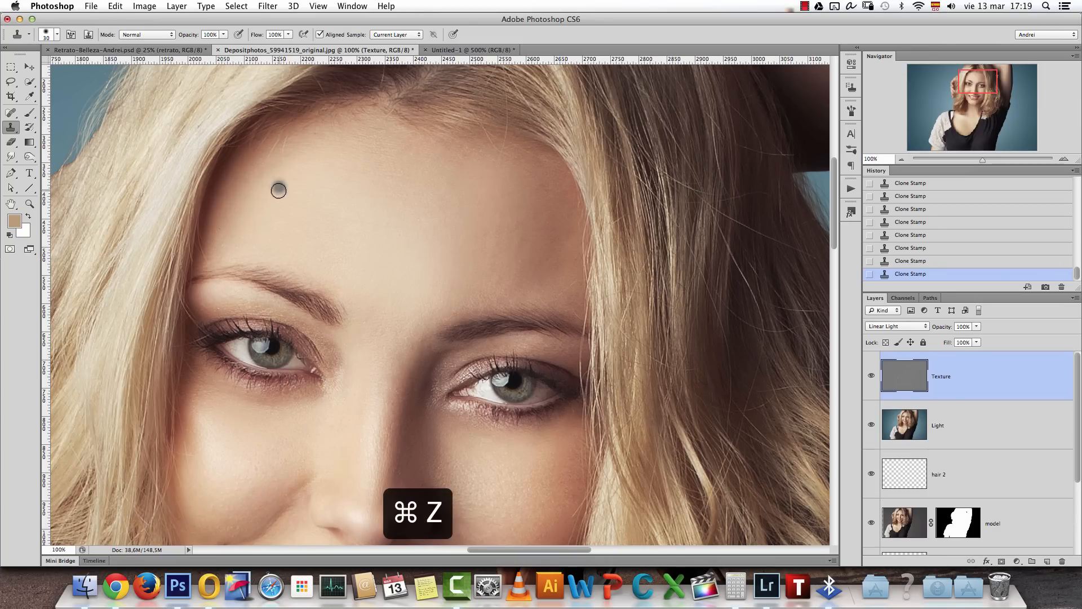
Try cloning texture on the lower lip with a 15 px brush and undo the dabs
{"action": "scroll", "coordinate": [278, 188], "scroll_direction": "down", "scroll_amount": 10}
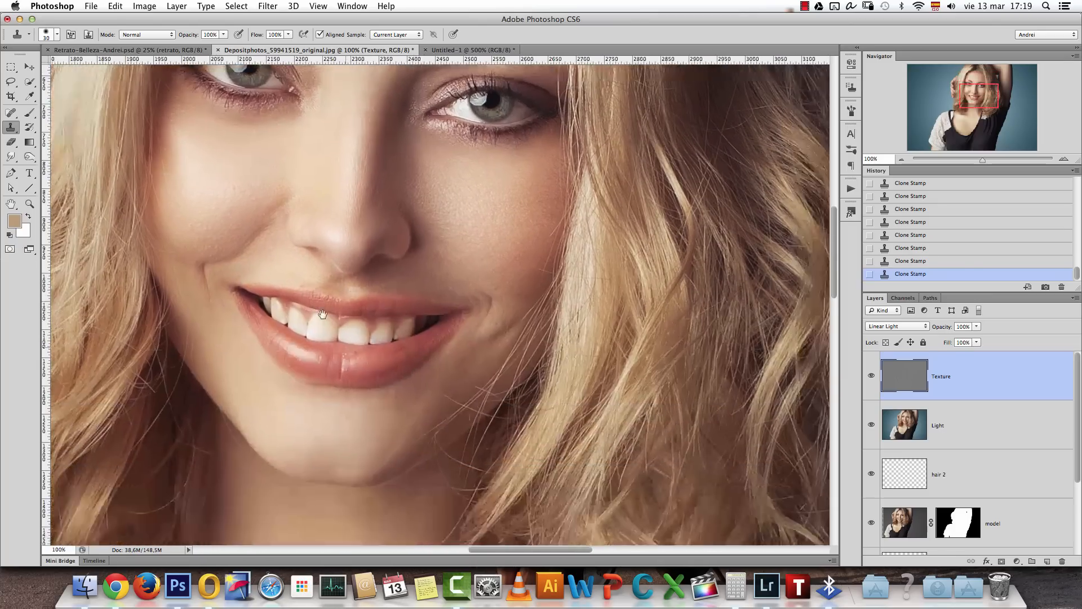
{"action": "left_click_drag", "start_coordinate": [322, 314], "coordinate": [299, 290]}
{"action": "key", "text": "bracketleft"}
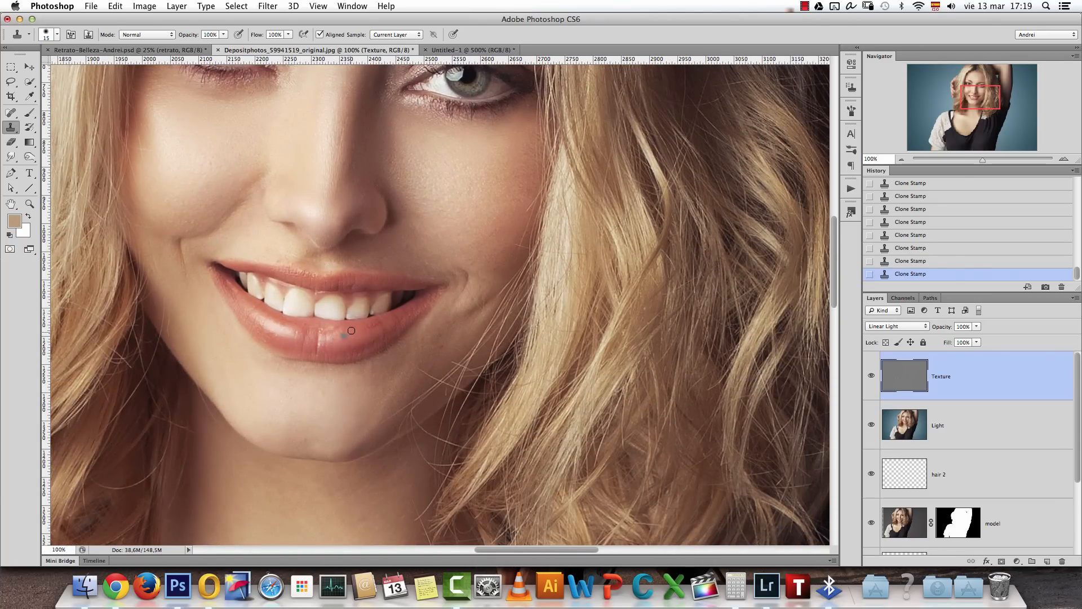
{"action": "key", "text": "super+z"}
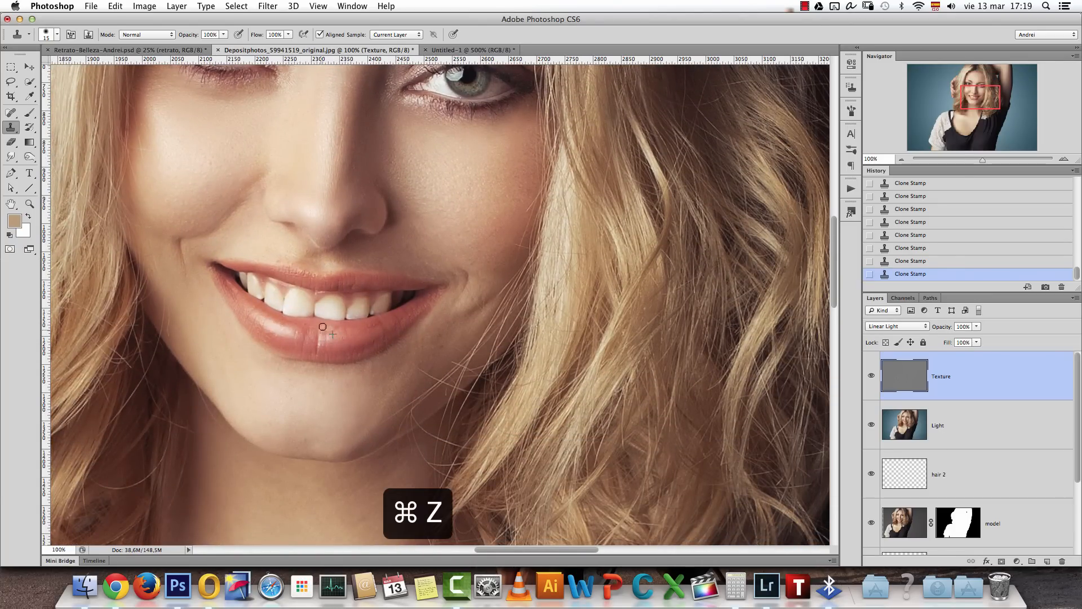
{"action": "key", "text": "alt+super+z"}
{"action": "key", "text": "alt+super+z"}
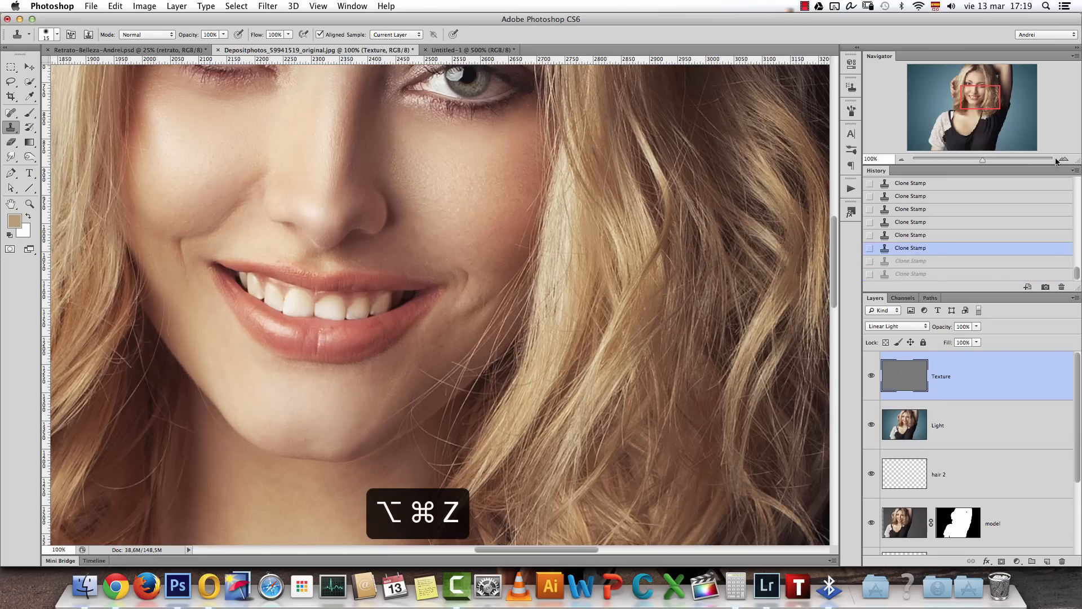
At 300% zoom, clone out the small cracks in the middle and beside it on the lower lip with a 15 px brush
{"action": "left_click", "coordinate": [1063, 159]}
{"action": "left_click", "coordinate": [1063, 158]}
{"action": "left_click_drag", "start_coordinate": [228, 346], "coordinate": [433, 314]}
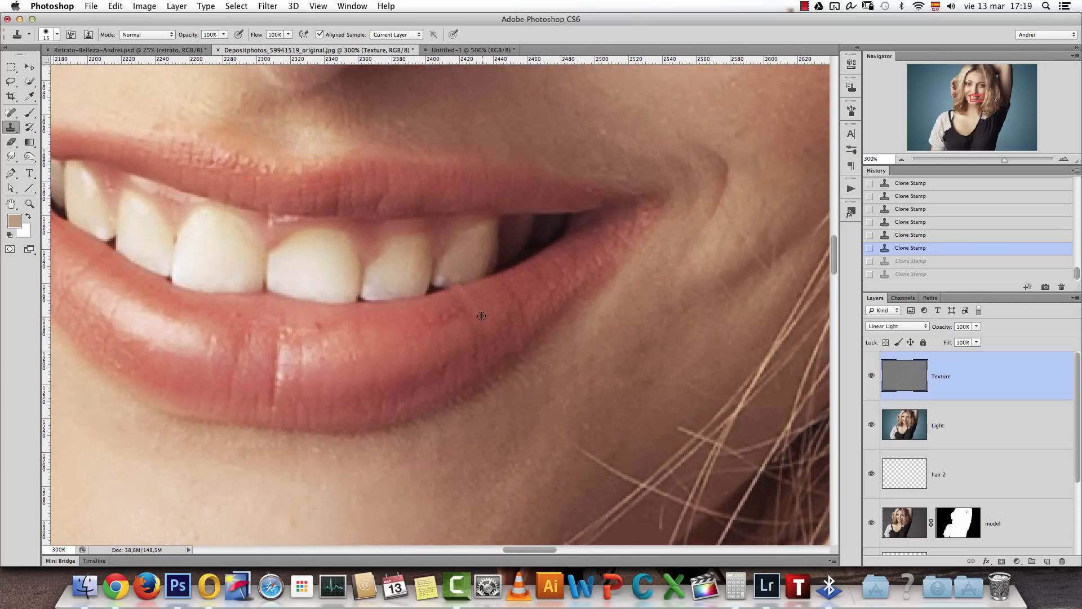
{"action": "left_click", "coordinate": [429, 362]}
{"action": "left_click", "coordinate": [343, 328], "text": "alt"}
{"action": "left_click", "coordinate": [328, 339]}
{"action": "left_click", "coordinate": [315, 338], "text": "alt"}
{"action": "left_click", "coordinate": [286, 332]}
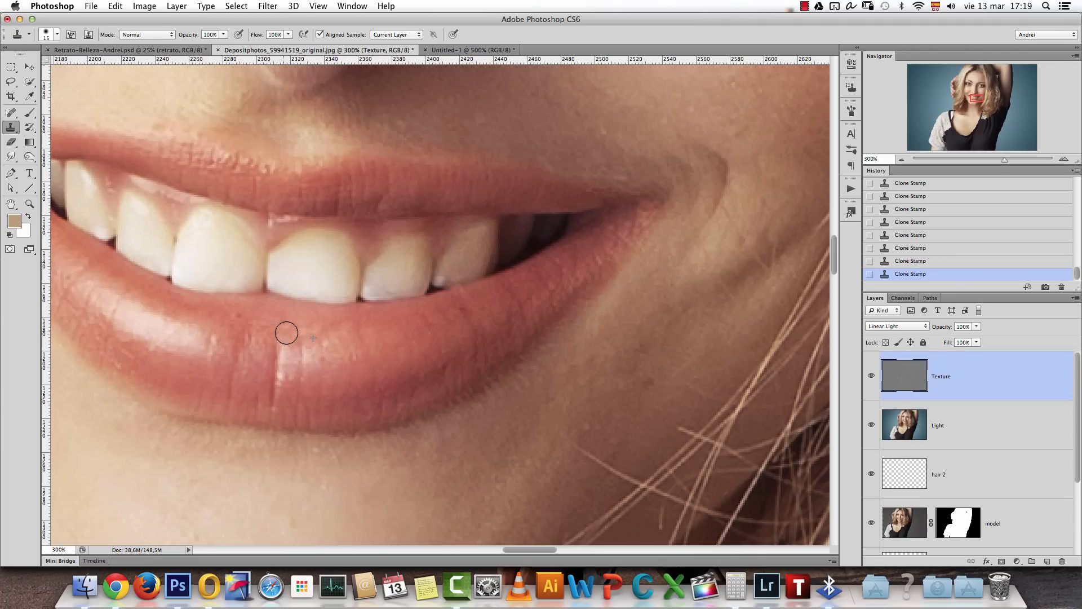
{"action": "left_click", "coordinate": [275, 352], "text": "alt"}
{"action": "left_click", "coordinate": [283, 331]}
Clone clean texture onto the lower lip just below the front teeth, undoing the last dab, and reduce the brush to 9 px
{"action": "left_click", "coordinate": [431, 326], "text": "alt"}
{"action": "left_click", "coordinate": [224, 327]}
{"action": "left_click", "coordinate": [239, 311]}
{"action": "left_click", "coordinate": [462, 290], "text": "alt"}
{"action": "key", "text": "super+z"}
{"action": "key", "text": "bracketleft"}
{"action": "key", "text": "bracketleft"}
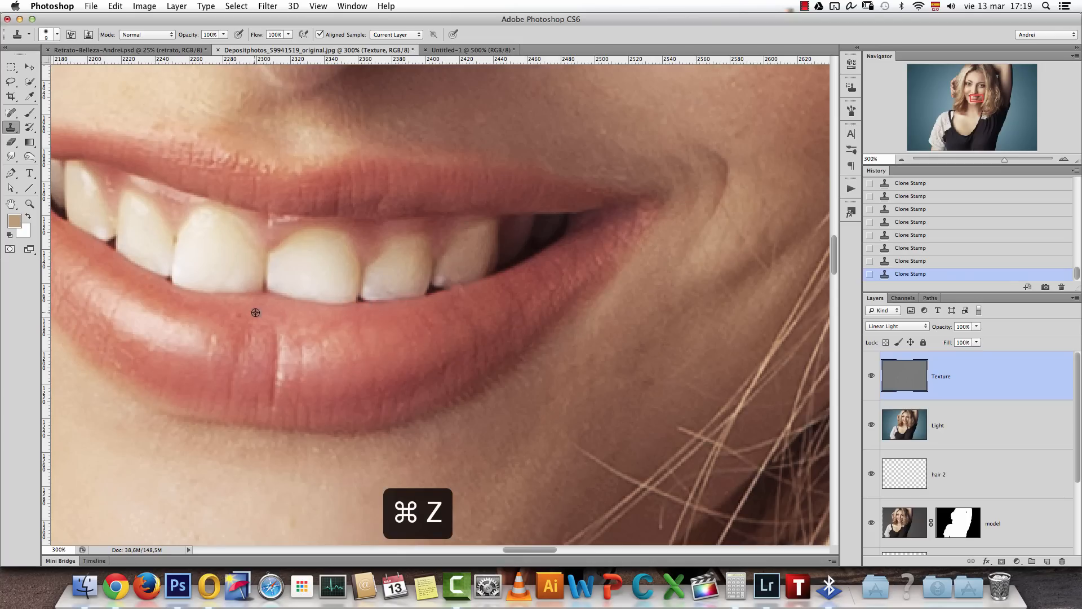
Group the Texture and Light layers temporarily, toggle the group's visibility to compare the face before and after retouching, and revert the grouping
{"action": "key", "text": "super+1"}
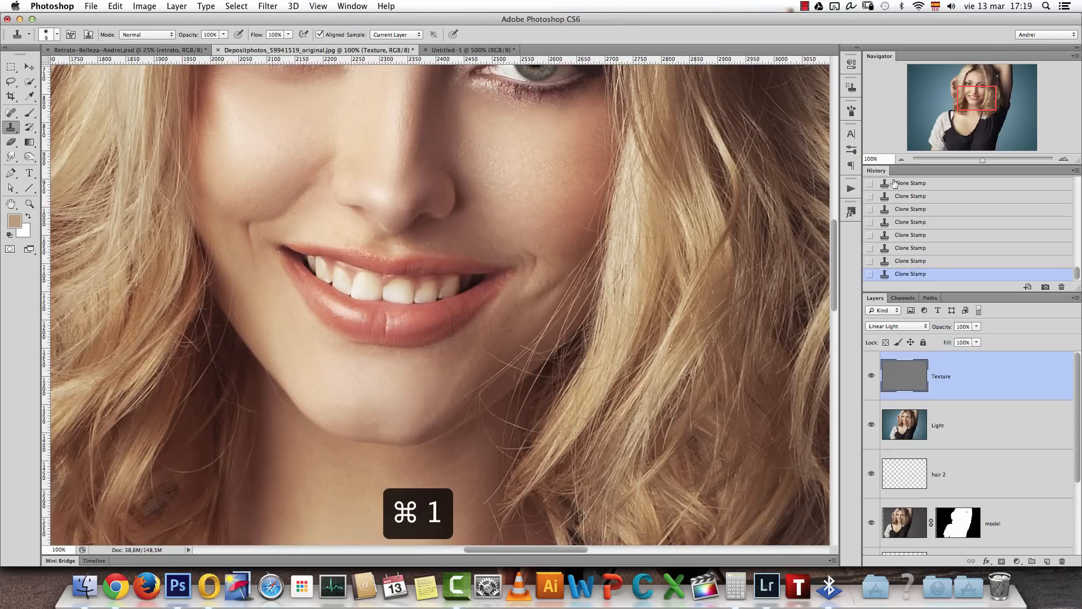
{"action": "left_click", "coordinate": [900, 159]}
{"action": "left_click", "coordinate": [901, 159]}
{"action": "left_click_drag", "start_coordinate": [494, 214], "coordinate": [445, 283]}
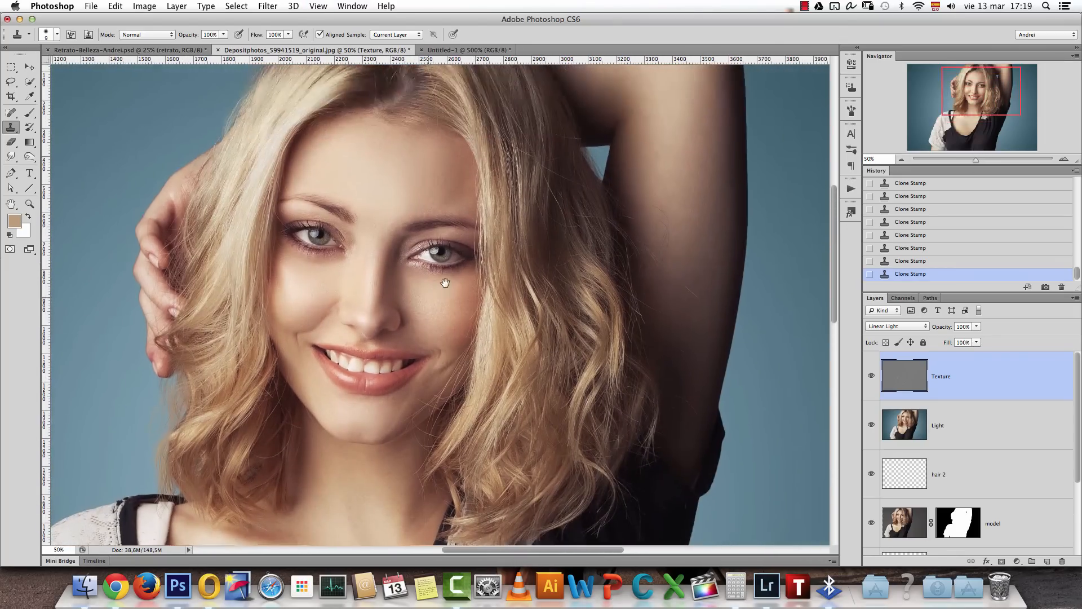
{"action": "left_click", "coordinate": [897, 422], "text": "shift"}
{"action": "key", "text": "super+g"}
{"action": "left_click", "coordinate": [872, 358]}
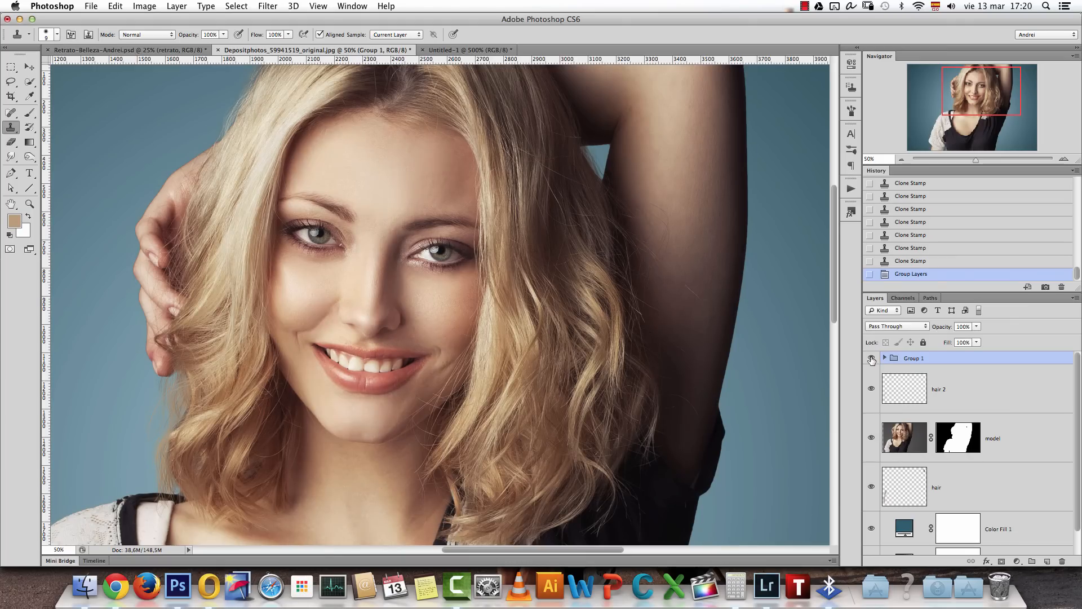
{"action": "left_click", "coordinate": [871, 359]}
{"action": "left_click", "coordinate": [871, 360]}
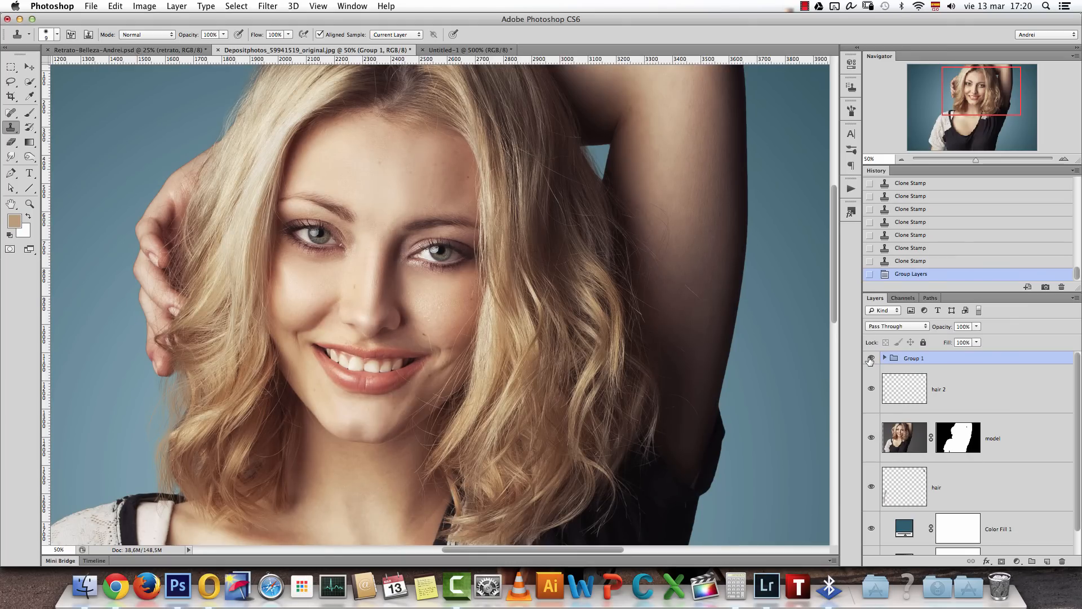
{"action": "left_click", "coordinate": [871, 359]}
{"action": "left_click", "coordinate": [871, 359]}
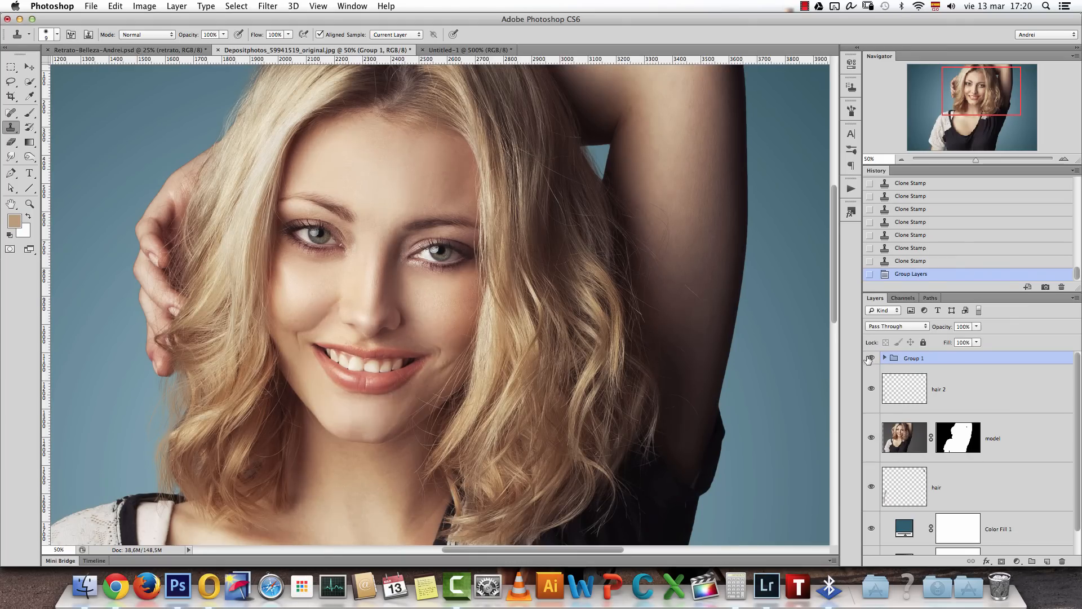
{"action": "left_click", "coordinate": [917, 261]}
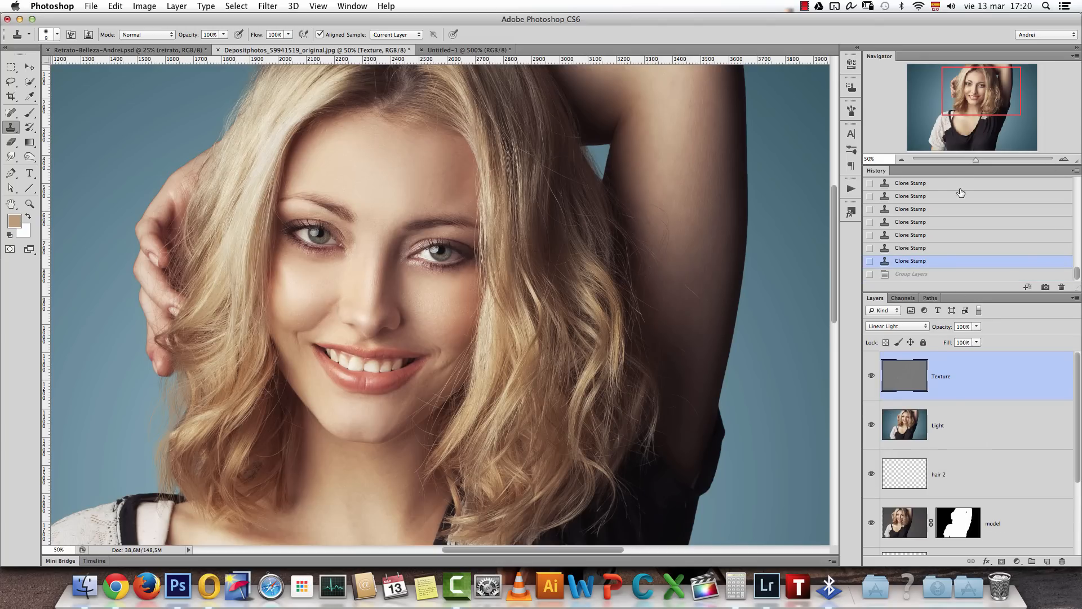
{"action": "left_click_drag", "start_coordinate": [980, 93], "coordinate": [979, 102]}
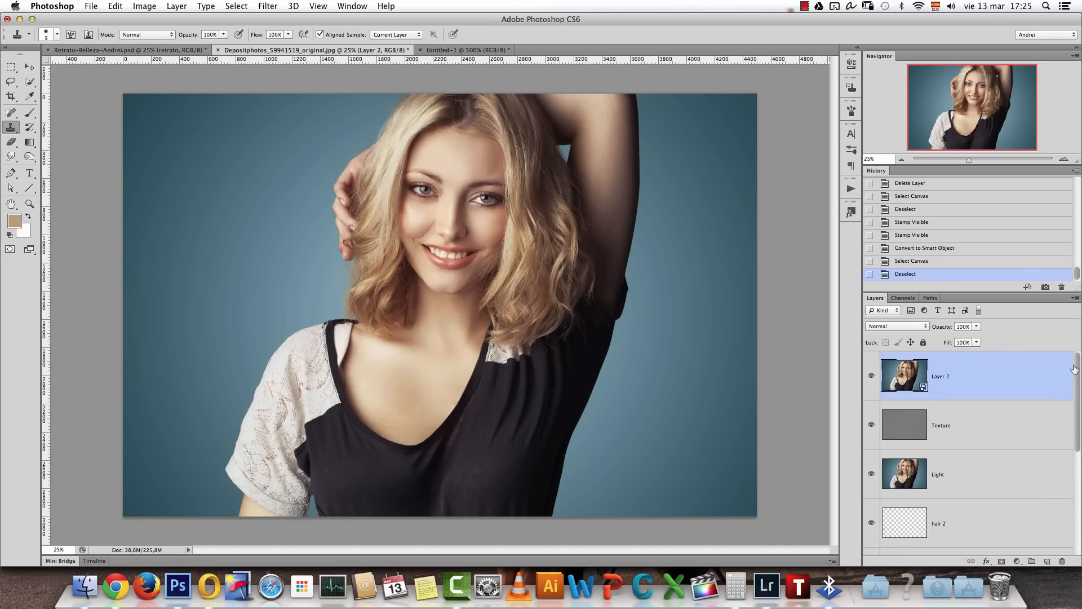
{"action": "left_click_drag", "start_coordinate": [1079, 374], "coordinate": [1068, 471]}
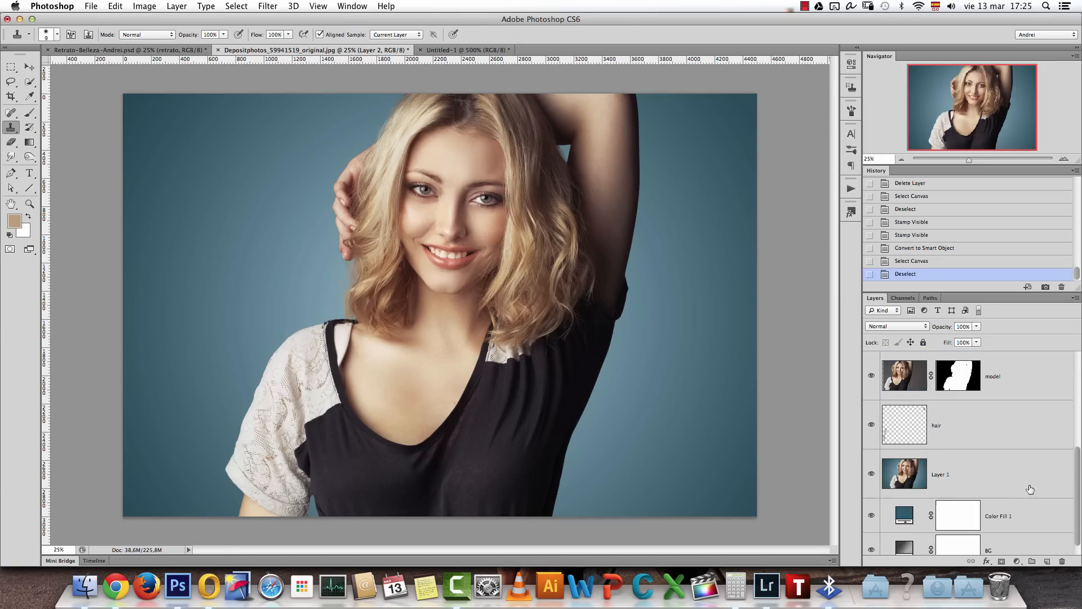
{"action": "scroll", "coordinate": [1079, 459], "scroll_direction": "up", "scroll_amount": 5}
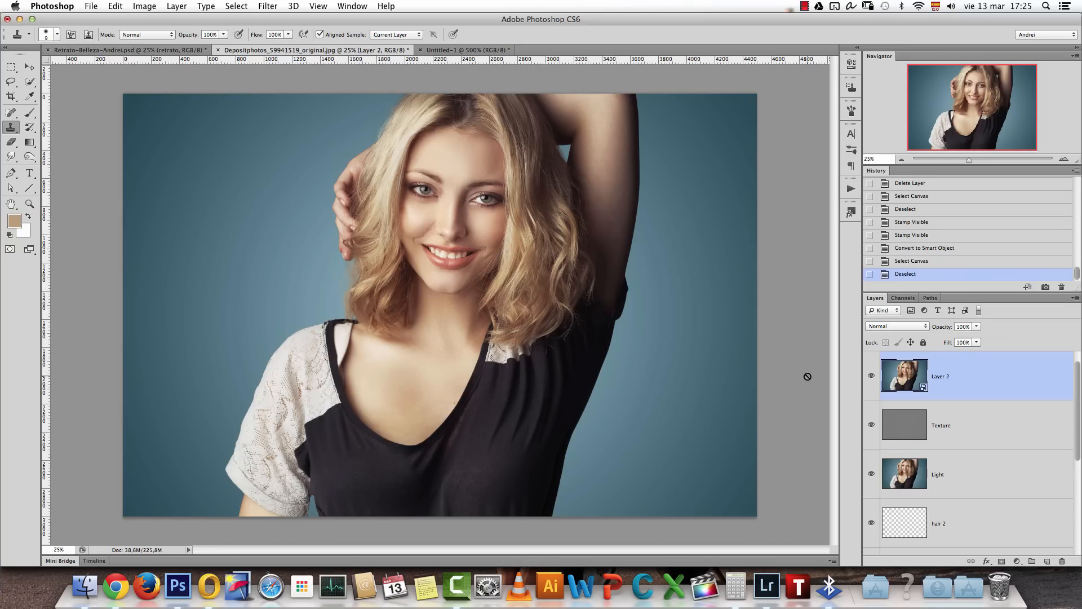
Switch to Lightroom and open the sunset photo OPR_3799.NEF from the Almadrava Sunset folder for developing
{"action": "left_click", "coordinate": [768, 584]}
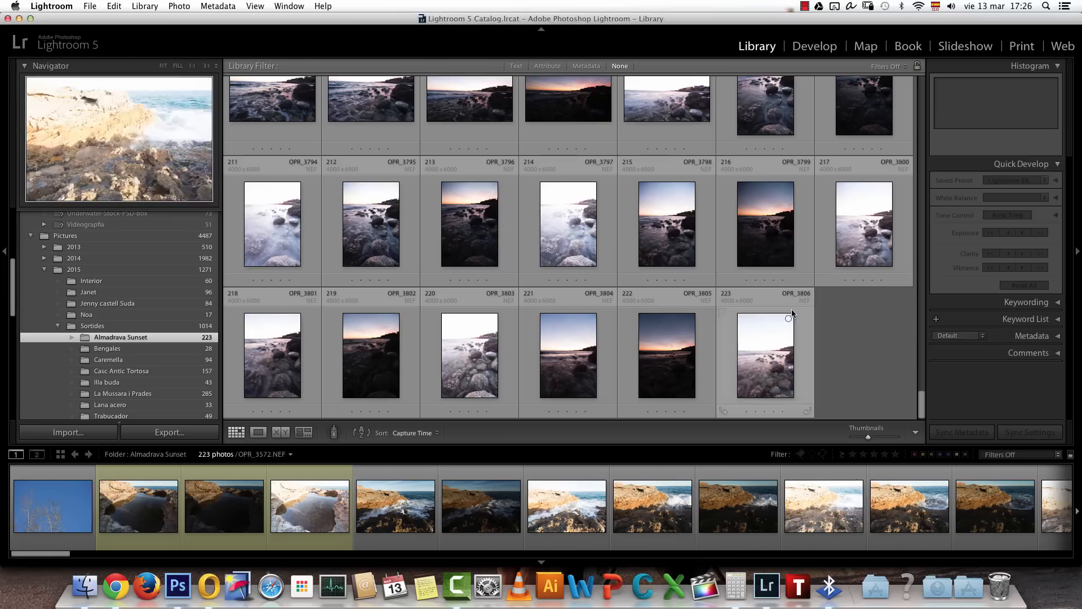
{"action": "left_click", "coordinate": [750, 237]}
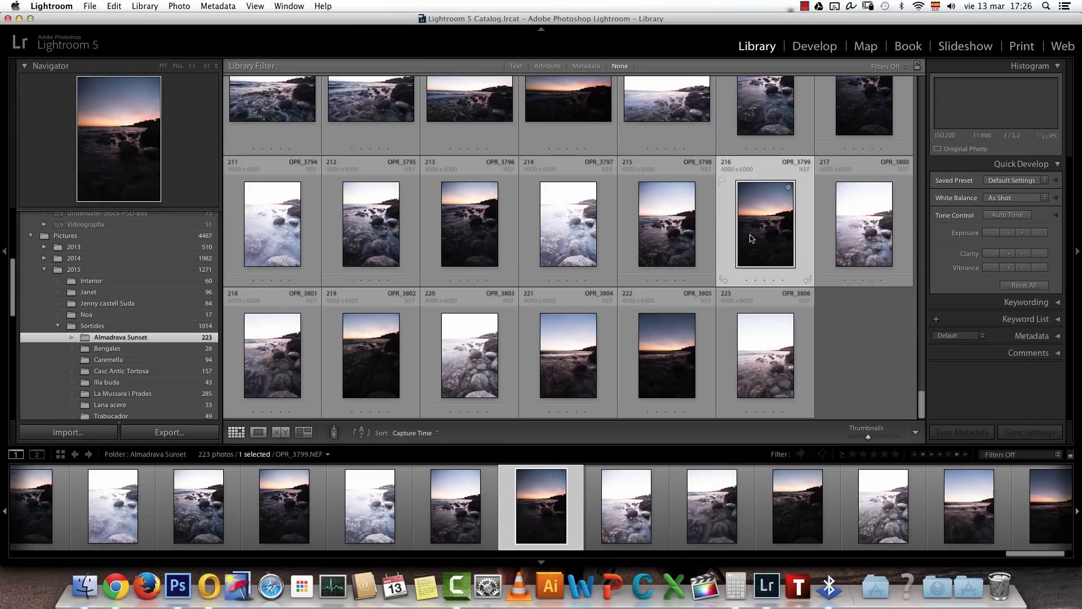
{"action": "key", "text": "d"}
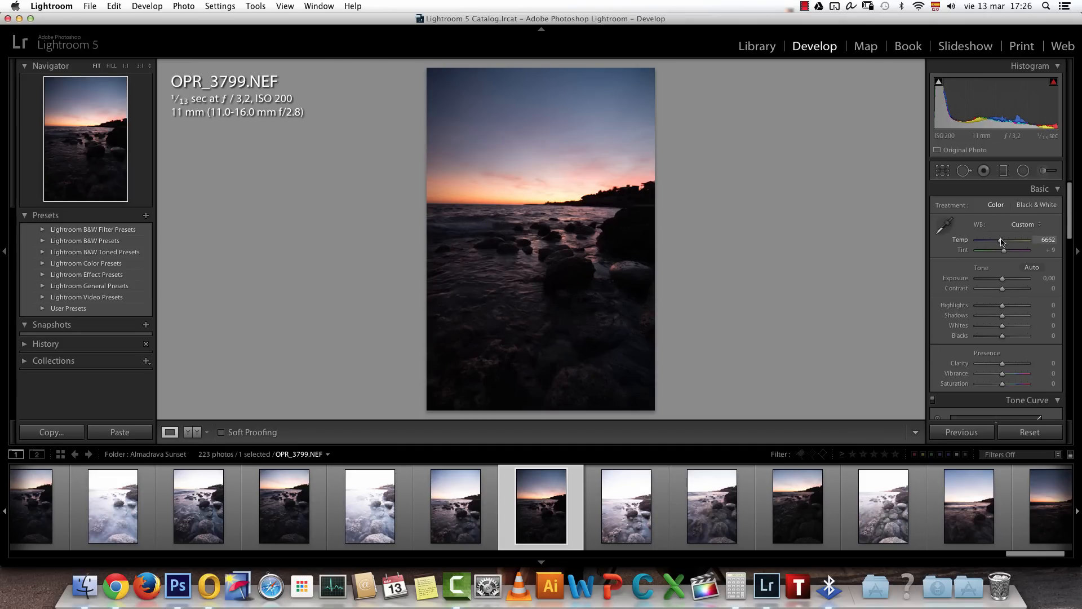
Cool the sunset photo's white balance to a temperature of 3212 and a tint of -7
{"action": "left_click_drag", "start_coordinate": [1001, 242], "coordinate": [984, 241]}
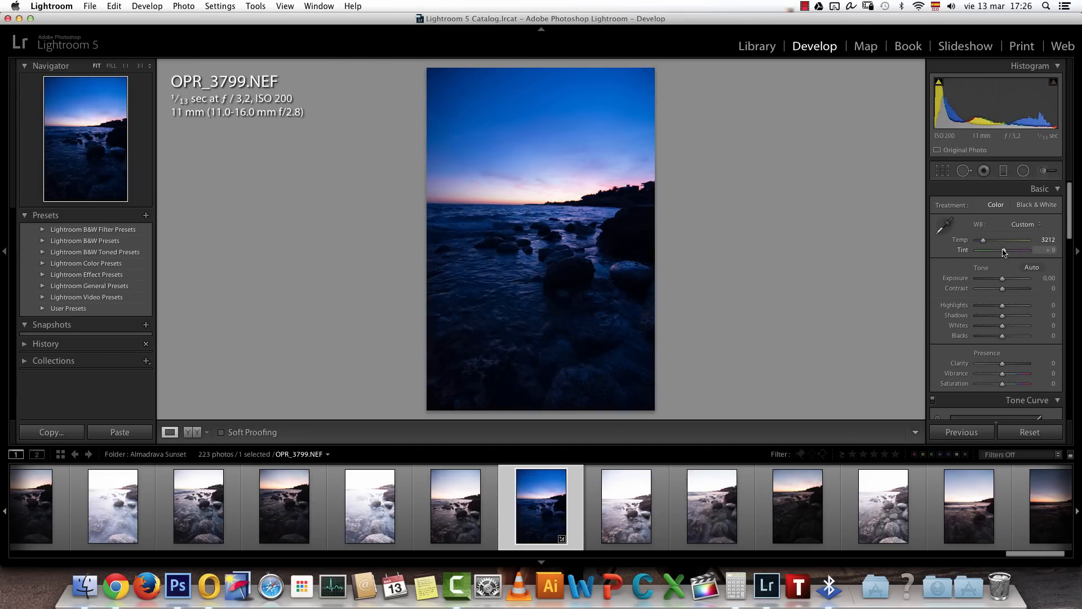
{"action": "left_click_drag", "start_coordinate": [1004, 251], "coordinate": [1007, 250]}
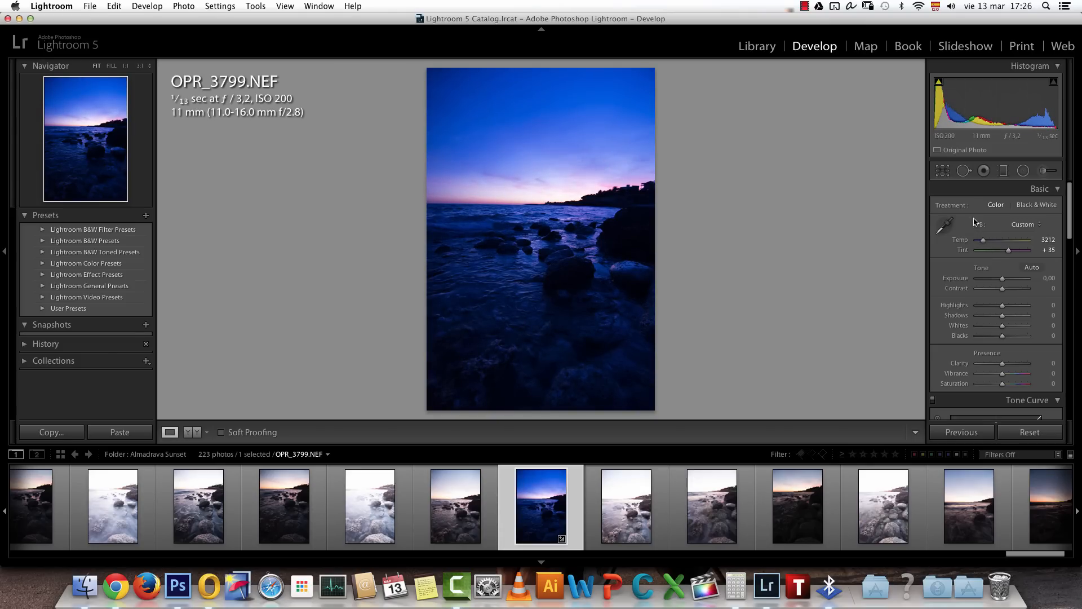
{"action": "left_click_drag", "start_coordinate": [1008, 250], "coordinate": [1000, 250]}
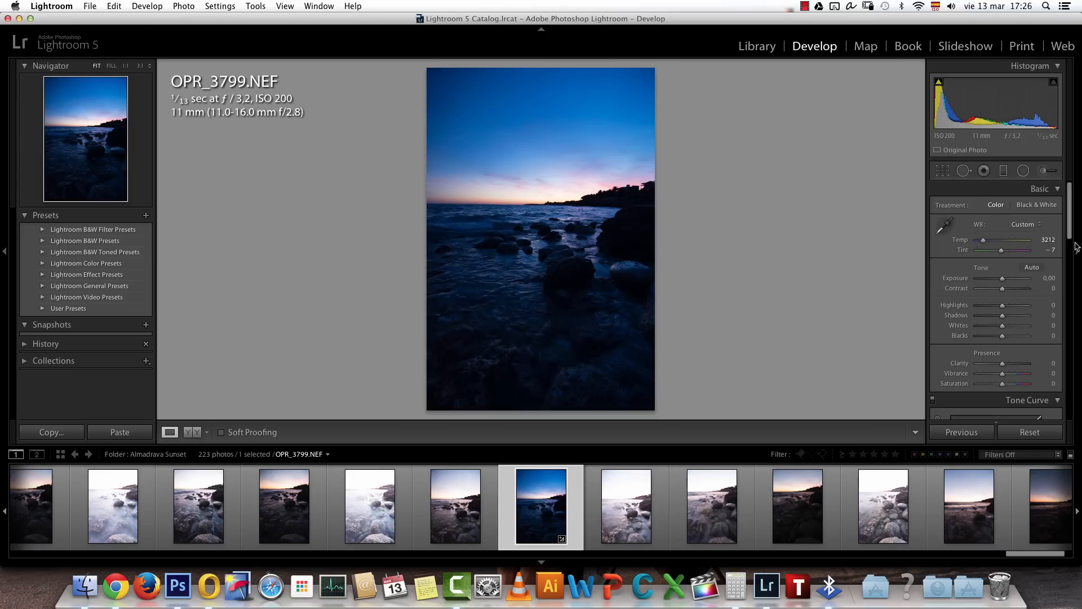
Split-tone the photo with highlights hue 42 and saturation 13, shadows hue 220 and saturation 46, and balance -41
{"action": "left_click_drag", "start_coordinate": [1064, 227], "coordinate": [1067, 334]}
{"action": "left_click", "coordinate": [981, 231]}
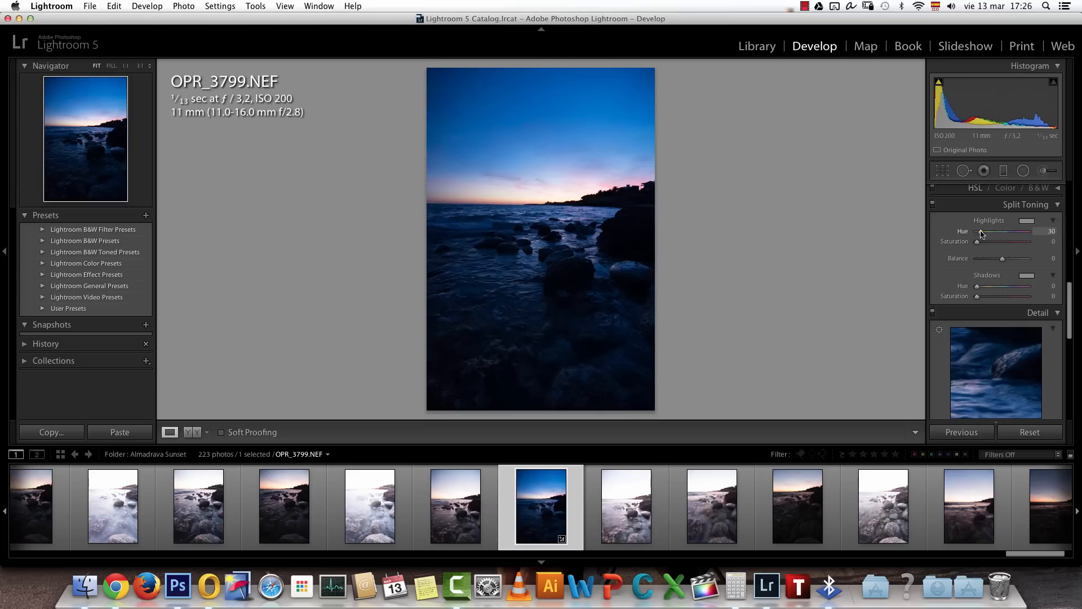
{"action": "left_click_drag", "start_coordinate": [984, 235], "coordinate": [983, 242]}
{"action": "left_click_drag", "start_coordinate": [981, 286], "coordinate": [1009, 300]}
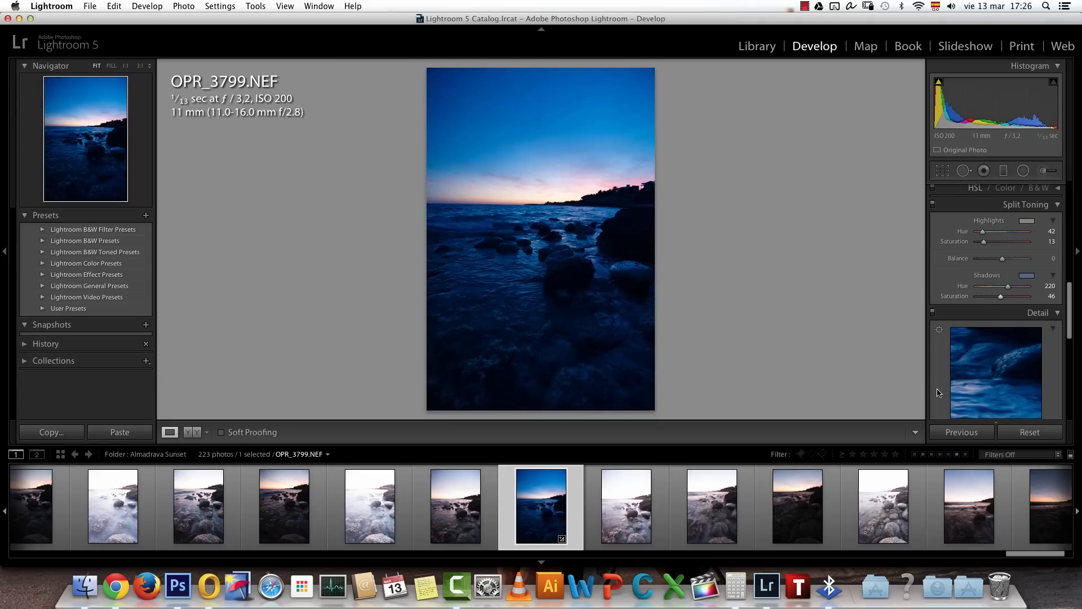
{"action": "left_click_drag", "start_coordinate": [1002, 259], "coordinate": [992, 263]}
{"action": "left_click", "coordinate": [932, 205]}
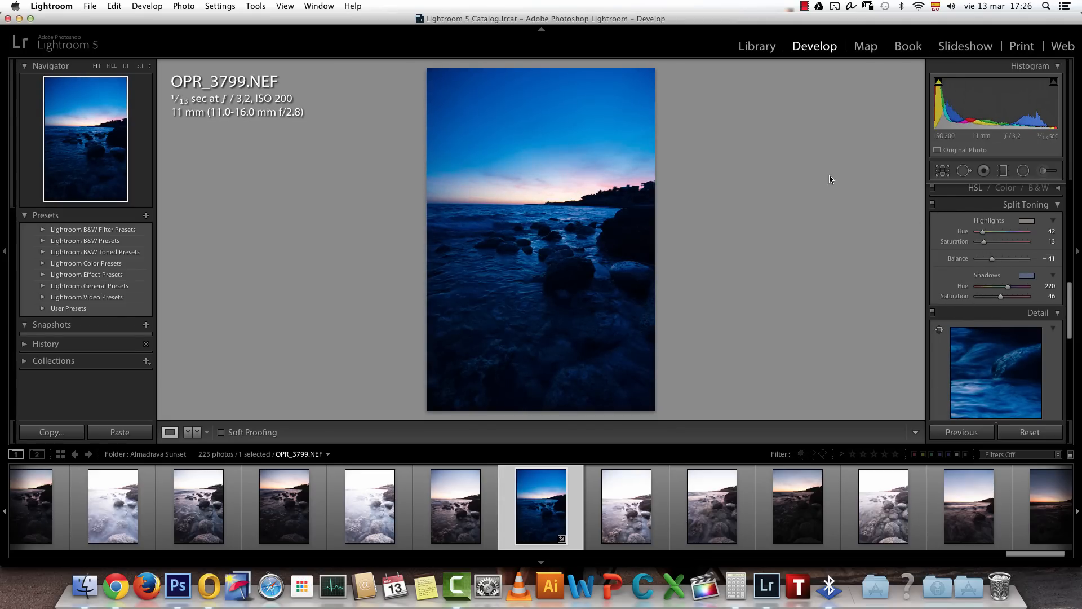
Switch back to Photoshop and add a Selective Color adjustment above Layer 2, setting Blacks to Cyan +12 and Yellow -5
{"action": "left_click", "coordinate": [179, 586]}
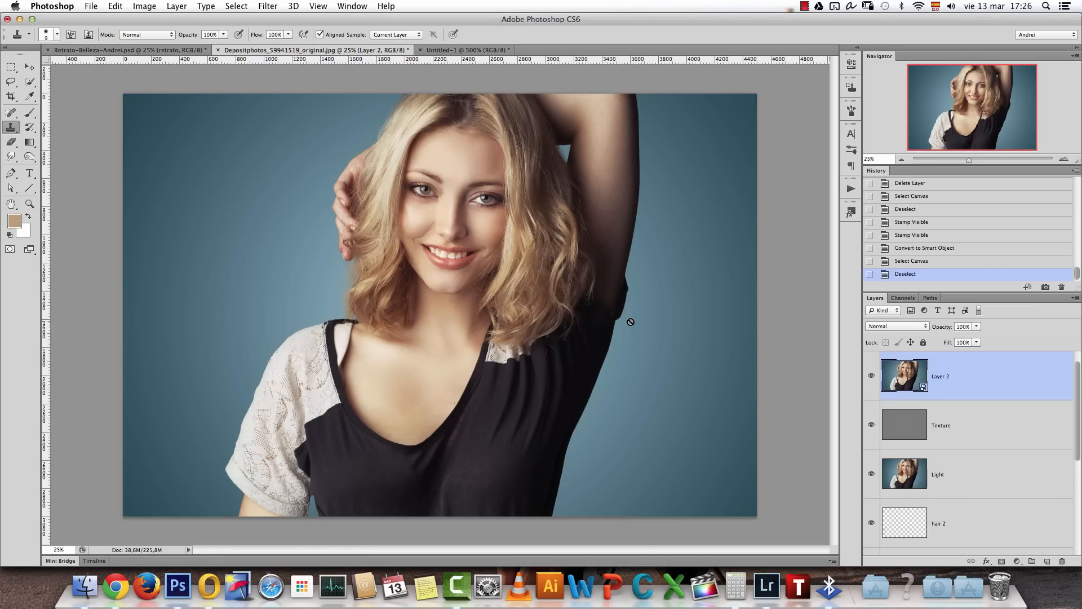
{"action": "left_click", "coordinate": [1016, 561]}
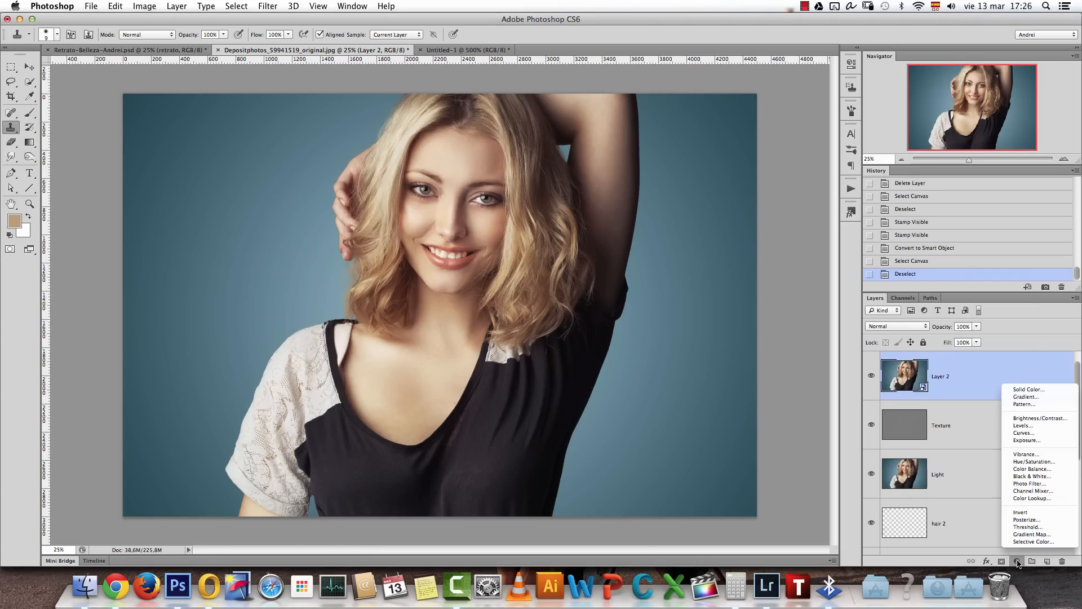
{"action": "left_click", "coordinate": [1028, 542]}
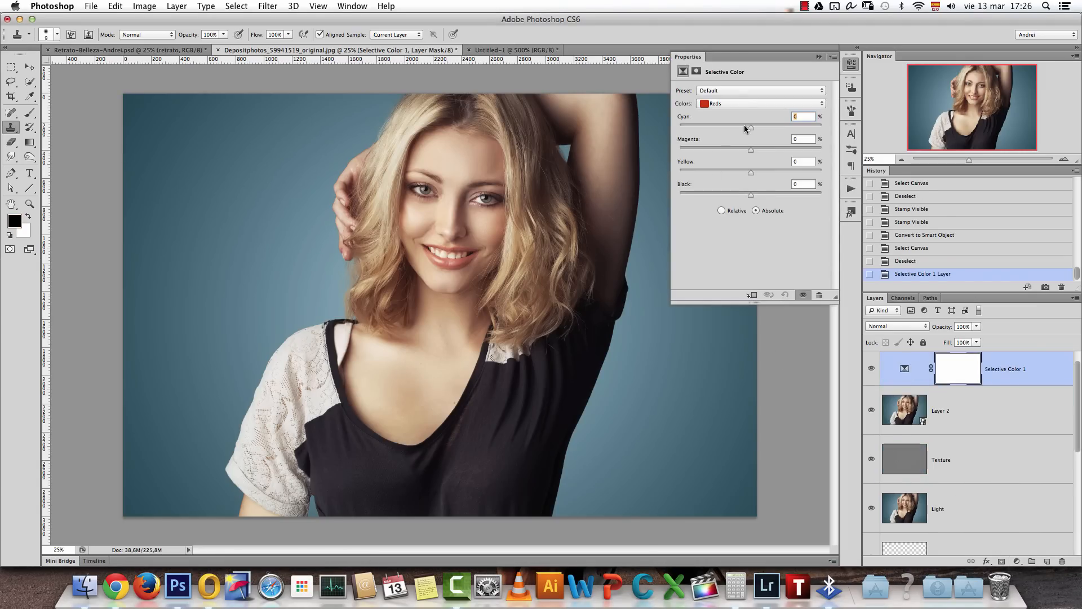
{"action": "left_click", "coordinate": [734, 104]}
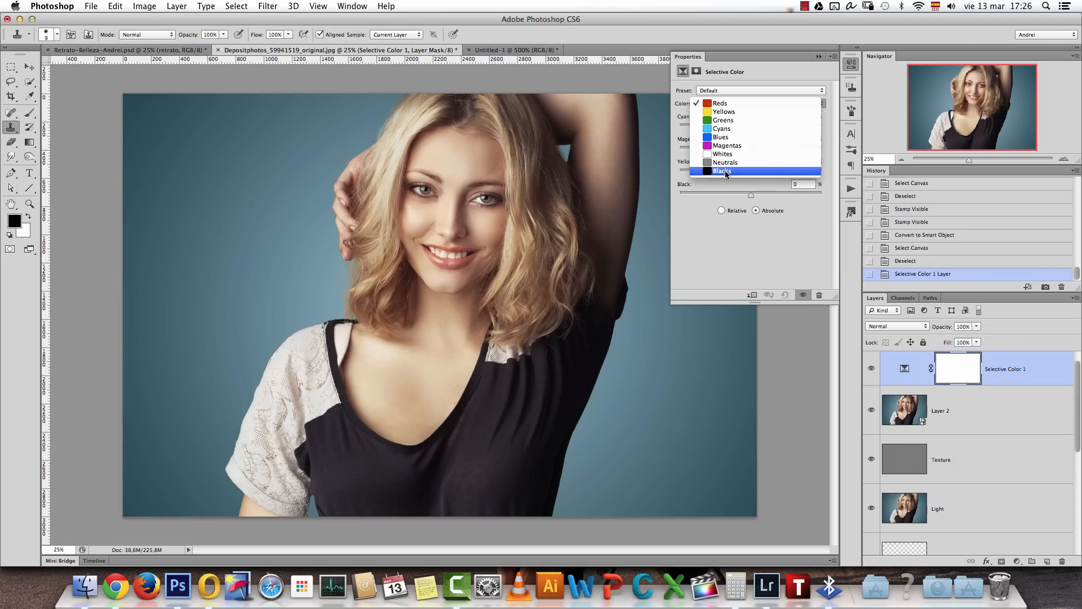
{"action": "left_click", "coordinate": [726, 170]}
{"action": "mouse_move", "coordinate": [751, 175]}
{"action": "left_mouse_down"}
{"action": "mouse_move", "coordinate": [767, 174]}
{"action": "mouse_move", "coordinate": [747, 177]}
{"action": "left_mouse_up"}
{"action": "left_click_drag", "start_coordinate": [751, 127], "coordinate": [759, 130]}
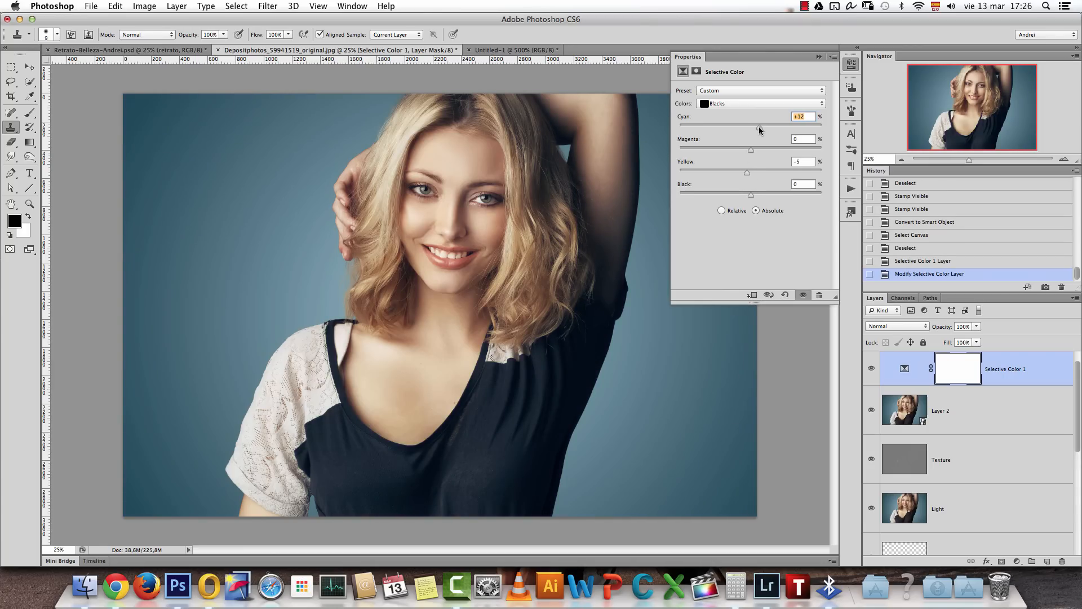
Set the Selective Color Neutrals to Cyan +16, Magenta -4 and Yellow -10
{"action": "left_click", "coordinate": [747, 103]}
{"action": "left_click", "coordinate": [741, 96]}
{"action": "left_click_drag", "start_coordinate": [751, 172], "coordinate": [743, 177]}
{"action": "left_click_drag", "start_coordinate": [752, 129], "coordinate": [748, 154]}
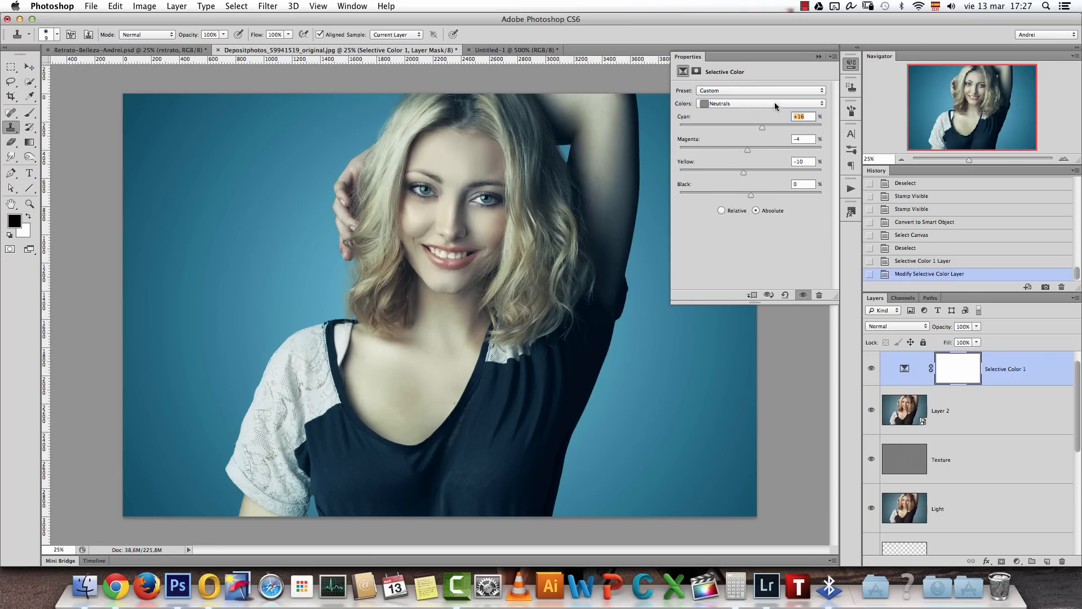
Switch the Selective Color range to Whites, and toggle the adjustment layer's visibility to compare the portrait with and without the toning
{"action": "left_click", "coordinate": [749, 107]}
{"action": "left_click", "coordinate": [732, 97]}
{"action": "left_click", "coordinate": [819, 57]}
{"action": "left_click", "coordinate": [872, 369]}
{"action": "left_click", "coordinate": [872, 369]}
{"action": "left_click", "coordinate": [872, 369]}
{"action": "left_click", "coordinate": [872, 369]}
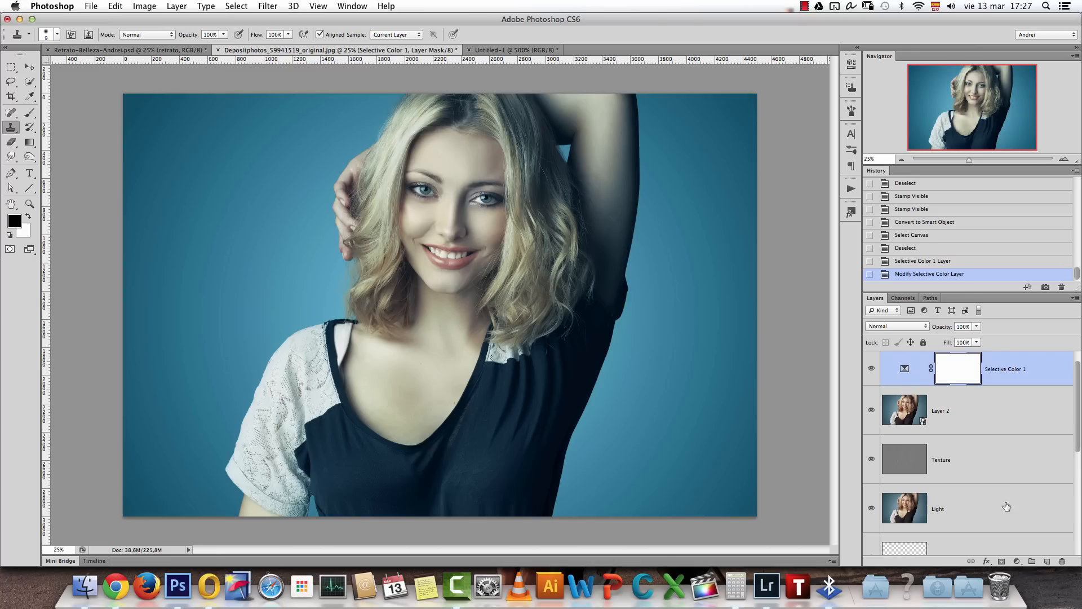
Add a Color Balance adjustment above Selective Color 1, set Midtones to Cyan -12, Green +21 and Blue +25, and turn on Preserve Luminosity
{"action": "left_click", "coordinate": [1017, 562]}
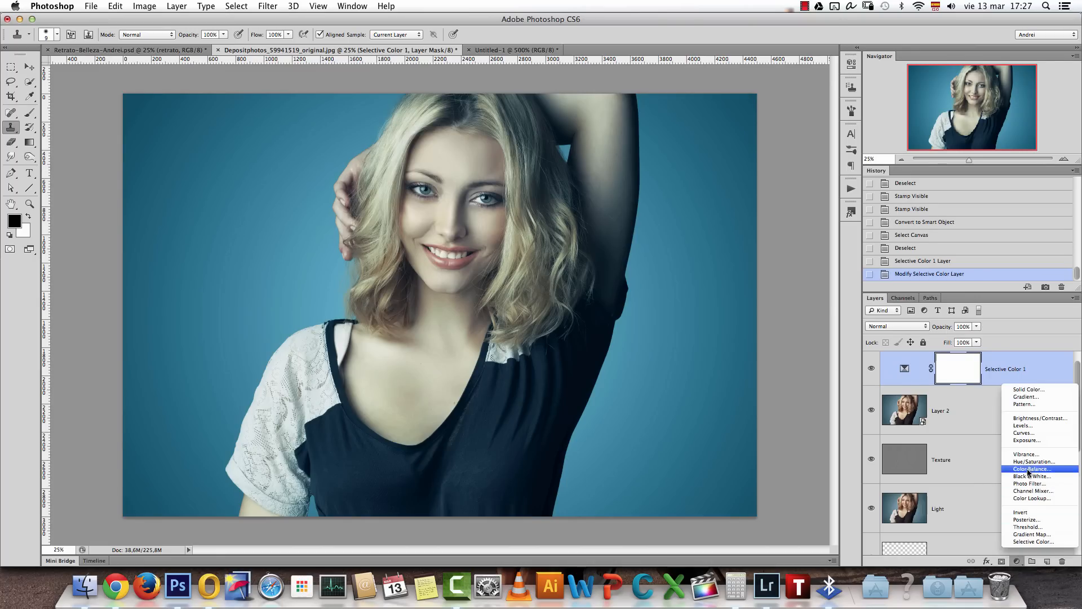
{"action": "left_click", "coordinate": [1031, 469]}
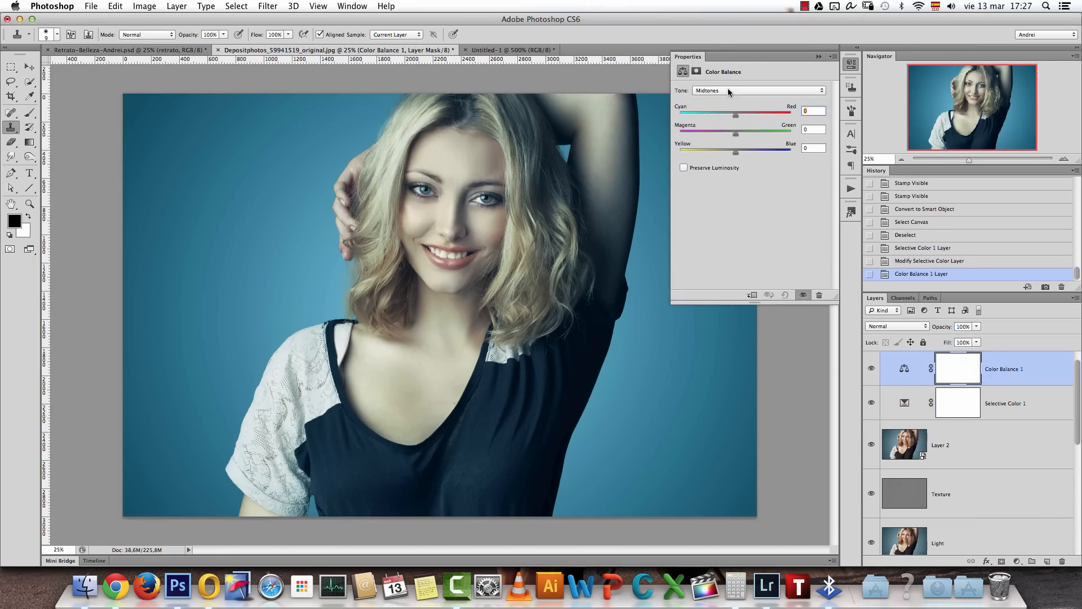
{"action": "left_click_drag", "start_coordinate": [735, 115], "coordinate": [728, 115]}
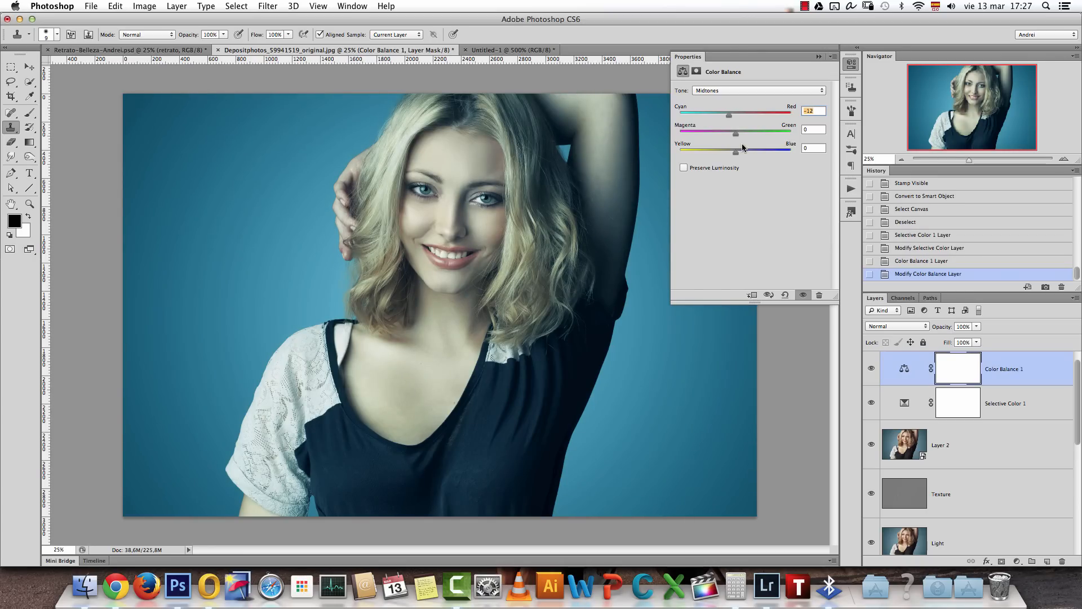
{"action": "left_click_drag", "start_coordinate": [735, 152], "coordinate": [747, 133]}
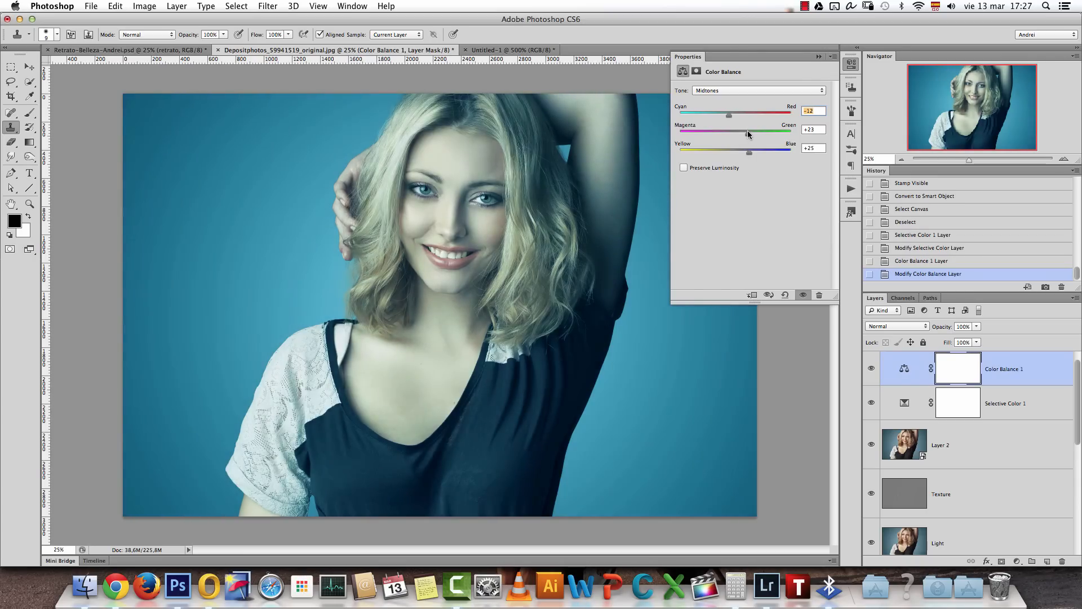
{"action": "left_click", "coordinate": [687, 166]}
Shift the Color Balance Highlights slightly toward red and to Yellow -13, with Preserve Luminosity turned off
{"action": "left_click", "coordinate": [723, 90]}
{"action": "left_click", "coordinate": [719, 105]}
{"action": "left_click", "coordinate": [718, 91]}
{"action": "left_click", "coordinate": [719, 98]}
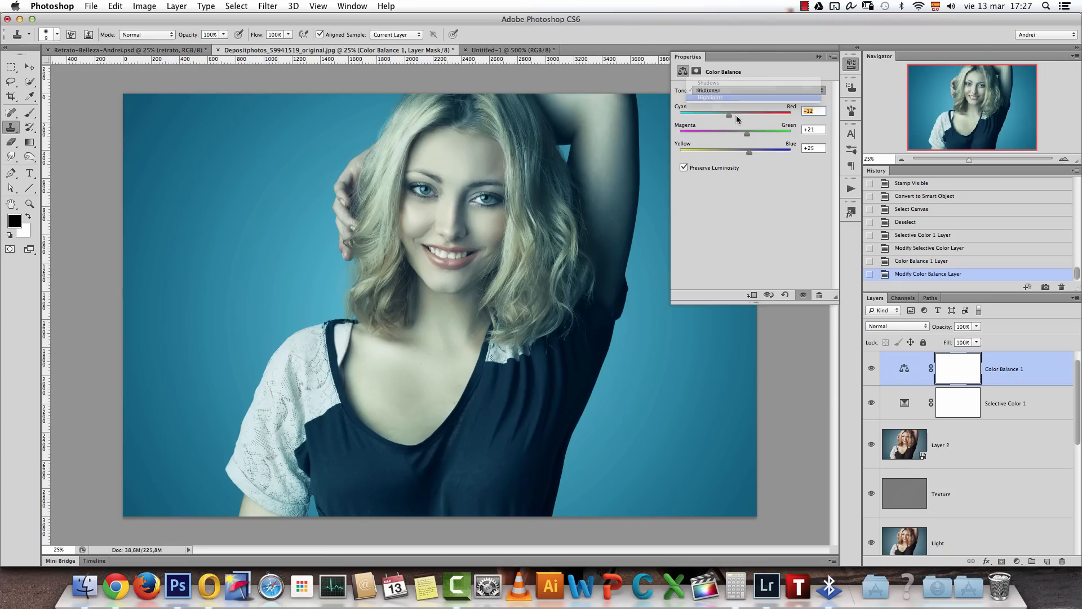
{"action": "left_click_drag", "start_coordinate": [736, 118], "coordinate": [745, 119]}
{"action": "left_click", "coordinate": [684, 168]}
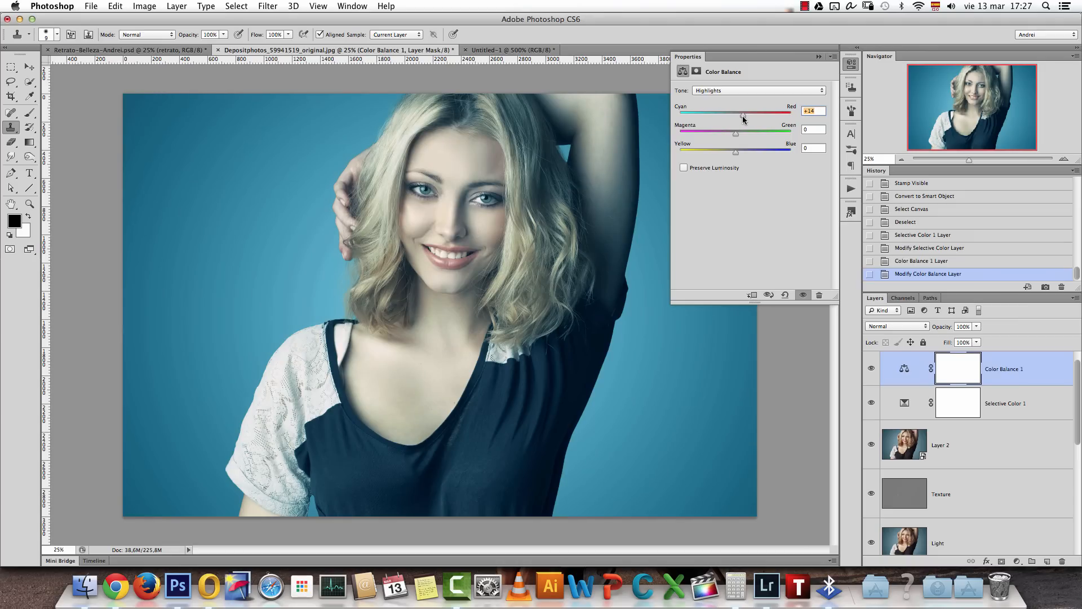
{"action": "left_click_drag", "start_coordinate": [734, 154], "coordinate": [725, 157]}
Set the Color Balance Shadows to Blue +10 with a slight green shift, and toggle the layer's visibility to compare the portrait
{"action": "left_click", "coordinate": [732, 91]}
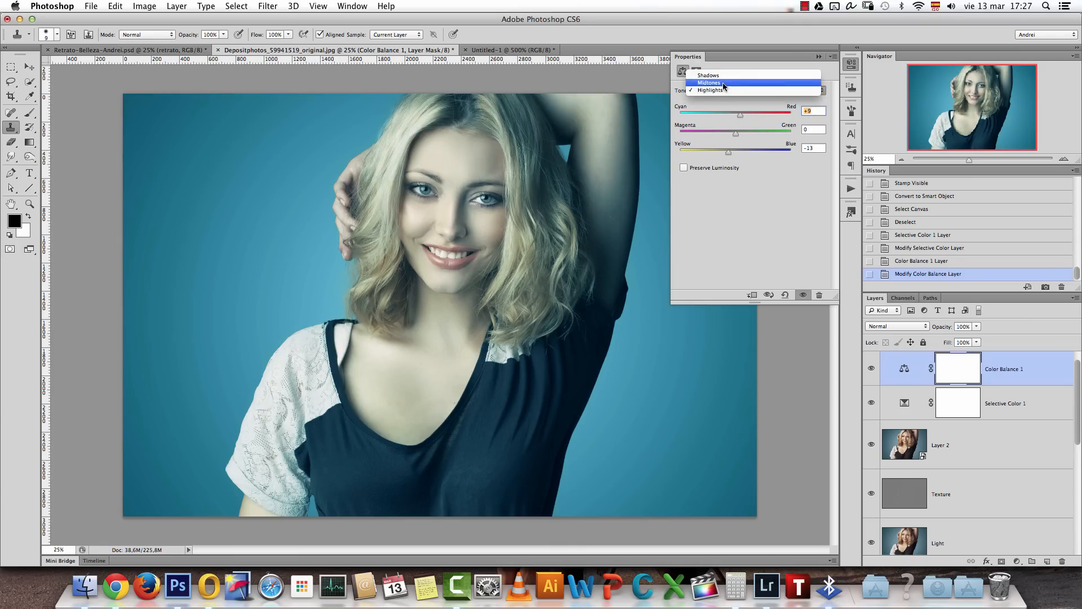
{"action": "left_click", "coordinate": [729, 72]}
{"action": "left_click_drag", "start_coordinate": [735, 152], "coordinate": [741, 152]}
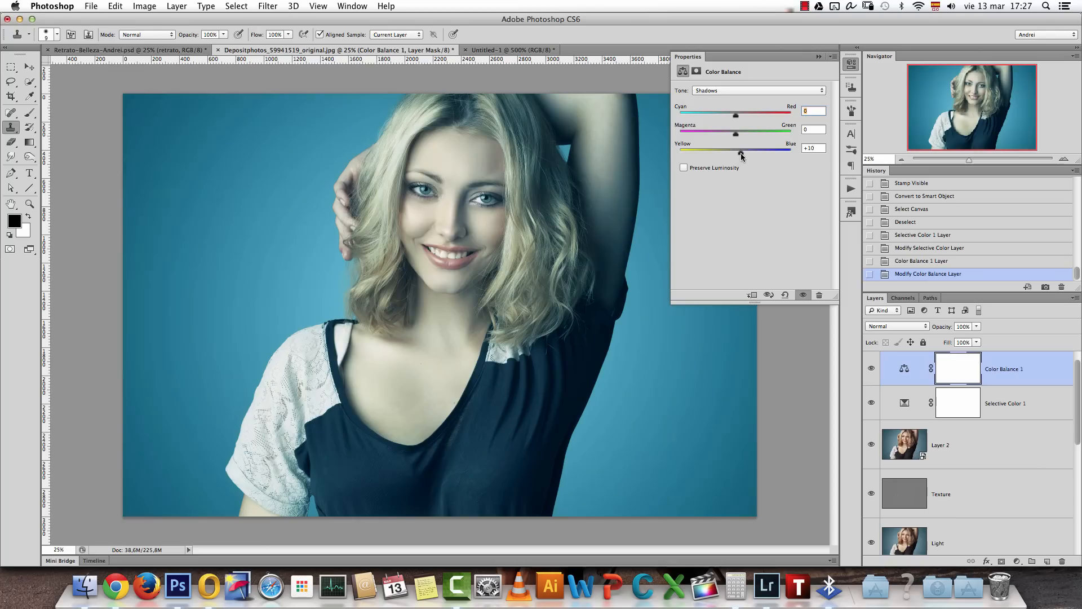
{"action": "left_click_drag", "start_coordinate": [736, 115], "coordinate": [740, 135]}
{"action": "left_click", "coordinate": [818, 56]}
{"action": "left_click", "coordinate": [871, 368]}
{"action": "left_click", "coordinate": [871, 368]}
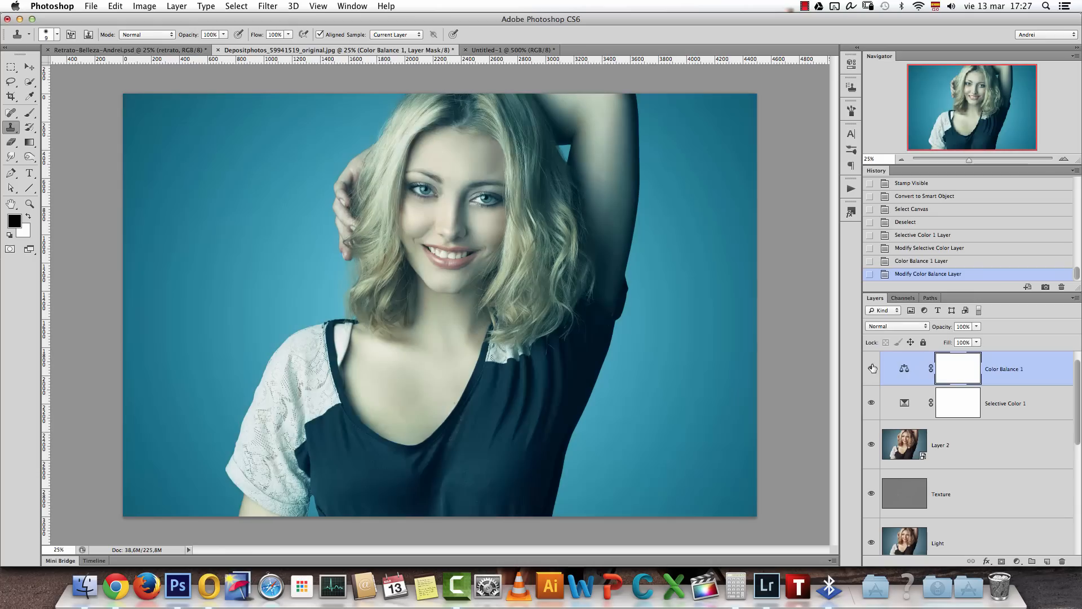
Group the Color Balance and Selective Color layers to compare the portrait with and without them, and undo the grouping
{"action": "left_click", "coordinate": [1030, 407], "text": "shift"}
{"action": "key", "text": "super+g"}
{"action": "left_click", "coordinate": [871, 358]}
{"action": "left_click", "coordinate": [871, 358]}
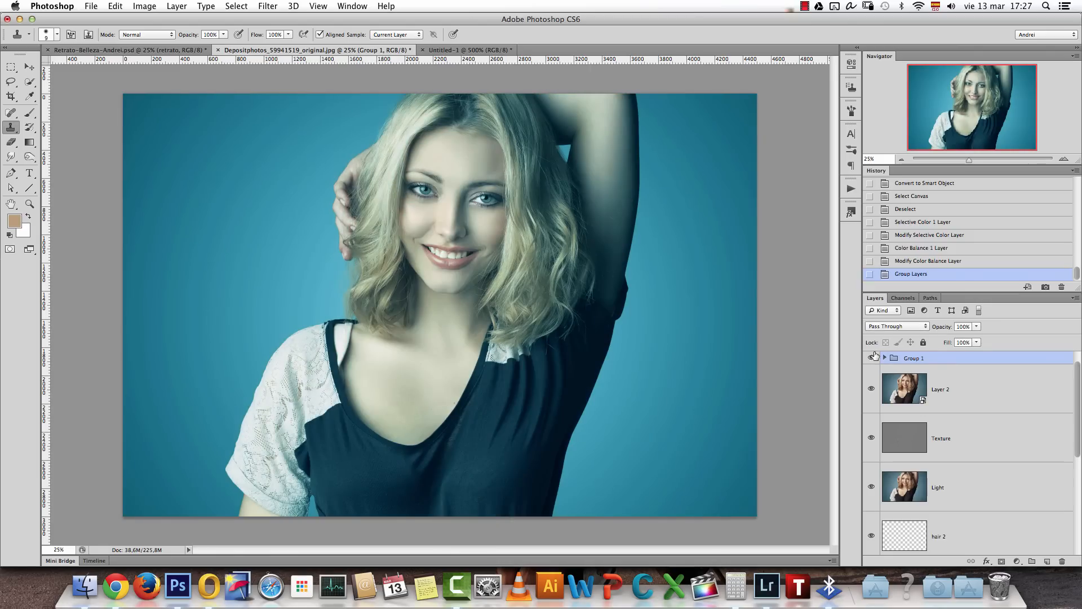
{"action": "left_click", "coordinate": [924, 260]}
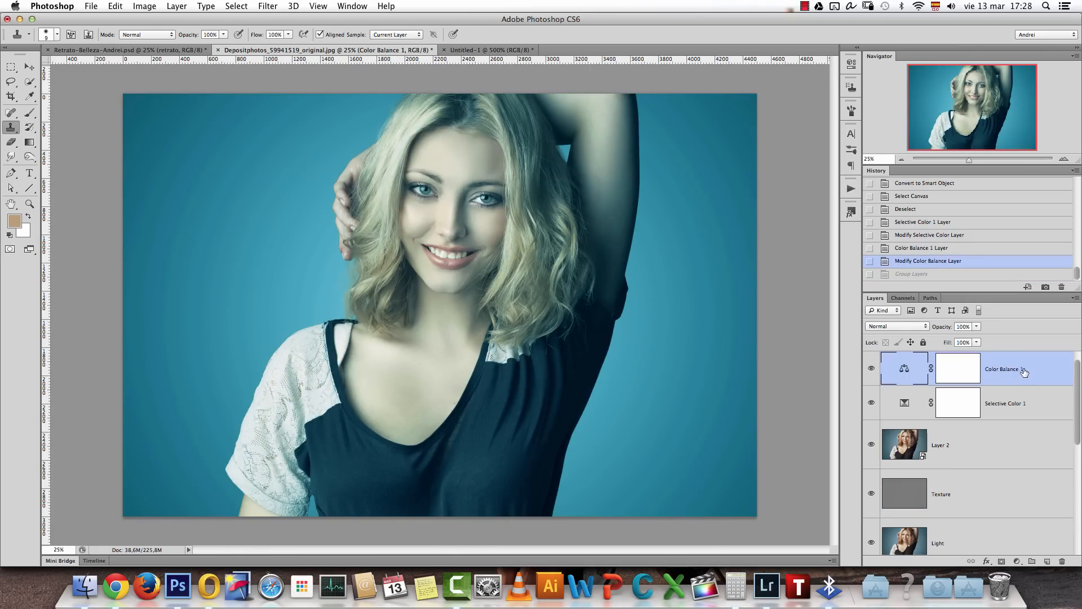
Add a Gradient Map adjustment above Color Balance 1 using the Violet, Orange preset
{"action": "left_click", "coordinate": [1062, 159]}
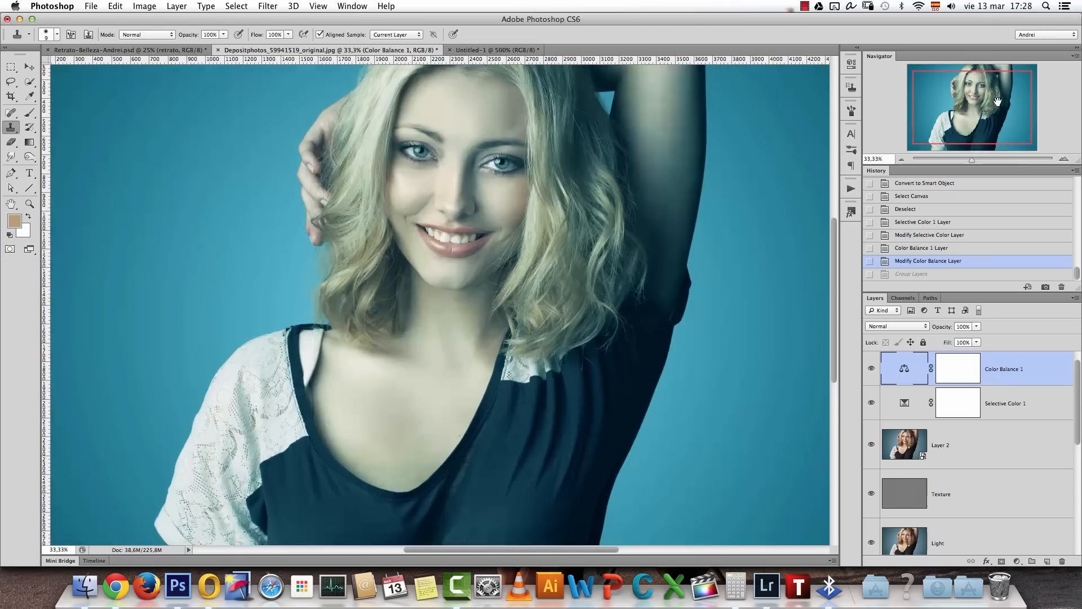
{"action": "left_click_drag", "start_coordinate": [969, 115], "coordinate": [972, 109]}
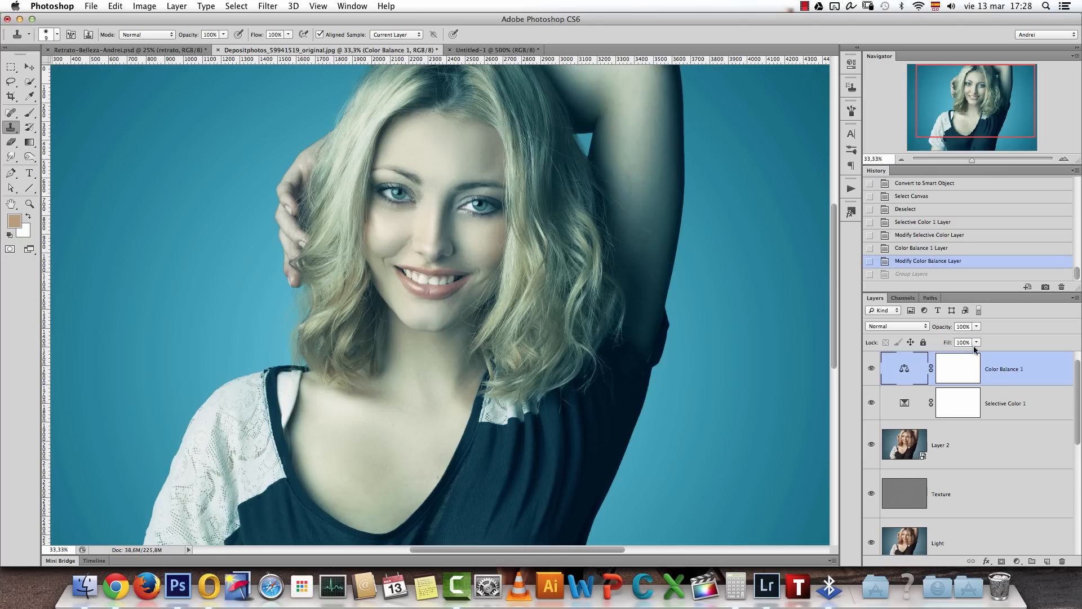
{"action": "left_click", "coordinate": [1016, 561]}
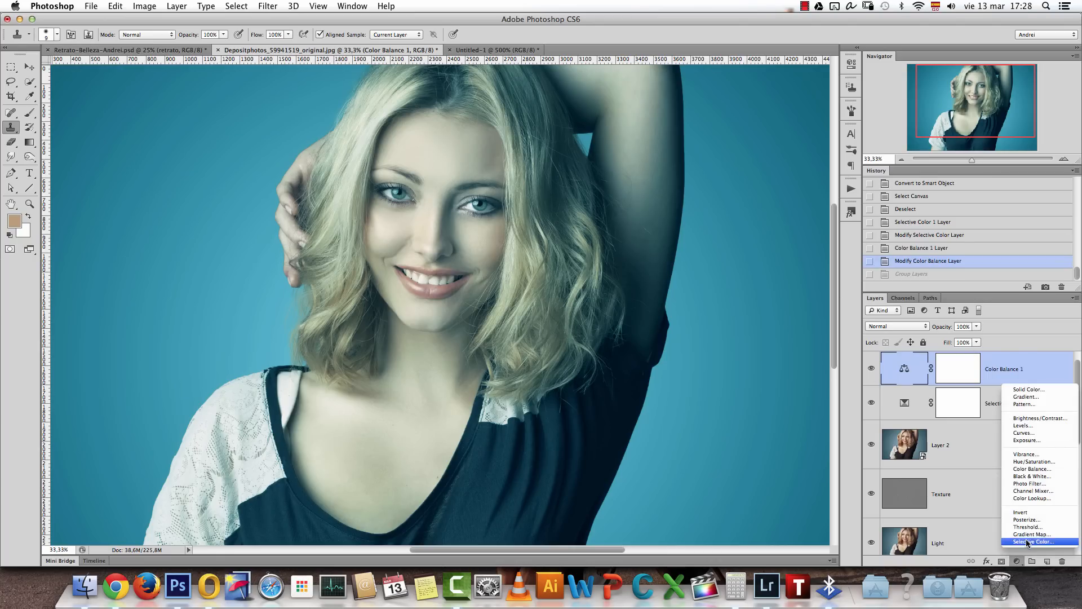
{"action": "left_click", "coordinate": [1032, 535]}
{"action": "left_click", "coordinate": [744, 93]}
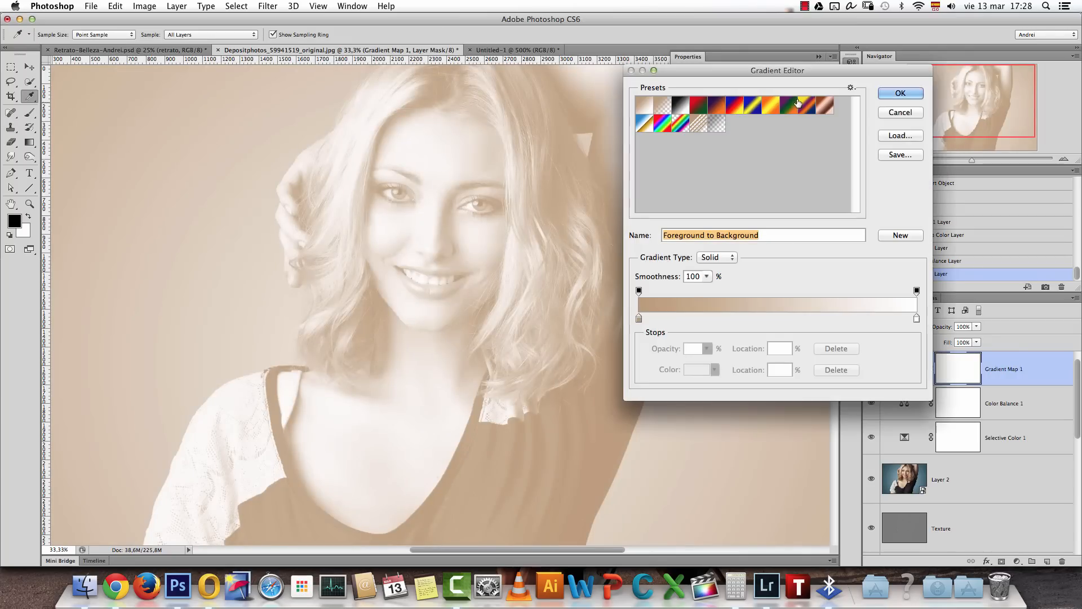
{"action": "left_click", "coordinate": [716, 105]}
{"action": "left_click", "coordinate": [901, 93]}
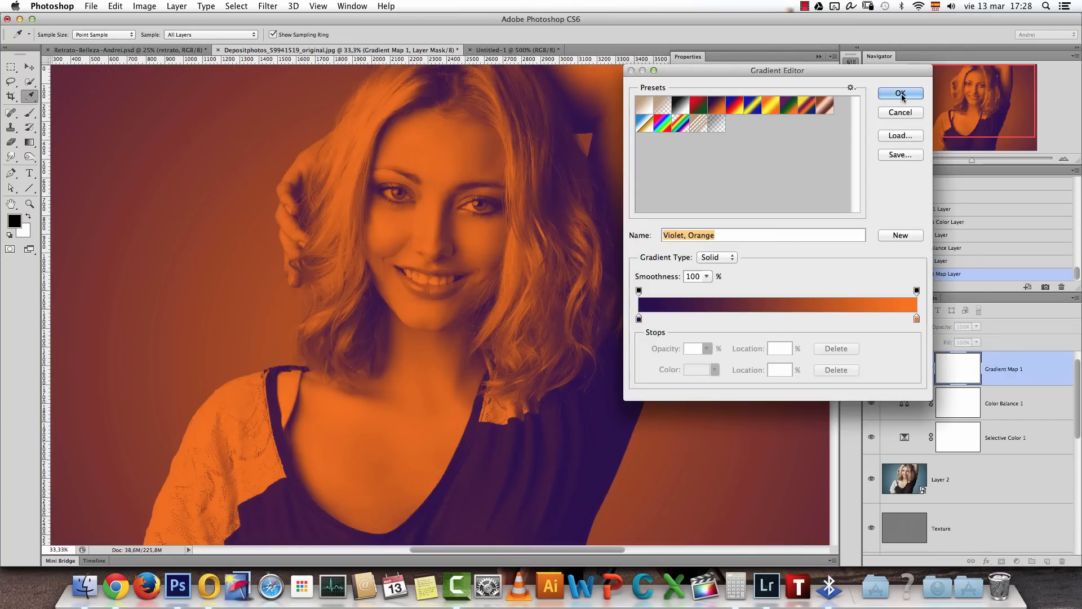
{"action": "left_click", "coordinate": [818, 56]}
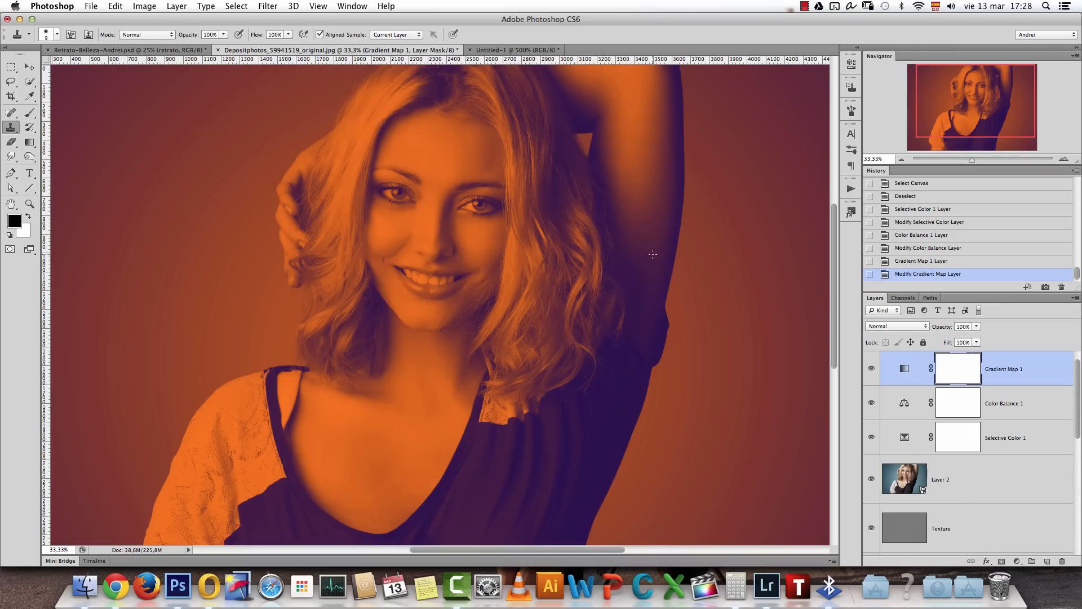
Set the Gradient Map layer's blend mode to Hard Light and its opacity to 20%
{"action": "left_click", "coordinate": [907, 330]}
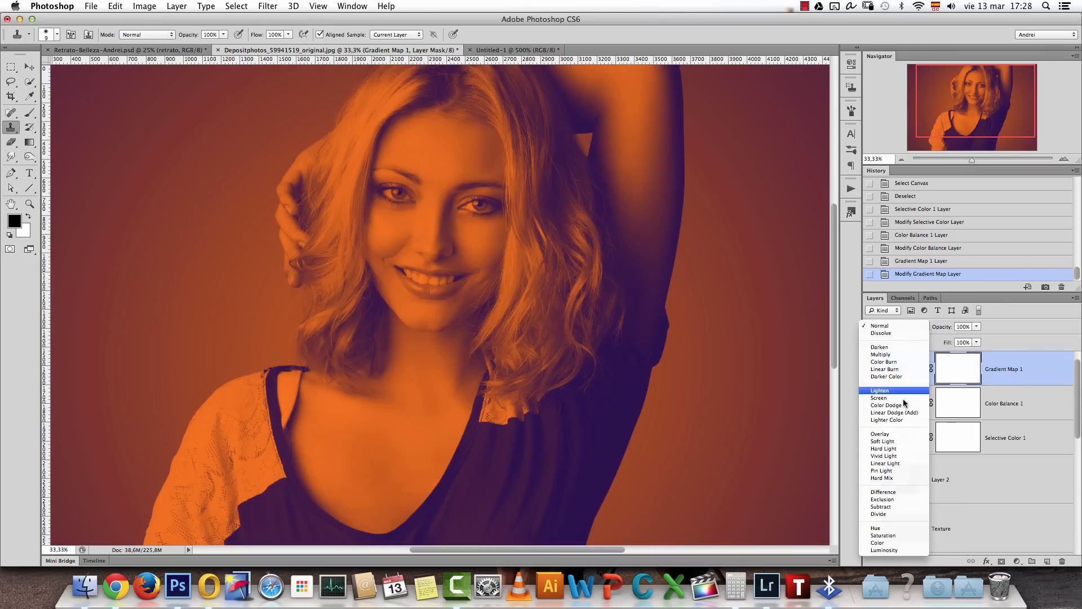
{"action": "left_click", "coordinate": [889, 450]}
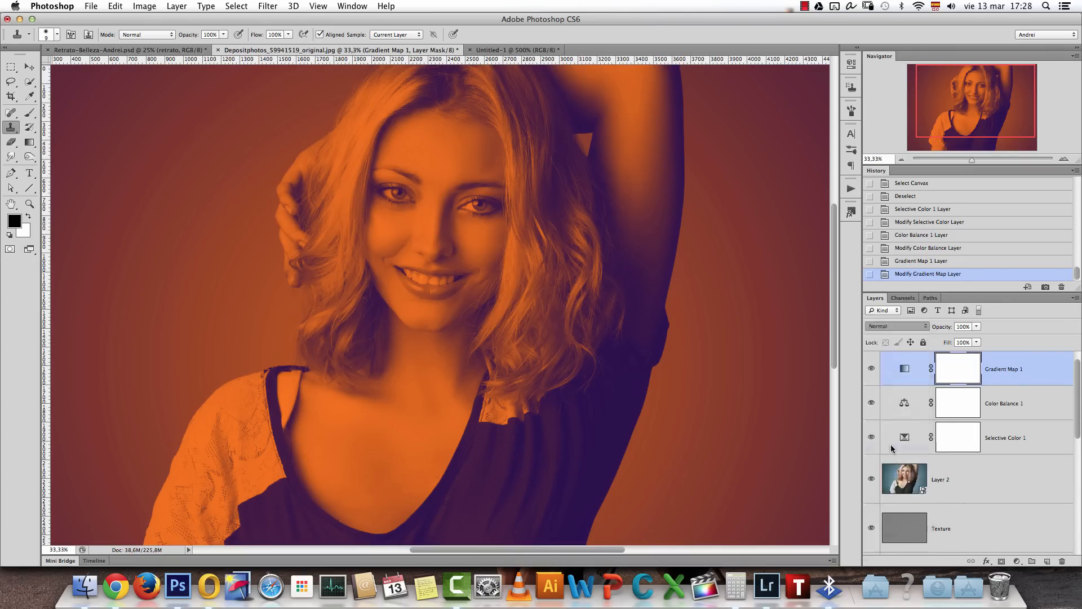
{"action": "left_click", "coordinate": [965, 326]}
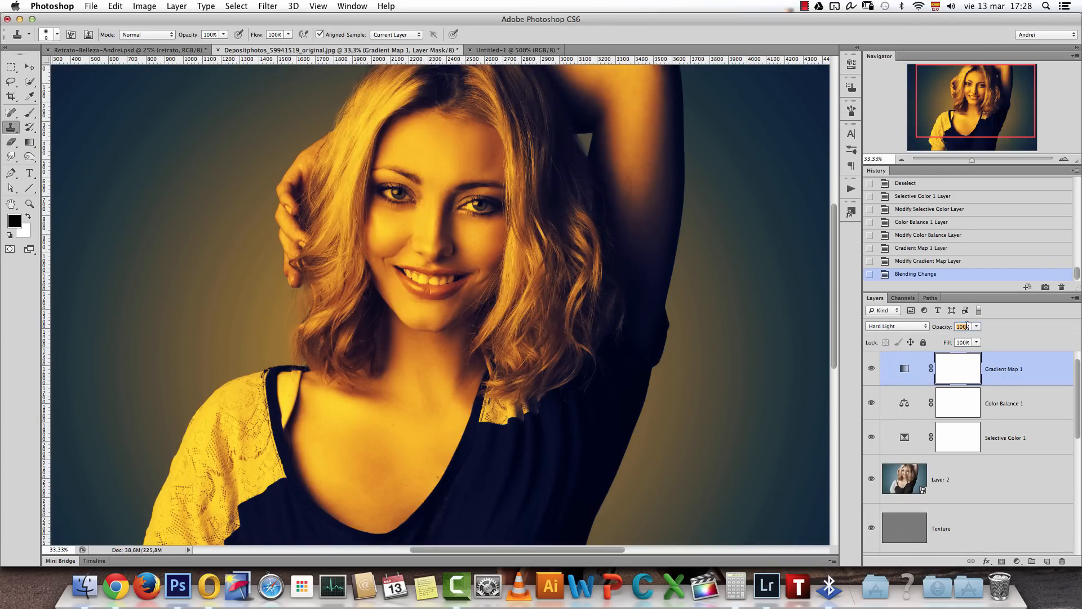
{"action": "type", "text": "20"}
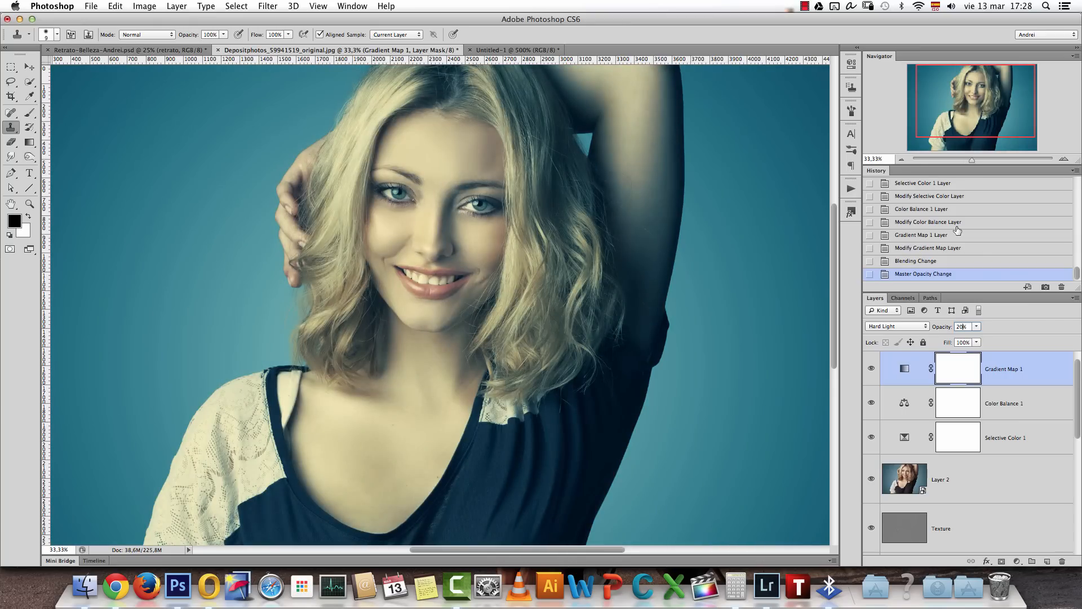
{"action": "left_click", "coordinate": [902, 159]}
{"action": "left_click", "coordinate": [976, 327]}
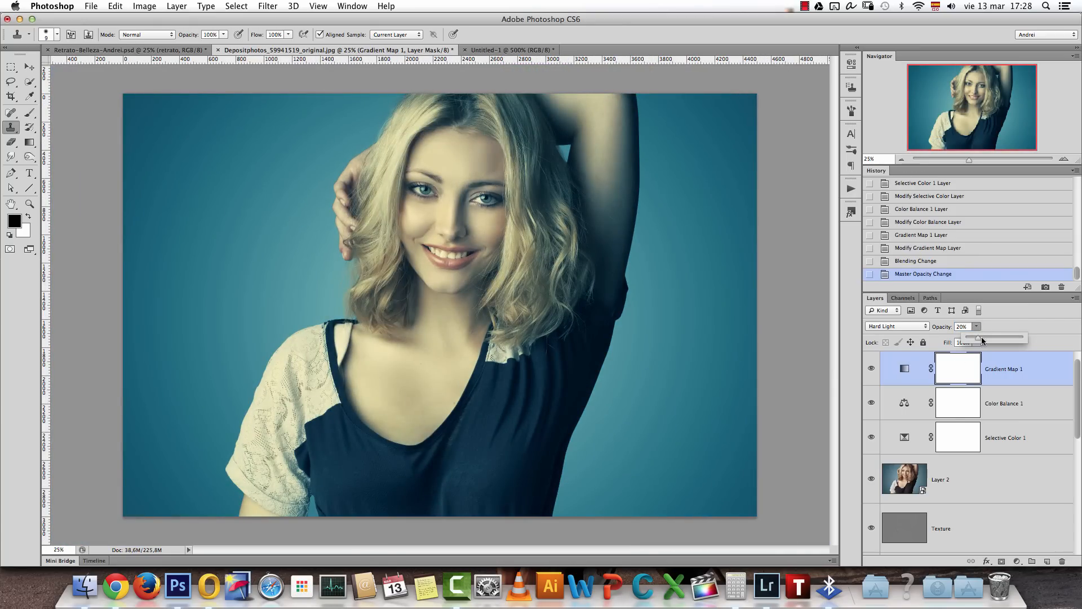
Reopen the Gradient Map's gradient for editing and change its orange end stop to the redder orange #ed6225
{"action": "double_click", "coordinate": [909, 369]}
{"action": "left_click", "coordinate": [803, 97]}
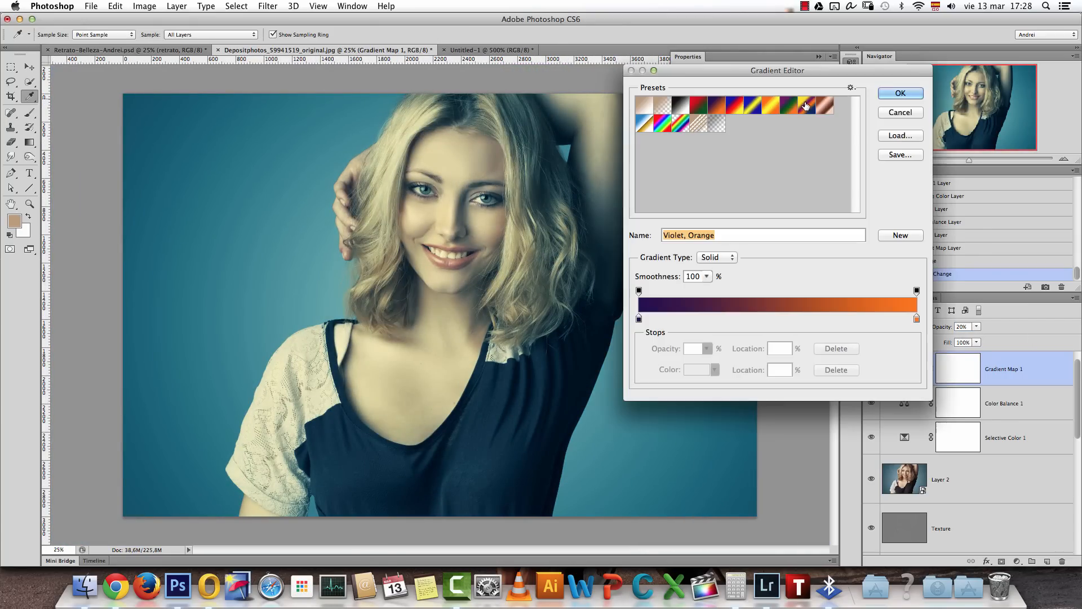
{"action": "left_click", "coordinate": [916, 318]}
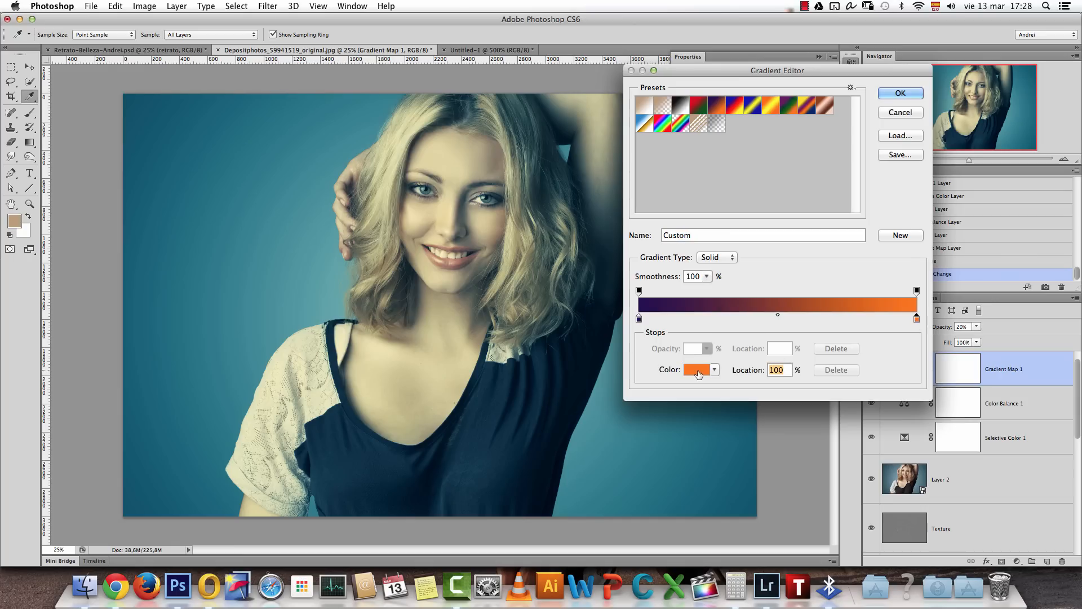
{"action": "left_click", "coordinate": [697, 369]}
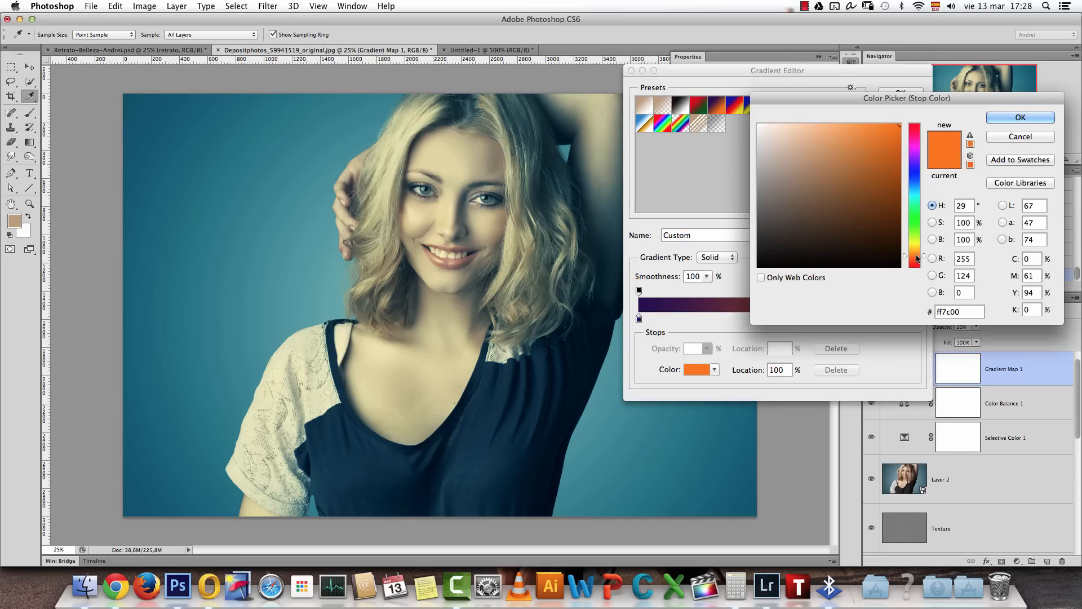
{"action": "left_click", "coordinate": [915, 258]}
{"action": "left_click", "coordinate": [916, 260]}
{"action": "left_click", "coordinate": [877, 131]}
{"action": "left_click", "coordinate": [878, 133]}
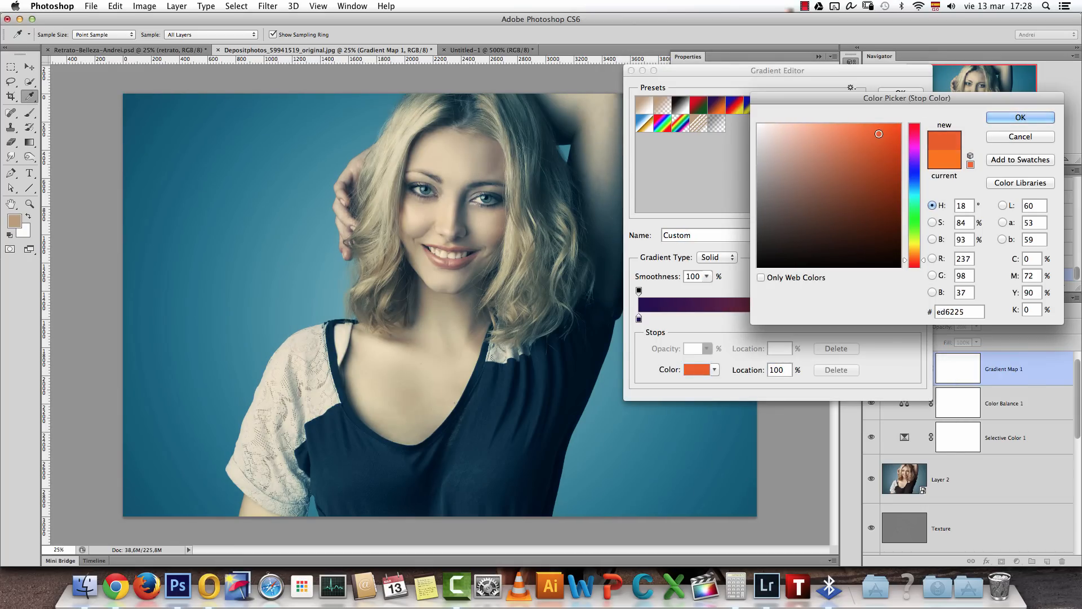
{"action": "left_click", "coordinate": [1019, 117]}
Shift the hue of the gradient's violet starting stop to a dark navy blue
{"action": "left_click", "coordinate": [639, 319]}
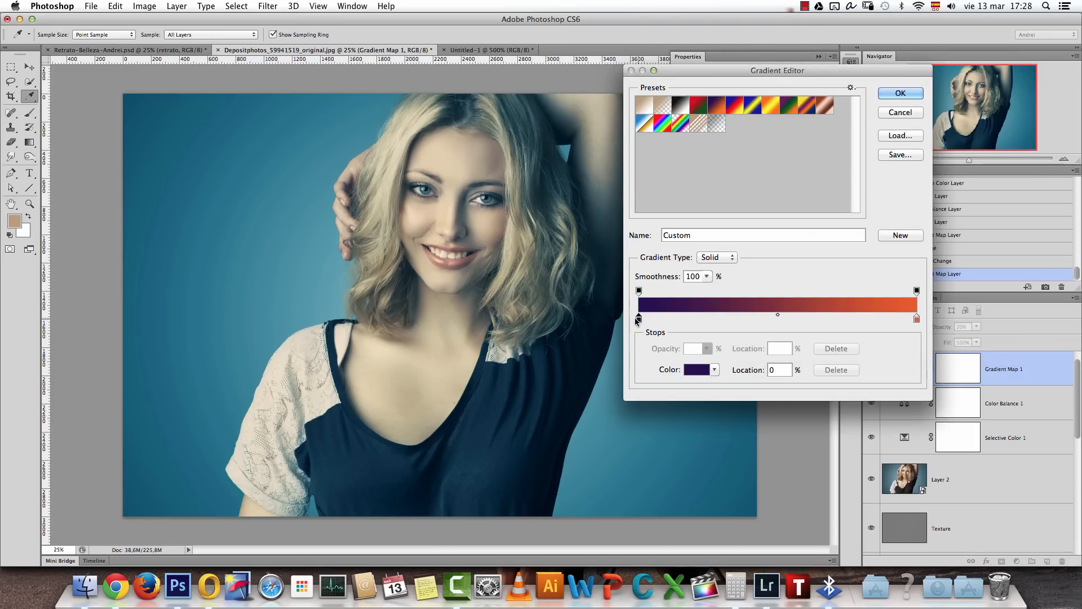
{"action": "left_click", "coordinate": [696, 370]}
{"action": "left_click_drag", "start_coordinate": [913, 181], "coordinate": [913, 174]}
{"action": "left_click", "coordinate": [1023, 117]}
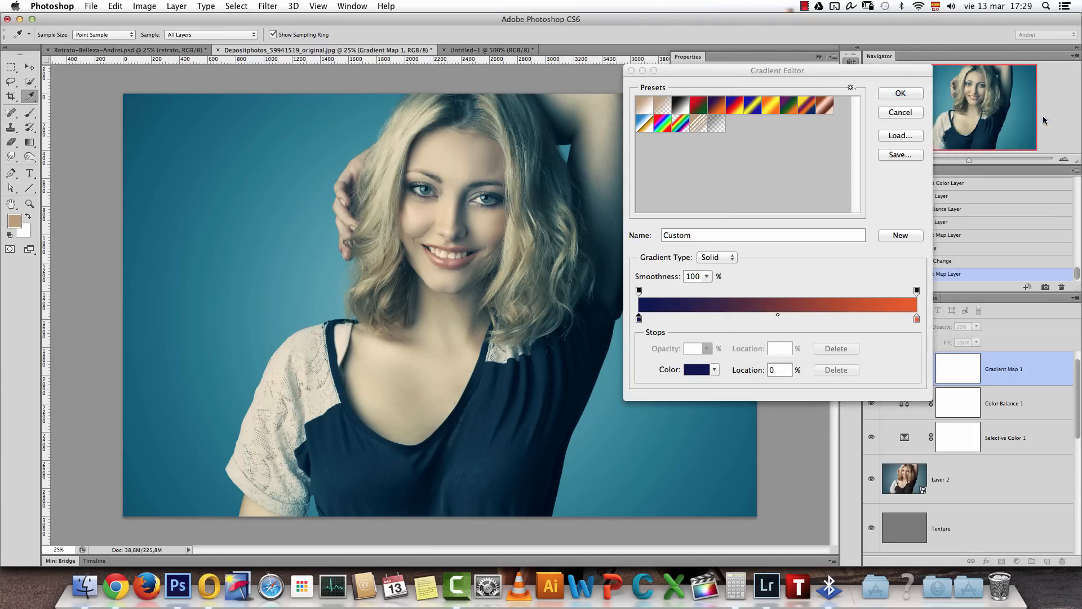
Refine the gradient's orange end stop to the brighter red-orange #fc5f22 and accept the edited gradient
{"action": "left_click", "coordinate": [916, 319]}
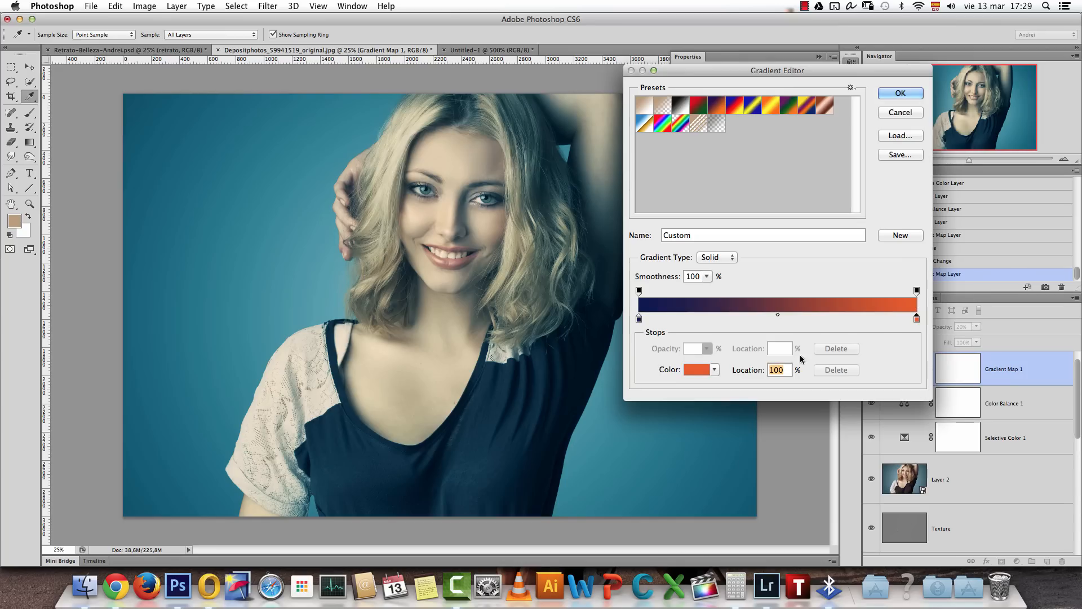
{"action": "left_click", "coordinate": [697, 370]}
{"action": "left_click_drag", "start_coordinate": [875, 129], "coordinate": [871, 127]}
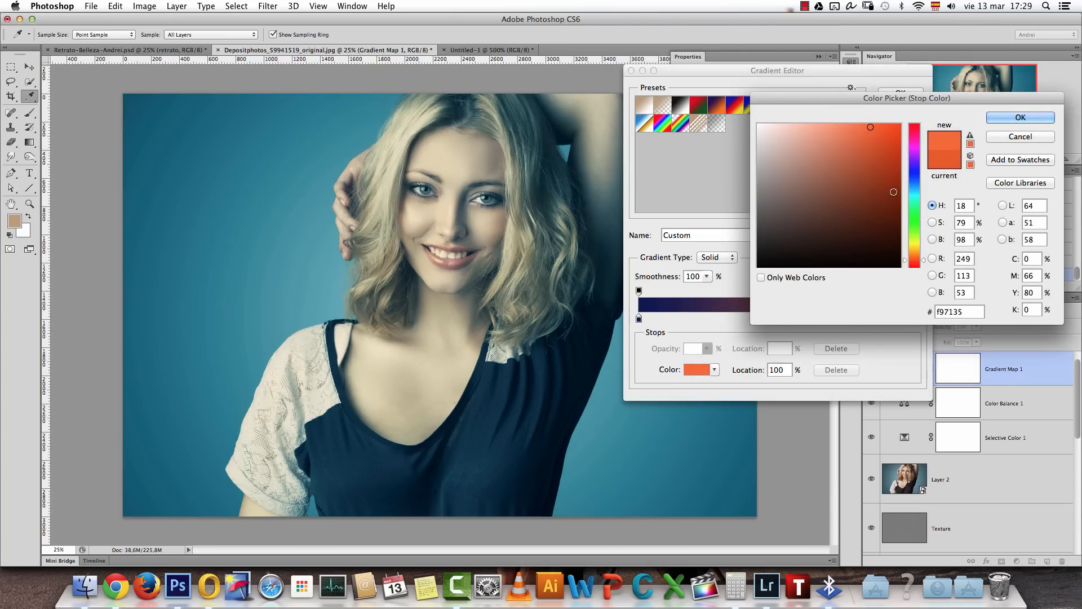
{"action": "left_click_drag", "start_coordinate": [916, 257], "coordinate": [917, 257]}
{"action": "left_click_drag", "start_coordinate": [881, 146], "coordinate": [881, 127]}
{"action": "left_click_drag", "start_coordinate": [916, 257], "coordinate": [916, 261]}
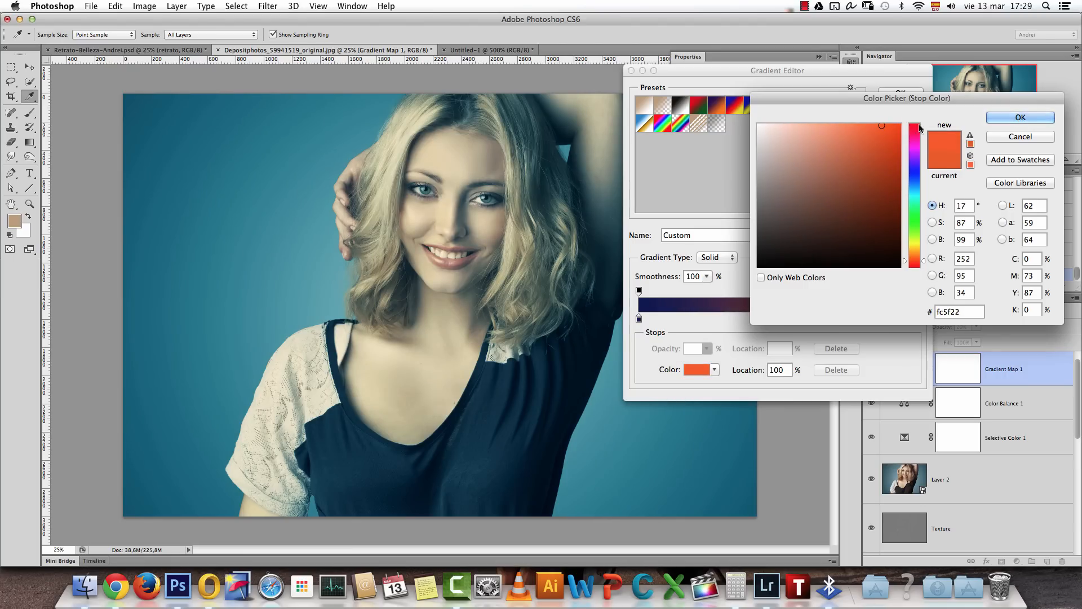
{"action": "left_click", "coordinate": [1020, 117]}
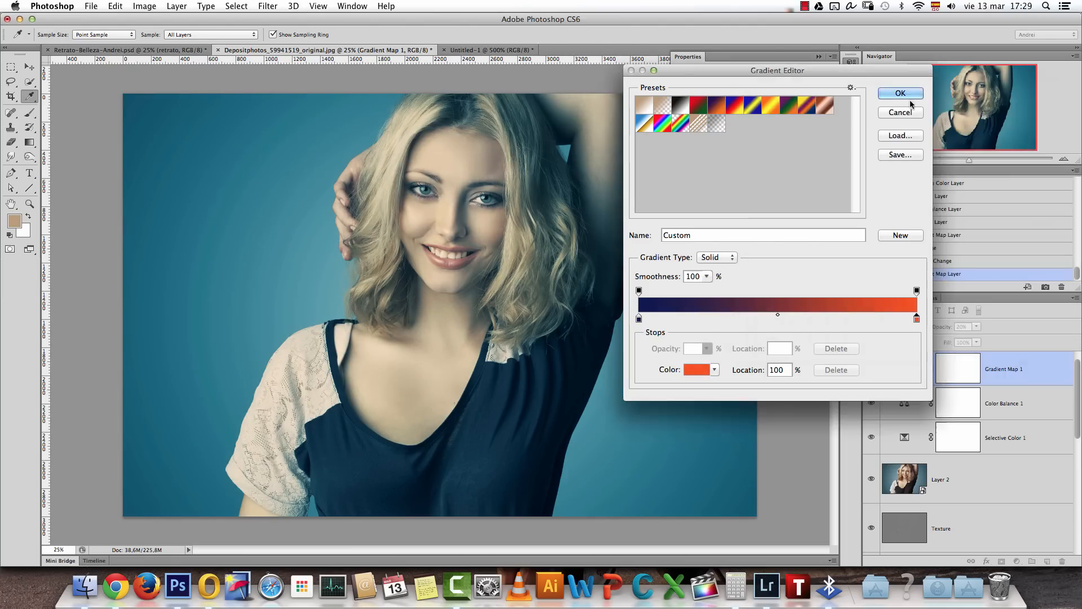
{"action": "left_click", "coordinate": [900, 92]}
Toggle the Gradient Map layer's visibility to compare the toning, and view the portrait at 100%
{"action": "left_click", "coordinate": [872, 369]}
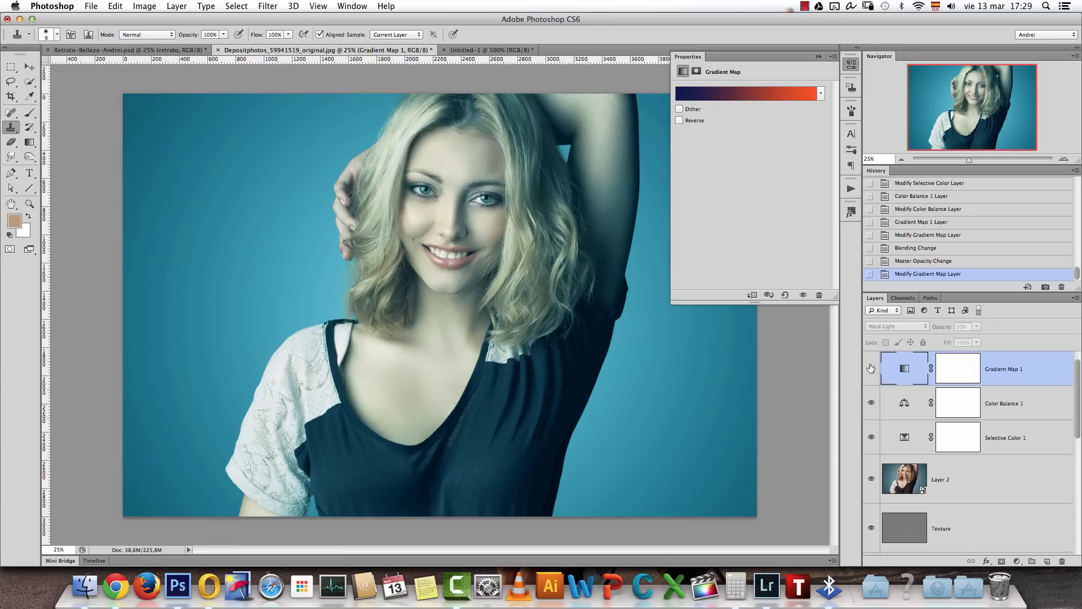
{"action": "left_click", "coordinate": [871, 368]}
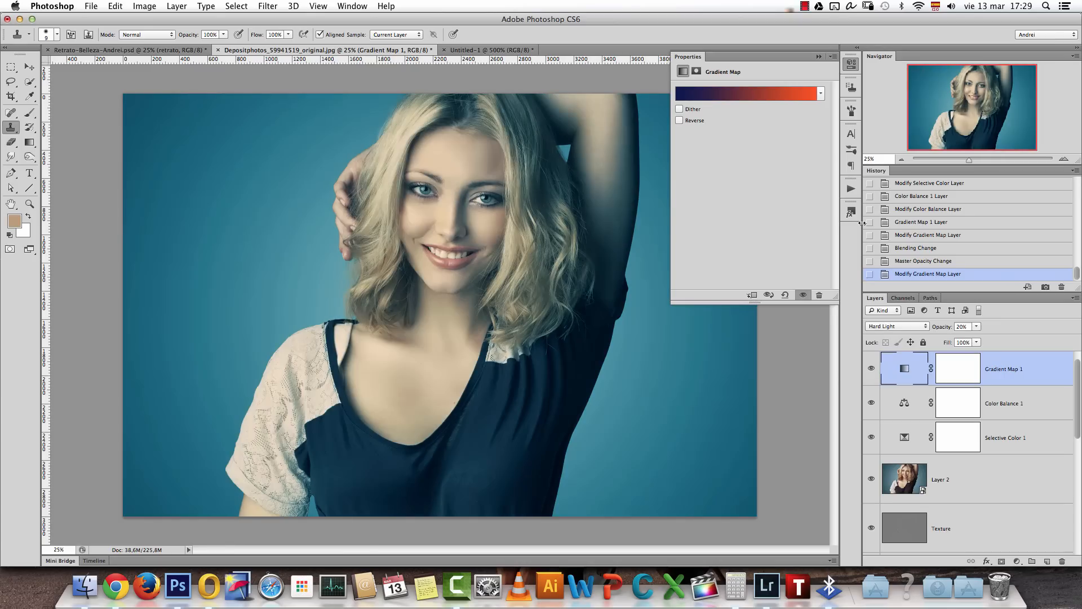
{"action": "left_click", "coordinate": [820, 57]}
{"action": "key", "text": "super+1"}
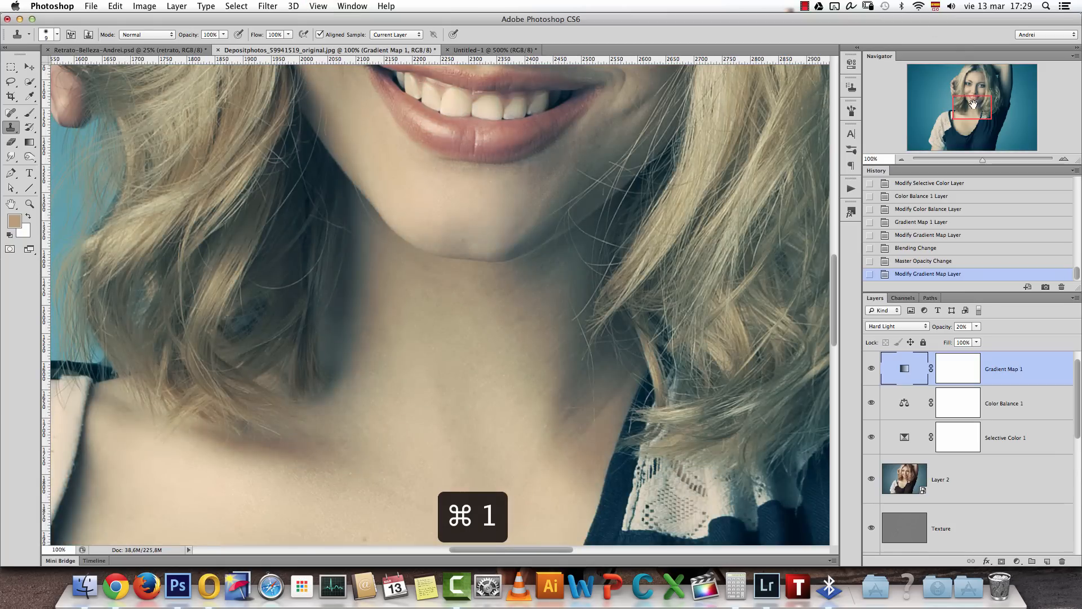
Add a new layer above the Gradient Map and set up a hard round brush at 80 px for the eyes
{"action": "left_click_drag", "start_coordinate": [973, 104], "coordinate": [976, 87]}
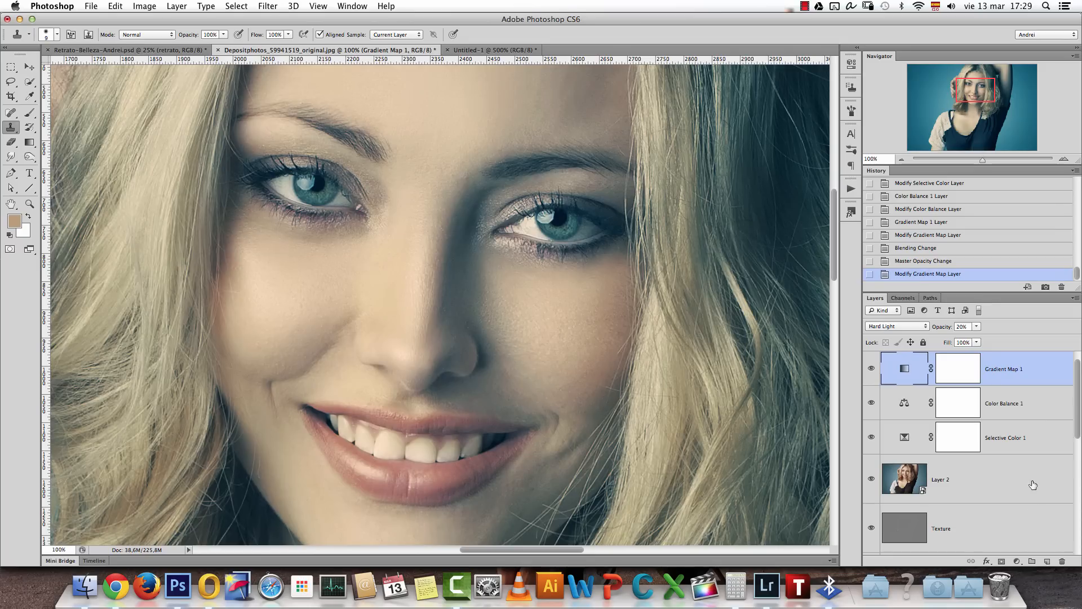
{"action": "left_click", "coordinate": [1047, 562]}
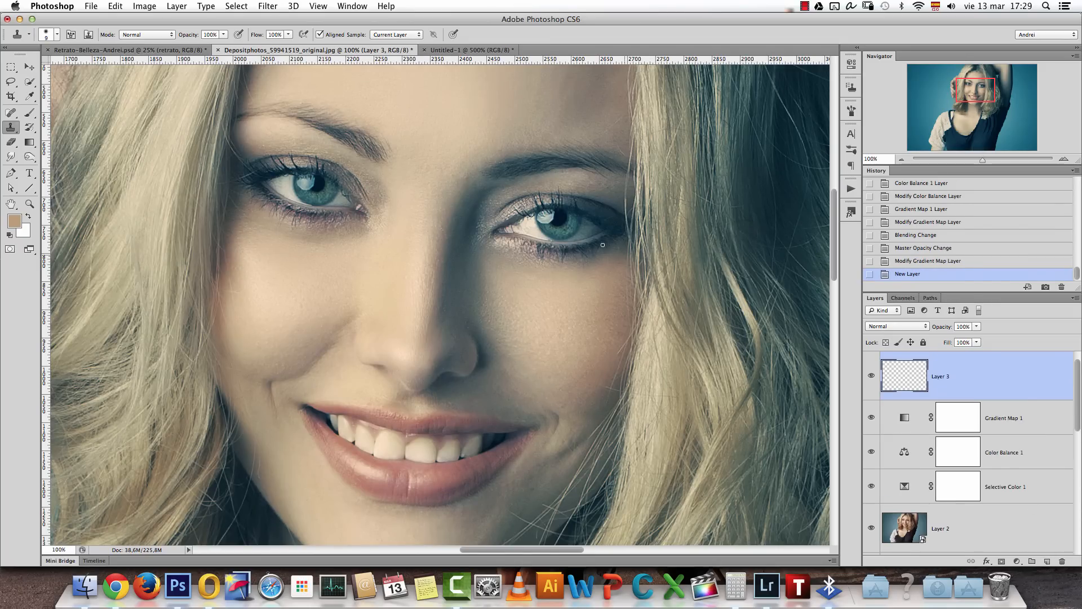
{"action": "key", "text": "b"}
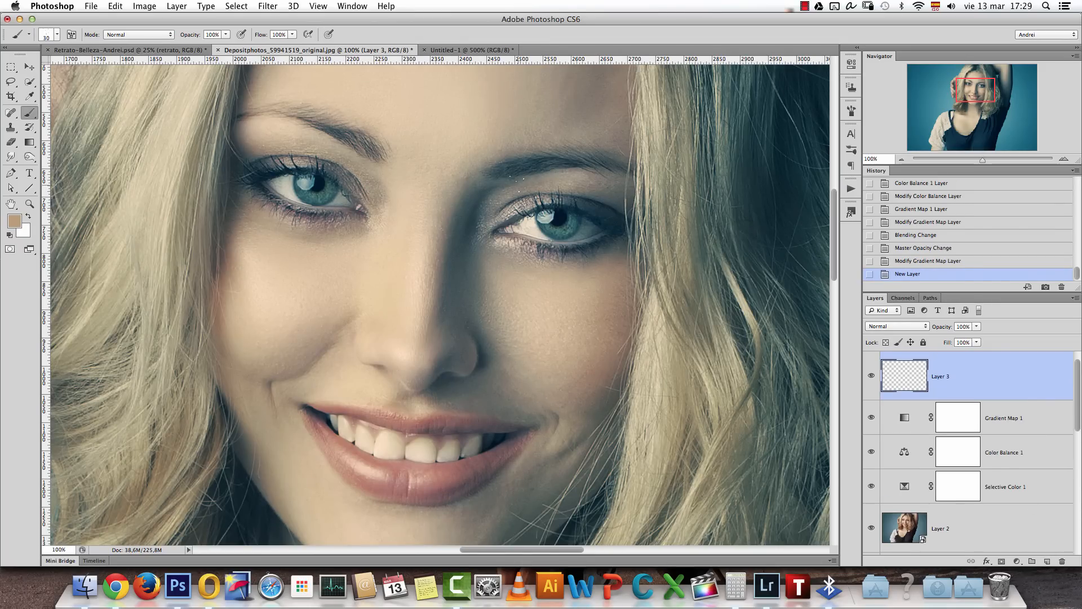
{"action": "right_click", "coordinate": [524, 169]}
{"action": "left_click", "coordinate": [601, 249]}
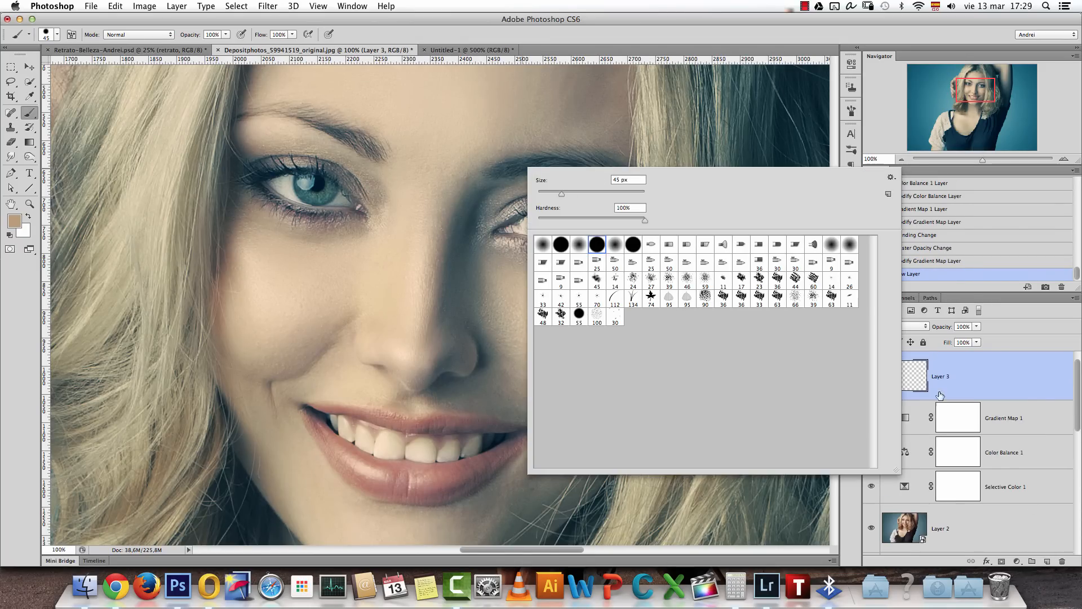
{"action": "key", "text": "Return"}
{"action": "key", "text": "bracketright"}
{"action": "key", "text": "bracketright"}
{"action": "key", "text": "bracketright"}
{"action": "key", "text": "bracketright"}
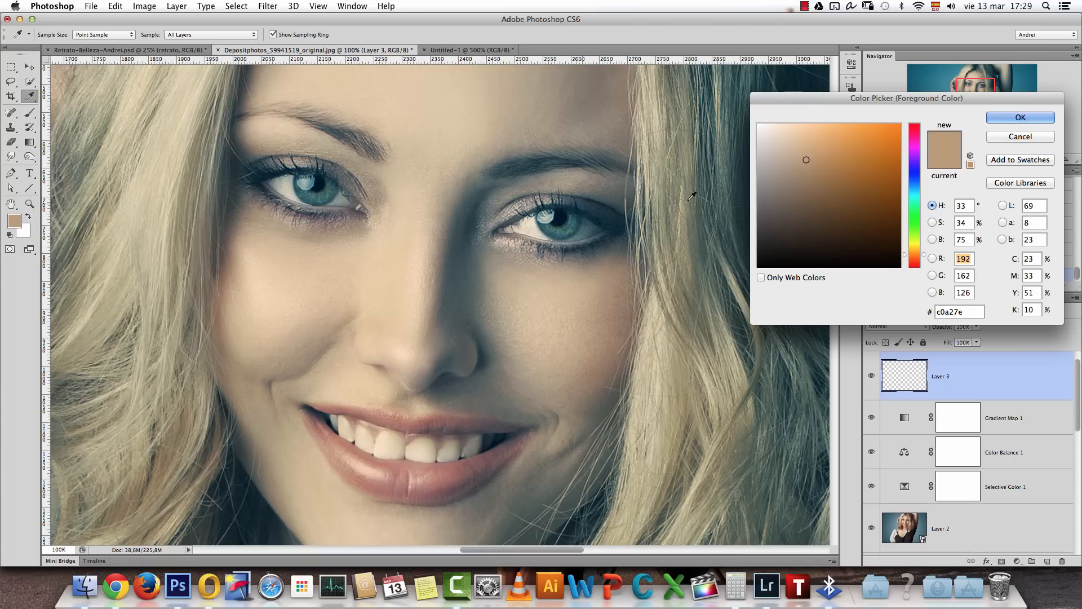
Set the foreground color to a dark blue for painting
{"action": "left_click", "coordinate": [914, 181]}
{"action": "left_click", "coordinate": [860, 185]}
{"action": "left_click", "coordinate": [1023, 118]}
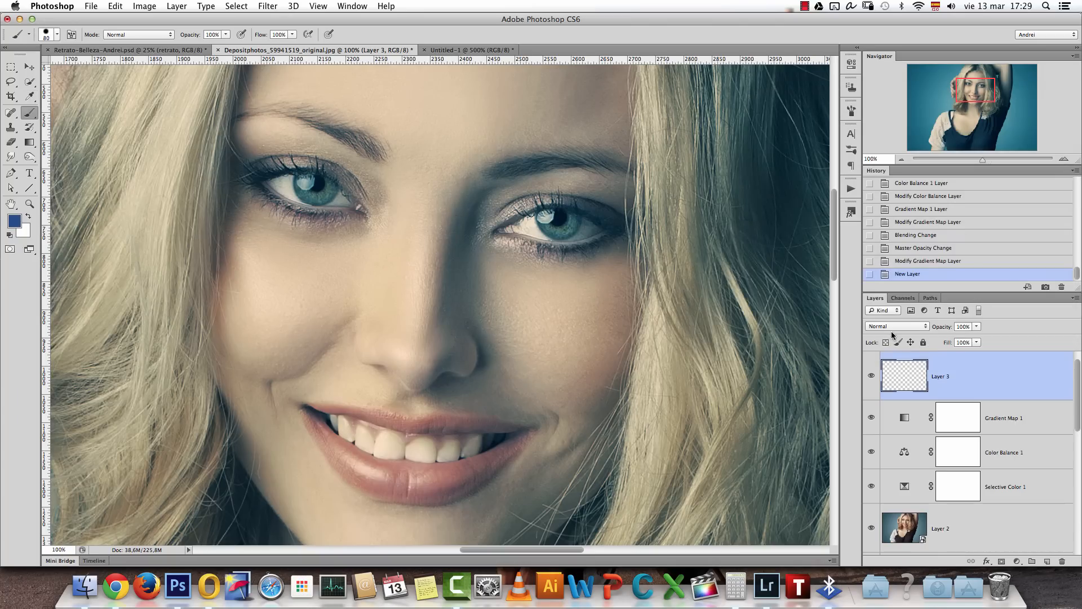
Rename the new layer as eyes and set its blending mode to Color Dodge
{"action": "double_click", "coordinate": [943, 375]}
{"action": "type", "text": "eyes"}
{"action": "key", "text": "Return"}
{"action": "left_click", "coordinate": [893, 326]}
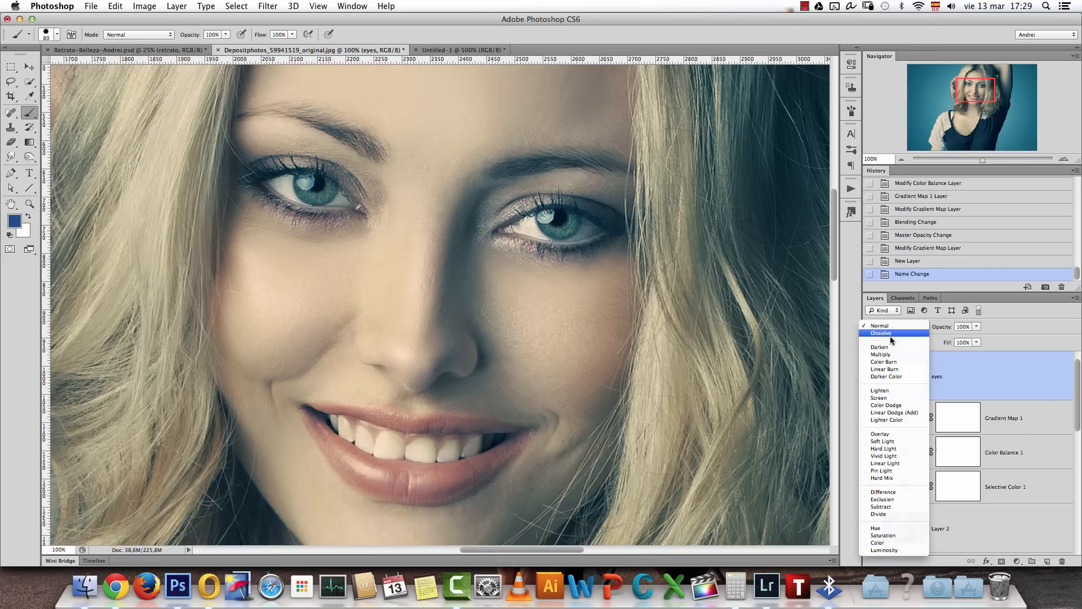
{"action": "left_click", "coordinate": [897, 411]}
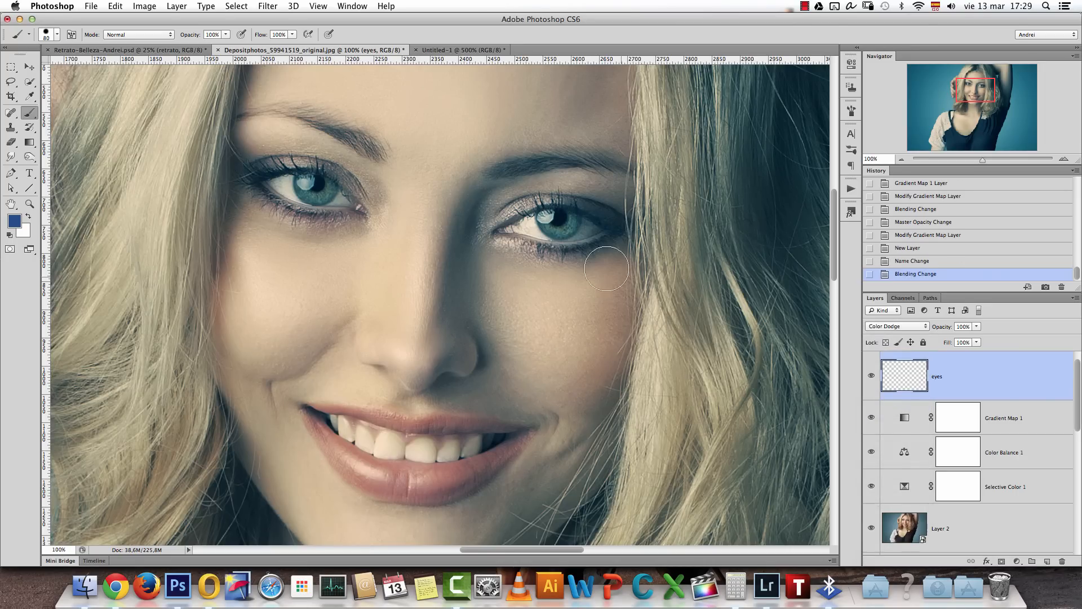
Try dark blue dabs on one iris, checking the brush's Shape Dynamics settings between them, and undo each dab
{"action": "left_click", "coordinate": [558, 215]}
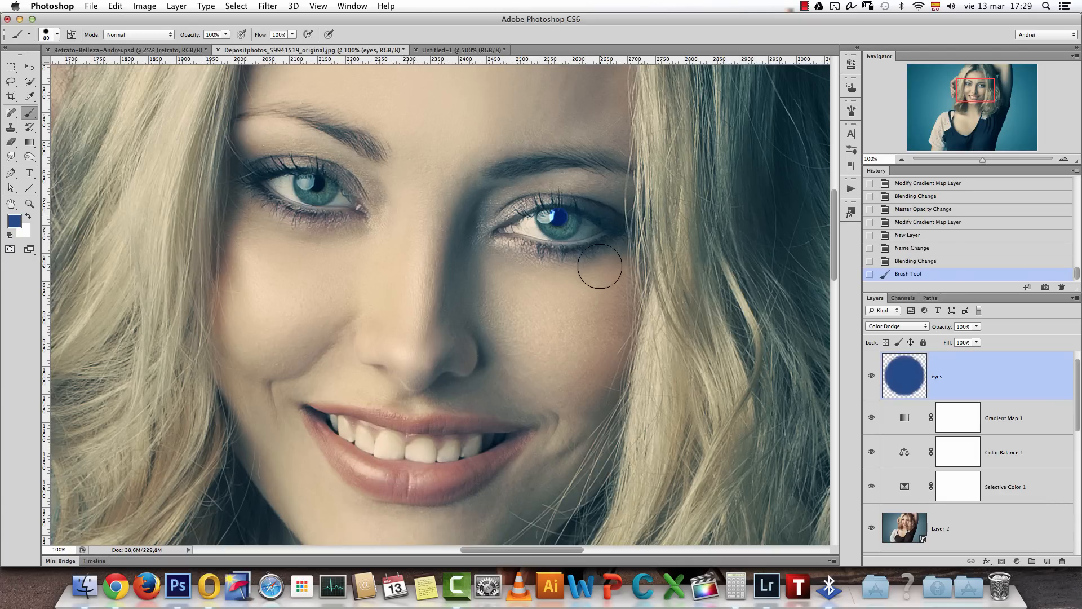
{"action": "key", "text": "super+z"}
{"action": "left_click", "coordinate": [851, 109]}
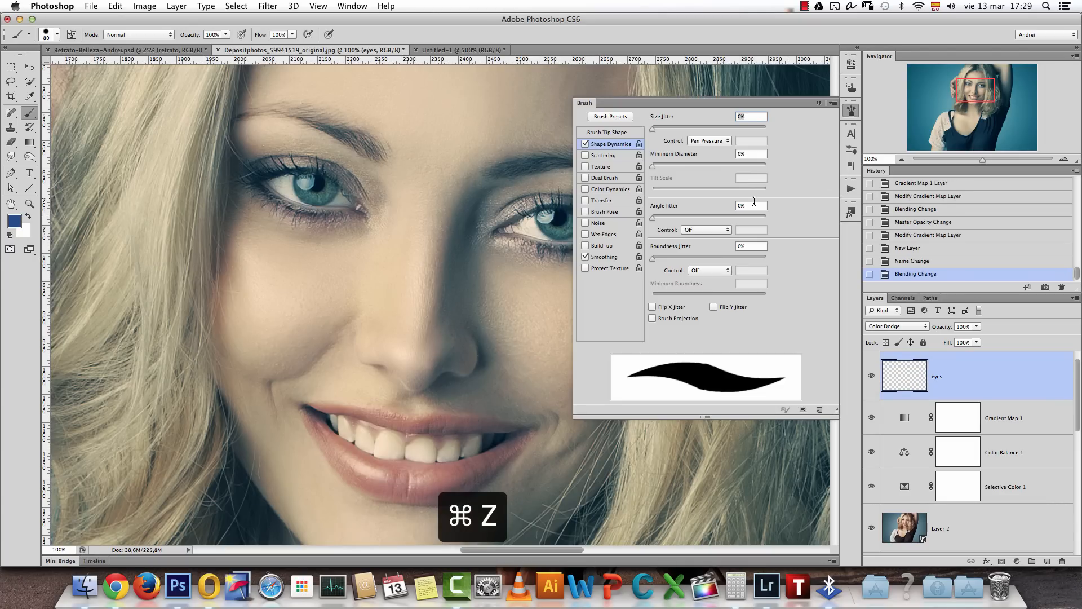
{"action": "left_click", "coordinate": [818, 104]}
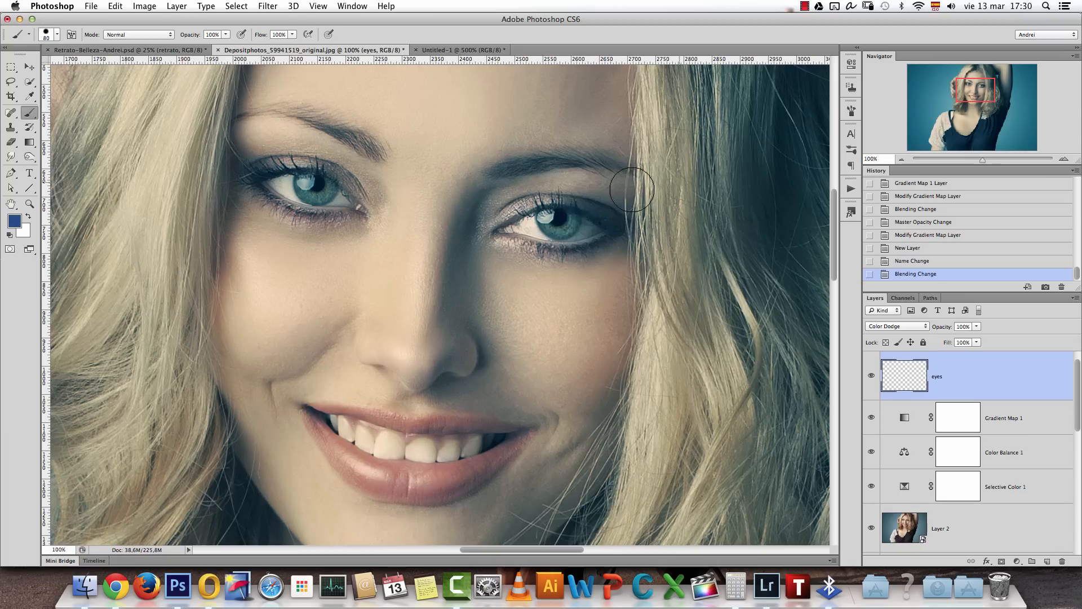
{"action": "left_click", "coordinate": [557, 216]}
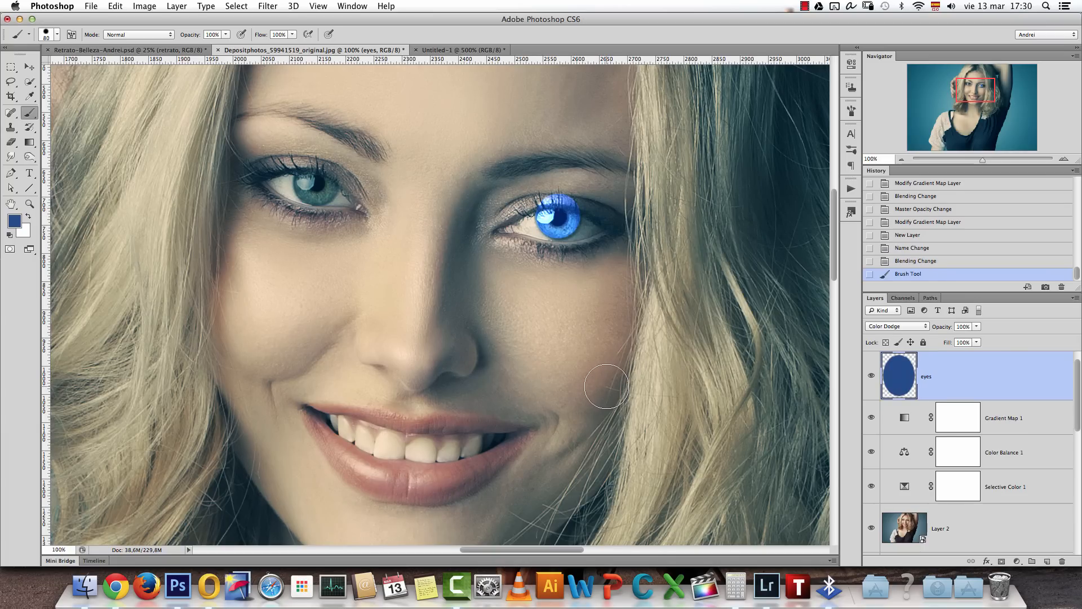
{"action": "key", "text": "super+z"}
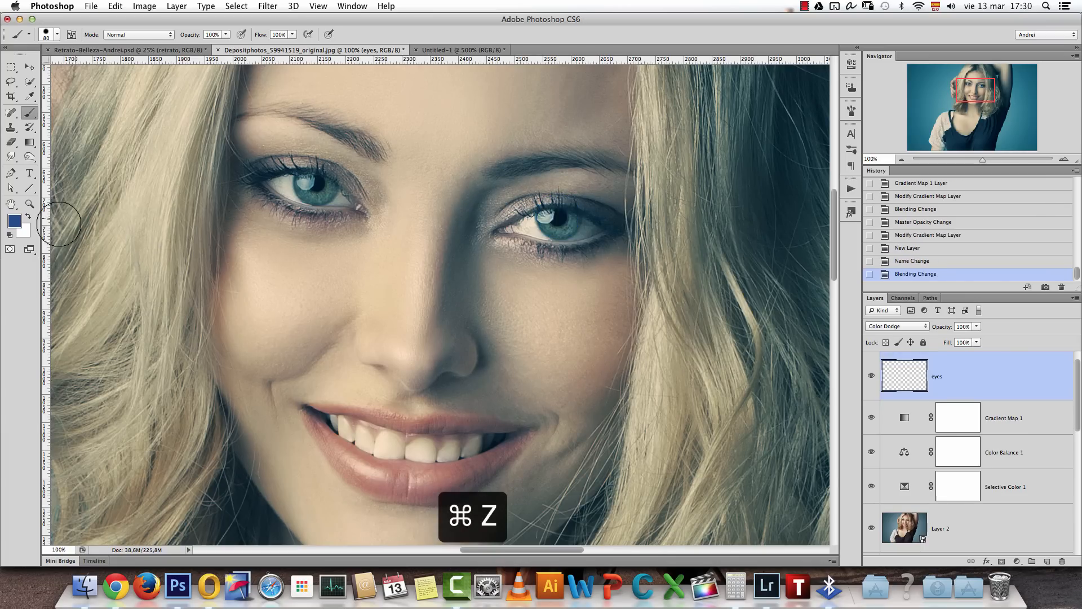
Try the brighter blue #3774d9 on the same iris and undo the dab
{"action": "left_click", "coordinate": [14, 220]}
{"action": "left_click", "coordinate": [864, 145]}
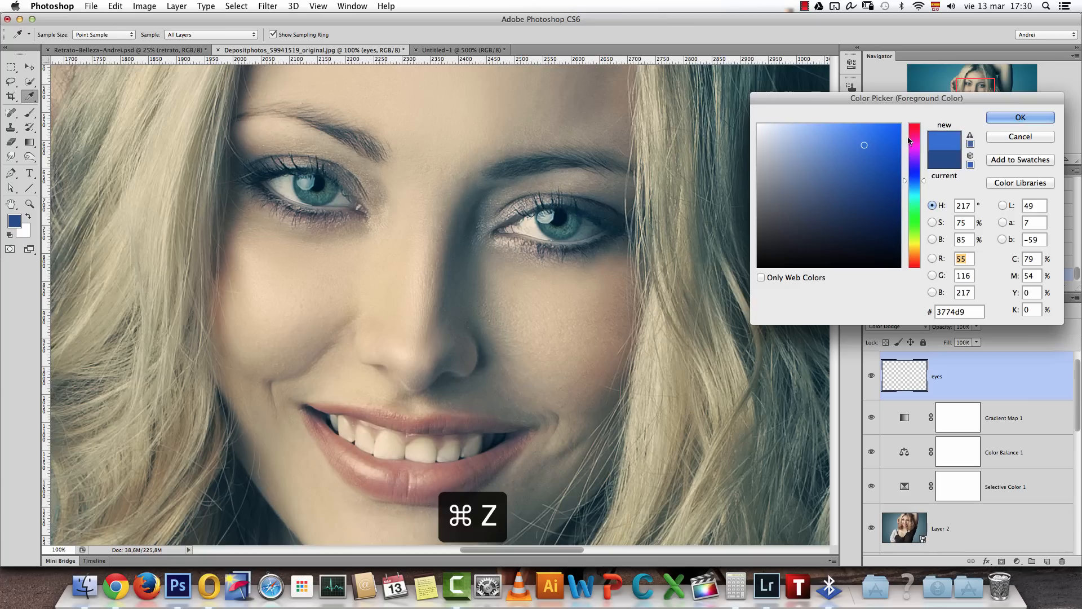
{"action": "left_click", "coordinate": [1004, 117]}
{"action": "left_click", "coordinate": [558, 215]}
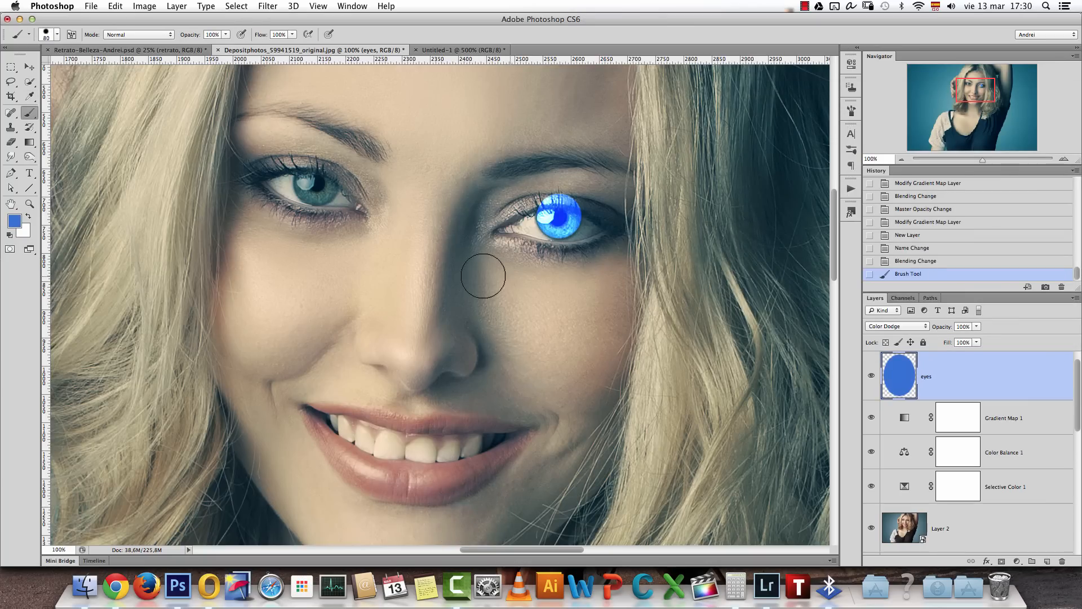
{"action": "key", "text": "super+z"}
Return the foreground color to a darker blue and paint one dab over each iris on the eyes layer
{"action": "left_click", "coordinate": [14, 221]}
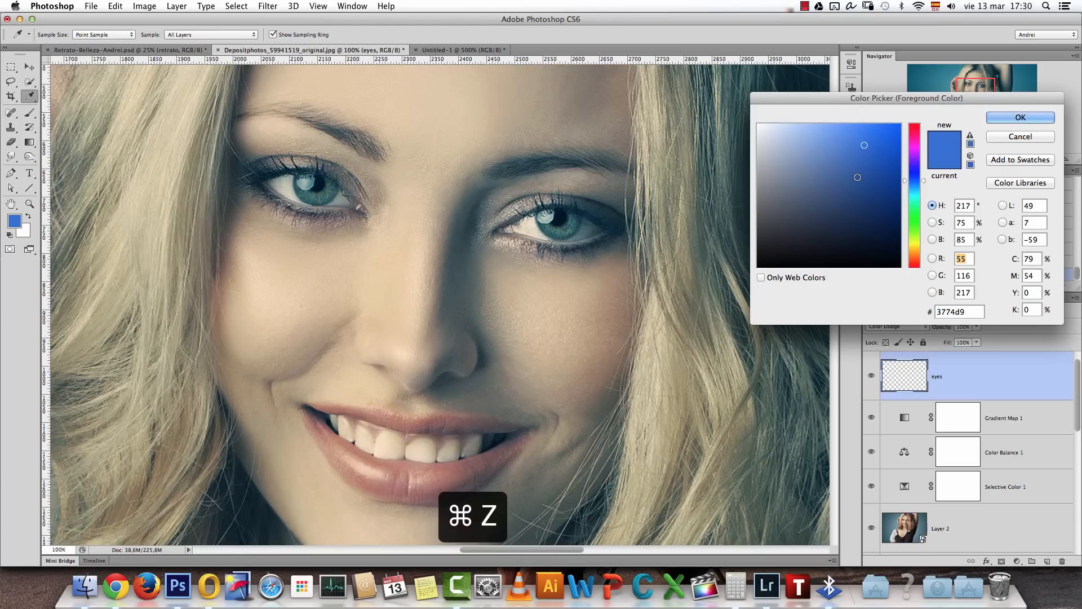
{"action": "left_click", "coordinate": [857, 177]}
{"action": "left_click", "coordinate": [1019, 117]}
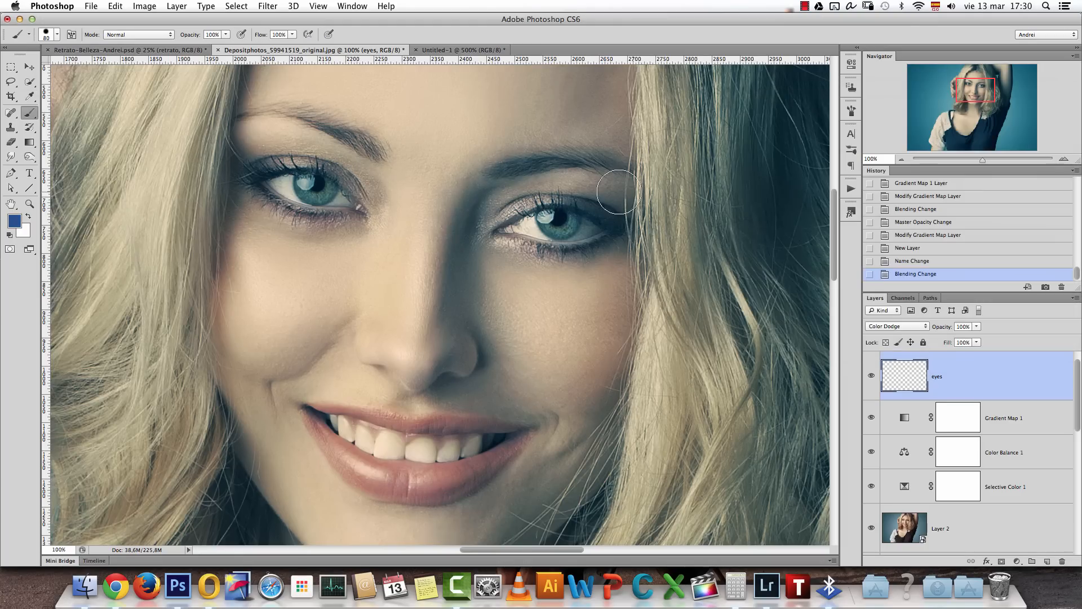
{"action": "left_click", "coordinate": [559, 217]}
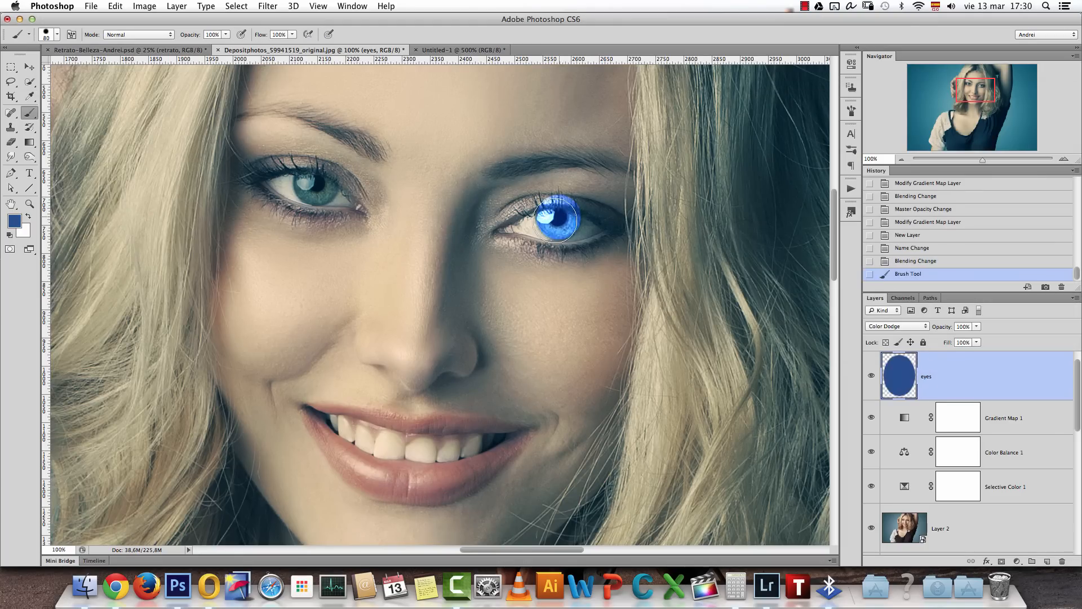
{"action": "left_click", "coordinate": [314, 183]}
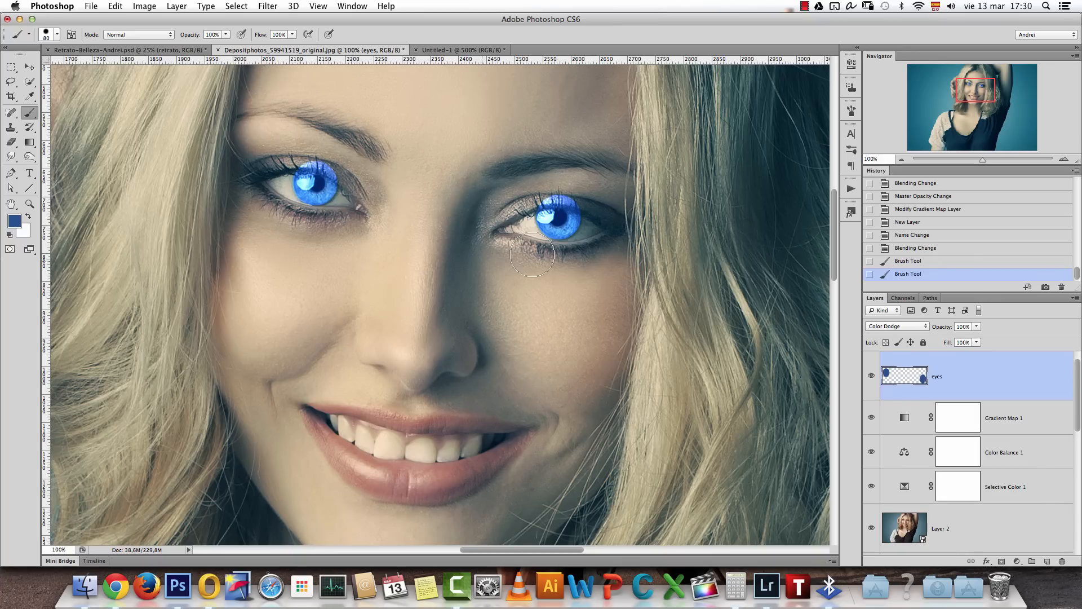
Add a layer mask to the eyes layer and lightly mask the blue over the first eye's upper lid with a small black brush at 22% opacity
{"action": "left_click", "coordinate": [1001, 561]}
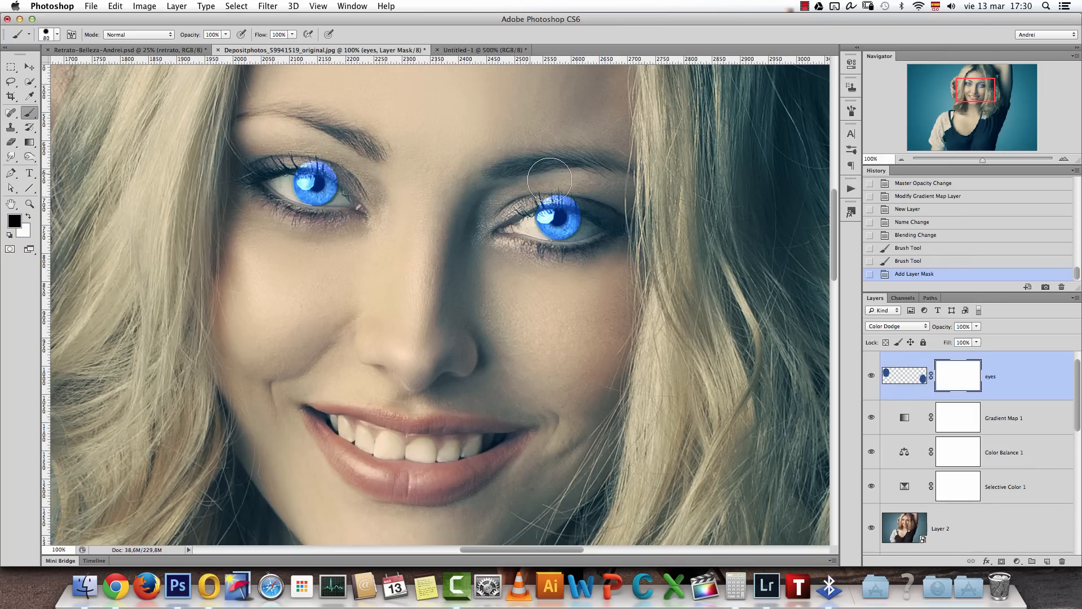
{"action": "left_click", "coordinate": [1064, 160]}
{"action": "left_click", "coordinate": [1064, 160]}
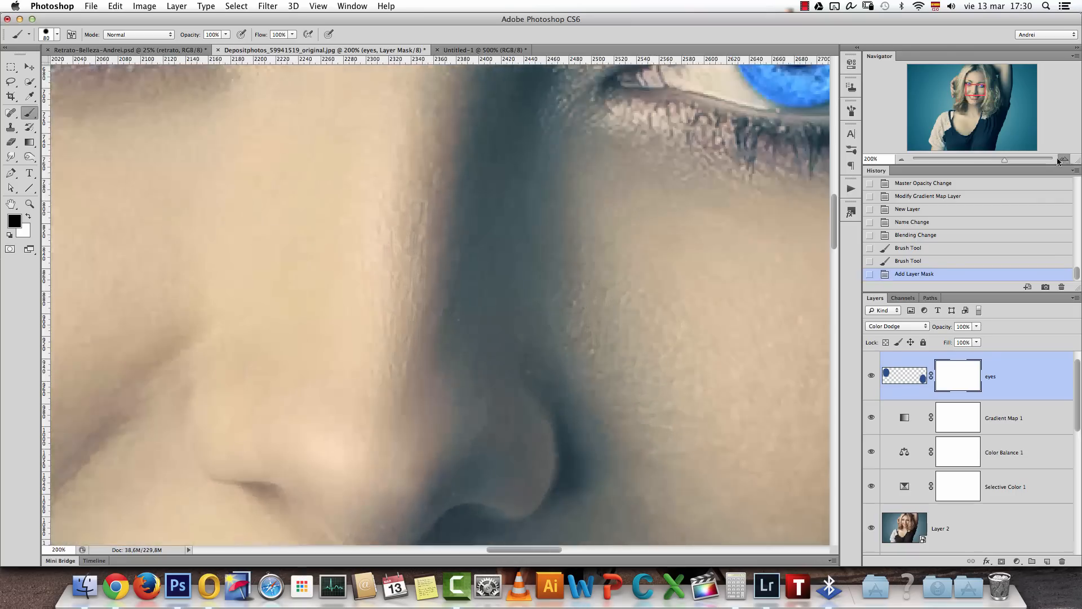
{"action": "left_click_drag", "start_coordinate": [615, 185], "coordinate": [389, 372]}
{"action": "key", "text": "bracketleft"}
{"action": "key", "text": "bracketleft"}
{"action": "key", "text": "bracketleft"}
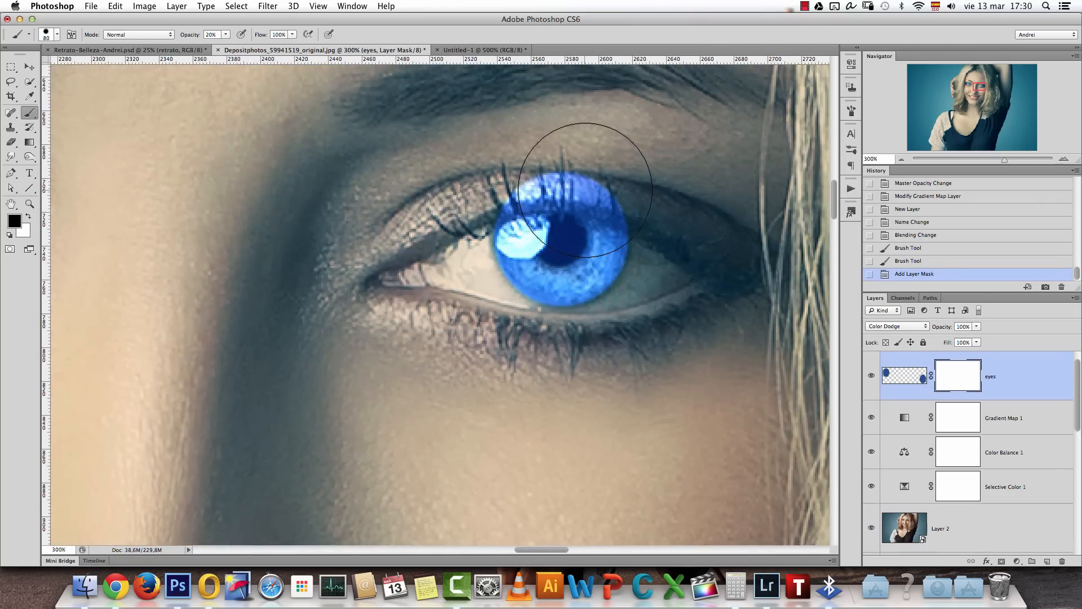
{"action": "key", "text": "2"}
{"action": "key", "text": "2"}
{"action": "key", "text": "bracketleft"}
{"action": "key", "text": "bracketleft"}
{"action": "key", "text": "bracketleft"}
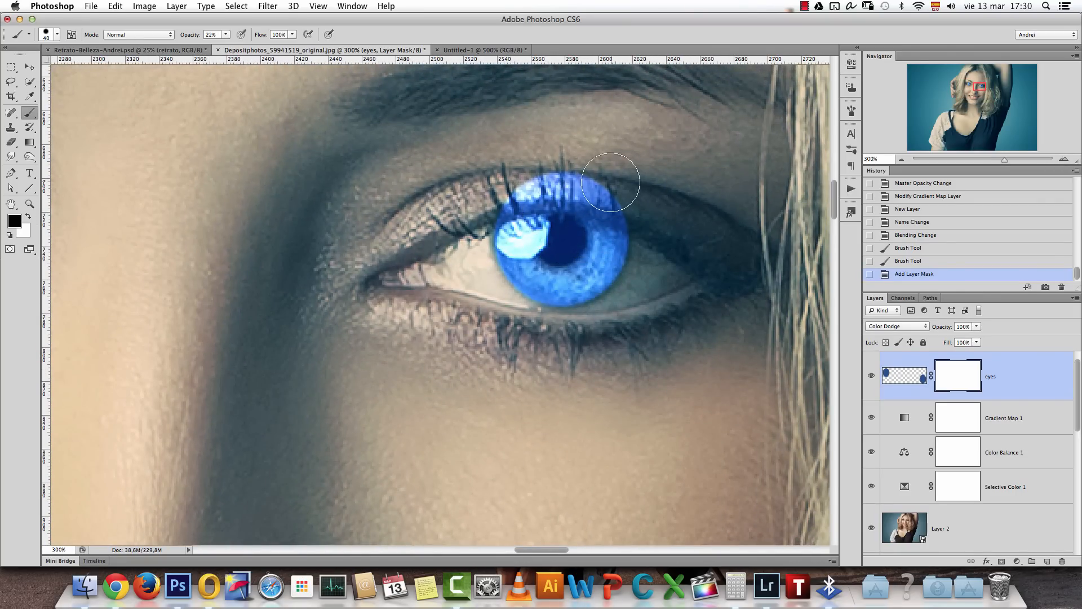
{"action": "mouse_move", "coordinate": [622, 199]}
{"action": "left_mouse_down"}
{"action": "mouse_move", "coordinate": [535, 184]}
{"action": "mouse_move", "coordinate": [601, 173]}
{"action": "left_mouse_up"}
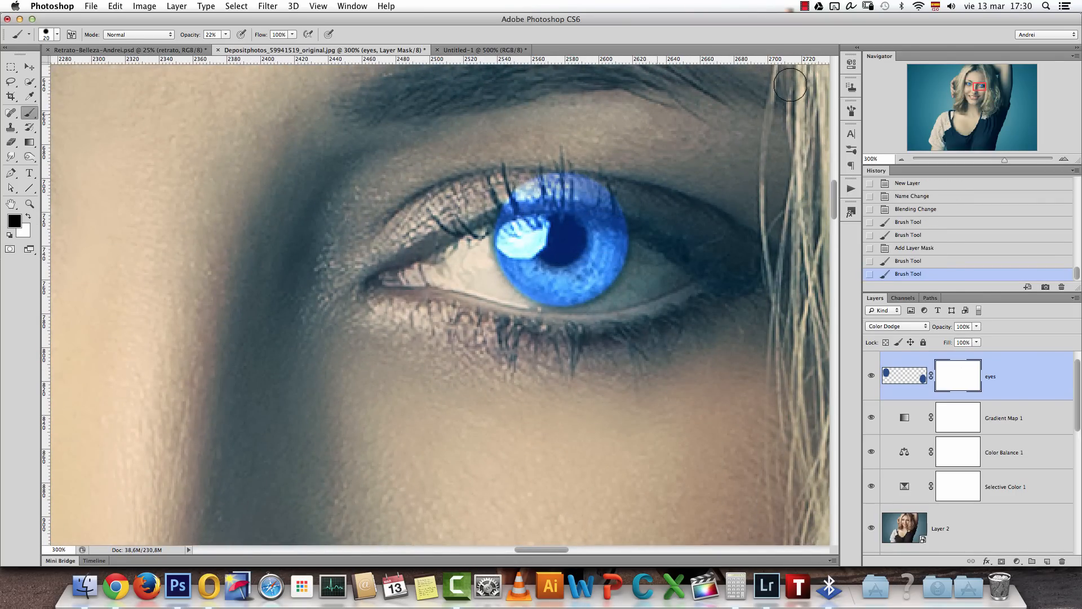
Raise the brush opacity to 100% and fully mask the blue spilling onto the first eye's upper lid and lashes
{"action": "key", "text": "0"}
{"action": "left_click_drag", "start_coordinate": [651, 215], "coordinate": [547, 189]}
{"action": "mouse_move", "coordinate": [643, 192]}
{"action": "left_mouse_down"}
{"action": "mouse_move", "coordinate": [562, 173]}
{"action": "mouse_move", "coordinate": [624, 185]}
{"action": "mouse_move", "coordinate": [488, 183]}
{"action": "mouse_move", "coordinate": [468, 203]}
{"action": "mouse_move", "coordinate": [536, 192]}
{"action": "mouse_move", "coordinate": [480, 204]}
{"action": "mouse_move", "coordinate": [602, 199]}
{"action": "left_mouse_up"}
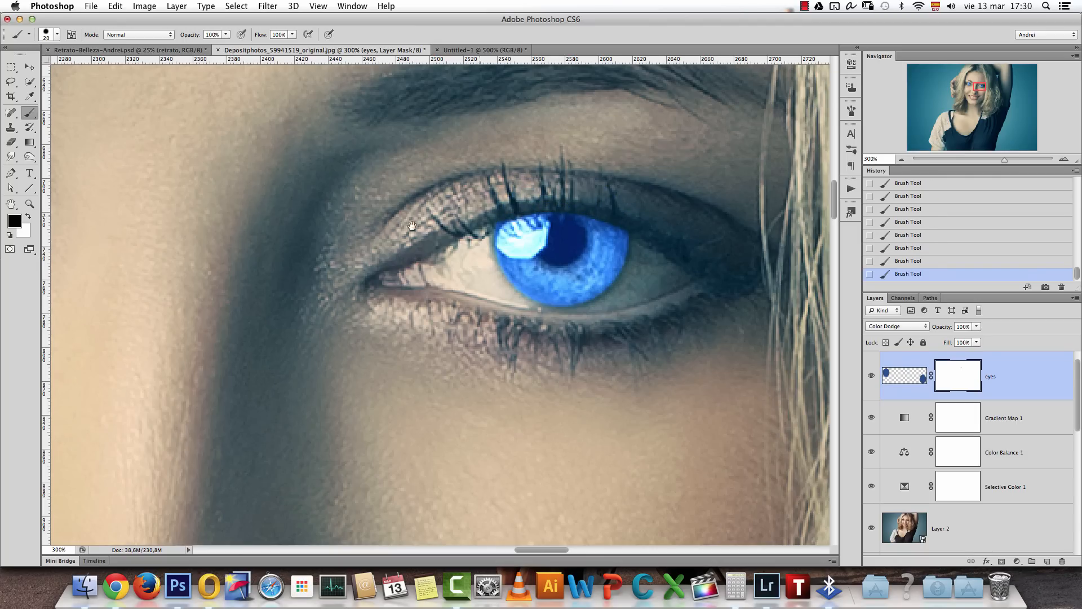
Mask out the blue spilling over the upper lid and lashes of the other eye
{"action": "left_click_drag", "start_coordinate": [308, 240], "coordinate": [628, 251]}
{"action": "mouse_move", "coordinate": [225, 130]}
{"action": "left_mouse_down"}
{"action": "mouse_move", "coordinate": [567, 155]}
{"action": "mouse_move", "coordinate": [554, 276]}
{"action": "mouse_move", "coordinate": [552, 256]}
{"action": "mouse_move", "coordinate": [436, 228]}
{"action": "left_mouse_up"}
{"action": "mouse_move", "coordinate": [383, 251]}
{"action": "left_mouse_down"}
{"action": "mouse_move", "coordinate": [487, 249]}
{"action": "mouse_move", "coordinate": [571, 280]}
{"action": "mouse_move", "coordinate": [604, 319]}
{"action": "mouse_move", "coordinate": [531, 270]}
{"action": "mouse_move", "coordinate": [372, 252]}
{"action": "left_mouse_up"}
{"action": "mouse_move", "coordinate": [574, 298]}
{"action": "left_mouse_down"}
{"action": "mouse_move", "coordinate": [535, 280]}
{"action": "mouse_move", "coordinate": [374, 254]}
{"action": "mouse_move", "coordinate": [369, 277]}
{"action": "left_mouse_up"}
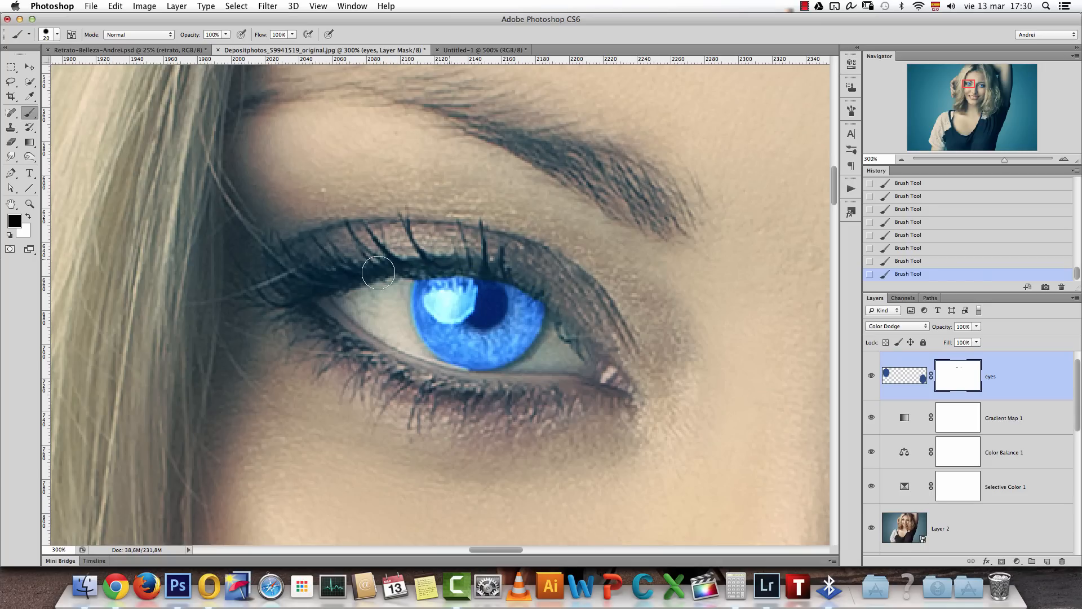
Add a Hue/Saturation adjustment layer and clip it to the eyes layer
{"action": "left_click", "coordinate": [900, 160]}
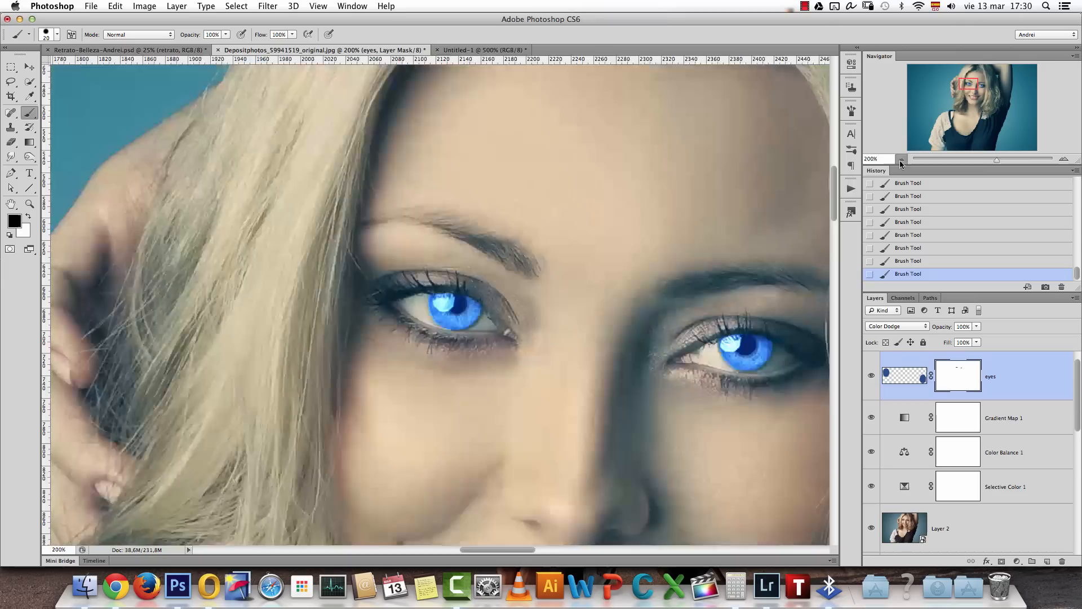
{"action": "left_click", "coordinate": [1063, 159]}
{"action": "scroll", "coordinate": [628, 344], "scroll_direction": "right", "scroll_amount": 2}
{"action": "scroll", "coordinate": [627, 345], "scroll_direction": "down", "scroll_amount": 1}
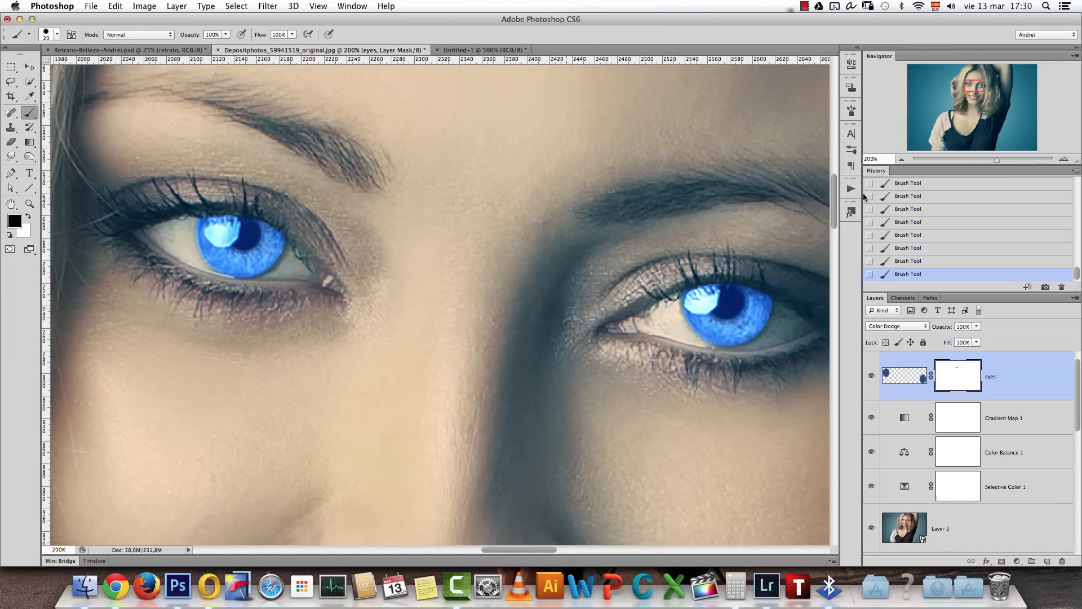
{"action": "left_click", "coordinate": [902, 158]}
{"action": "scroll", "coordinate": [581, 283], "scroll_direction": "down", "scroll_amount": 2}
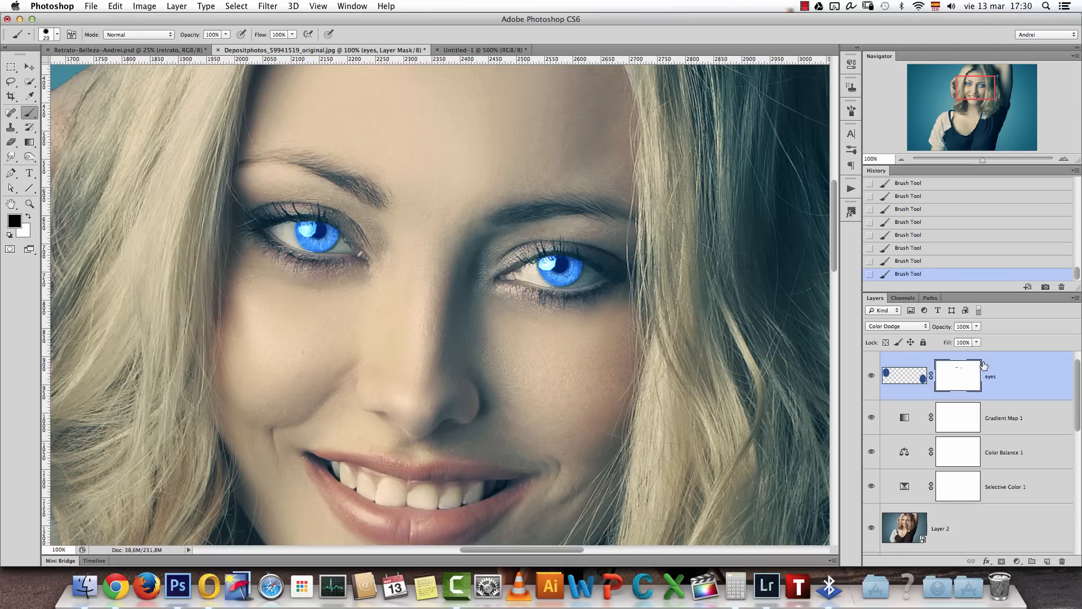
{"action": "left_click", "coordinate": [1018, 560]}
{"action": "left_click", "coordinate": [1024, 463]}
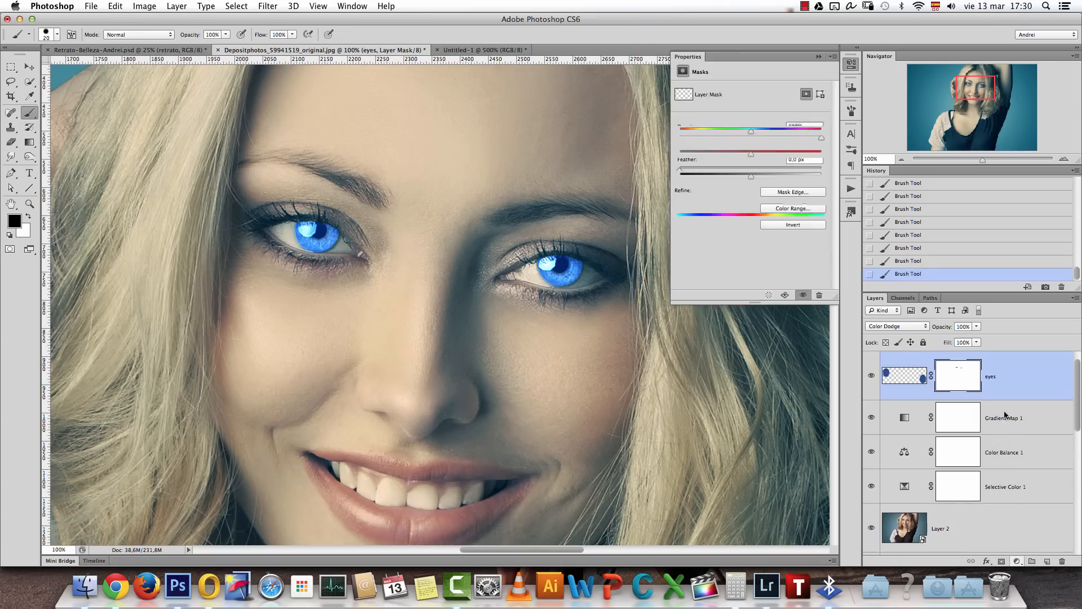
{"action": "left_click", "coordinate": [1024, 383], "text": "alt"}
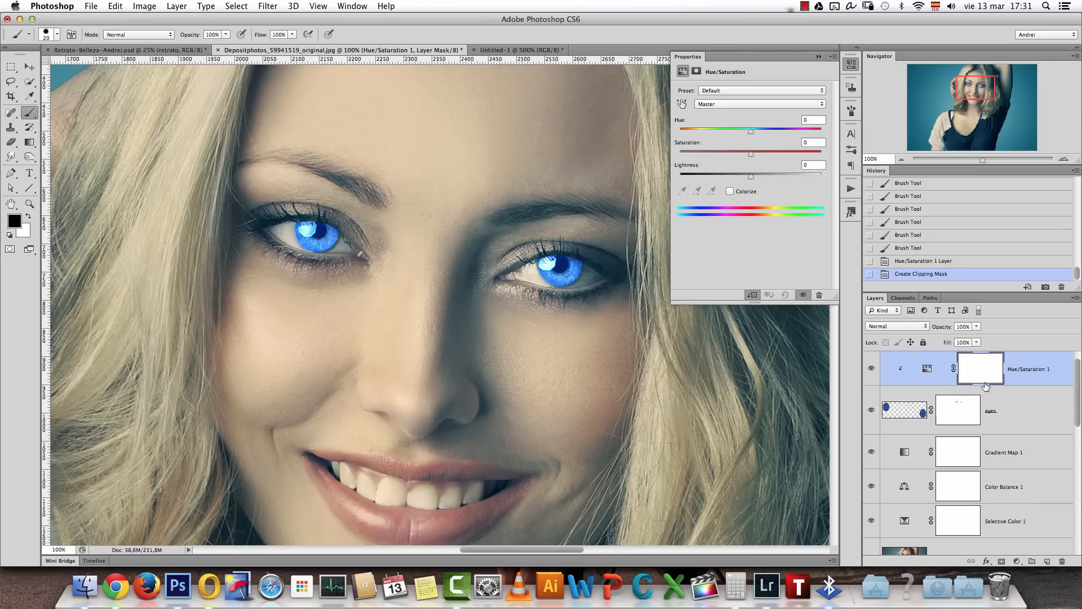
{"action": "left_click", "coordinate": [1019, 405]}
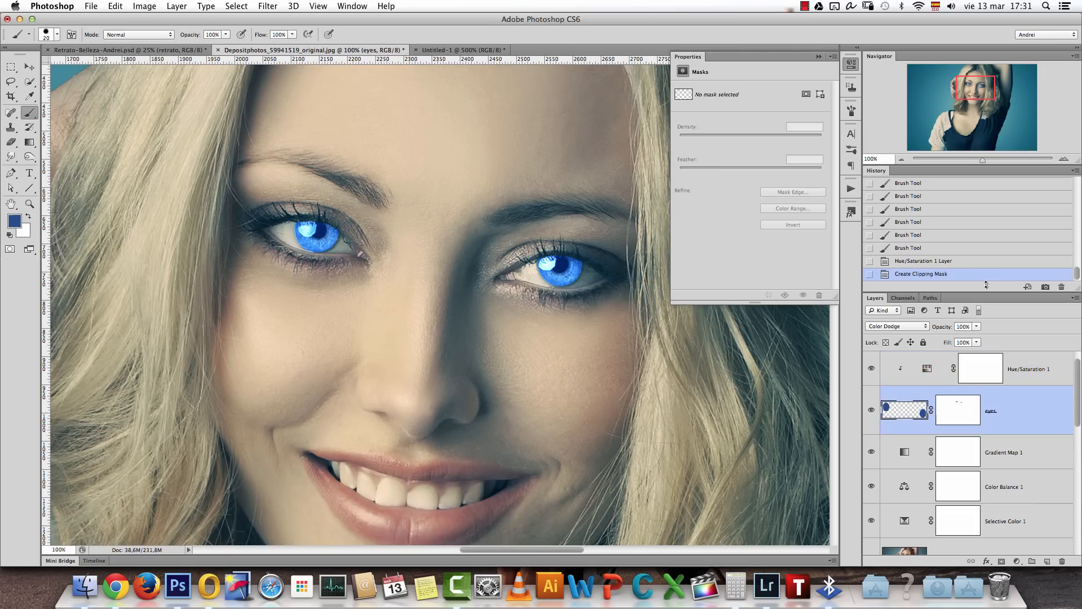
Set the clipped Hue/Saturation layer to Hue -7, Saturation -87 and Lightness -40 for a natural eye color
{"action": "left_click", "coordinate": [1028, 367]}
{"action": "left_click_drag", "start_coordinate": [750, 177], "coordinate": [720, 186]}
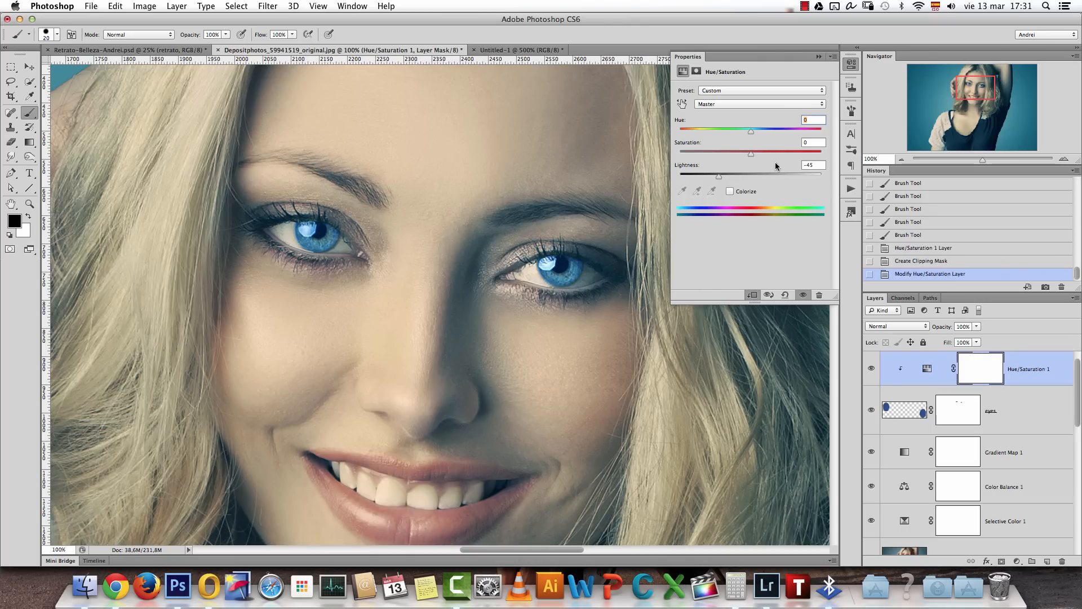
{"action": "left_click_drag", "start_coordinate": [754, 154], "coordinate": [723, 174]}
{"action": "mouse_move", "coordinate": [752, 131]}
{"action": "left_mouse_down"}
{"action": "mouse_move", "coordinate": [762, 130]}
{"action": "mouse_move", "coordinate": [737, 132]}
{"action": "mouse_move", "coordinate": [748, 135]}
{"action": "left_mouse_up"}
{"action": "mouse_move", "coordinate": [720, 173]}
{"action": "left_mouse_down"}
{"action": "mouse_move", "coordinate": [707, 151]}
{"action": "mouse_move", "coordinate": [686, 156]}
{"action": "mouse_move", "coordinate": [737, 174]}
{"action": "mouse_move", "coordinate": [676, 155]}
{"action": "mouse_move", "coordinate": [742, 173]}
{"action": "mouse_move", "coordinate": [719, 174]}
{"action": "left_mouse_up"}
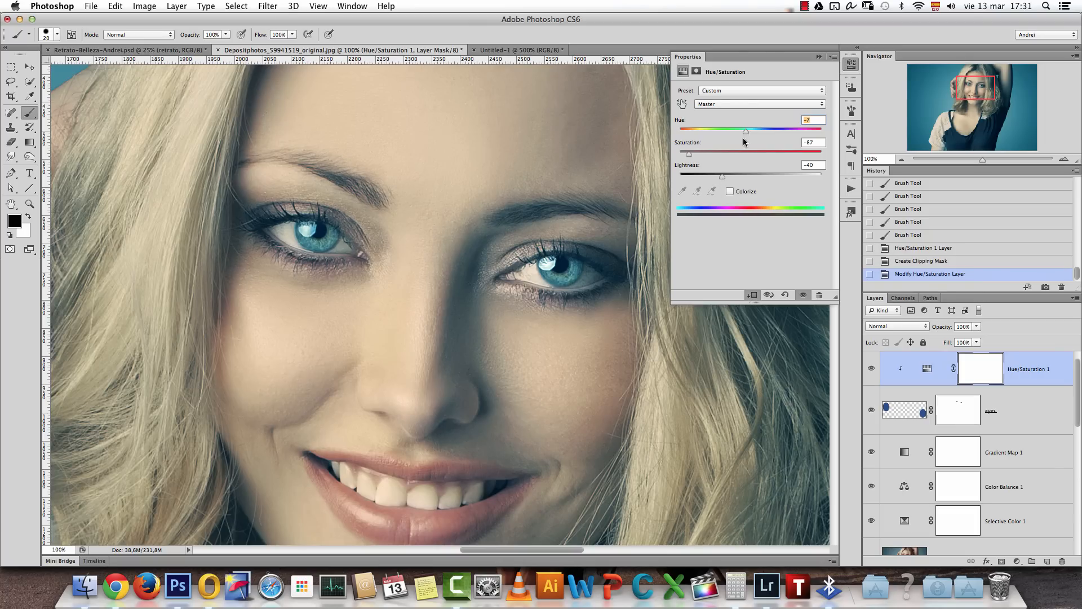
{"action": "left_click", "coordinate": [818, 56]}
{"action": "left_click", "coordinate": [902, 160]}
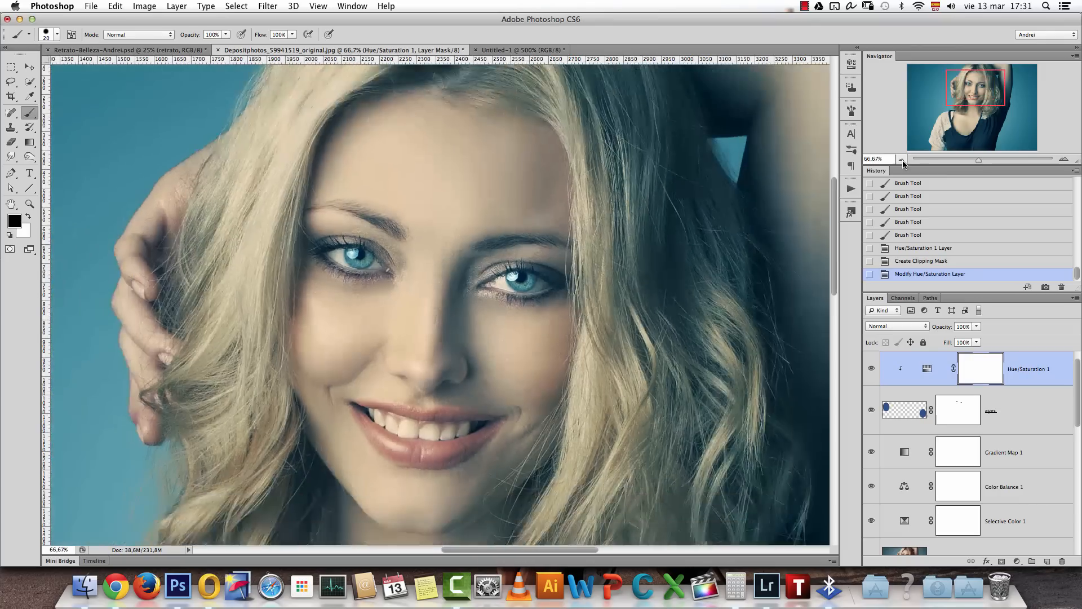
Compare the eyes with and without the clipped Hue/Saturation adjustment and the blue eyes layer
{"action": "left_click", "coordinate": [900, 160]}
{"action": "left_click", "coordinate": [870, 369]}
{"action": "left_click", "coordinate": [871, 372]}
{"action": "left_click", "coordinate": [871, 410]}
{"action": "left_click", "coordinate": [871, 412]}
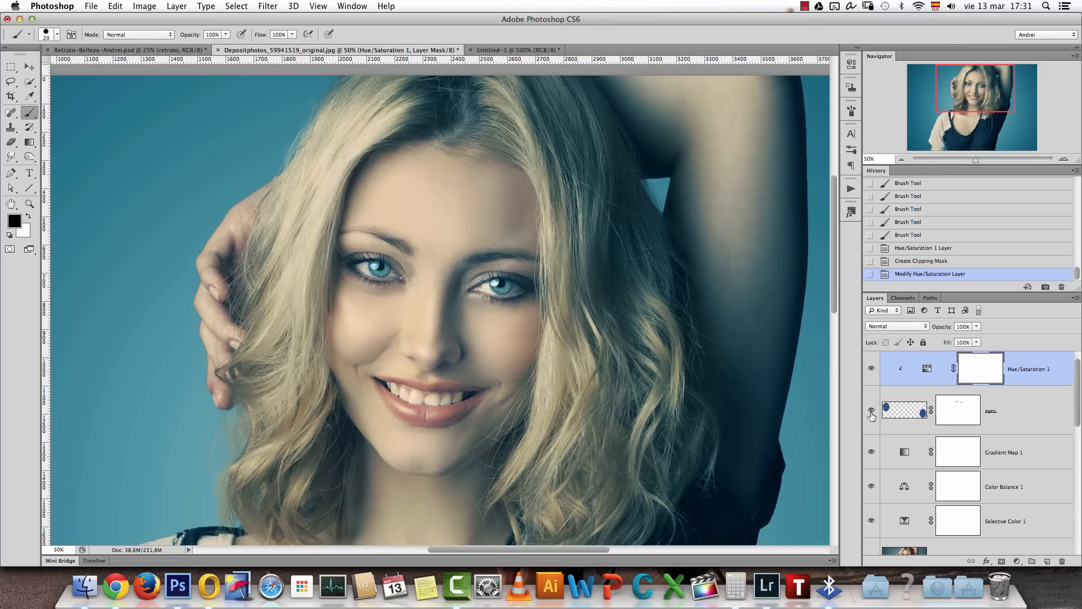
Lower the Lightness of the eyes' clipped Hue/Saturation adjustment to -55
{"action": "double_click", "coordinate": [925, 370]}
{"action": "left_click_drag", "start_coordinate": [720, 178], "coordinate": [711, 179]}
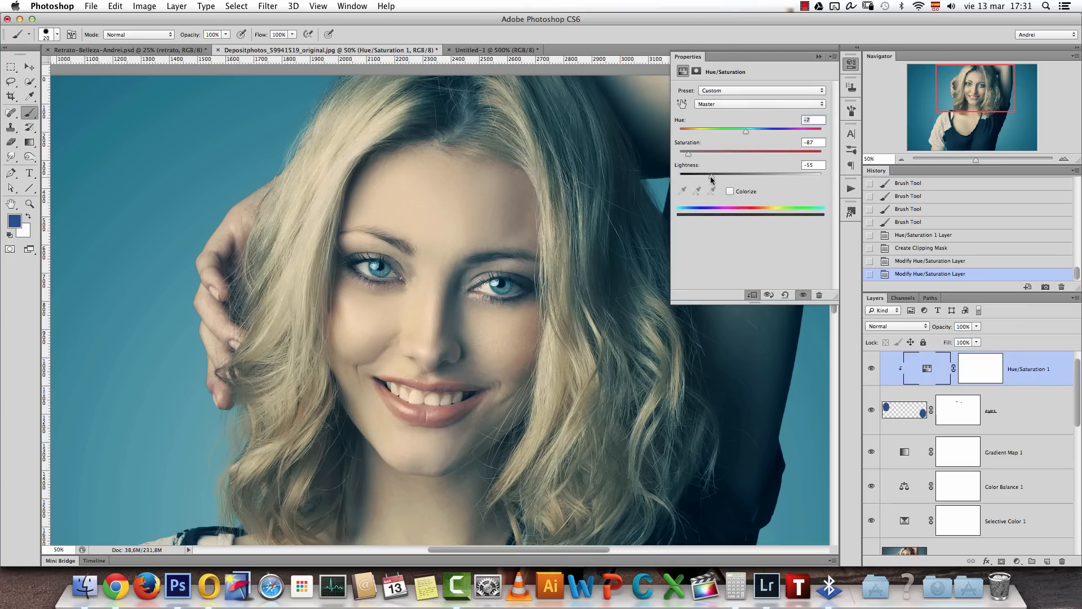
{"action": "left_click", "coordinate": [820, 56]}
{"action": "scroll", "coordinate": [588, 234], "scroll_direction": "down", "scroll_amount": 3}
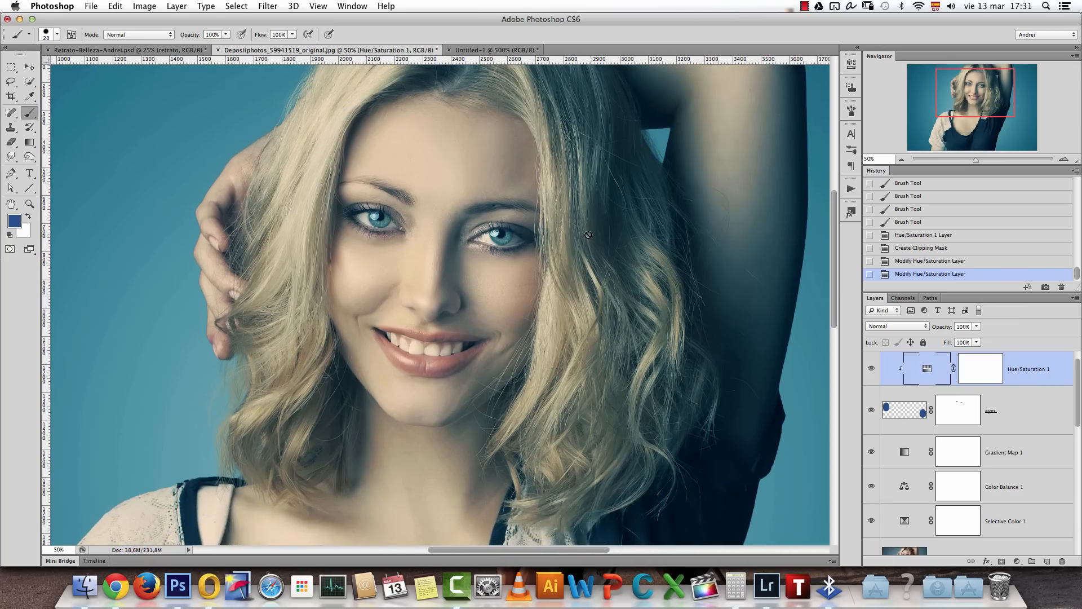
{"action": "left_click_drag", "start_coordinate": [990, 99], "coordinate": [993, 96]}
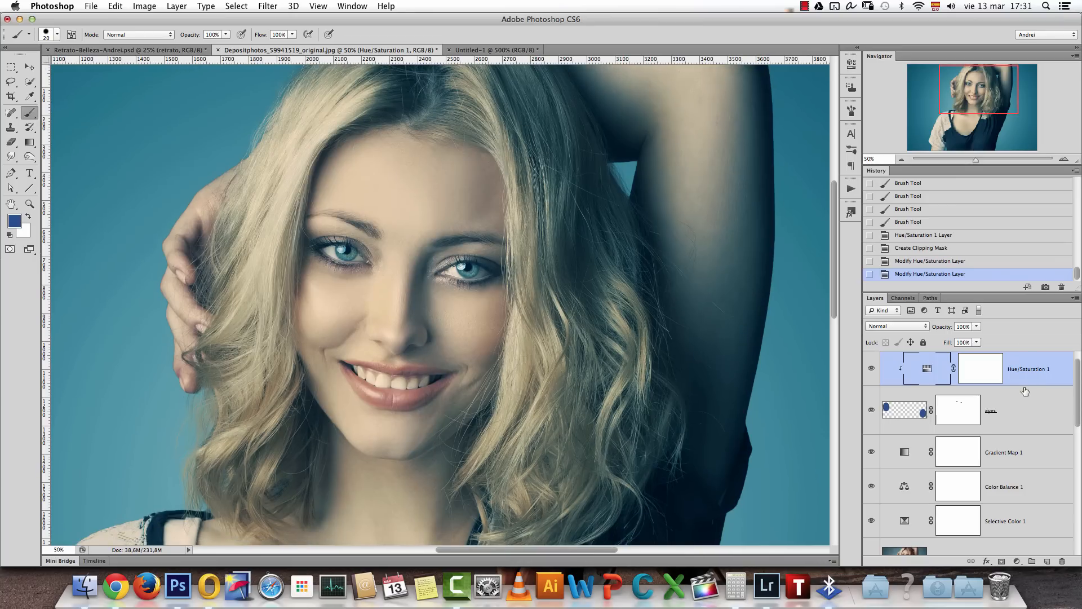
Add a Curves adjustment layer directly above Gradient Map 1 and lift the RGB midtones slightly
{"action": "left_click", "coordinate": [1026, 448]}
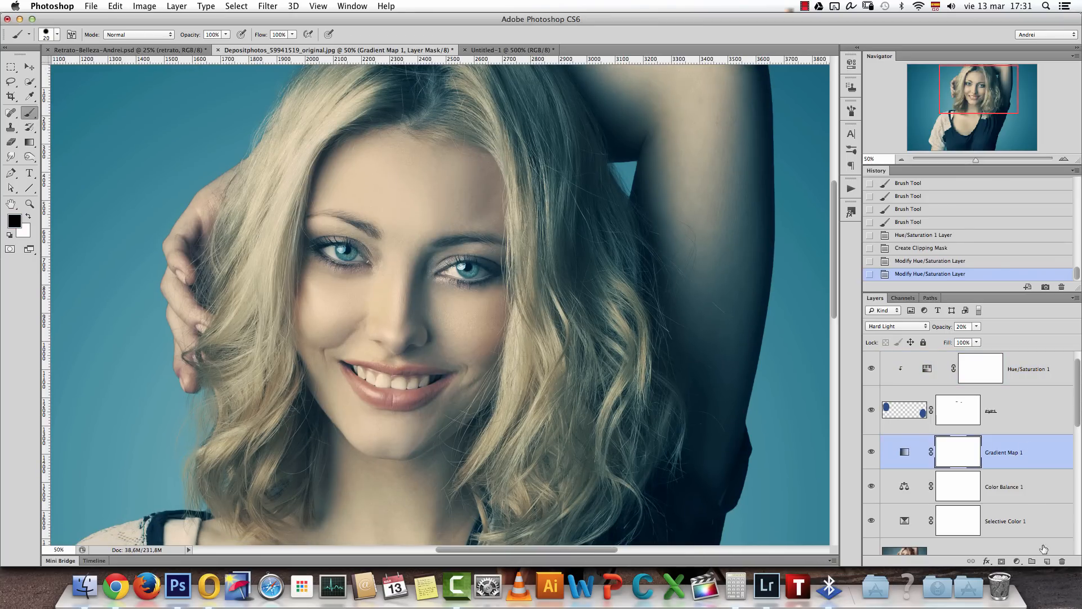
{"action": "left_click", "coordinate": [1018, 562]}
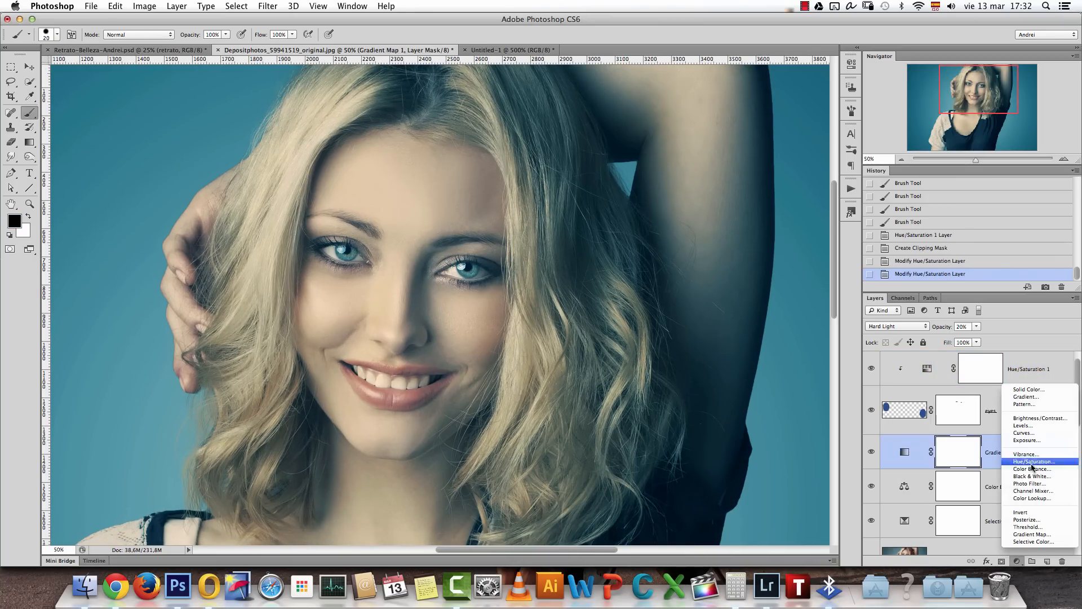
{"action": "left_click", "coordinate": [1032, 437]}
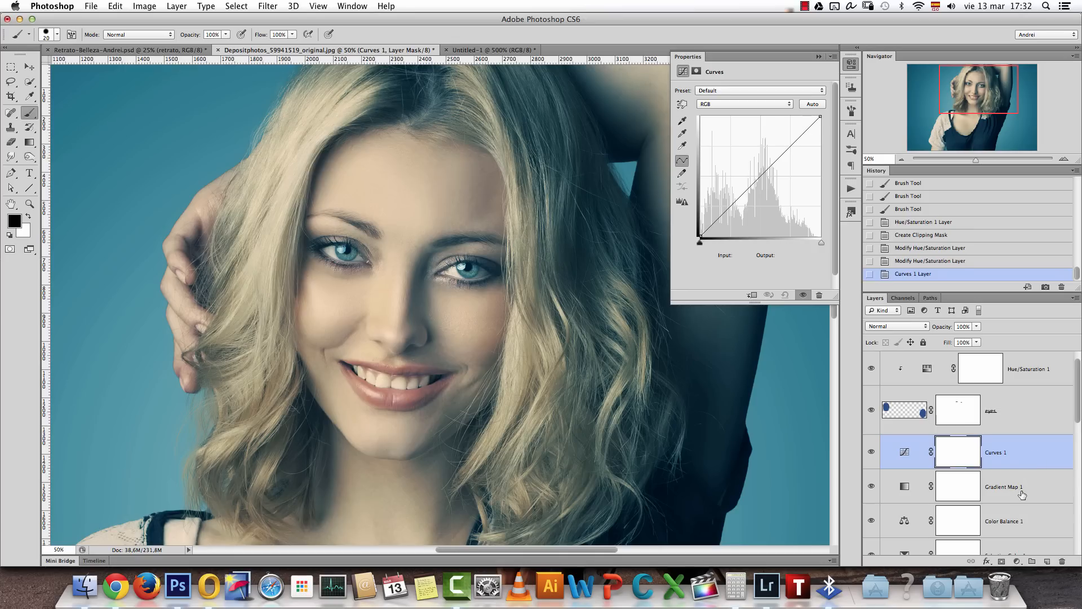
{"action": "left_click", "coordinate": [753, 180]}
{"action": "left_click_drag", "start_coordinate": [753, 179], "coordinate": [763, 164]}
In the Curves blue channel, raise the black point slightly and set the white point's output to 250
{"action": "left_click", "coordinate": [727, 105]}
{"action": "left_click", "coordinate": [717, 126]}
{"action": "left_click_drag", "start_coordinate": [700, 235], "coordinate": [714, 216]}
{"action": "mouse_move", "coordinate": [822, 115]}
{"action": "left_mouse_down"}
{"action": "mouse_move", "coordinate": [829, 126]}
{"action": "mouse_move", "coordinate": [820, 117]}
{"action": "left_mouse_up"}
Set the RGB curve's midtone point to input 138, output 149, and compare the image with and without the Curves layer
{"action": "left_click", "coordinate": [733, 104]}
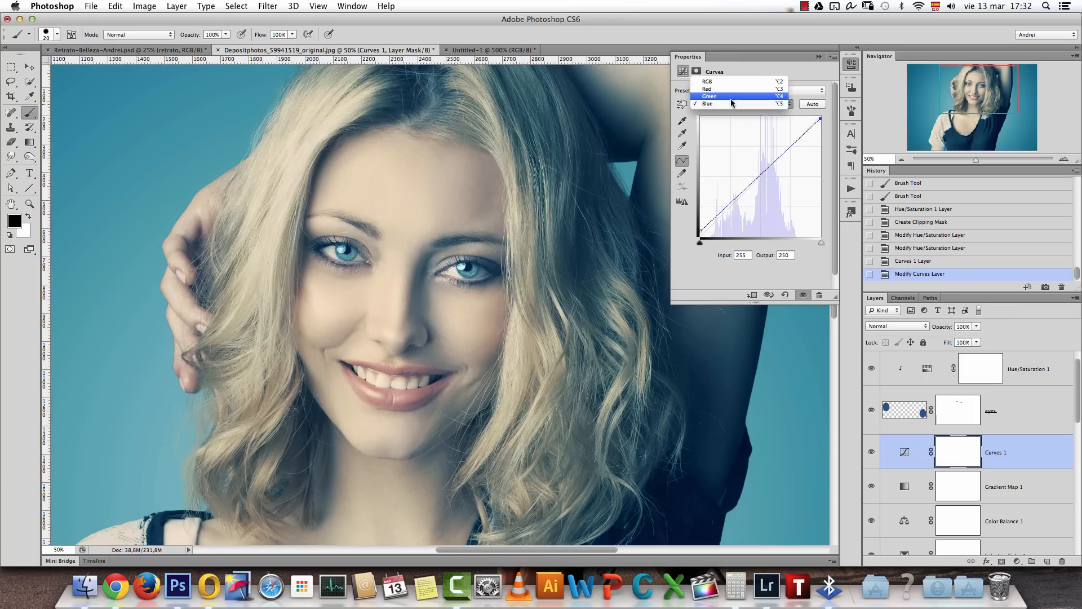
{"action": "left_click", "coordinate": [736, 106]}
{"action": "left_click", "coordinate": [727, 89]}
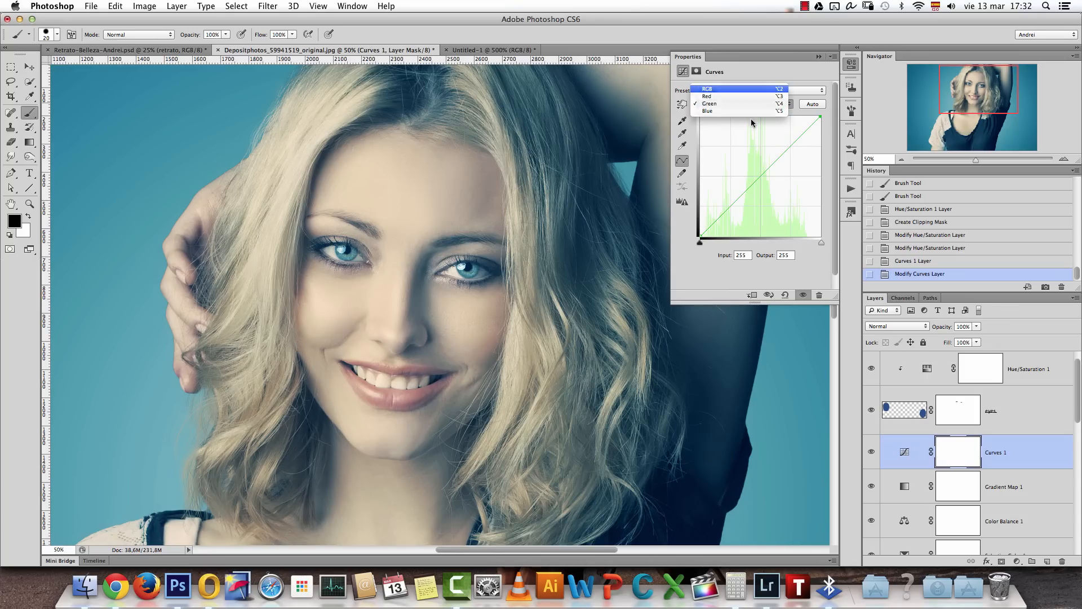
{"action": "left_click_drag", "start_coordinate": [764, 165], "coordinate": [760, 168]}
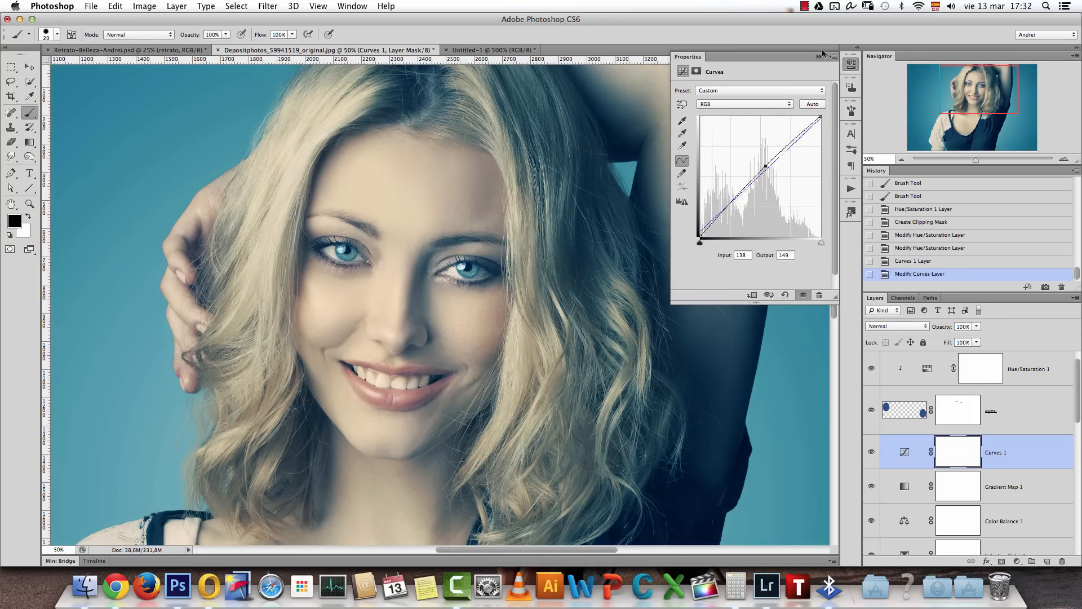
{"action": "left_click", "coordinate": [819, 57]}
{"action": "left_click", "coordinate": [901, 160]}
{"action": "left_click", "coordinate": [901, 160]}
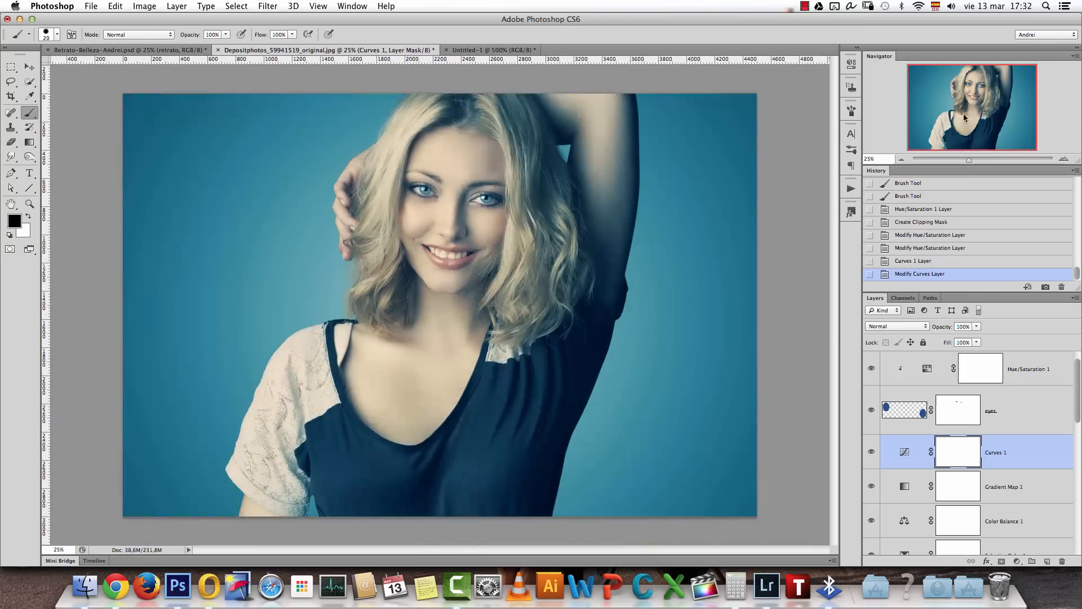
{"action": "left_click", "coordinate": [872, 452]}
{"action": "left_click", "coordinate": [871, 453]}
In the Curves blue channel, lower the white point, raise the black output to 21 and put a midtone point at input 164, output 157
{"action": "double_click", "coordinate": [905, 454]}
{"action": "left_click", "coordinate": [744, 105]}
{"action": "left_click", "coordinate": [713, 136]}
{"action": "left_click_drag", "start_coordinate": [824, 117], "coordinate": [826, 129]}
{"action": "left_click_drag", "start_coordinate": [700, 236], "coordinate": [698, 227]}
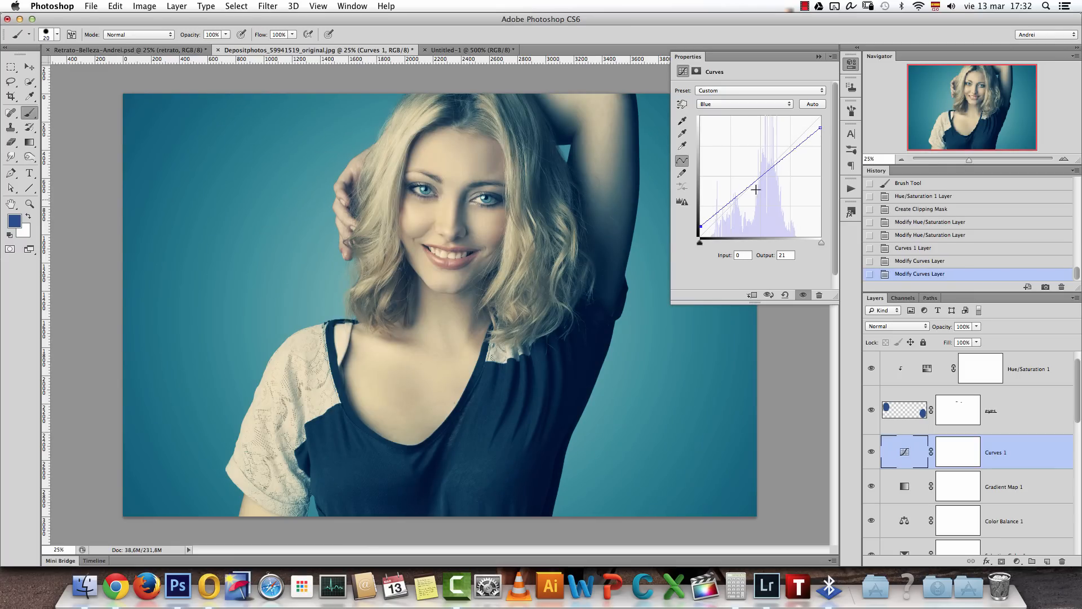
{"action": "left_click_drag", "start_coordinate": [778, 163], "coordinate": [777, 161]}
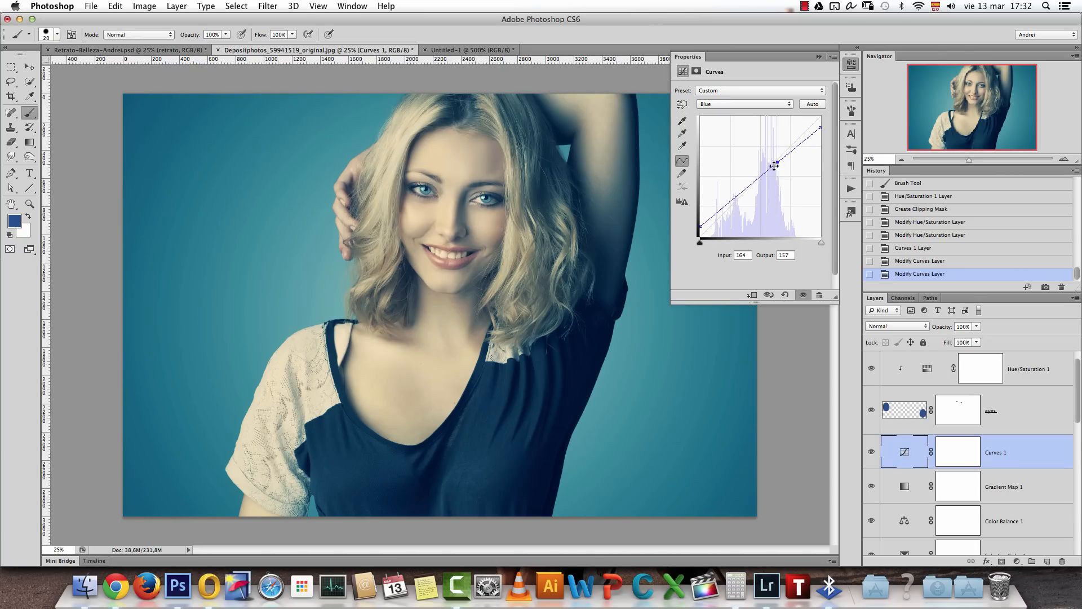
Set a red-channel curve point at input 162, output 166, and compare the image with and without the Curves layer
{"action": "left_click", "coordinate": [750, 105]}
{"action": "left_click", "coordinate": [721, 87]}
{"action": "left_click_drag", "start_coordinate": [769, 165], "coordinate": [776, 159]}
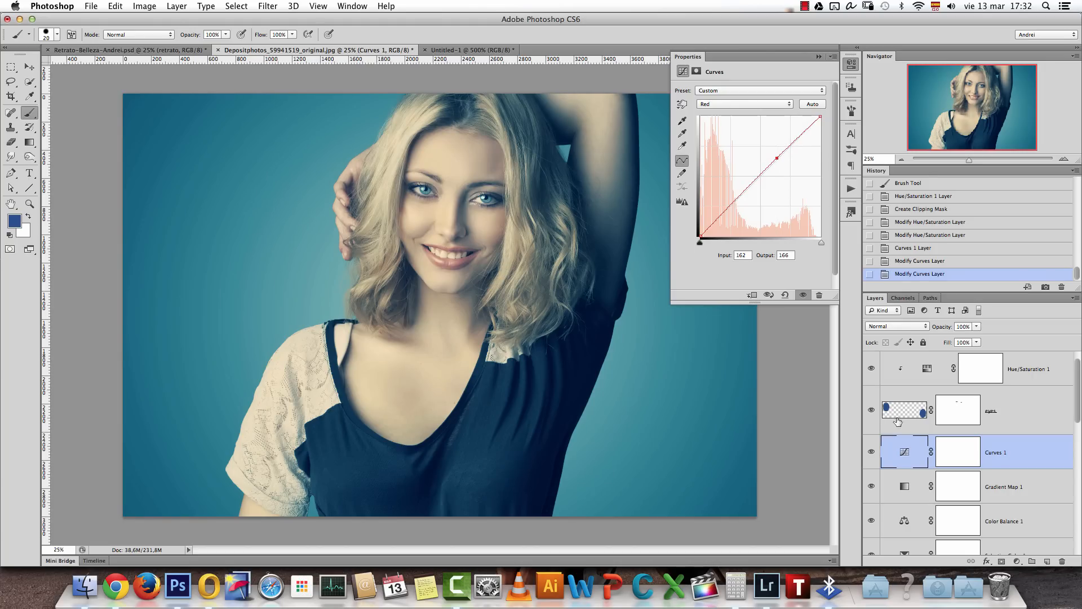
{"action": "left_click", "coordinate": [869, 454]}
{"action": "left_click", "coordinate": [869, 453]}
{"action": "left_click", "coordinate": [818, 57]}
Add a second Hue/Saturation adjustment layer at the top of the layer stack and fill its mask with black
{"action": "left_click", "coordinate": [1069, 159]}
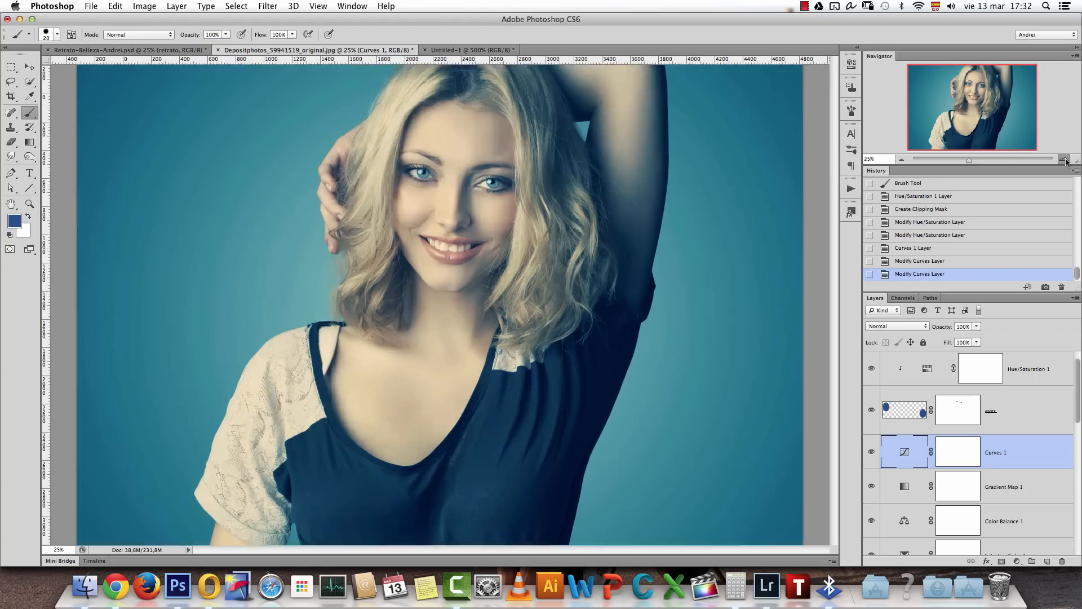
{"action": "left_click", "coordinate": [1070, 159]}
{"action": "left_click_drag", "start_coordinate": [964, 79], "coordinate": [971, 67]}
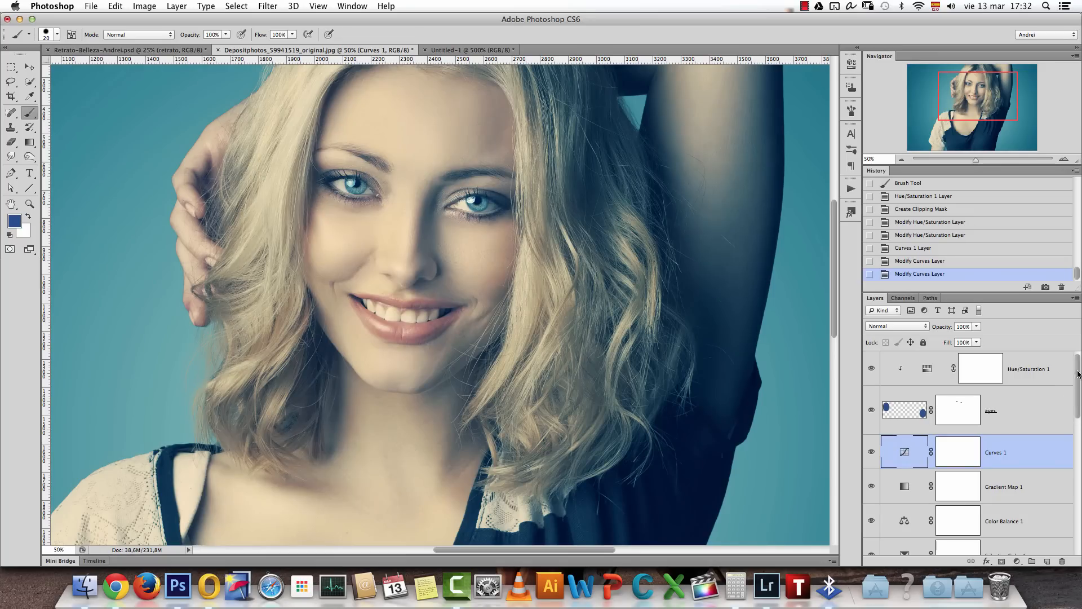
{"action": "left_click", "coordinate": [1050, 378]}
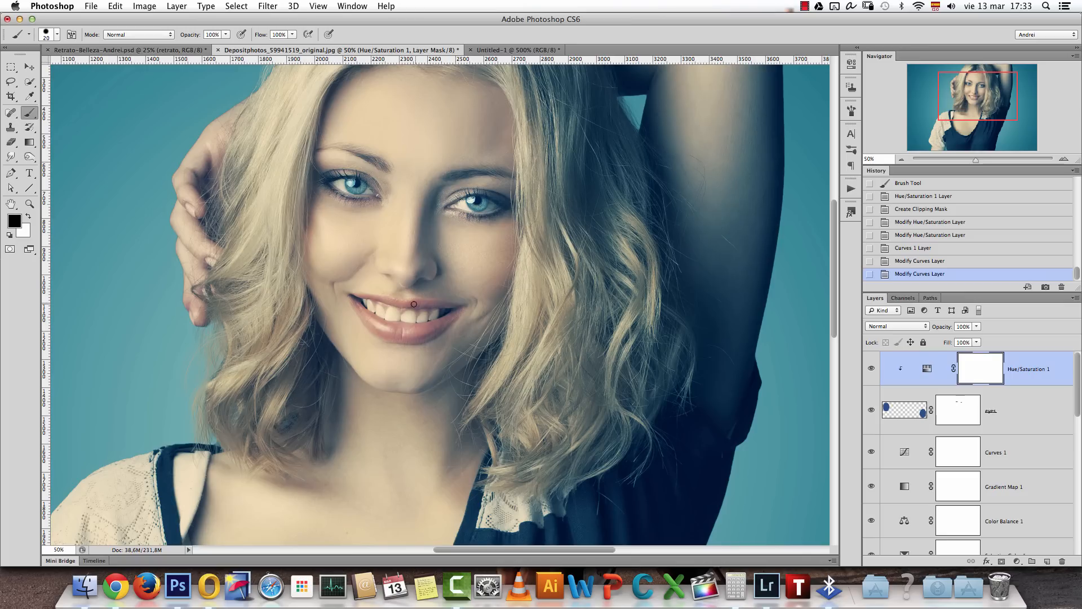
{"action": "left_click", "coordinate": [1018, 561]}
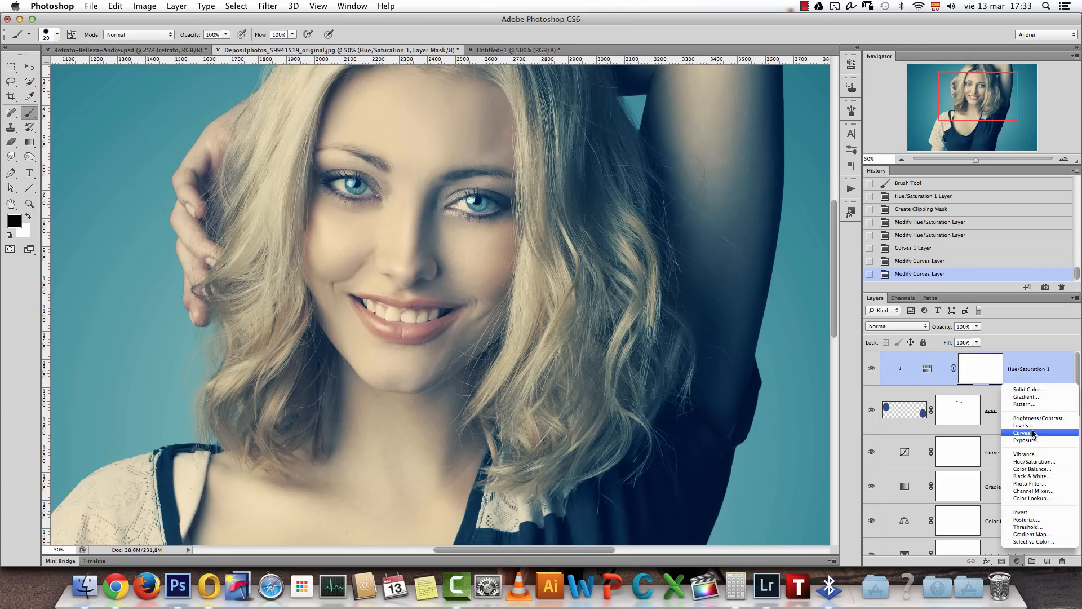
{"action": "left_click", "coordinate": [1036, 461]}
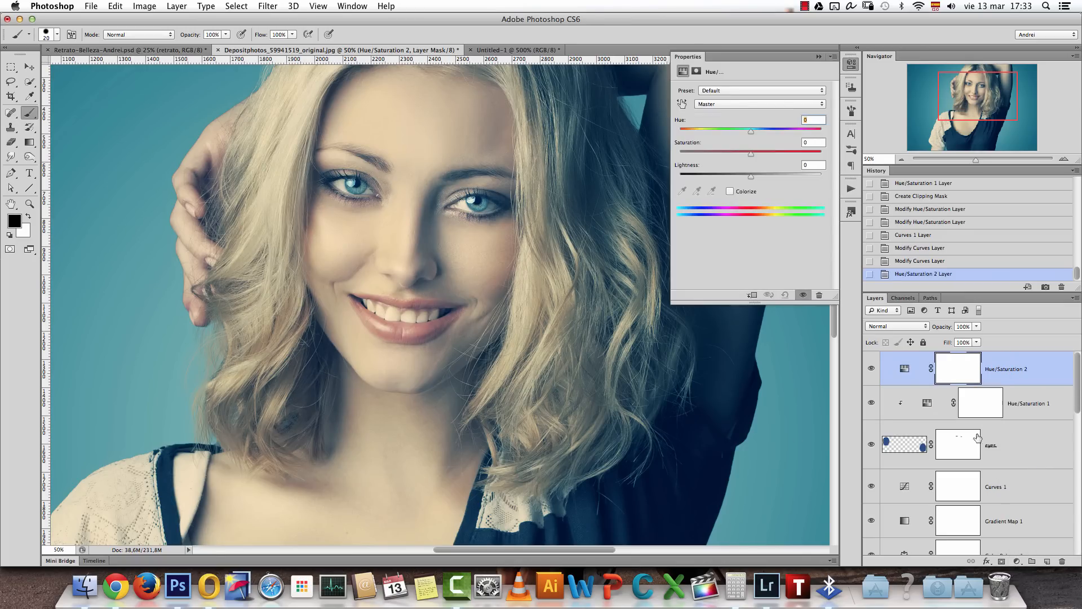
{"action": "left_click", "coordinate": [953, 363]}
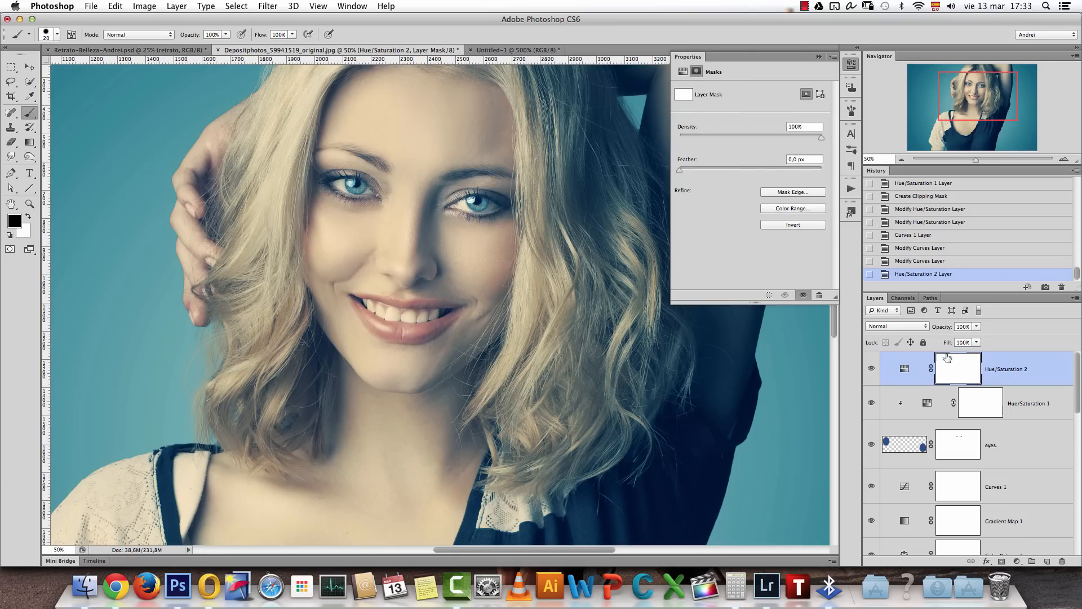
{"action": "key", "text": "alt+BackSpace"}
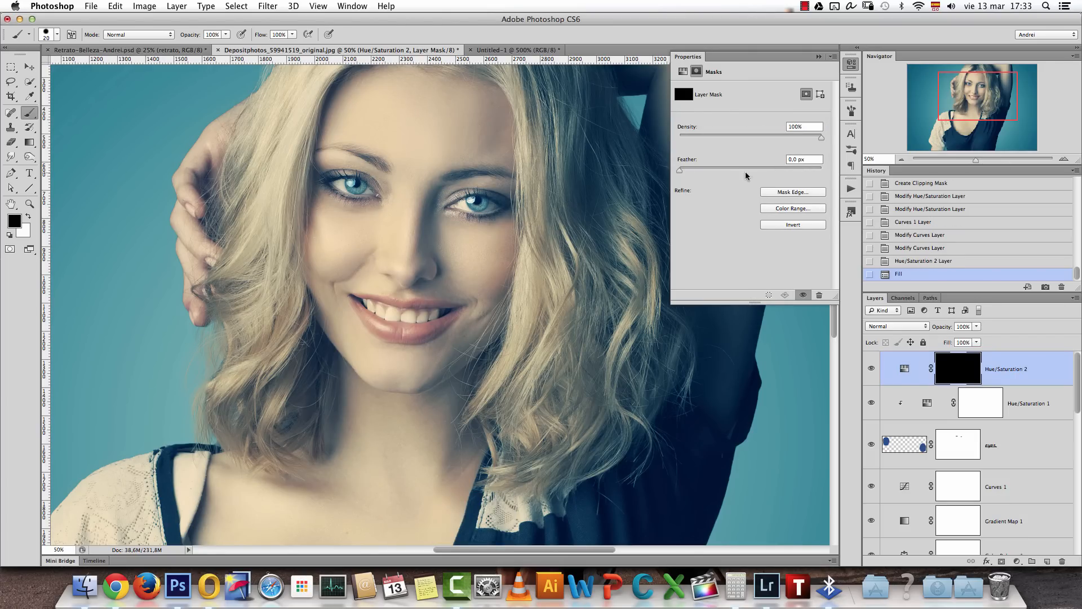
Give the new Hue/Saturation layer a strong positive hue shift and Saturation +68 as a vivid painting guide
{"action": "left_click", "coordinate": [905, 368]}
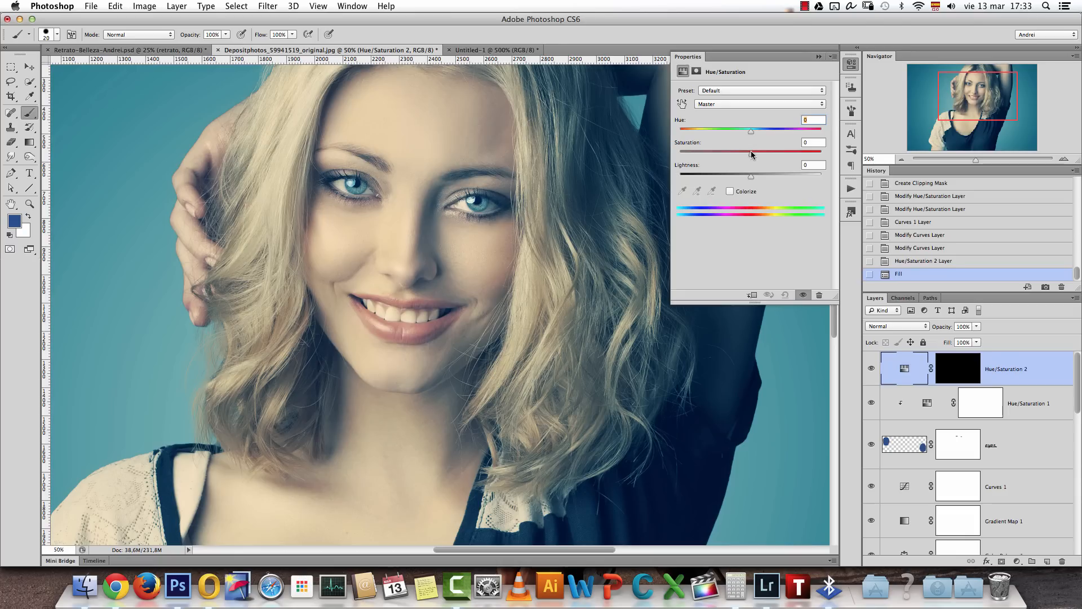
{"action": "left_click_drag", "start_coordinate": [790, 159], "coordinate": [795, 159]}
{"action": "left_click_drag", "start_coordinate": [751, 129], "coordinate": [785, 131]}
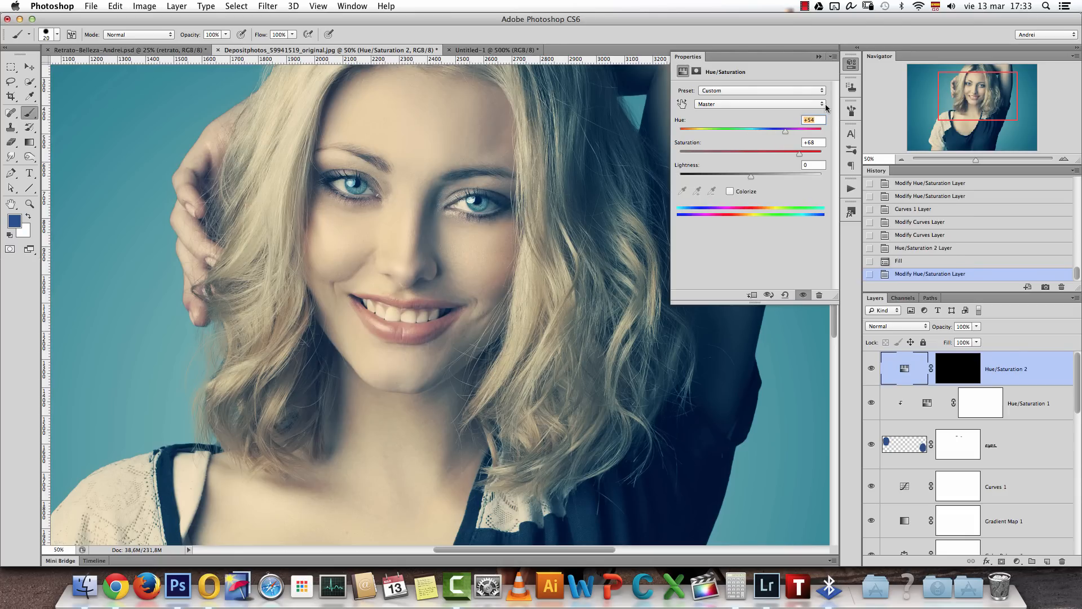
{"action": "left_click", "coordinate": [818, 57]}
Paint white on the Hue/Saturation 2 mask over the upper and lower lips to reveal the vivid color there
{"action": "left_click", "coordinate": [11, 234]}
{"action": "left_click", "coordinate": [956, 369]}
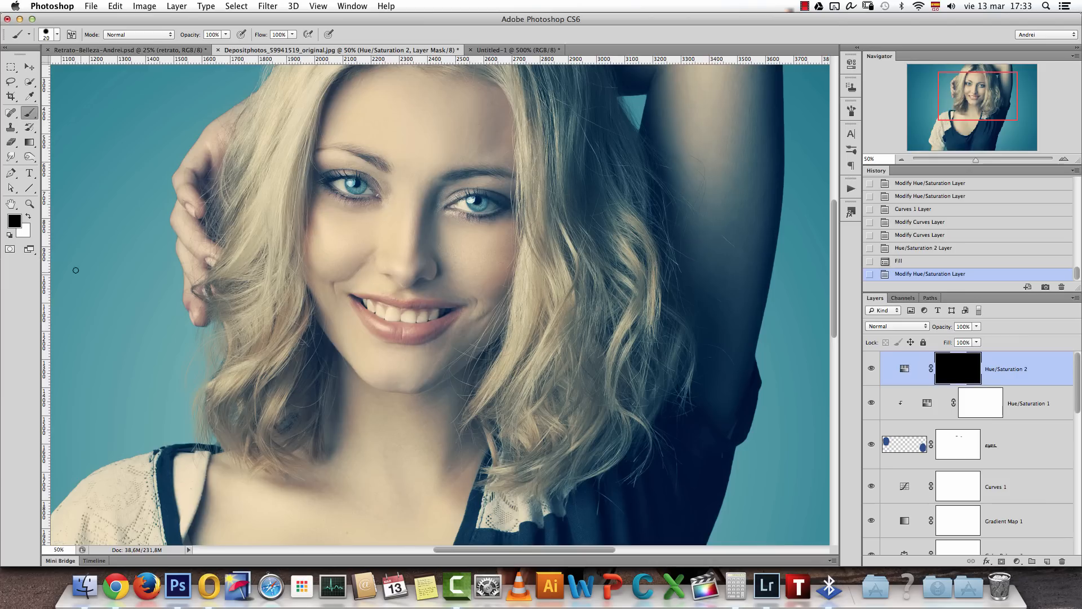
{"action": "key", "text": "x"}
{"action": "left_click", "coordinate": [1064, 158]}
{"action": "left_click", "coordinate": [1064, 158]}
{"action": "left_click", "coordinate": [1064, 158]}
{"action": "key", "text": "]"}
{"action": "left_click", "coordinate": [344, 292]}
{"action": "left_click", "coordinate": [369, 294]}
{"action": "left_click", "coordinate": [395, 294]}
{"action": "mouse_move", "coordinate": [415, 296]}
{"action": "left_mouse_down"}
{"action": "mouse_move", "coordinate": [524, 311]}
{"action": "mouse_move", "coordinate": [299, 445]}
{"action": "mouse_move", "coordinate": [343, 381]}
{"action": "mouse_move", "coordinate": [219, 423]}
{"action": "mouse_move", "coordinate": [116, 309]}
{"action": "mouse_move", "coordinate": [140, 378]}
{"action": "mouse_move", "coordinate": [206, 446]}
{"action": "left_mouse_up"}
Refine the lip mask with a smaller brush along the lower lip's edge and the upper lip's edge next to the teeth
{"action": "key", "text": "x"}
{"action": "key", "text": "x"}
{"action": "mouse_move", "coordinate": [205, 431]}
{"action": "left_mouse_down"}
{"action": "mouse_move", "coordinate": [160, 380]}
{"action": "mouse_move", "coordinate": [242, 387]}
{"action": "left_mouse_up"}
{"action": "key", "text": "["}
{"action": "mouse_move", "coordinate": [104, 265]}
{"action": "left_mouse_down"}
{"action": "mouse_move", "coordinate": [361, 301]}
{"action": "mouse_move", "coordinate": [175, 270]}
{"action": "mouse_move", "coordinate": [174, 287]}
{"action": "mouse_move", "coordinate": [264, 310]}
{"action": "left_mouse_up"}
{"action": "key", "text": "x"}
{"action": "key", "text": "["}
{"action": "key", "text": "["}
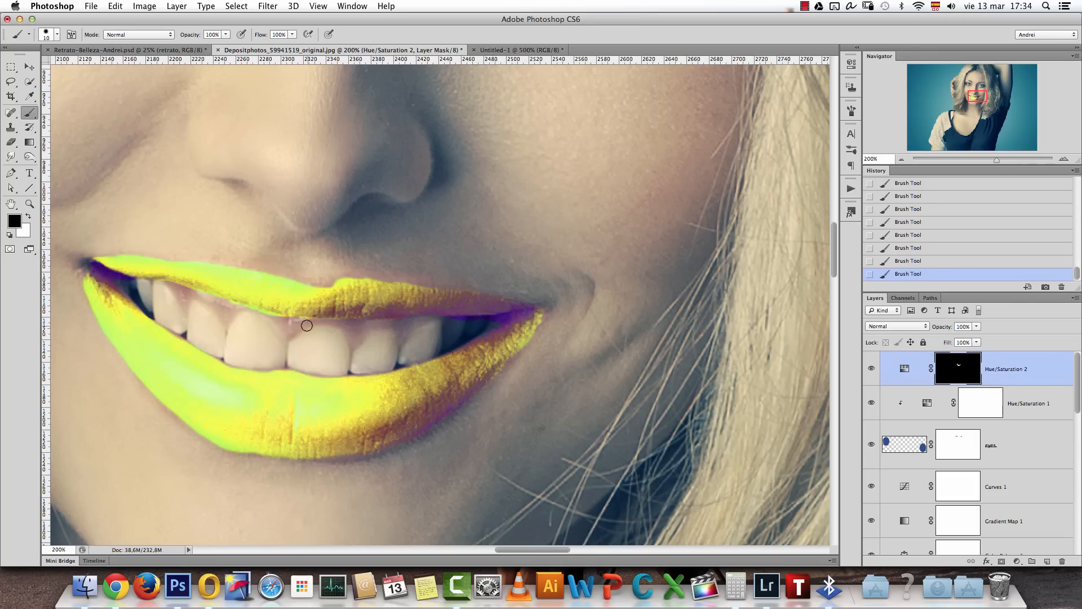
Fill the missing part of the upper lip in the mask with a 25 px brush and clean up its outer edge
{"action": "key", "text": "x"}
{"action": "key", "text": "]"}
{"action": "key", "text": "]"}
{"action": "key", "text": "]"}
{"action": "mouse_move", "coordinate": [383, 284]}
{"action": "left_mouse_down"}
{"action": "mouse_move", "coordinate": [330, 297]}
{"action": "mouse_move", "coordinate": [414, 270]}
{"action": "left_mouse_up"}
{"action": "key", "text": "x"}
{"action": "mouse_move", "coordinate": [423, 267]}
{"action": "left_mouse_down"}
{"action": "mouse_move", "coordinate": [368, 268]}
{"action": "mouse_move", "coordinate": [429, 271]}
{"action": "left_mouse_up"}
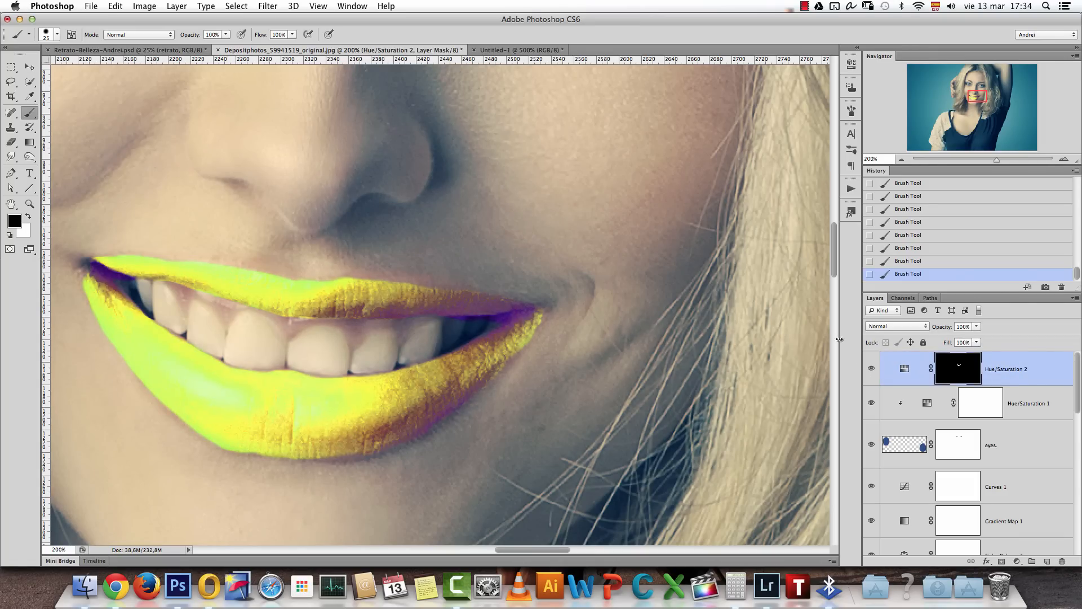
Reset the lips' Hue/Saturation values, then set a slight negative hue shift with Saturation +8 and Lightness +4
{"action": "double_click", "coordinate": [904, 368]}
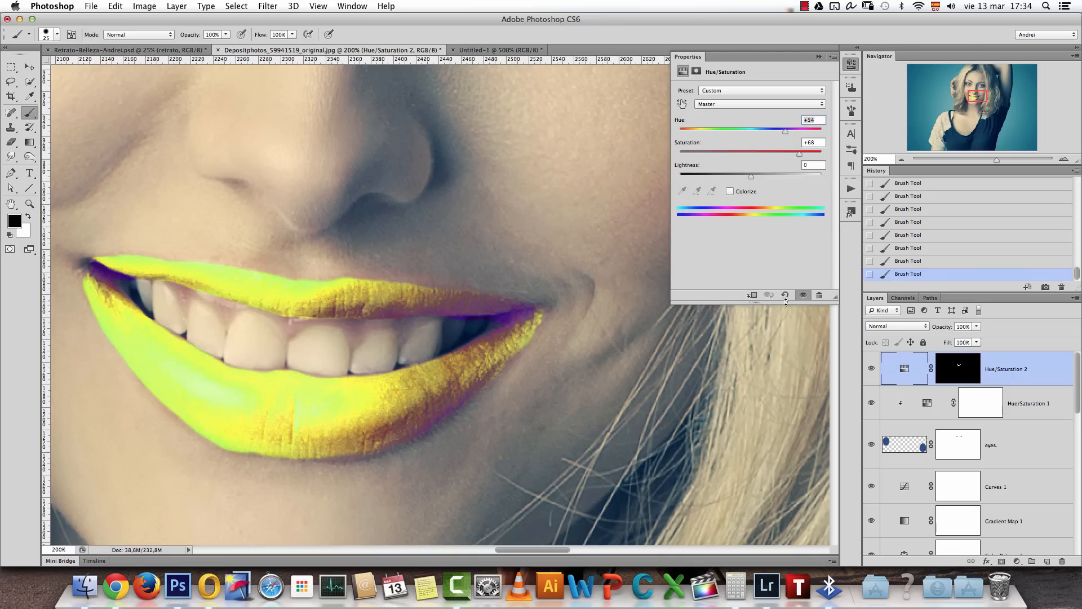
{"action": "left_click", "coordinate": [785, 296]}
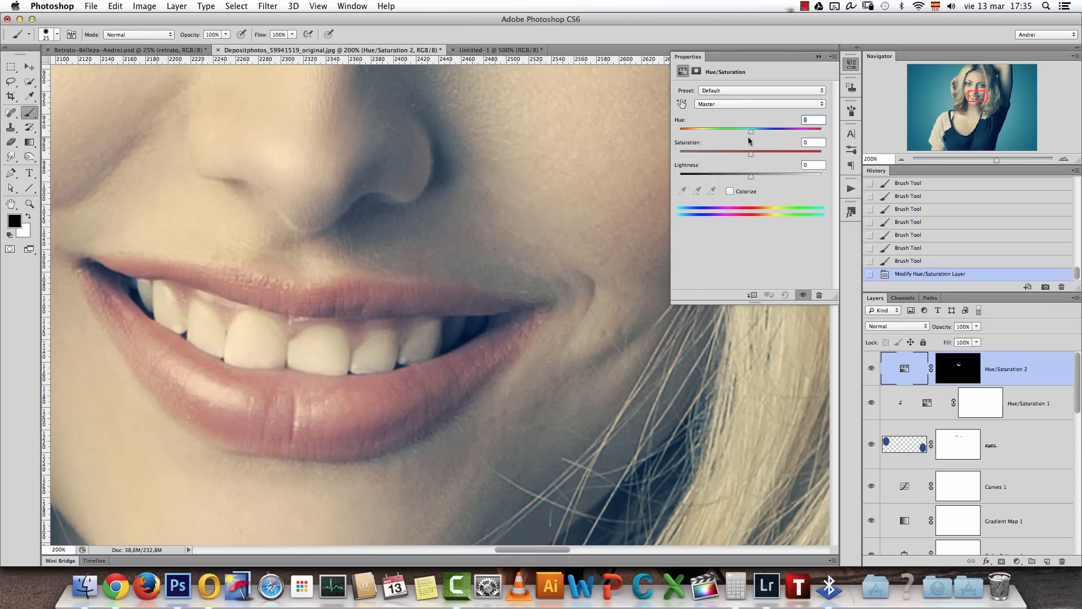
{"action": "mouse_move", "coordinate": [751, 132]}
{"action": "left_mouse_down"}
{"action": "mouse_move", "coordinate": [764, 157]}
{"action": "mouse_move", "coordinate": [749, 133]}
{"action": "left_mouse_up"}
{"action": "left_click_drag", "start_coordinate": [752, 176], "coordinate": [749, 181]}
{"action": "left_click", "coordinate": [818, 57]}
Compare the face with and without the lip color adjustment
{"action": "left_click", "coordinate": [900, 159]}
{"action": "left_click", "coordinate": [900, 160]}
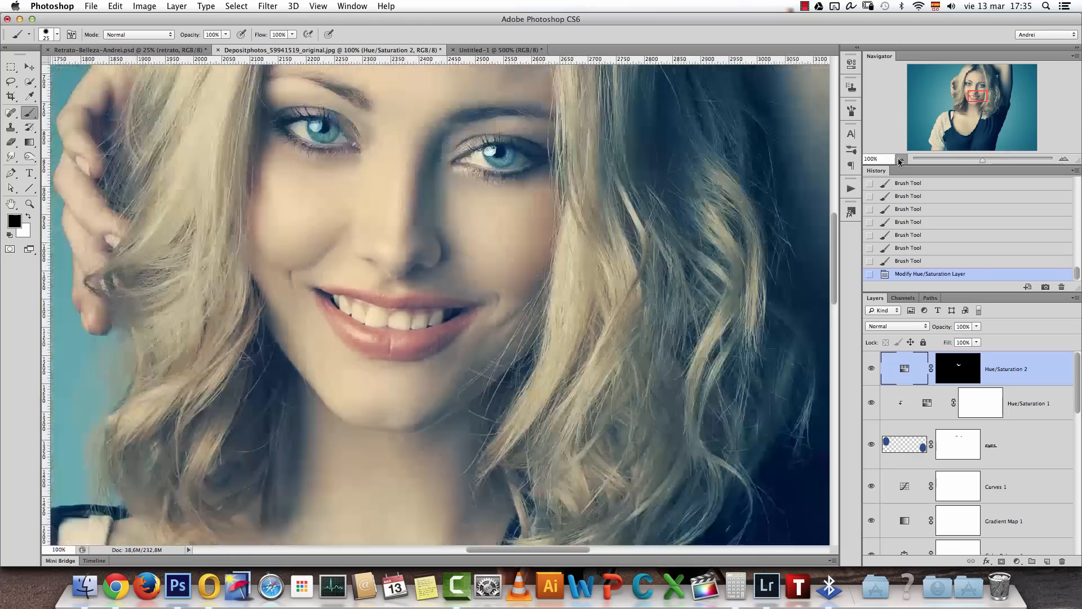
{"action": "left_click", "coordinate": [900, 159]}
{"action": "left_click_drag", "start_coordinate": [623, 223], "coordinate": [597, 293]}
{"action": "left_click", "coordinate": [871, 369]}
{"action": "left_click", "coordinate": [872, 370]}
{"action": "left_click", "coordinate": [871, 369]}
{"action": "left_click", "coordinate": [872, 370]}
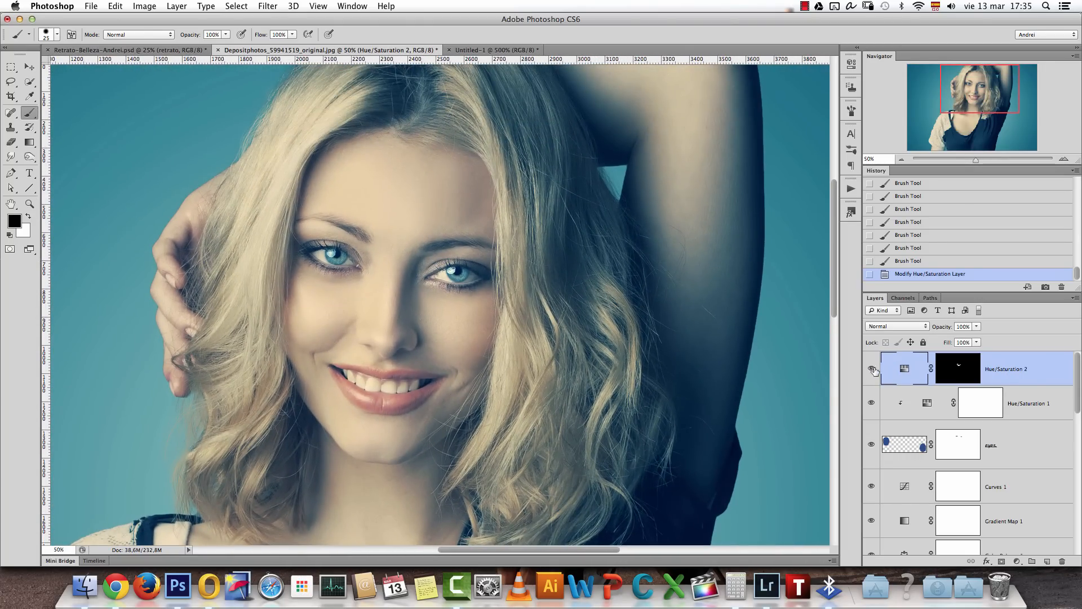
Shift the lips' hue slightly further into the negative for a pinker tone and view the overall portrait
{"action": "double_click", "coordinate": [898, 372]}
{"action": "left_click_drag", "start_coordinate": [749, 131], "coordinate": [745, 135]}
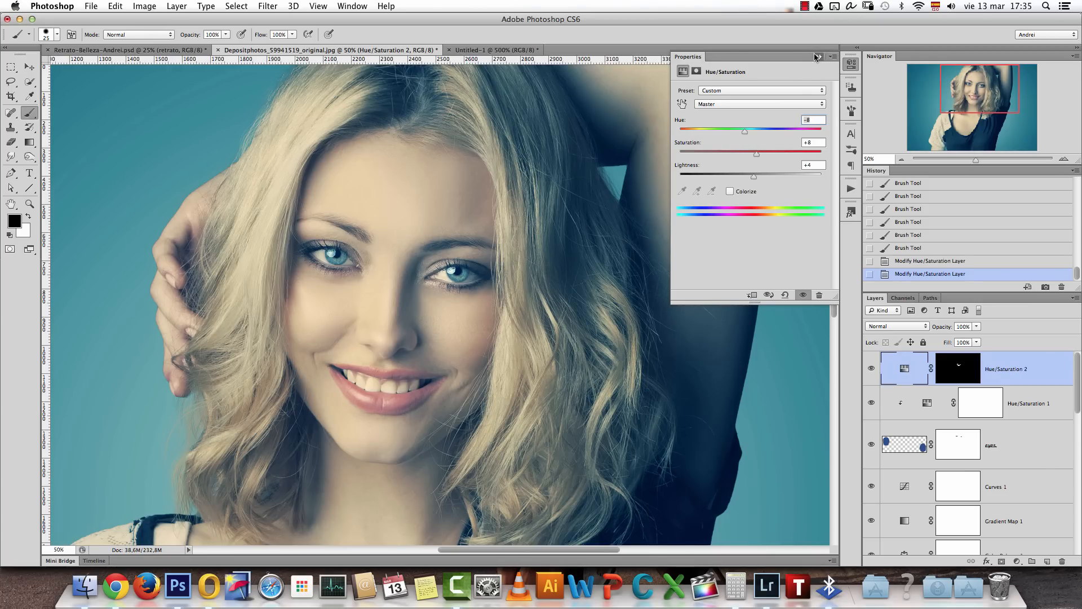
{"action": "left_click", "coordinate": [816, 57]}
{"action": "left_click", "coordinate": [901, 159]}
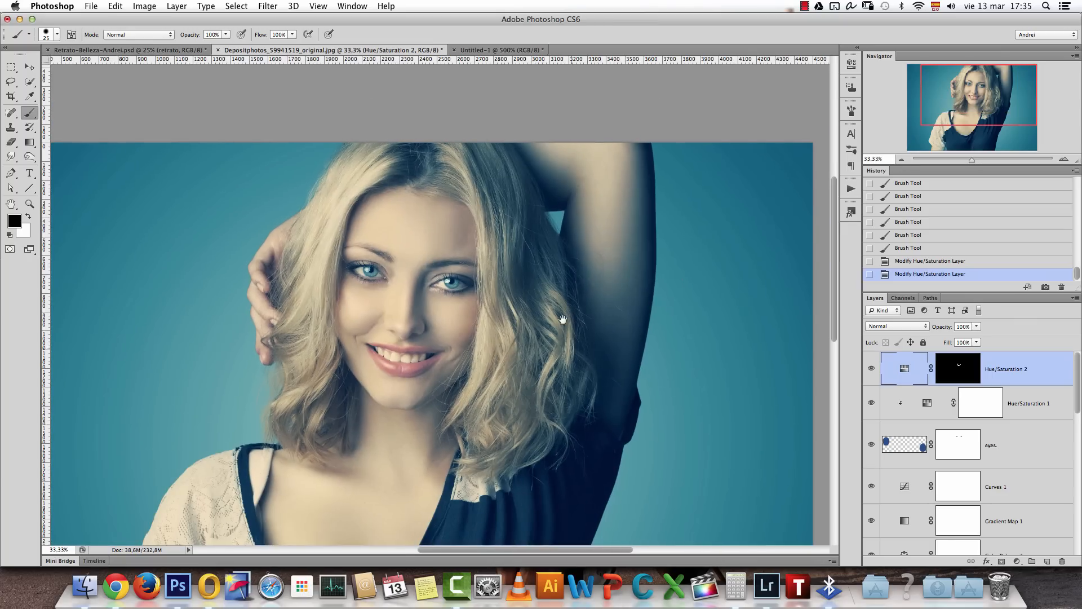
{"action": "left_click_drag", "start_coordinate": [562, 320], "coordinate": [559, 279]}
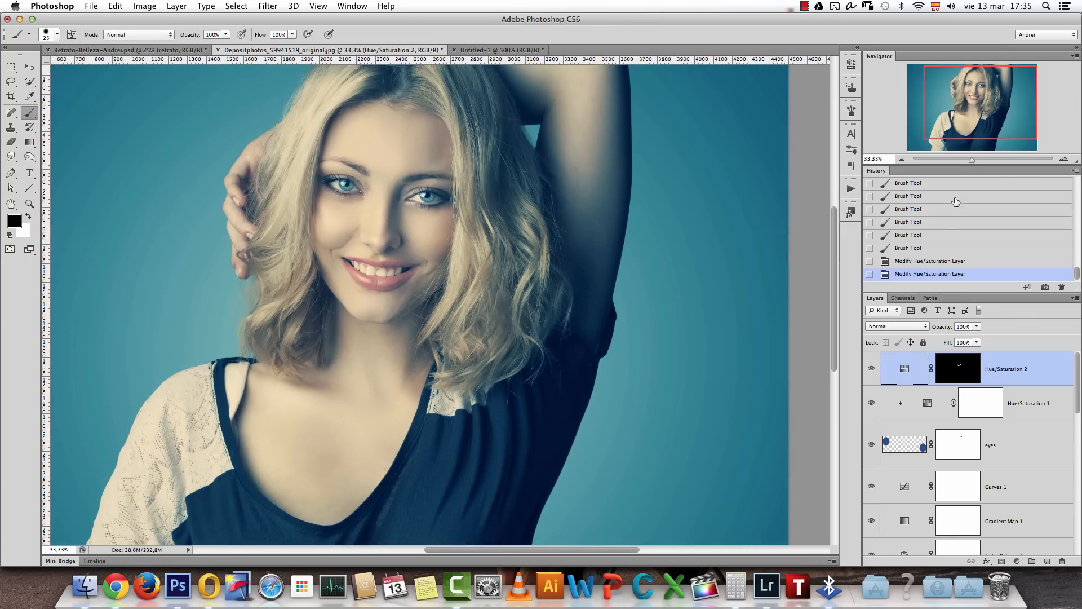
Add a new empty layer above the Hue/Saturation 2 layer
{"action": "left_click", "coordinate": [1063, 159]}
{"action": "left_click_drag", "start_coordinate": [958, 98], "coordinate": [954, 89]}
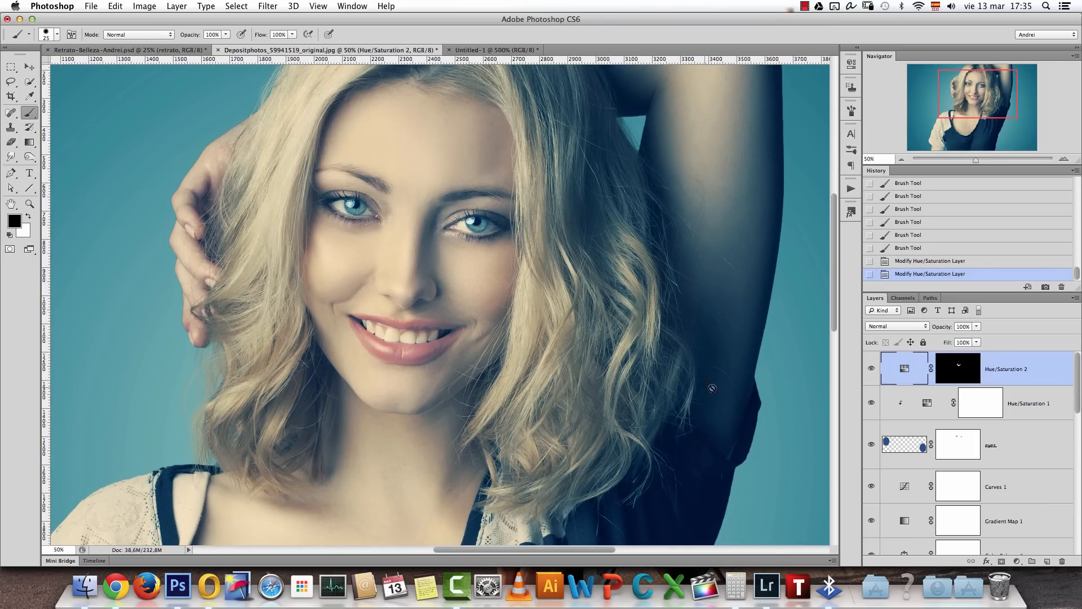
{"action": "left_click", "coordinate": [1046, 562]}
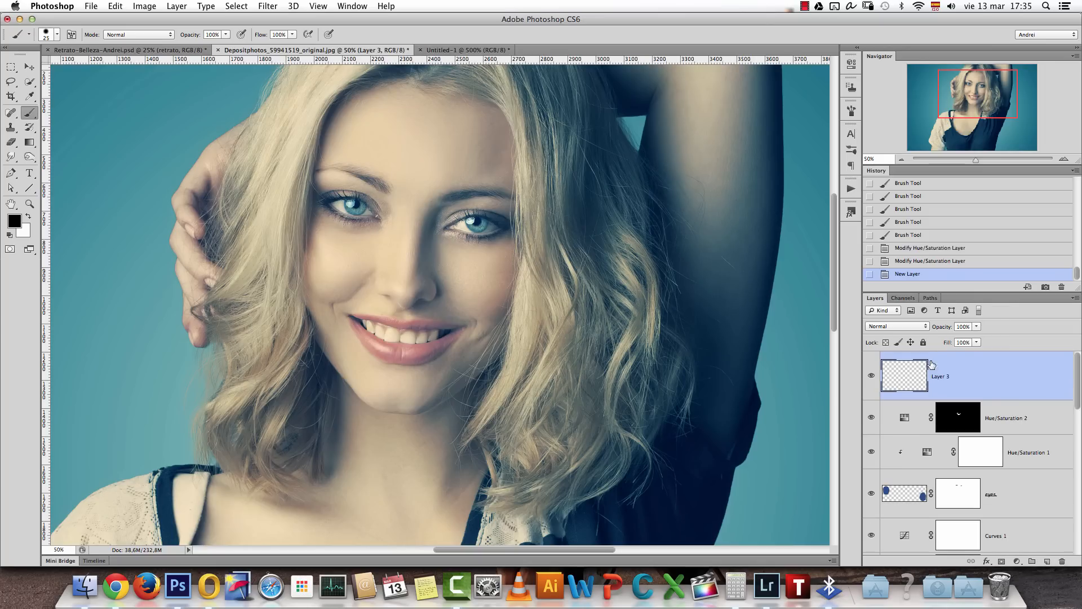
Rename the new empty layer as "smooth skin"
{"action": "double_click", "coordinate": [940, 379]}
{"action": "type", "text": "smooth skin"}
{"action": "key", "text": "Return"}
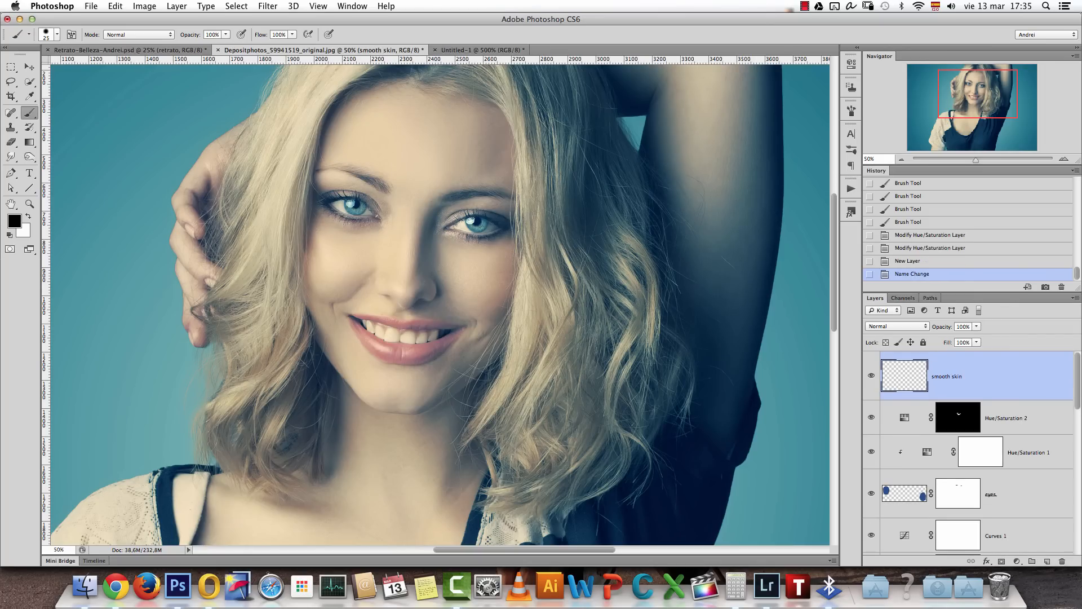
Switch to the Mixer Brush tool for painting on the smooth skin layer
{"action": "left_click", "coordinate": [1063, 159]}
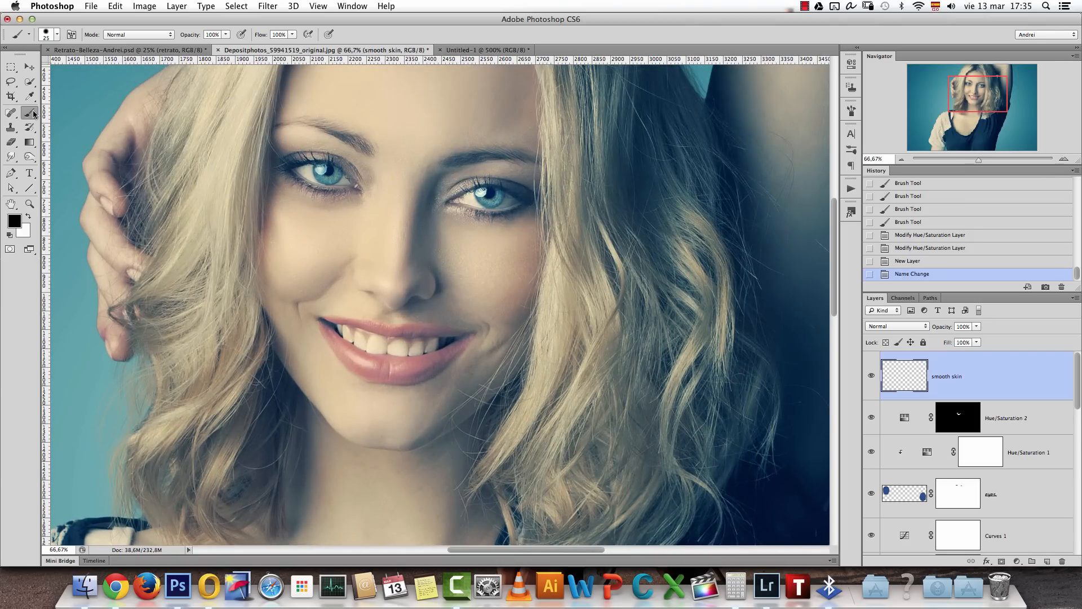
{"action": "mouse_move", "coordinate": [33, 114]}
{"action": "left_mouse_down"}
{"action": "mouse_move", "coordinate": [71, 121]}
{"action": "mouse_move", "coordinate": [91, 141]}
{"action": "left_mouse_up"}
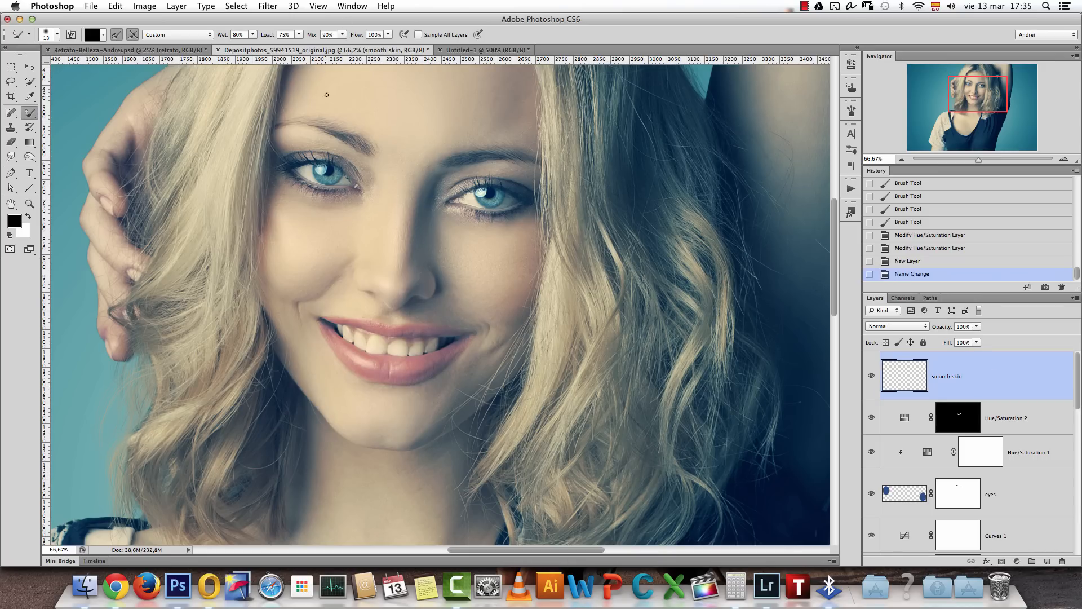
{"action": "right_click", "coordinate": [421, 173]}
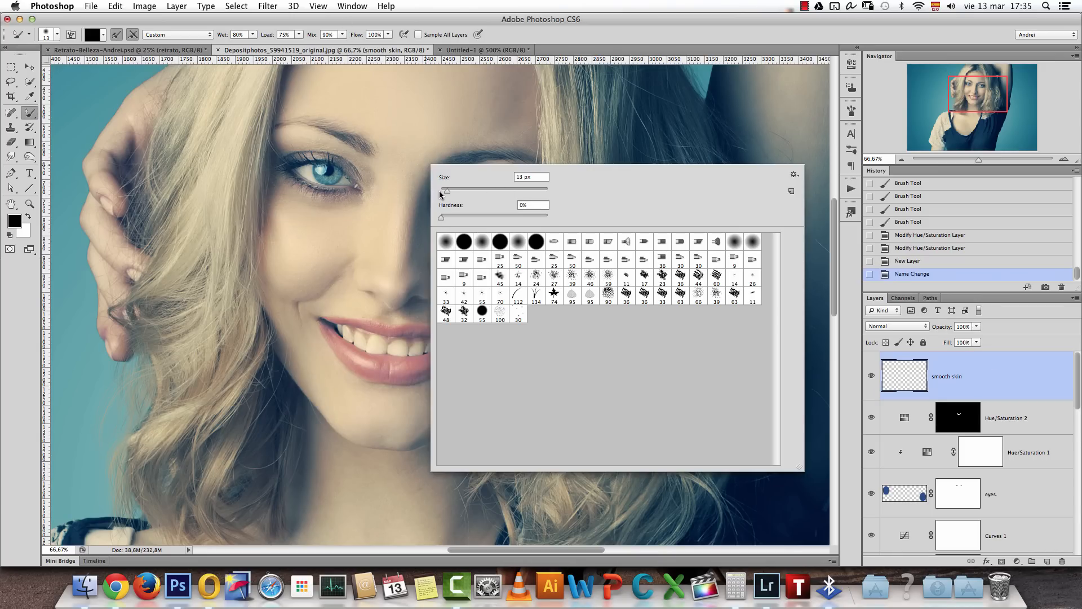
{"action": "left_click", "coordinate": [968, 376]}
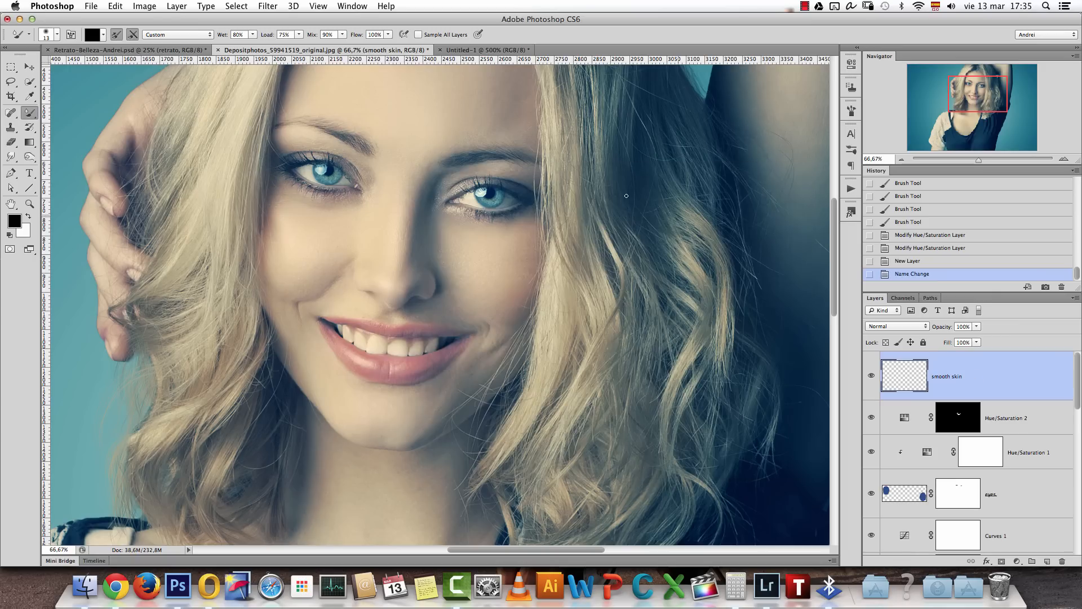
Set the Mixer Brush to Wet 26%, Load 28%, Mix 33% and Flow 45%
{"action": "left_click", "coordinate": [253, 34]}
{"action": "left_click_drag", "start_coordinate": [239, 51], "coordinate": [274, 52]}
{"action": "left_click", "coordinate": [299, 34]}
{"action": "left_click", "coordinate": [342, 35]}
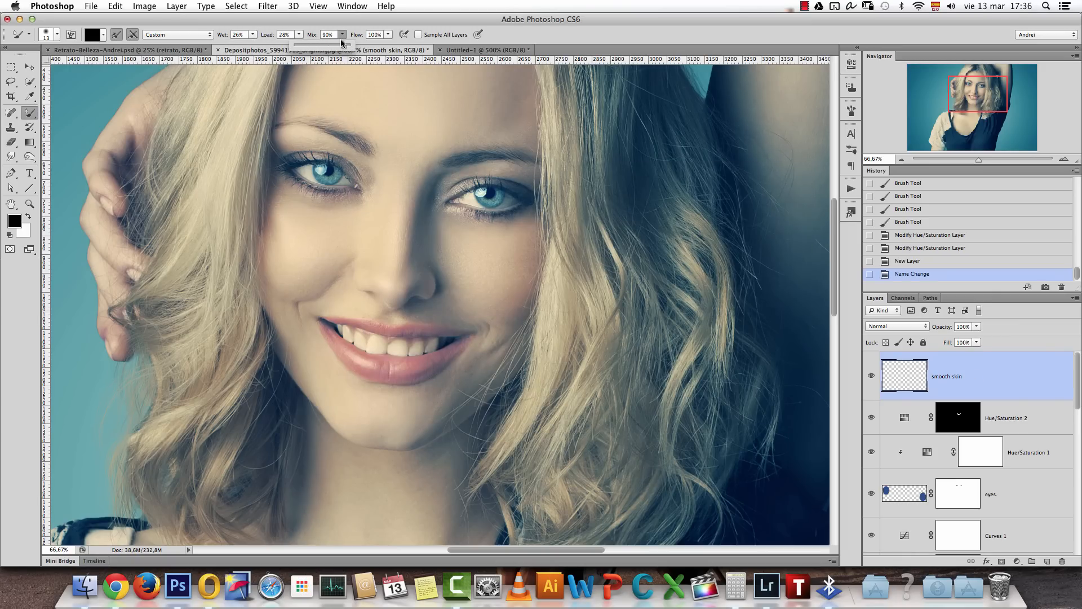
{"action": "left_click_drag", "start_coordinate": [343, 46], "coordinate": [312, 51]}
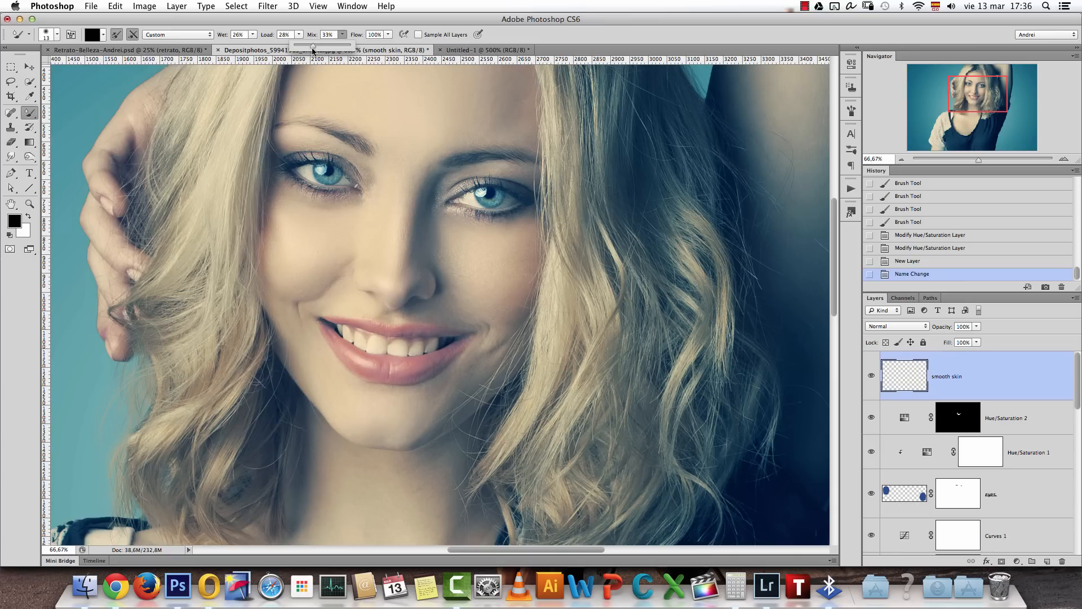
{"action": "left_click", "coordinate": [388, 35]}
{"action": "left_click_drag", "start_coordinate": [382, 47], "coordinate": [356, 53]}
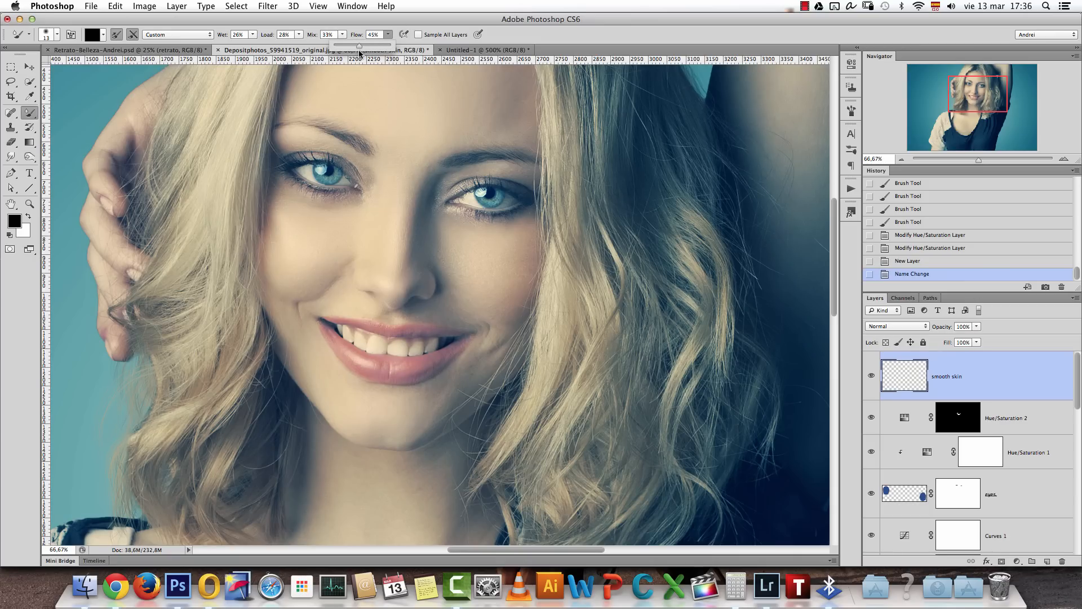
{"action": "left_click", "coordinate": [974, 380]}
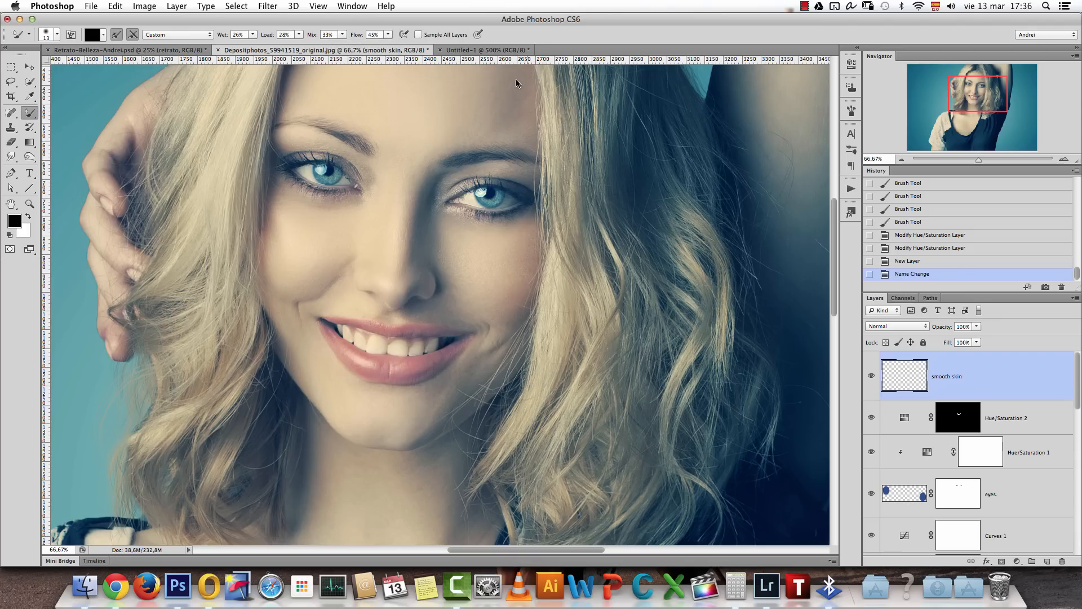
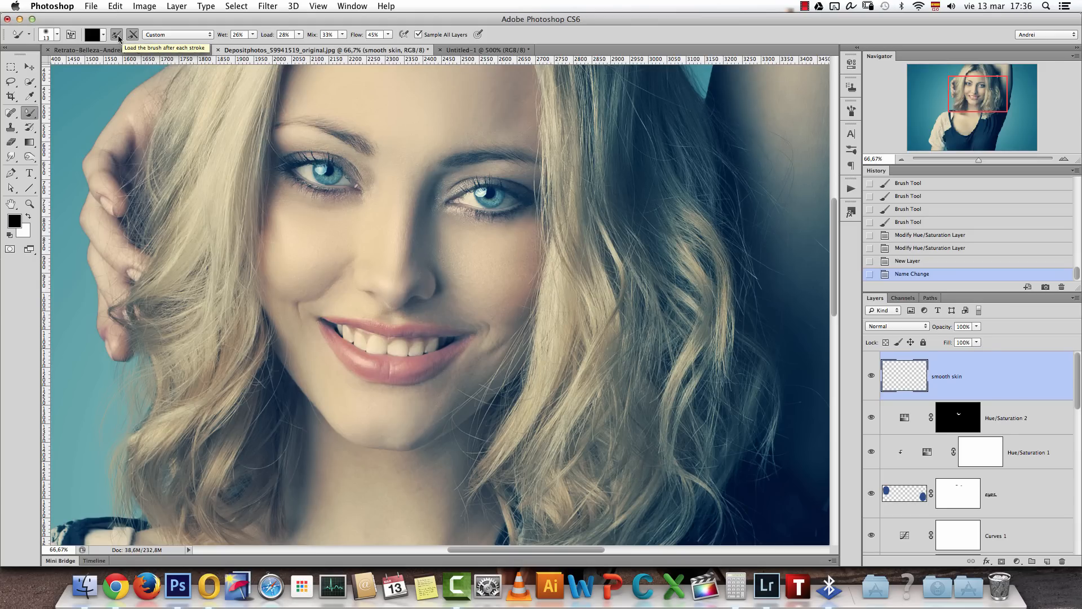
Turn off loading the brush after each stroke and enlarge the Mixer Brush to 45 px
{"action": "left_click", "coordinate": [117, 36]}
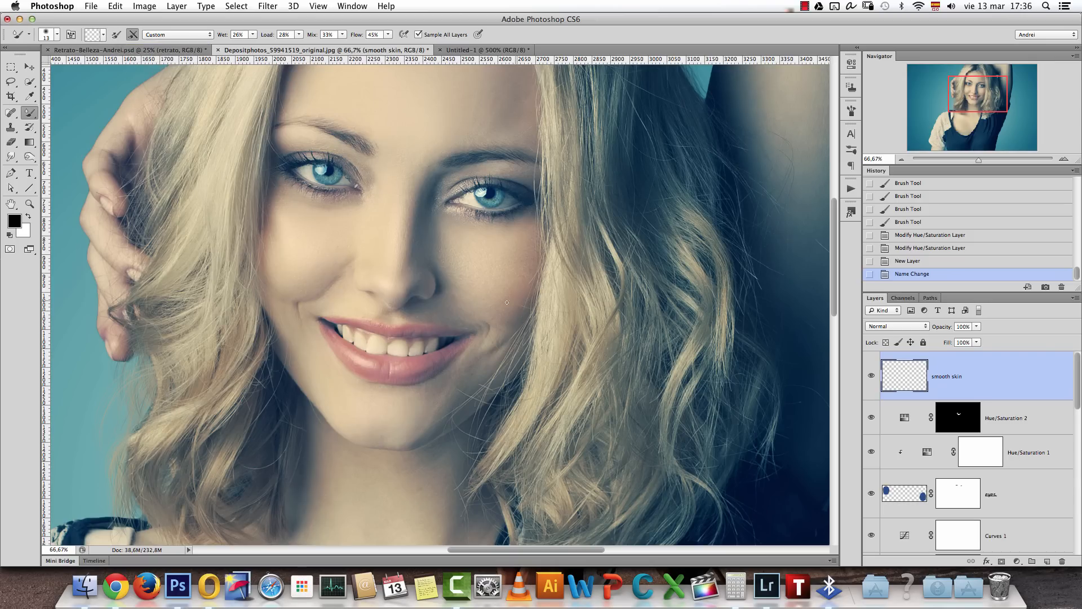
{"action": "key", "text": "bracketright"}
{"action": "key", "text": "bracketright"}
{"action": "key", "text": "bracketright"}
Try smoothing the shadowed side of the nose with the Mixer Brush, and step back through the strokes
{"action": "left_click_drag", "start_coordinate": [444, 193], "coordinate": [433, 257]}
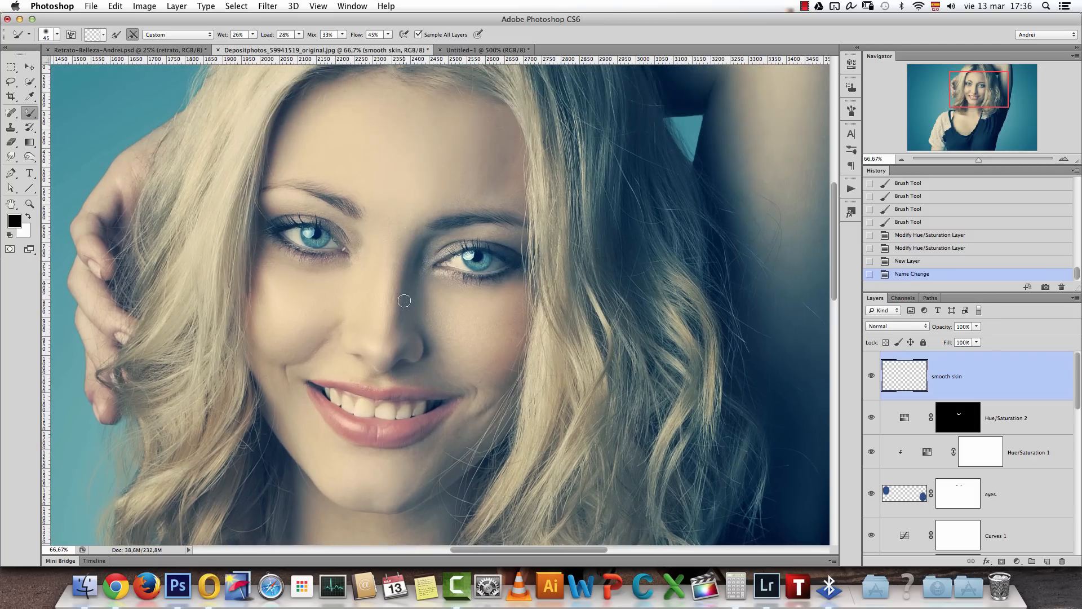
{"action": "mouse_move", "coordinate": [417, 207]}
{"action": "left_mouse_down"}
{"action": "mouse_move", "coordinate": [428, 277]}
{"action": "mouse_move", "coordinate": [395, 332]}
{"action": "left_mouse_up"}
{"action": "left_click_drag", "start_coordinate": [401, 244], "coordinate": [380, 337]}
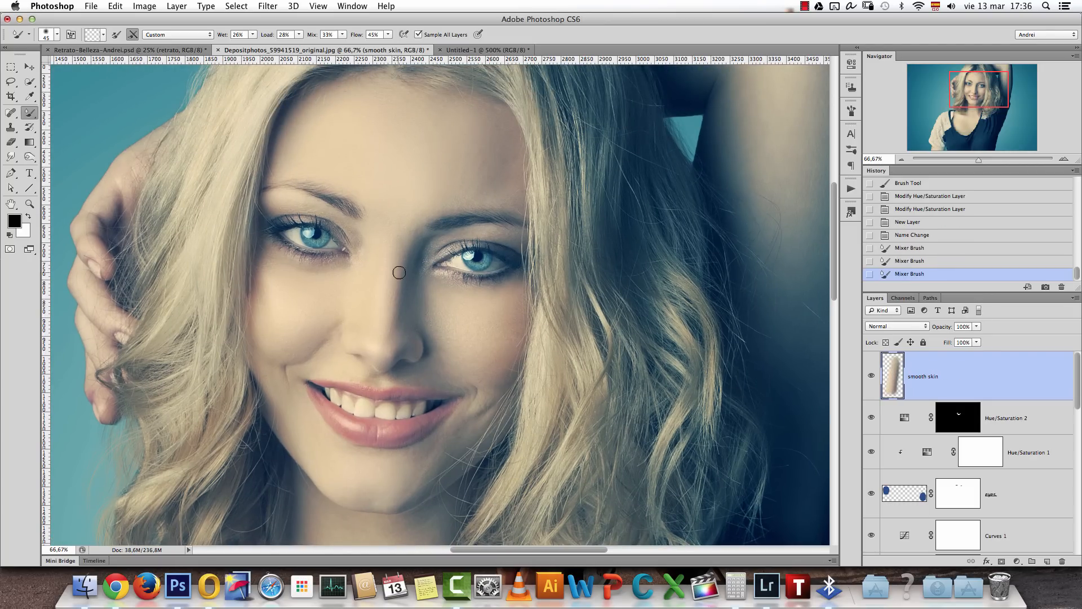
{"action": "key", "text": "super+z"}
{"action": "key", "text": "alt+super+z"}
{"action": "key", "text": "alt+super+z"}
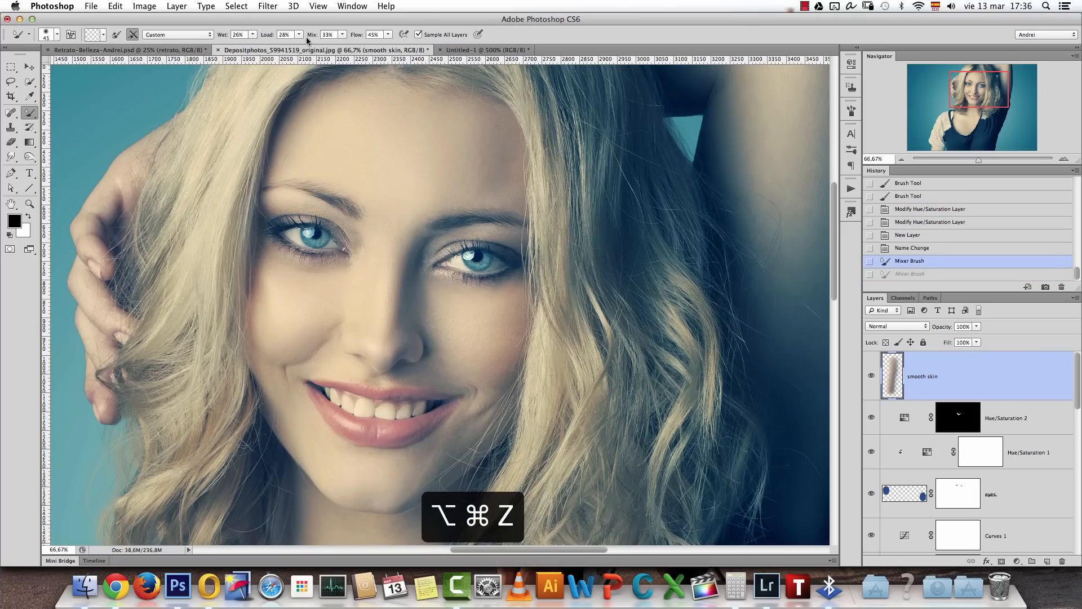
Lower the Mixer Brush to Wet 19%, Load 19% and Mix 24%
{"action": "left_click", "coordinate": [253, 34]}
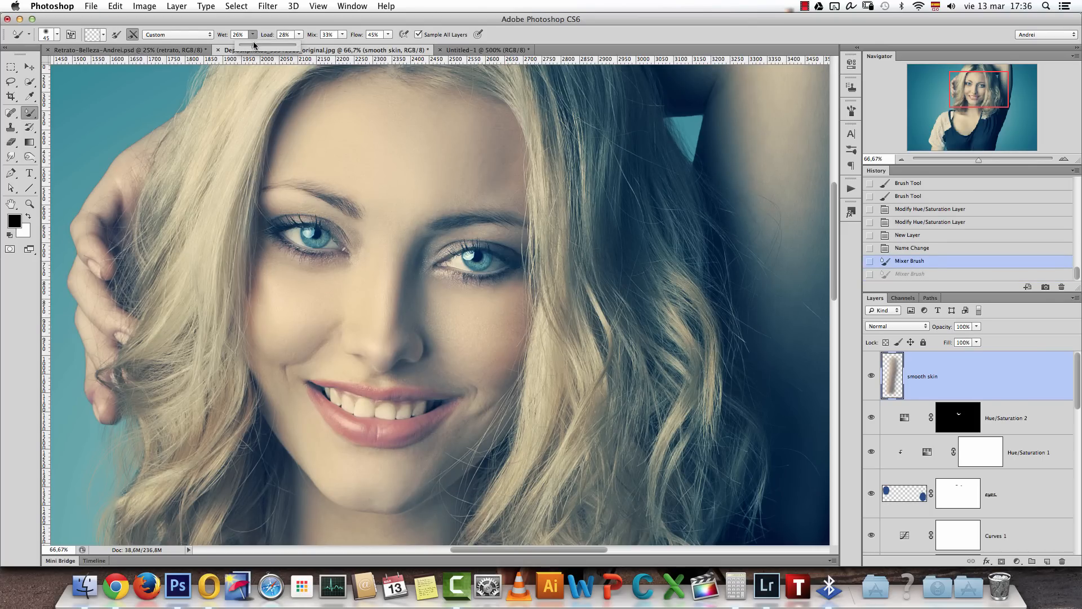
{"action": "left_click", "coordinate": [299, 36]}
{"action": "left_click", "coordinate": [300, 35]}
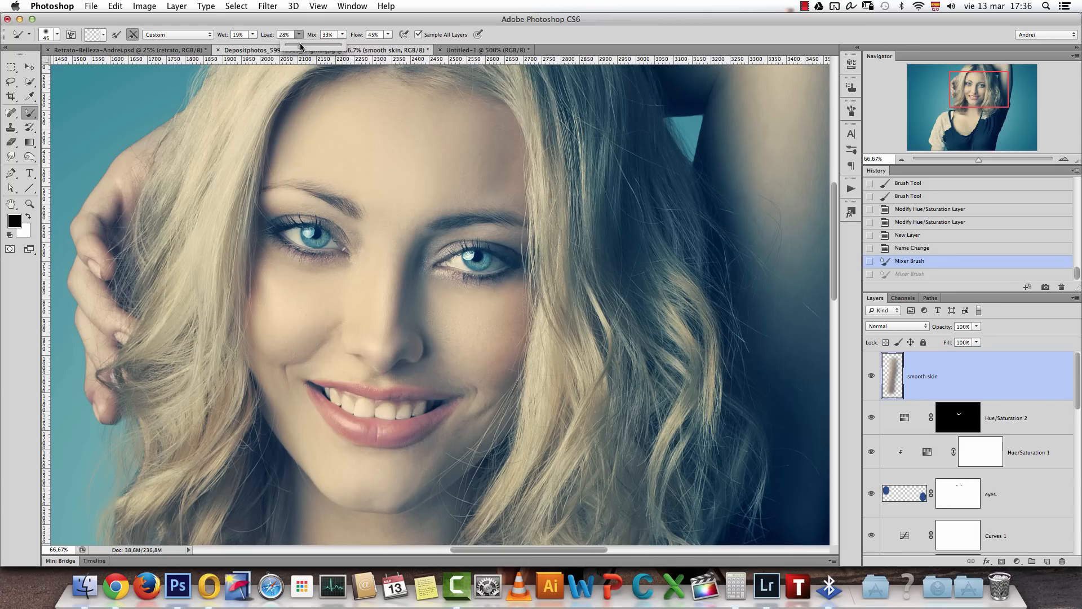
{"action": "left_click", "coordinate": [342, 34]}
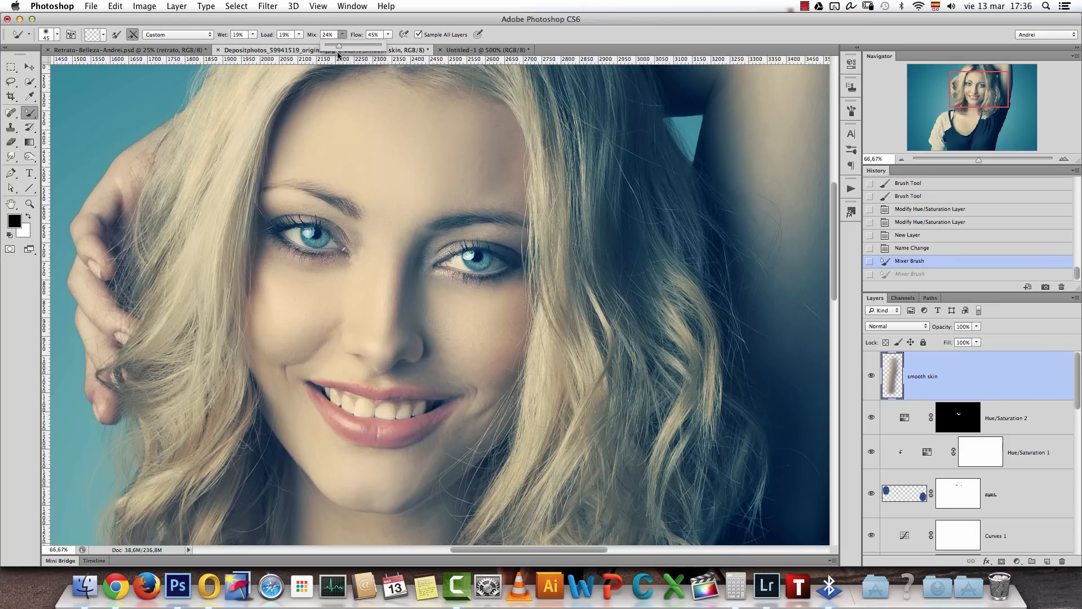
Clear everything painted on the smooth skin layer and remove the selection
{"action": "key", "text": "super+a"}
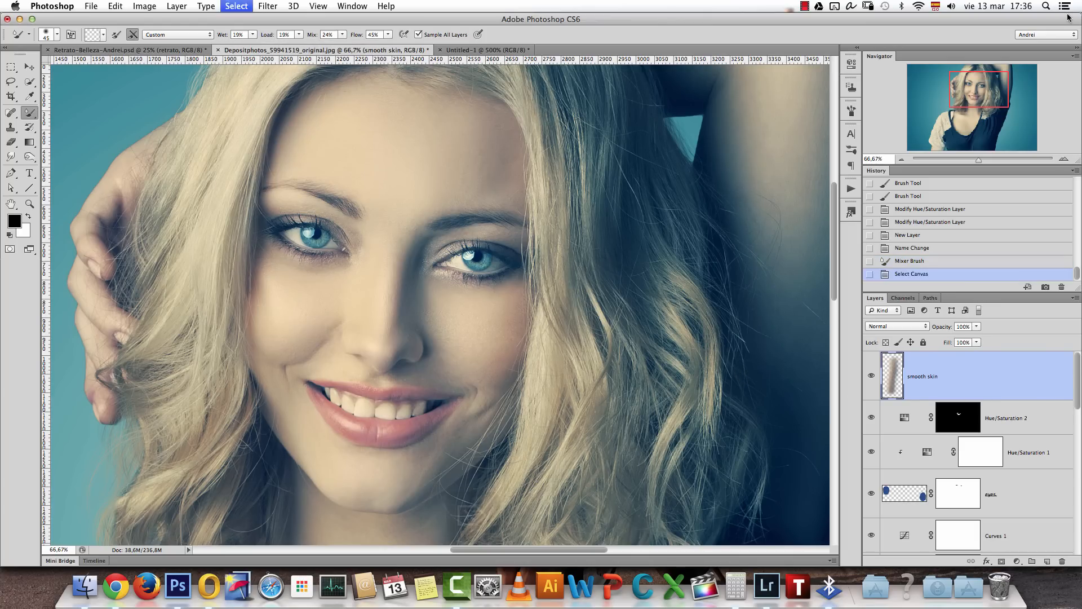
{"action": "key", "text": "BackSpace"}
{"action": "key", "text": "super+d"}
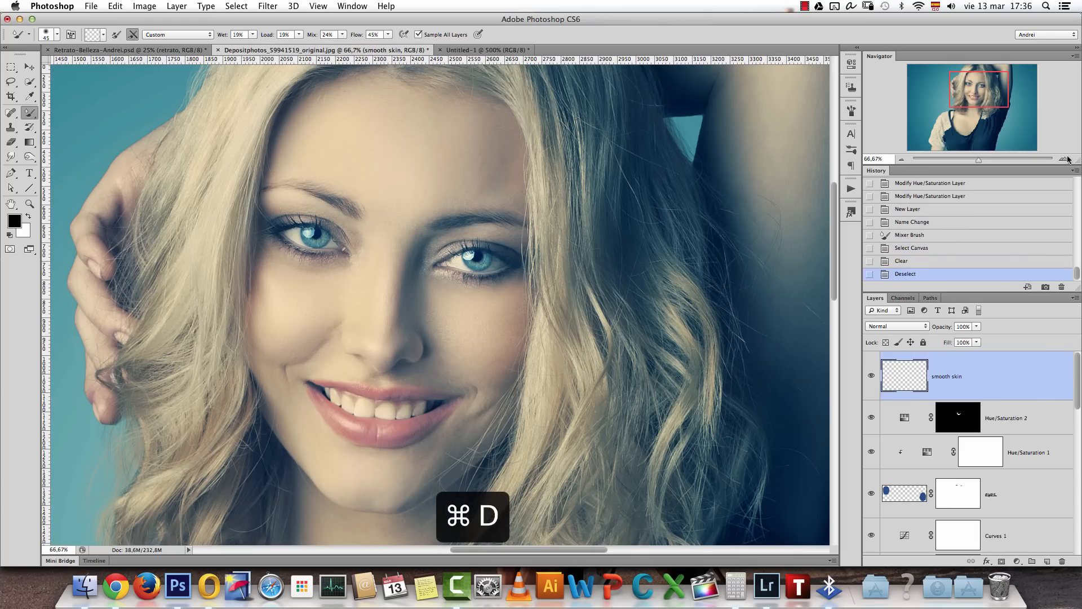
Smooth the bridge, shadowed side and tip of the nose with the 45 px Mixer Brush
{"action": "left_click", "coordinate": [1068, 159]}
{"action": "mouse_move", "coordinate": [379, 286]}
{"action": "left_mouse_down"}
{"action": "mouse_move", "coordinate": [397, 200]}
{"action": "mouse_move", "coordinate": [380, 222]}
{"action": "mouse_move", "coordinate": [365, 338]}
{"action": "mouse_move", "coordinate": [381, 208]}
{"action": "left_mouse_up"}
{"action": "mouse_move", "coordinate": [369, 359]}
{"action": "left_mouse_down"}
{"action": "mouse_move", "coordinate": [386, 235]}
{"action": "mouse_move", "coordinate": [390, 341]}
{"action": "mouse_move", "coordinate": [400, 231]}
{"action": "mouse_move", "coordinate": [389, 335]}
{"action": "mouse_move", "coordinate": [438, 185]}
{"action": "mouse_move", "coordinate": [433, 229]}
{"action": "left_mouse_up"}
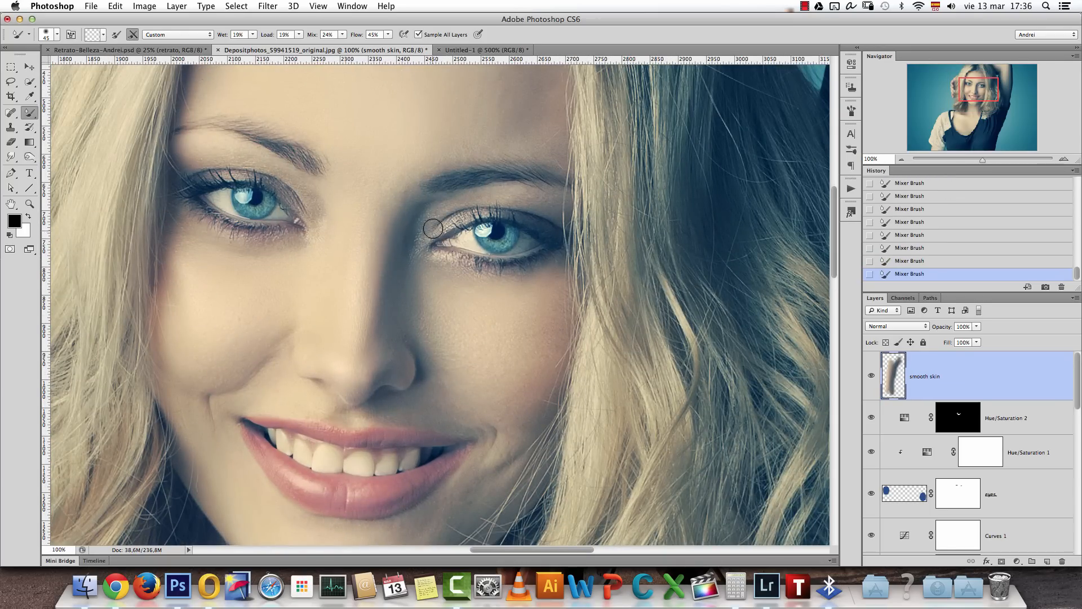
{"action": "left_click_drag", "start_coordinate": [378, 375], "coordinate": [354, 387]}
Enlarge the Mixer Brush to 80 px and smooth the under-eye area and cheek on the shadowed side of the face
{"action": "key", "text": "]"}
{"action": "key", "text": "]"}
{"action": "mouse_move", "coordinate": [426, 264]}
{"action": "left_mouse_down"}
{"action": "mouse_move", "coordinate": [502, 282]}
{"action": "mouse_move", "coordinate": [547, 276]}
{"action": "left_mouse_up"}
{"action": "key", "text": "]"}
{"action": "key", "text": "]"}
{"action": "mouse_move", "coordinate": [410, 290]}
{"action": "left_mouse_down"}
{"action": "mouse_move", "coordinate": [454, 369]}
{"action": "mouse_move", "coordinate": [499, 333]}
{"action": "left_mouse_up"}
{"action": "mouse_move", "coordinate": [447, 302]}
{"action": "left_mouse_down"}
{"action": "mouse_move", "coordinate": [518, 364]}
{"action": "mouse_move", "coordinate": [528, 313]}
{"action": "mouse_move", "coordinate": [518, 361]}
{"action": "mouse_move", "coordinate": [550, 288]}
{"action": "mouse_move", "coordinate": [546, 331]}
{"action": "mouse_move", "coordinate": [489, 322]}
{"action": "mouse_move", "coordinate": [451, 338]}
{"action": "mouse_move", "coordinate": [455, 393]}
{"action": "mouse_move", "coordinate": [500, 440]}
{"action": "left_mouse_up"}
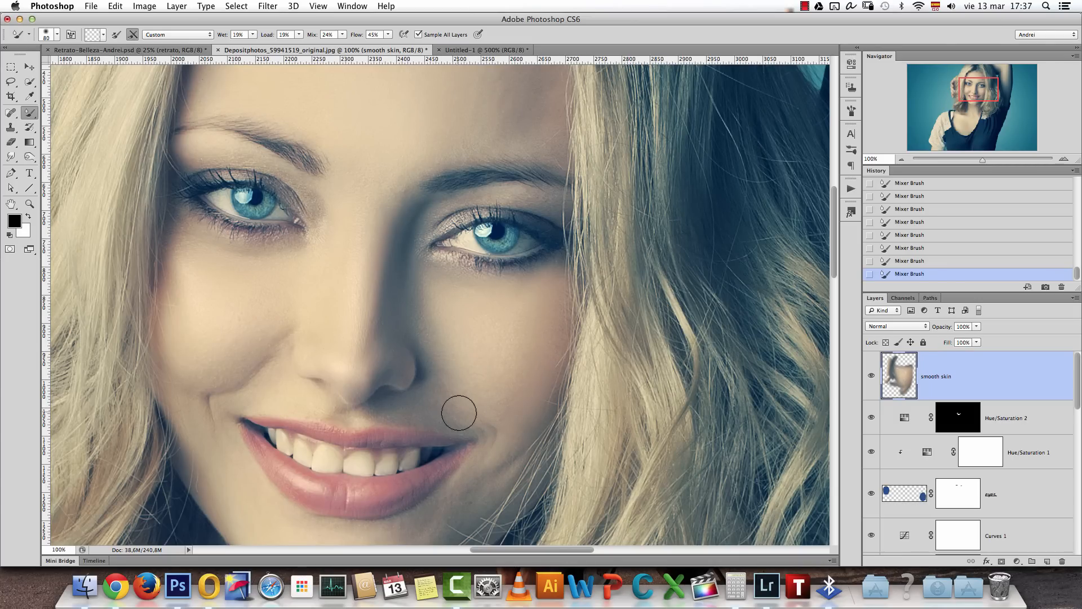
Reduce the Mixer Brush to 60 px and undo the last four smoothing strokes
{"action": "key", "text": "bracketleft"}
{"action": "key", "text": "bracketleft"}
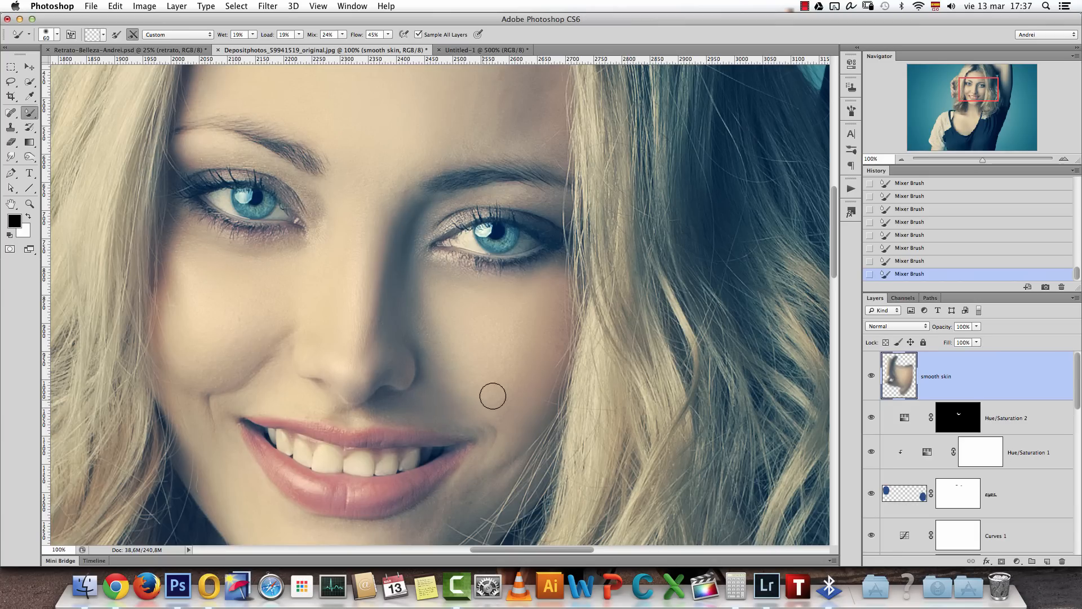
{"action": "key", "text": "alt+super+z"}
{"action": "key", "text": "alt+super+z"}
{"action": "key", "text": "alt+super+z"}
{"action": "key", "text": "alt+super+z"}
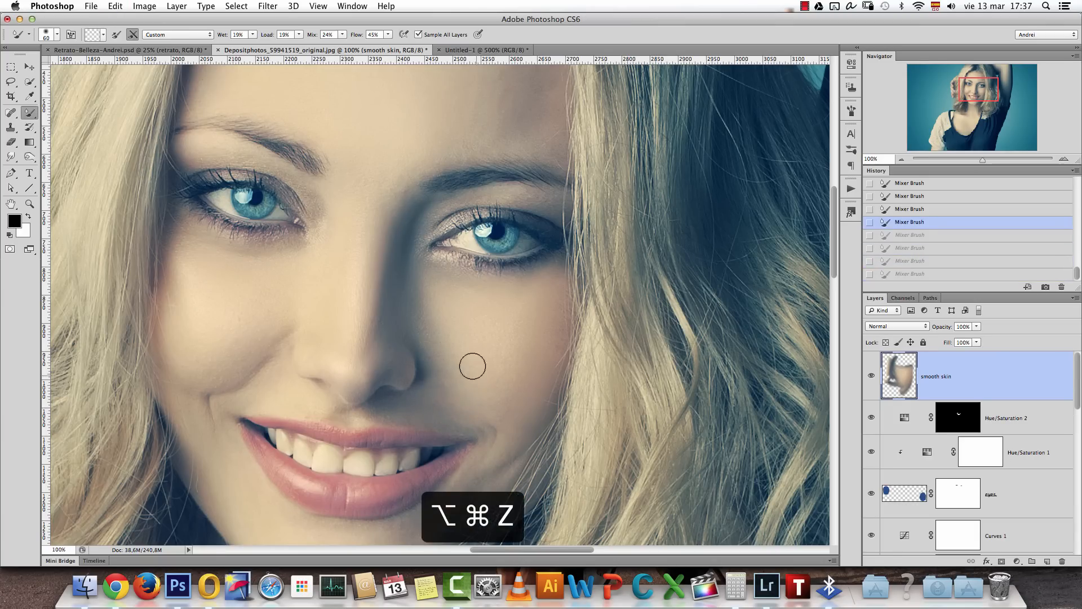
Set the Mixer Brush's Mix to 16% and its Flow to 33%
{"action": "left_click_drag", "start_coordinate": [340, 35], "coordinate": [341, 48]}
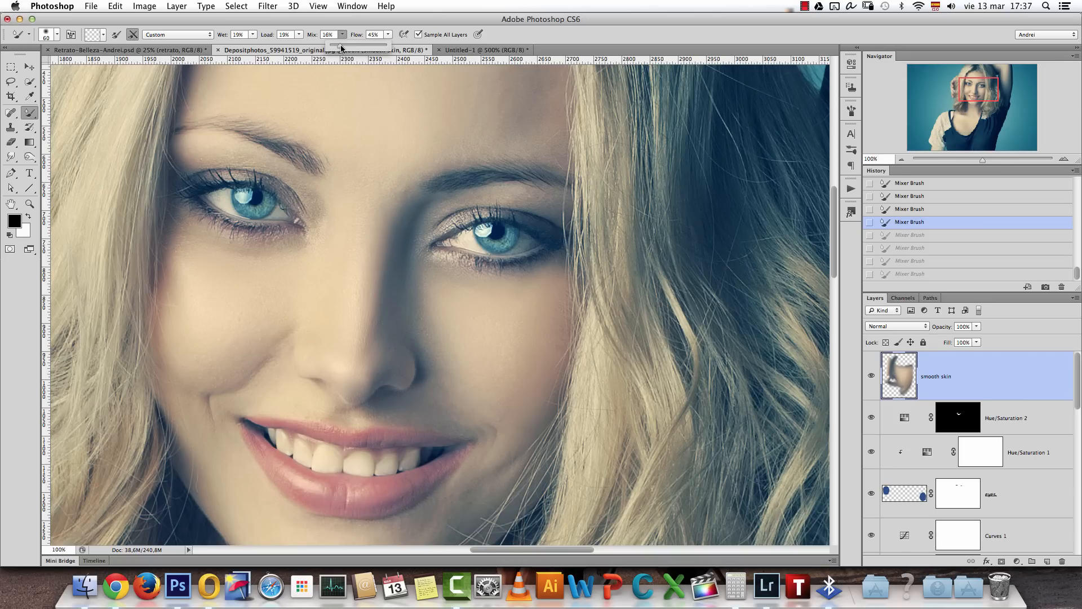
{"action": "left_click", "coordinate": [298, 35]}
{"action": "left_click", "coordinate": [388, 35]}
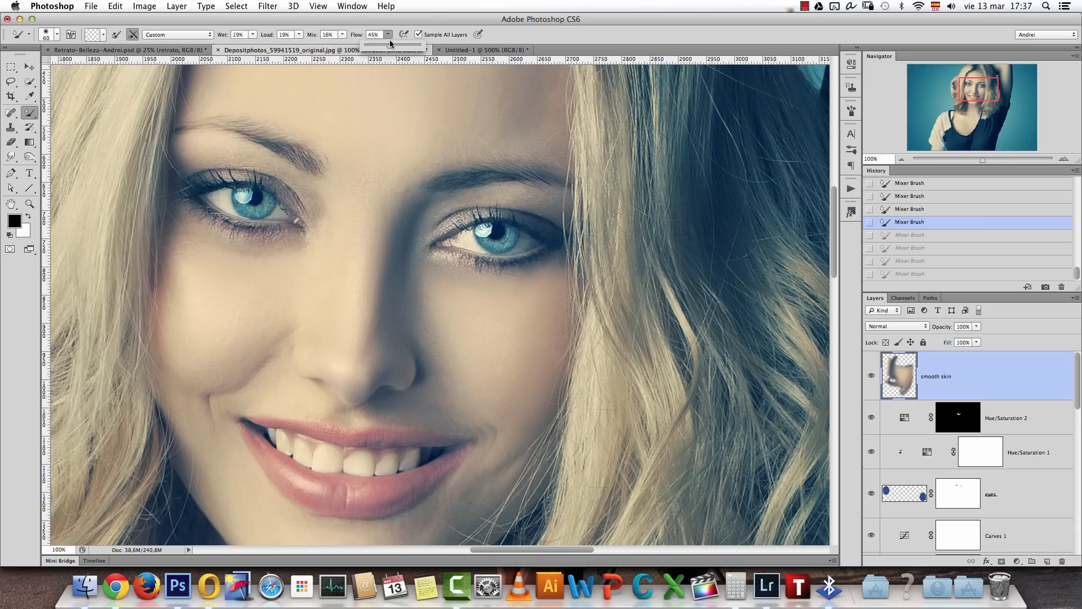
{"action": "left_click_drag", "start_coordinate": [383, 48], "coordinate": [382, 47]}
Smooth the cheek and under-eye skin on the lit side of the face and the nose, enlarging the Mixer Brush for the broader areas
{"action": "mouse_move", "coordinate": [274, 330]}
{"action": "left_mouse_down"}
{"action": "mouse_move", "coordinate": [210, 399]}
{"action": "mouse_move", "coordinate": [179, 260]}
{"action": "left_mouse_up"}
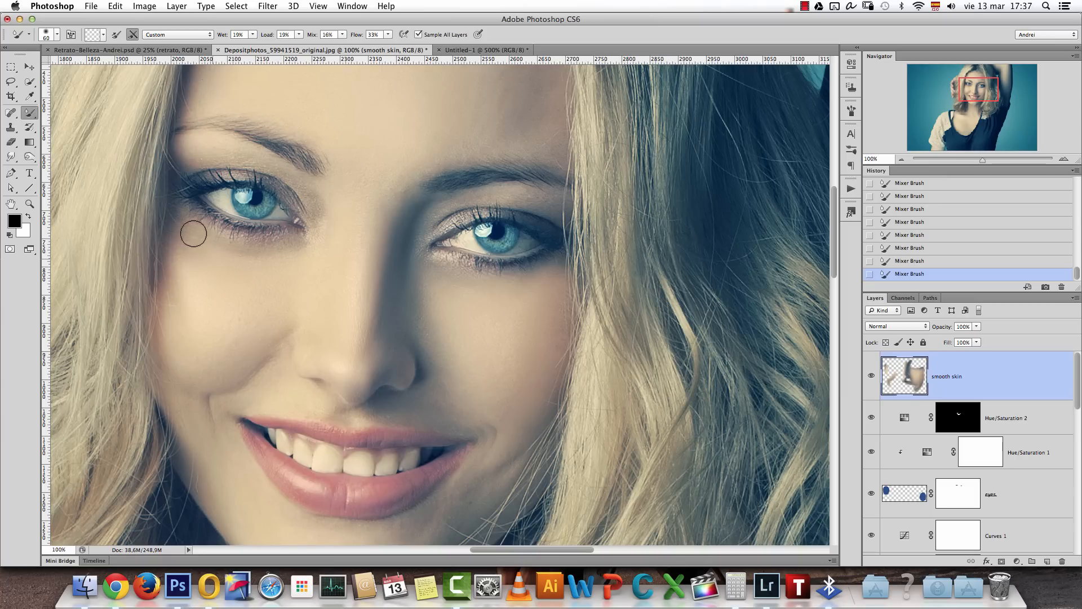
{"action": "key", "text": "bracketright"}
{"action": "key", "text": "bracketright"}
{"action": "key", "text": "bracketright"}
{"action": "left_click_drag", "start_coordinate": [341, 322], "coordinate": [322, 267]}
Reduce the Mixer Brush to 50 px and smooth the skin between the brow and lashes above both eyes
{"action": "key", "text": "bracketleft"}
{"action": "key", "text": "bracketleft"}
{"action": "key", "text": "bracketleft"}
{"action": "key", "text": "bracketleft"}
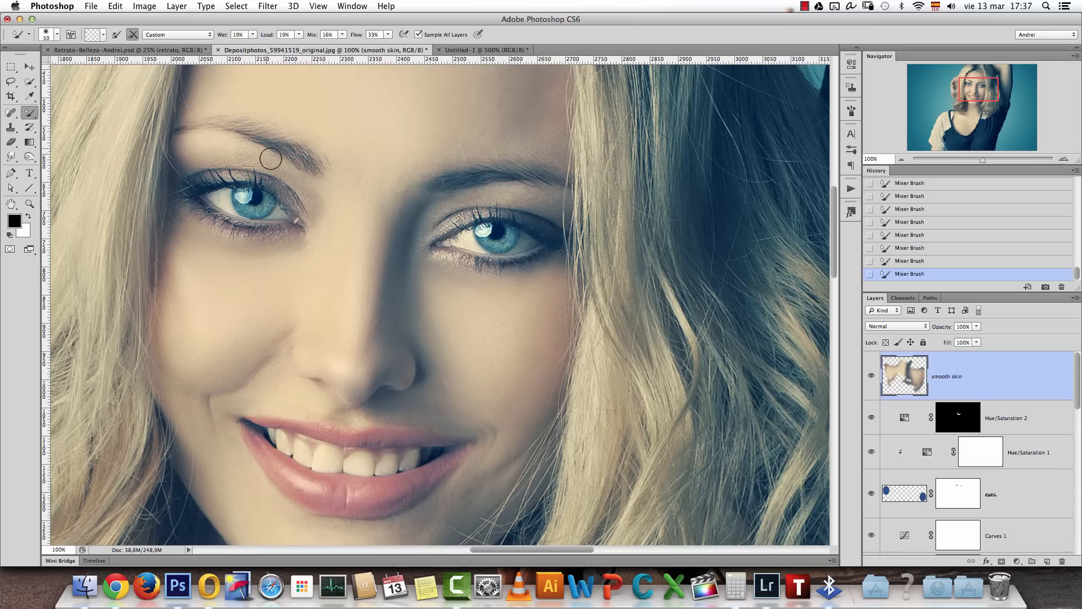
{"action": "mouse_move", "coordinate": [265, 171]}
{"action": "left_mouse_down"}
{"action": "mouse_move", "coordinate": [195, 162]}
{"action": "mouse_move", "coordinate": [223, 142]}
{"action": "mouse_move", "coordinate": [195, 147]}
{"action": "left_mouse_up"}
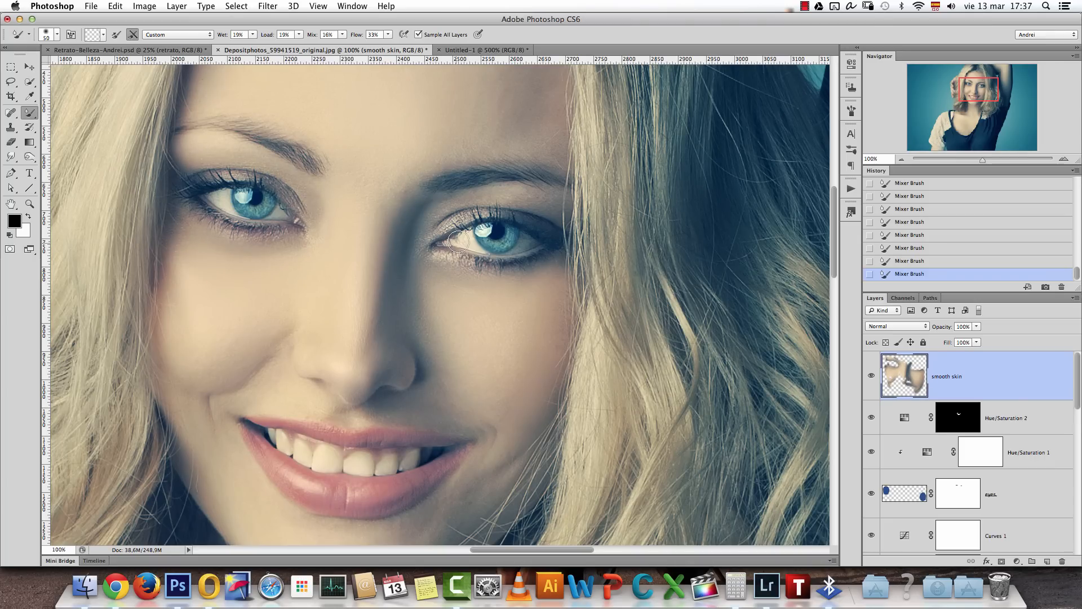
{"action": "mouse_move", "coordinate": [445, 205]}
{"action": "left_mouse_down"}
{"action": "mouse_move", "coordinate": [440, 218]}
{"action": "mouse_move", "coordinate": [564, 216]}
{"action": "mouse_move", "coordinate": [511, 202]}
{"action": "left_mouse_up"}
Smooth the forehead and the area between the eyebrows, enlarging the Mixer Brush up to 150 px
{"action": "scroll", "coordinate": [430, 164], "scroll_direction": "up", "scroll_amount": 3}
{"action": "key", "text": "bracketright"}
{"action": "key", "text": "bracketright"}
{"action": "key", "text": "bracketright"}
{"action": "key", "text": "bracketright"}
{"action": "mouse_move", "coordinate": [399, 182]}
{"action": "left_mouse_down"}
{"action": "mouse_move", "coordinate": [406, 241]}
{"action": "mouse_move", "coordinate": [393, 249]}
{"action": "left_mouse_up"}
{"action": "key", "text": "bracketright"}
{"action": "key", "text": "bracketright"}
{"action": "key", "text": "bracketright"}
{"action": "mouse_move", "coordinate": [293, 266]}
{"action": "left_mouse_down"}
{"action": "mouse_move", "coordinate": [244, 254]}
{"action": "mouse_move", "coordinate": [202, 330]}
{"action": "left_mouse_up"}
{"action": "mouse_move", "coordinate": [375, 313]}
{"action": "left_mouse_down"}
{"action": "mouse_move", "coordinate": [234, 305]}
{"action": "mouse_move", "coordinate": [345, 261]}
{"action": "mouse_move", "coordinate": [468, 239]}
{"action": "mouse_move", "coordinate": [336, 215]}
{"action": "mouse_move", "coordinate": [540, 321]}
{"action": "mouse_move", "coordinate": [481, 364]}
{"action": "left_mouse_up"}
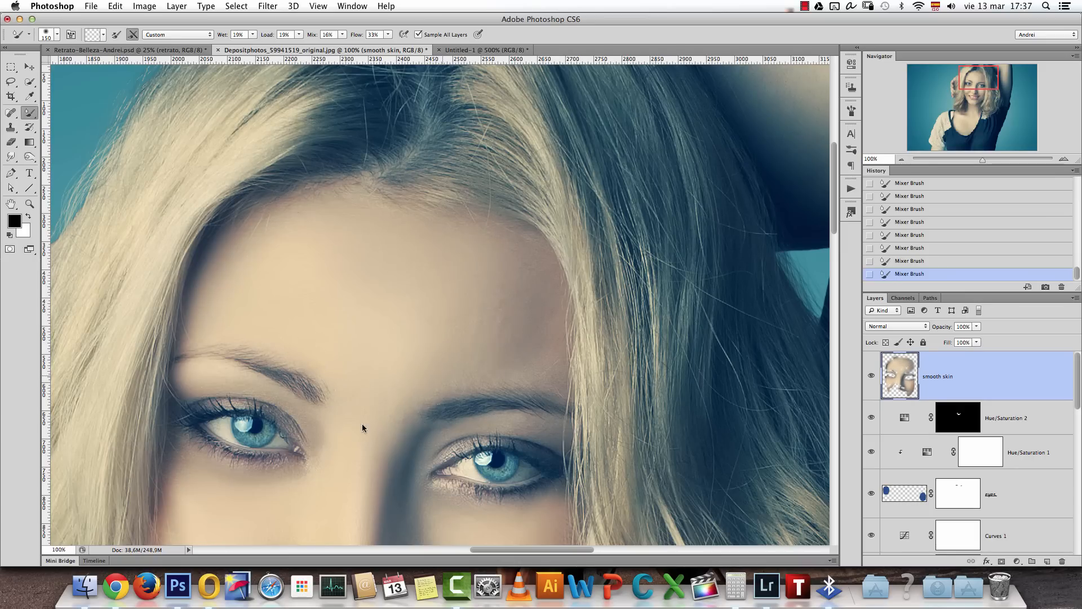
Smooth the skin around the nose, mouth and chin, reducing the Mixer Brush to 60–70 px
{"action": "scroll", "coordinate": [457, 234], "scroll_direction": "down", "scroll_amount": 5}
{"action": "key", "text": "bracketleft"}
{"action": "key", "text": "bracketleft"}
{"action": "key", "text": "bracketleft"}
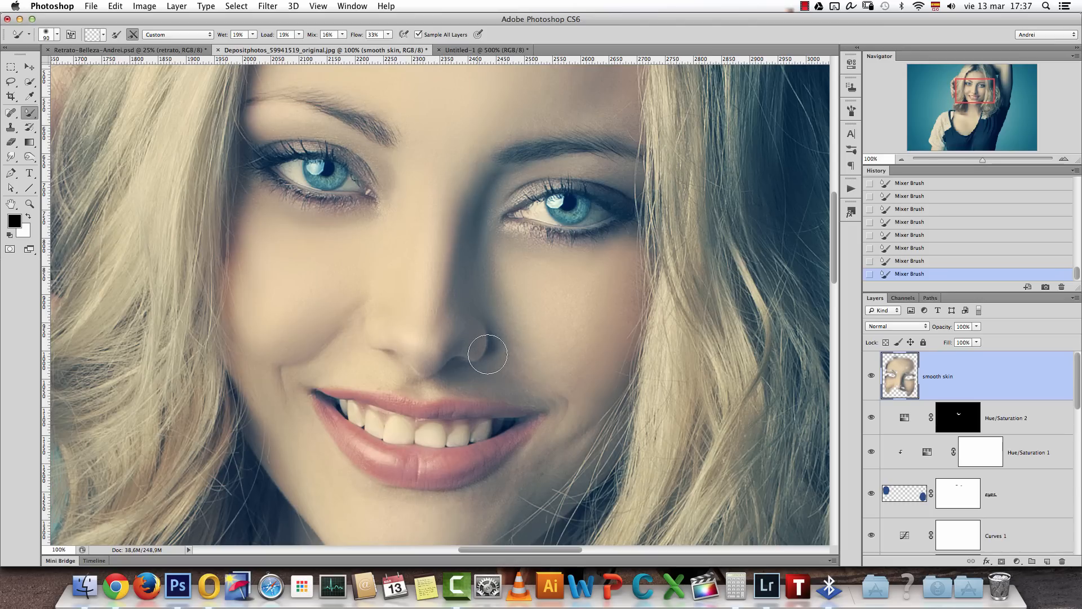
{"action": "key", "text": "bracketleft"}
{"action": "key", "text": "bracketleft"}
{"action": "key", "text": "bracketleft"}
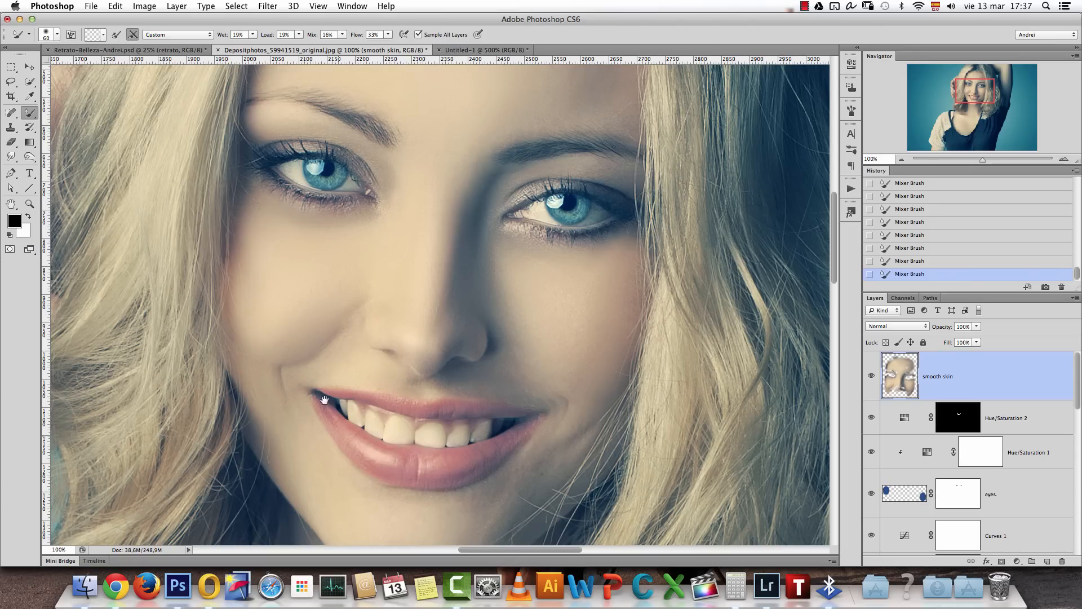
{"action": "left_click_drag", "start_coordinate": [324, 399], "coordinate": [285, 253]}
{"action": "key", "text": "bracketright"}
{"action": "left_click_drag", "start_coordinate": [544, 292], "coordinate": [510, 318]}
{"action": "left_click_drag", "start_coordinate": [466, 386], "coordinate": [517, 334]}
{"action": "mouse_move", "coordinate": [354, 396]}
{"action": "left_mouse_down"}
{"action": "mouse_move", "coordinate": [329, 389]}
{"action": "mouse_move", "coordinate": [422, 415]}
{"action": "mouse_move", "coordinate": [328, 400]}
{"action": "left_mouse_up"}
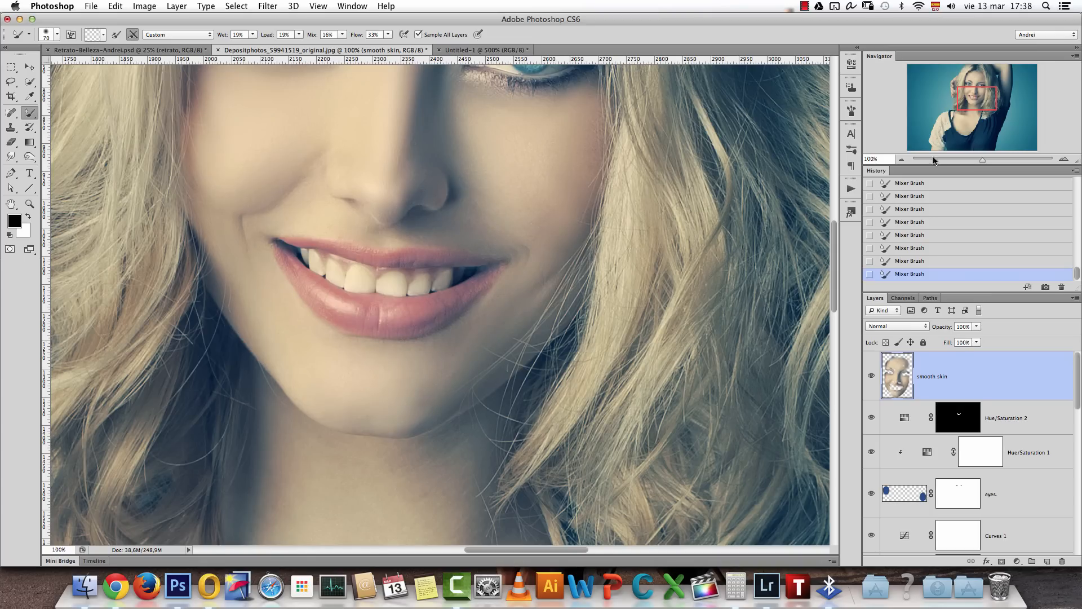
Smooth the neck and chest skin with the Mixer Brush enlarged to 175 px
{"action": "left_click", "coordinate": [902, 159]}
{"action": "scroll", "coordinate": [466, 358], "scroll_direction": "down", "scroll_amount": 3}
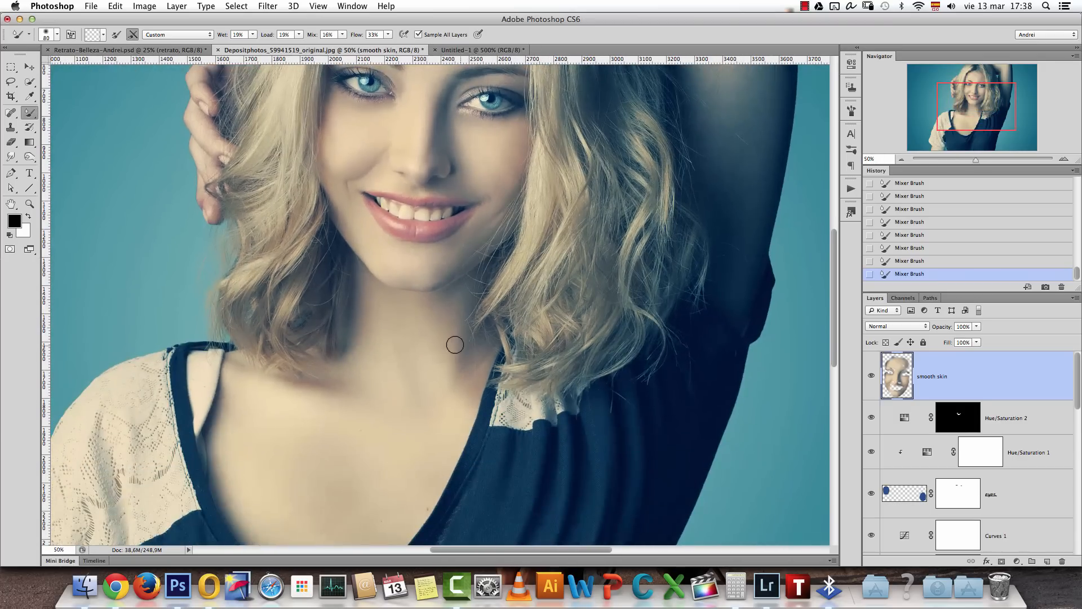
{"action": "key", "text": "bracketright"}
{"action": "key", "text": "bracketright"}
{"action": "key", "text": "bracketright"}
{"action": "mouse_move", "coordinate": [401, 382]}
{"action": "left_mouse_down"}
{"action": "mouse_move", "coordinate": [370, 366]}
{"action": "mouse_move", "coordinate": [306, 431]}
{"action": "left_mouse_up"}
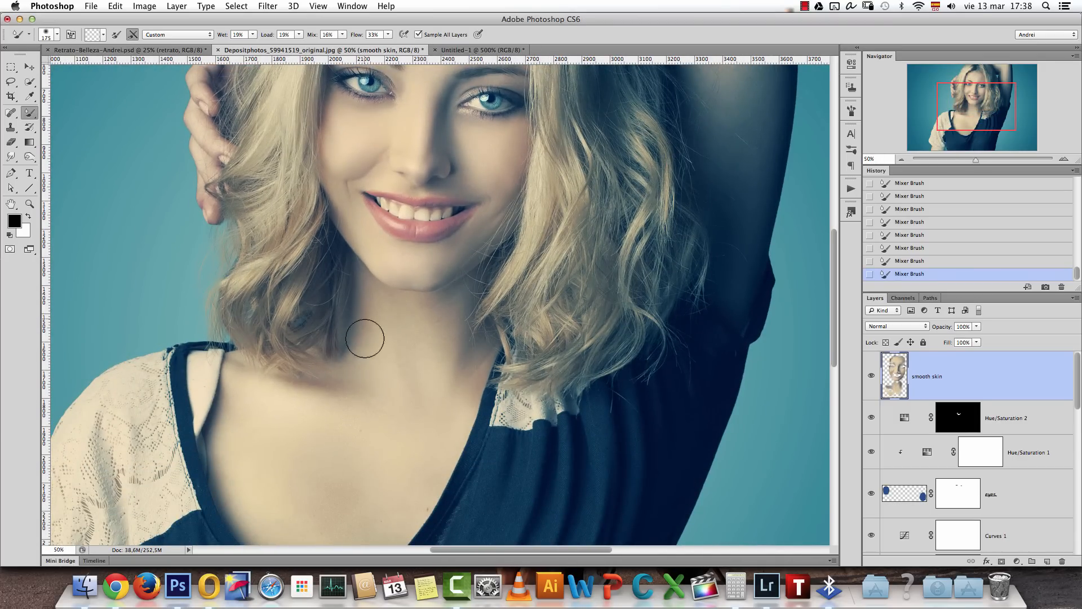
{"action": "scroll", "coordinate": [428, 439], "scroll_direction": "down", "scroll_amount": 5}
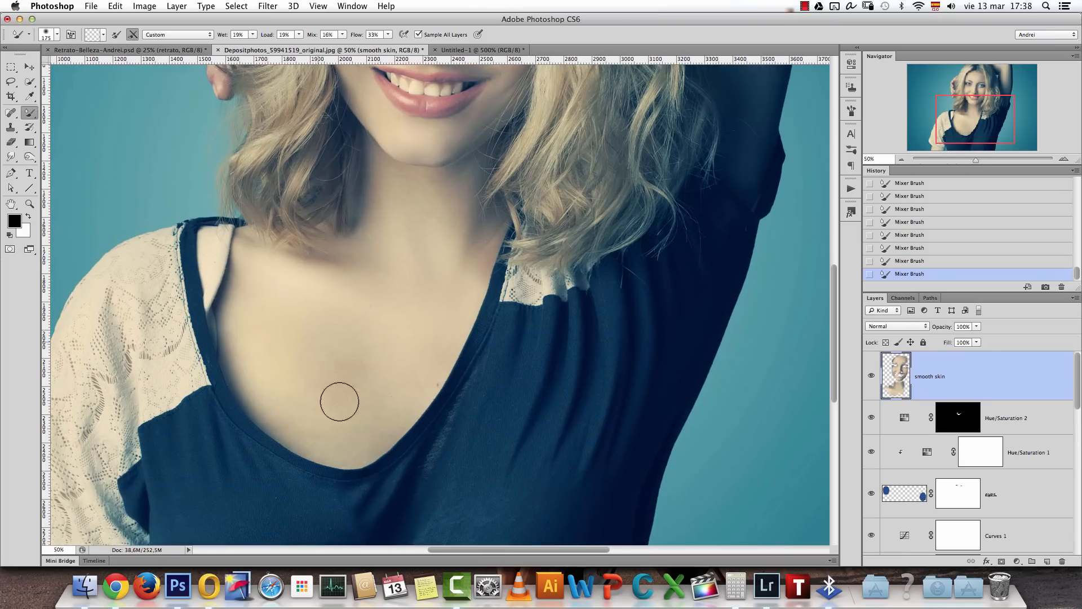
{"action": "mouse_move", "coordinate": [301, 386]}
{"action": "left_mouse_down"}
{"action": "mouse_move", "coordinate": [277, 398]}
{"action": "mouse_move", "coordinate": [240, 329]}
{"action": "mouse_move", "coordinate": [294, 432]}
{"action": "mouse_move", "coordinate": [257, 387]}
{"action": "mouse_move", "coordinate": [357, 443]}
{"action": "mouse_move", "coordinate": [326, 391]}
{"action": "mouse_move", "coordinate": [347, 400]}
{"action": "left_mouse_up"}
Reduce the Mixer Brush to 90 px, undo a diagonal stroke across the chest, and smooth the skin beside the shoulder strap
{"action": "key", "text": "bracketleft"}
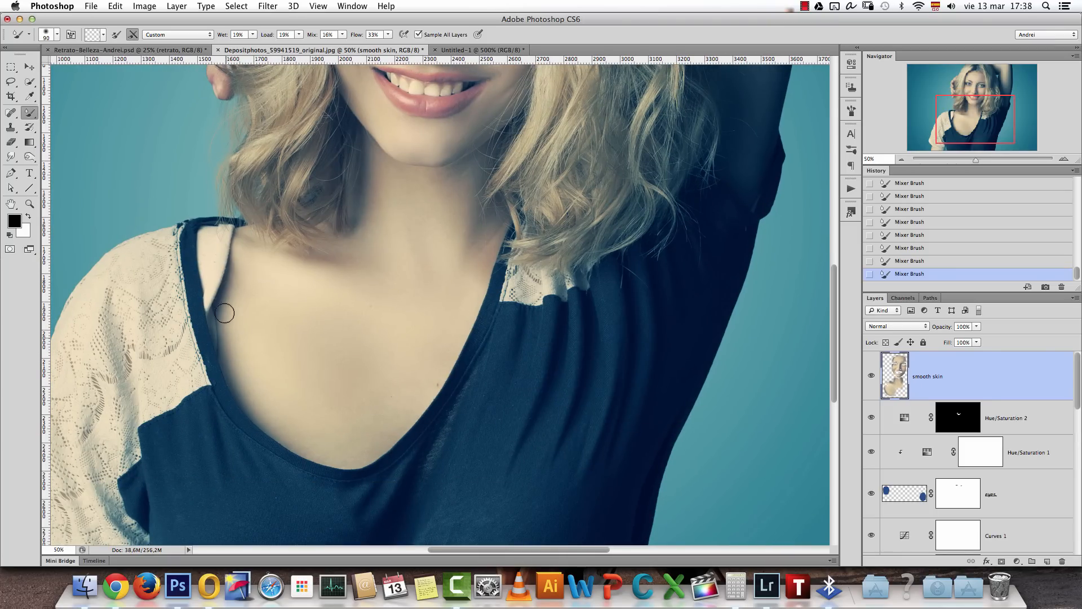
{"action": "left_click_drag", "start_coordinate": [229, 400], "coordinate": [391, 283]}
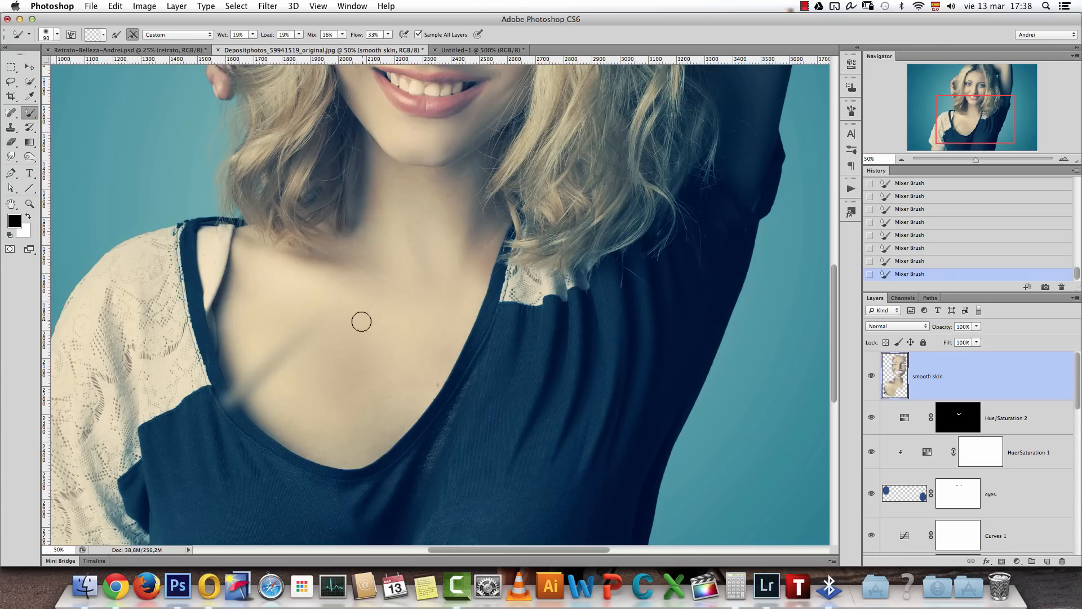
{"action": "key", "text": "alt+super+z"}
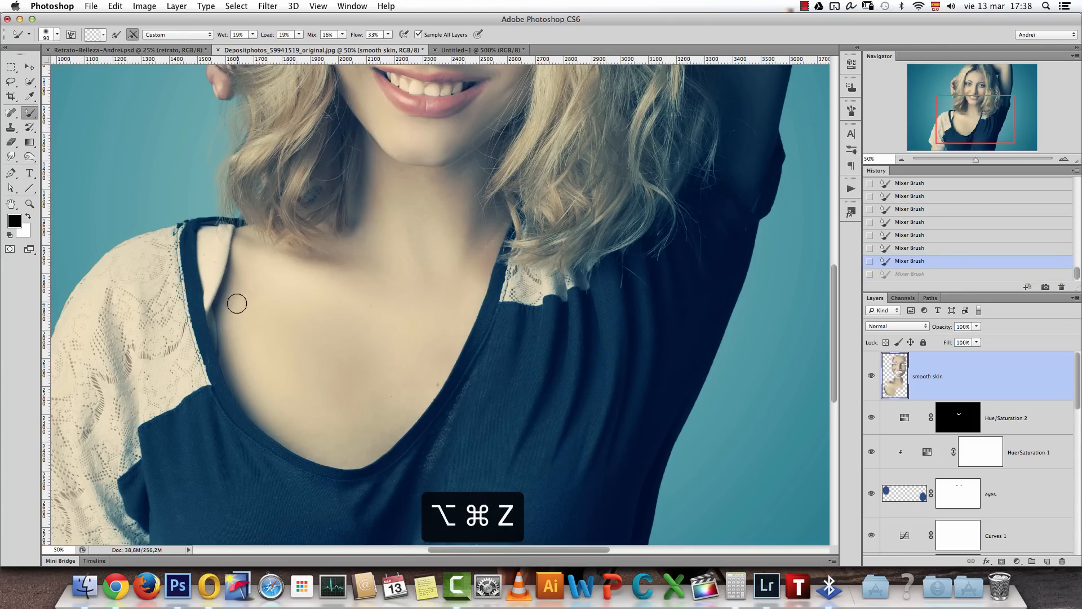
{"action": "left_click", "coordinate": [233, 297]}
Smooth the skin of the raised arm with the Mixer Brush enlarged to 150 px
{"action": "key", "text": "bracketright"}
{"action": "key", "text": "bracketright"}
{"action": "key", "text": "bracketright"}
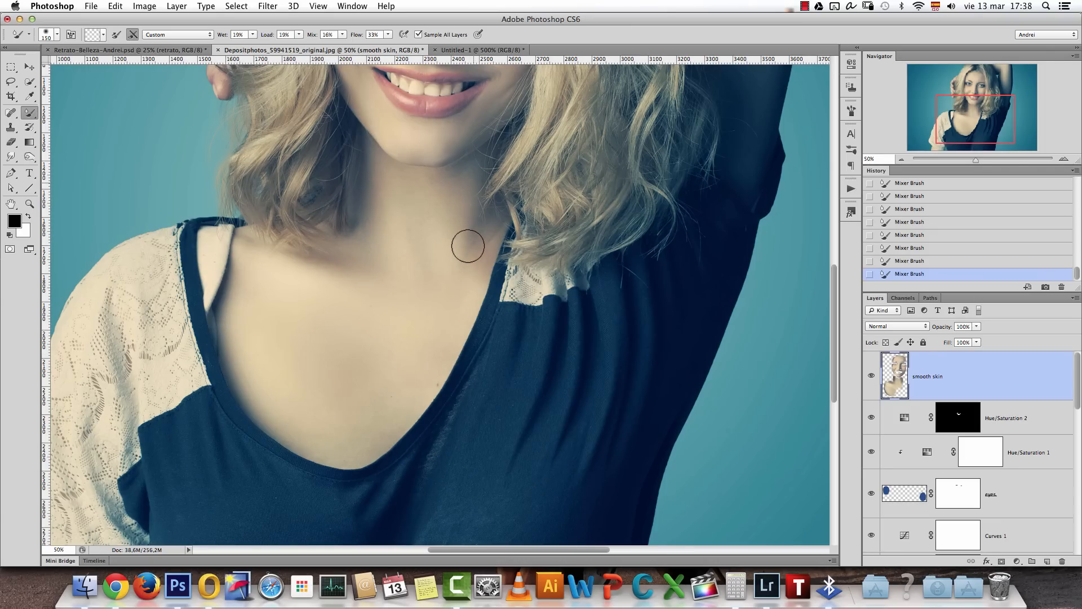
{"action": "scroll", "coordinate": [463, 292], "scroll_direction": "up", "scroll_amount": 10}
{"action": "mouse_move", "coordinate": [603, 322]}
{"action": "left_mouse_down"}
{"action": "mouse_move", "coordinate": [614, 346]}
{"action": "mouse_move", "coordinate": [600, 395]}
{"action": "left_mouse_up"}
{"action": "left_click_drag", "start_coordinate": [620, 208], "coordinate": [597, 358]}
{"action": "mouse_move", "coordinate": [465, 232]}
{"action": "left_mouse_down"}
{"action": "mouse_move", "coordinate": [516, 257]}
{"action": "mouse_move", "coordinate": [475, 211]}
{"action": "mouse_move", "coordinate": [582, 205]}
{"action": "left_mouse_up"}
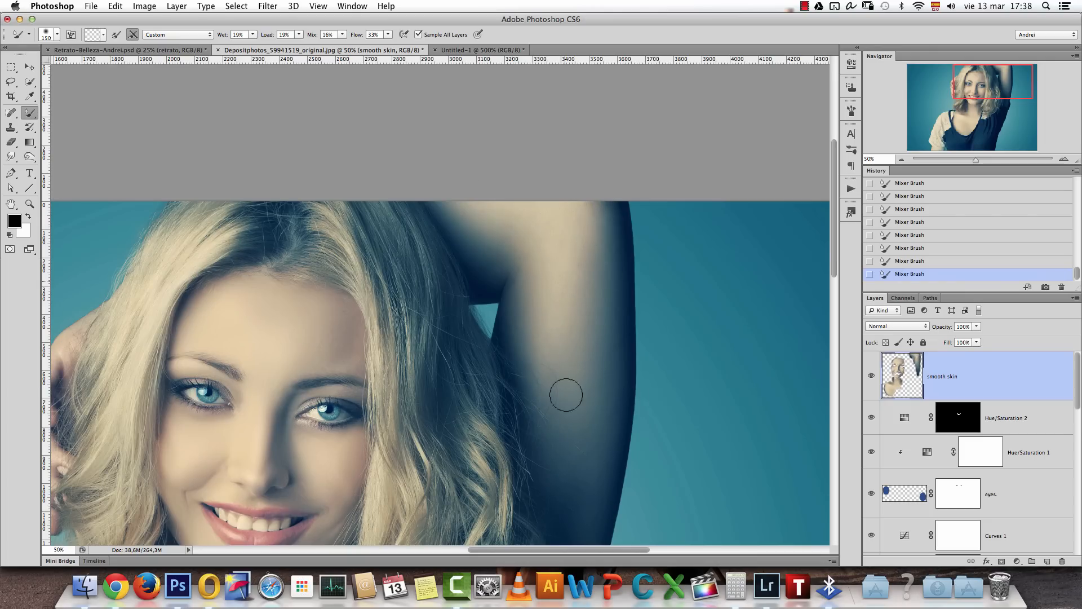
Toggle the smooth skin layer's visibility to compare the face before and after smoothing
{"action": "mouse_move", "coordinate": [376, 369]}
{"action": "left_mouse_down"}
{"action": "mouse_move", "coordinate": [533, 221]}
{"action": "mouse_move", "coordinate": [478, 257]}
{"action": "left_mouse_up"}
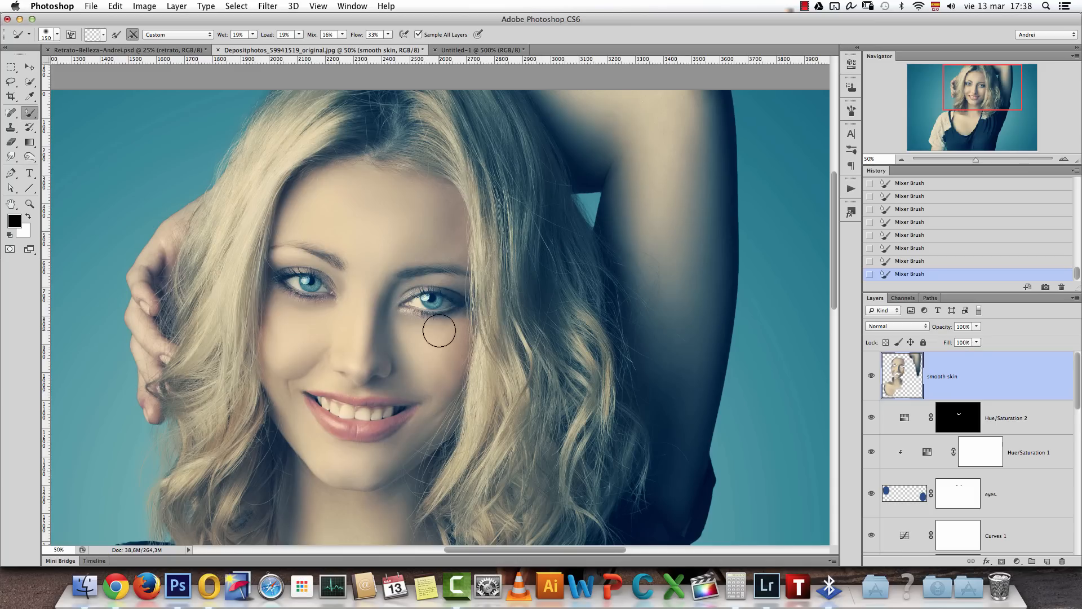
{"action": "left_click", "coordinate": [871, 375]}
{"action": "left_click", "coordinate": [871, 377]}
{"action": "left_click", "coordinate": [871, 385]}
{"action": "left_click", "coordinate": [871, 387]}
{"action": "left_click", "coordinate": [872, 389]}
{"action": "left_click", "coordinate": [1060, 161]}
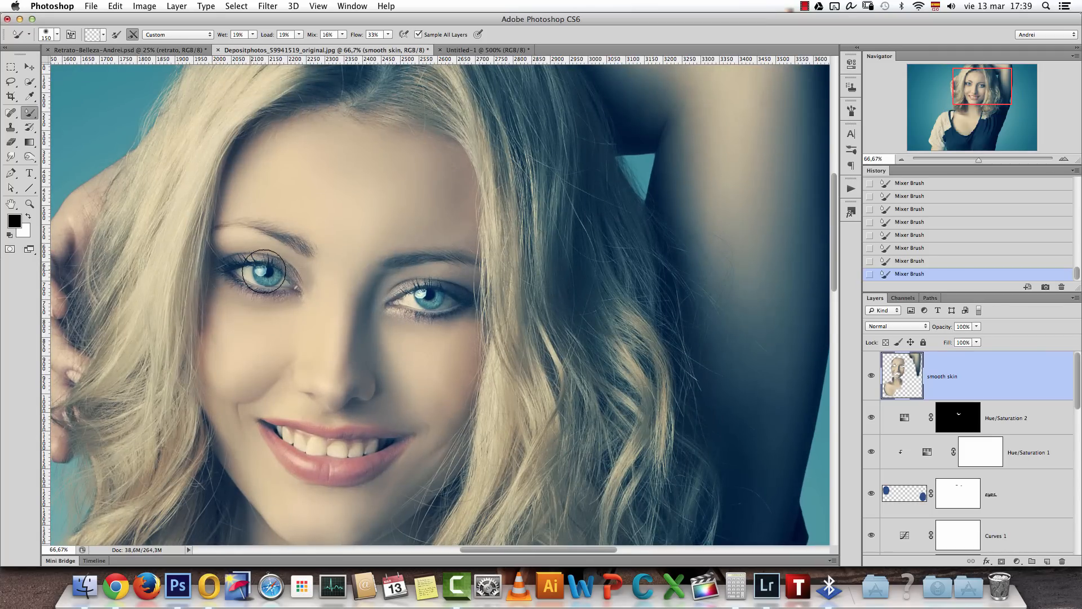
Lower the smooth skin layer's opacity to 52%
{"action": "left_click", "coordinate": [976, 327]}
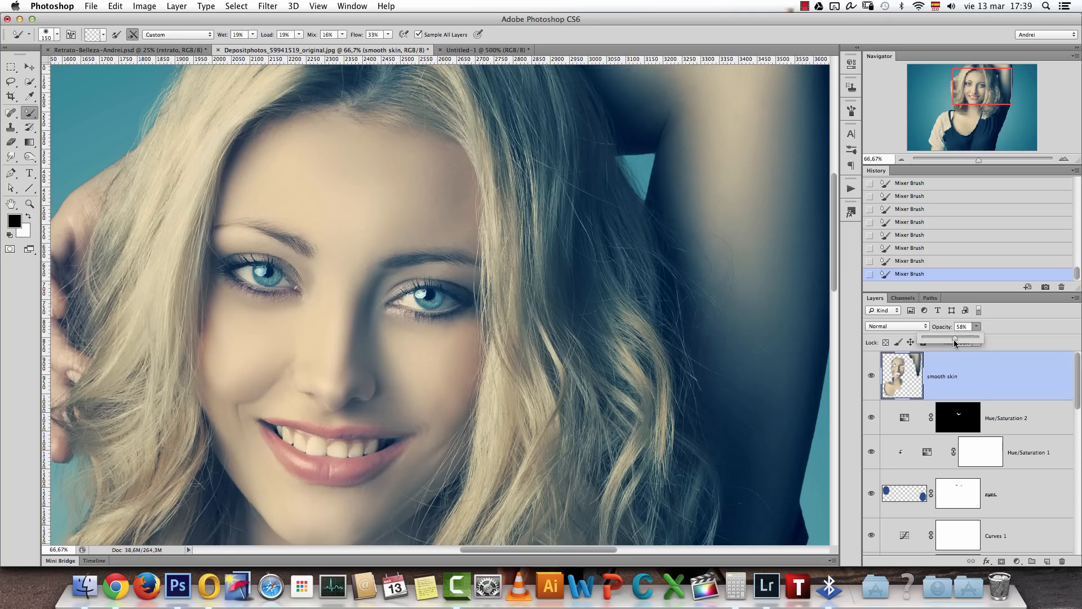
{"action": "left_click_drag", "start_coordinate": [950, 339], "coordinate": [952, 340]}
{"action": "left_click", "coordinate": [1001, 376]}
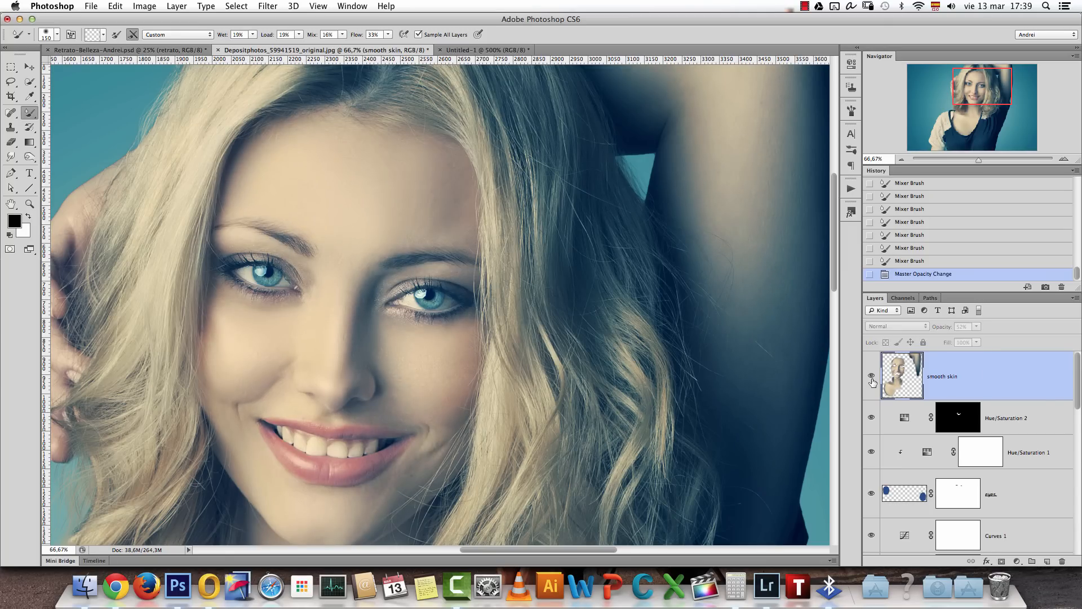
Add a Vibrance adjustment layer above the smooth skin layer with Vibrance +12 and Saturation +4
{"action": "left_click", "coordinate": [901, 160]}
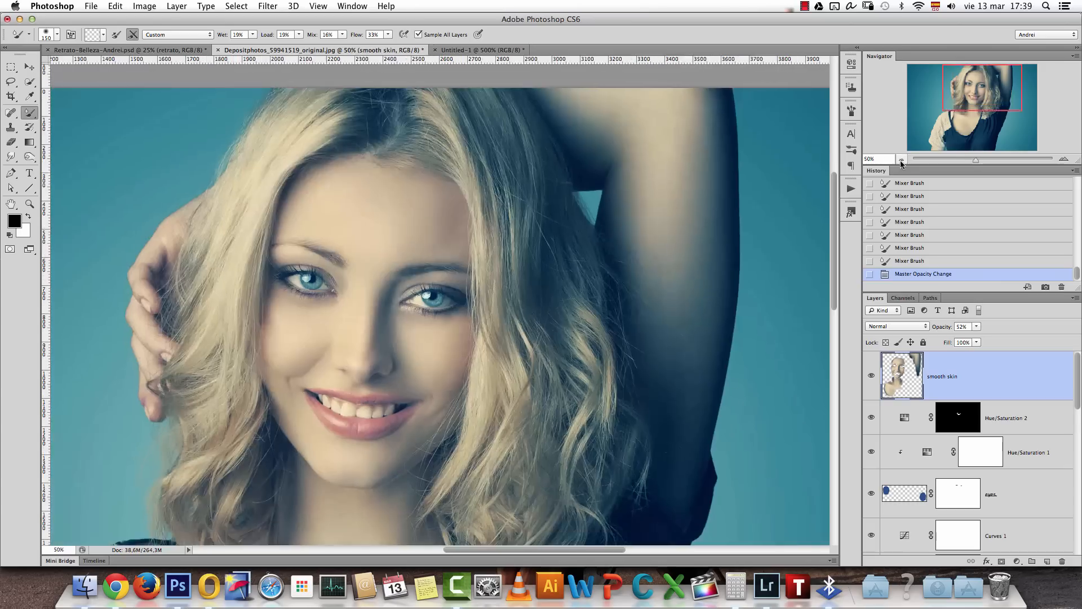
{"action": "left_click", "coordinate": [901, 160]}
{"action": "left_click_drag", "start_coordinate": [984, 93], "coordinate": [975, 96]}
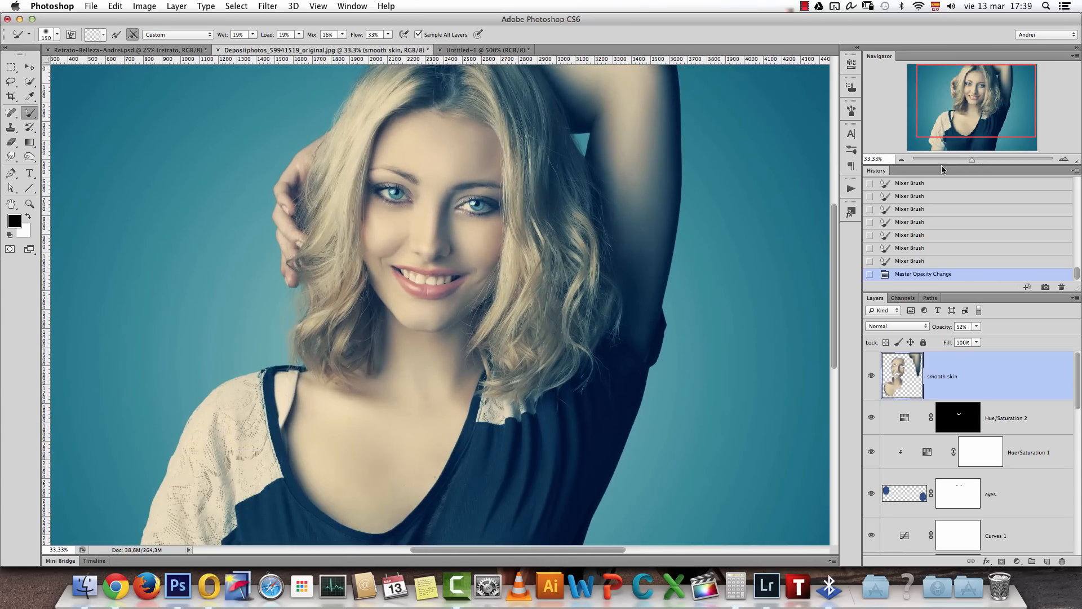
{"action": "left_click", "coordinate": [901, 160]}
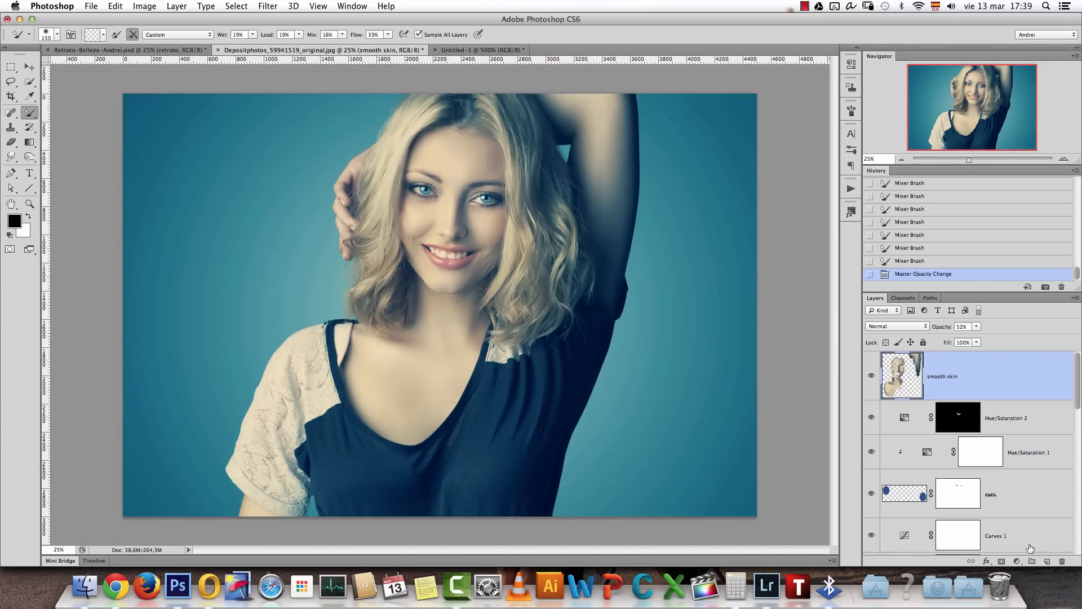
{"action": "left_click", "coordinate": [1016, 561]}
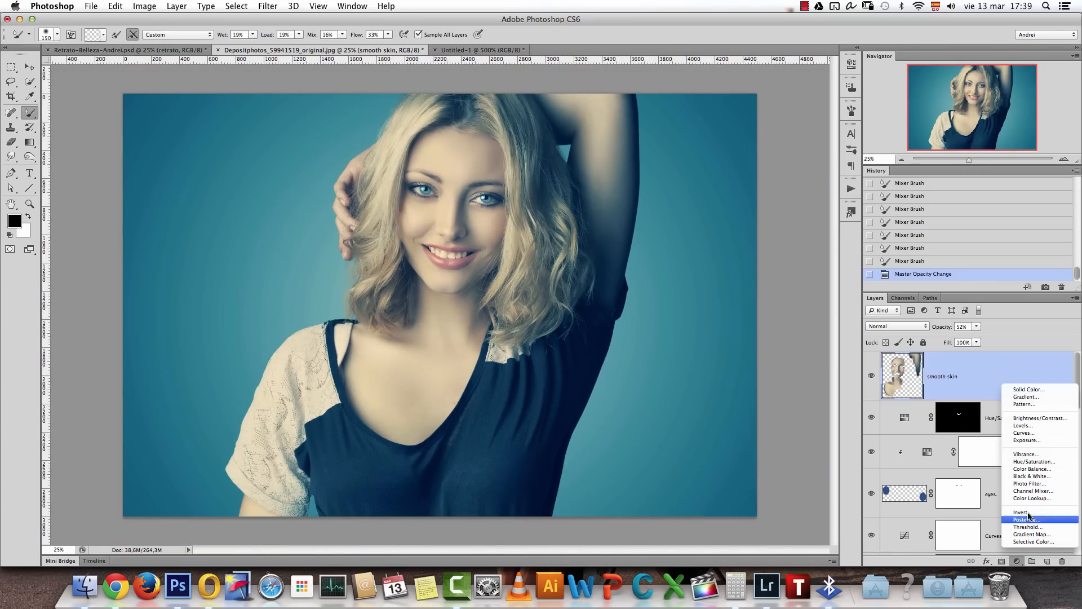
{"action": "left_click", "coordinate": [1034, 455]}
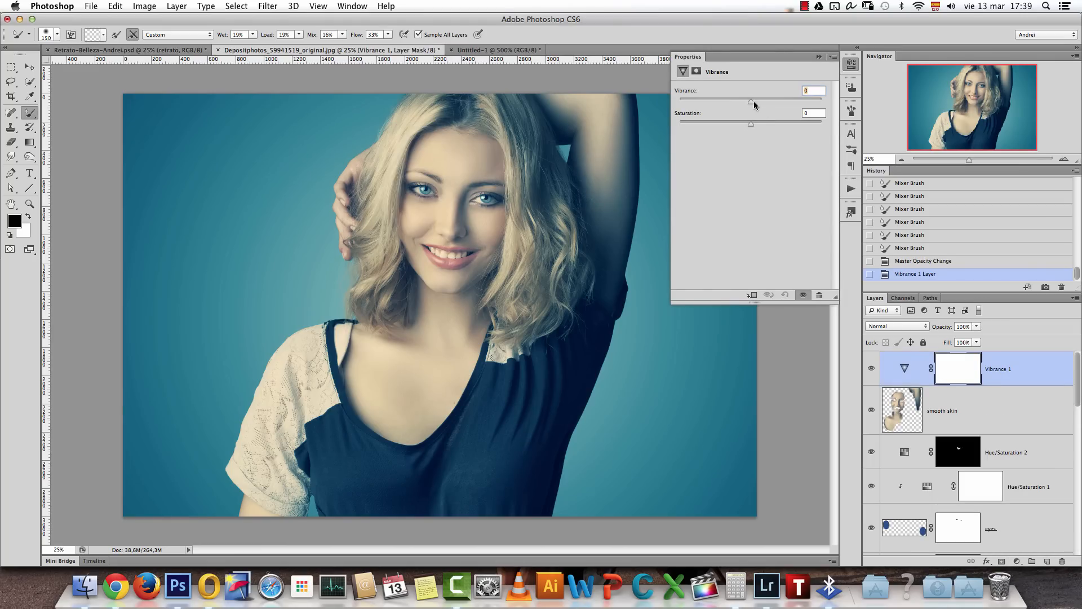
{"action": "left_click_drag", "start_coordinate": [759, 104], "coordinate": [759, 104]}
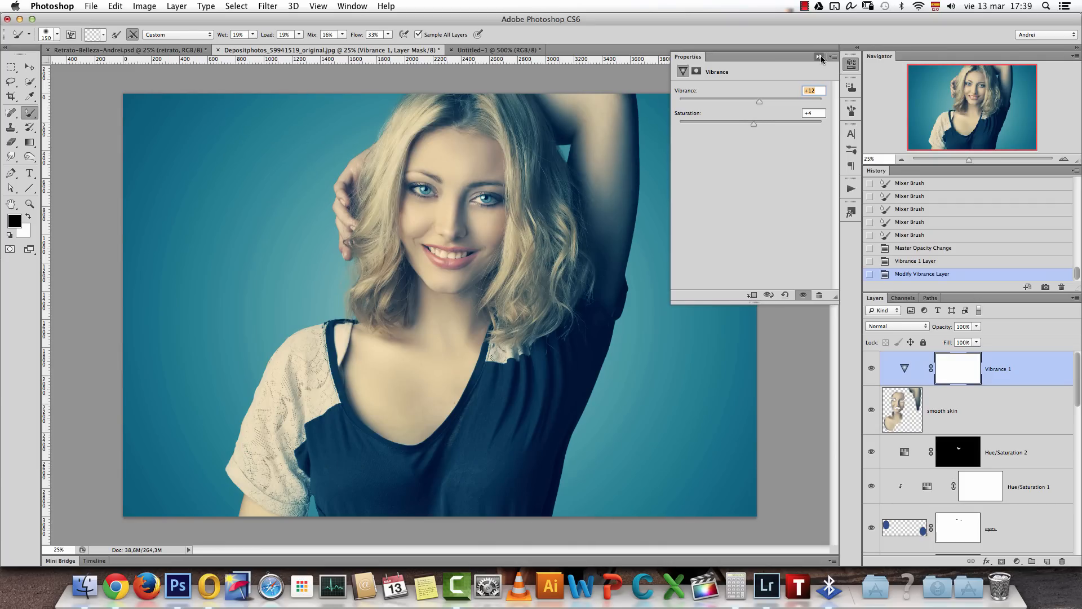
{"action": "left_click", "coordinate": [818, 57]}
Add a Levels adjustment layer with midtones 1.02 and highlights 242, and compare the image with and without it
{"action": "left_click", "coordinate": [1016, 561]}
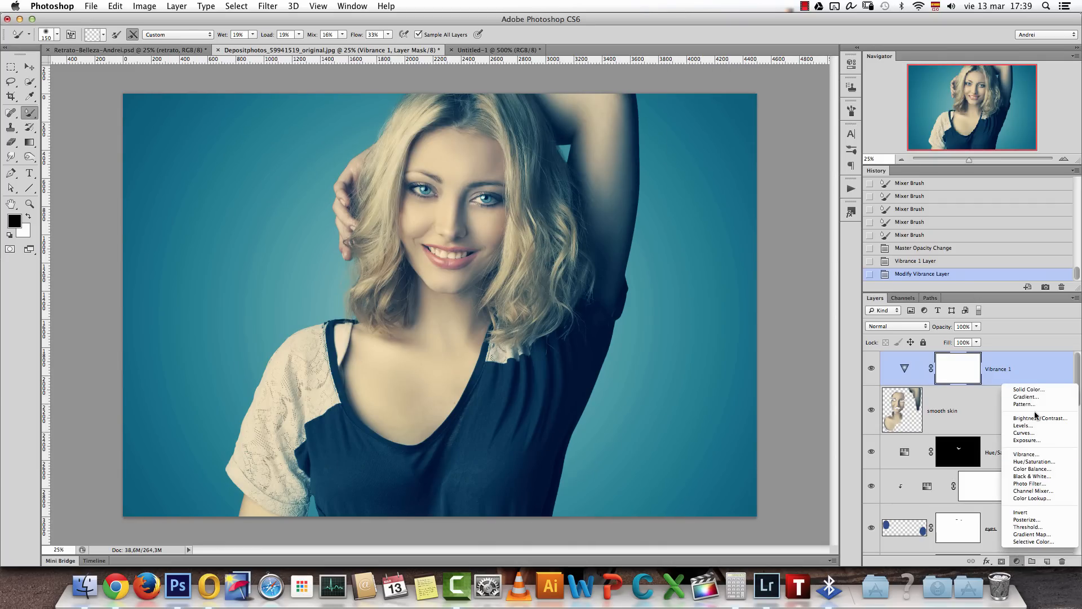
{"action": "left_click", "coordinate": [1027, 428]}
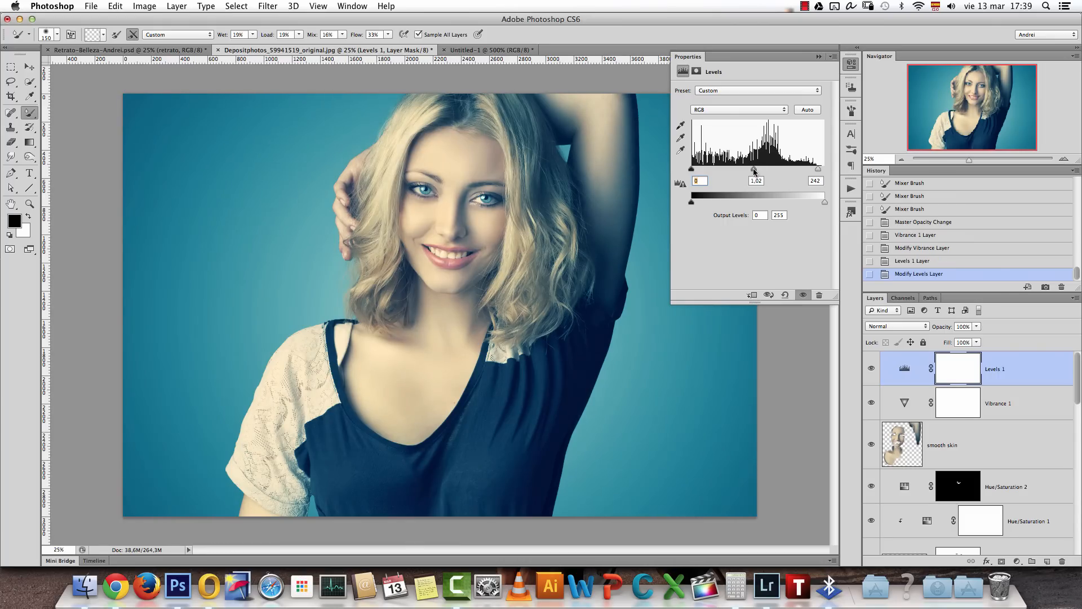
{"action": "left_click", "coordinate": [818, 57]}
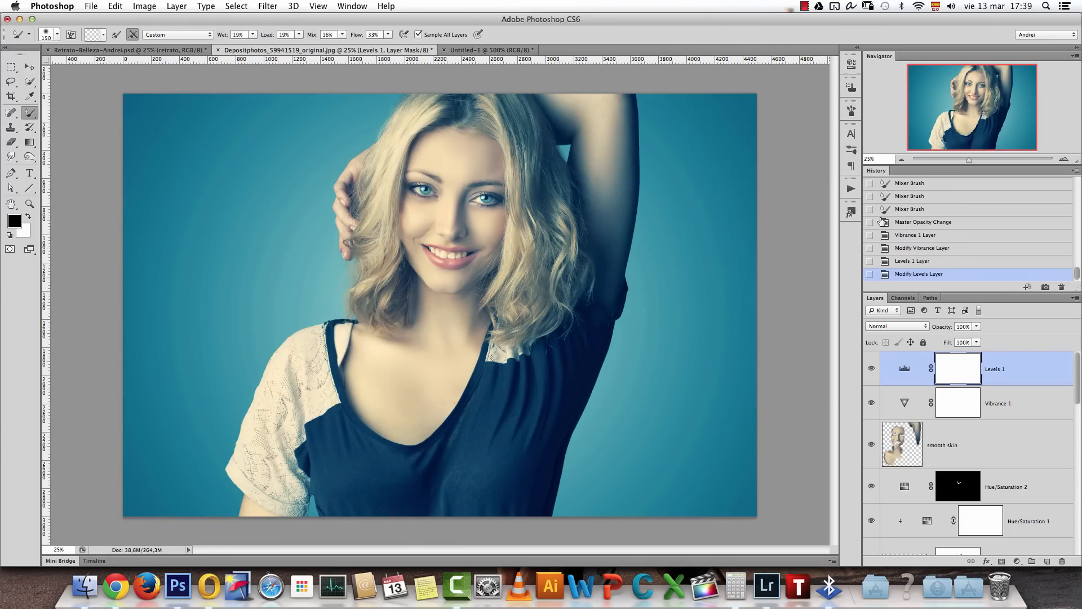
{"action": "left_click", "coordinate": [872, 370]}
{"action": "left_click", "coordinate": [871, 369]}
Select the Texture layer, isolate the BG layer, and show Color Fill 1, Layer 1, hair and model again
{"action": "left_click_drag", "start_coordinate": [1078, 381], "coordinate": [1079, 455]}
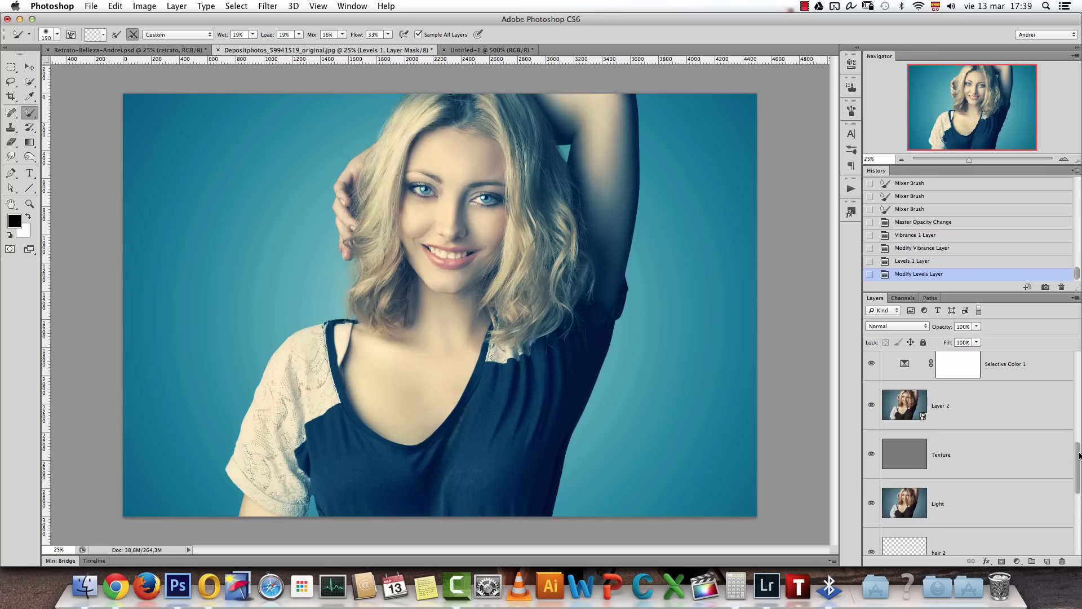
{"action": "left_click", "coordinate": [970, 460]}
{"action": "left_click", "coordinate": [963, 495]}
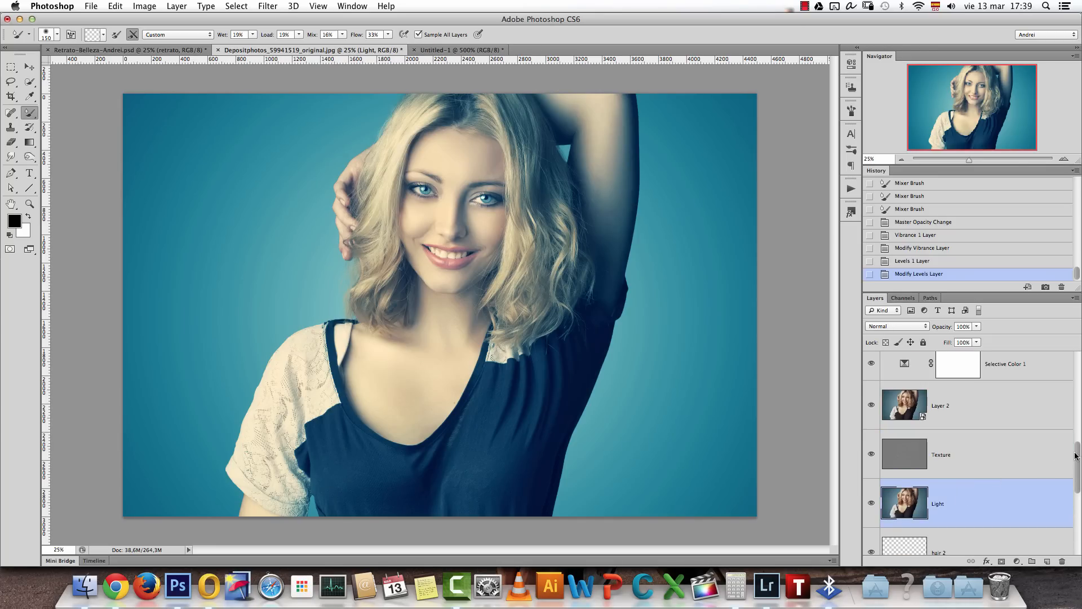
{"action": "left_click_drag", "start_coordinate": [1077, 454], "coordinate": [1076, 516]}
{"action": "left_click", "coordinate": [1036, 434]}
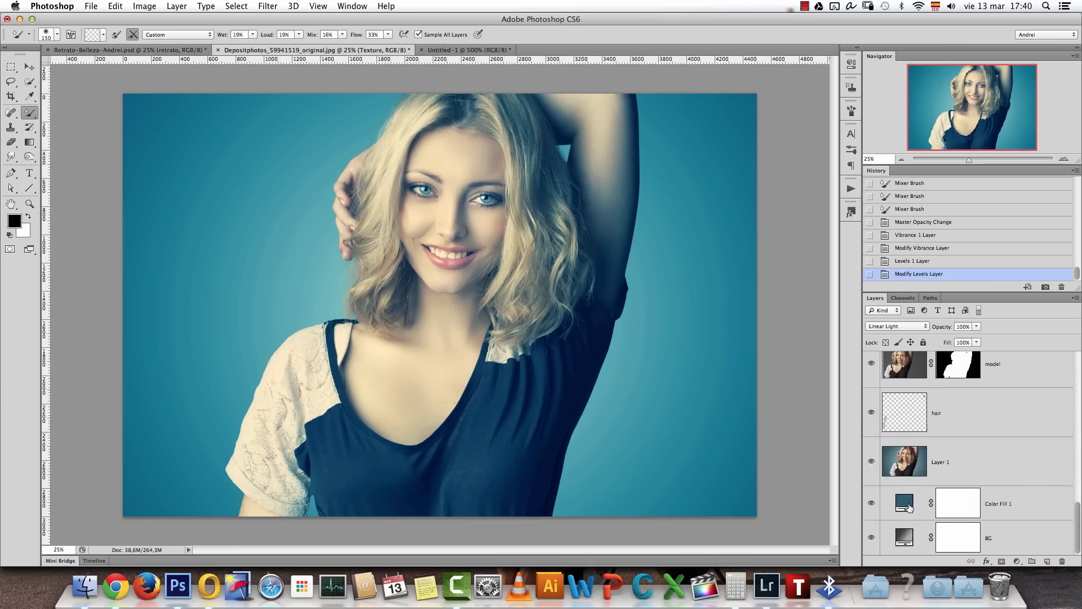
{"action": "left_click", "coordinate": [871, 538], "text": "alt"}
{"action": "left_click", "coordinate": [871, 503]}
{"action": "left_click", "coordinate": [872, 461]}
{"action": "left_click", "coordinate": [871, 363]}
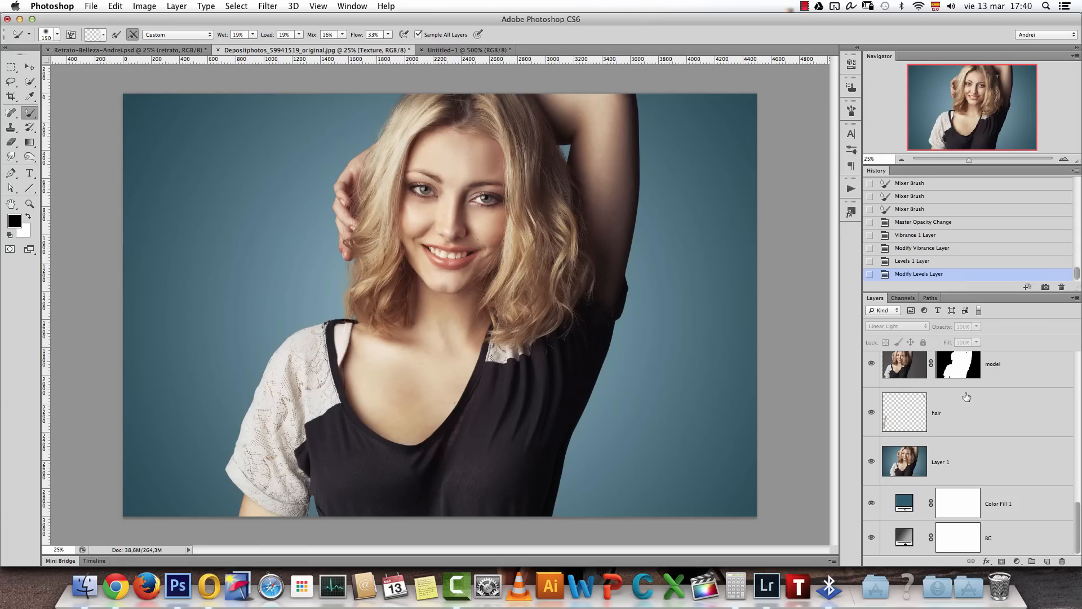
Make the hair 2, Light and Texture layers visible as well
{"action": "left_click_drag", "start_coordinate": [1076, 506], "coordinate": [1079, 492]}
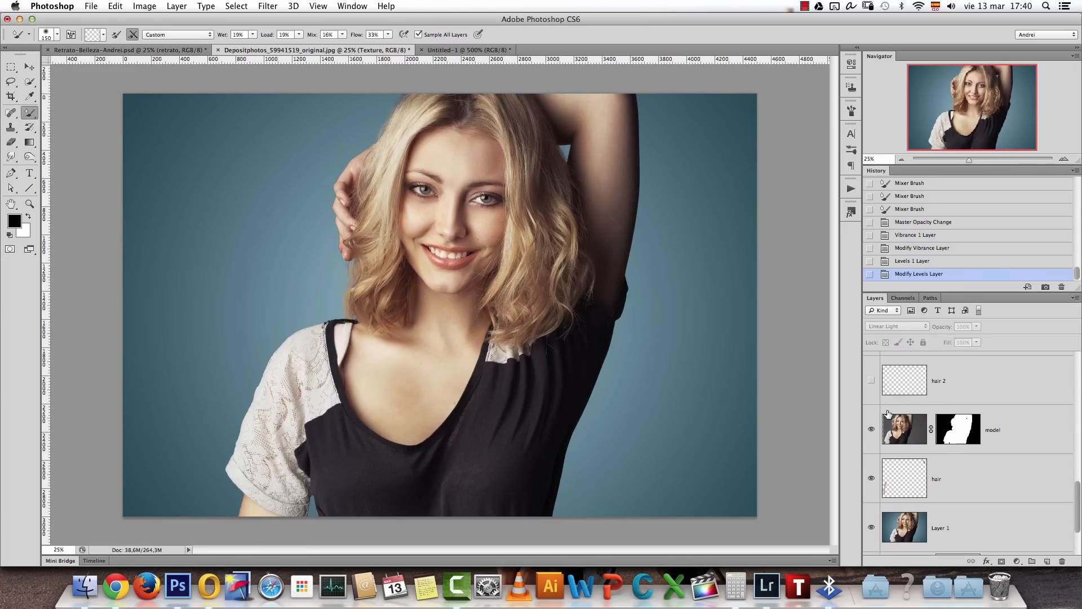
{"action": "left_click_drag", "start_coordinate": [1080, 483], "coordinate": [1079, 461]}
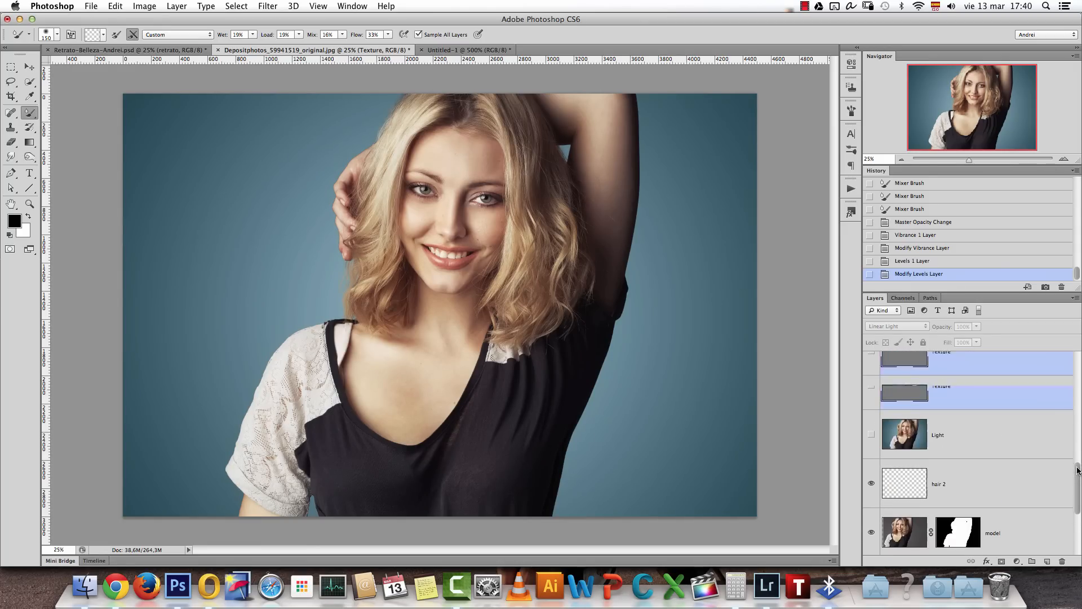
{"action": "left_click", "coordinate": [871, 435]}
{"action": "left_click", "coordinate": [870, 387]}
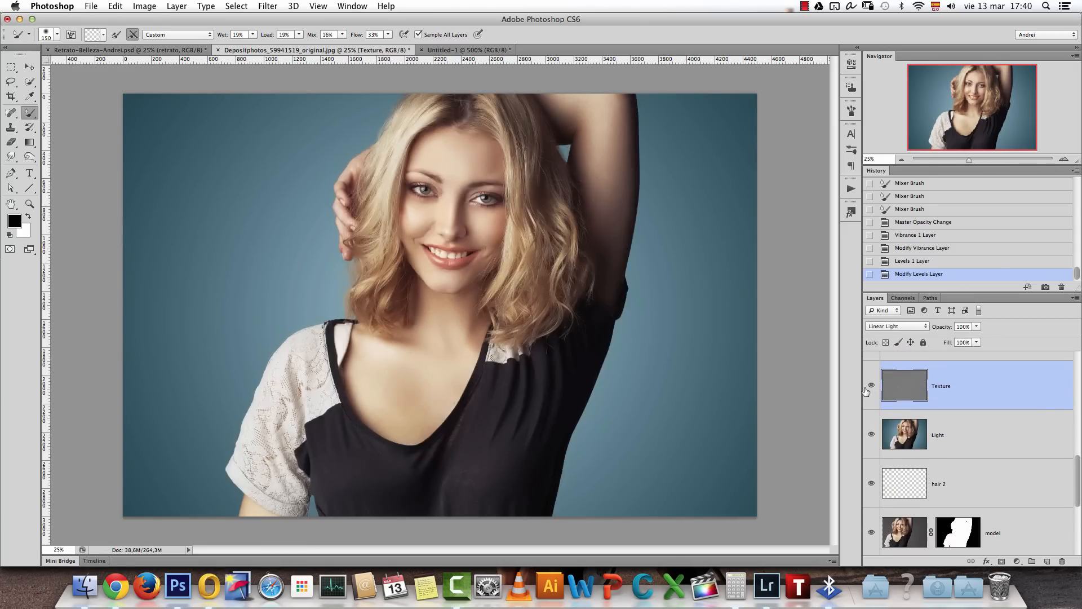
Select the entire canvas and copy the visible layers as a merged image
{"action": "key", "text": "super+a"}
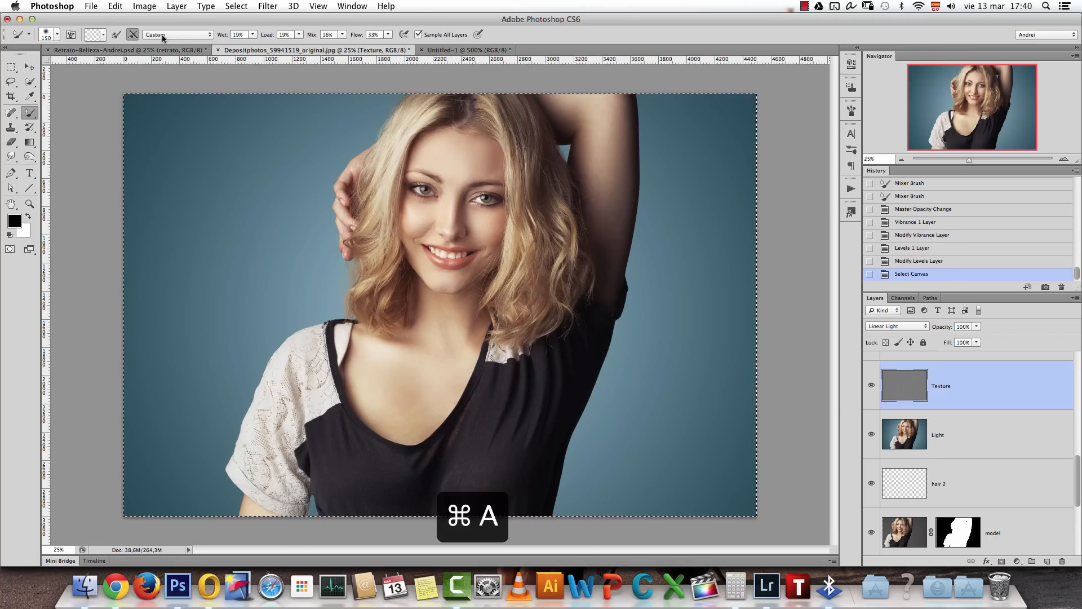
{"action": "left_click", "coordinate": [116, 5]}
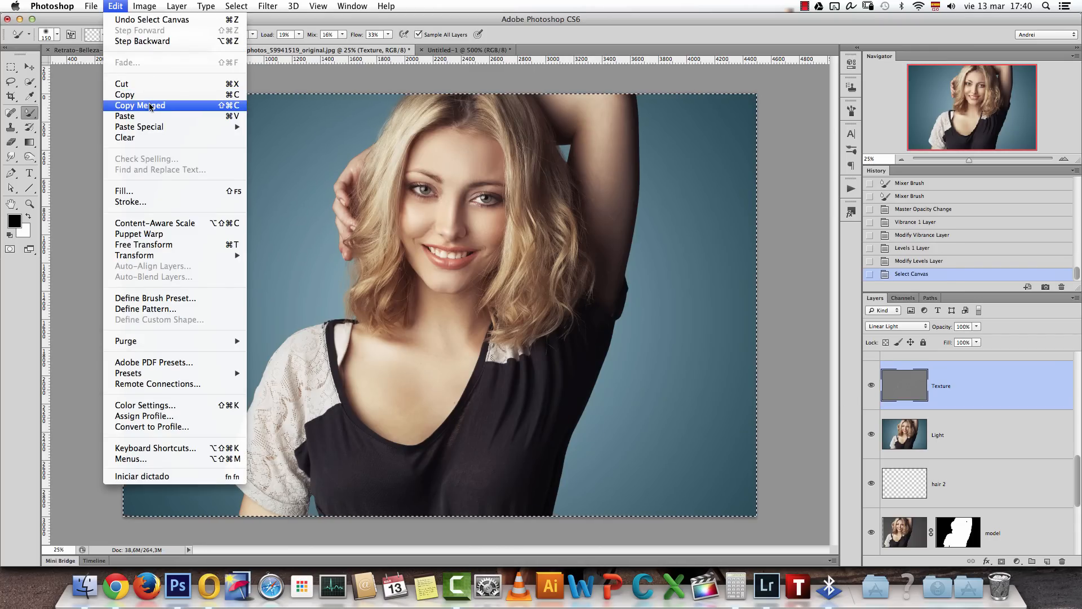
{"action": "left_click", "coordinate": [164, 105]}
Restore the visibility of all layers in the document, including the color grading adjustments
{"action": "left_click_drag", "start_coordinate": [1075, 461], "coordinate": [1075, 357]}
{"action": "left_click", "coordinate": [879, 368]}
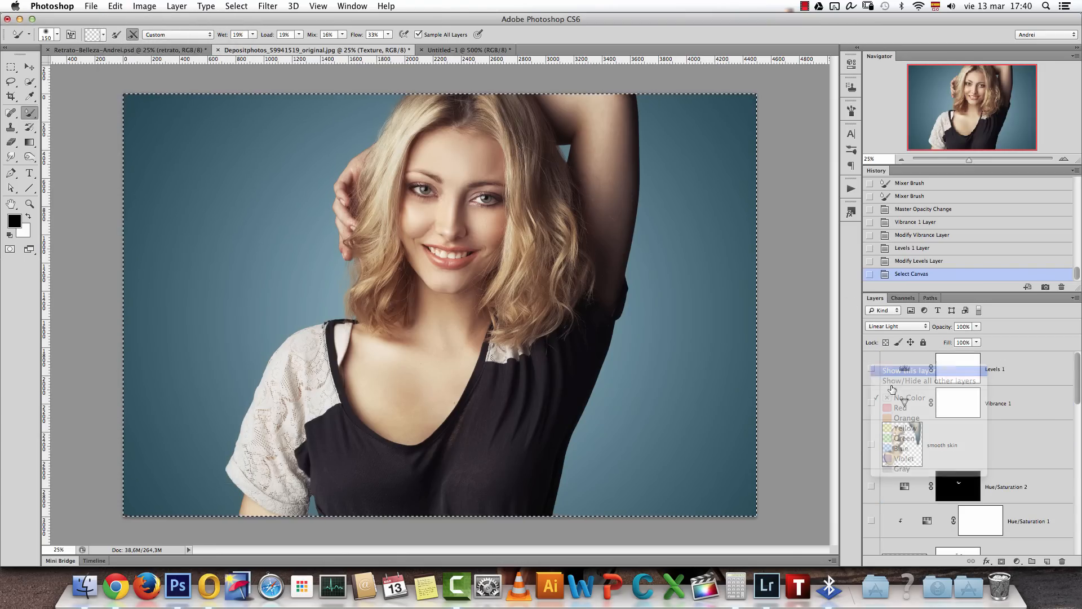
{"action": "left_click", "coordinate": [871, 368]}
{"action": "right_click", "coordinate": [872, 368]}
{"action": "left_click", "coordinate": [894, 385]}
{"action": "right_click", "coordinate": [872, 368]}
{"action": "left_click", "coordinate": [892, 388]}
{"action": "left_click", "coordinate": [894, 391]}
{"action": "right_click", "coordinate": [872, 369]}
{"action": "left_click", "coordinate": [892, 387]}
Select the Levels 1 layer, clear the canvas selection, and paste the merged copy above it as a new layer
{"action": "left_click", "coordinate": [1069, 375]}
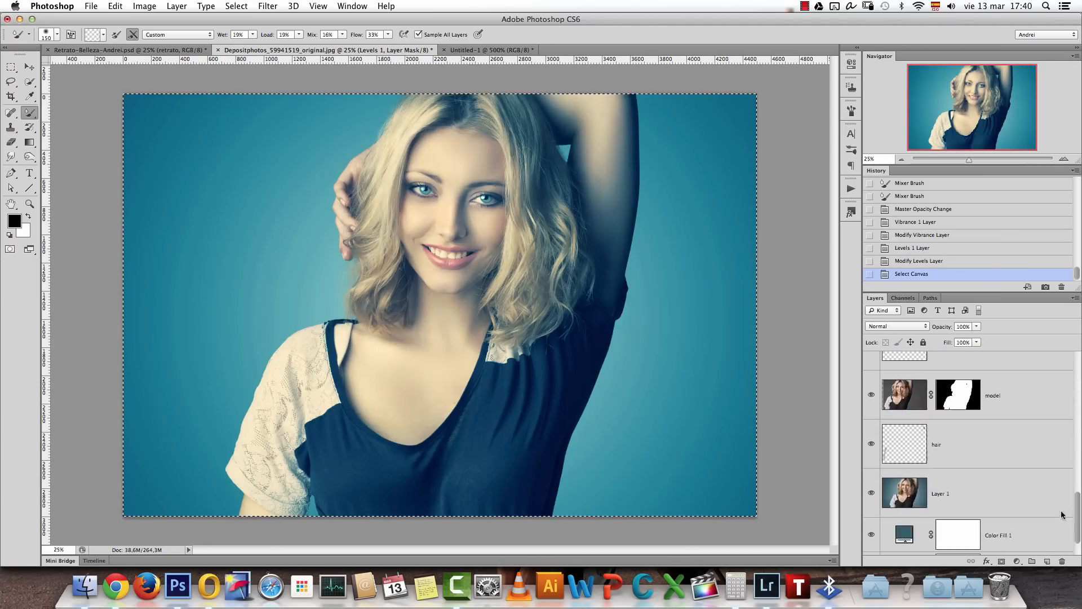
{"action": "key", "text": "super+d"}
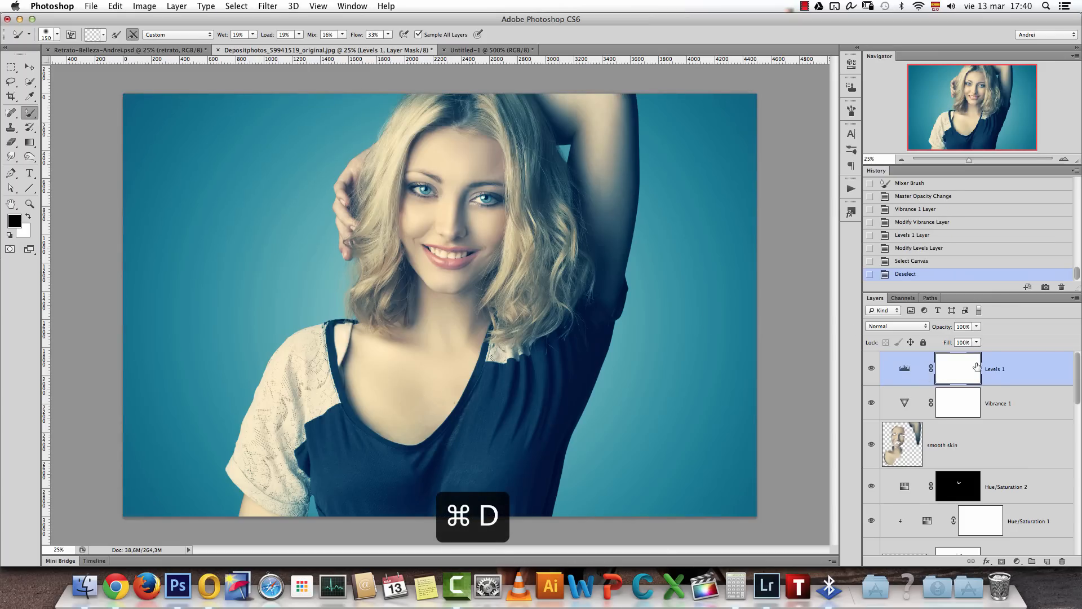
{"action": "key", "text": "super+v"}
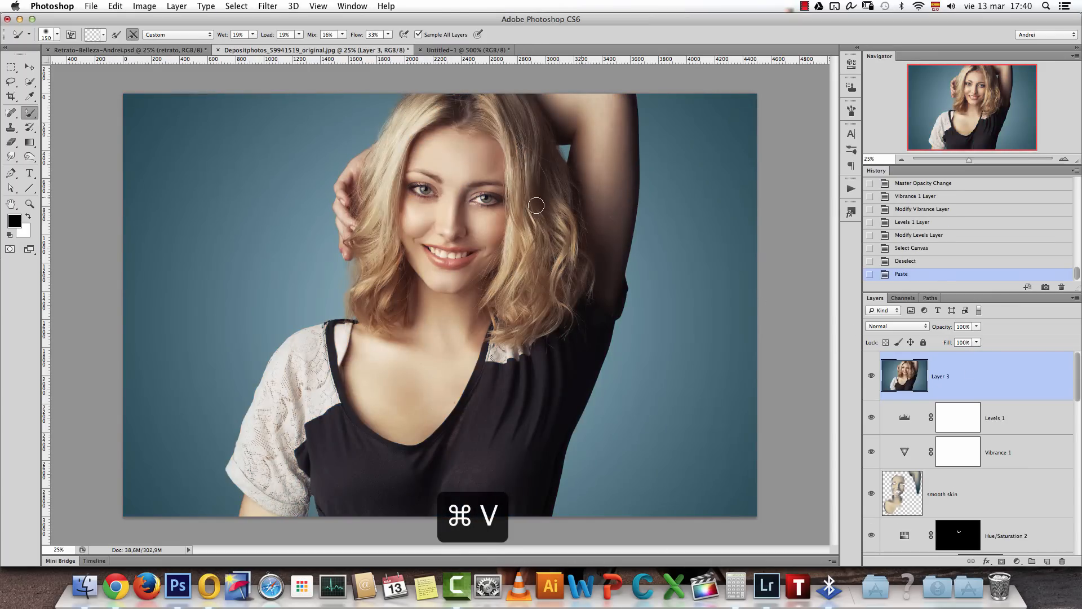
Blend the pasted layer over the graded image in Soft Light mode at 38% opacity
{"action": "left_click", "coordinate": [977, 327]}
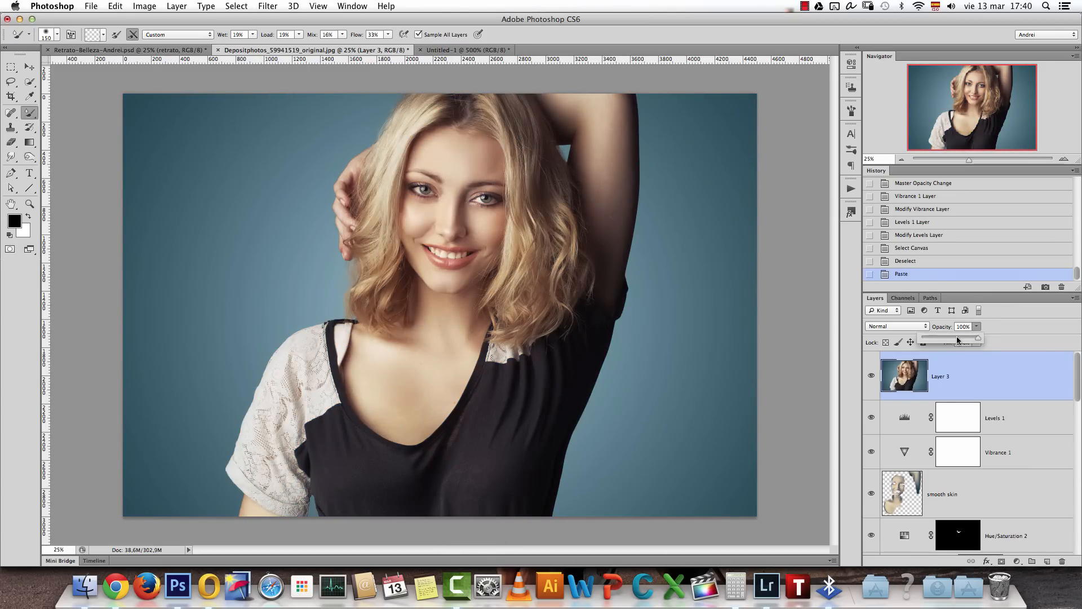
{"action": "left_click_drag", "start_coordinate": [951, 340], "coordinate": [949, 339]}
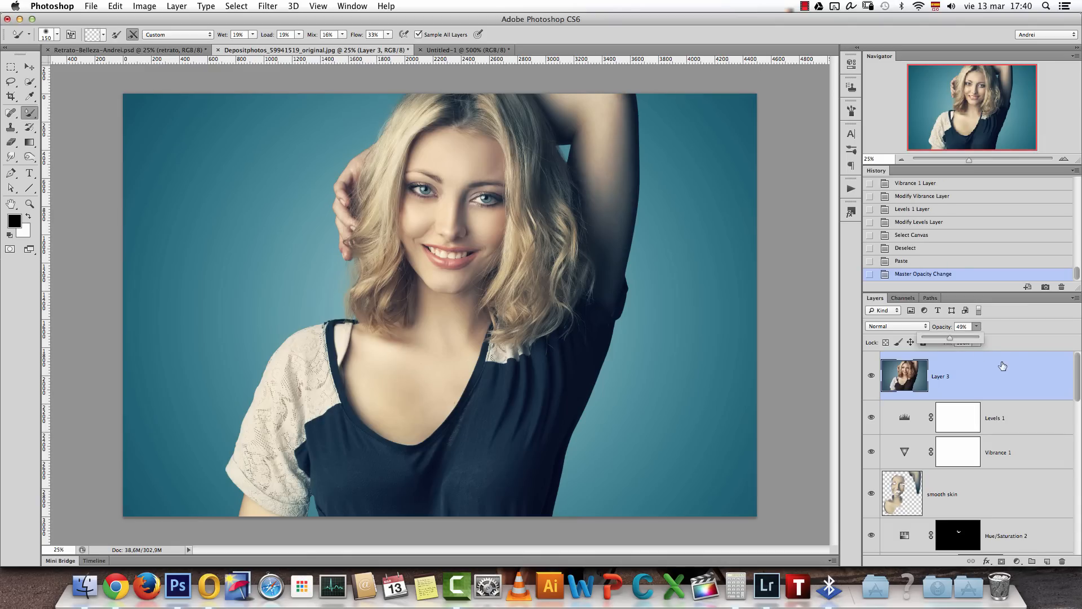
{"action": "left_click", "coordinate": [898, 326]}
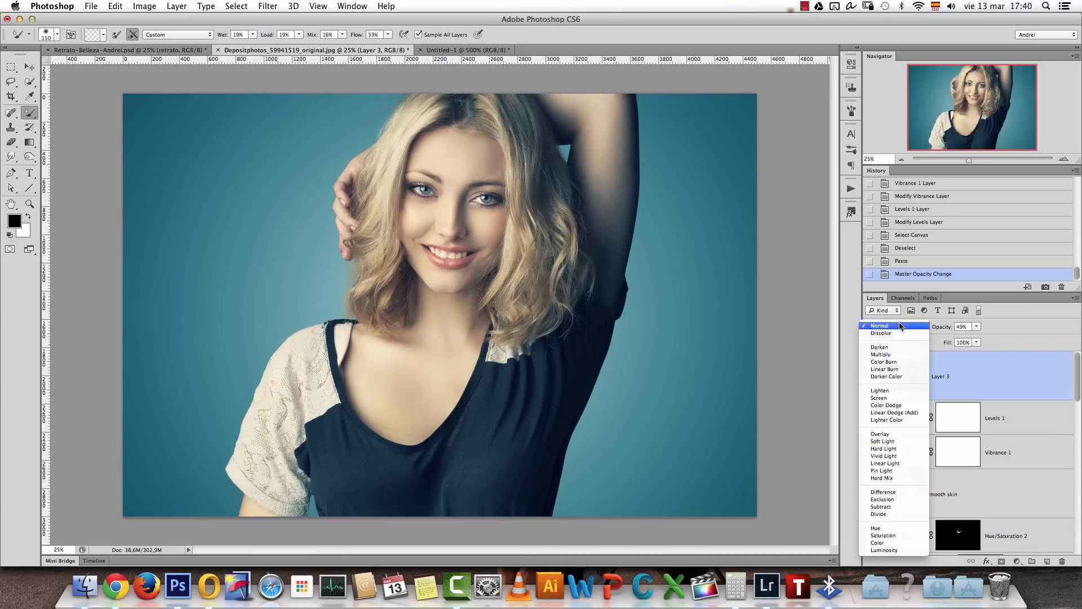
{"action": "left_click", "coordinate": [895, 446]}
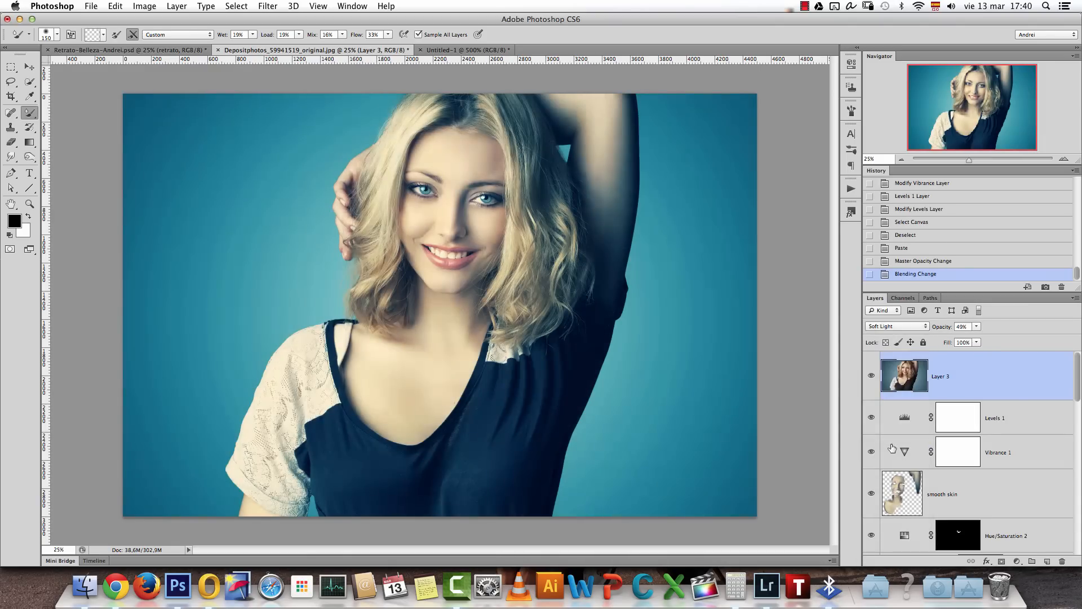
{"action": "left_click_drag", "start_coordinate": [977, 339], "coordinate": [971, 340]}
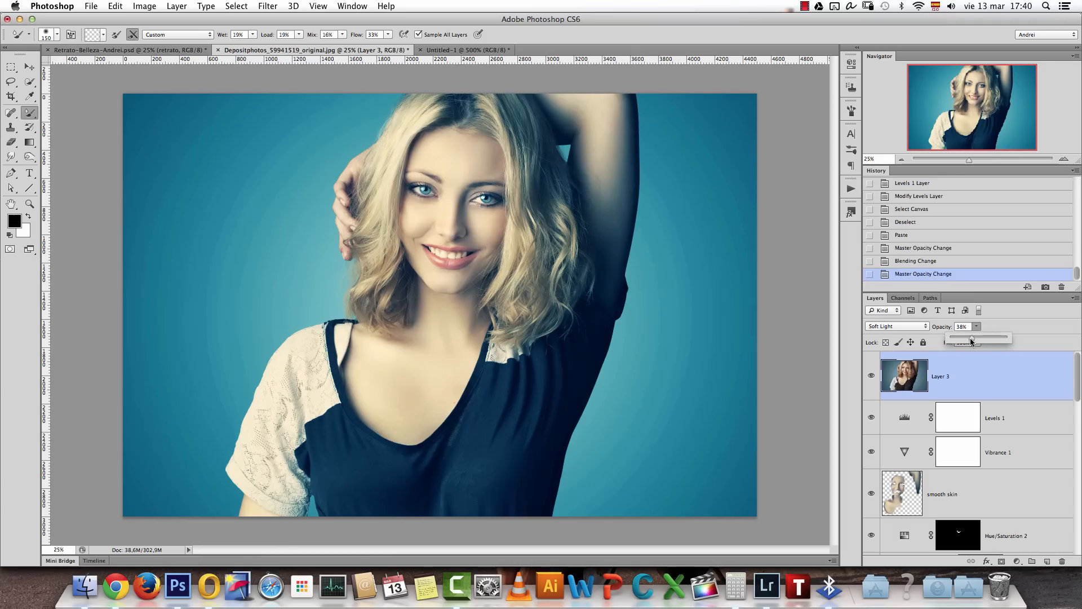
Set the Levels 1 white input to 250 and midtones to 1.03, and the pasted layer's opacity to 47%
{"action": "left_click", "coordinate": [884, 421]}
{"action": "double_click", "coordinate": [903, 417]}
{"action": "left_click_drag", "start_coordinate": [818, 172], "coordinate": [823, 170]}
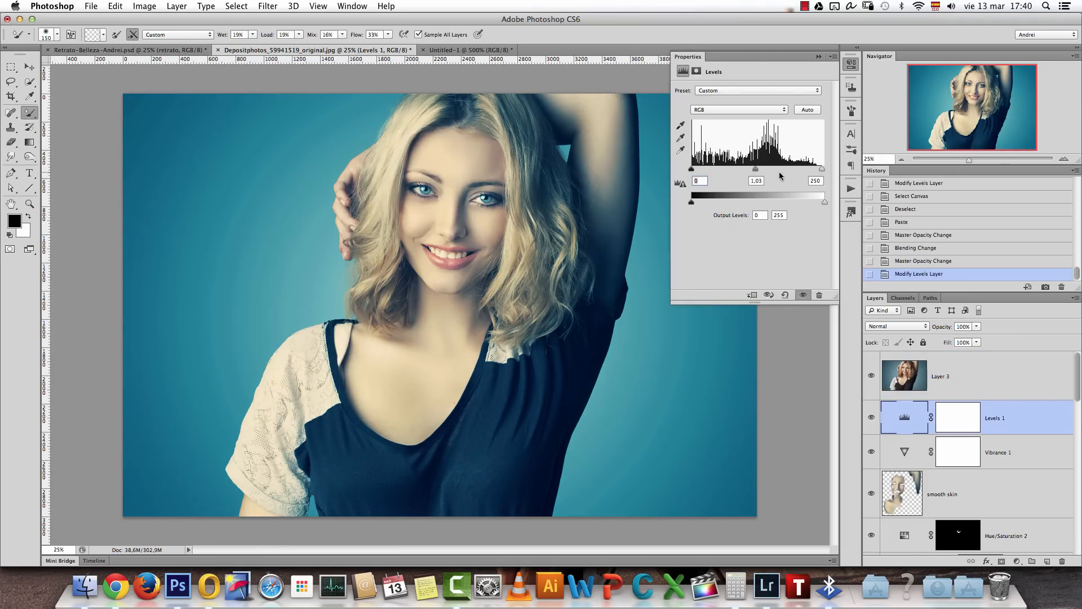
{"action": "left_click", "coordinate": [1001, 385]}
{"action": "left_click", "coordinate": [978, 327]}
{"action": "left_click_drag", "start_coordinate": [986, 337], "coordinate": [984, 335]}
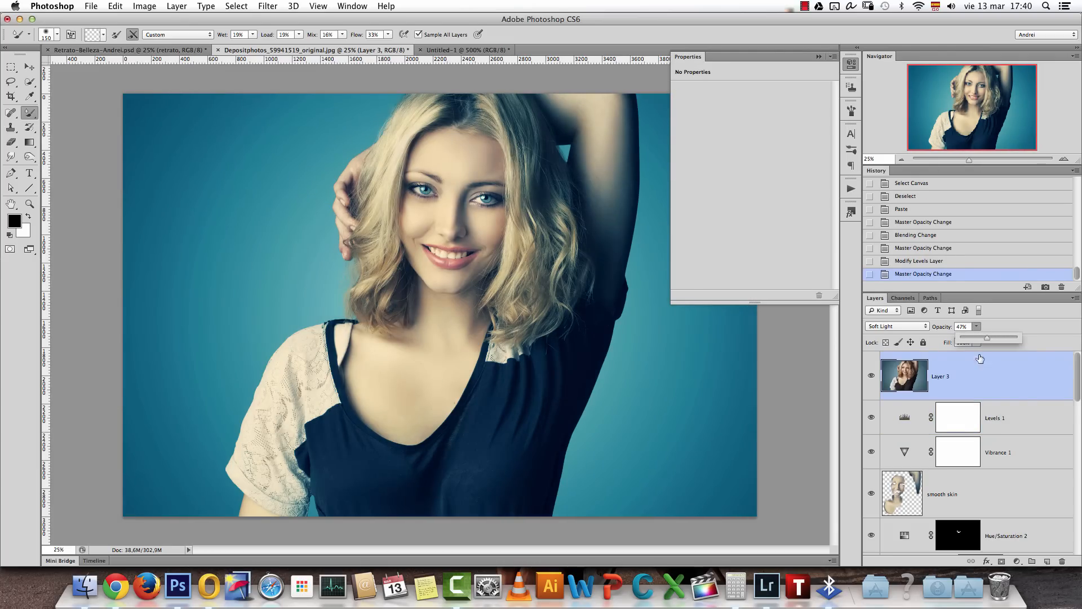
Set the Levels 1 white input to 243 and midtones to 0.96, and the pasted layer's opacity to 41%
{"action": "left_click", "coordinate": [979, 411]}
{"action": "left_click_drag", "start_coordinate": [819, 168], "coordinate": [819, 168]}
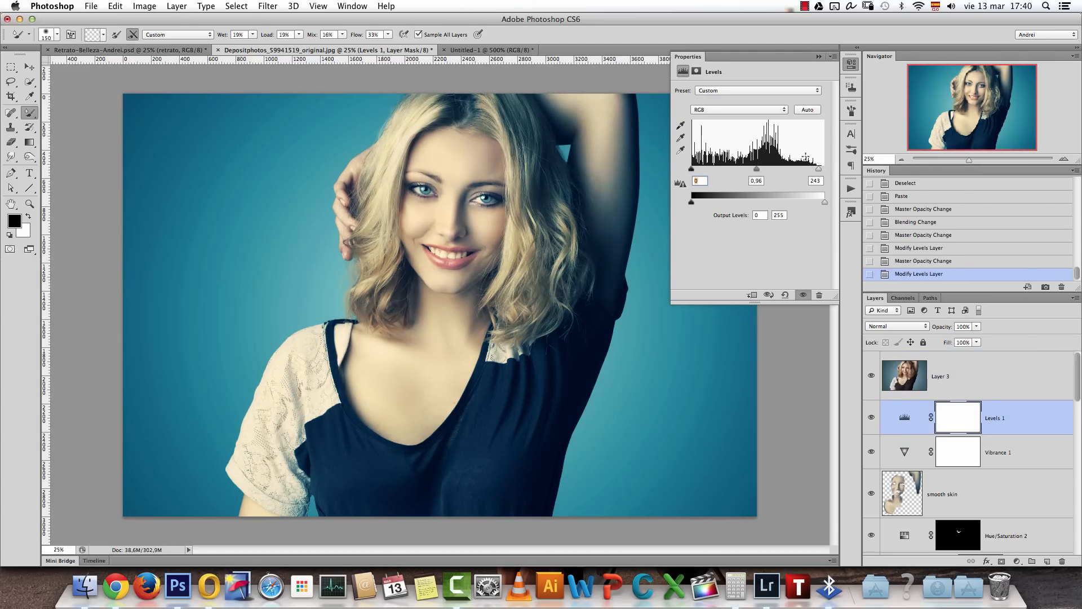
{"action": "left_click", "coordinate": [986, 370]}
{"action": "left_click_drag", "start_coordinate": [979, 336], "coordinate": [974, 337]}
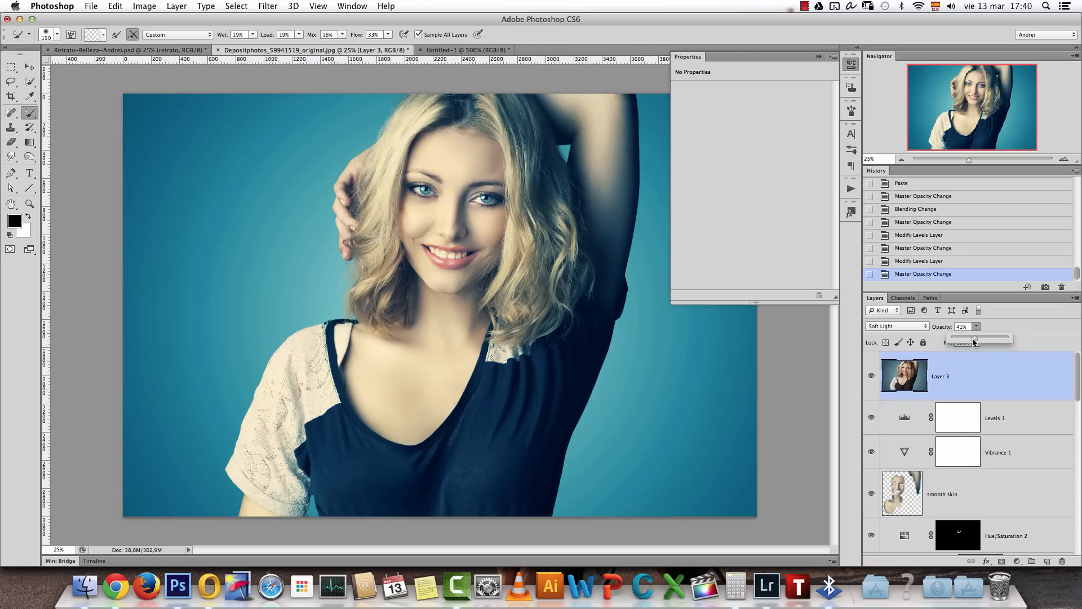
Close the adjustment properties and set the pasted layer's blend mode to Normal
{"action": "left_click", "coordinate": [818, 56]}
{"action": "left_click", "coordinate": [896, 325]}
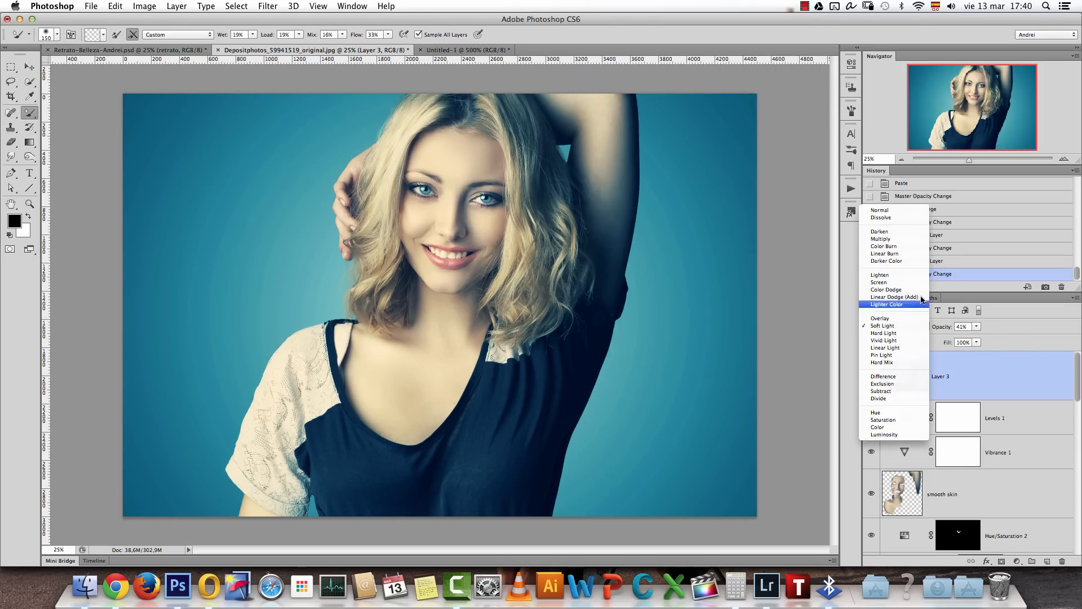
{"action": "left_click", "coordinate": [892, 221]}
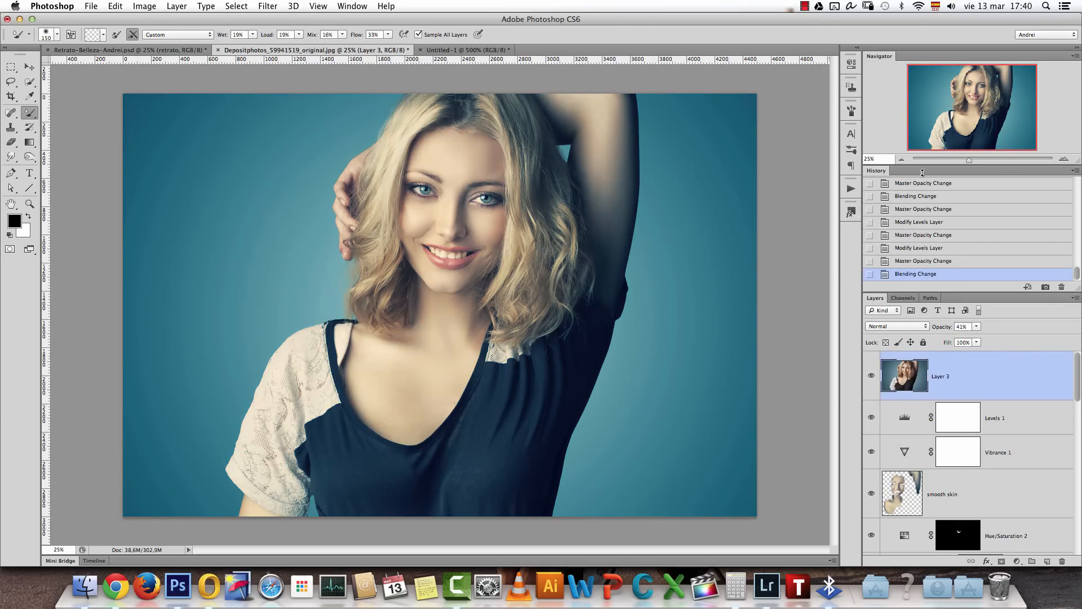
Try brightening the Levels 1 adjustment with a white input of 237 and midtones of 1.10
{"action": "key", "text": "super+1"}
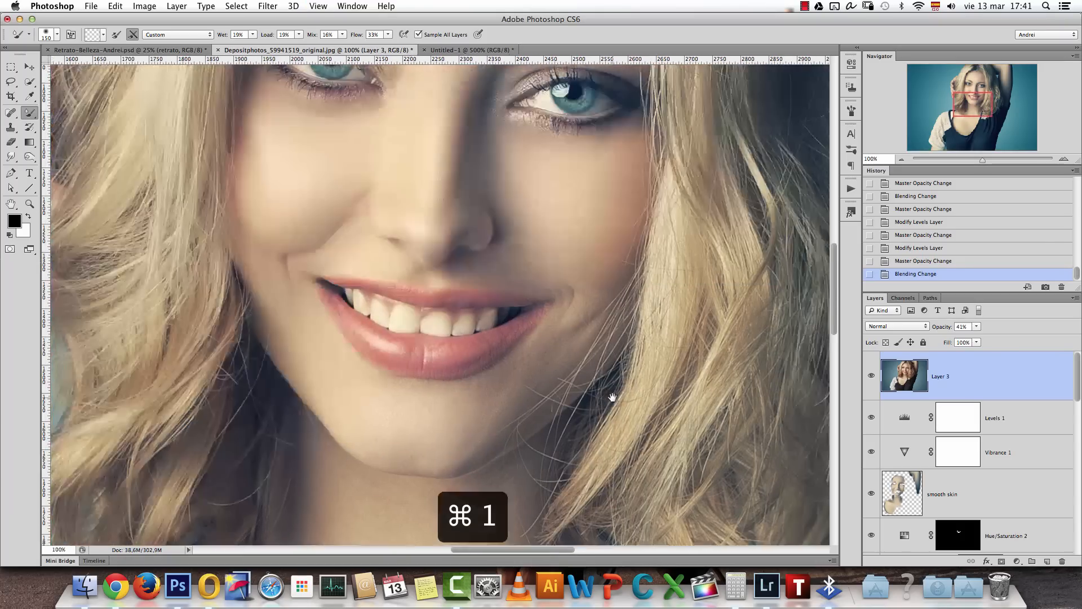
{"action": "left_click", "coordinate": [901, 160]}
{"action": "left_click", "coordinate": [901, 160]}
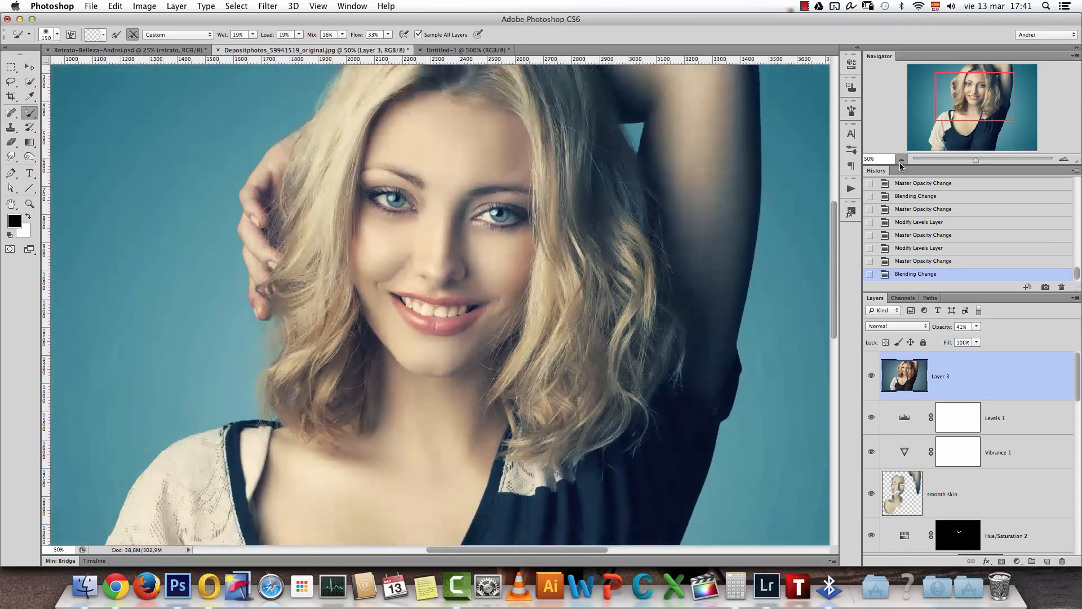
{"action": "left_click", "coordinate": [901, 160]}
{"action": "left_click", "coordinate": [1032, 415]}
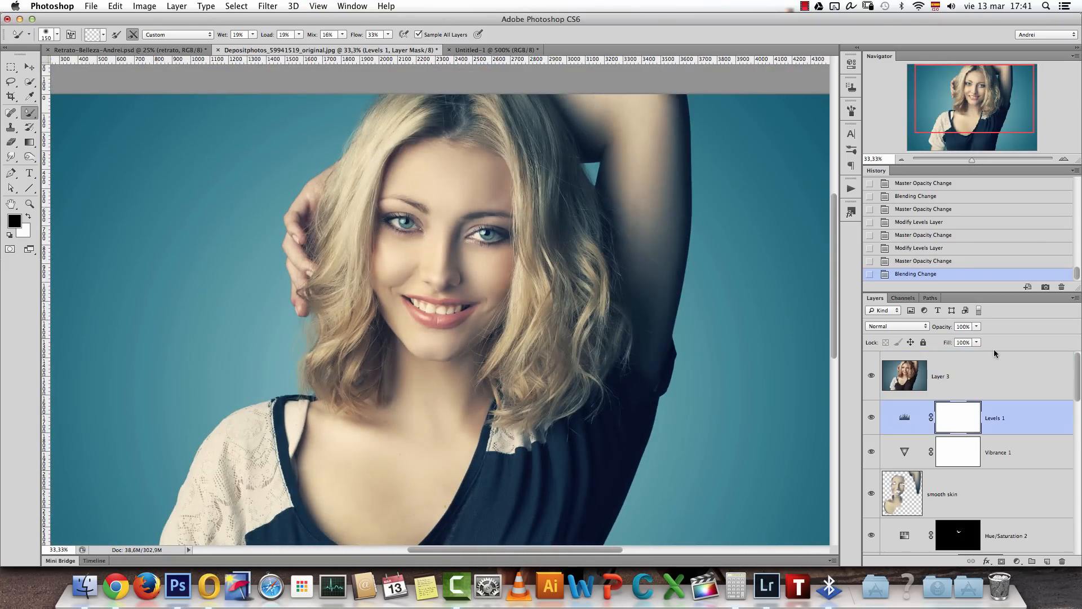
{"action": "double_click", "coordinate": [905, 417]}
{"action": "left_click_drag", "start_coordinate": [816, 172], "coordinate": [749, 174]}
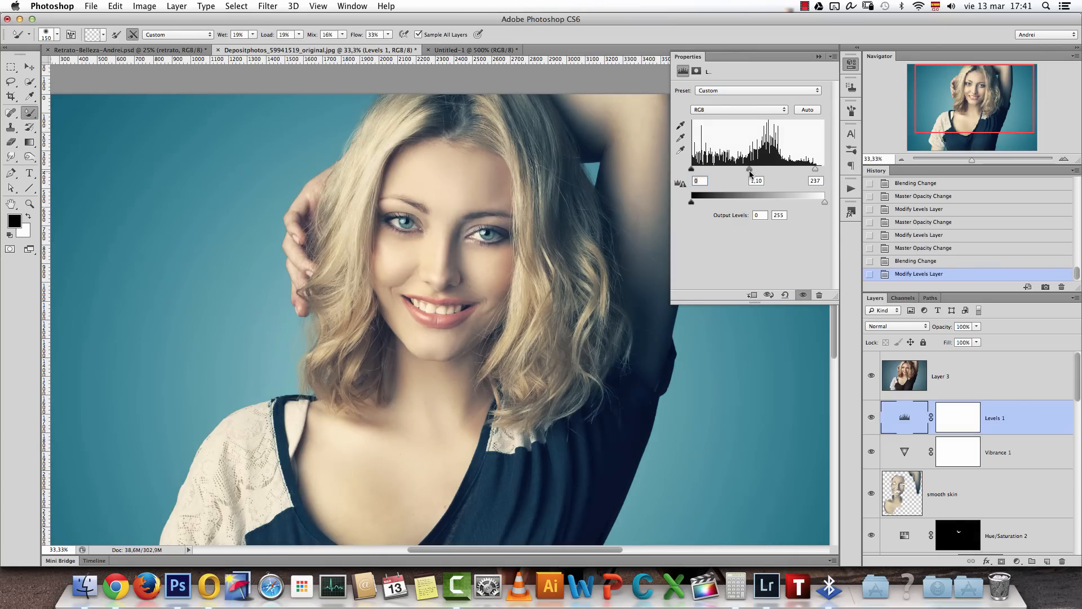
Close the Levels settings and undo the last Levels 1 change
{"action": "left_click", "coordinate": [818, 58]}
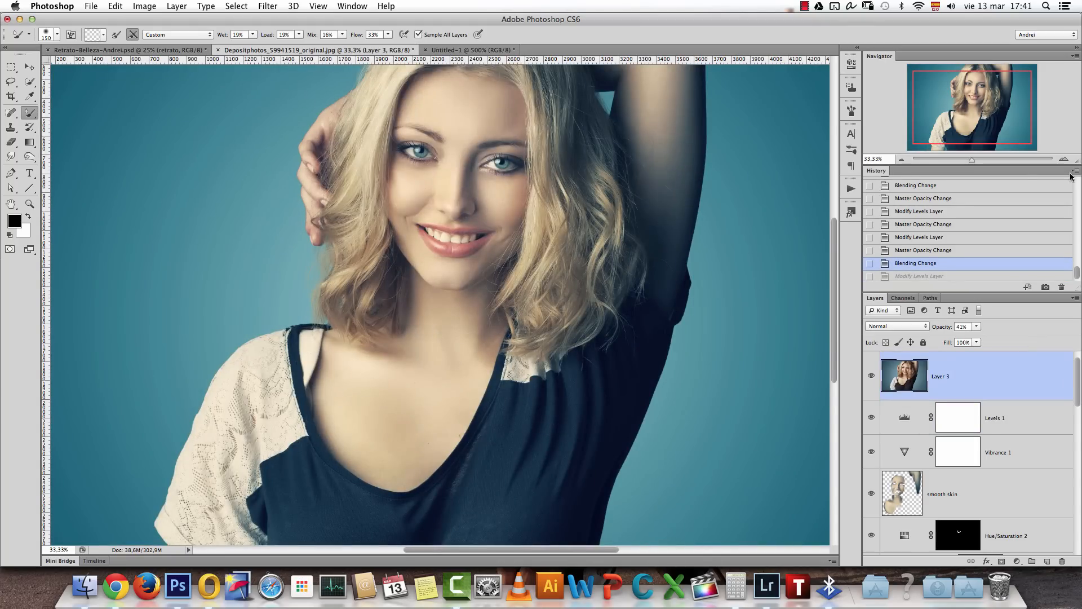
{"action": "left_click_drag", "start_coordinate": [970, 131], "coordinate": [970, 125]}
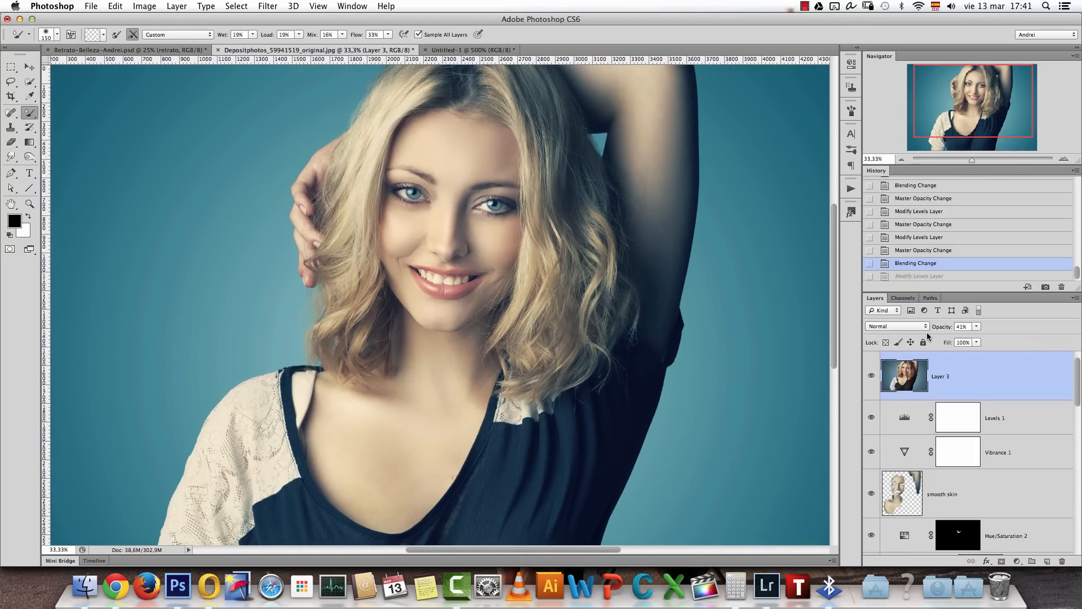
{"action": "left_click", "coordinate": [900, 159]}
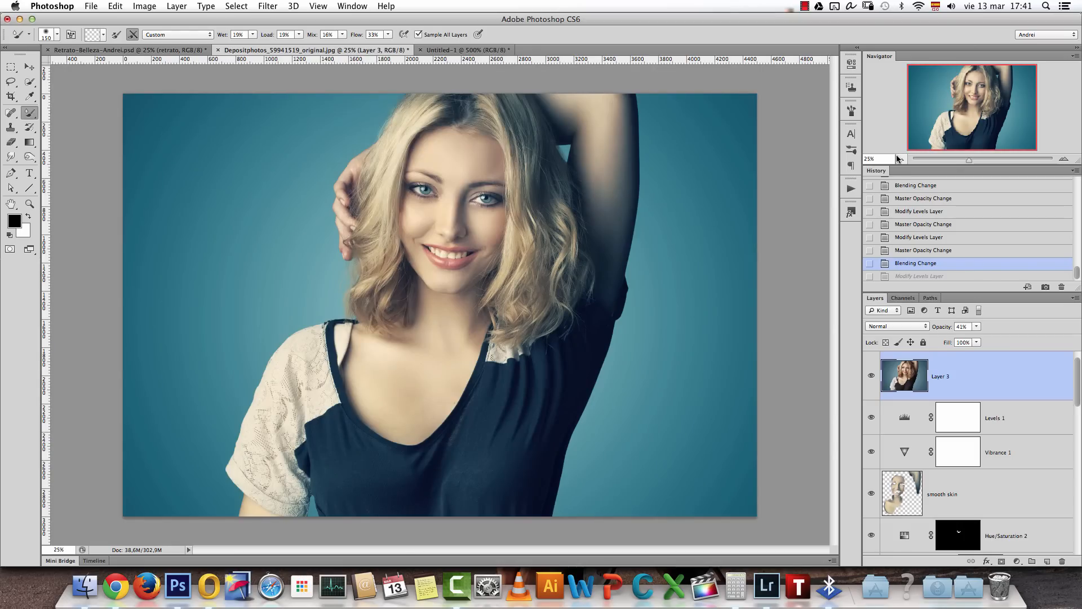